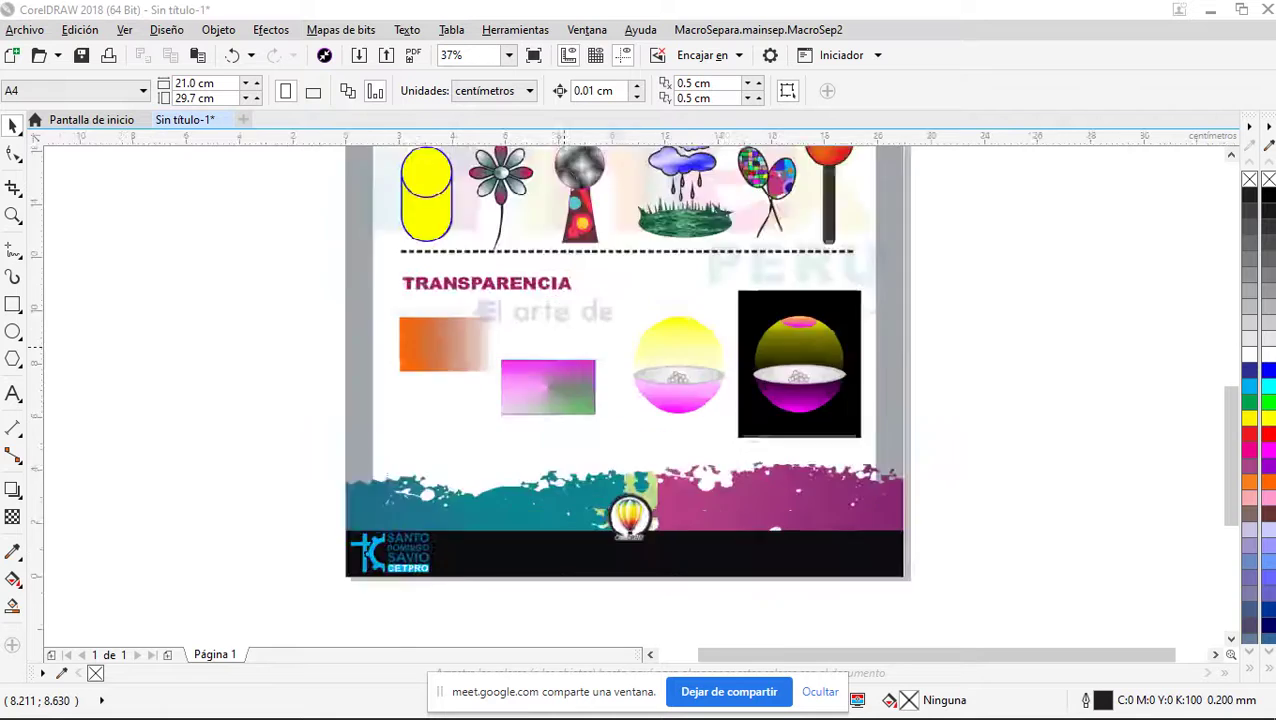
# Draw a rectangle about 3.32 by 2.03 cm over the orange gradient sample under TRANSPARENCIA
pyautogui.scroll(-1, 563, 348)
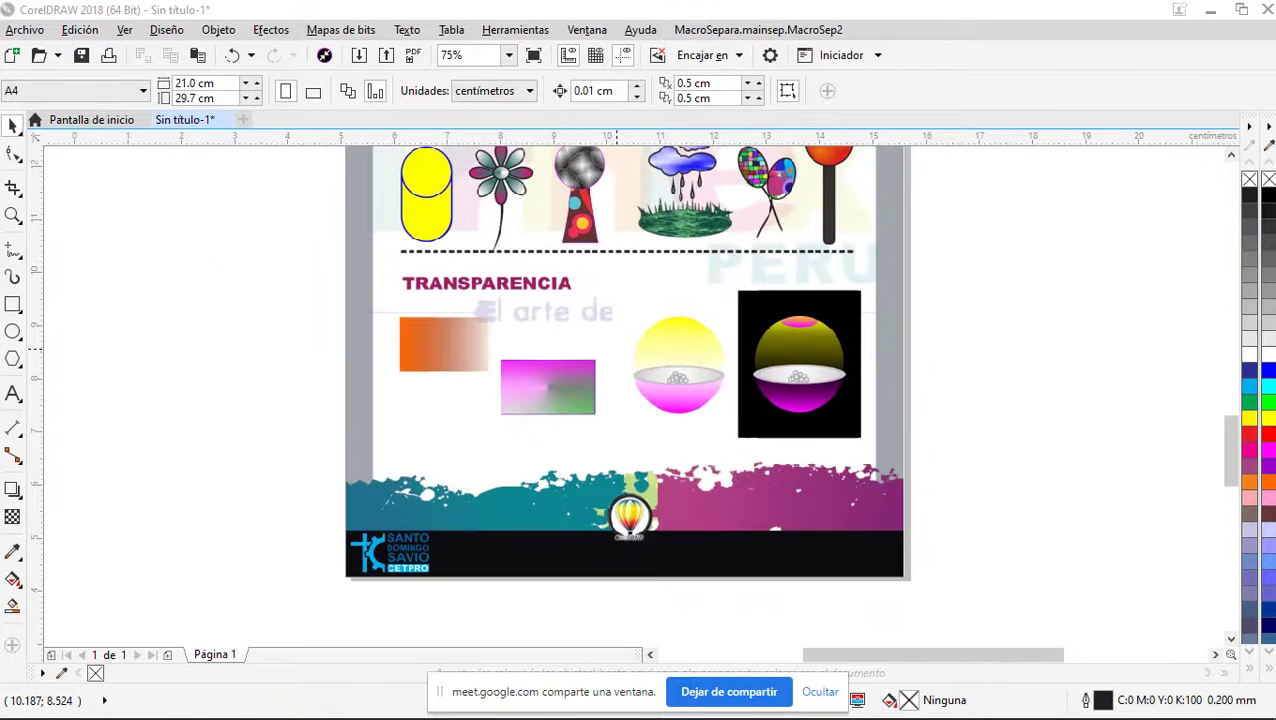
pyautogui.scroll(2, 612, 348)
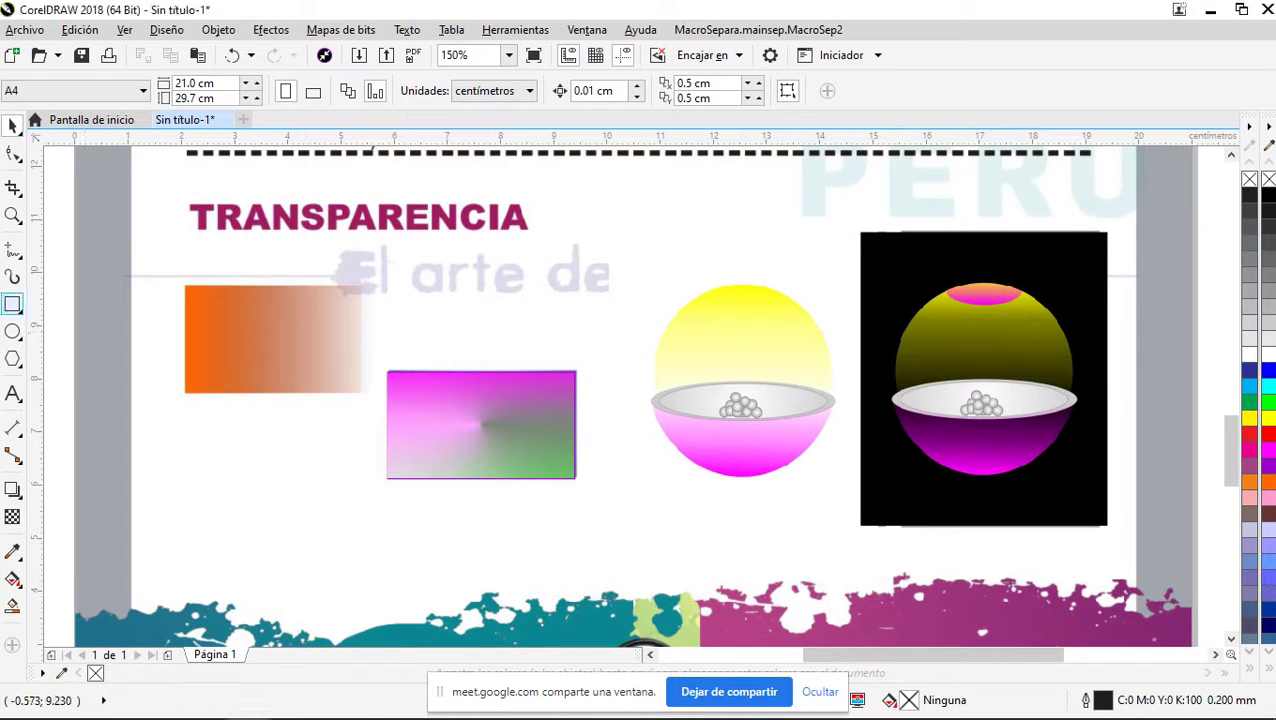
pyautogui.click(13, 304)
pyautogui.moveTo(186, 286); pyautogui.dragTo(364, 396)
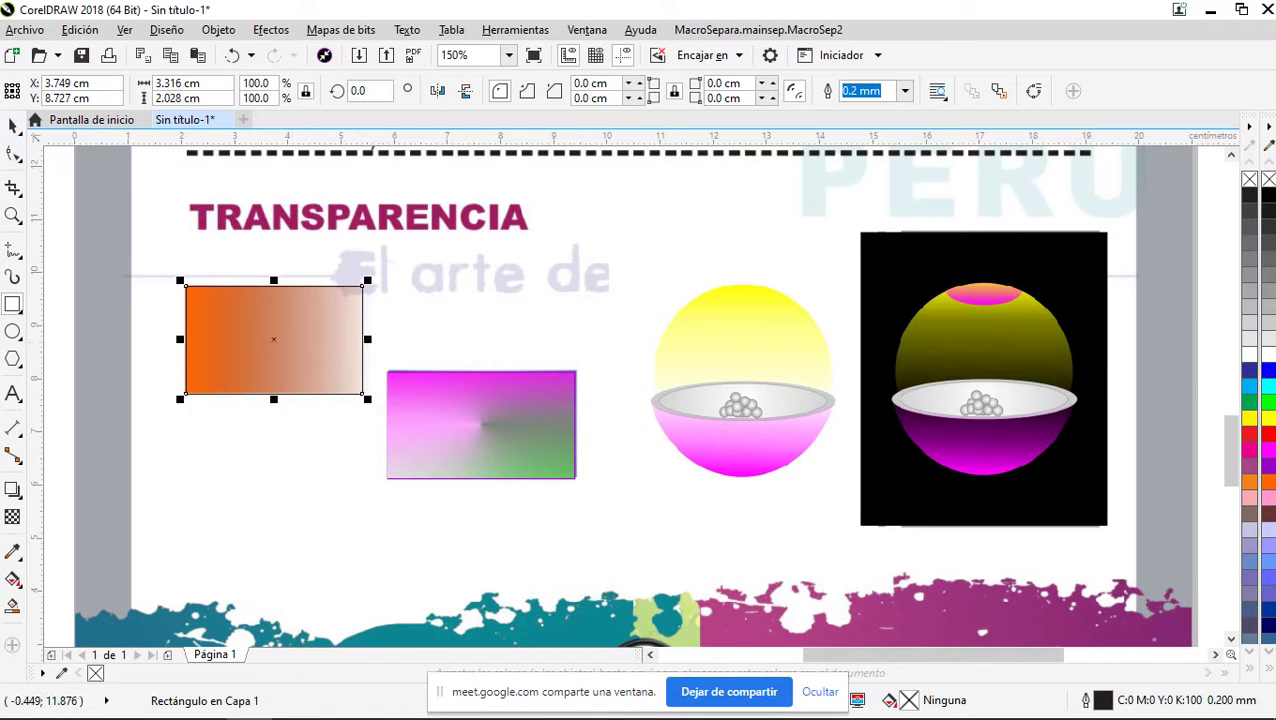
# Place a copy of the rectangle over the magenta-green sample and stretch it to about 3.53 cm wide to match
pyautogui.click(12, 126)
pyautogui.moveTo(275, 340); pyautogui.dragTo(478, 424)
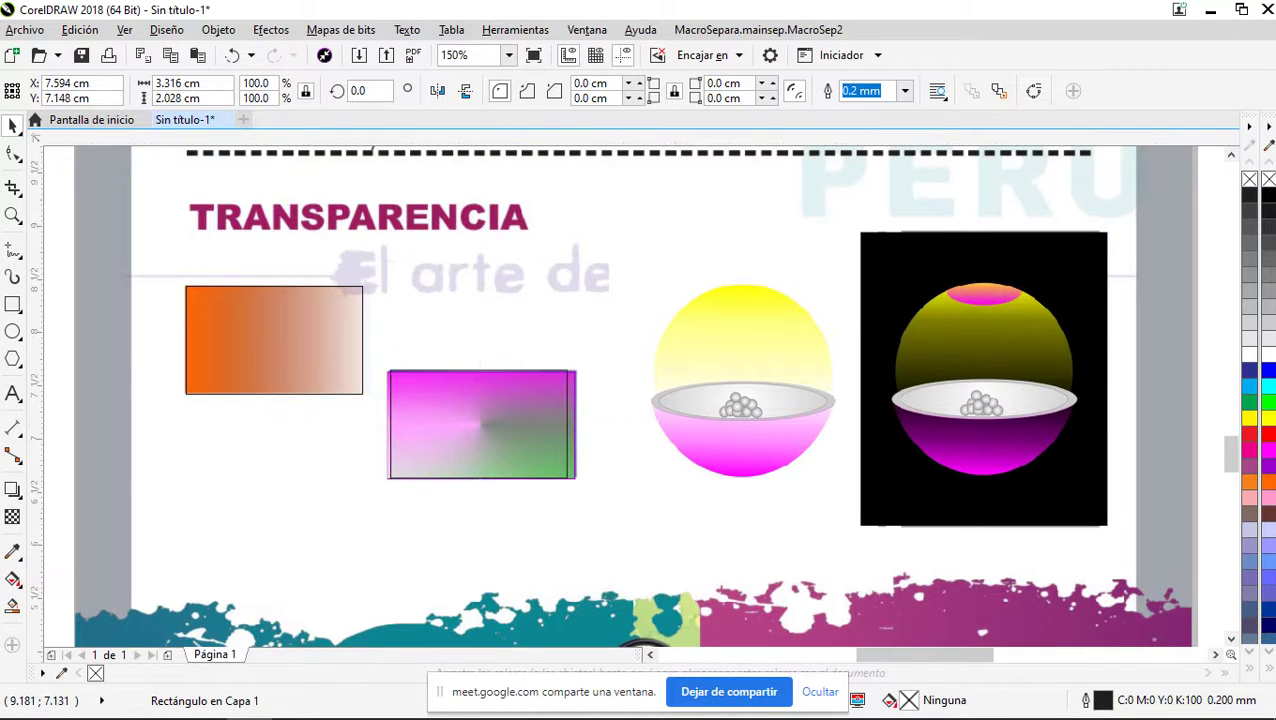
pyautogui.scroll(2, 574, 423)
pyautogui.moveTo(572, 423); pyautogui.dragTo(588, 423)
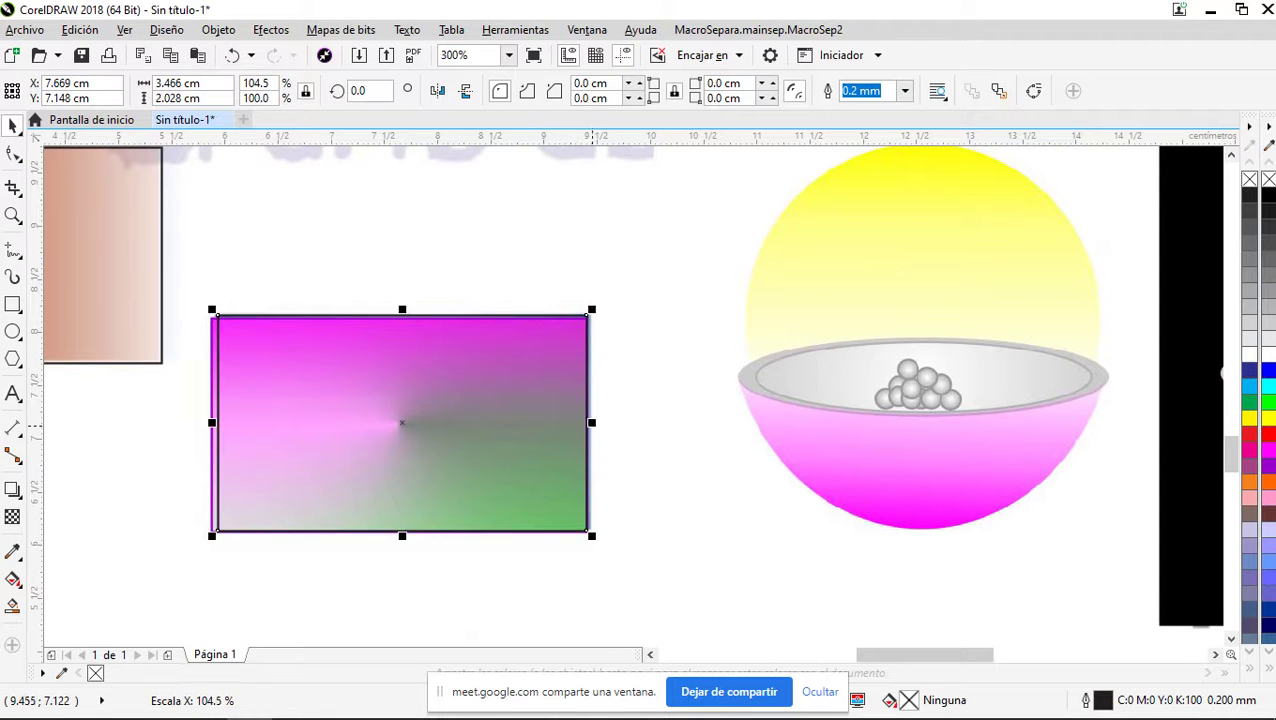
pyautogui.scroll(-2, 590, 423)
pyautogui.scroll(3, 448, 423)
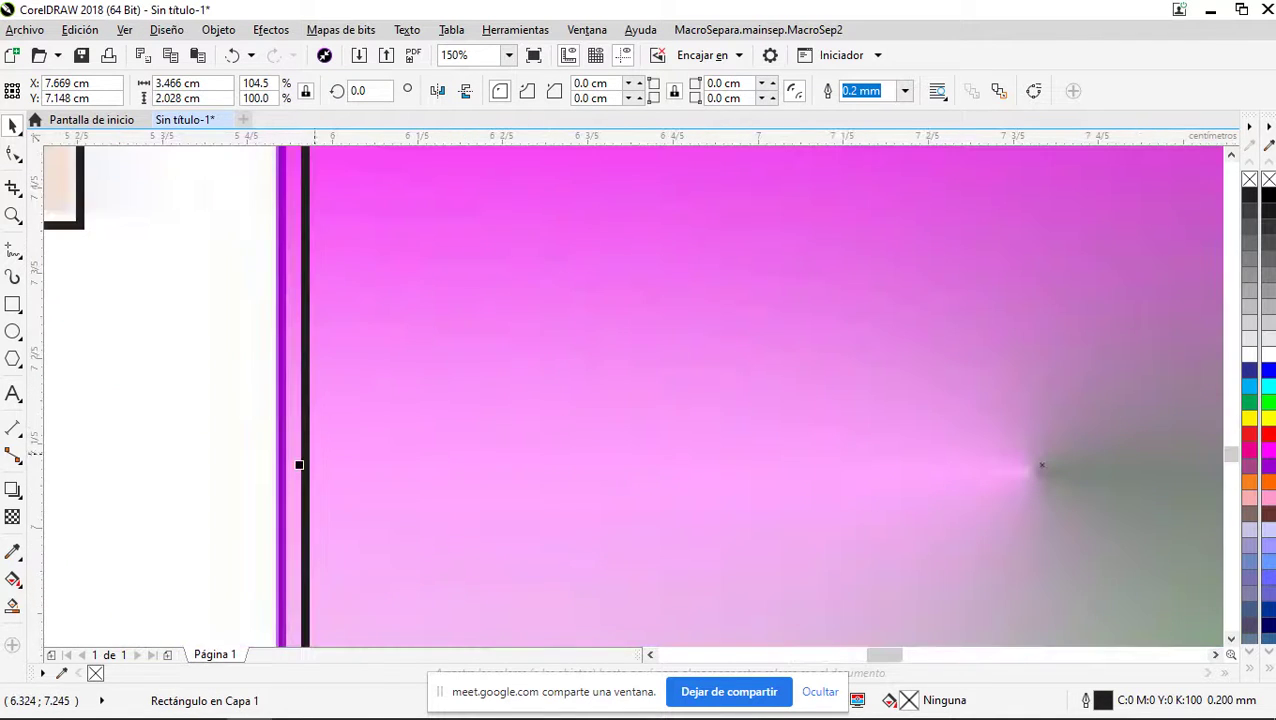
pyautogui.moveTo(305, 464); pyautogui.dragTo(276, 464)
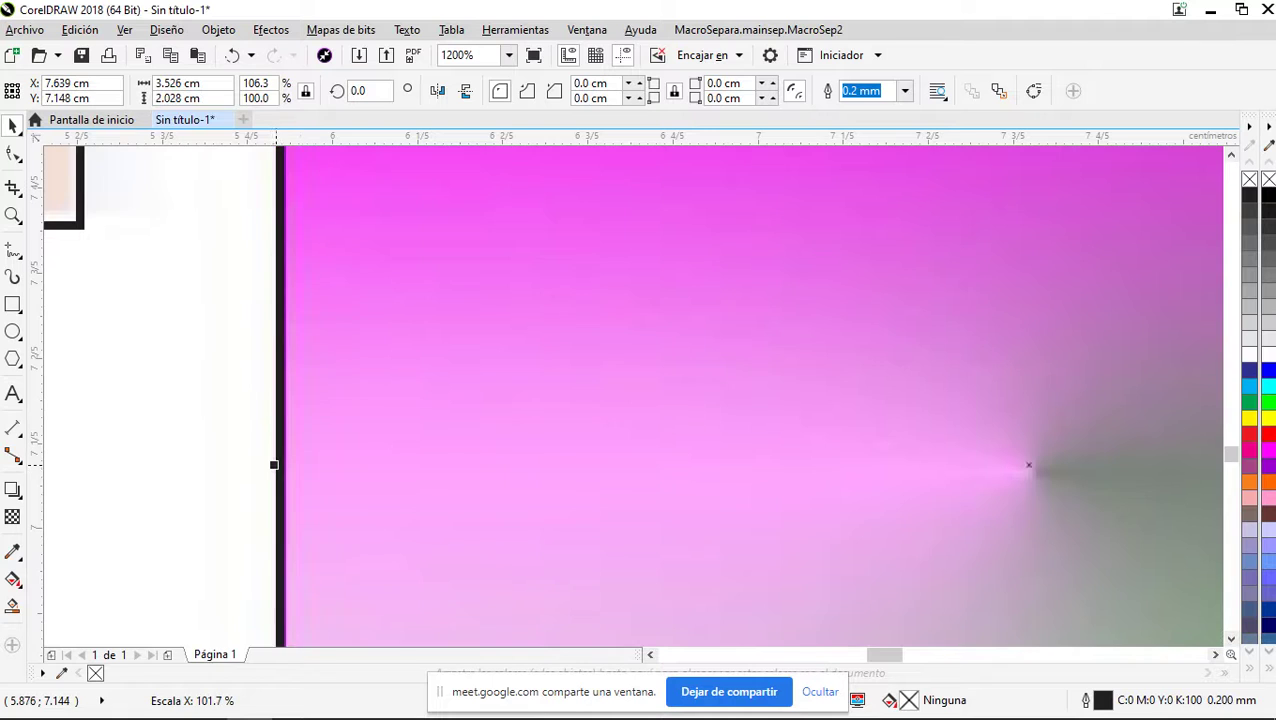
pyautogui.scroll(-2, 276, 464)
pyautogui.scroll(-2, 507, 459)
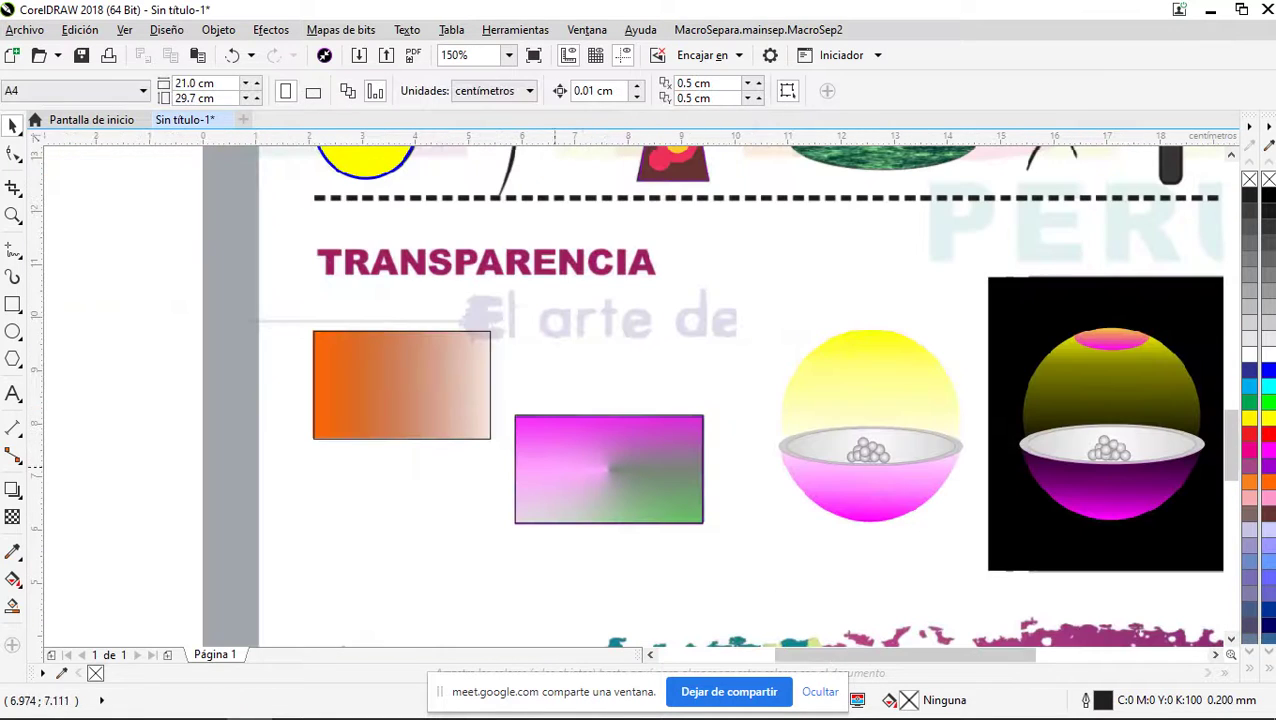
# Give the rectangle over the orange sample a blue #0000FF fill and outline, and nudge it up and left to cover the sample
pyautogui.click(421, 404)
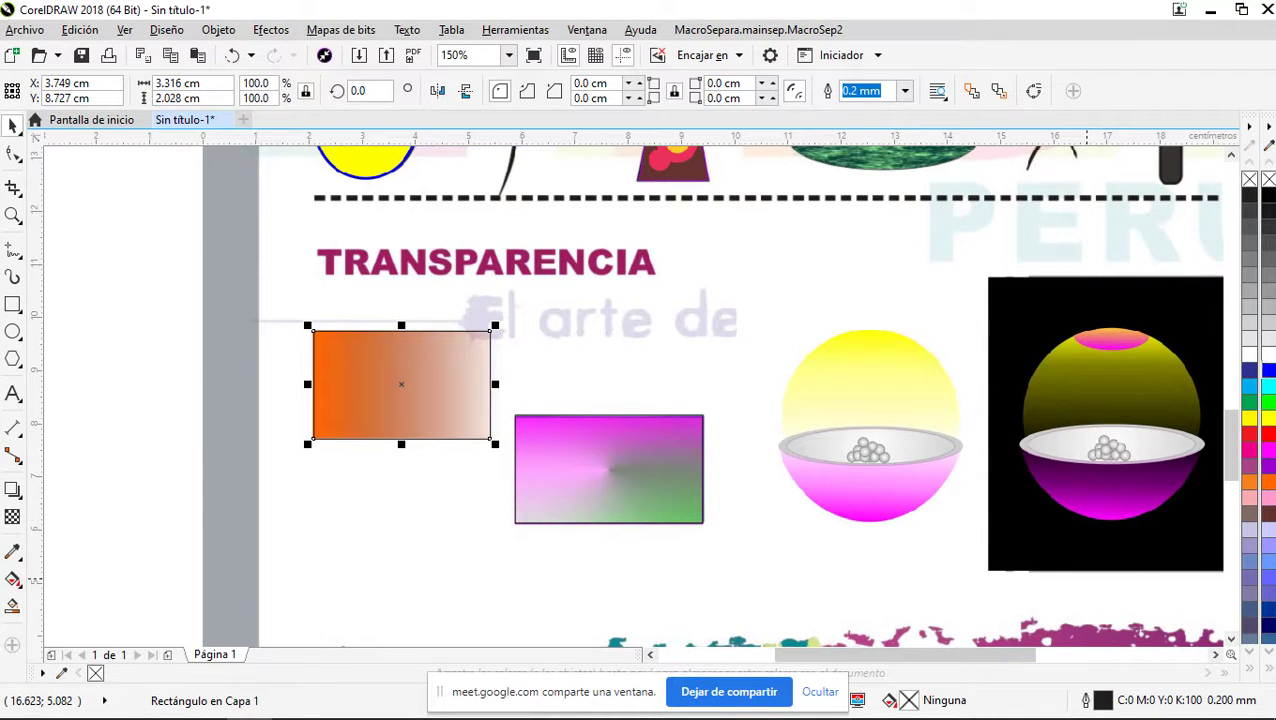
pyautogui.click(1249, 371)
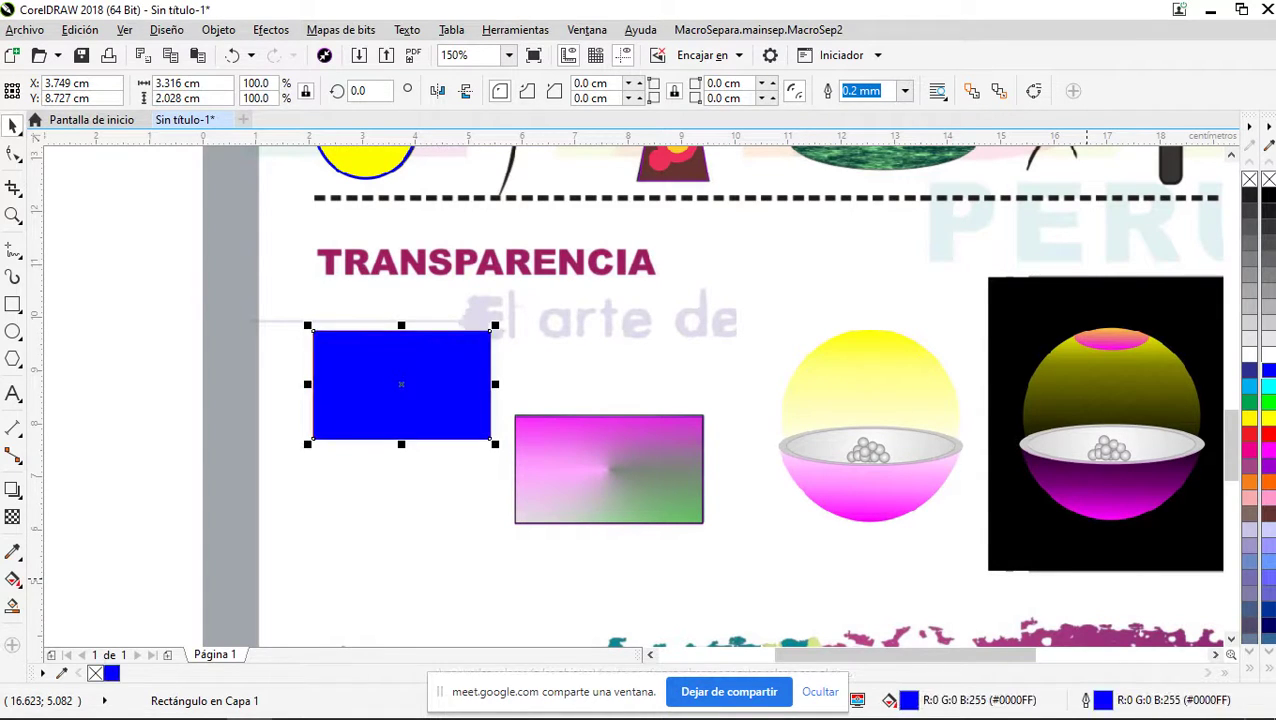
pyautogui.scroll(2, 382, 340)
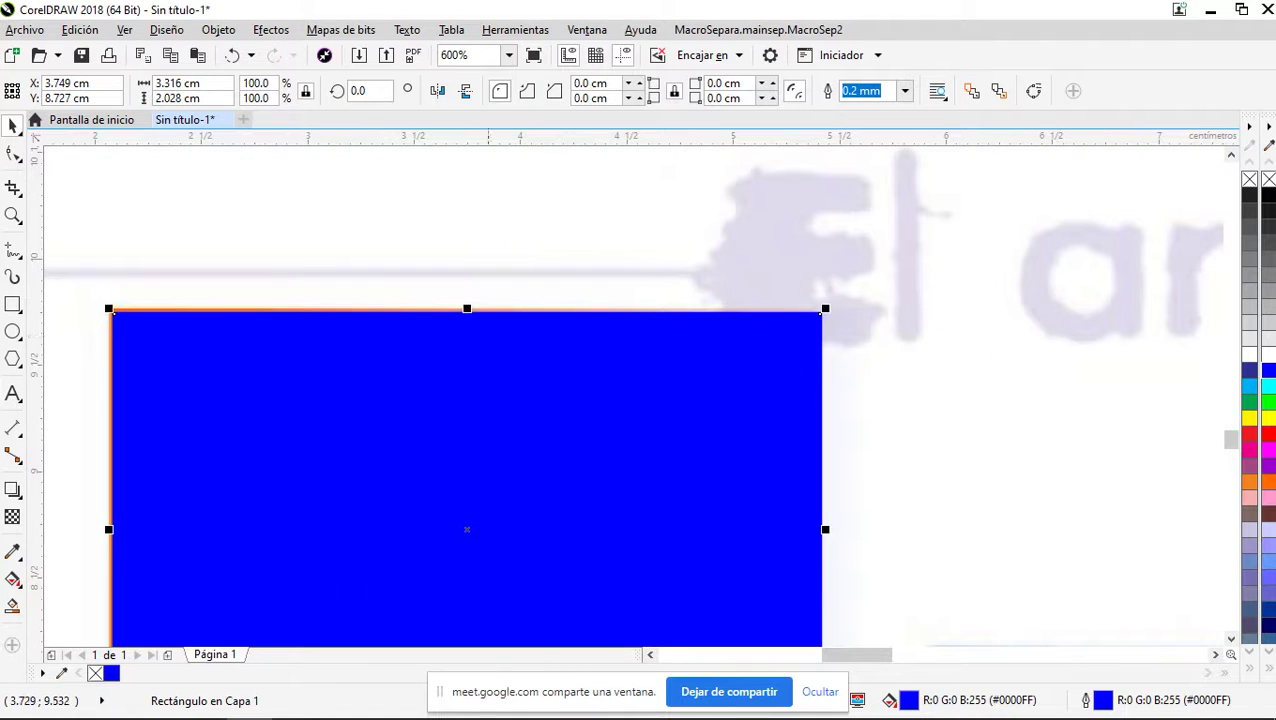
pyautogui.press('Up')
pyautogui.press('Left')
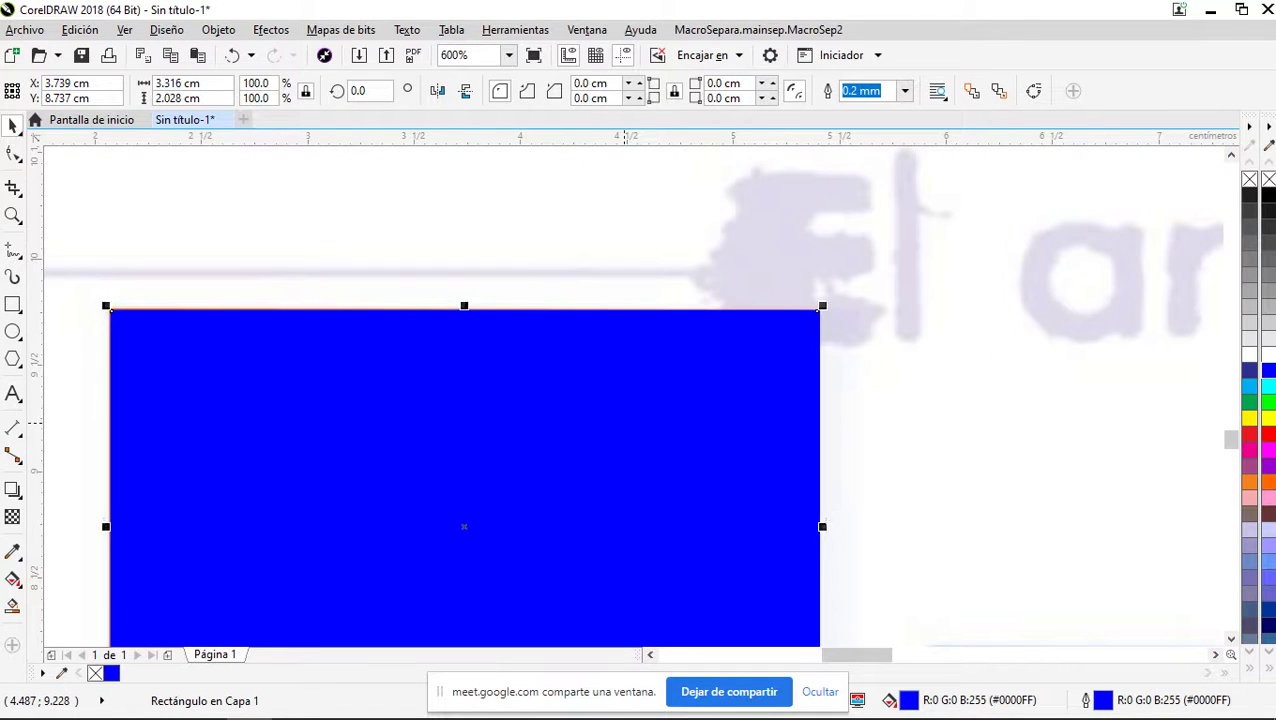
pyautogui.press('Up')
pyautogui.press('Left')
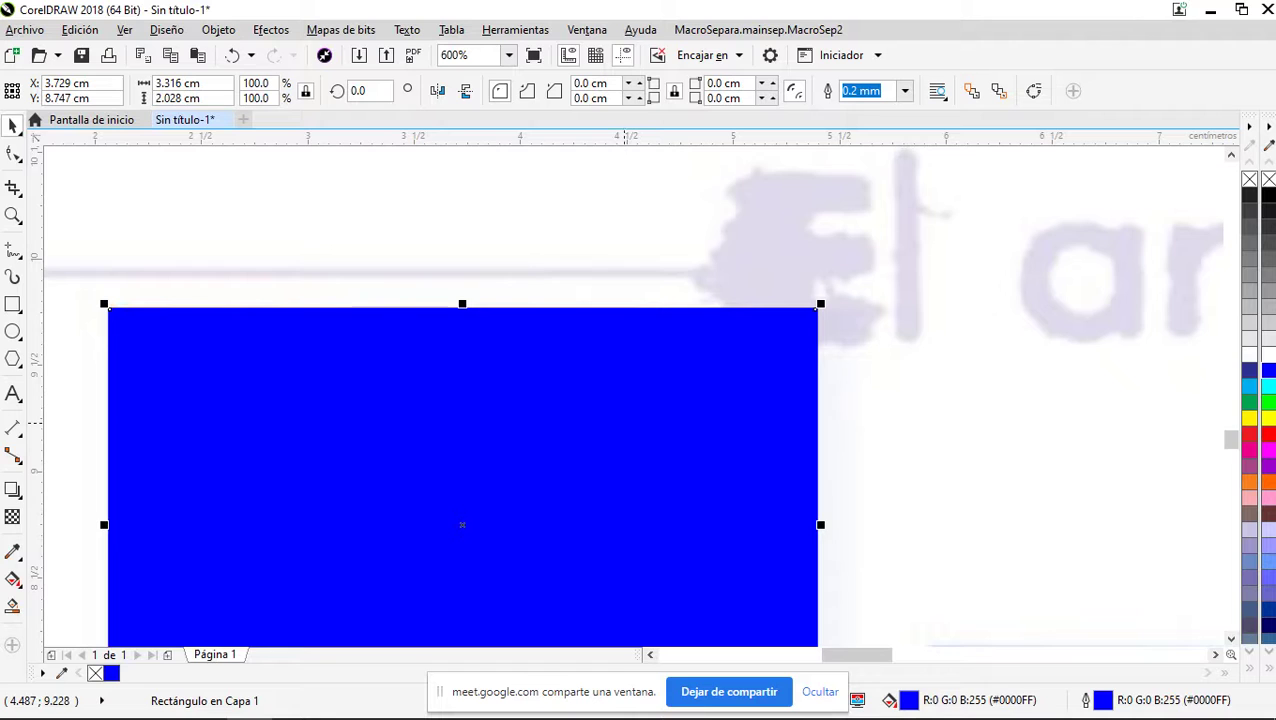
pyautogui.click(582, 246)
pyautogui.scroll(-2, 588, 272)
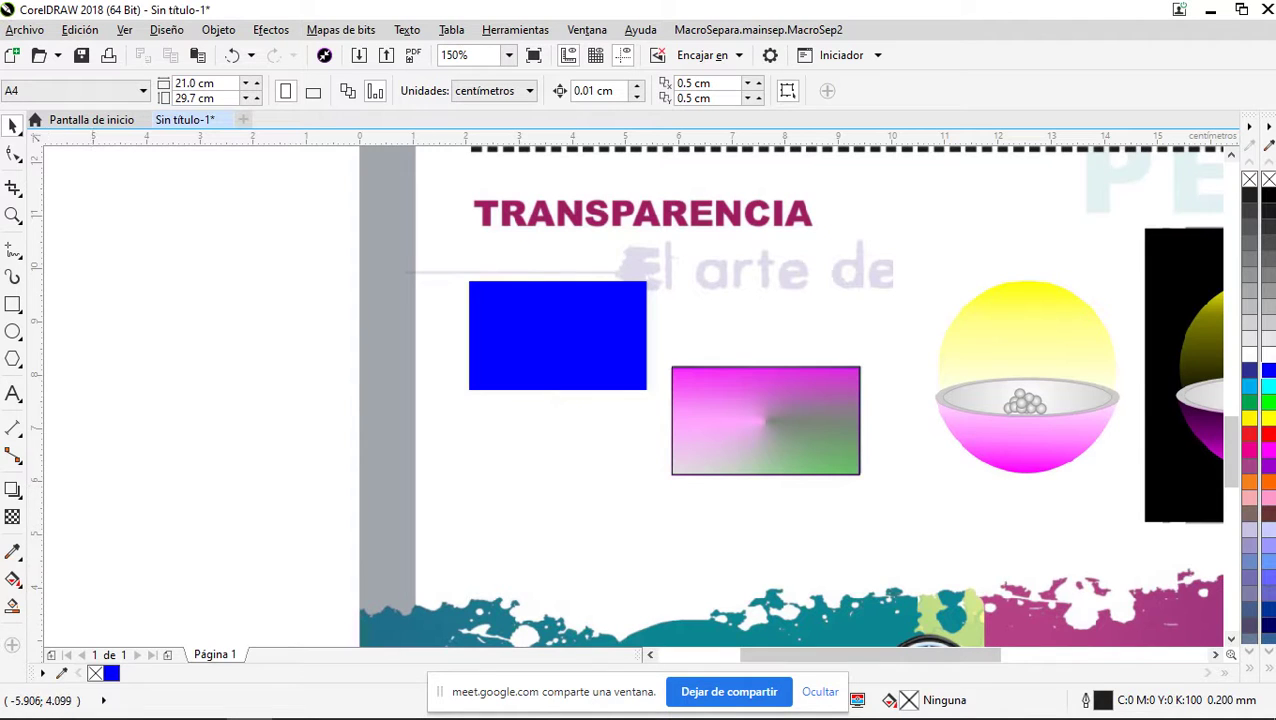
pyautogui.click(13, 579)
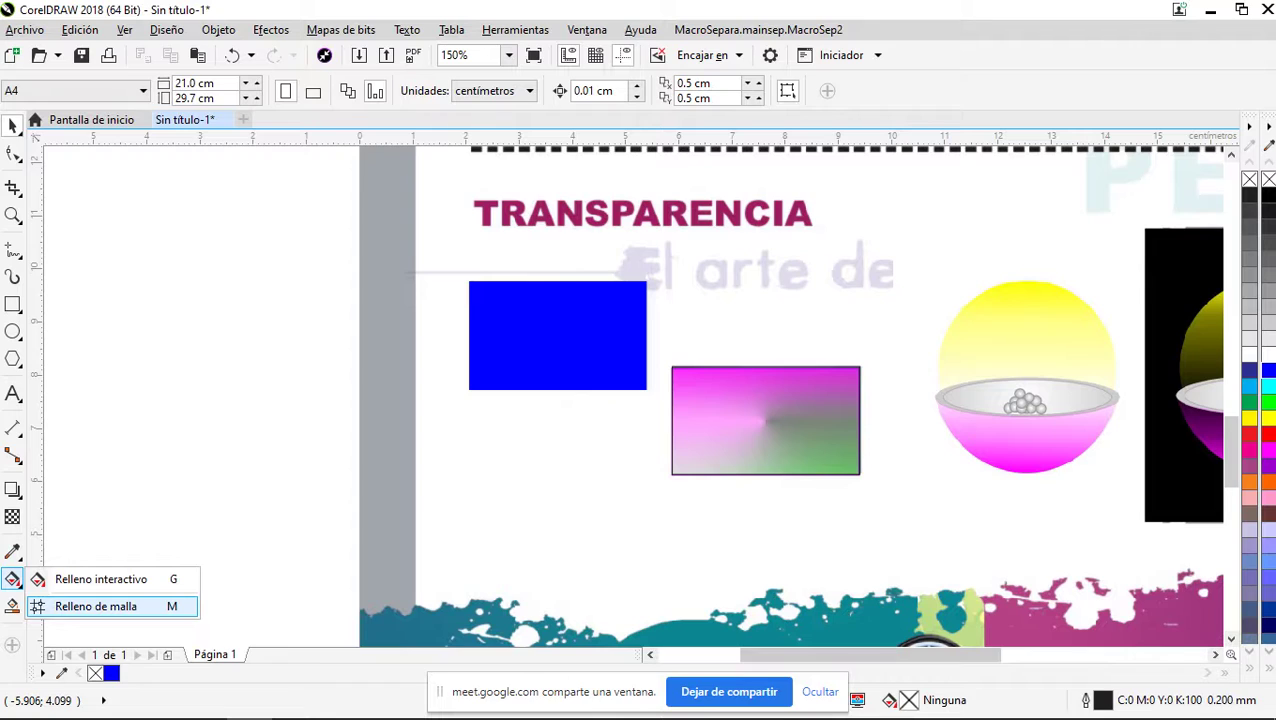
pyautogui.click(100, 579)
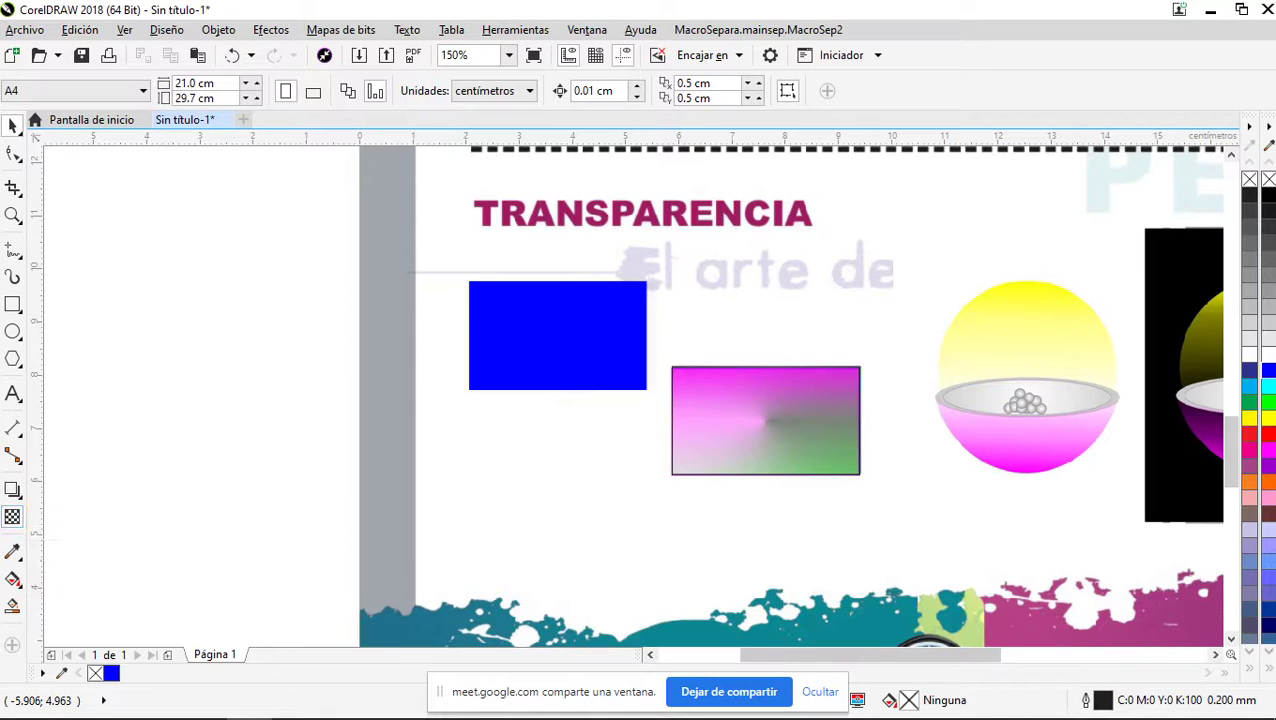
# Apply a linear transparency to the blue rectangle, fading almost horizontally from its centre to just beyond its right edge
pyautogui.click(12, 517)
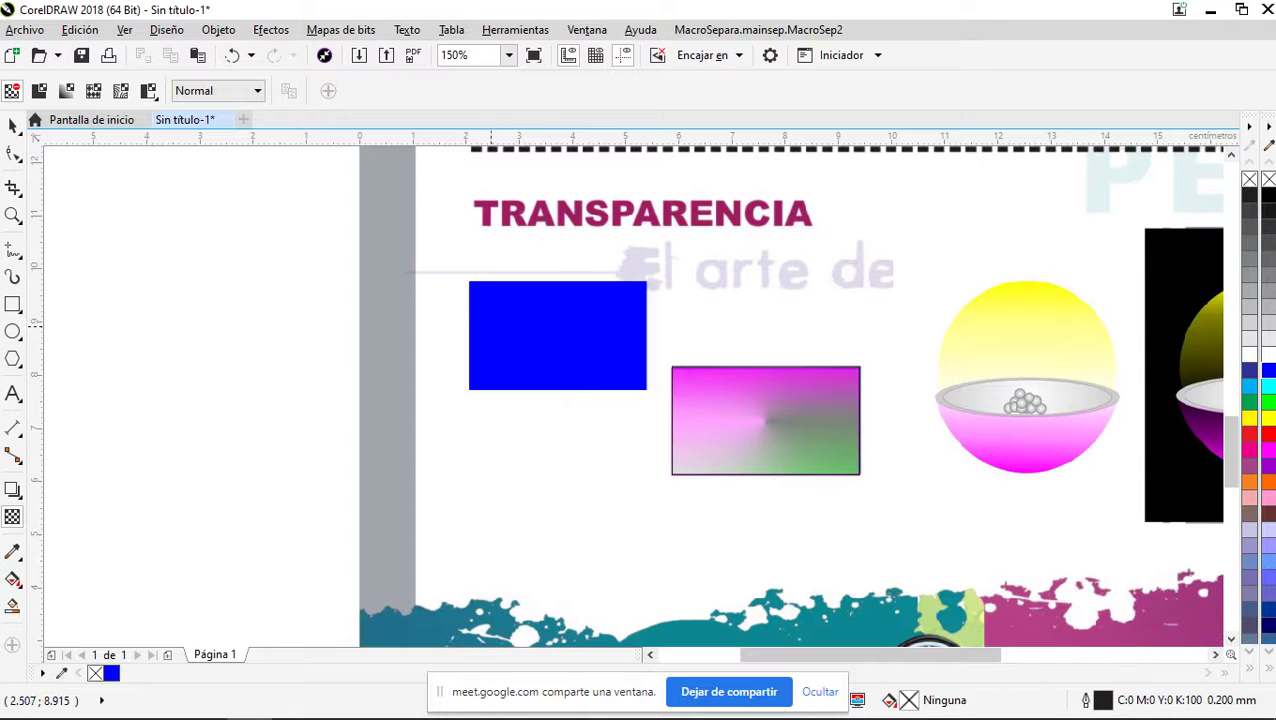
pyautogui.click(557, 334)
pyautogui.moveTo(557, 334); pyautogui.dragTo(559, 435)
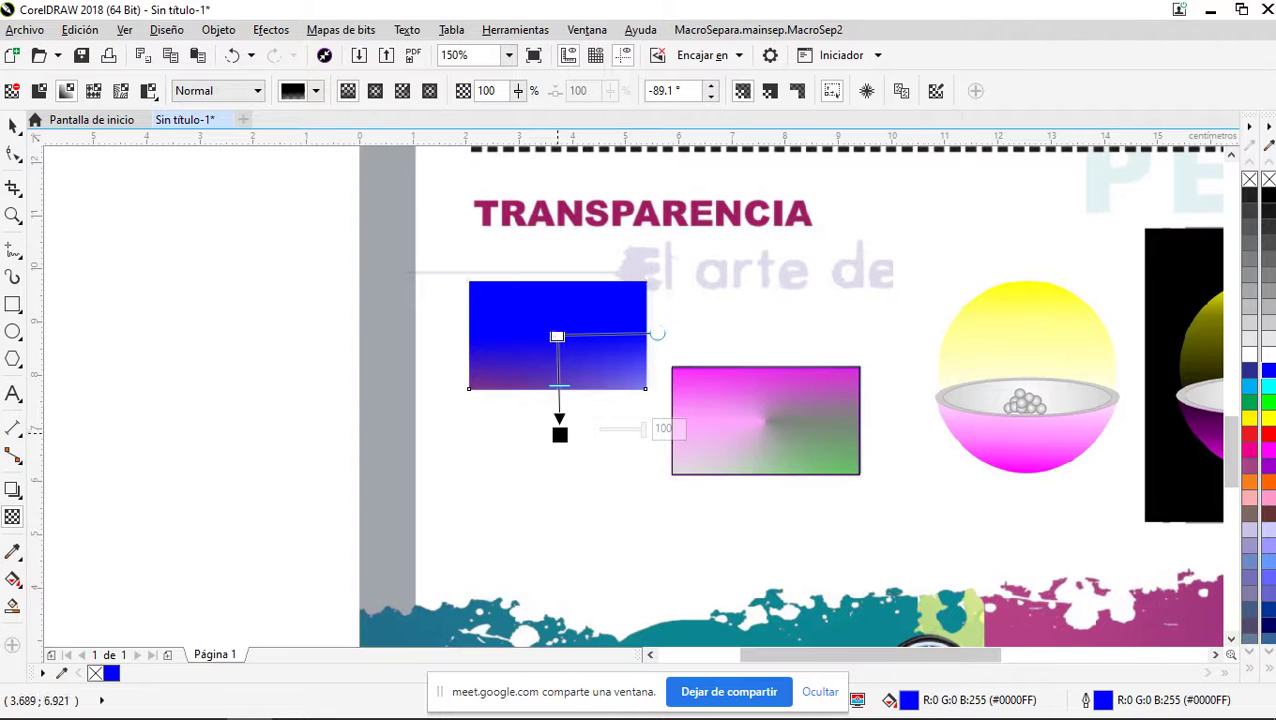
pyautogui.moveTo(560, 434); pyautogui.dragTo(663, 336)
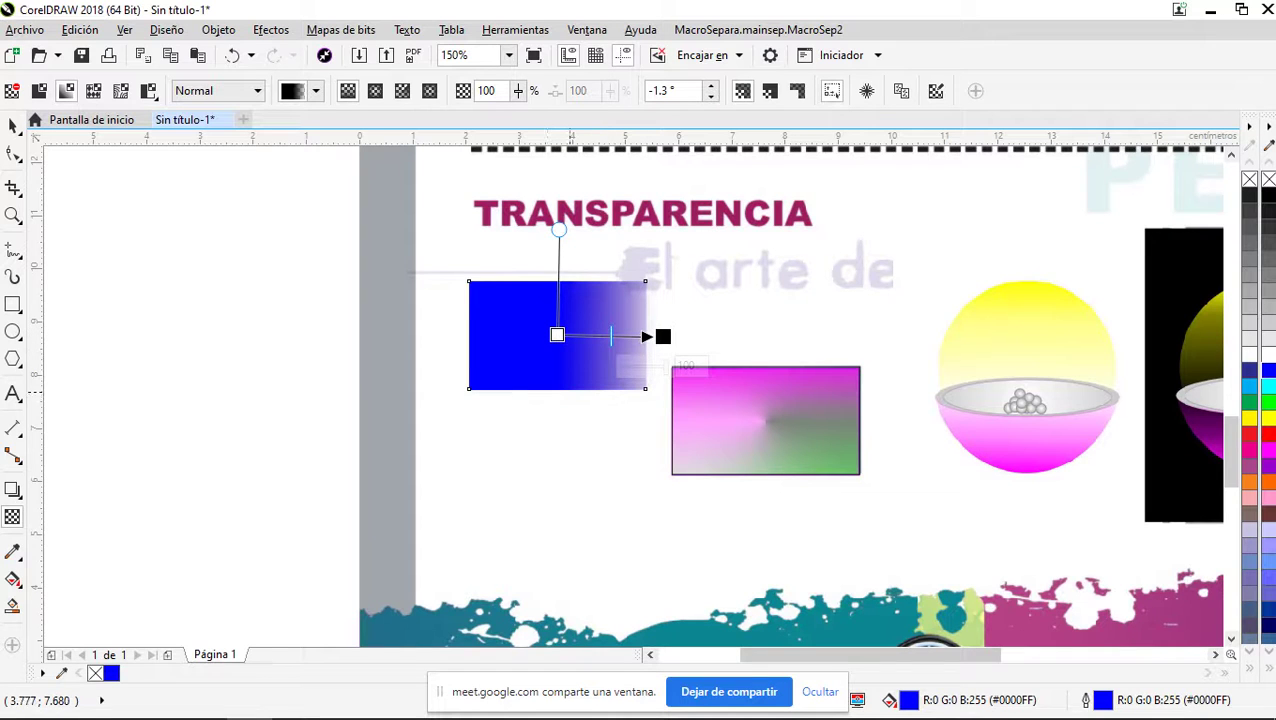
pyautogui.scroll(4, 625, 322)
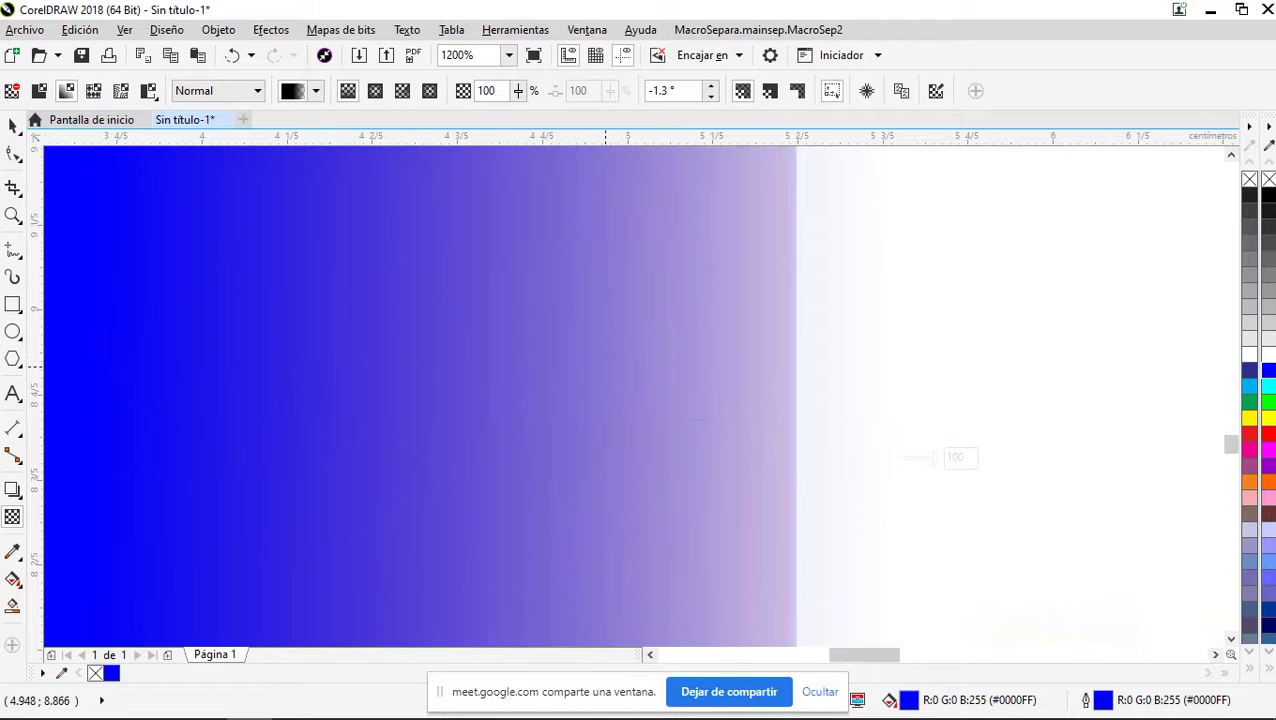
pyautogui.scroll(-1, 601, 405)
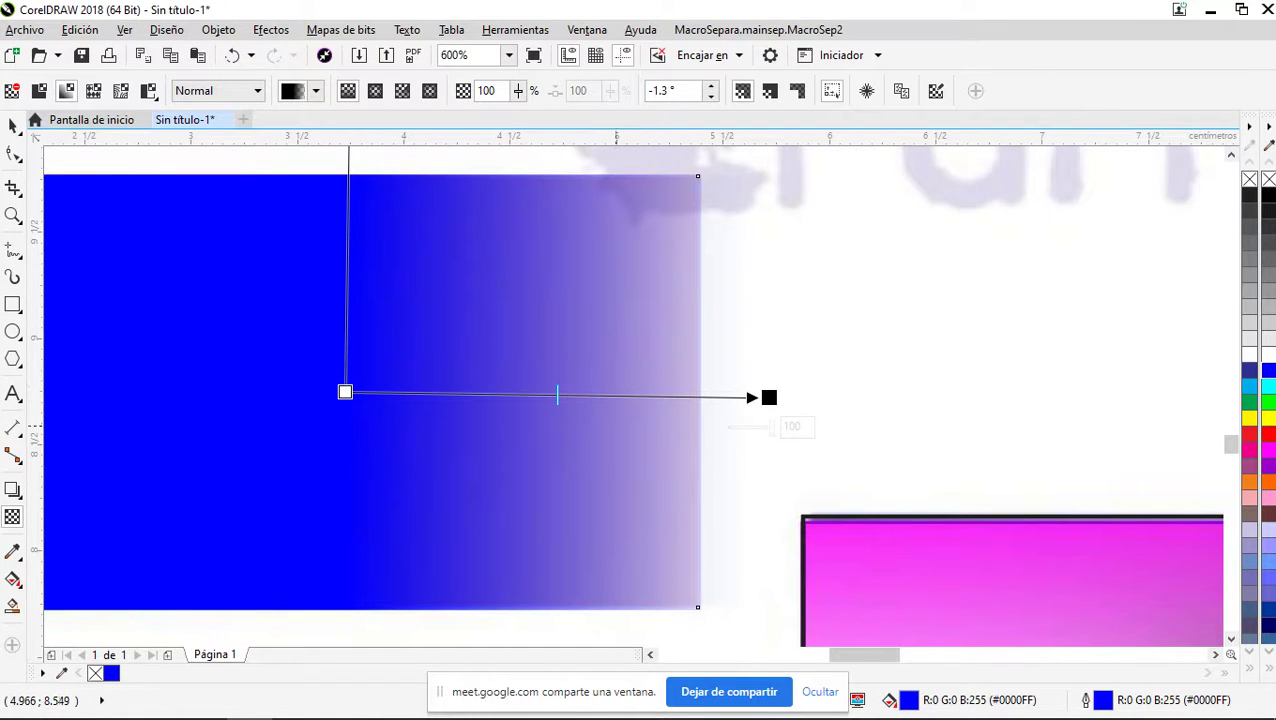
pyautogui.scroll(-2, 598, 400)
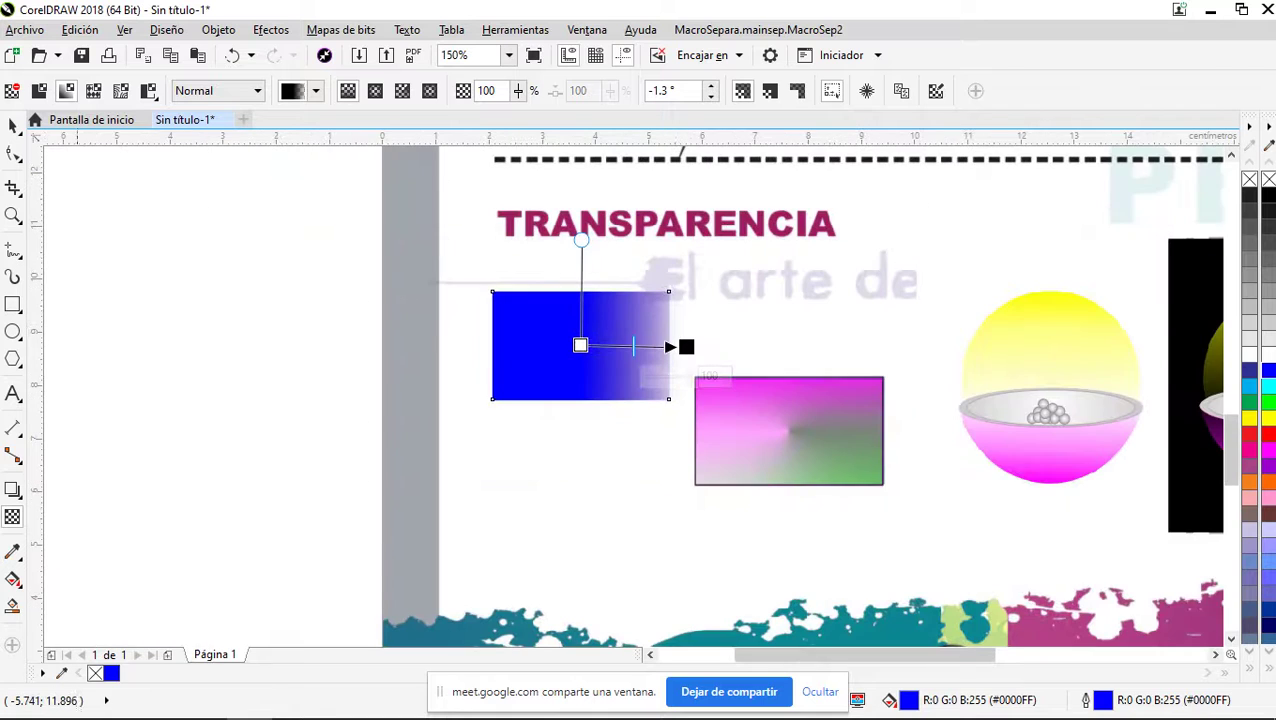
# Move the blue rectangle off the page to its left, centred at about X -2.89, Y 8.38 cm
pyautogui.click(12, 125)
pyautogui.moveTo(532, 343); pyautogui.dragTo(261, 384)
pyautogui.moveTo(395, 375); pyautogui.dragTo(314, 353)
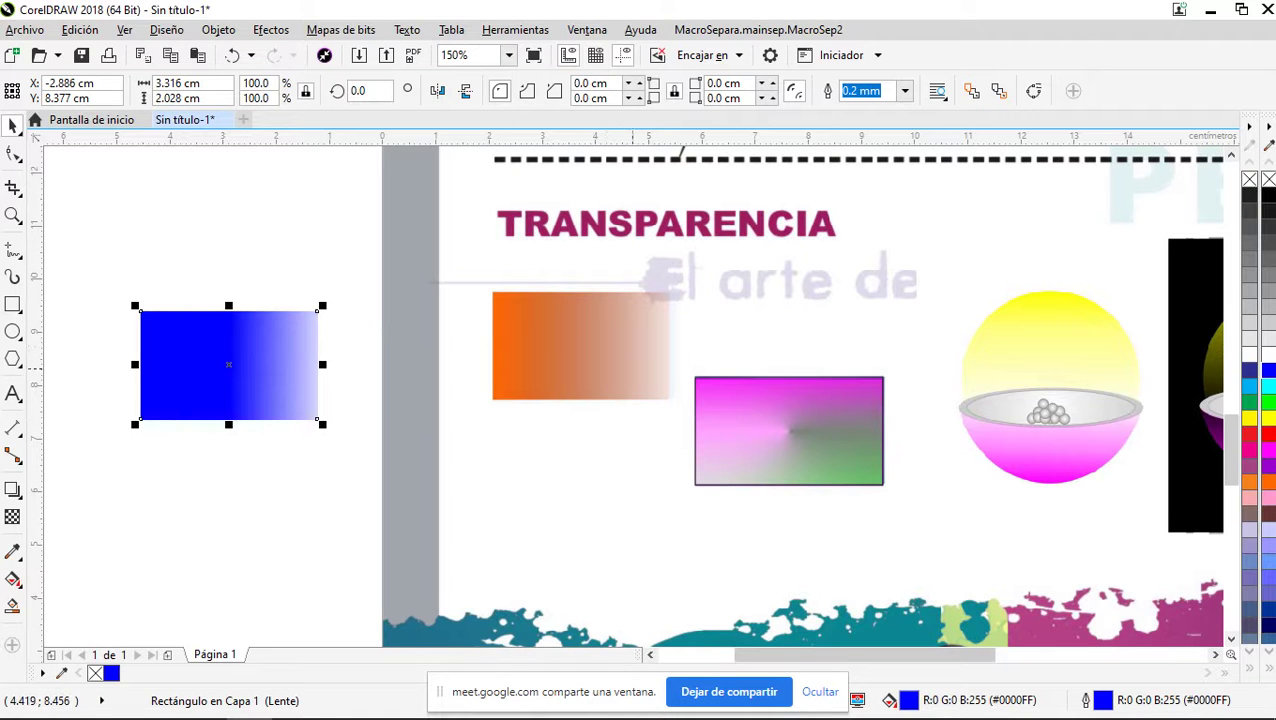
pyautogui.scroll(-1, 635, 340)
pyautogui.scroll(2, 444, 356)
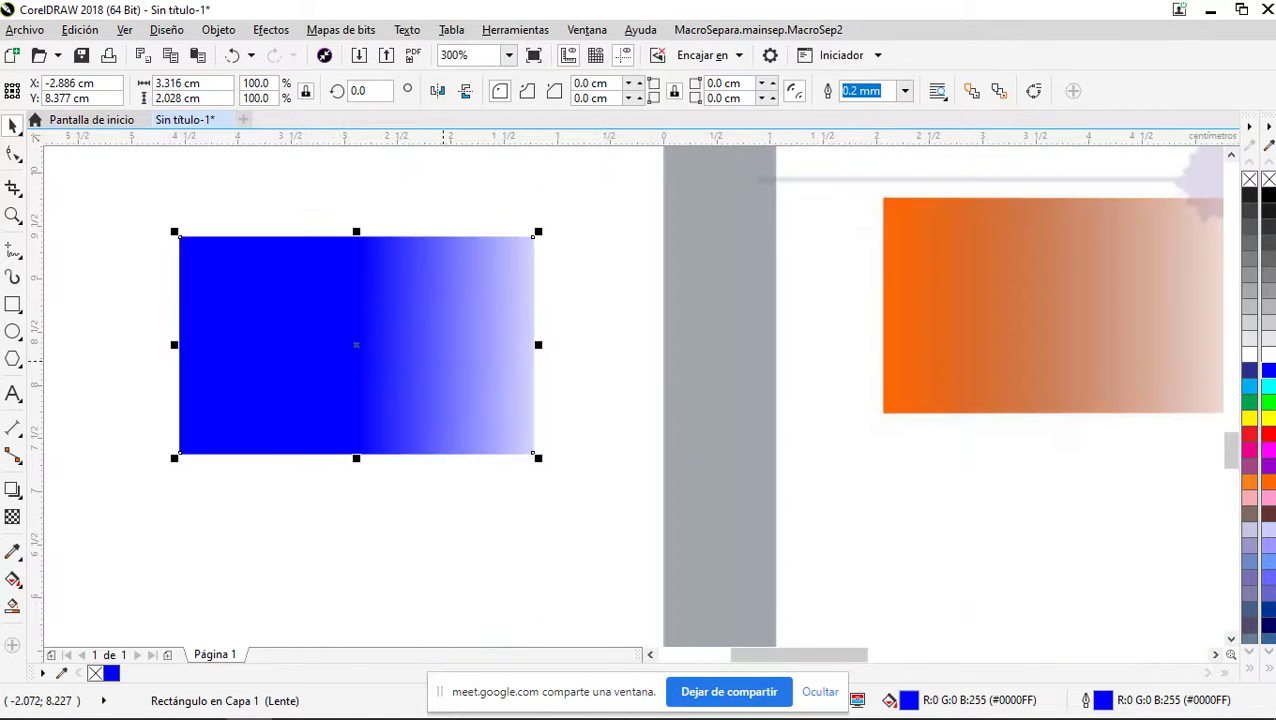
# Start the blue rectangle's transparency at its left edge, extend its end to the page edge, and shift the midpoint toward the start
pyautogui.click(360, 348)
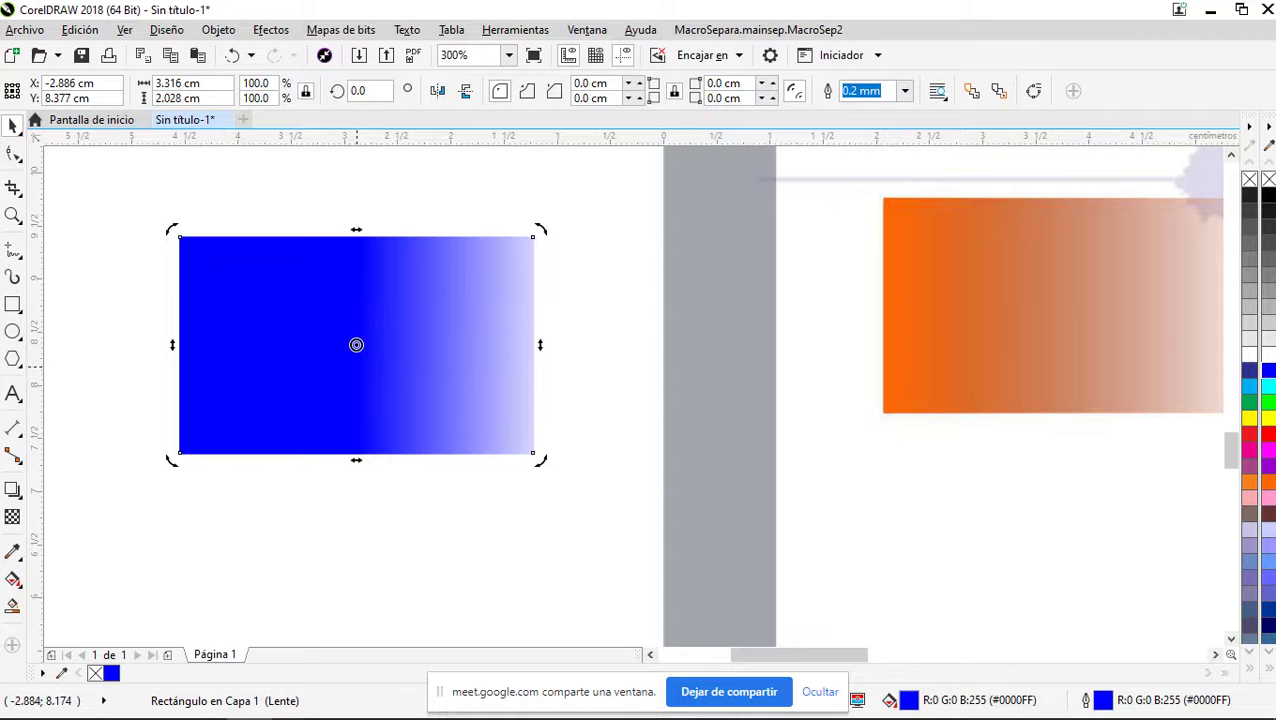
pyautogui.click(350, 372)
pyautogui.click(12, 516)
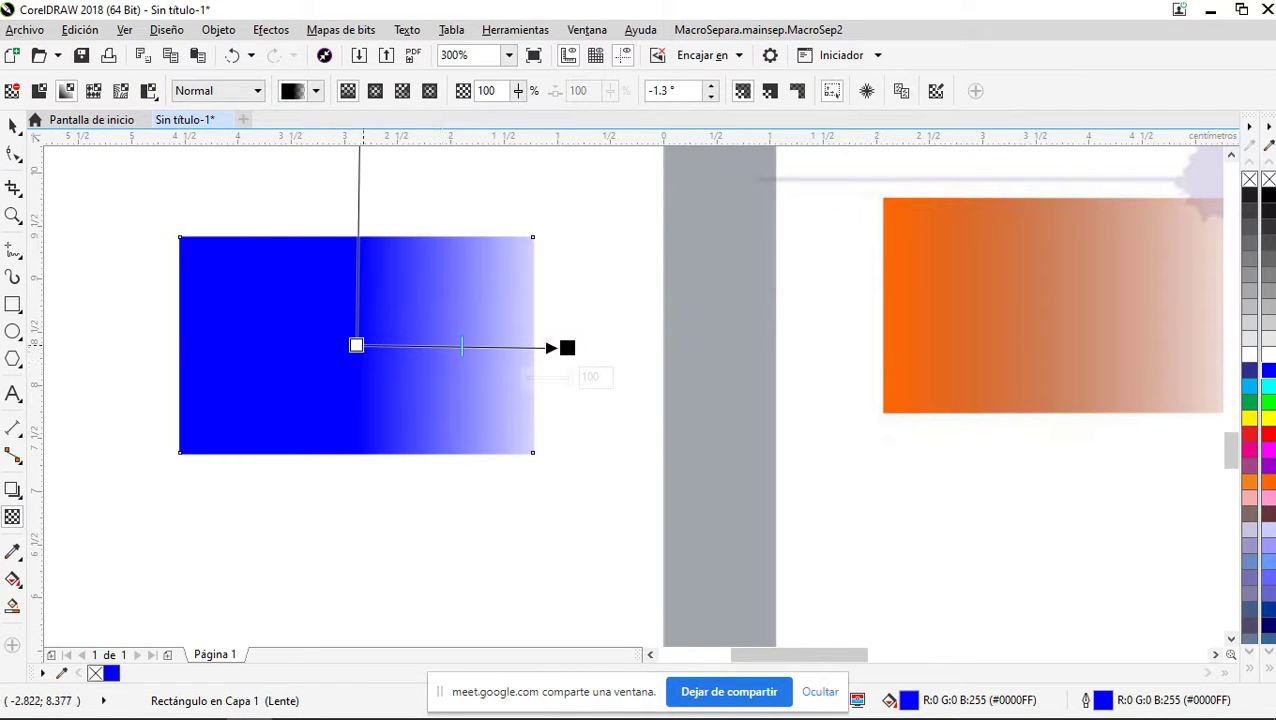
pyautogui.moveTo(356, 345); pyautogui.dragTo(188, 336)
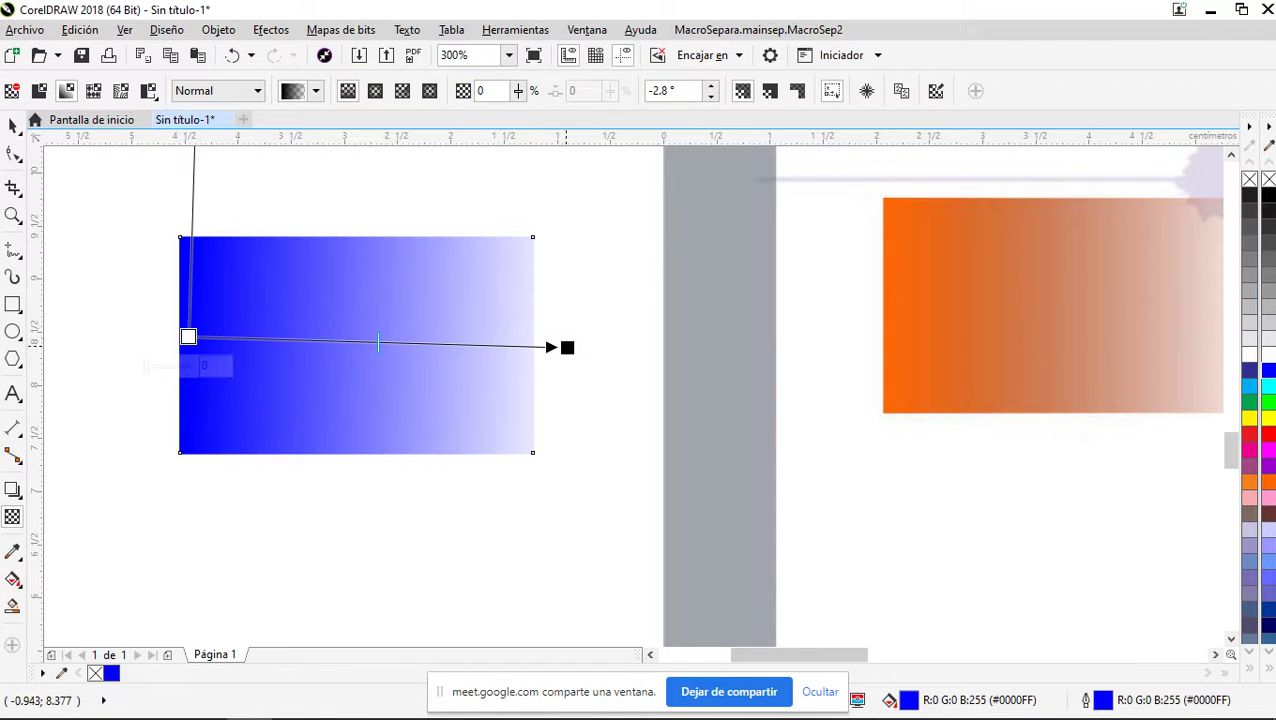
pyautogui.moveTo(567, 347); pyautogui.dragTo(675, 341)
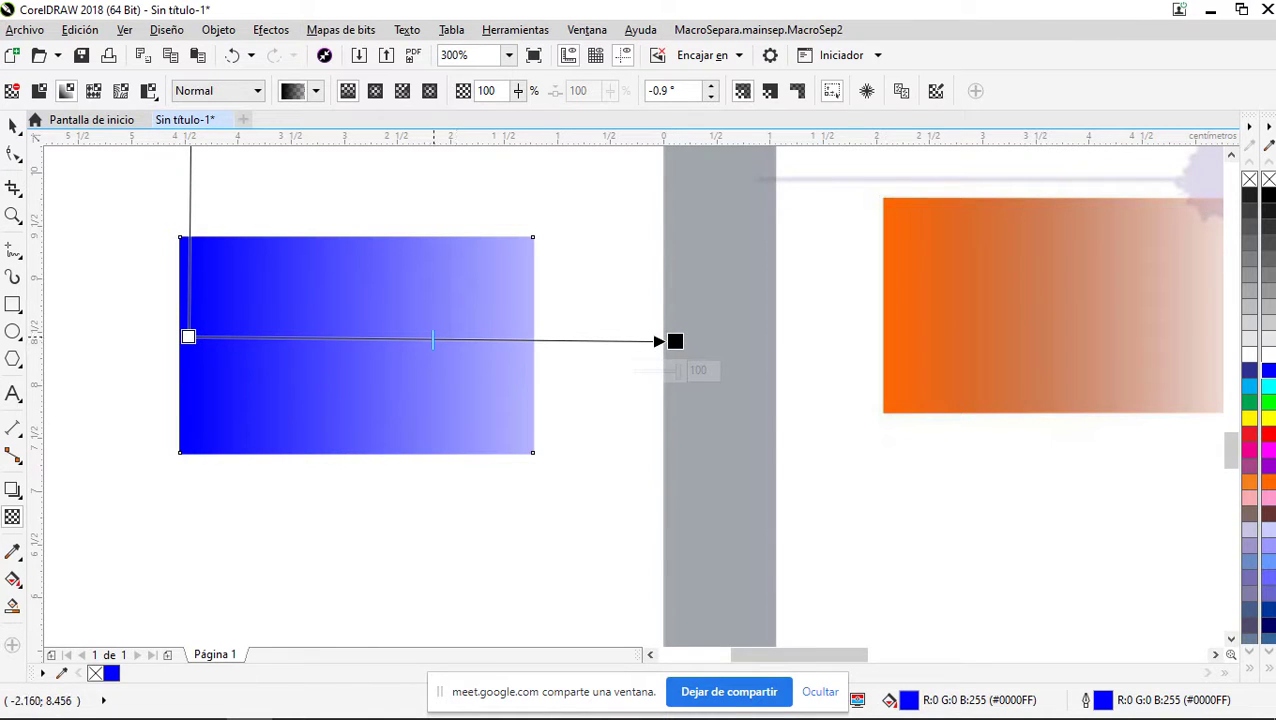
pyautogui.moveTo(433, 340); pyautogui.dragTo(276, 338)
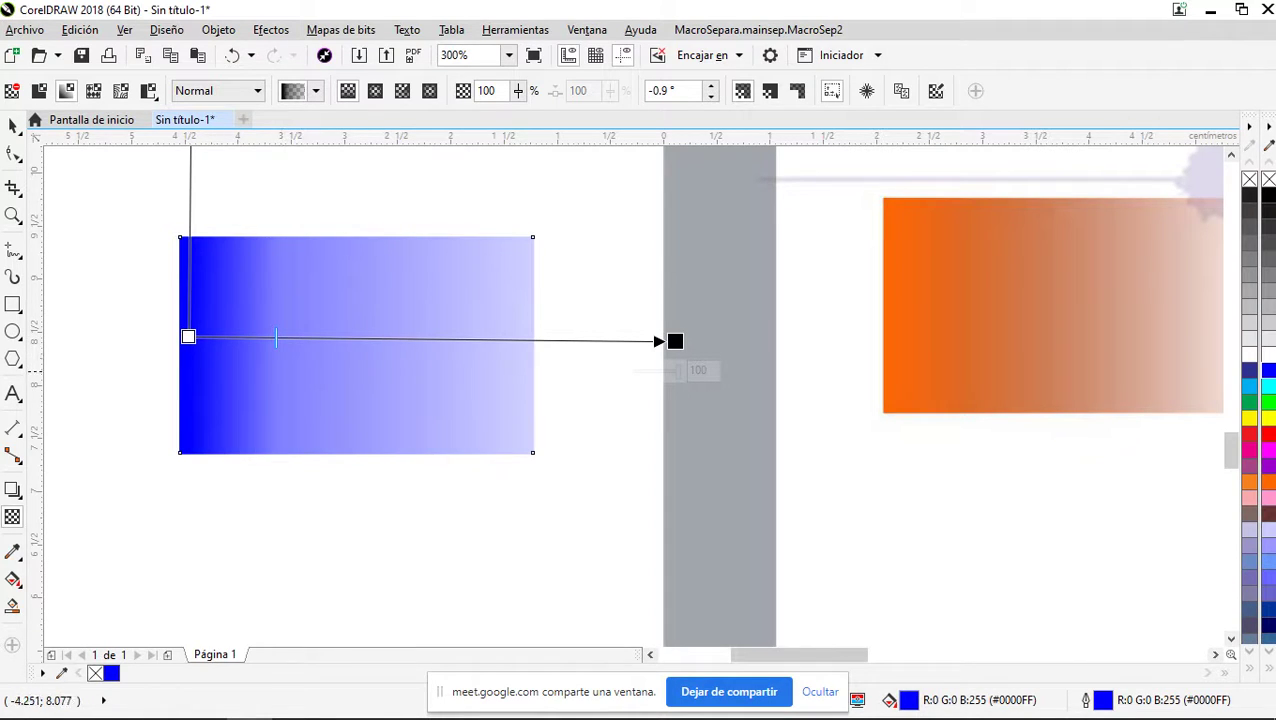
pyautogui.click(12, 126)
pyautogui.click(92, 395)
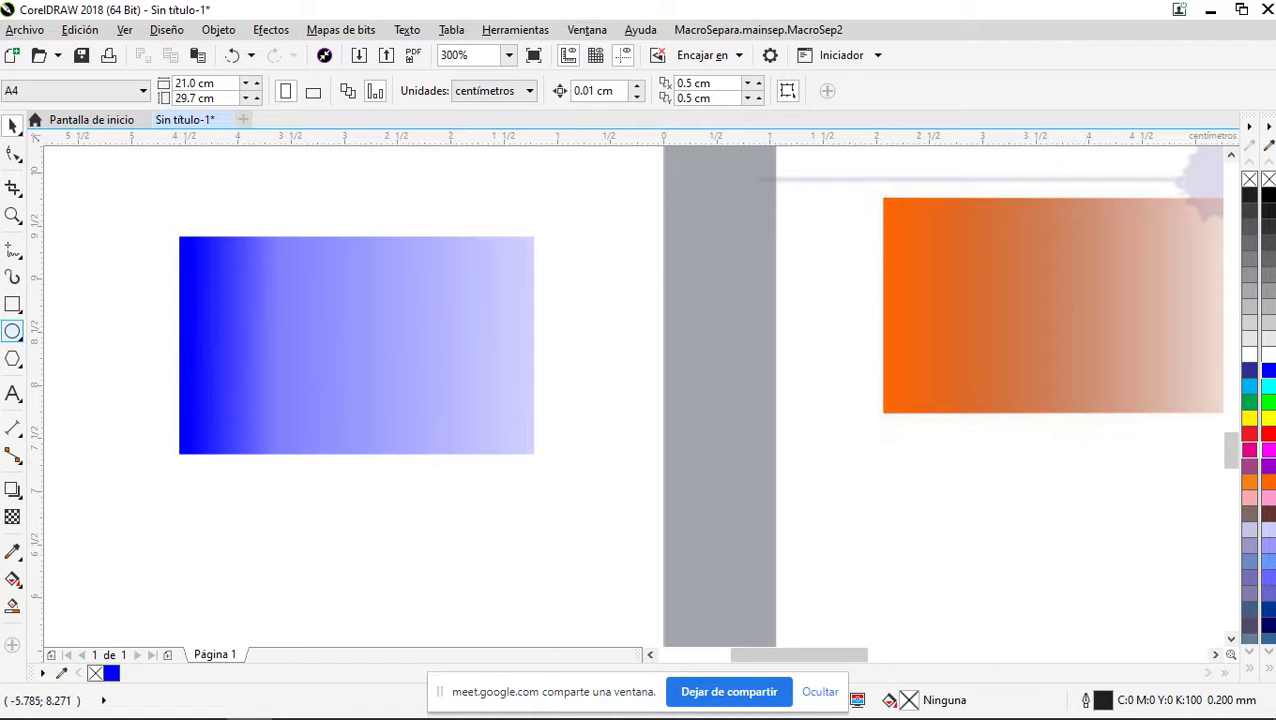
# Draw an ellipse about 0.78 by 0.70 cm with green #00FF00 fill and outline, and place it over the blue rectangle's faded side
pyautogui.click(13, 330)
pyautogui.moveTo(471, 481); pyautogui.dragTo(565, 566)
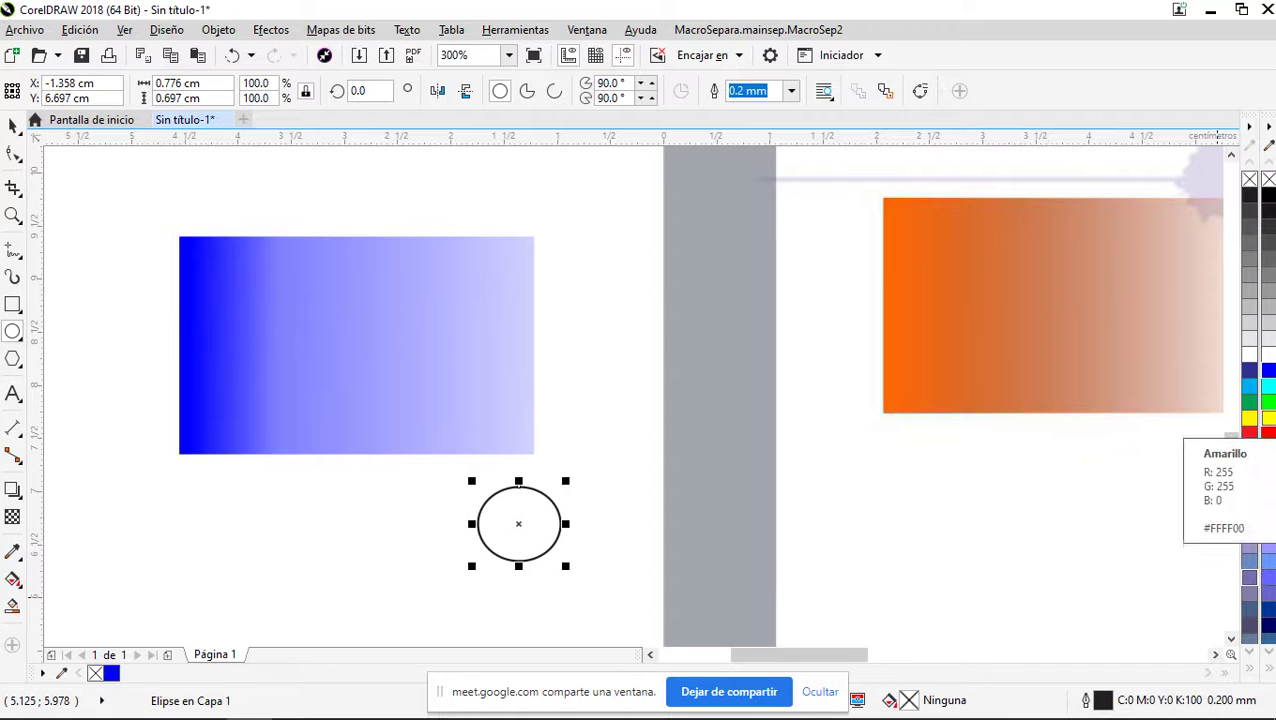
pyautogui.click(1268, 402)
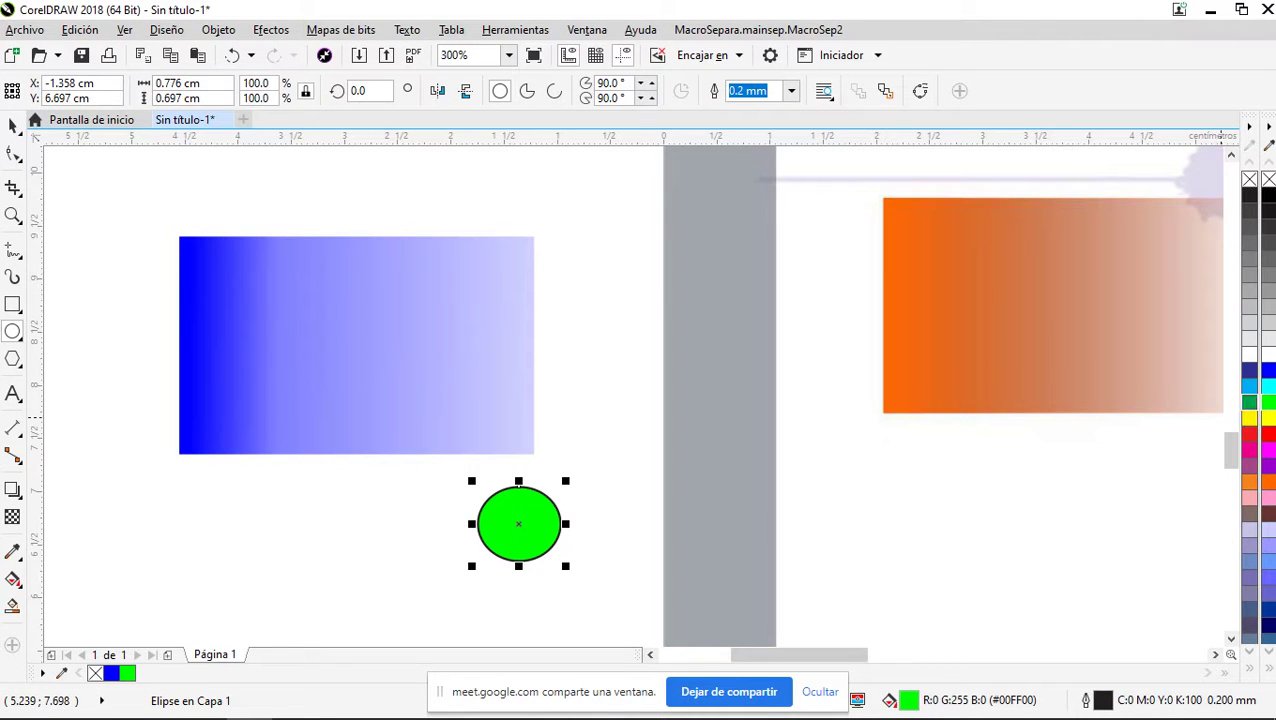
pyautogui.rightClick(1268, 402)
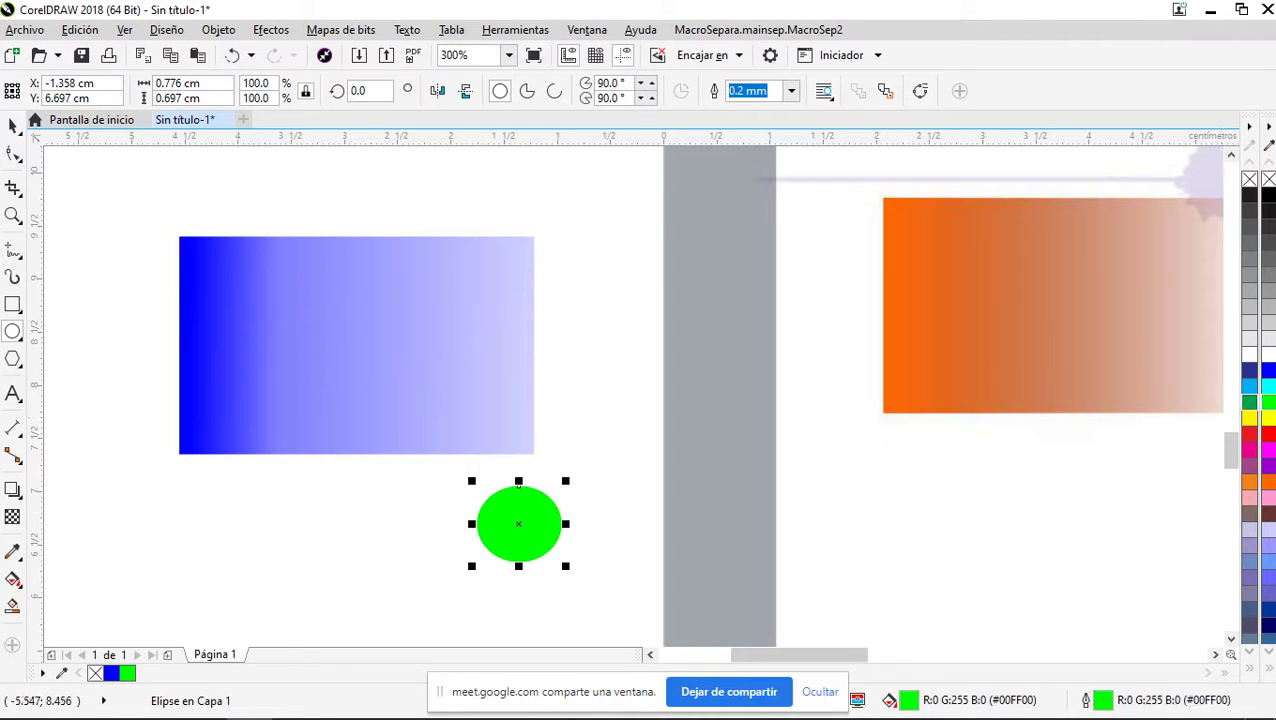
pyautogui.click(13, 124)
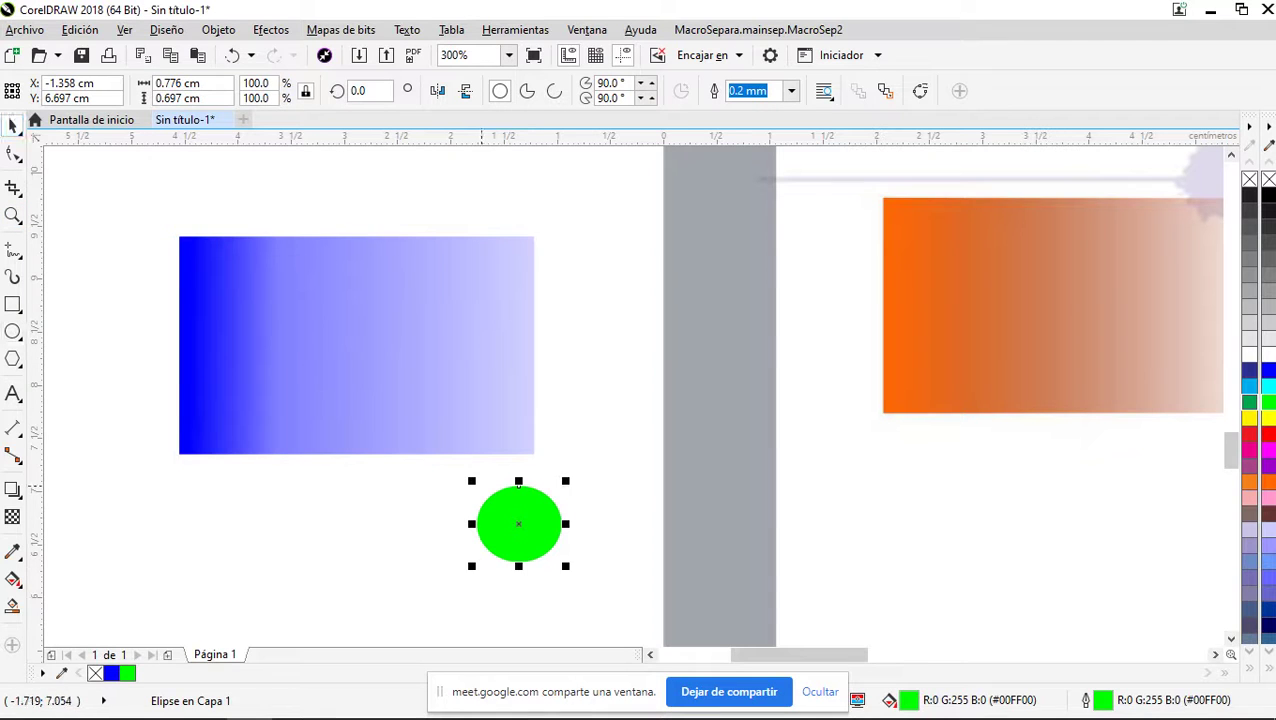
pyautogui.moveTo(517, 522); pyautogui.dragTo(472, 371)
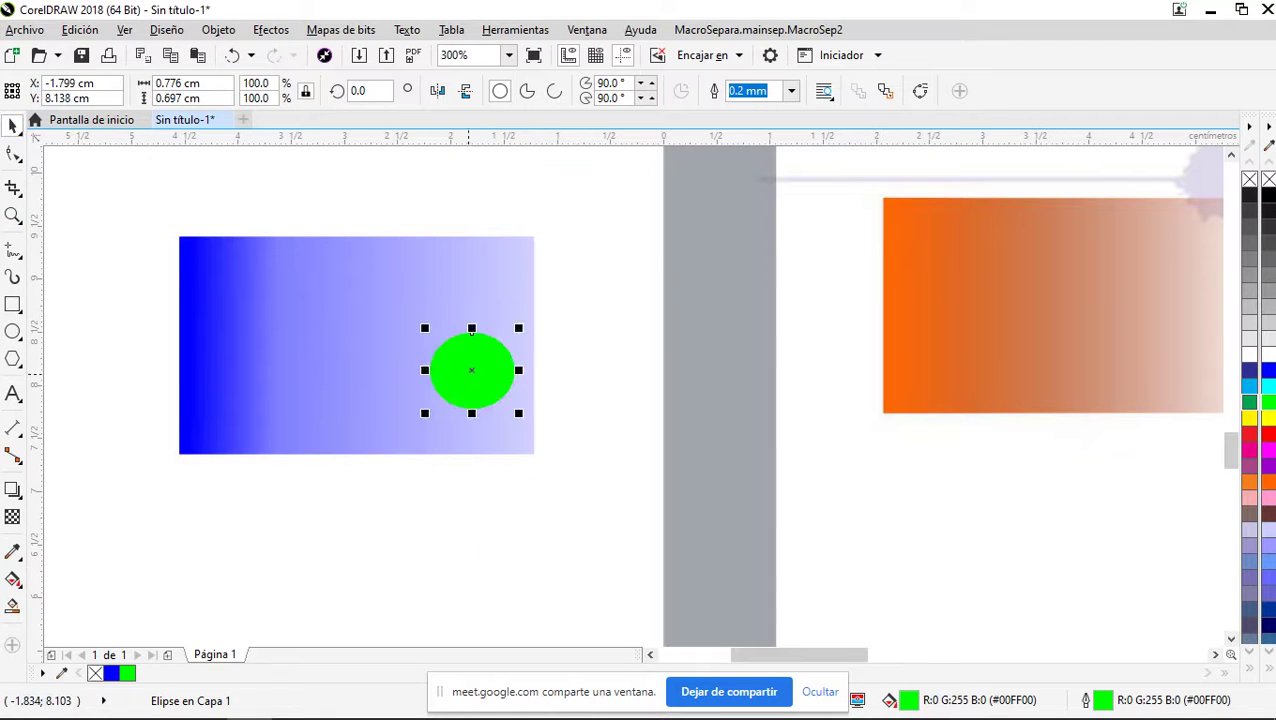
# Place the green ellipse behind the blue rectangle in the stacking order
pyautogui.rightClick(472, 371)
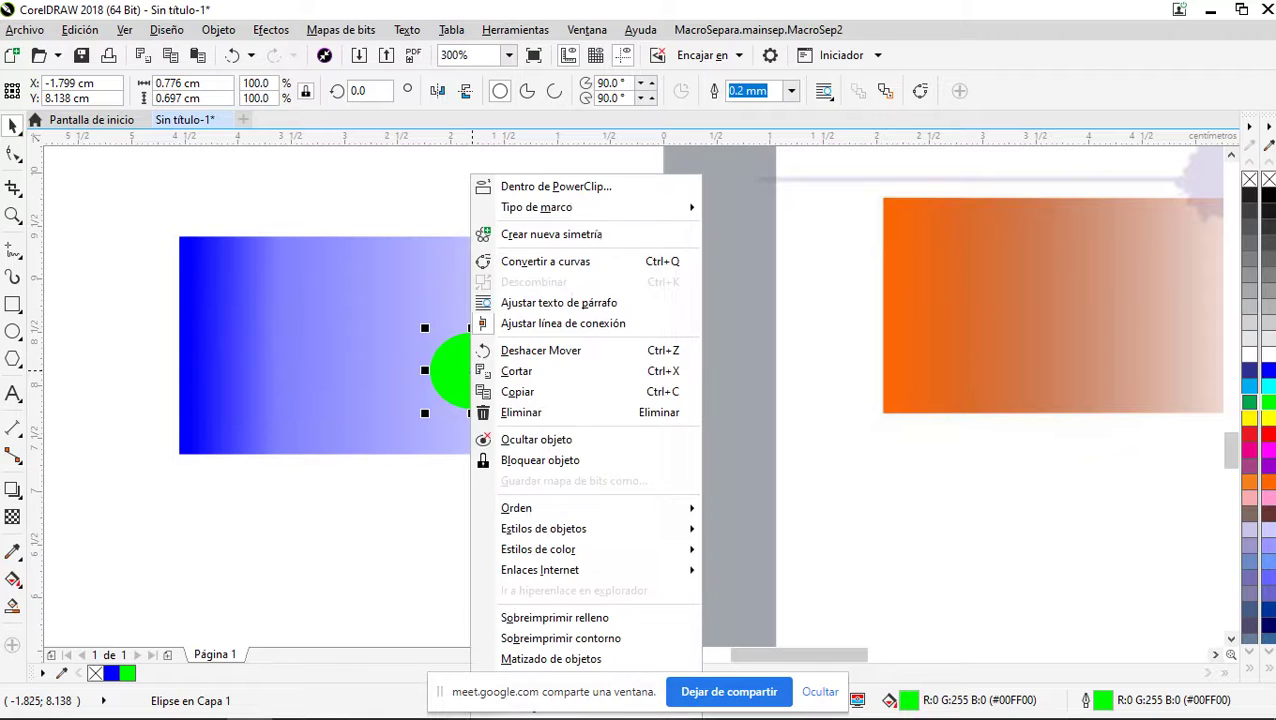
pyautogui.moveTo(520, 508)
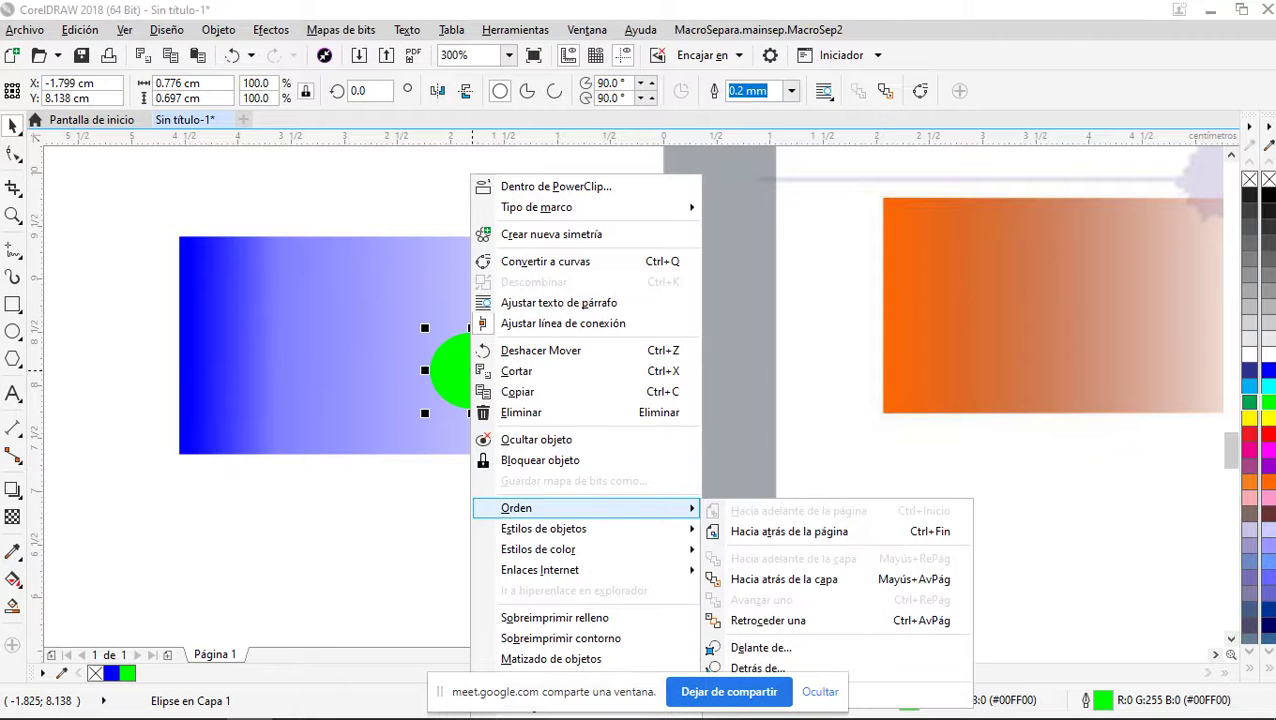
pyautogui.click(757, 668)
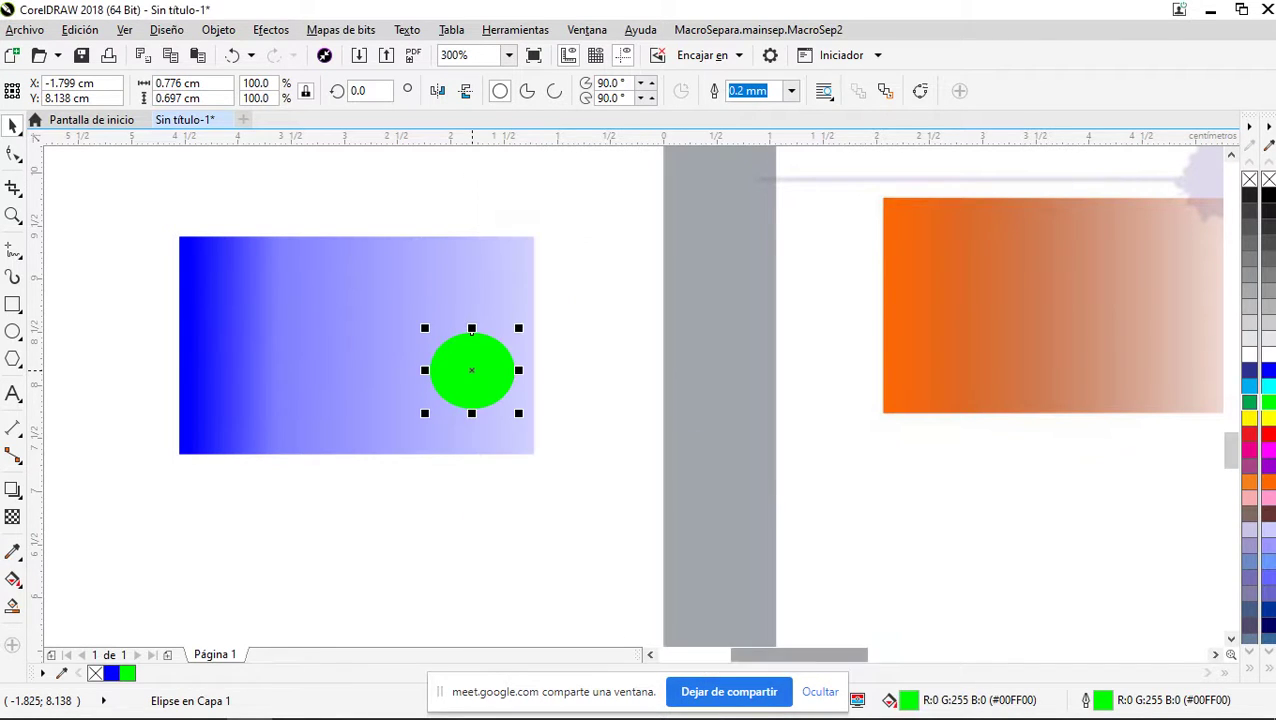
pyautogui.click(209, 370)
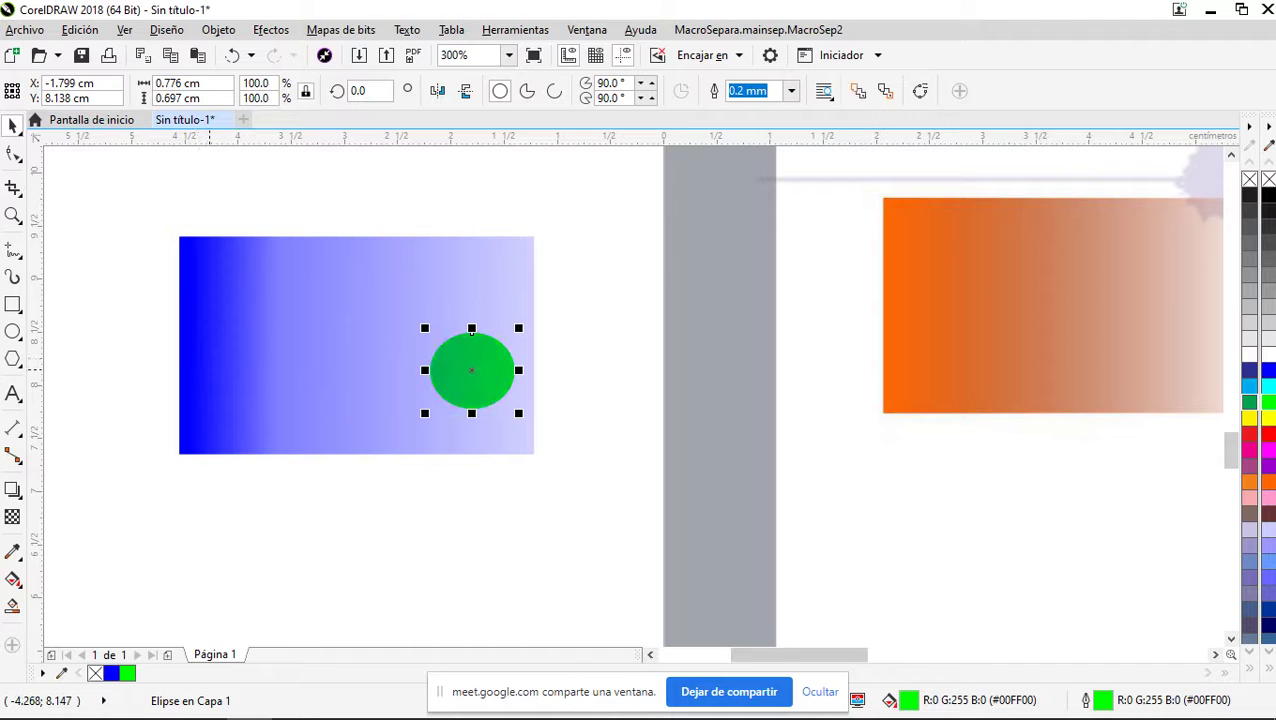
pyautogui.click(104, 213)
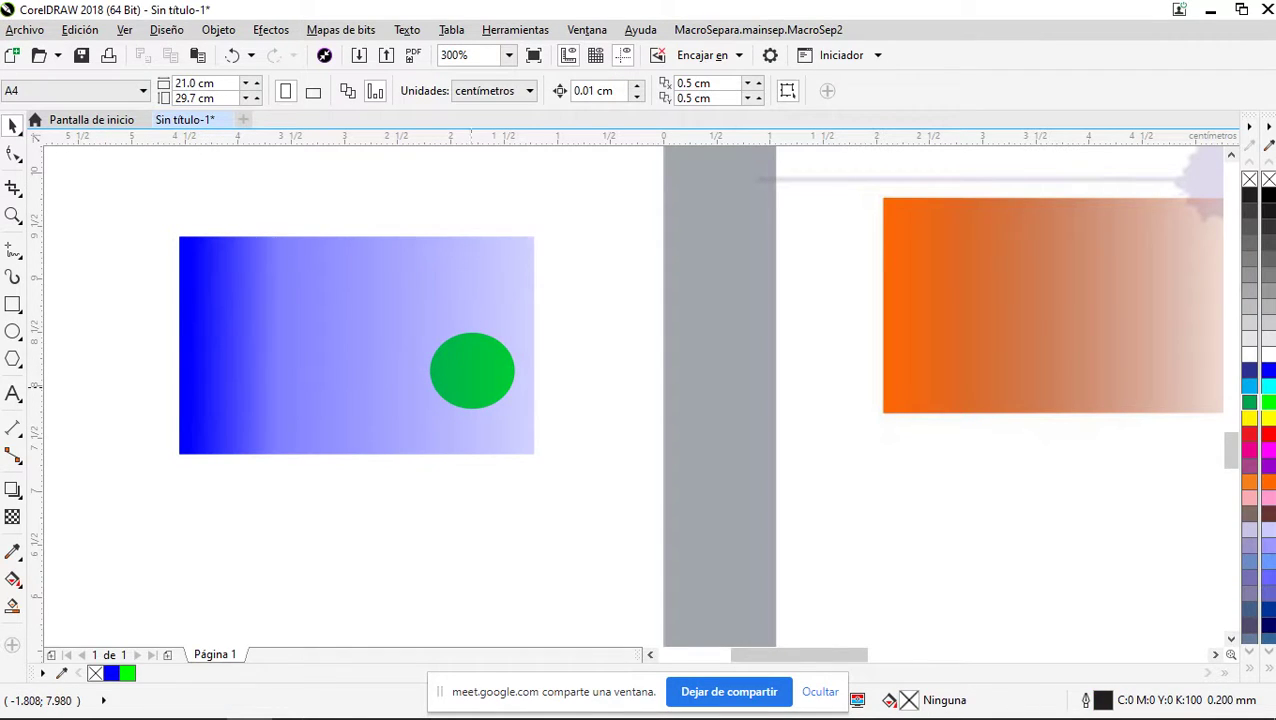
# Move the green ellipse across the blue rectangle's right edge, centred at about X -1.15, Y 8.44 cm
pyautogui.moveTo(600, 322); pyautogui.dragTo(427, 436)
pyautogui.moveTo(471, 370); pyautogui.dragTo(479, 334)
pyautogui.click(576, 346)
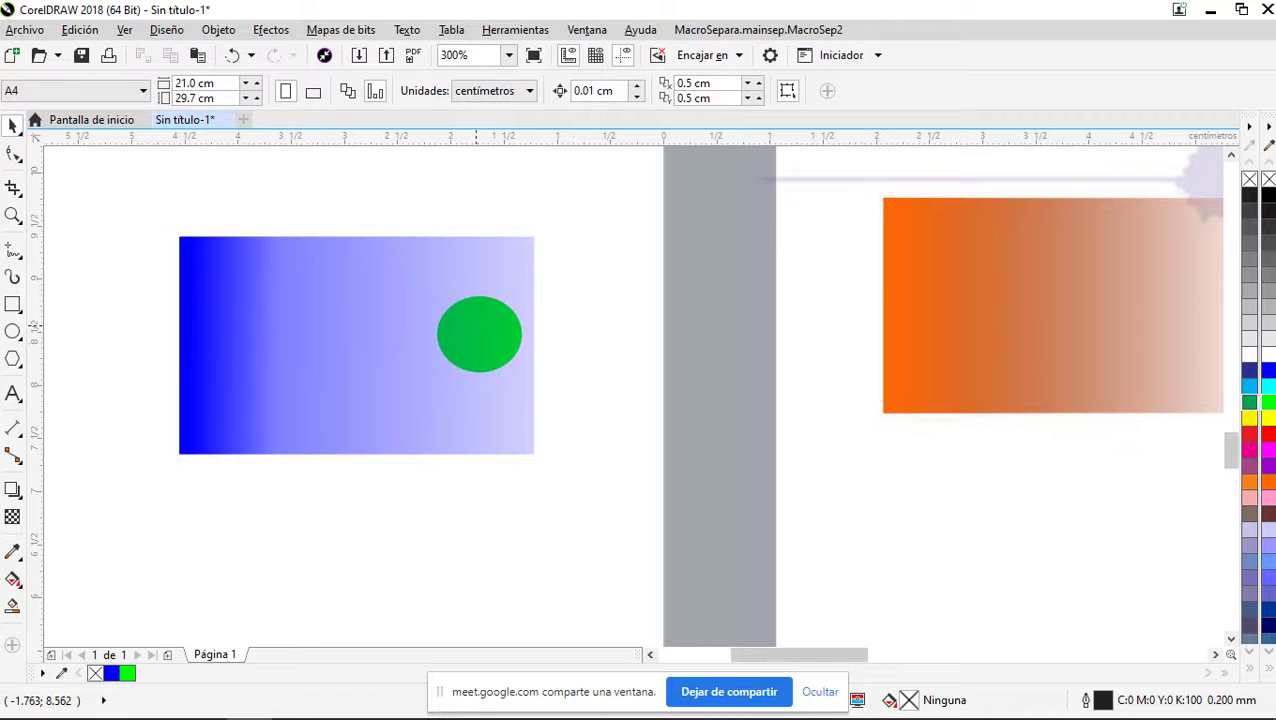
pyautogui.moveTo(557, 274); pyautogui.dragTo(435, 393)
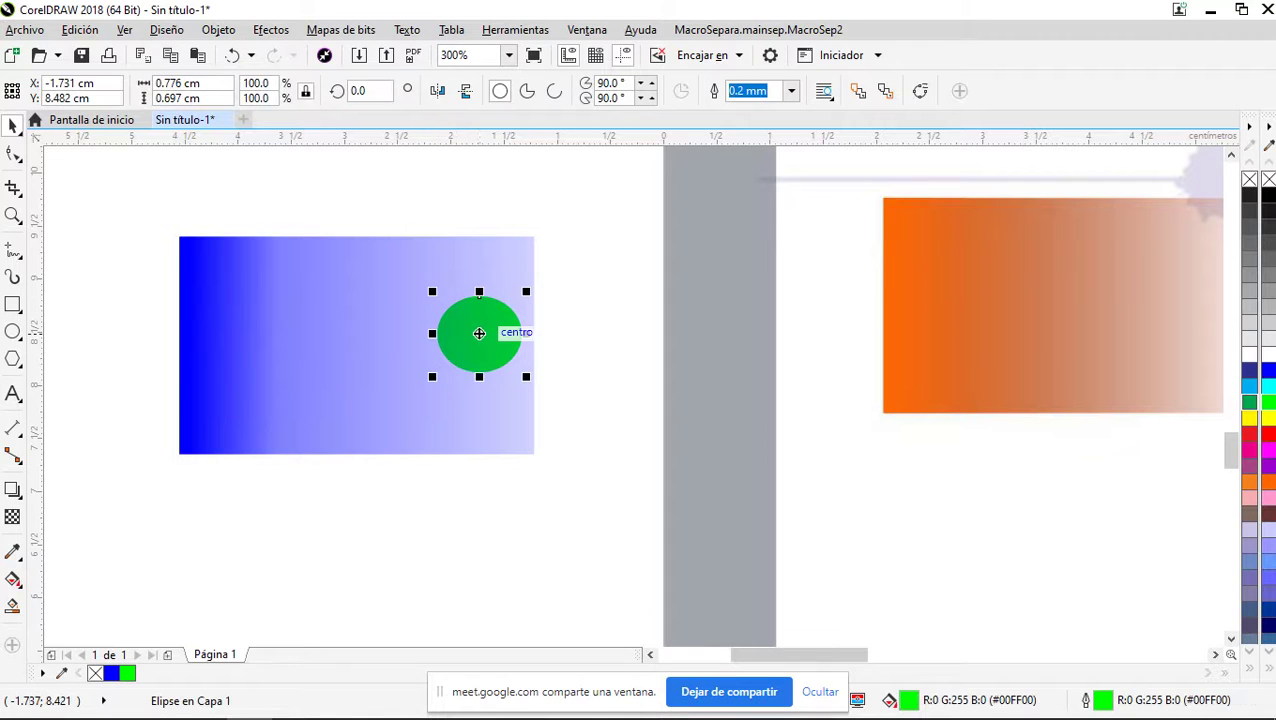
pyautogui.moveTo(478, 333); pyautogui.dragTo(541, 337)
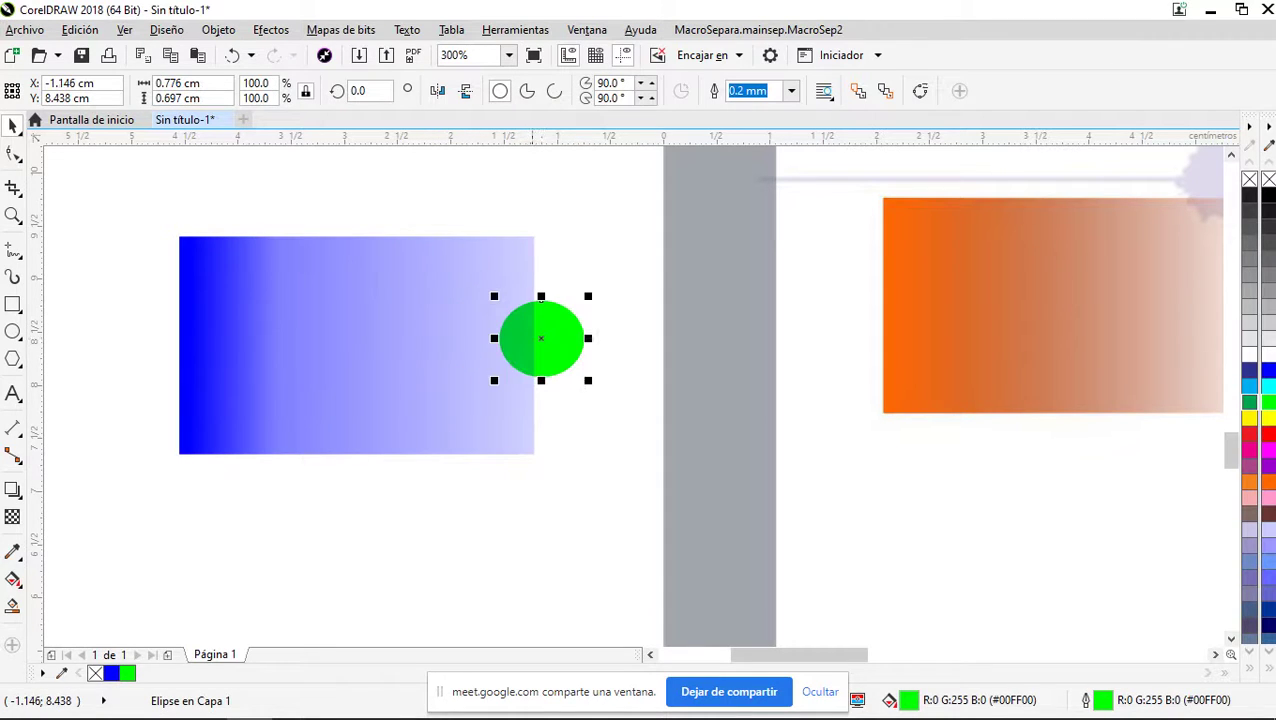
pyautogui.press('Escape')
# Shift the green ellipse slightly left so more of it lies behind the rectangle's faded edge
pyautogui.scroll(4, 561, 339)
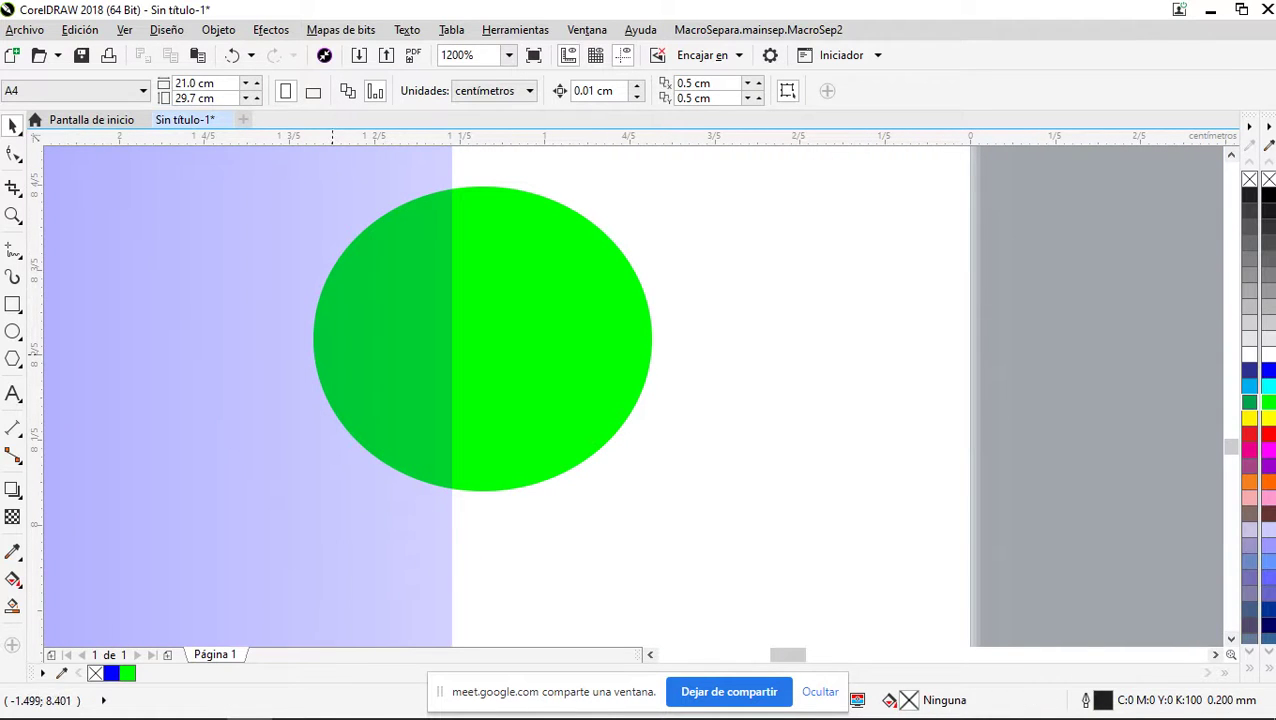
pyautogui.scroll(-2, 364, 362)
pyautogui.scroll(2, 335, 363)
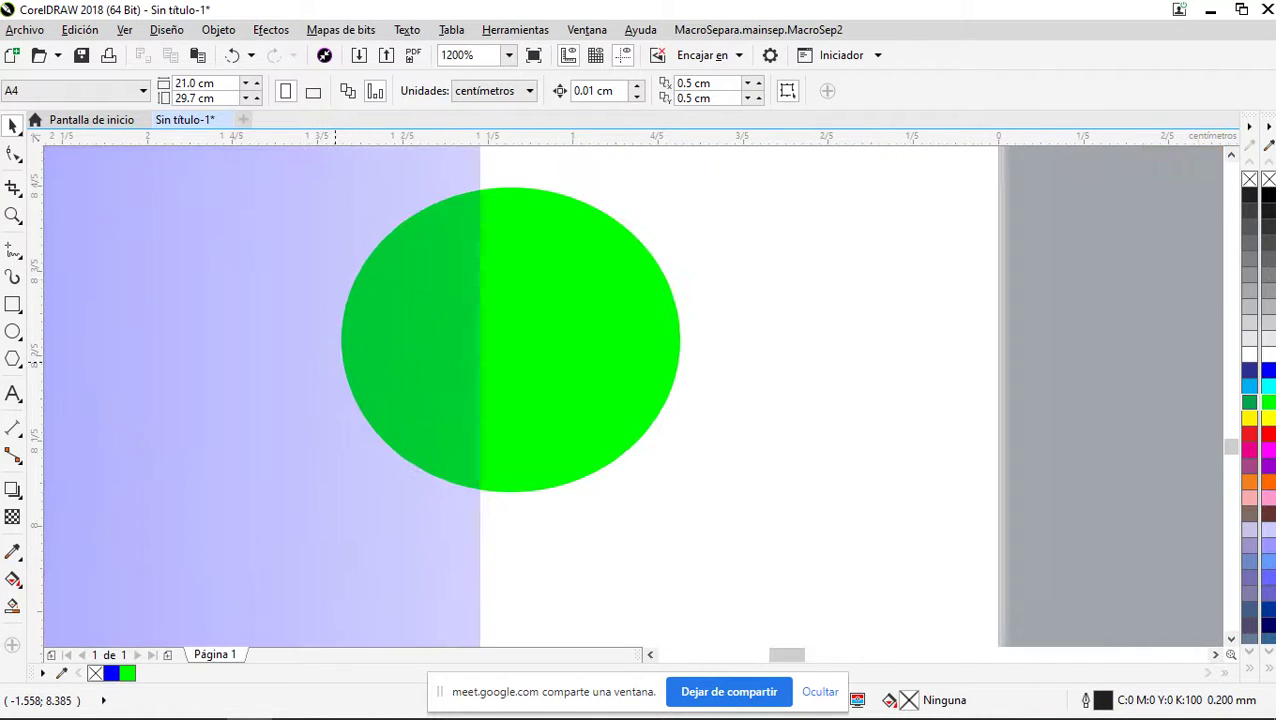
pyautogui.scroll(-4, 571, 403)
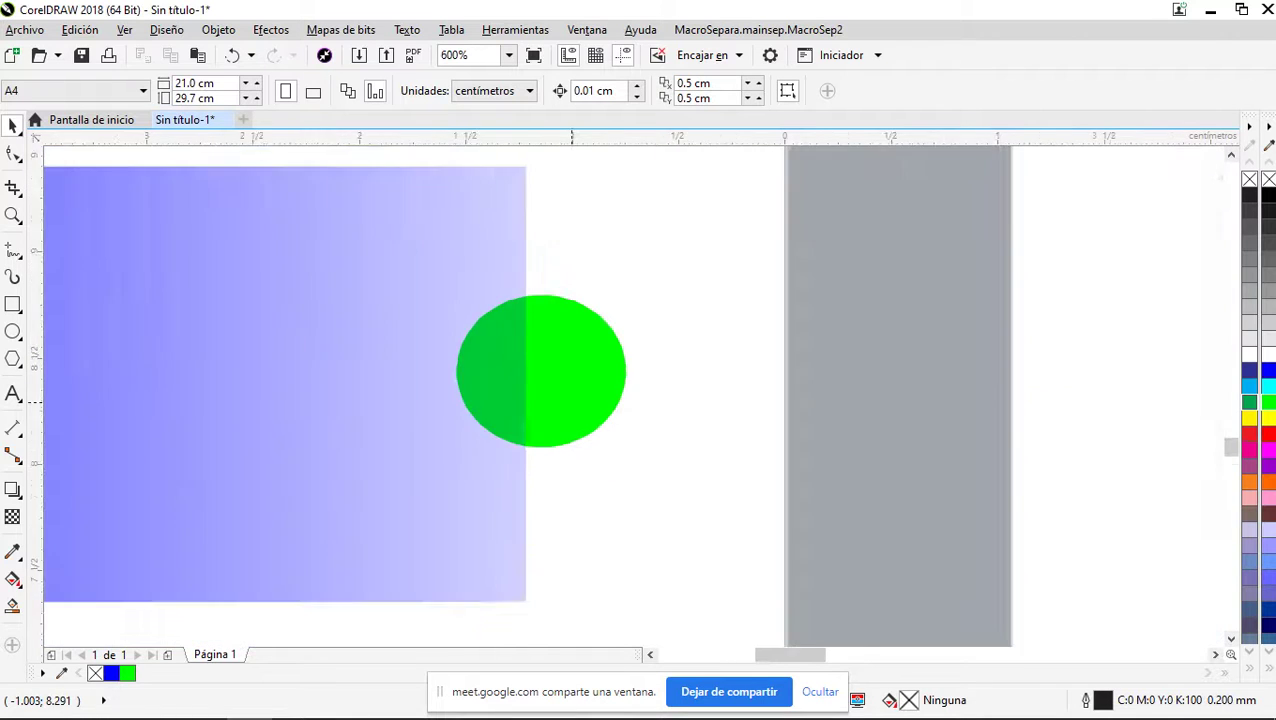
pyautogui.click(579, 400)
pyautogui.click(509, 408)
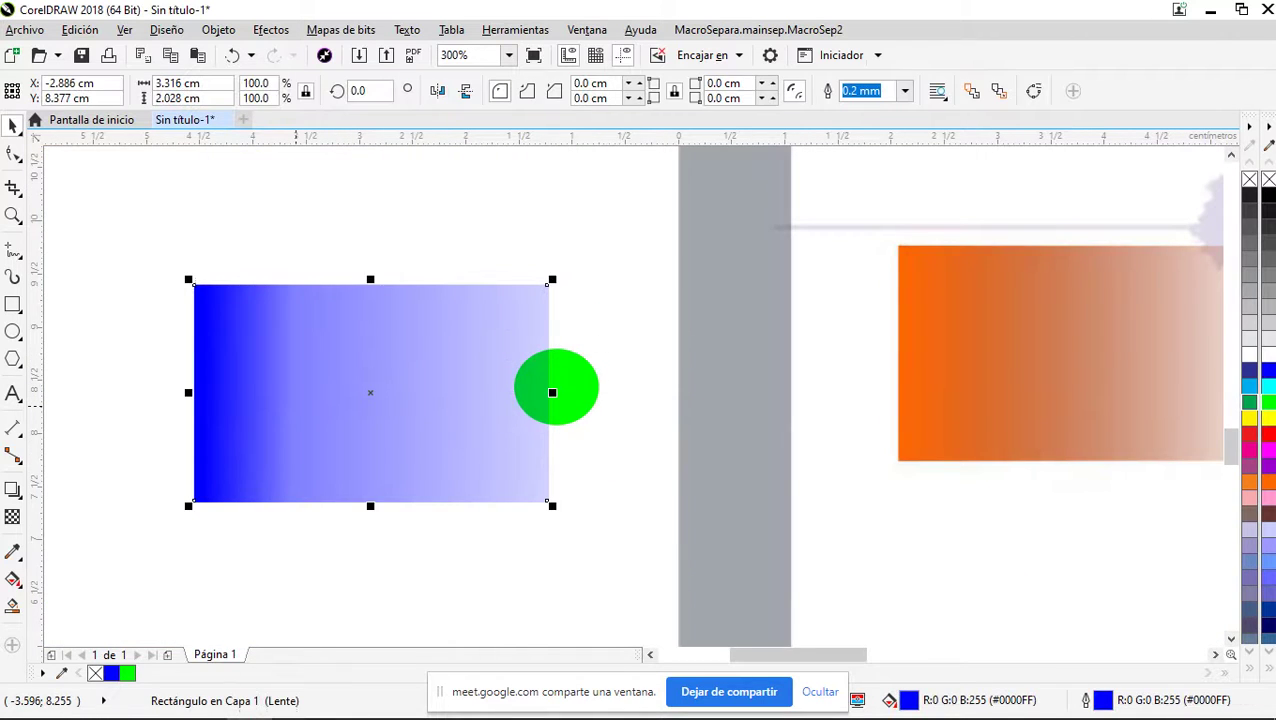
pyautogui.moveTo(581, 402); pyautogui.dragTo(565, 411)
pyautogui.click(592, 449)
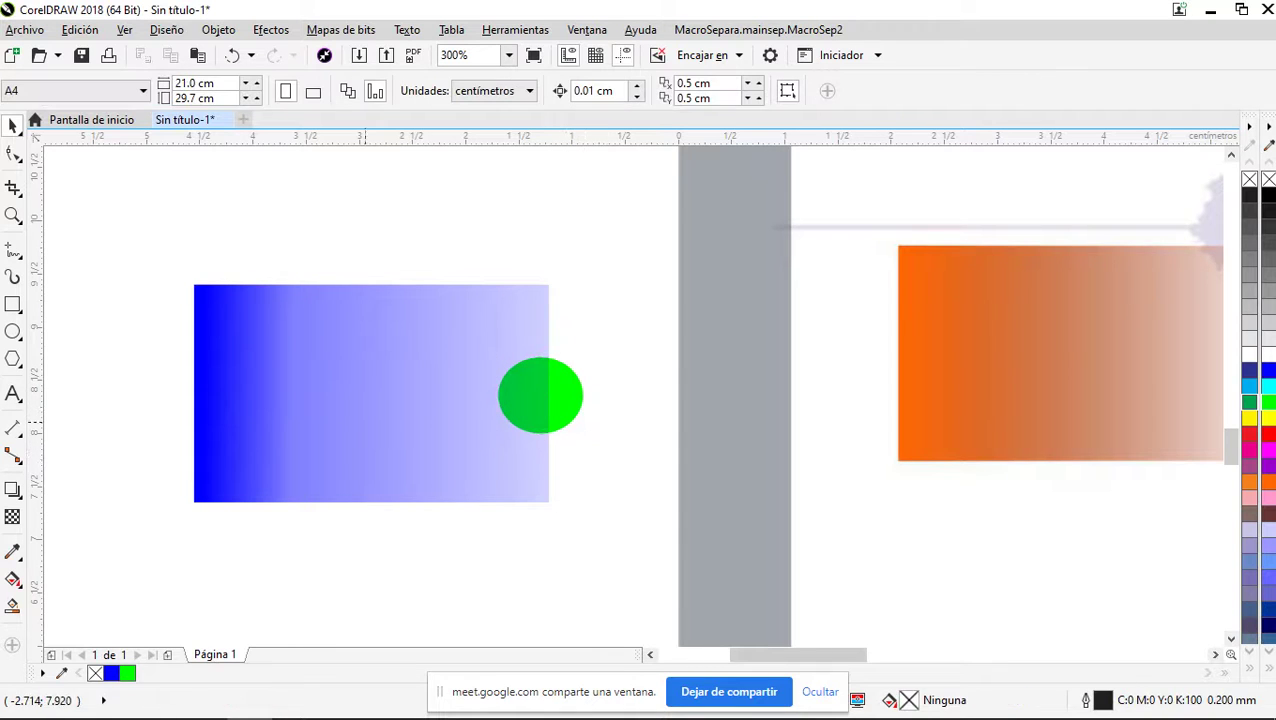
# Move the start of the blue rectangle's linear transparency from its left edge to near its centre
pyautogui.click(348, 414)
pyautogui.click(12, 517)
pyautogui.moveTo(203, 385); pyautogui.dragTo(690, 389)
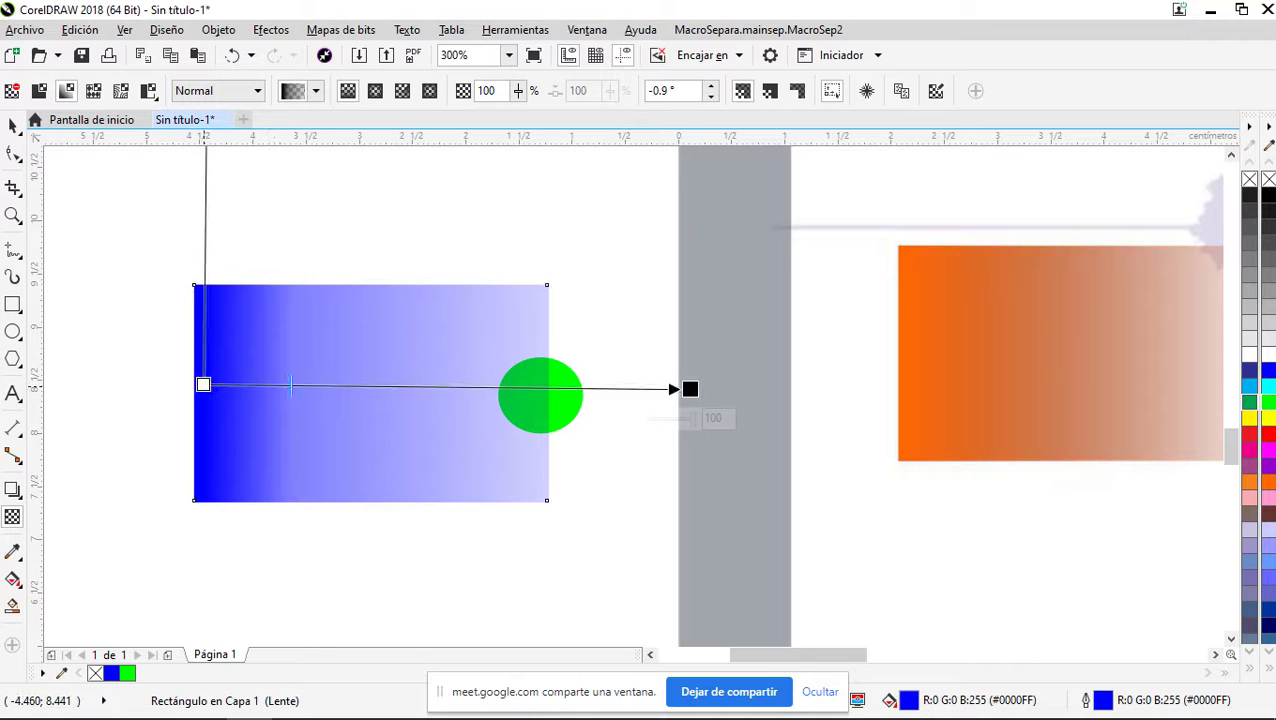
pyautogui.moveTo(203, 385); pyautogui.dragTo(353, 395)
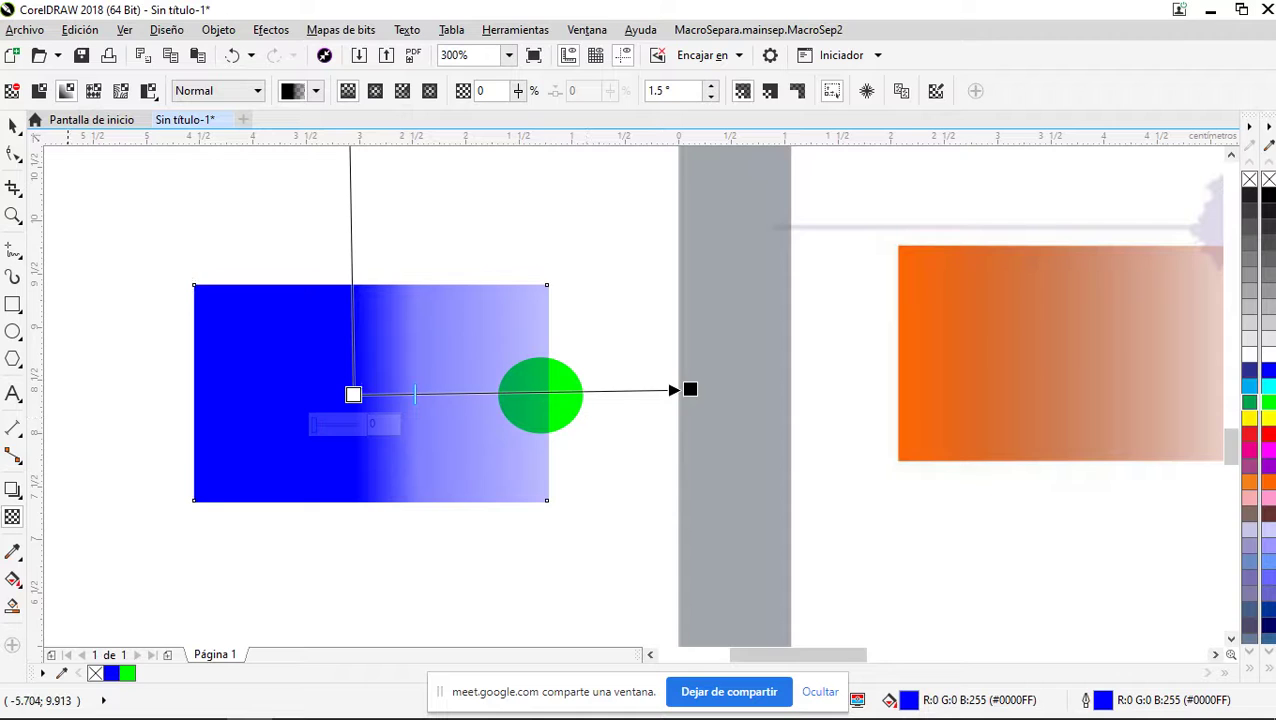
pyautogui.click(13, 126)
pyautogui.click(322, 543)
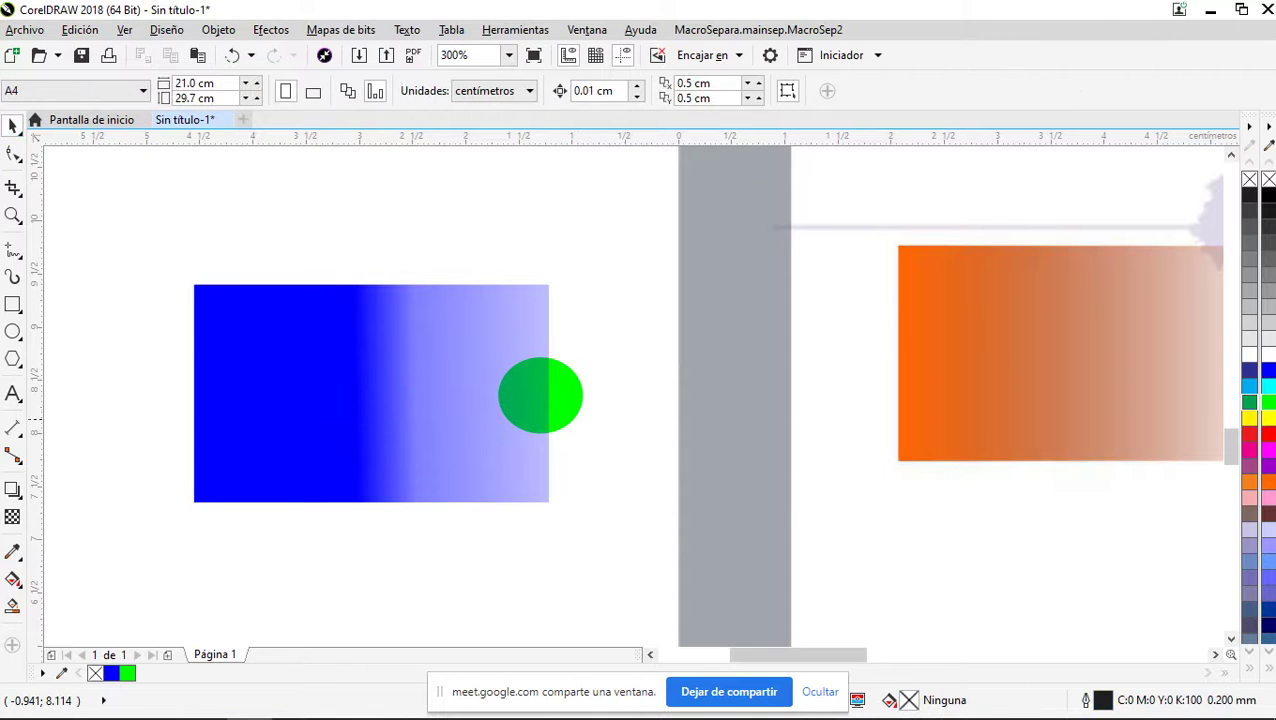
# Duplicate the green ellipse onto the rectangle's left edge, centred at about X -4.67, Y 8.42 cm, and send the copy behind the rectangle
pyautogui.moveTo(576, 405); pyautogui.dragTo(216, 397)
pyautogui.click(200, 399)
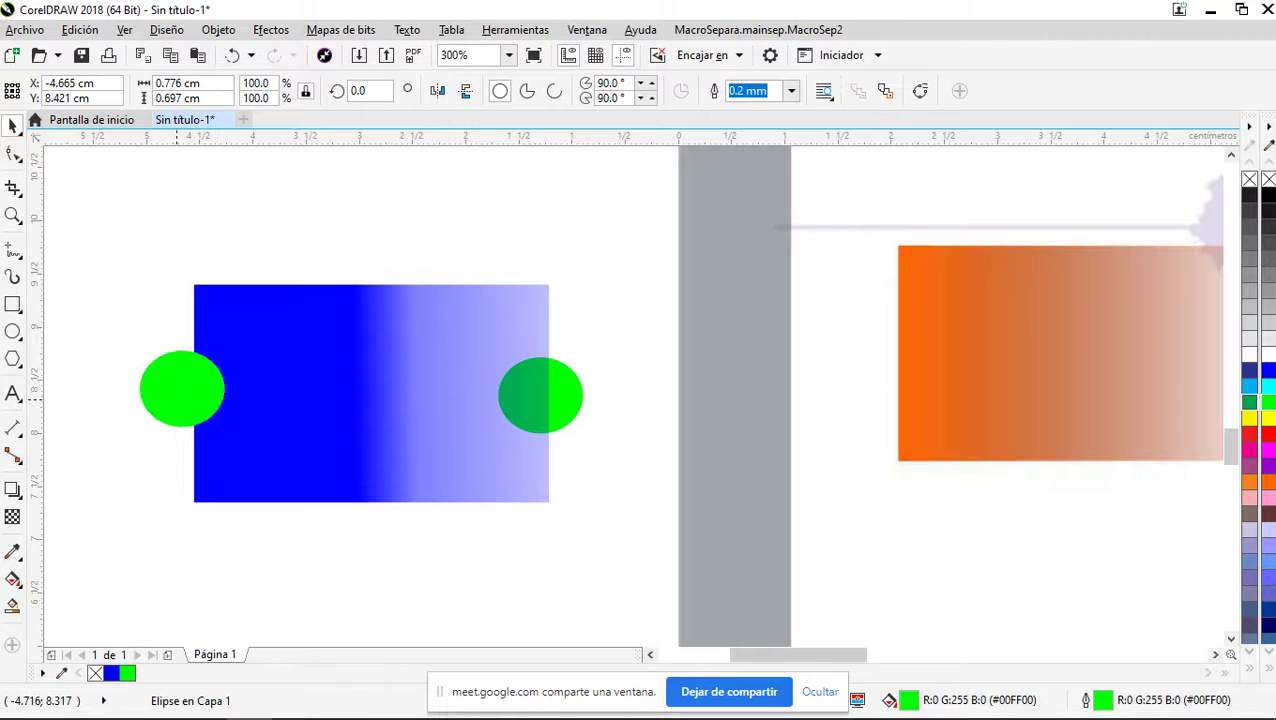
pyautogui.click(176, 401)
pyautogui.rightClick(176, 401)
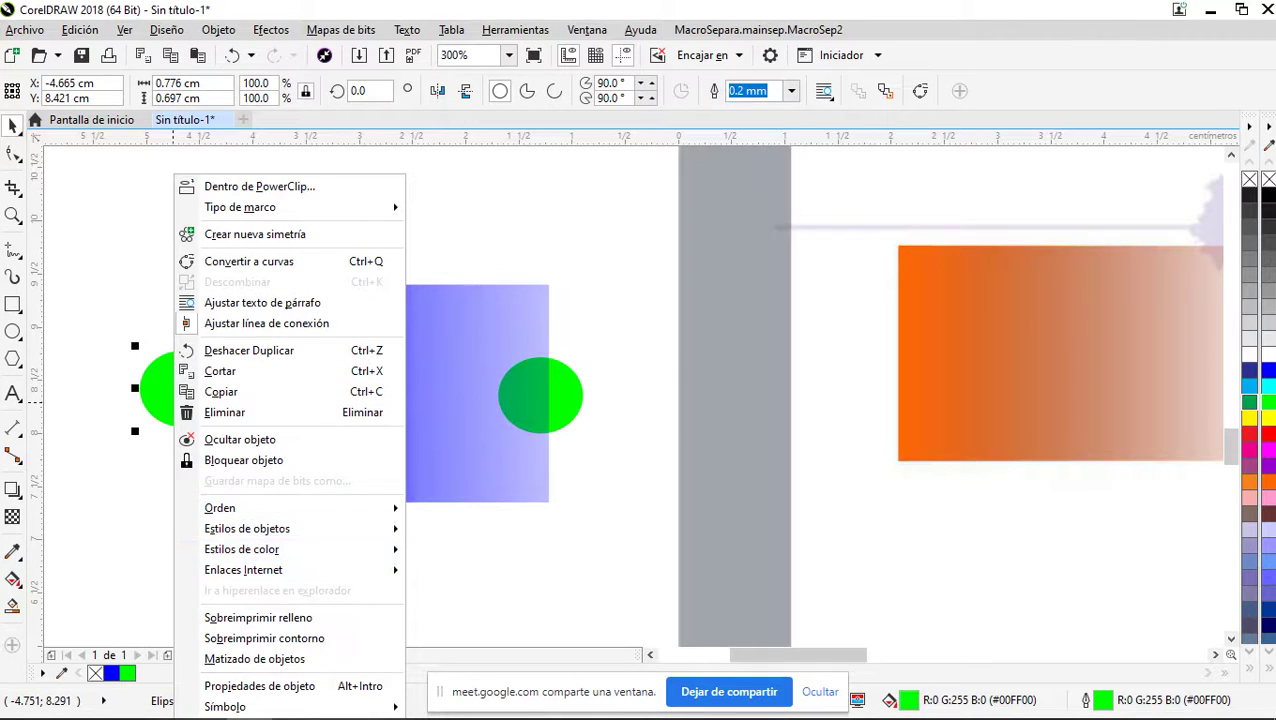
pyautogui.click(158, 392)
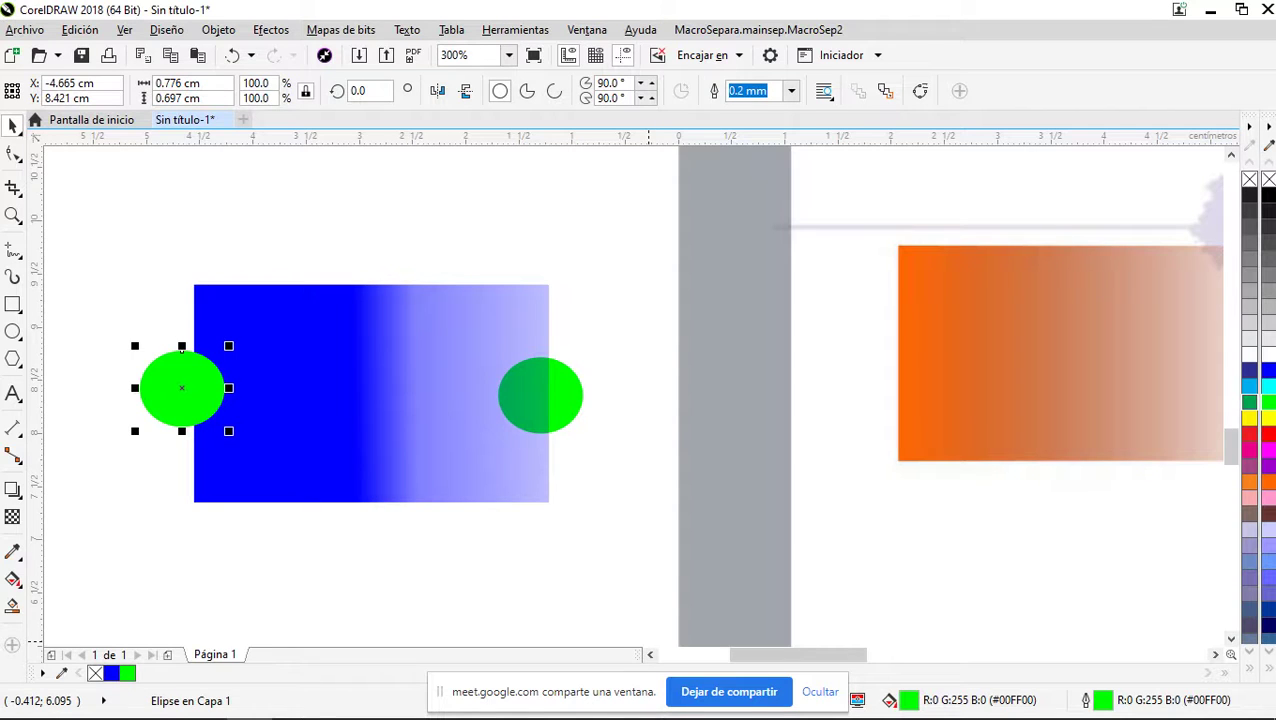
pyautogui.hotkey('ctrl', 'pagedown')
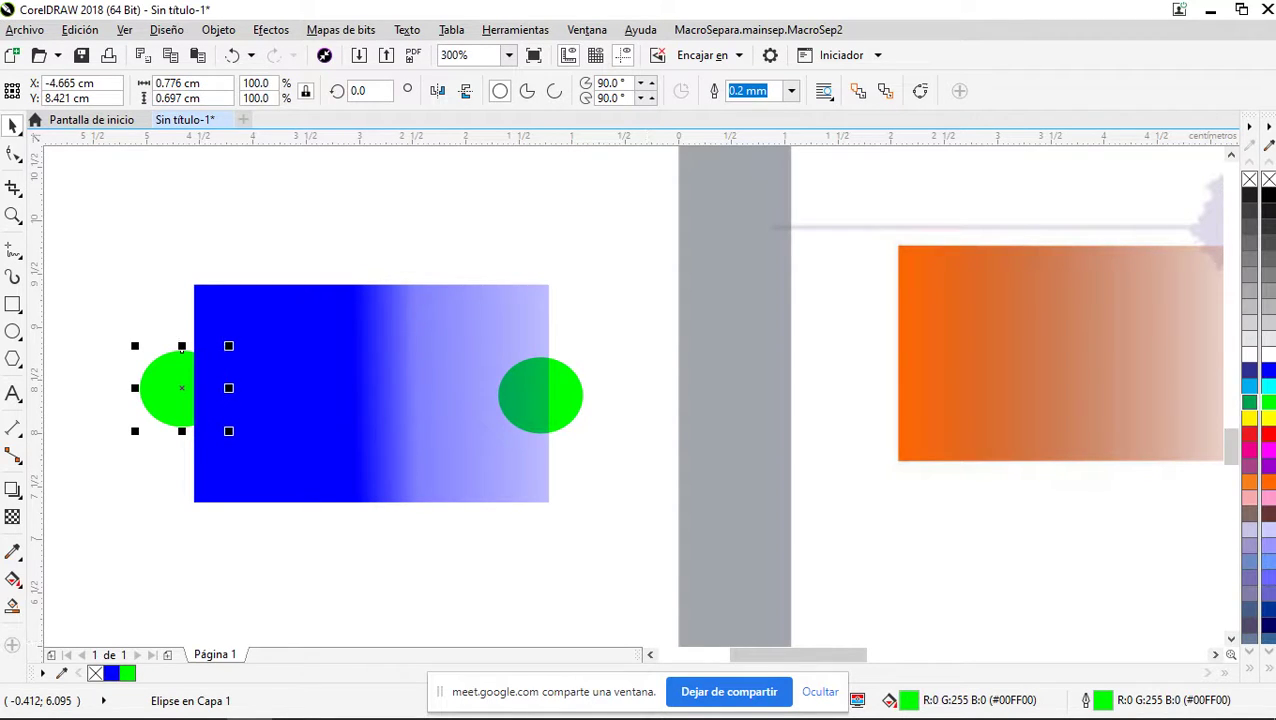
# Move the left ellipse further behind the blue rectangle, centred at about X -4.45, Y 8.42 cm
pyautogui.moveTo(181, 347); pyautogui.dragTo(193, 347)
pyautogui.scroll(2, 165, 393)
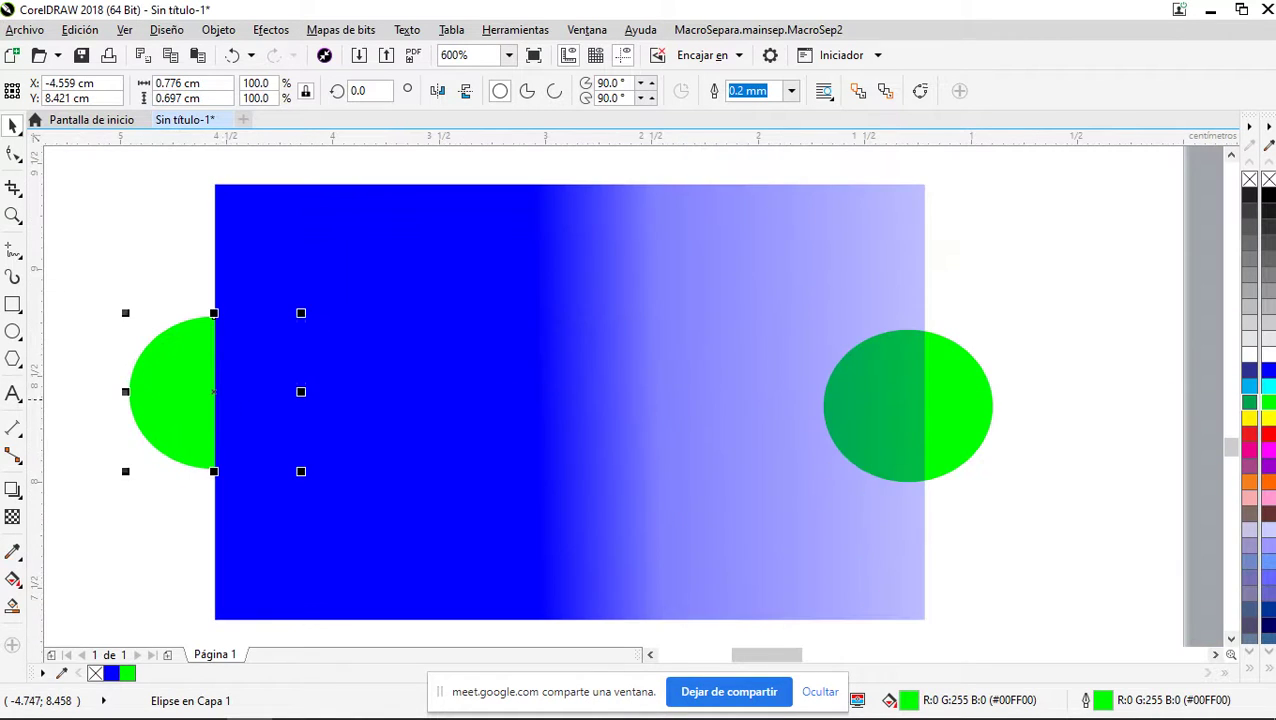
pyautogui.scroll(-2, 250, 393)
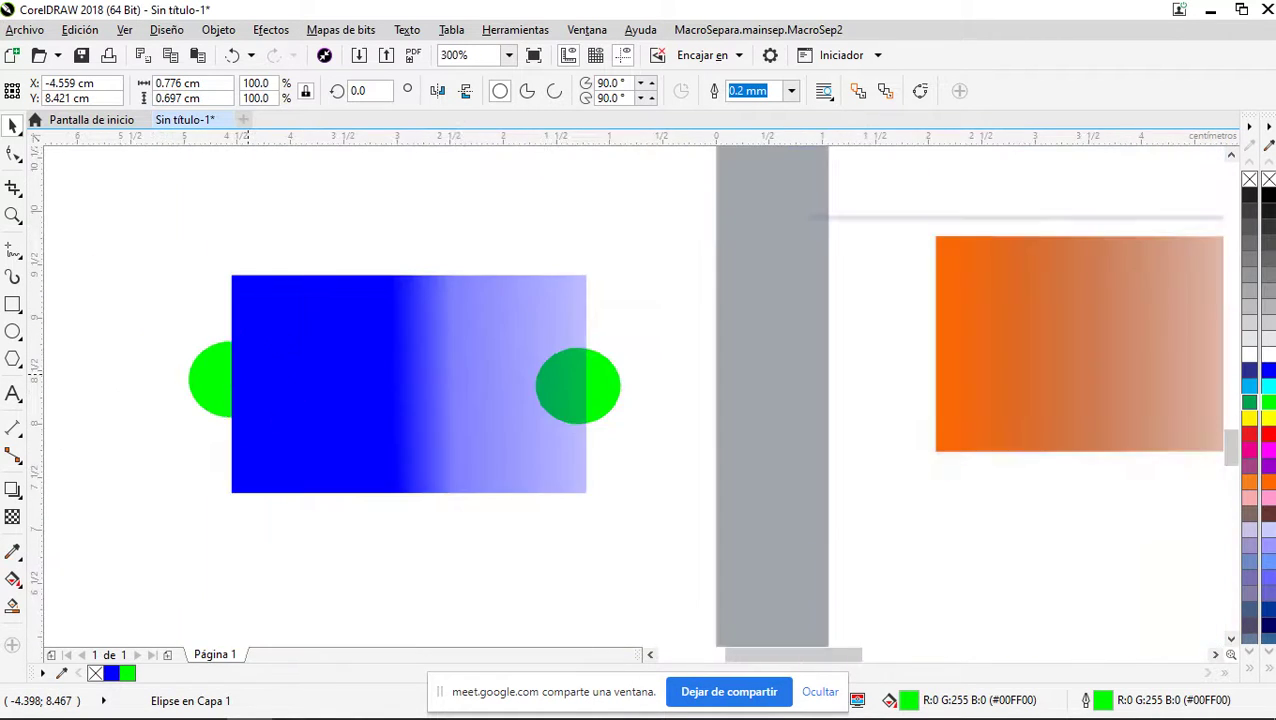
pyautogui.click(174, 316)
pyautogui.moveTo(208, 374); pyautogui.dragTo(220, 375)
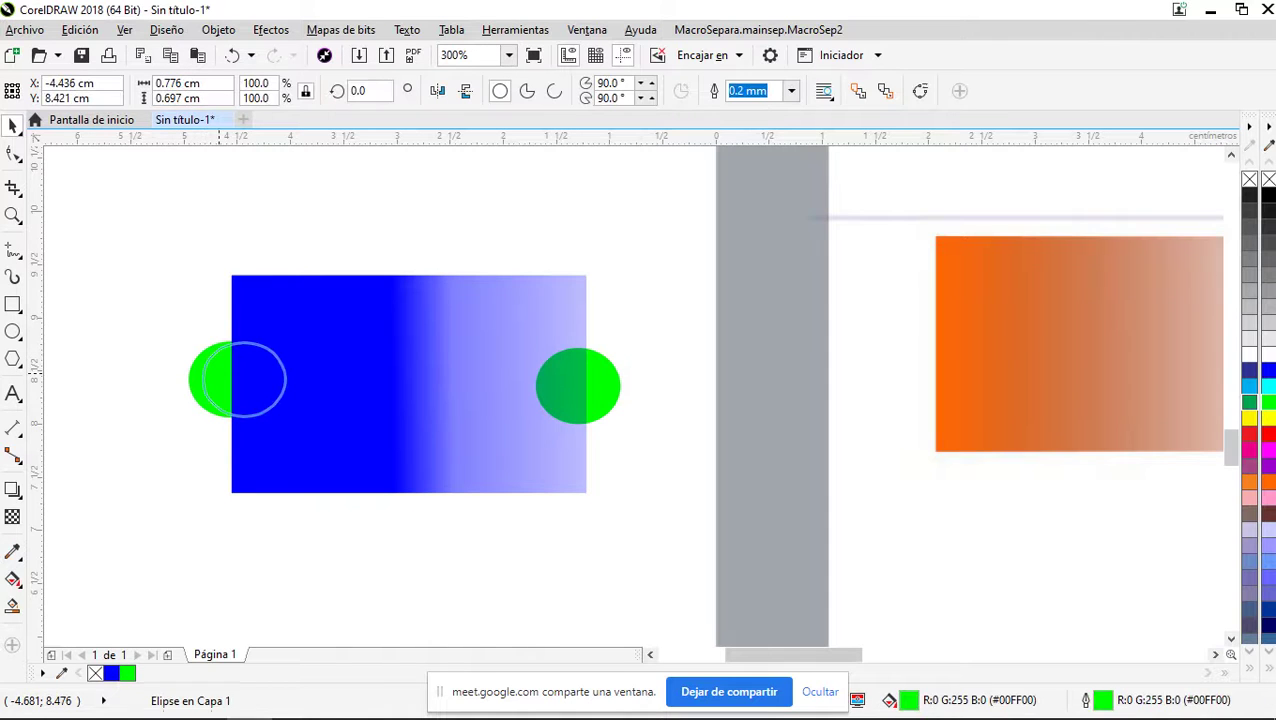
pyautogui.scroll(1, 230, 378)
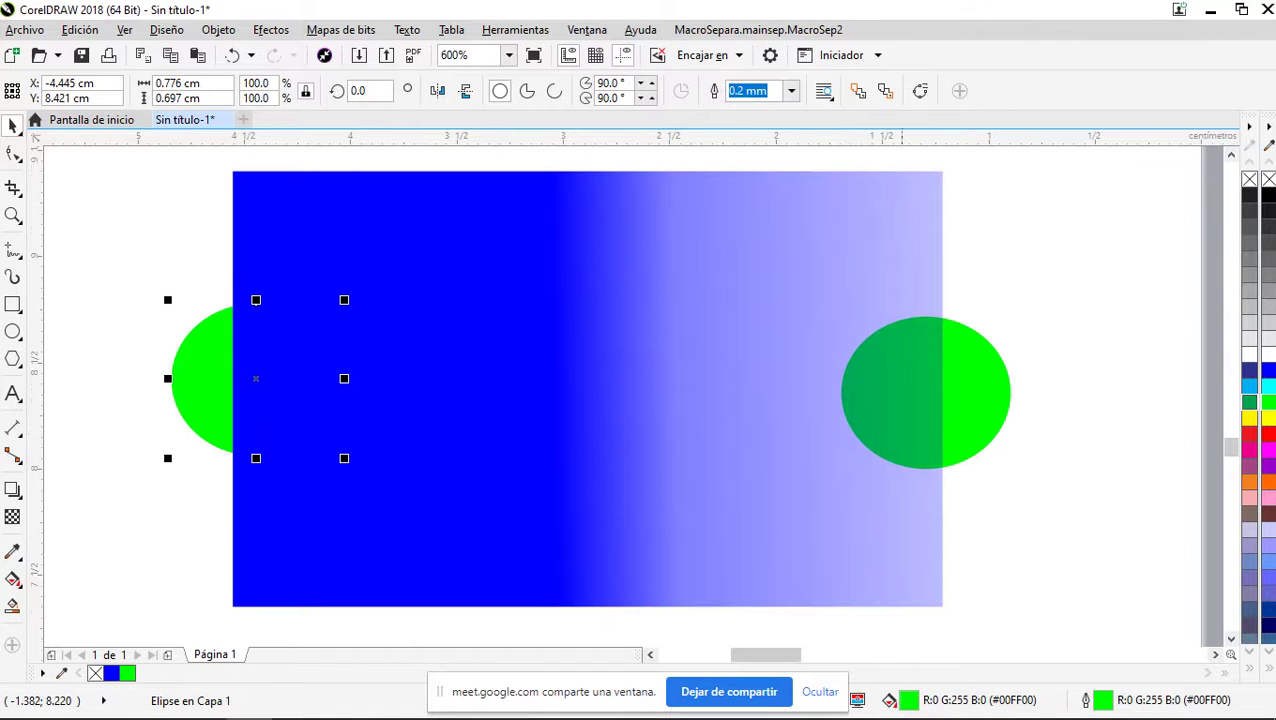
pyautogui.scroll(-1, 895, 420)
# Extend the start of the blue rectangle's transparency well beyond its left edge and shift the midpoint closer to the start
pyautogui.click(614, 408)
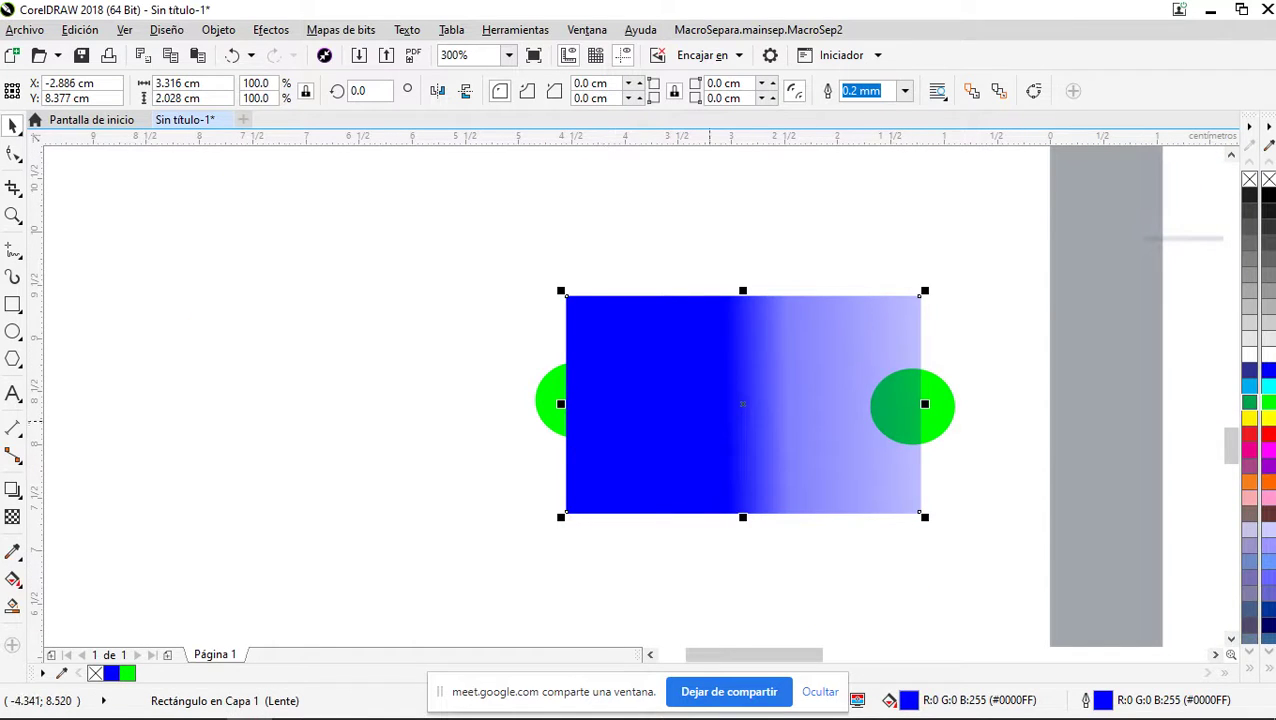
pyautogui.click(12, 516)
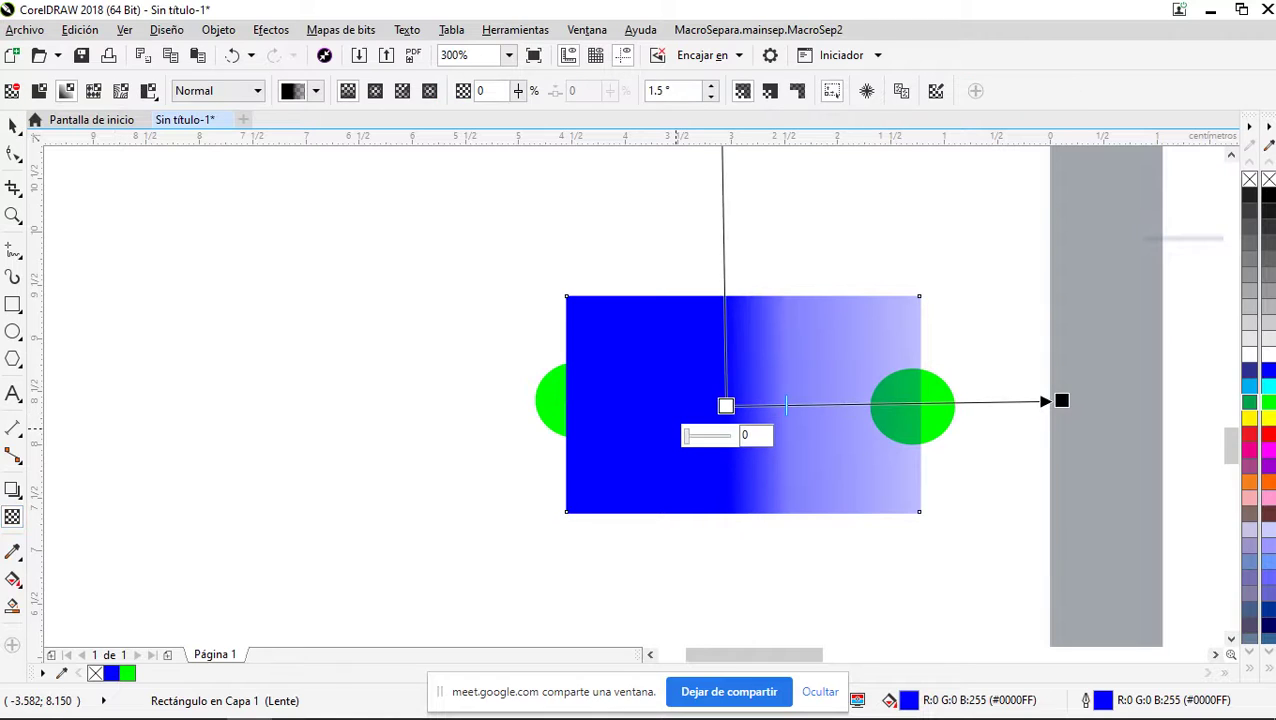
pyautogui.moveTo(726, 405); pyautogui.dragTo(618, 399)
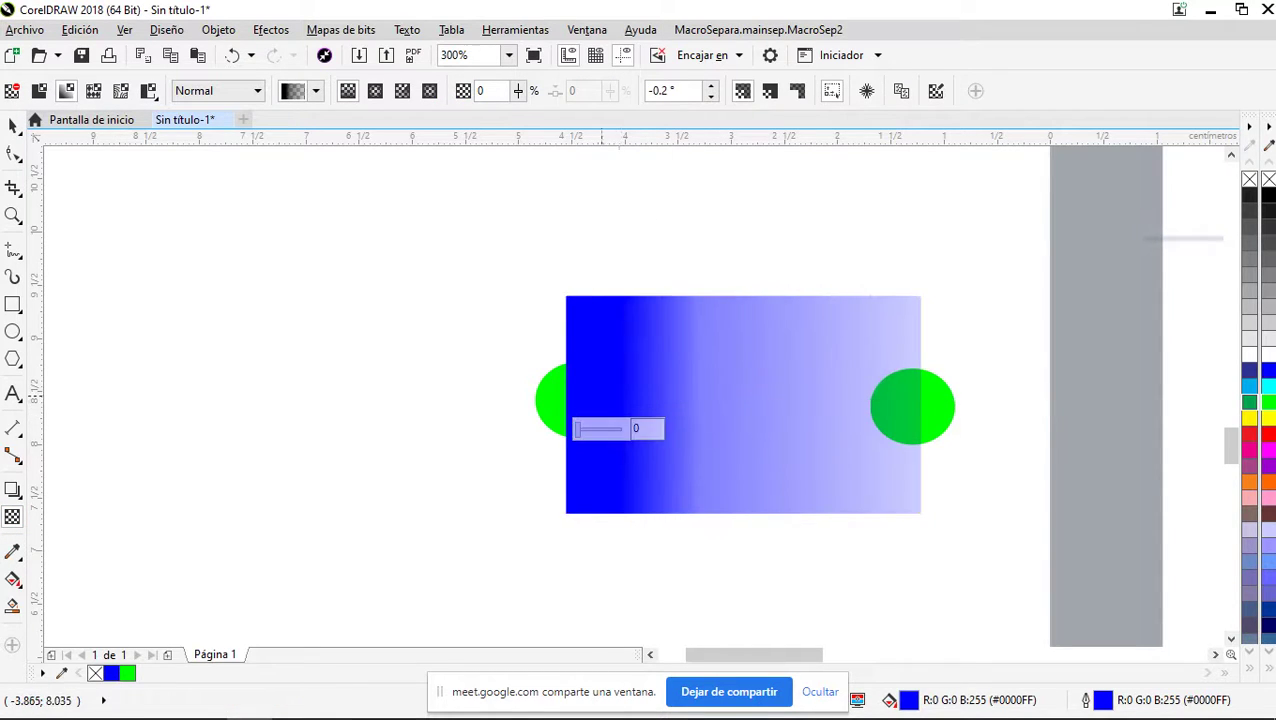
pyautogui.moveTo(613, 401); pyautogui.dragTo(492, 397)
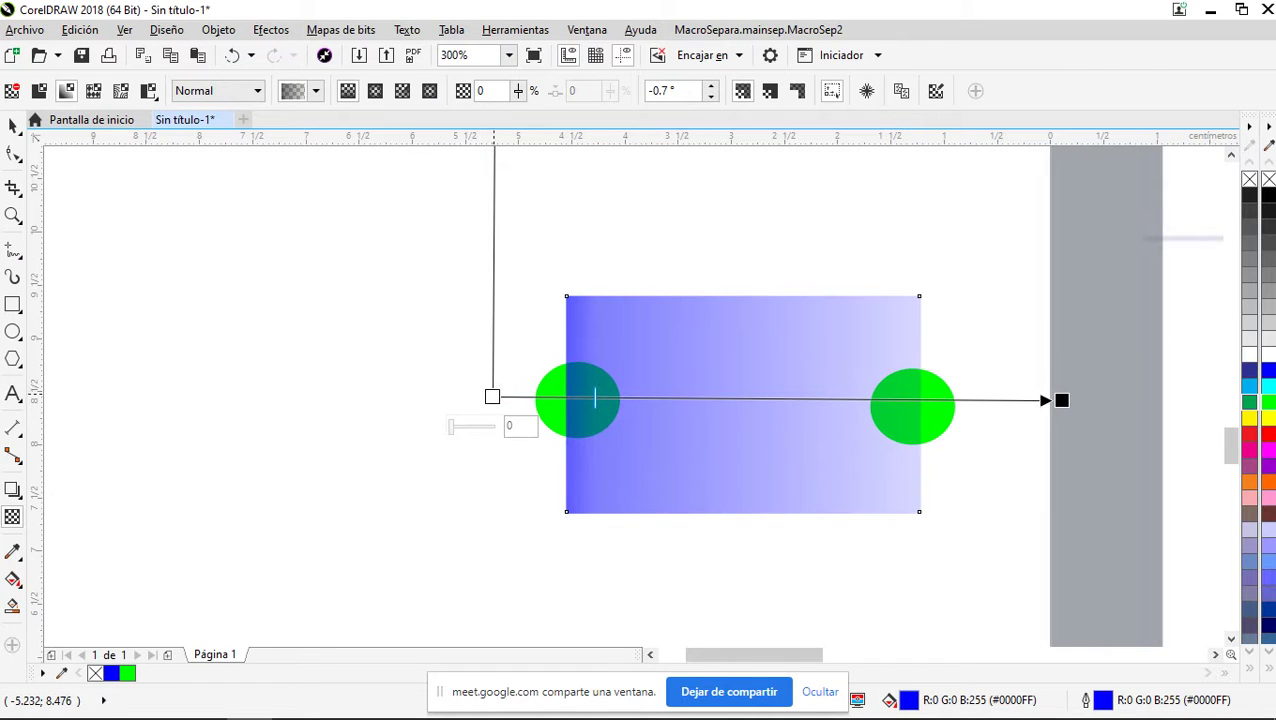
pyautogui.scroll(-2, 495, 397)
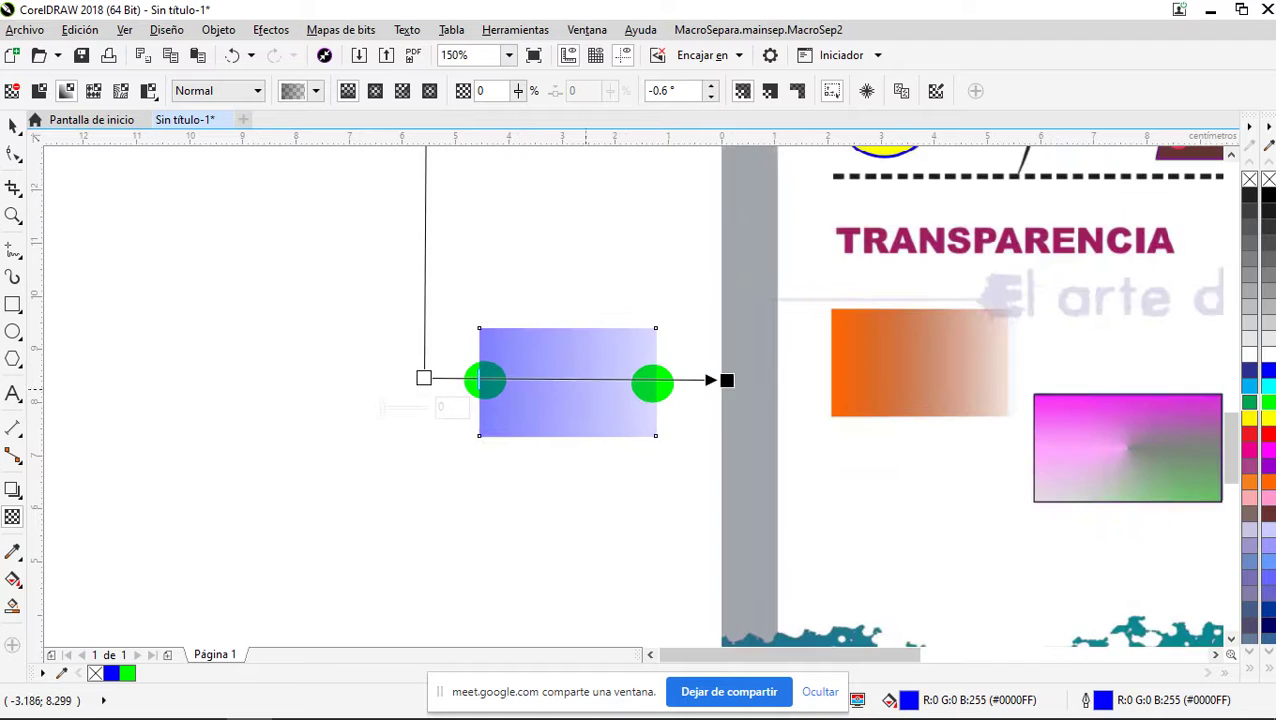
pyautogui.scroll(2, 584, 386)
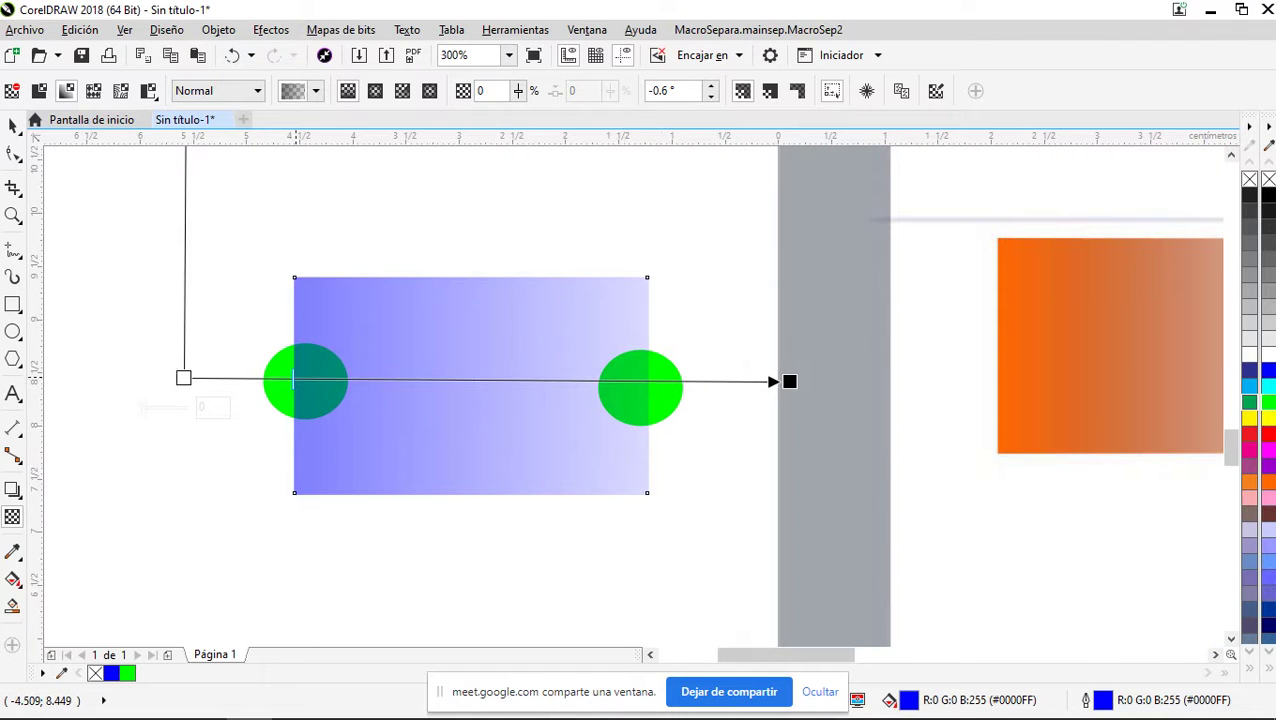
pyautogui.moveTo(262, 378); pyautogui.dragTo(221, 378)
pyautogui.scroll(-2, 635, 402)
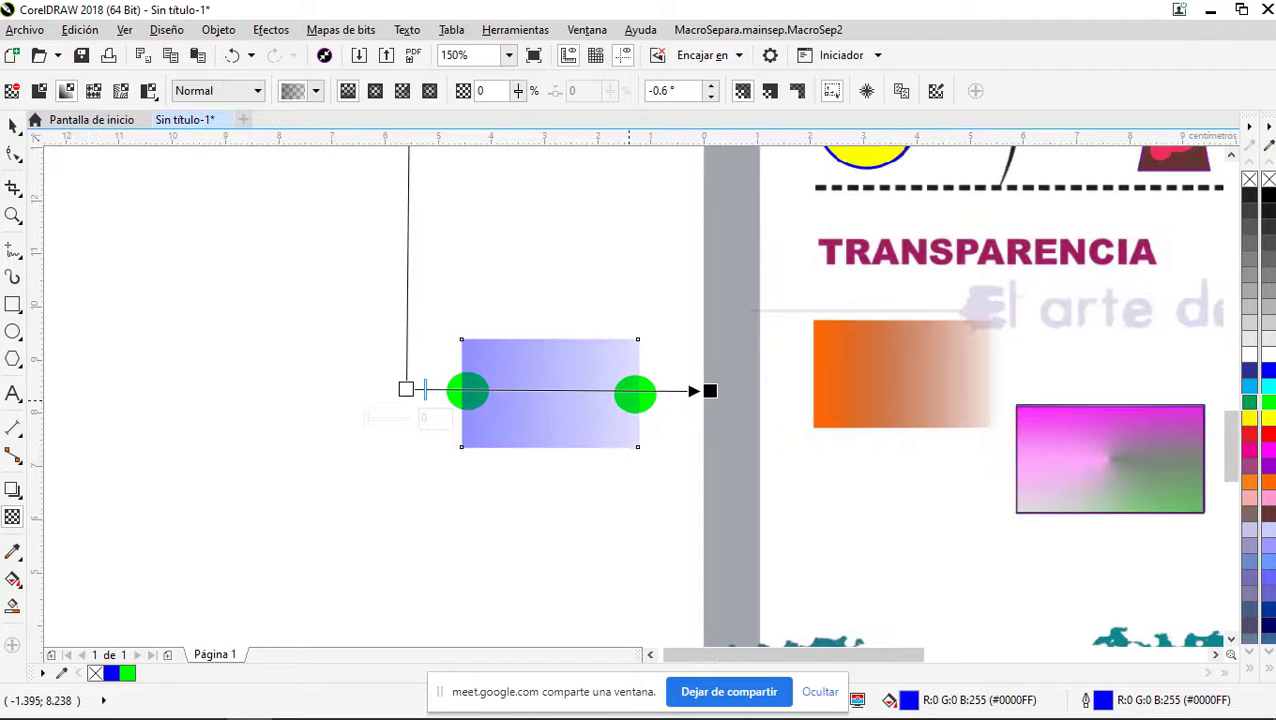
pyautogui.scroll(-2, 431, 387)
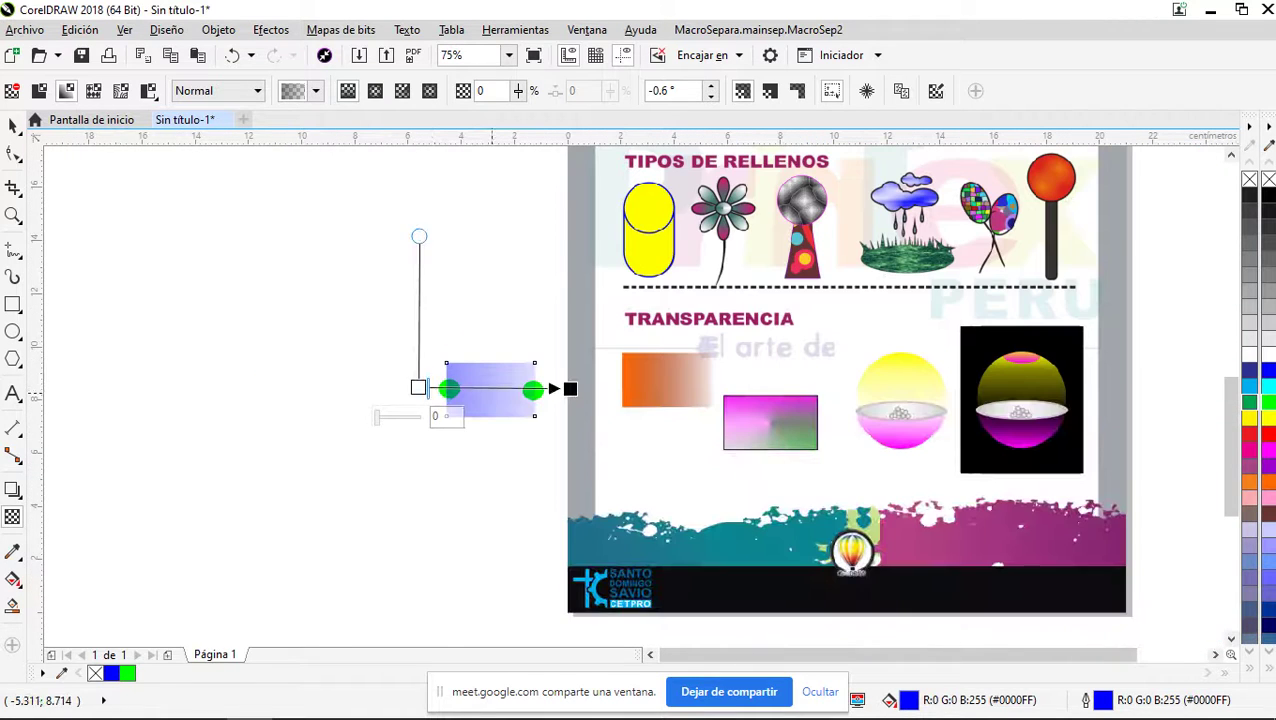
pyautogui.scroll(2, 941, 369)
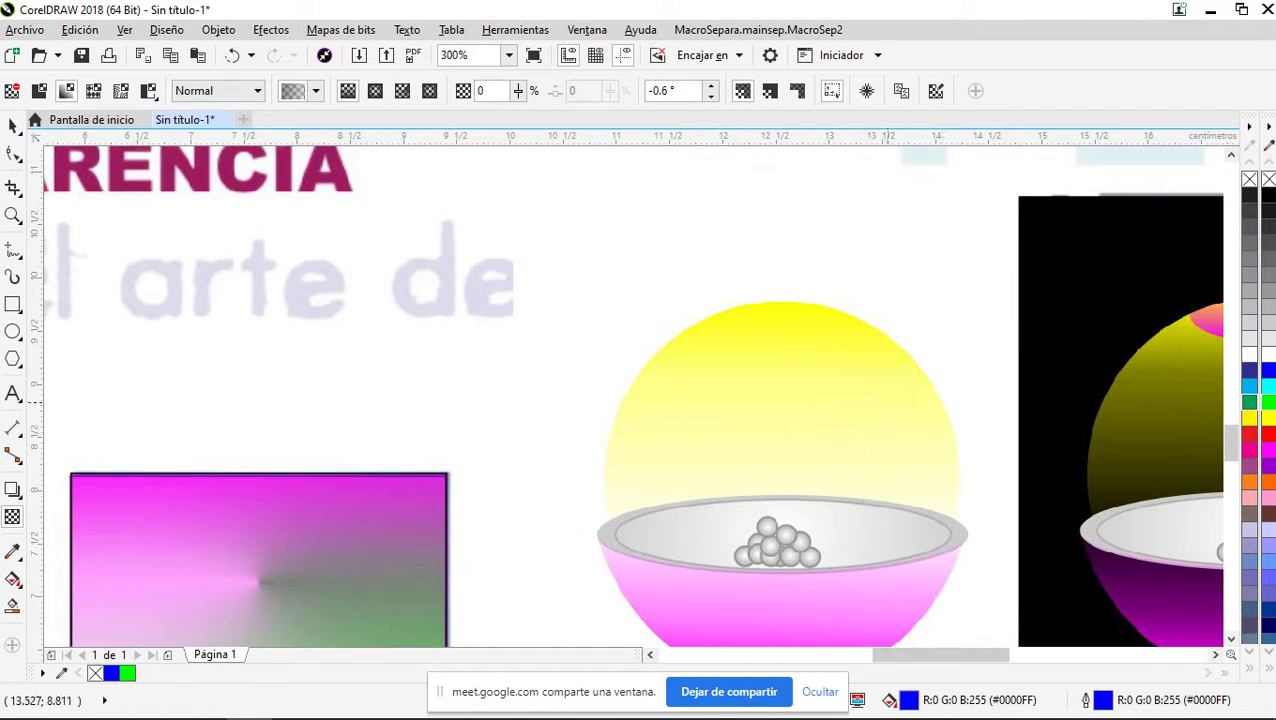
pyautogui.scroll(-4, 897, 399)
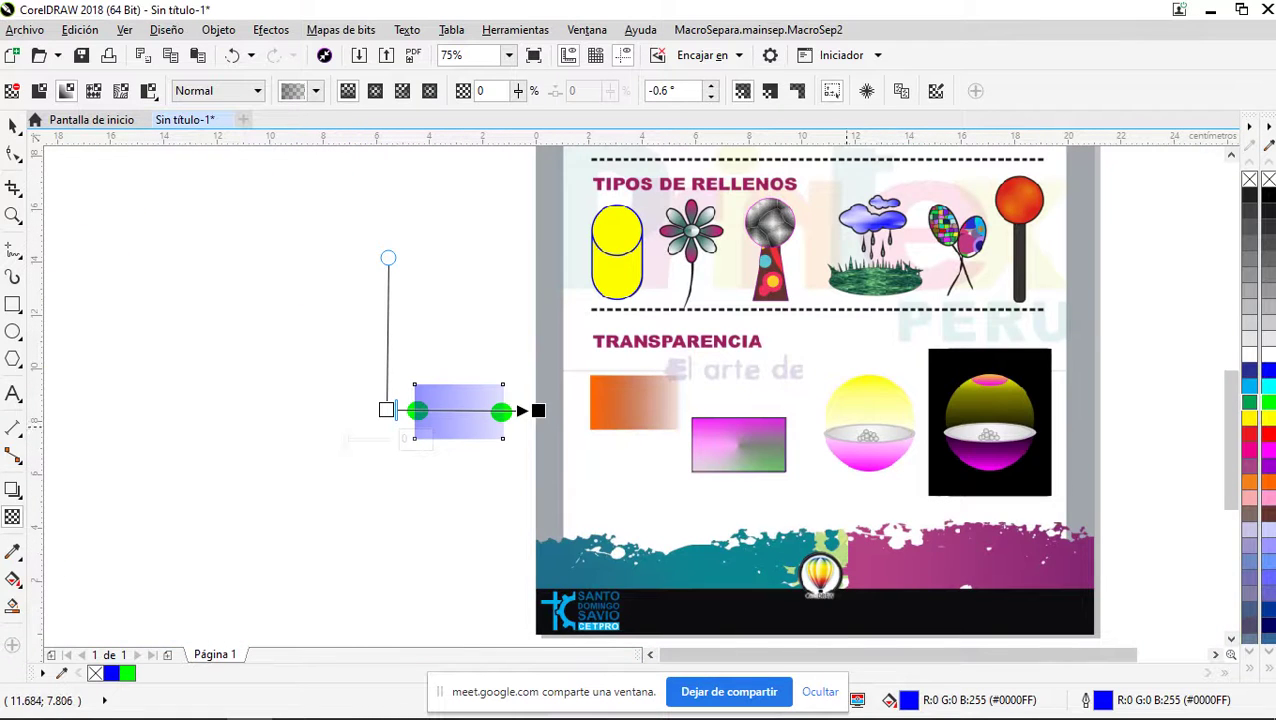
pyautogui.scroll(1, 843, 425)
pyautogui.scroll(-4, 844, 420)
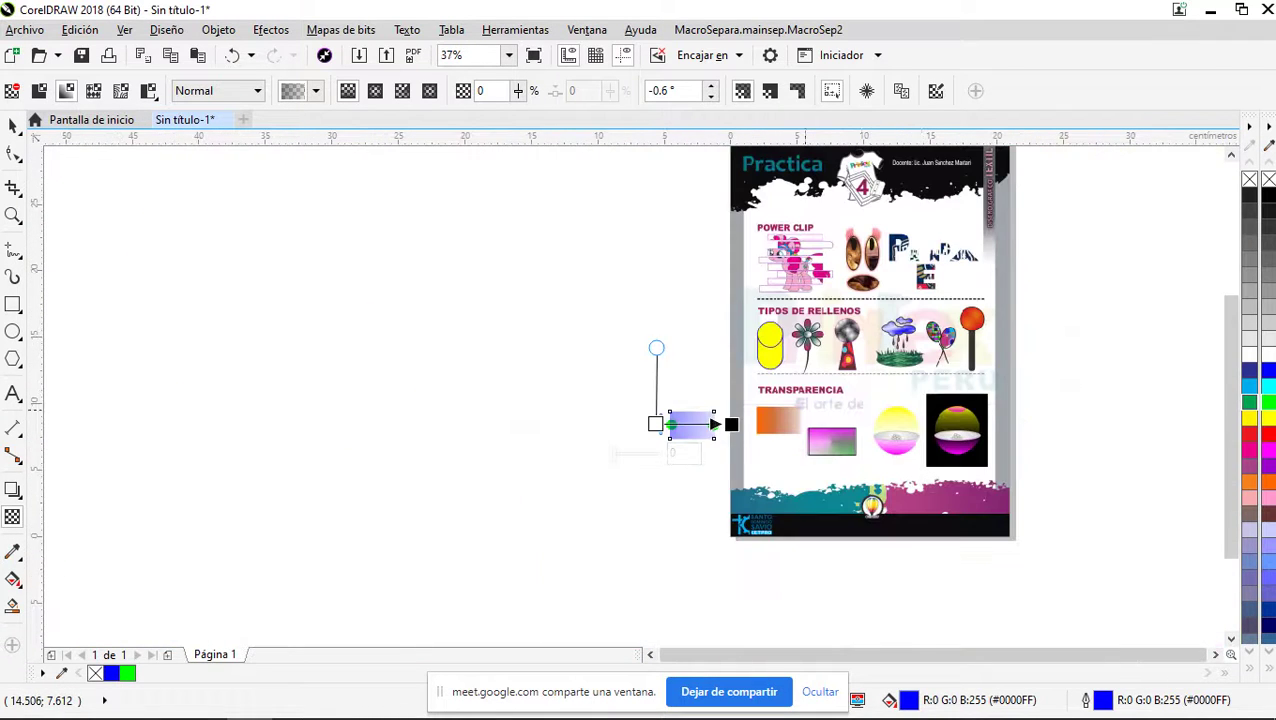
# Move the blue transparent rectangle onto the orange transparency sample, centred at about X 3.73, Y 8.75 cm
pyautogui.scroll(2, 698, 433)
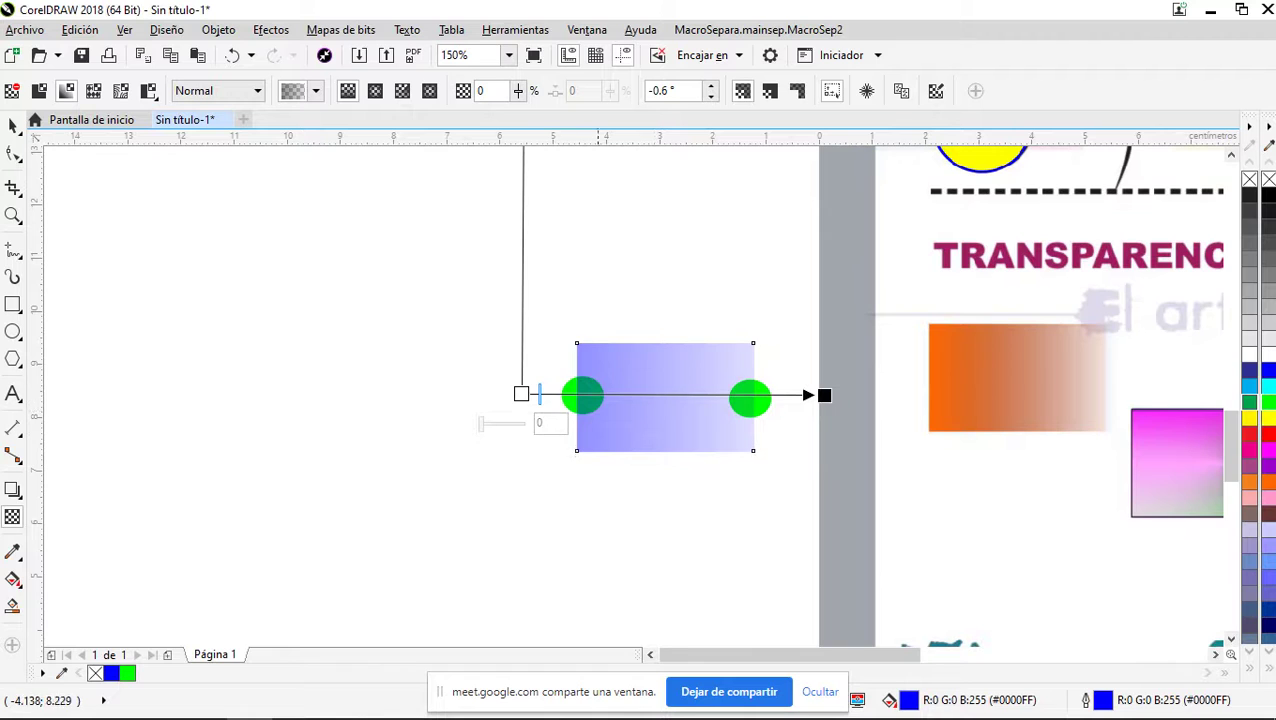
pyautogui.scroll(2, 465, 378)
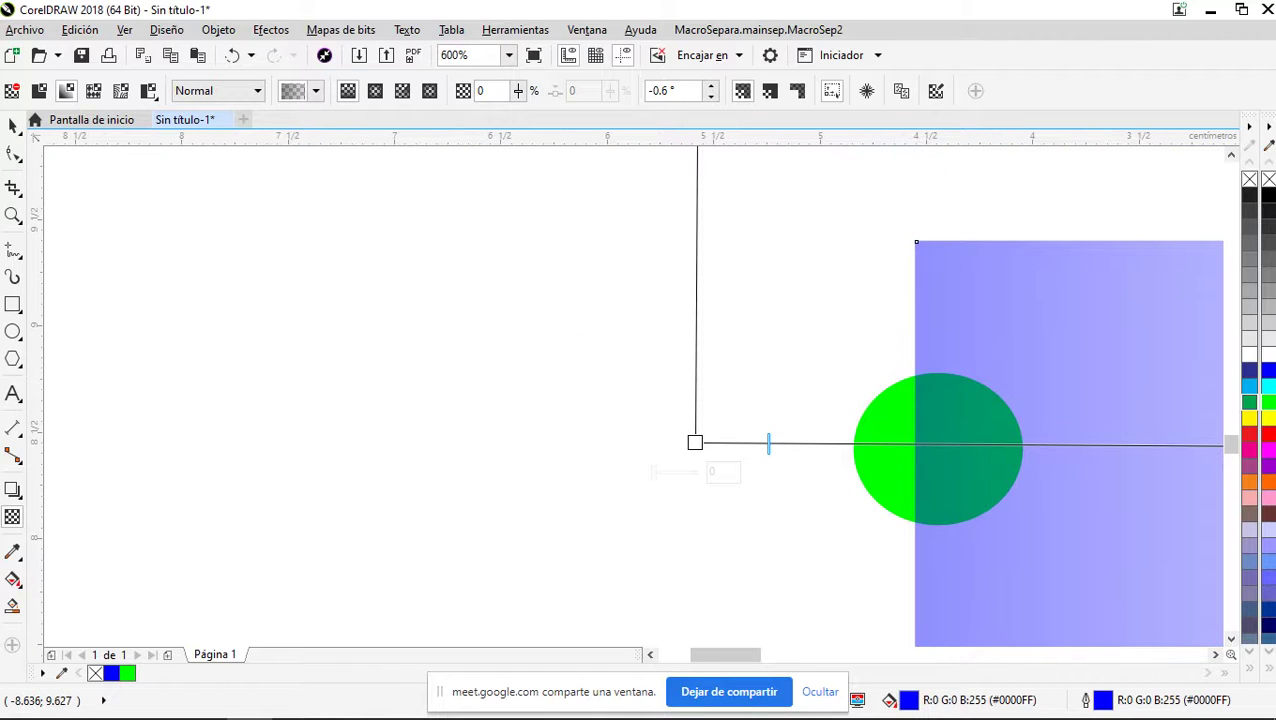
pyautogui.click(13, 125)
pyautogui.click(194, 276)
pyautogui.scroll(-2, 194, 276)
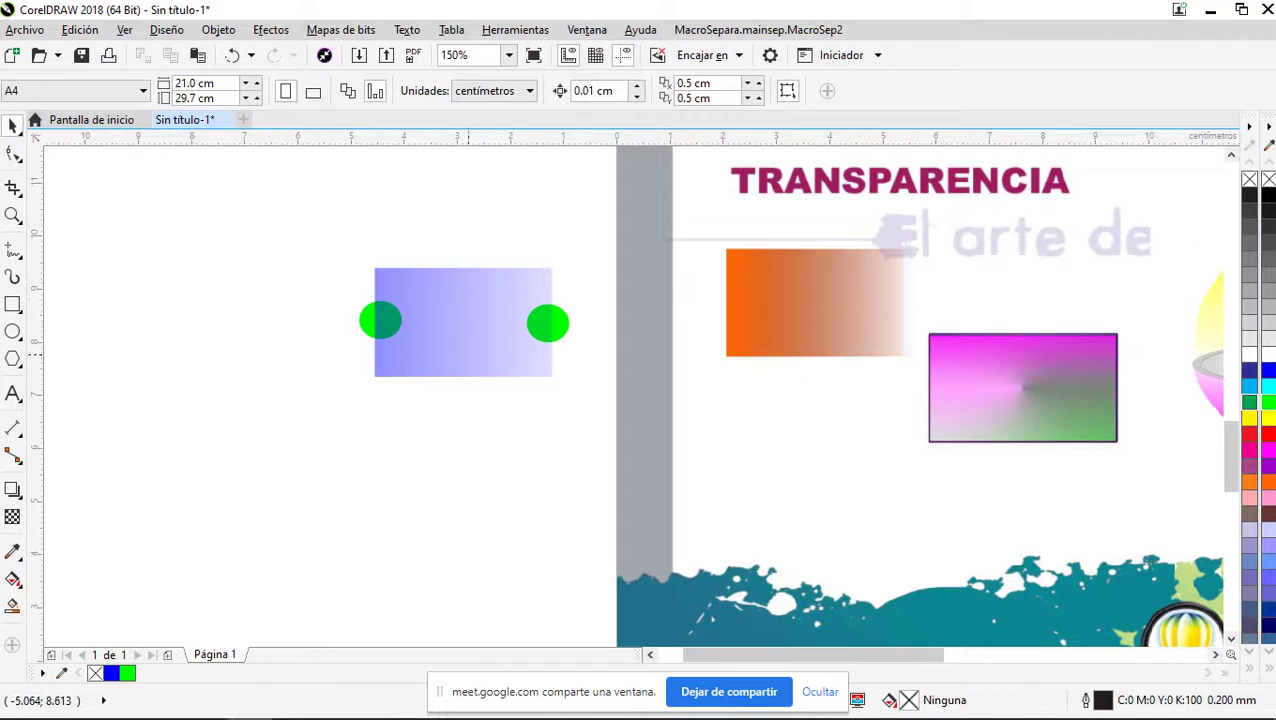
pyautogui.click(457, 346)
pyautogui.moveTo(457, 347); pyautogui.dragTo(808, 327)
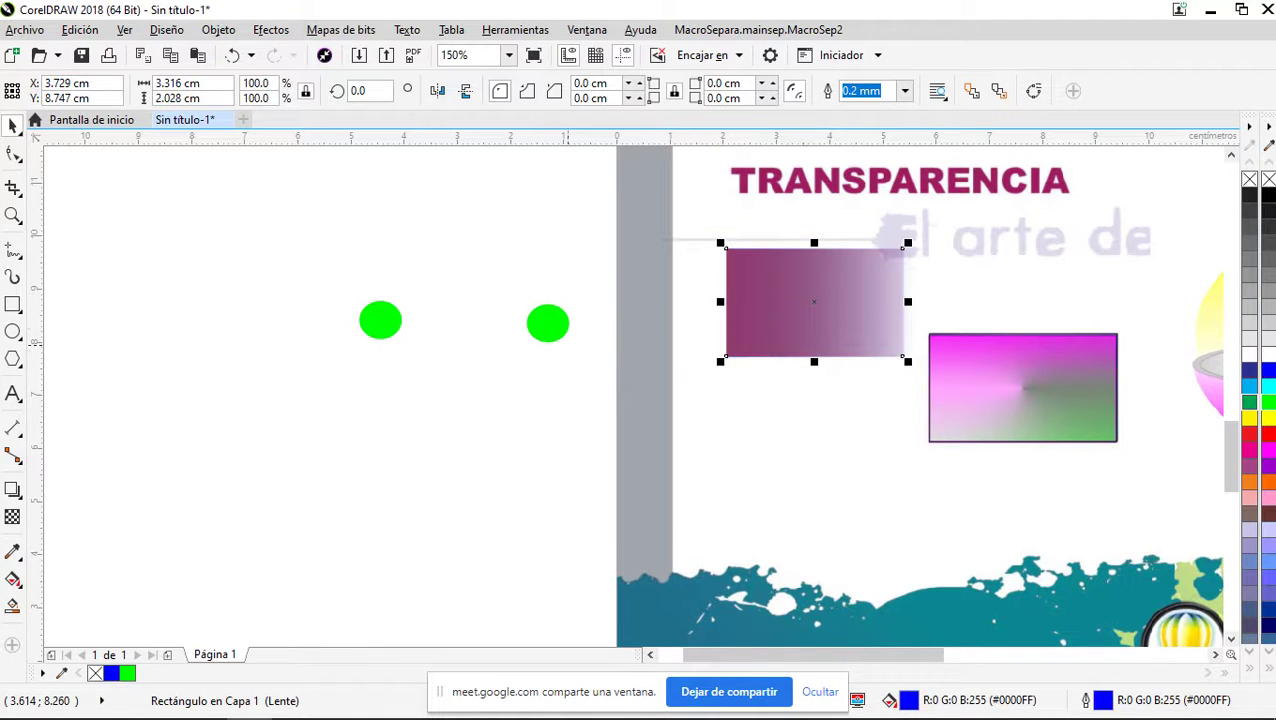
# Delete both green ellipses beside the page
pyautogui.click(539, 322)
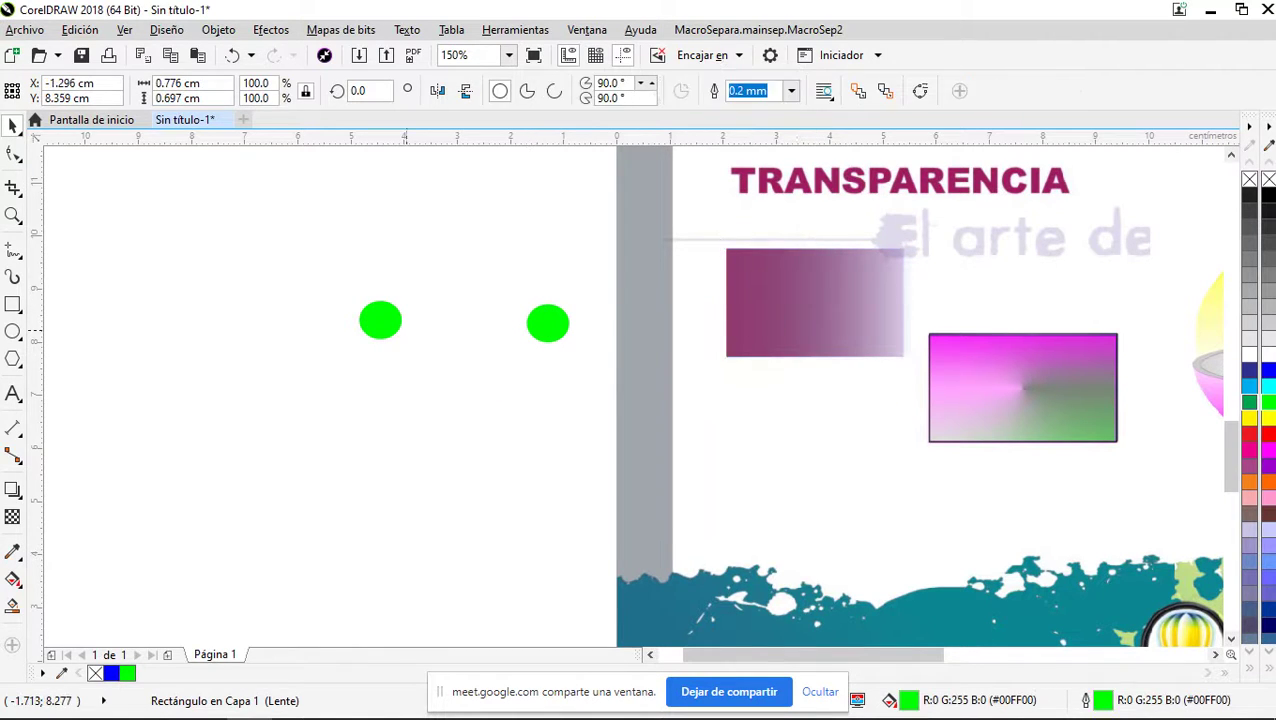
pyautogui.click(372, 330)
pyautogui.press('Delete')
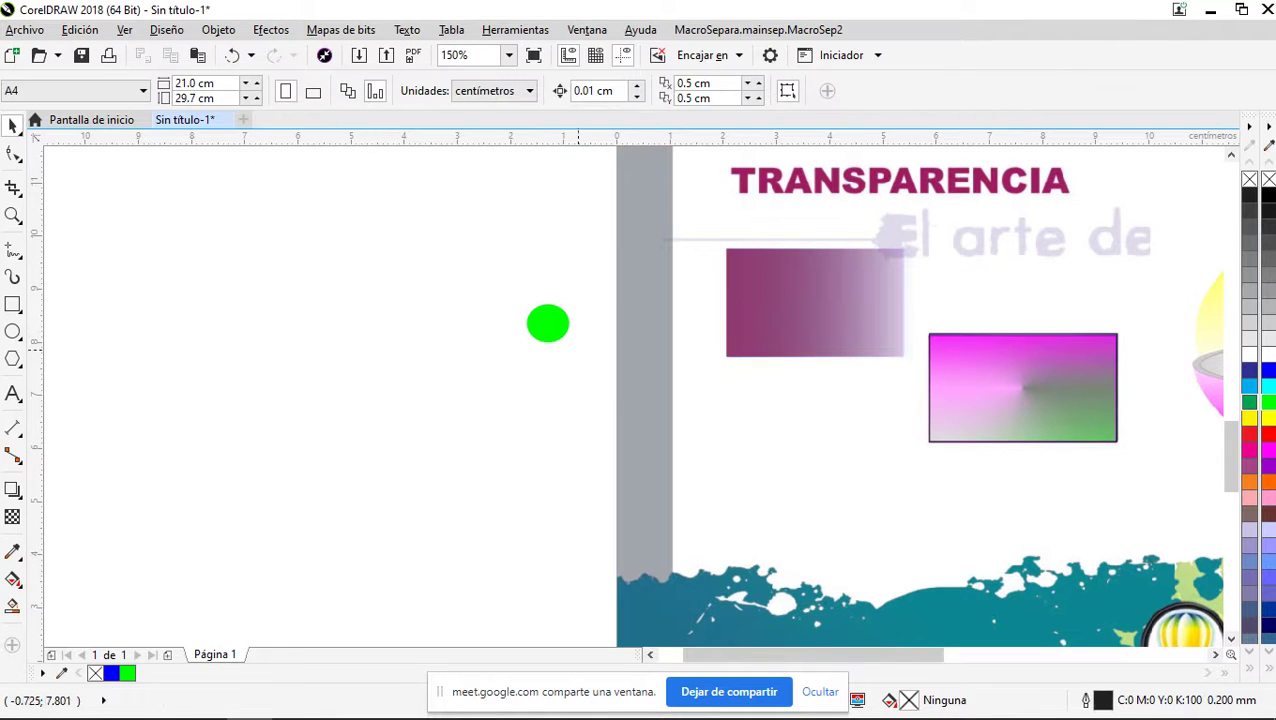
pyautogui.click(546, 333)
pyautogui.press('Delete')
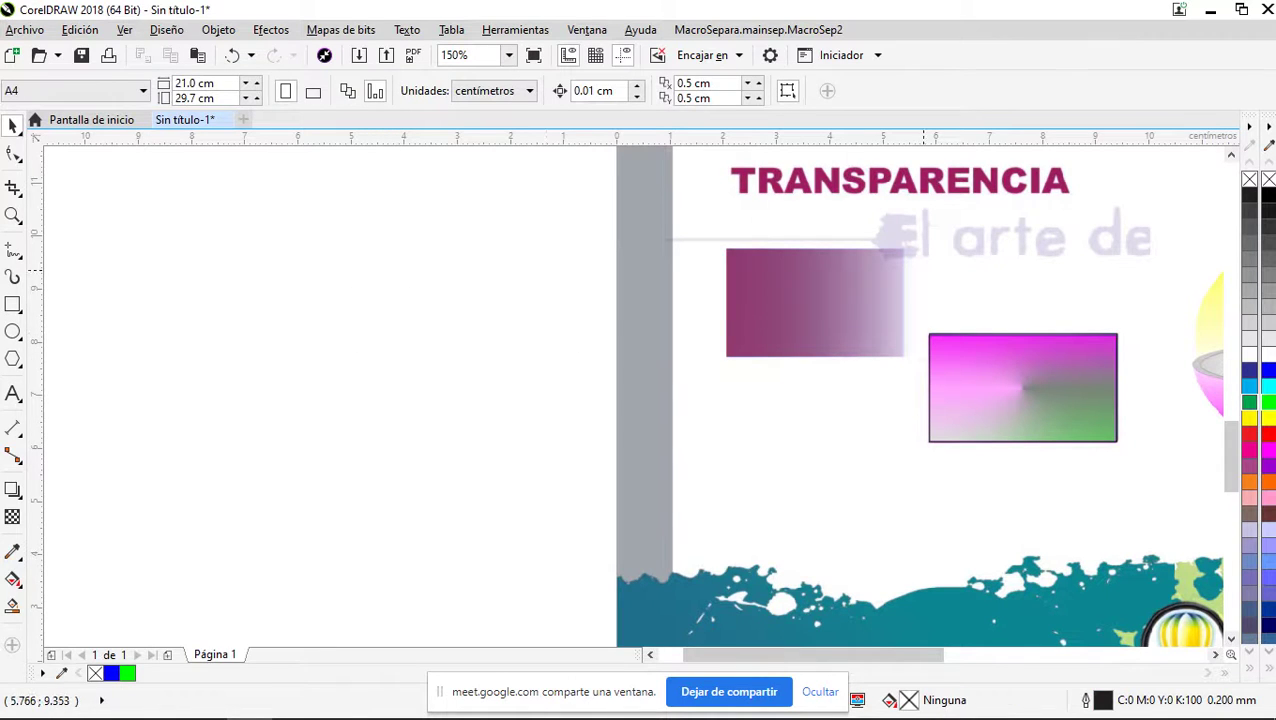
# Shift the blue rectangle down to about X 3.54, Y 7.87 cm, and move it back over the orange sample
pyautogui.scroll(1, 911, 275)
pyautogui.moveTo(672, 341); pyautogui.dragTo(653, 462)
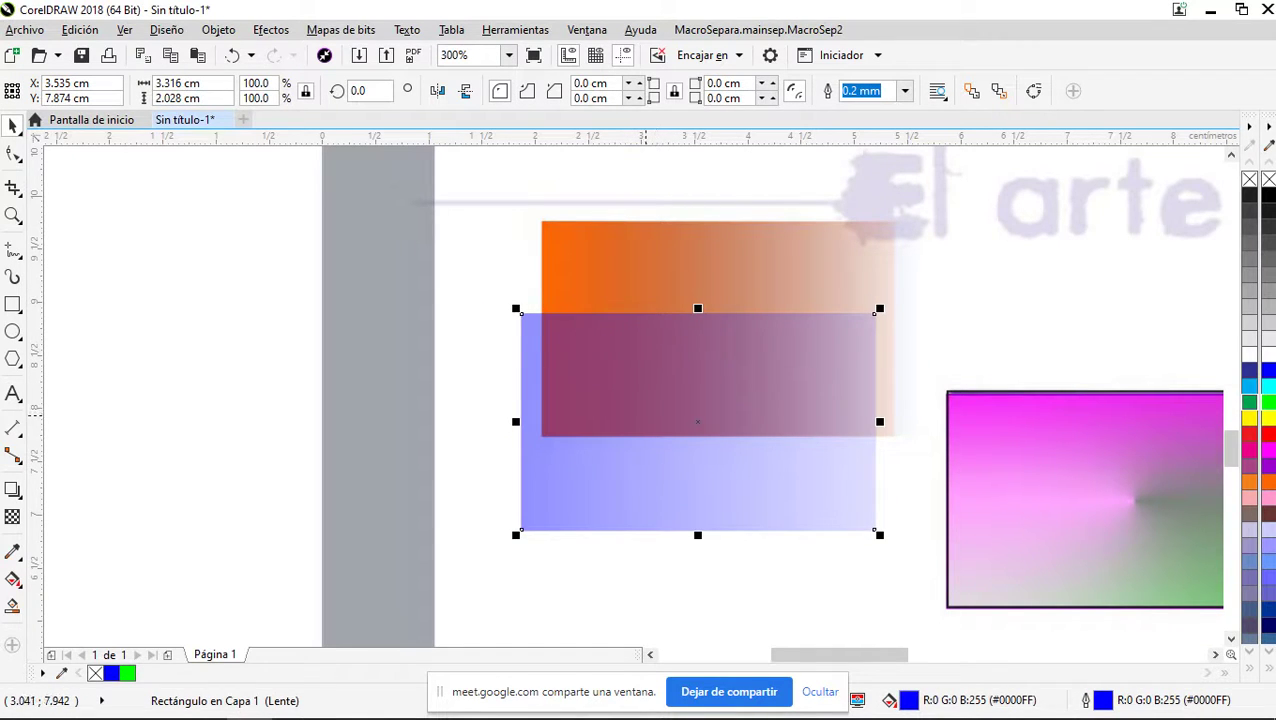
pyautogui.moveTo(647, 414); pyautogui.dragTo(664, 320)
pyautogui.click(306, 305)
# Apply a black-to-white linear fountain fill to the rectangle over the pink and green conical sample
pyautogui.scroll(-2, 306, 305)
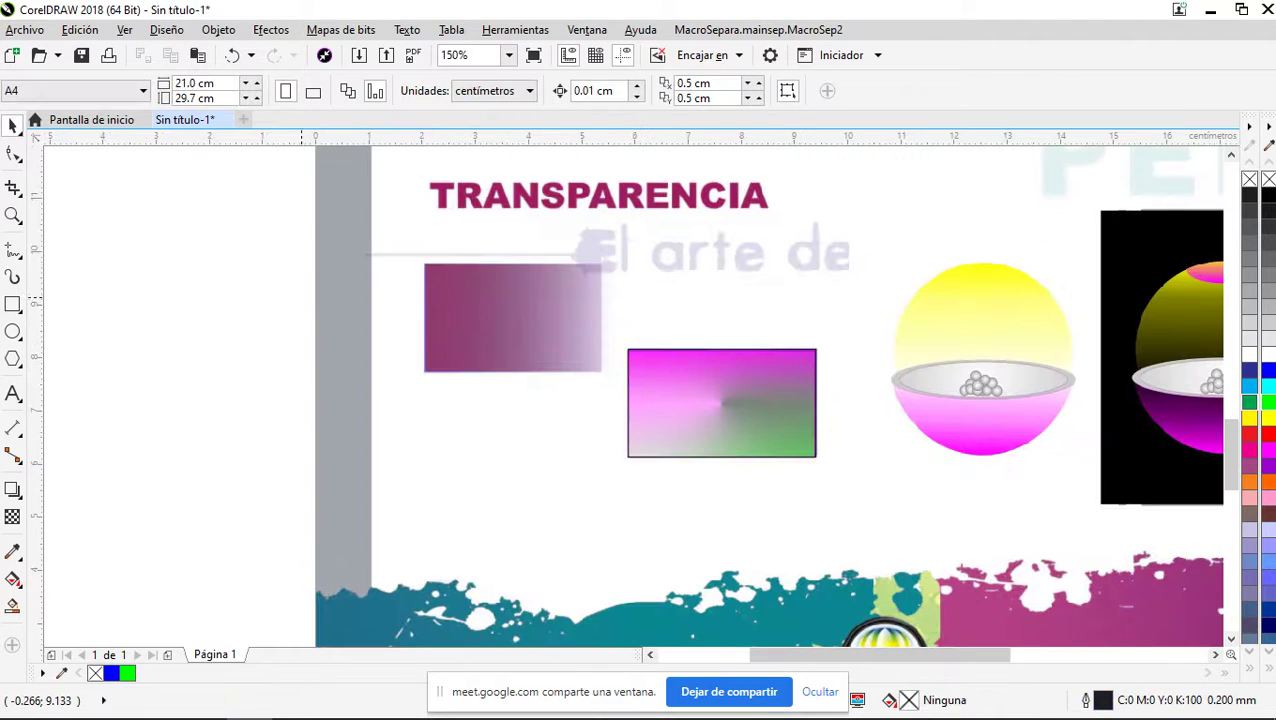
pyautogui.scroll(4, 773, 393)
pyautogui.scroll(-2, 701, 325)
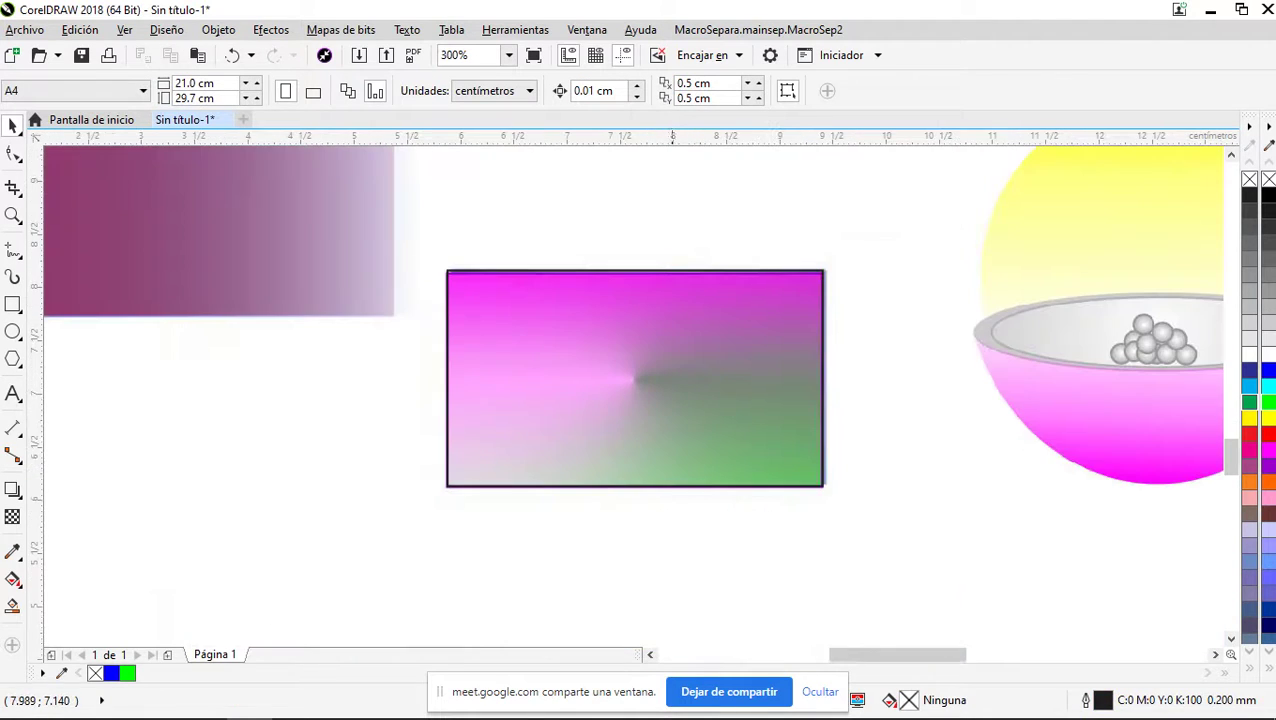
pyautogui.click(646, 387)
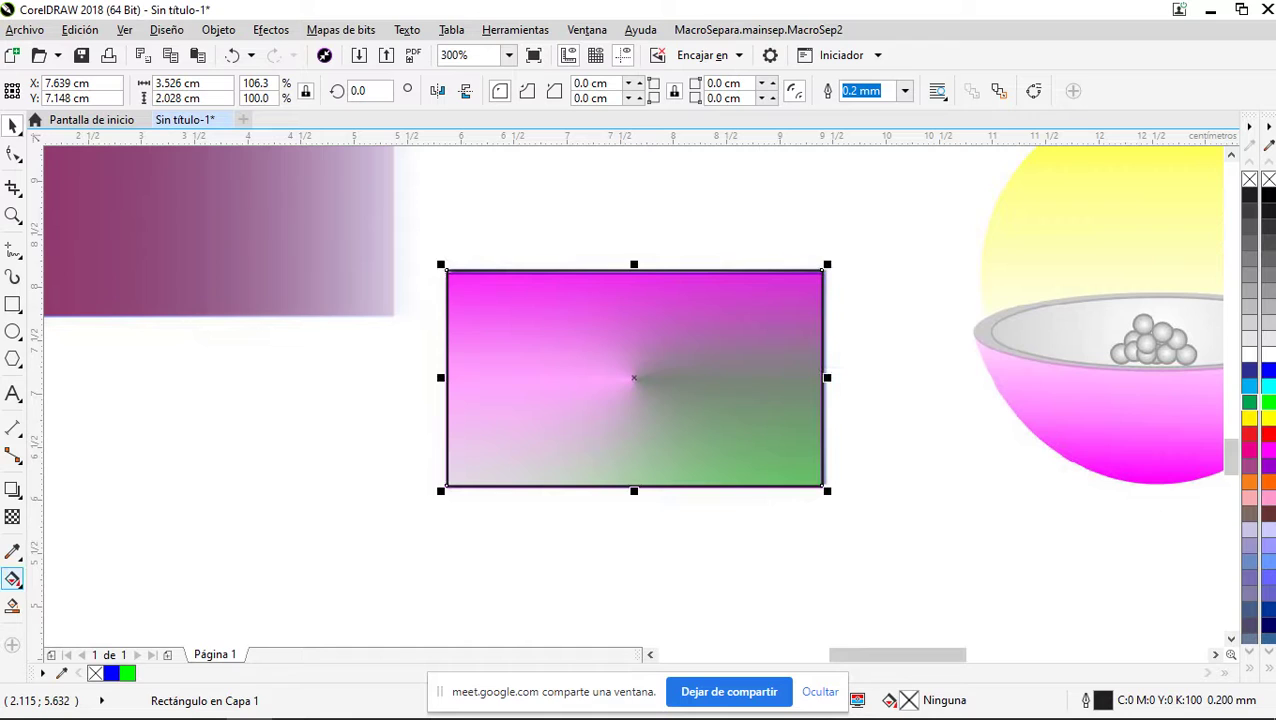
pyautogui.click(13, 579)
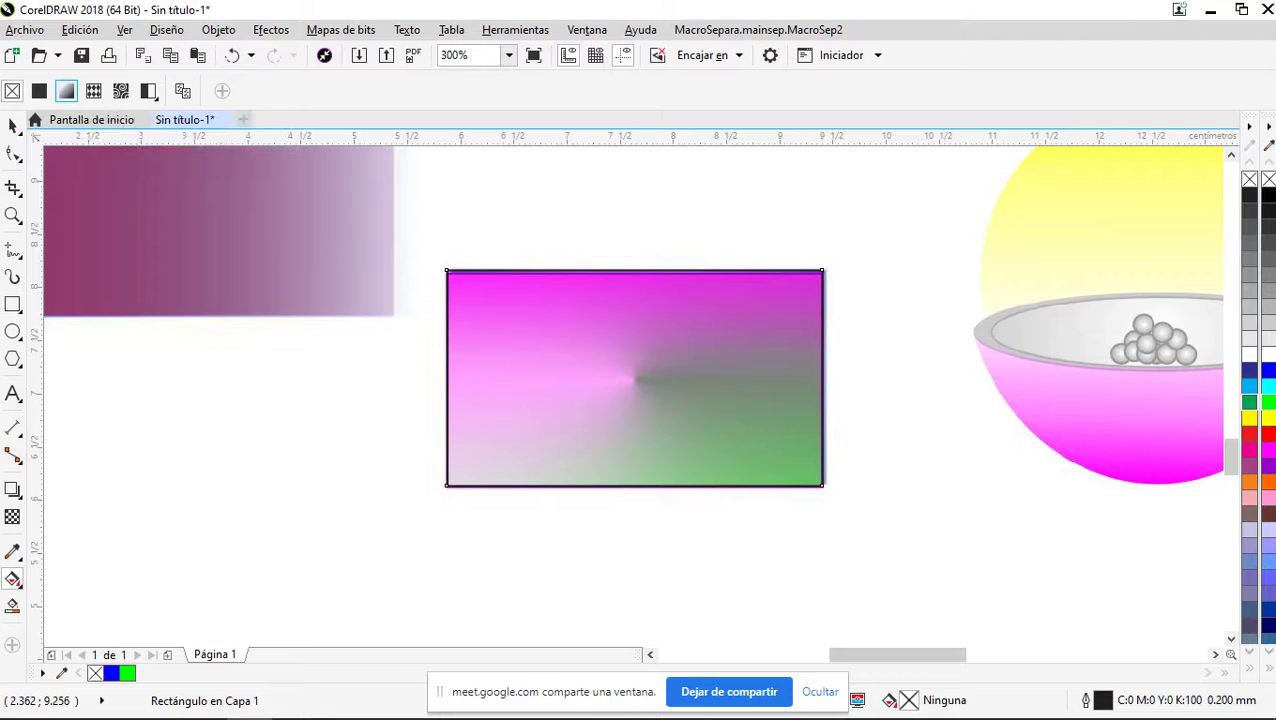
pyautogui.click(66, 91)
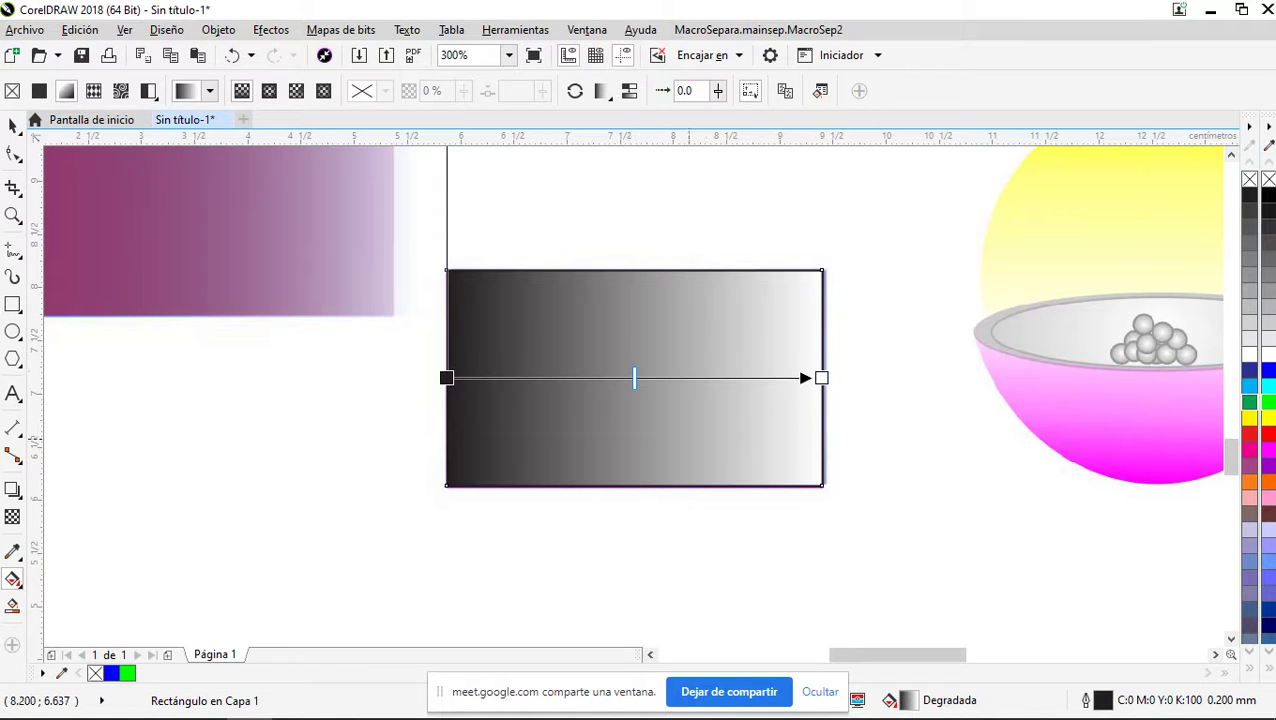
pyautogui.click(12, 126)
pyautogui.click(61, 369)
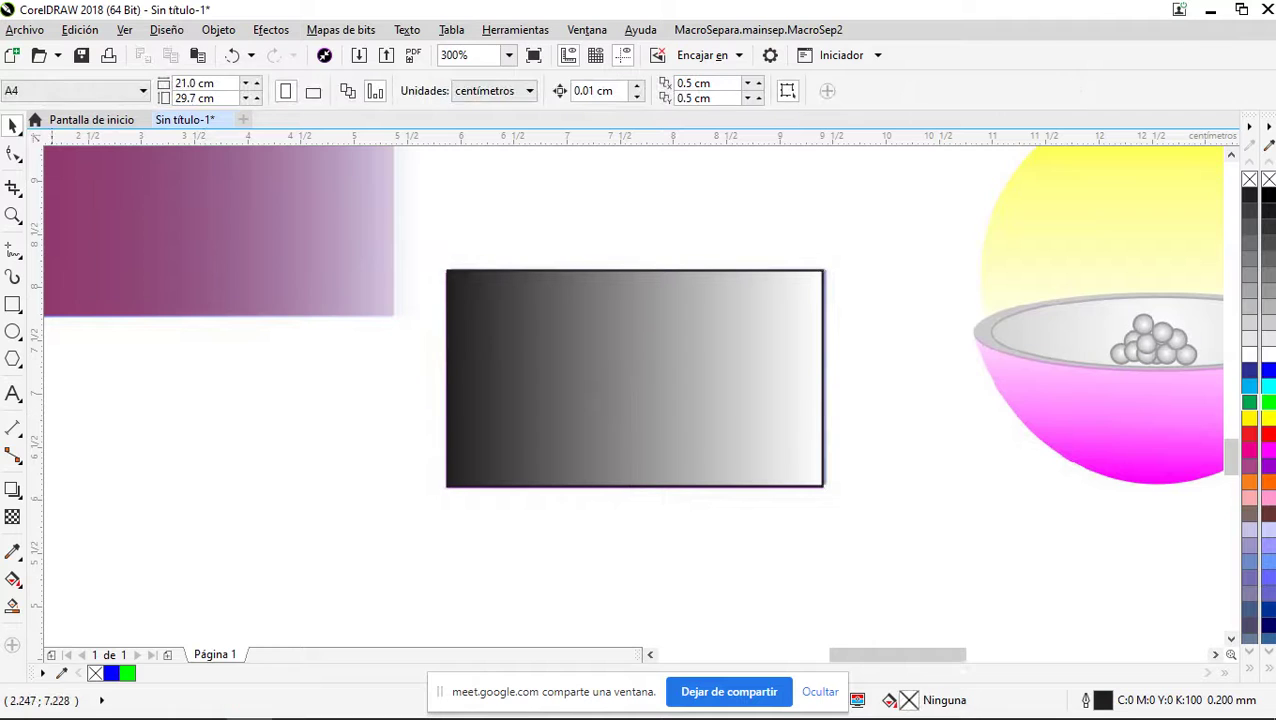
# Draw an ellipse about 0.72 × 0.85 cm between the gradient rectangle and the bowl, with red fill and outline
pyautogui.moveTo(867, 354); pyautogui.dragTo(944, 445)
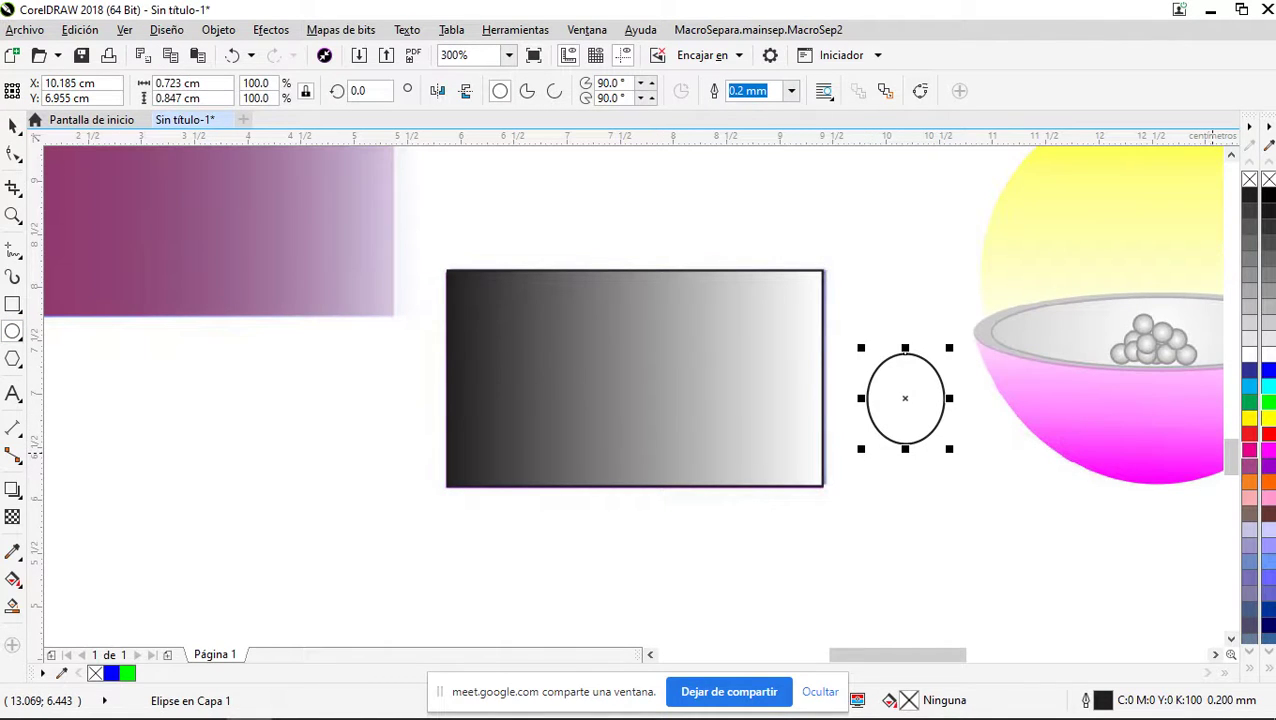
pyautogui.click(1269, 434)
pyautogui.rightClick(1269, 434)
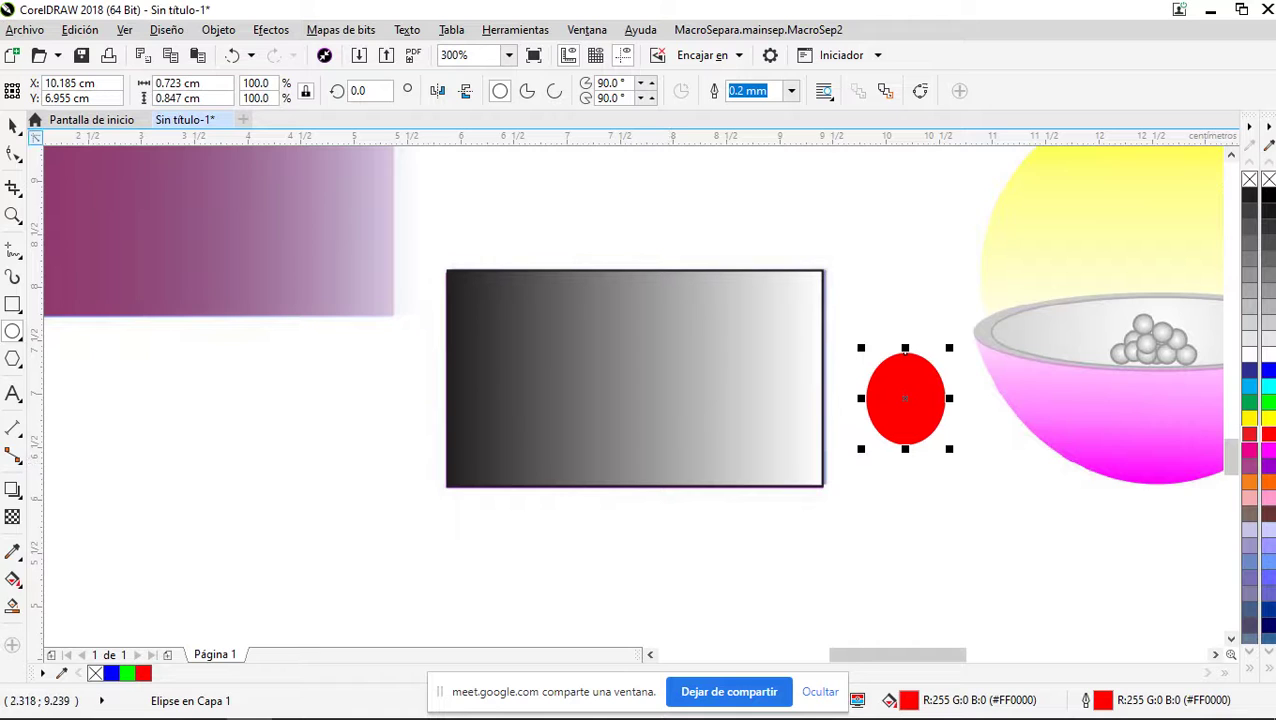
# Move the red ellipse onto the gradient rectangle's right edge, about X 9.40, Y 7.00 cm, and try to place it behind the rectangle
pyautogui.click(13, 125)
pyautogui.moveTo(906, 409); pyautogui.dragTo(822, 402)
pyautogui.rightClick(835, 400)
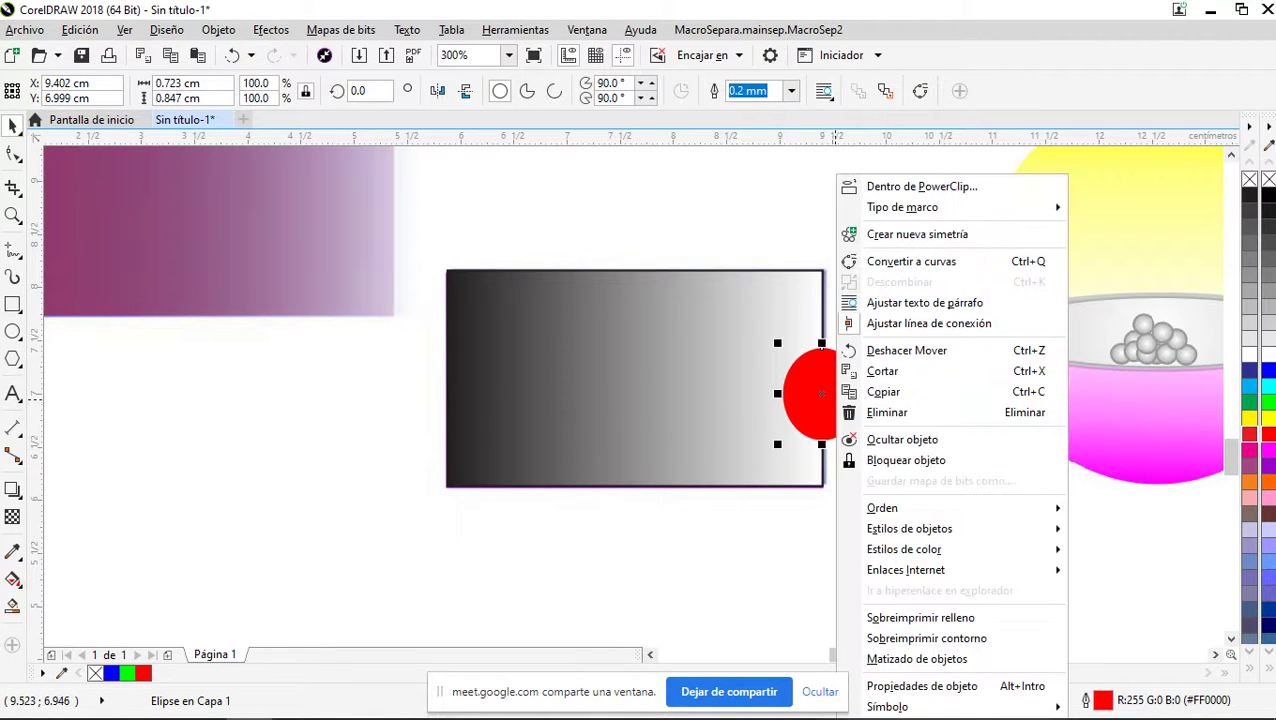
pyautogui.moveTo(882, 508)
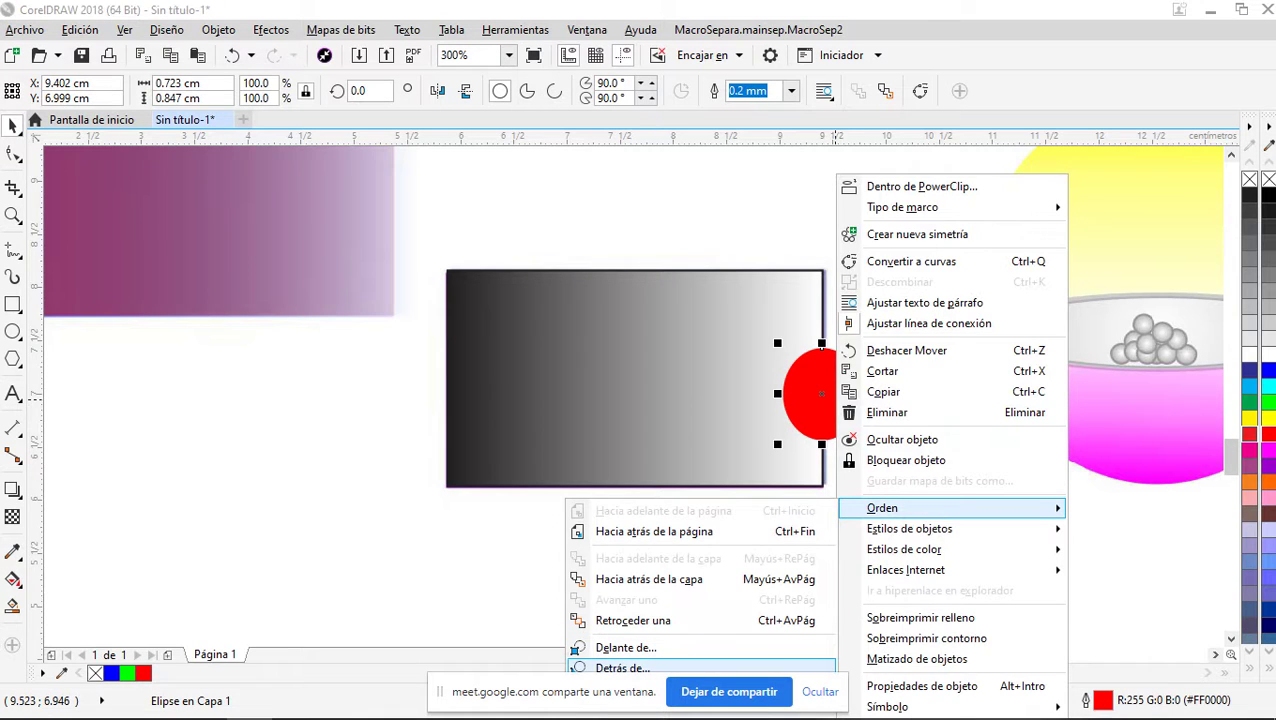
pyautogui.click(620, 668)
pyautogui.click(800, 420)
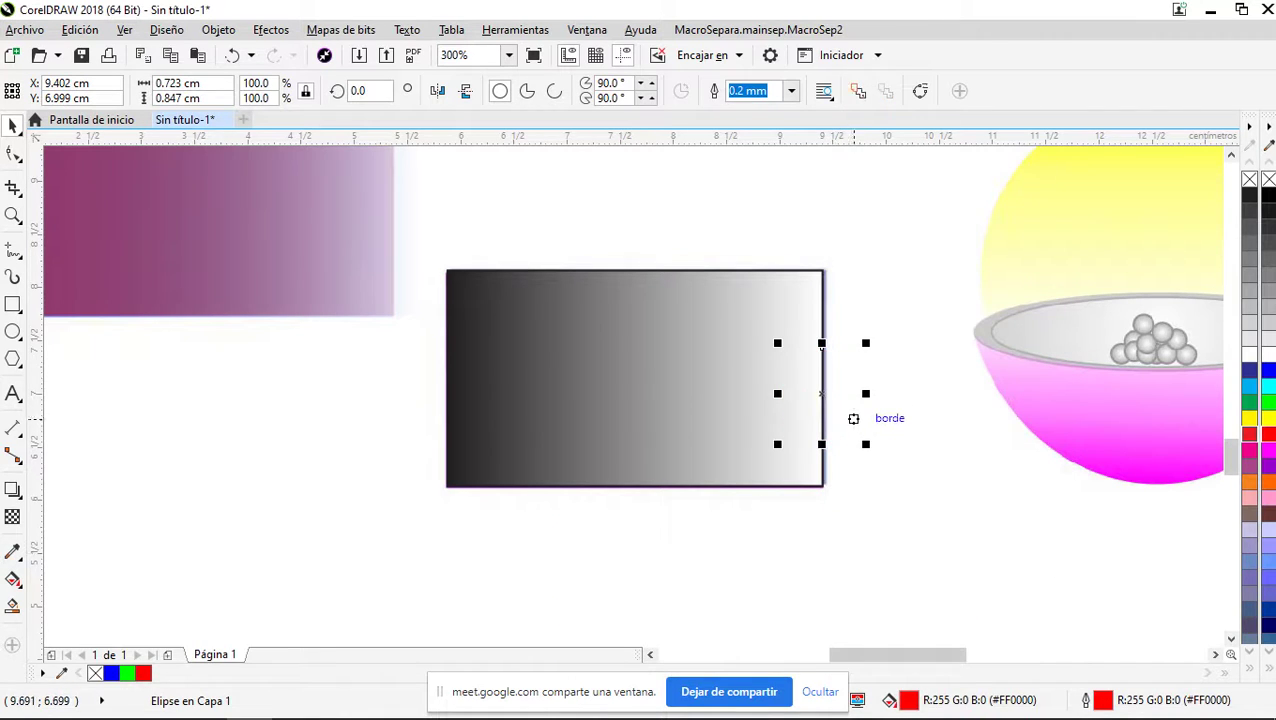
pyautogui.click(876, 438)
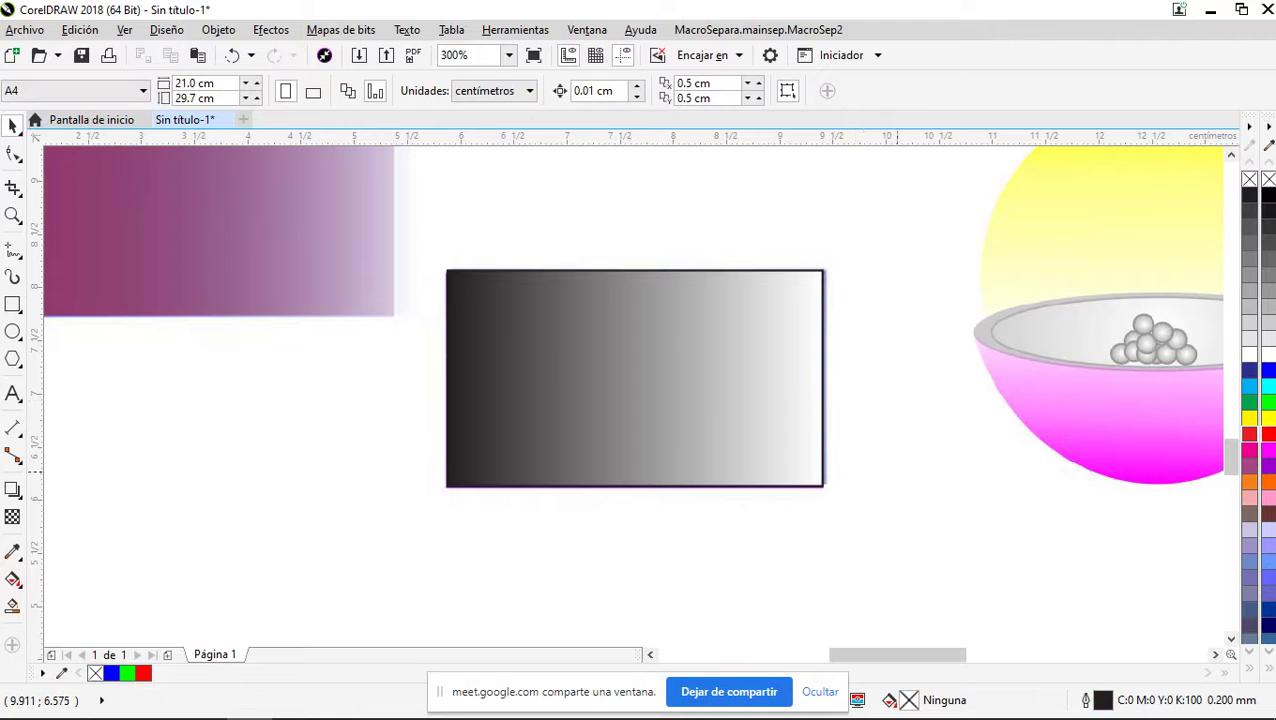
# Move the hidden ellipse from behind the rectangle's right edge to its lower left, about X 4.19, Y 6.03 cm
pyautogui.moveTo(893, 317); pyautogui.dragTo(767, 468)
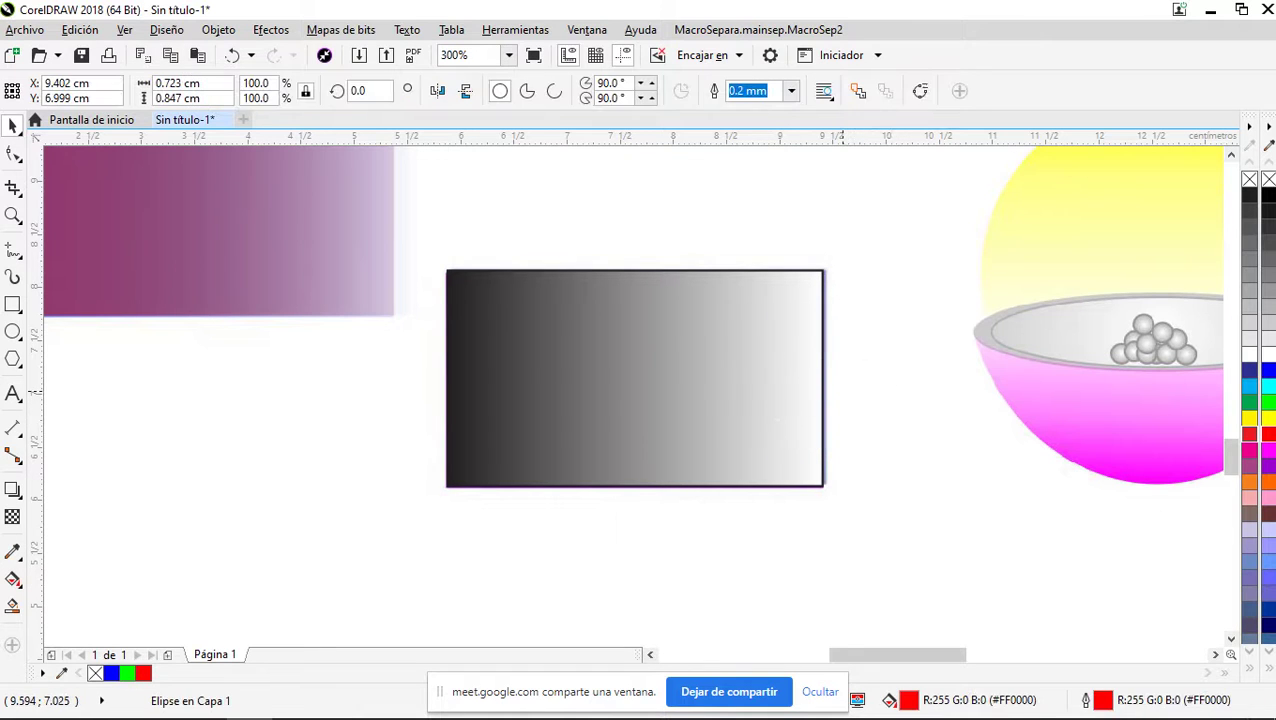
pyautogui.click(889, 435)
pyautogui.click(836, 405)
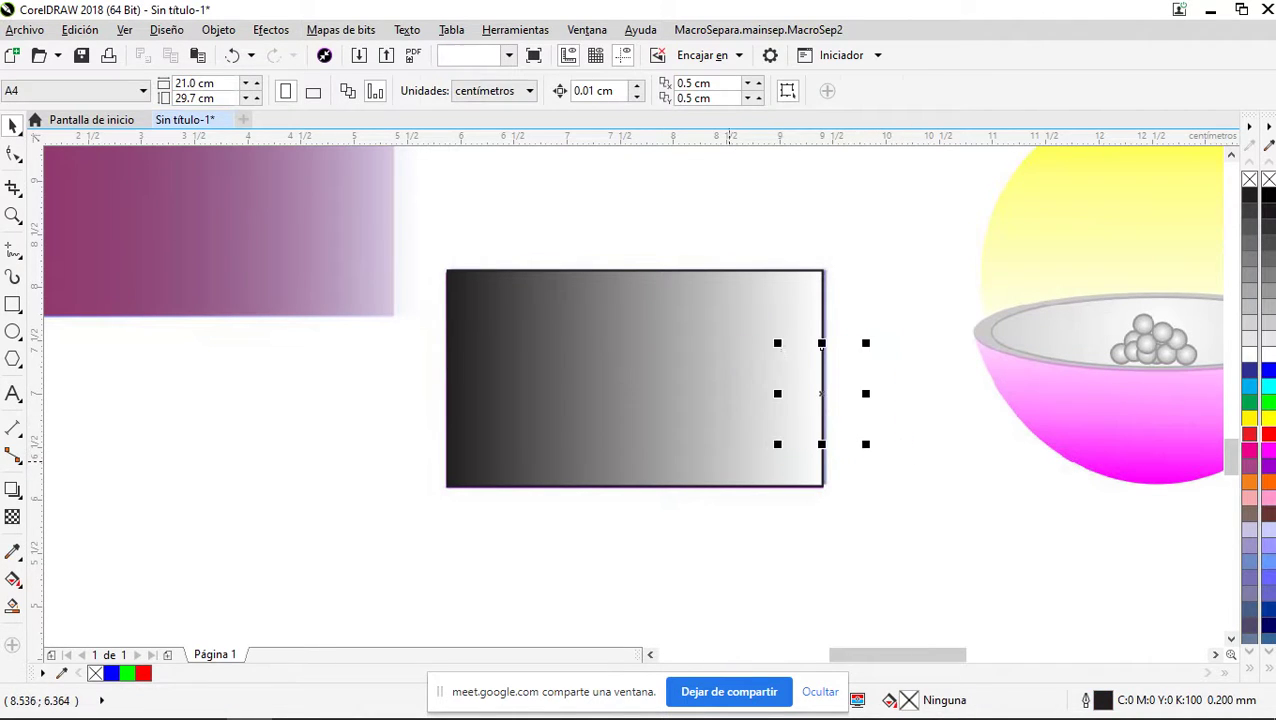
pyautogui.moveTo(823, 395); pyautogui.dragTo(868, 531)
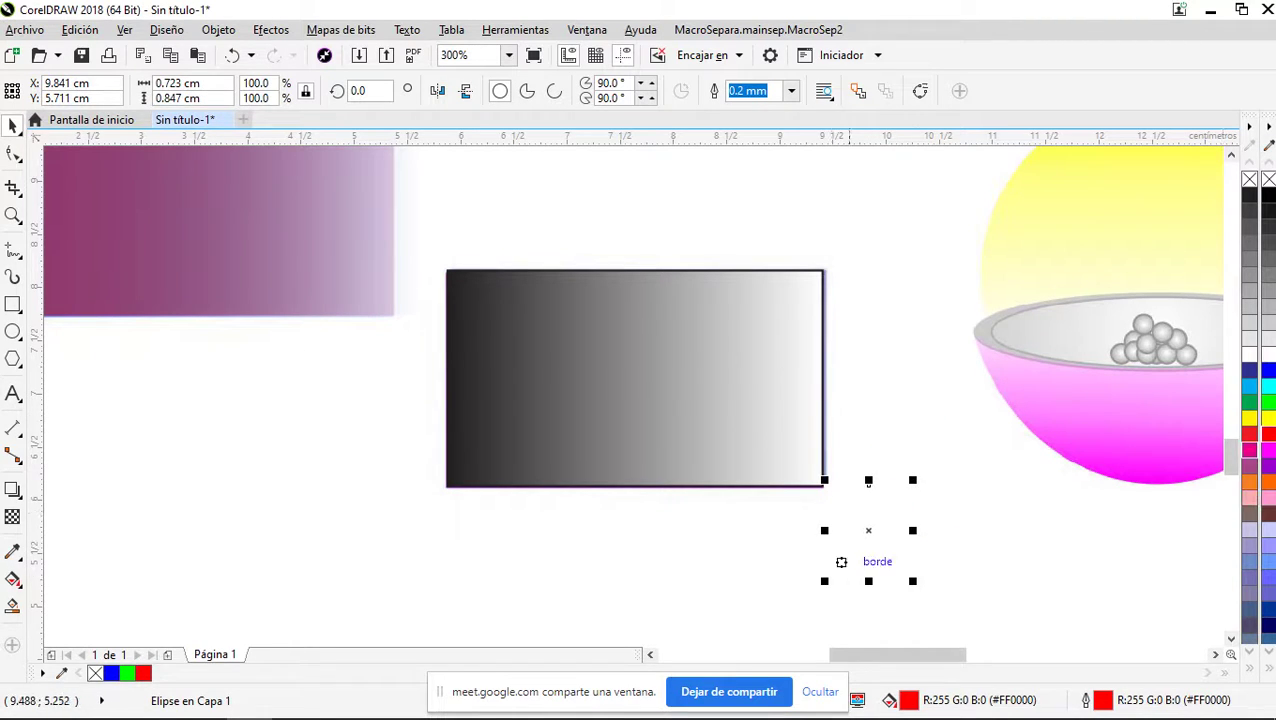
pyautogui.moveTo(869, 528); pyautogui.dragTo(267, 497)
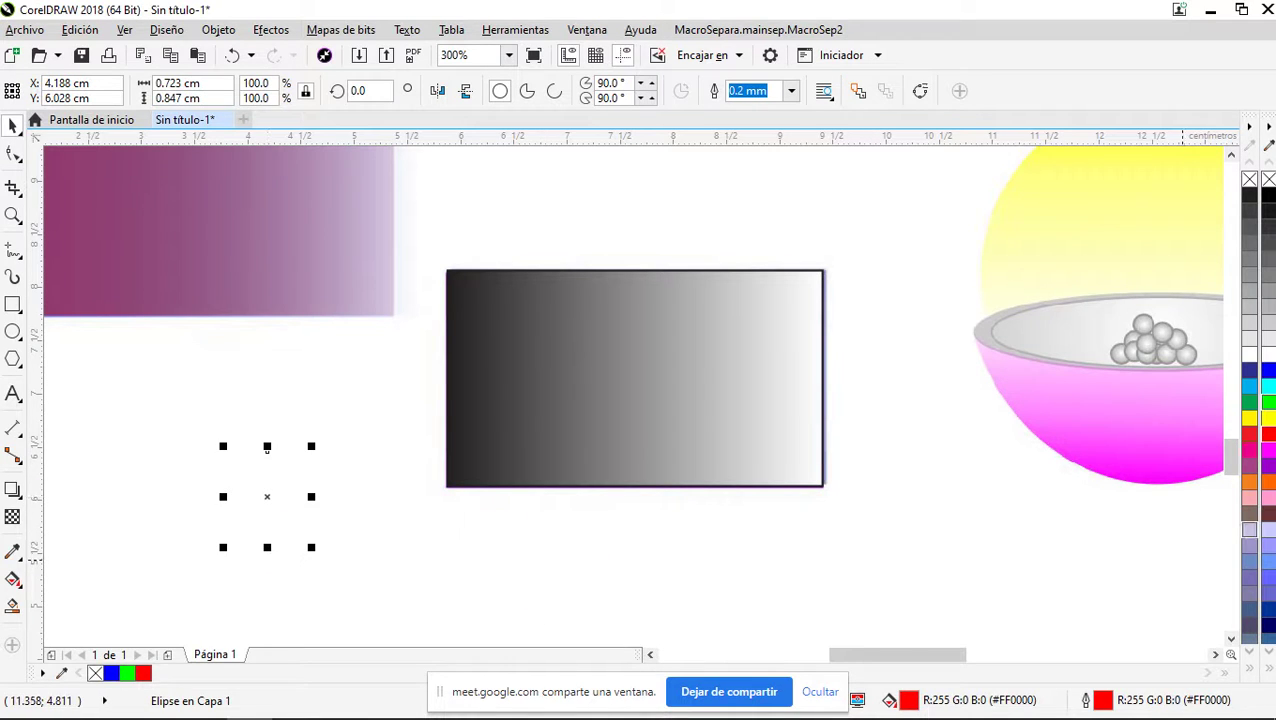
# Give the hidden ellipse a green outline and magenta fill, and delete it
pyautogui.rightClick(1267, 402)
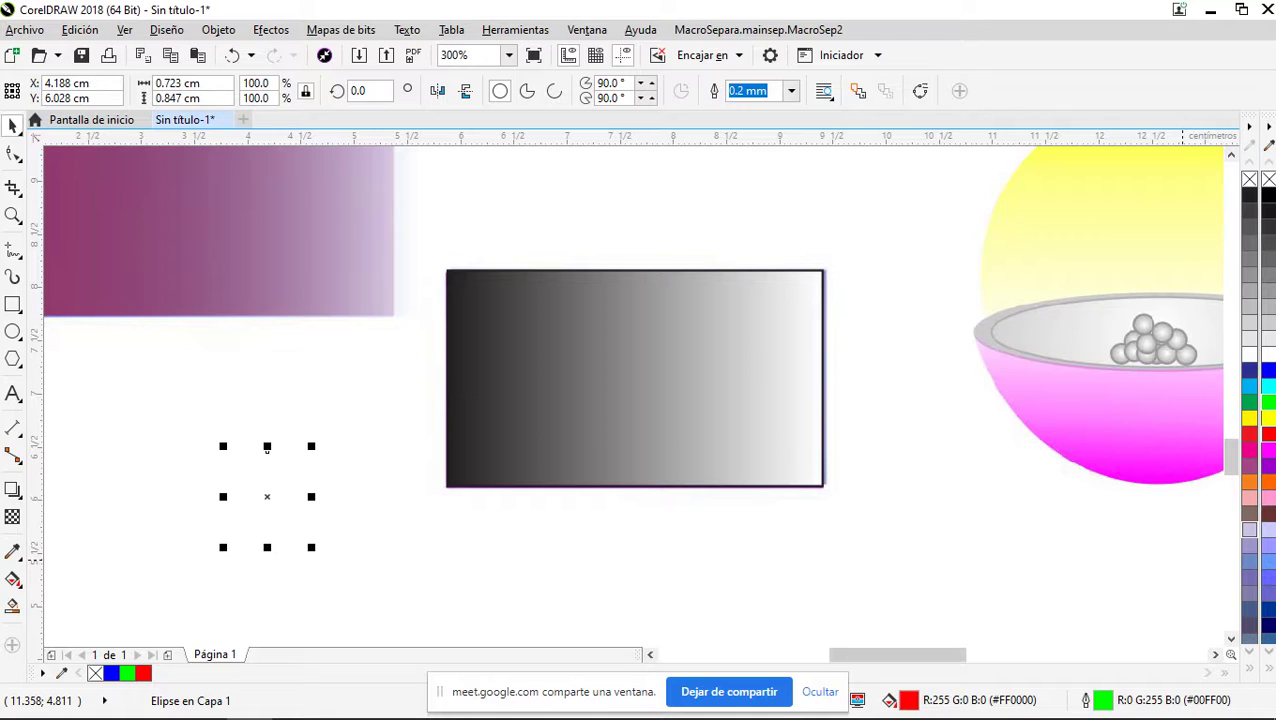
pyautogui.click(1249, 450)
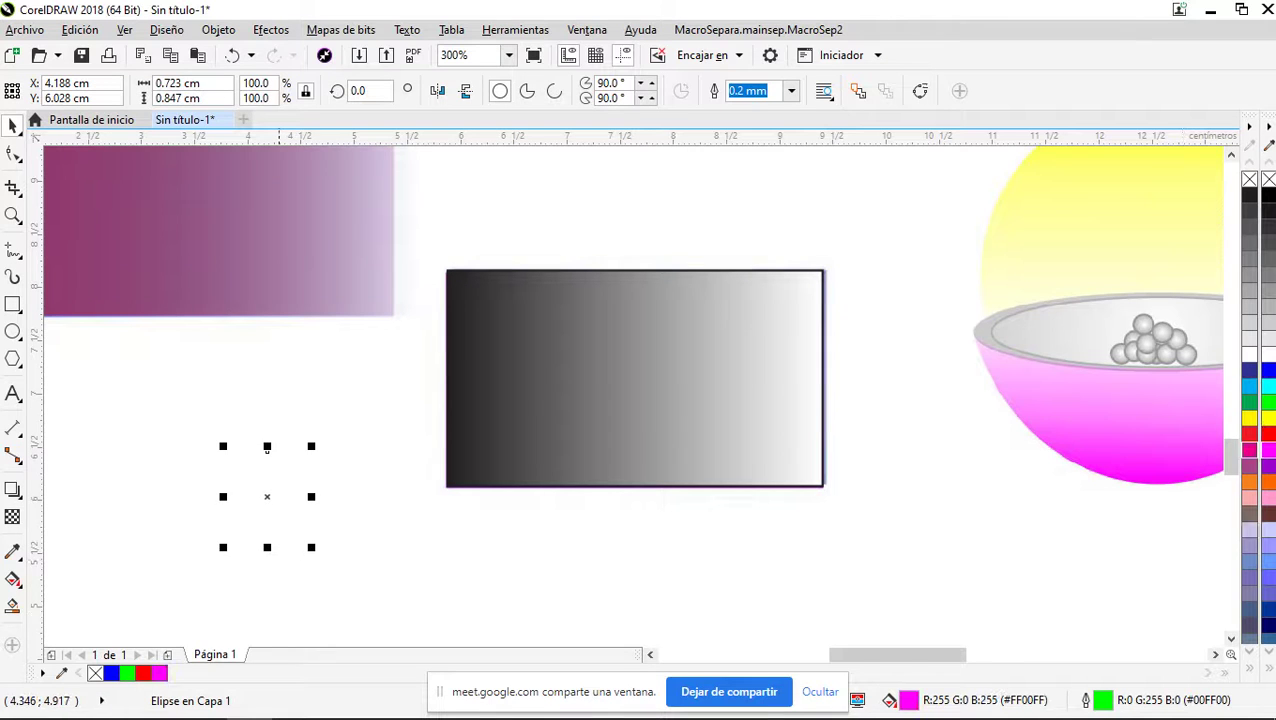
pyautogui.press('Delete')
# Draw a new ellipse about 0.78 × 0.66 cm to the lower left of the gradient rectangle, with red fill and outline
pyautogui.click(13, 331)
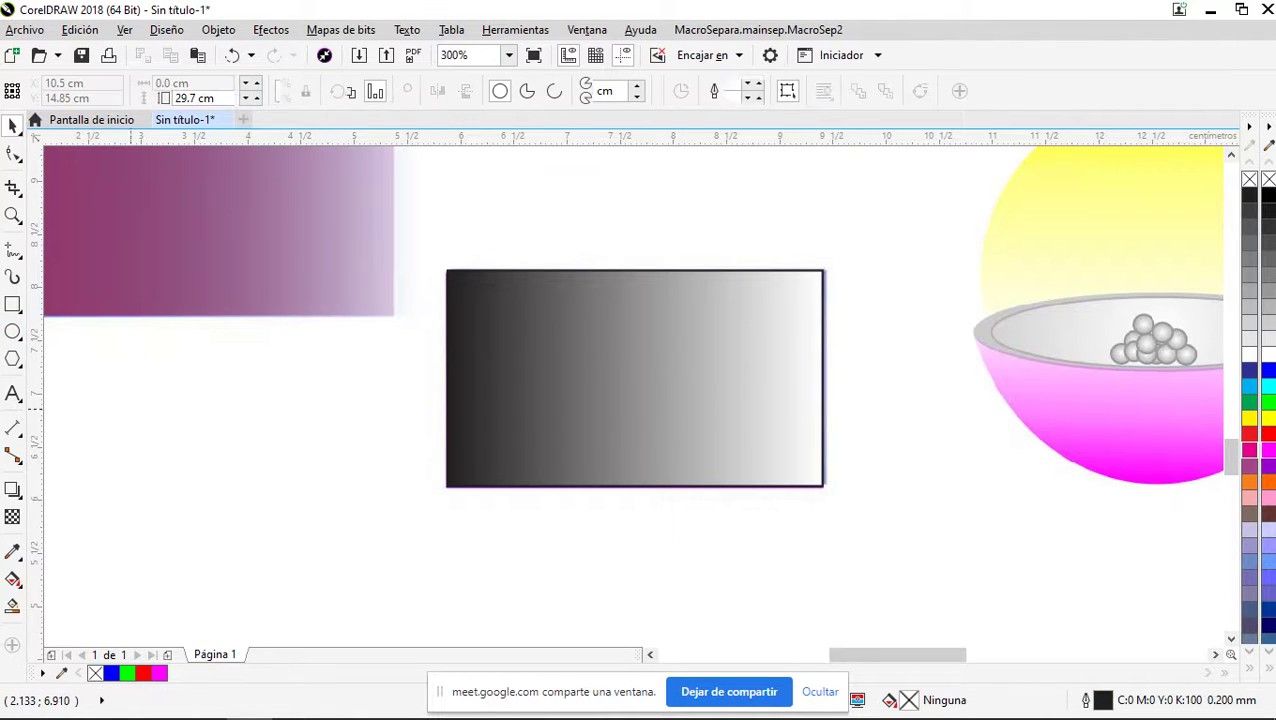
pyautogui.moveTo(227, 434)
pyautogui.mouseDown()
pyautogui.moveTo(288, 506)
pyautogui.moveTo(309, 506)
pyautogui.mouseUp()
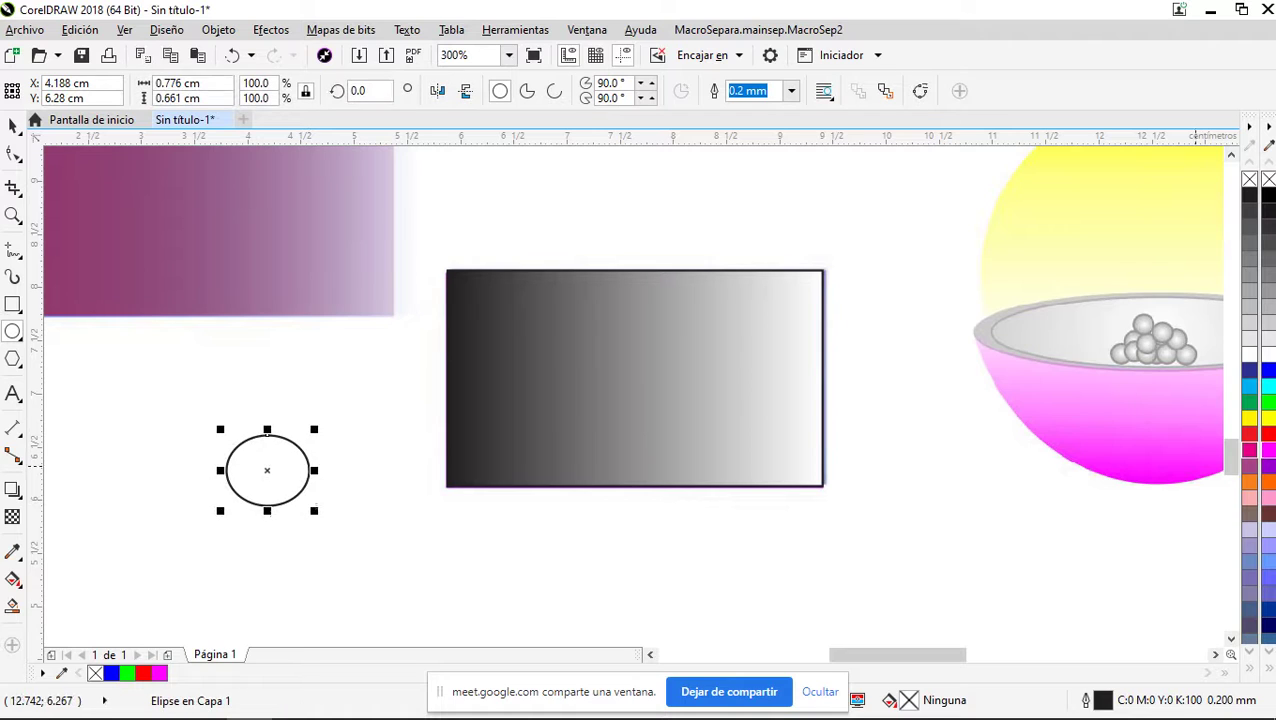
pyautogui.click(1268, 434)
pyautogui.rightClick(1268, 434)
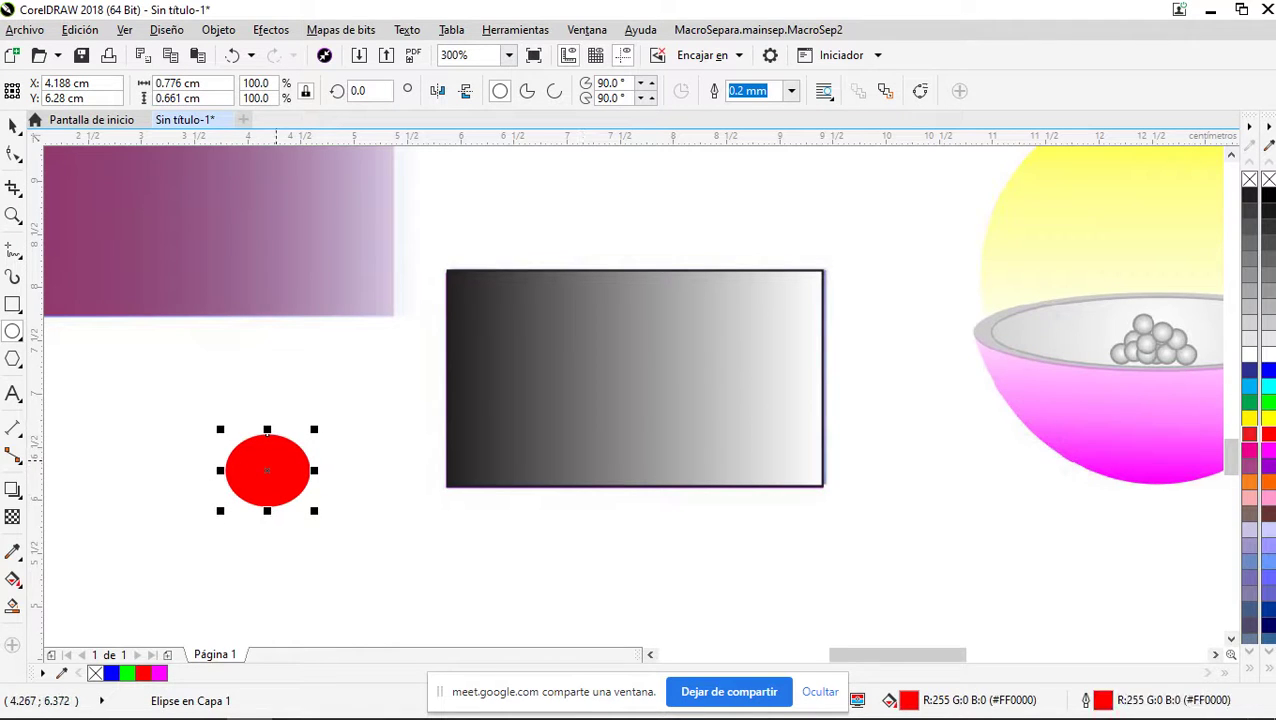
pyautogui.moveTo(267, 470); pyautogui.dragTo(265, 467)
# Order the new red ellipse behind the gradient rectangle
pyautogui.click(13, 124)
pyautogui.rightClick(267, 432)
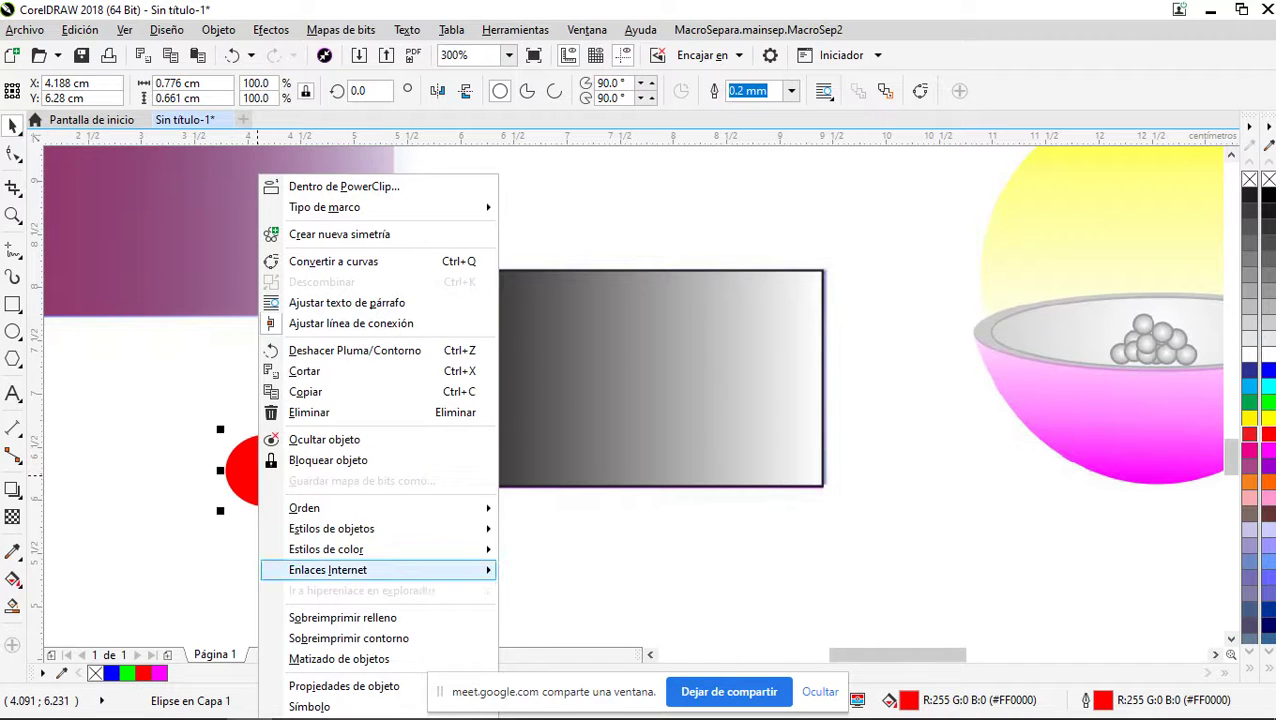
pyautogui.moveTo(380, 508)
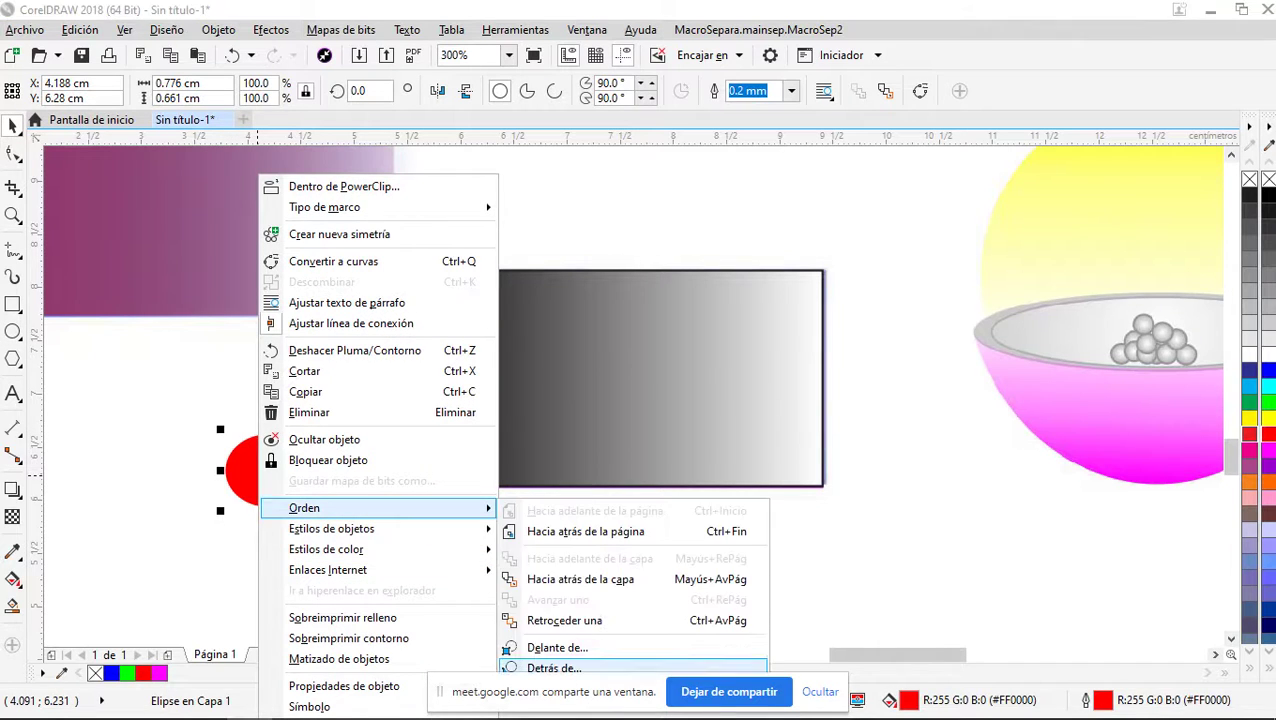
pyautogui.click(552, 668)
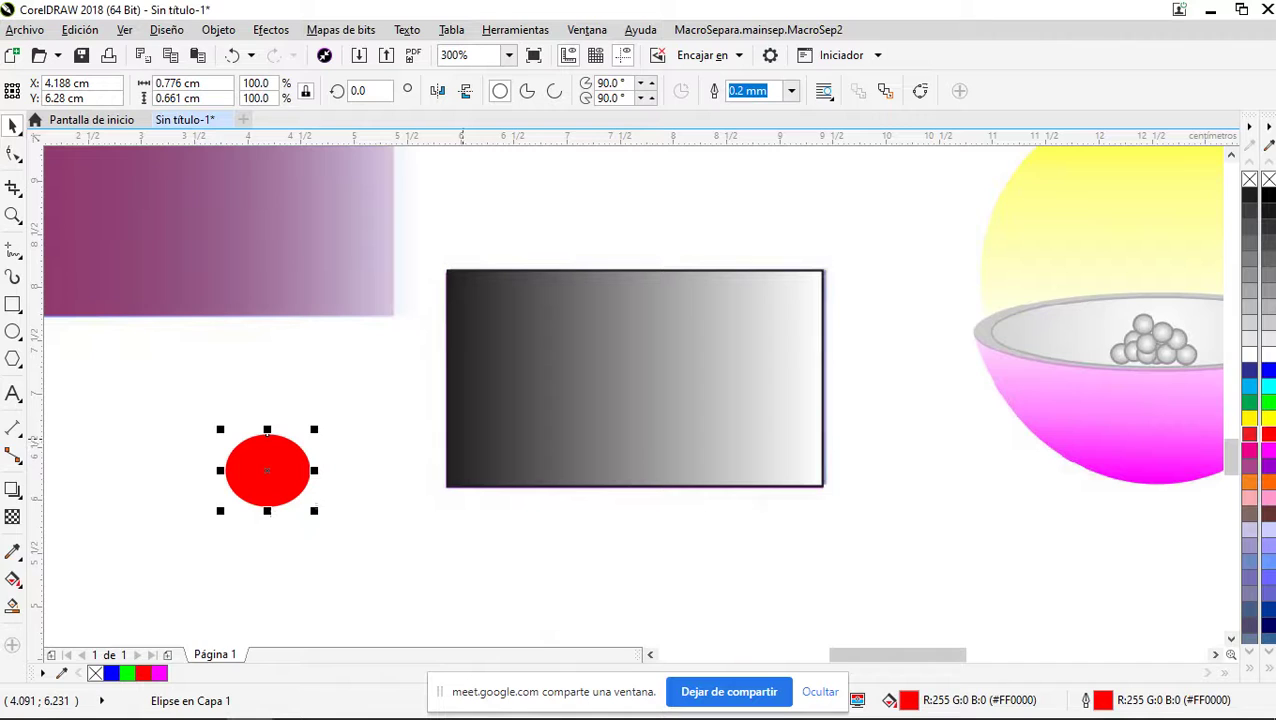
# Place the red ellipse at the rectangle's lower left edge and a copy behind its right edge, about X 9.51, Y 6.88 cm
pyautogui.moveTo(281, 480); pyautogui.dragTo(846, 417)
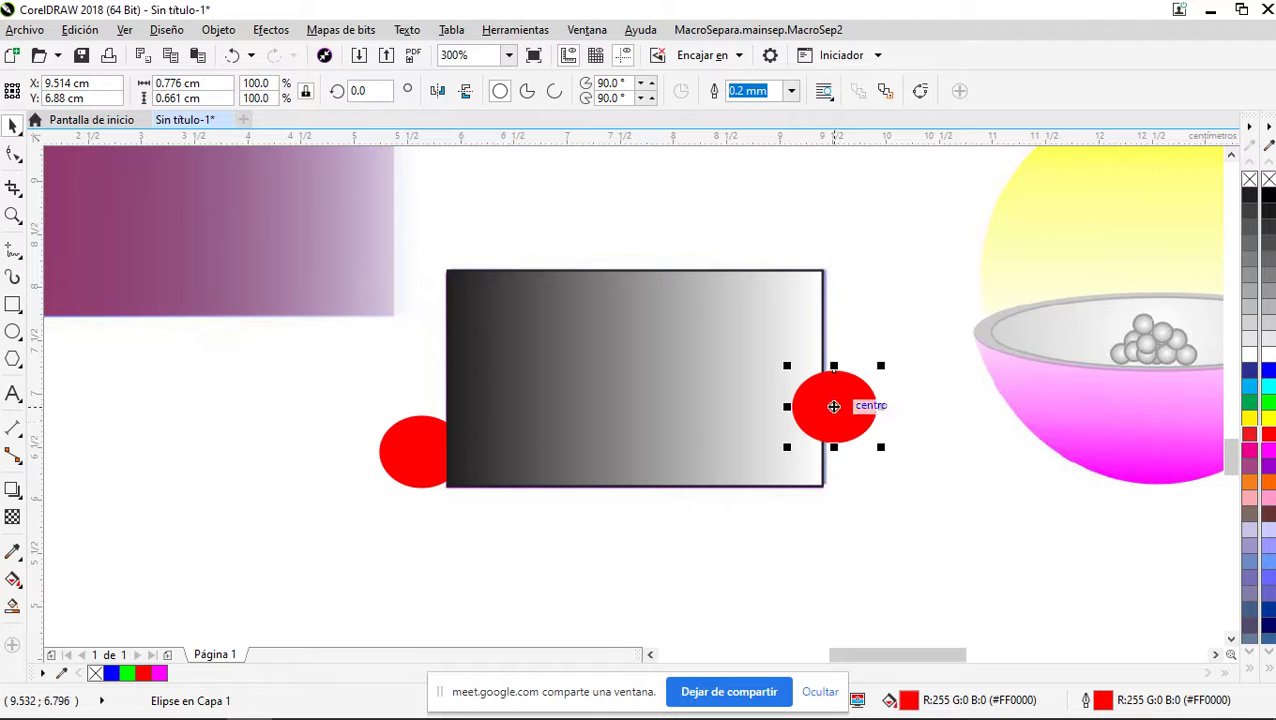
pyautogui.hotkey('shift', 'pagedown')
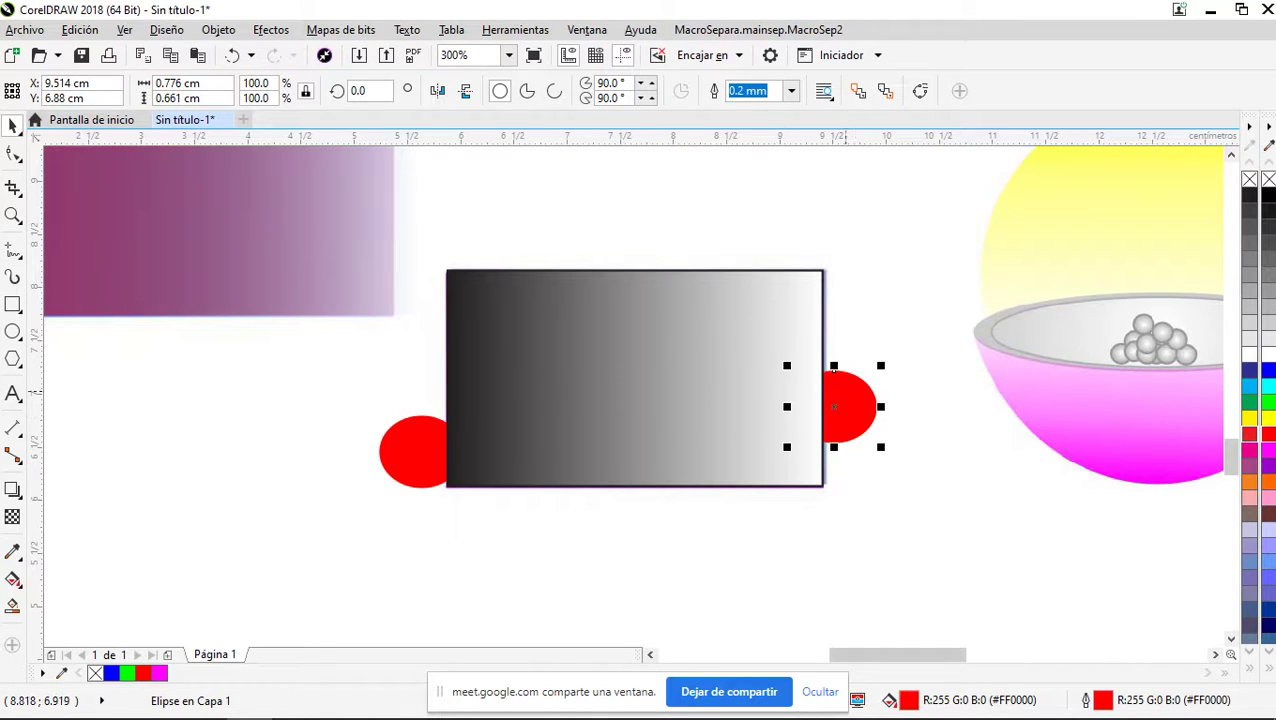
pyautogui.scroll(3, 845, 400)
pyautogui.scroll(-3, 890, 429)
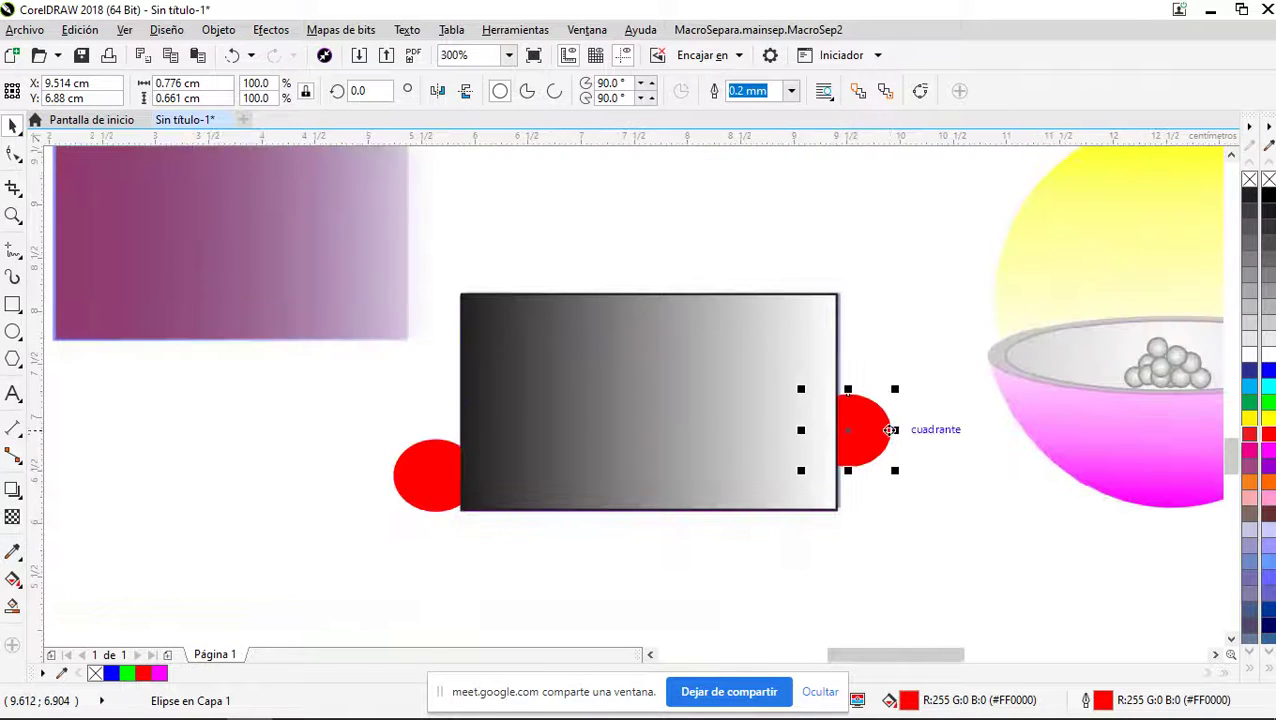
# Move the red ellipse from the gray gradient rectangle to the purple gradient rectangle's right edge, at about X 5.41, Y 8.74 cm
pyautogui.scroll(-2, 890, 429)
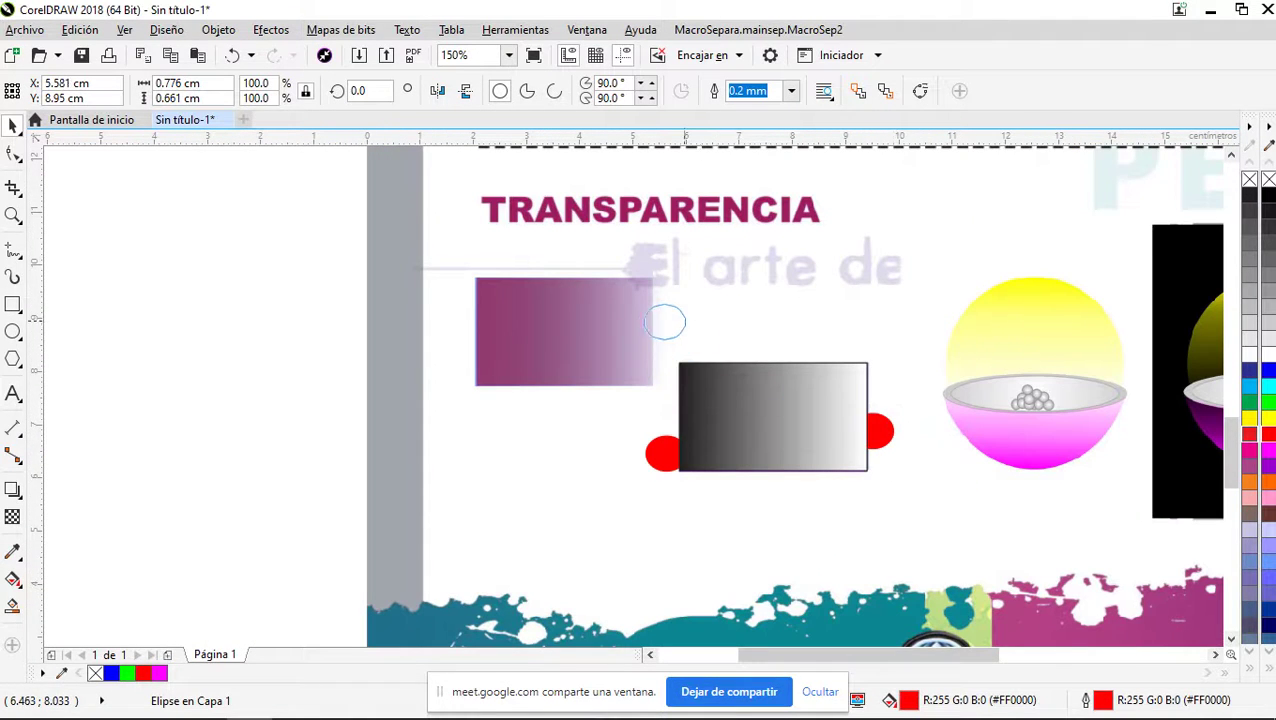
pyautogui.moveTo(665, 321); pyautogui.dragTo(676, 331)
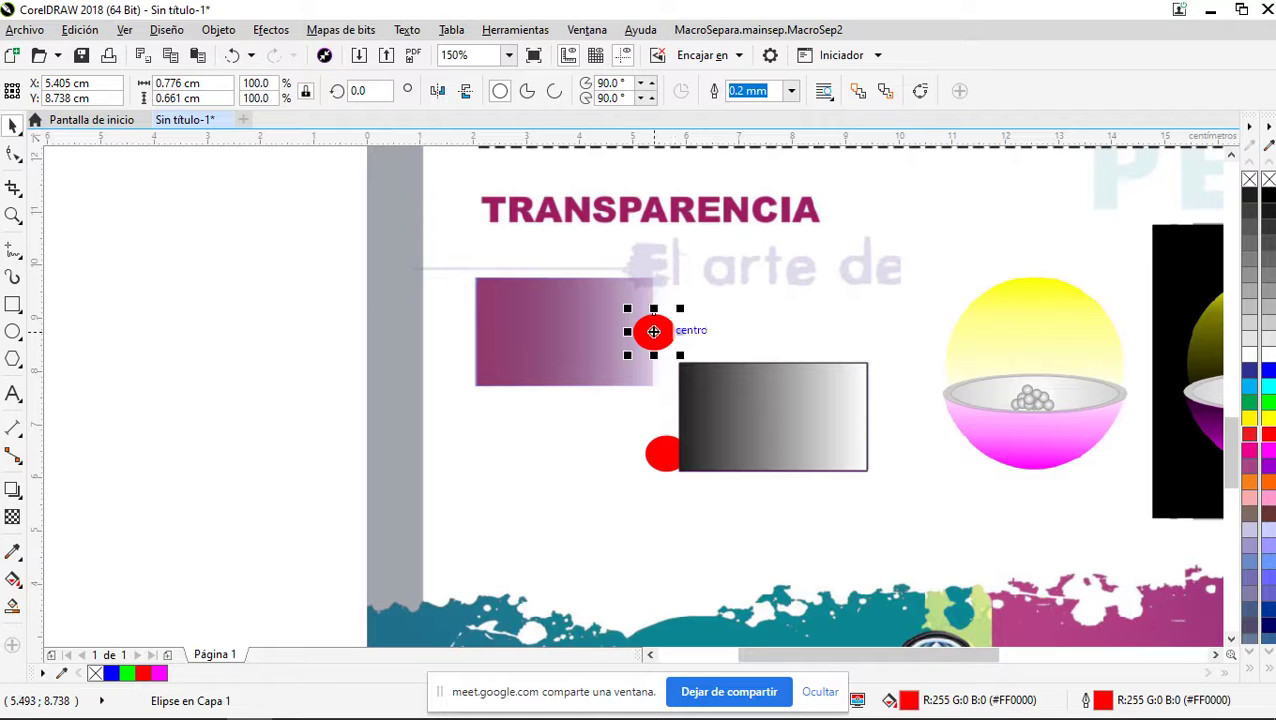
pyautogui.hotkey('shift', 'pagedown')
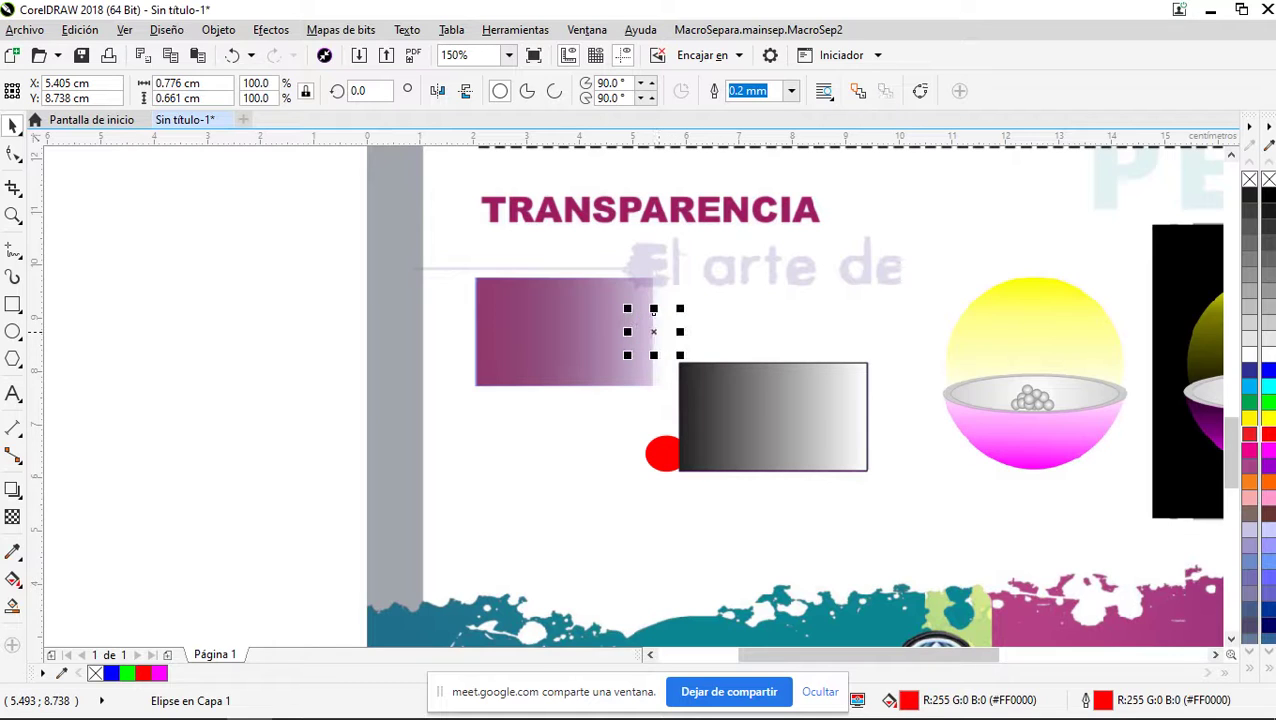
pyautogui.hotkey('ctrl', 'z')
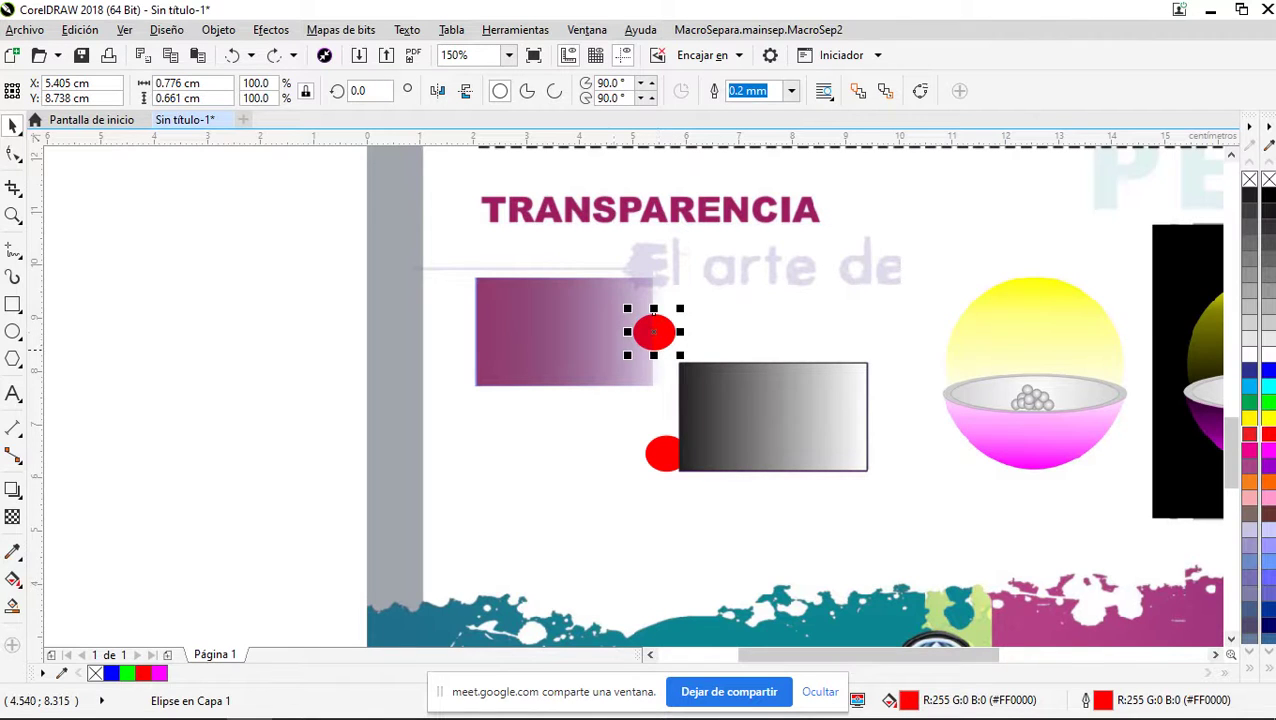
pyautogui.click(452, 390)
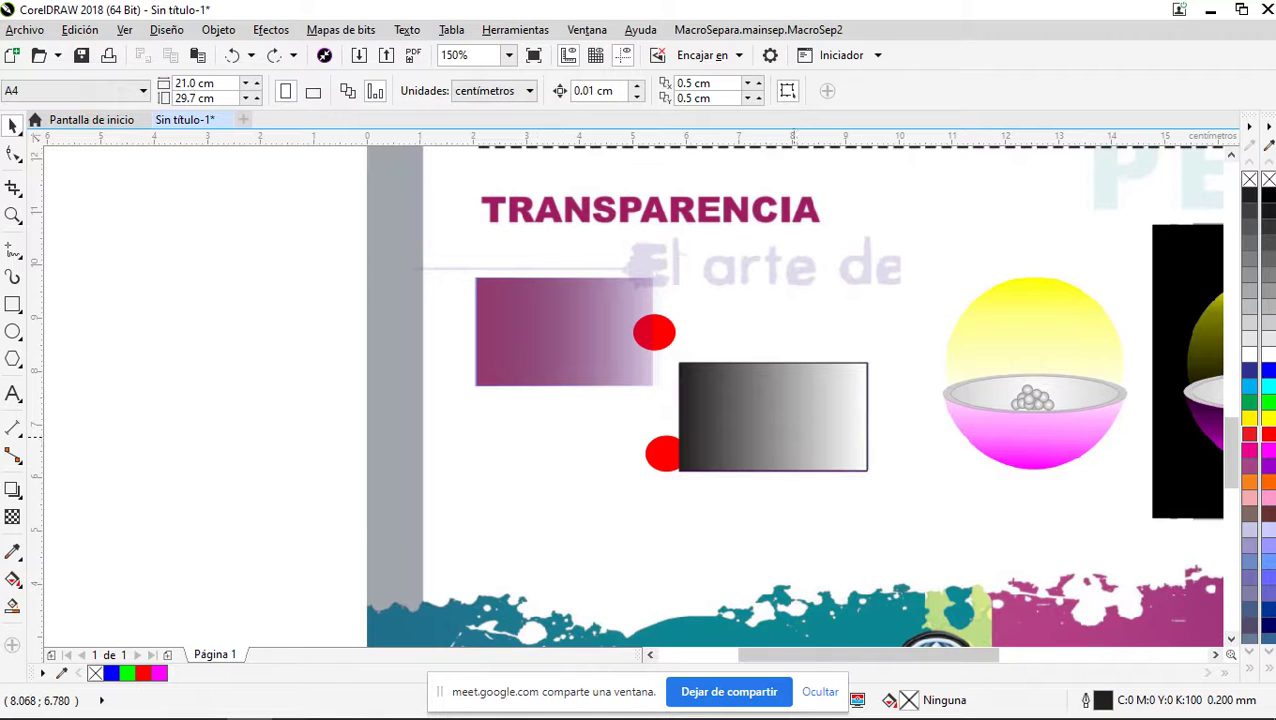
# Move the lower red ellipse clear of the gray gradient rectangle, to about X 4.03, Y 6.13 cm
pyautogui.scroll(2, 675, 437)
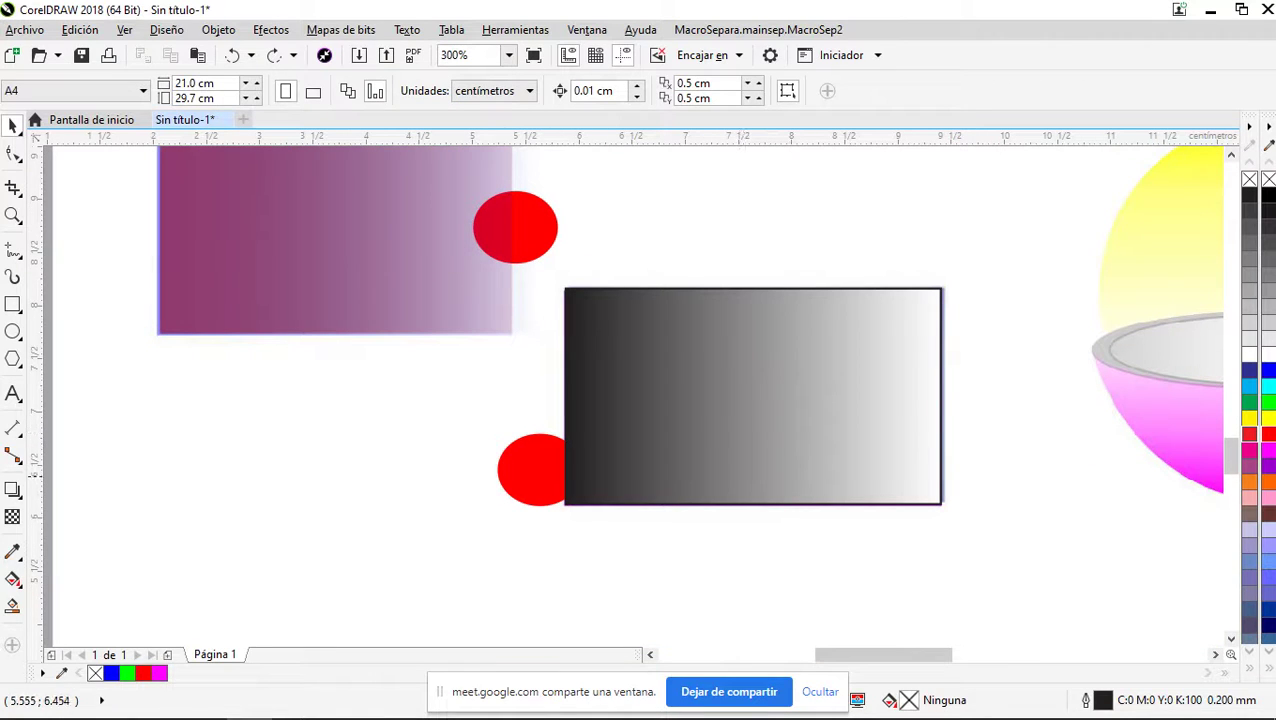
pyautogui.click(506, 470)
pyautogui.moveTo(498, 462); pyautogui.dragTo(331, 493)
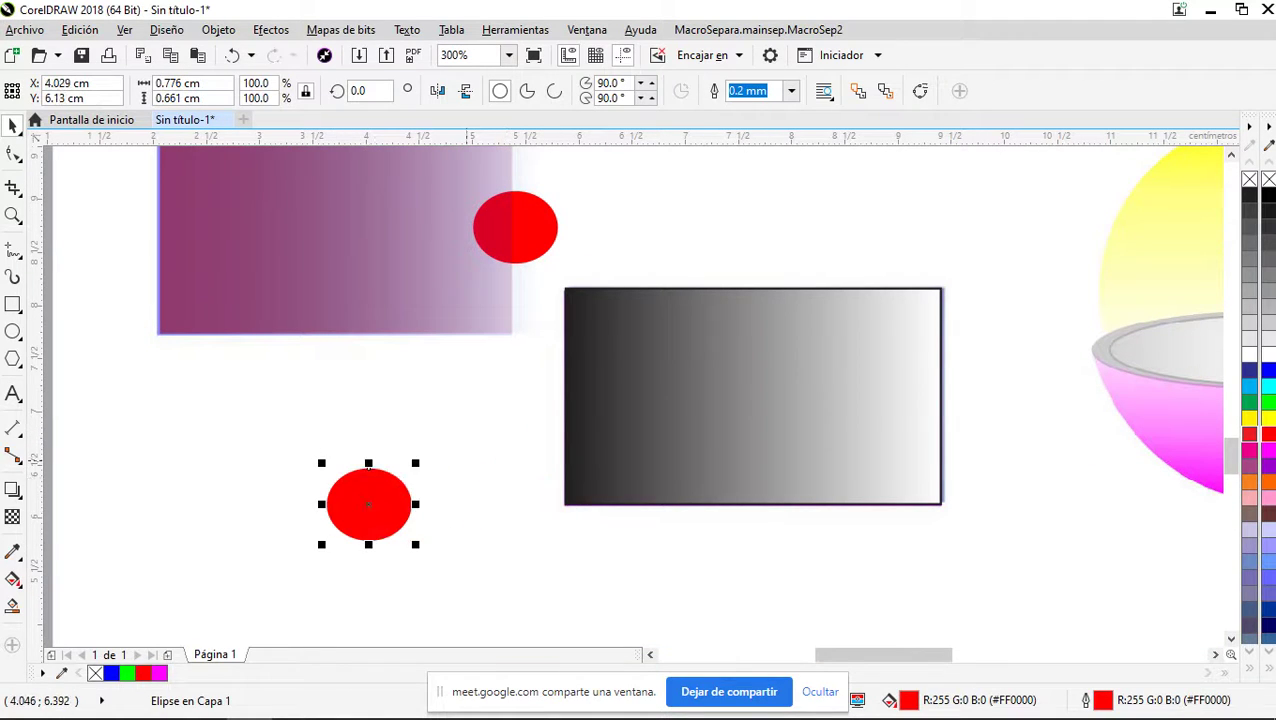
# Change the gray rectangle's gradient fill to the elliptical type and finally to the rectangular type
pyautogui.click(628, 437)
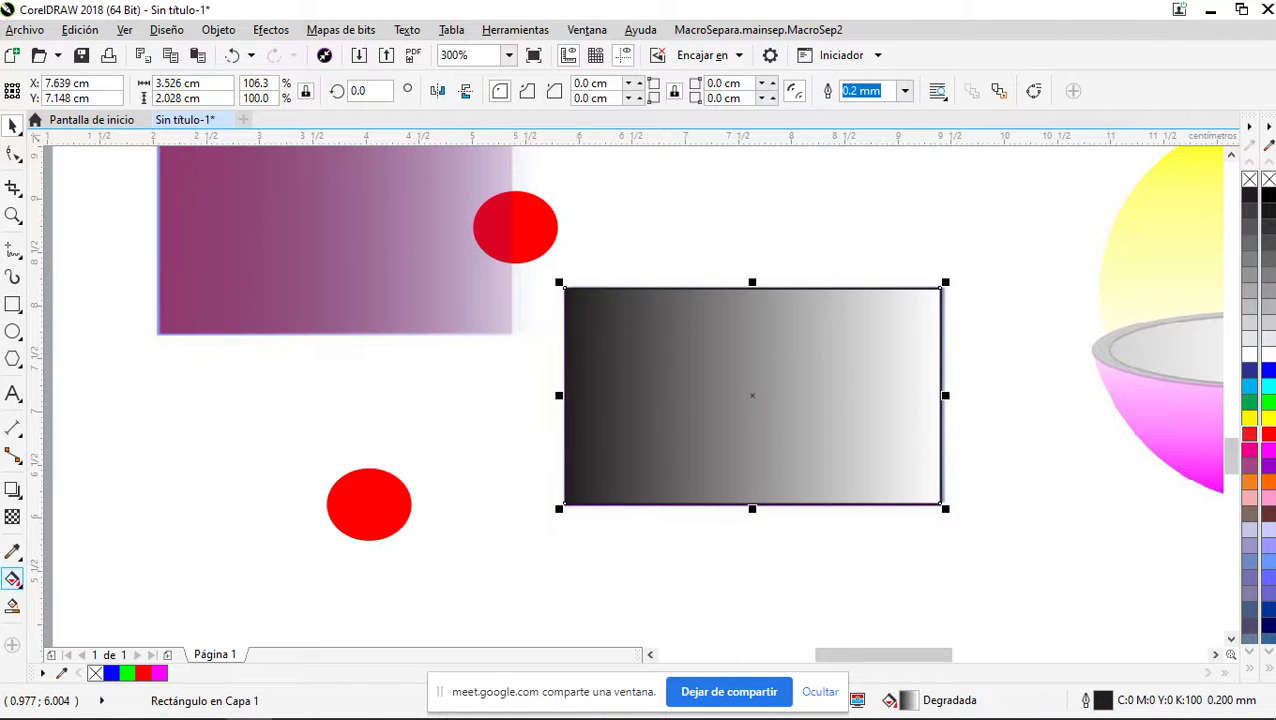
pyautogui.click(12, 579)
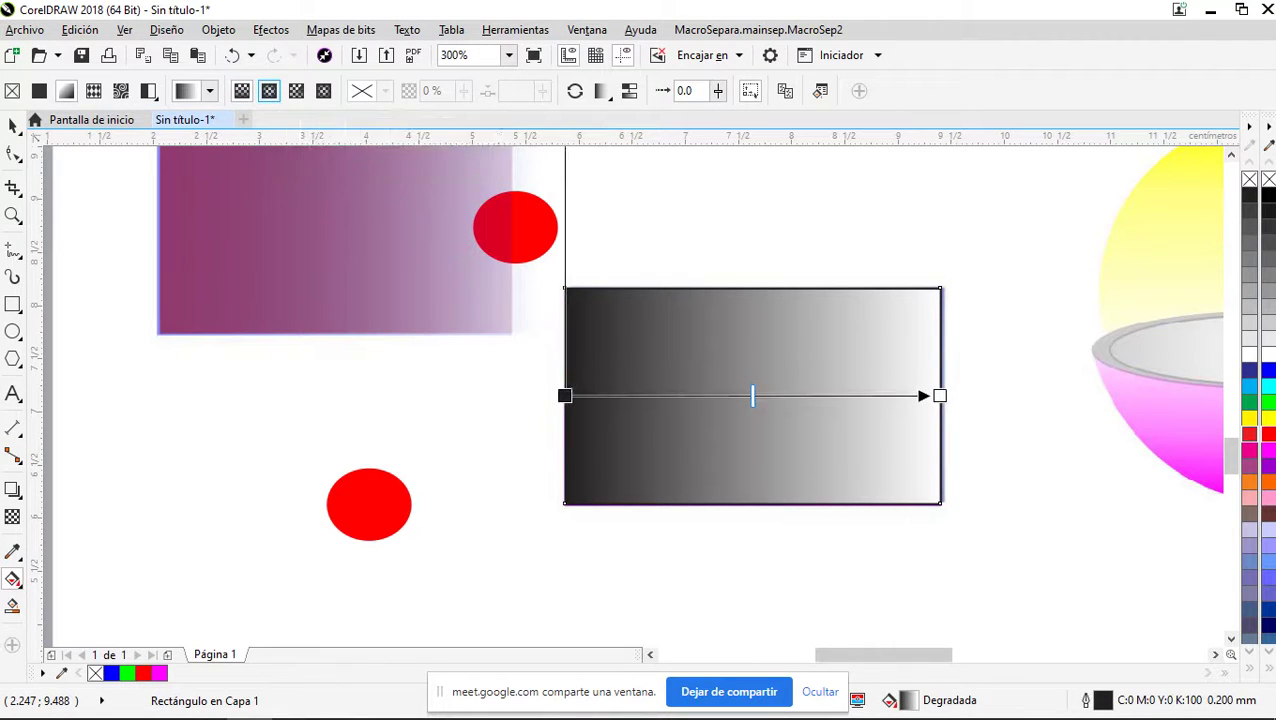
pyautogui.click(269, 91)
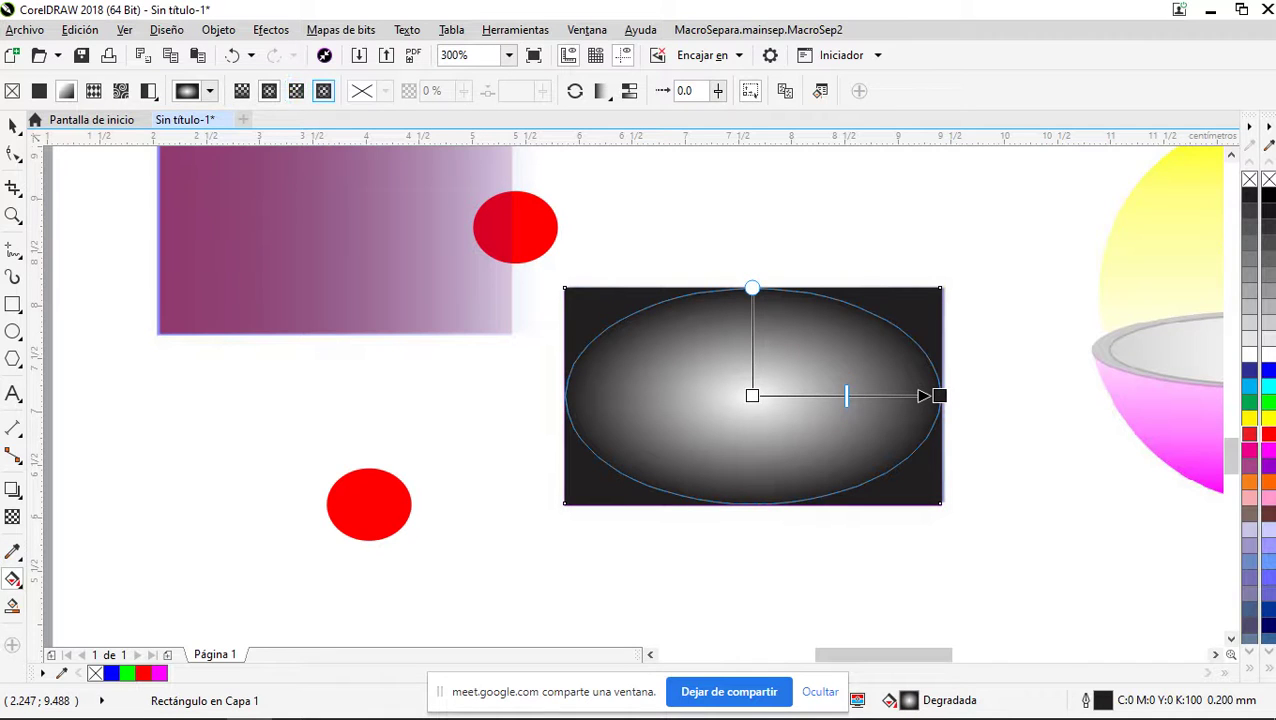
pyautogui.click(323, 91)
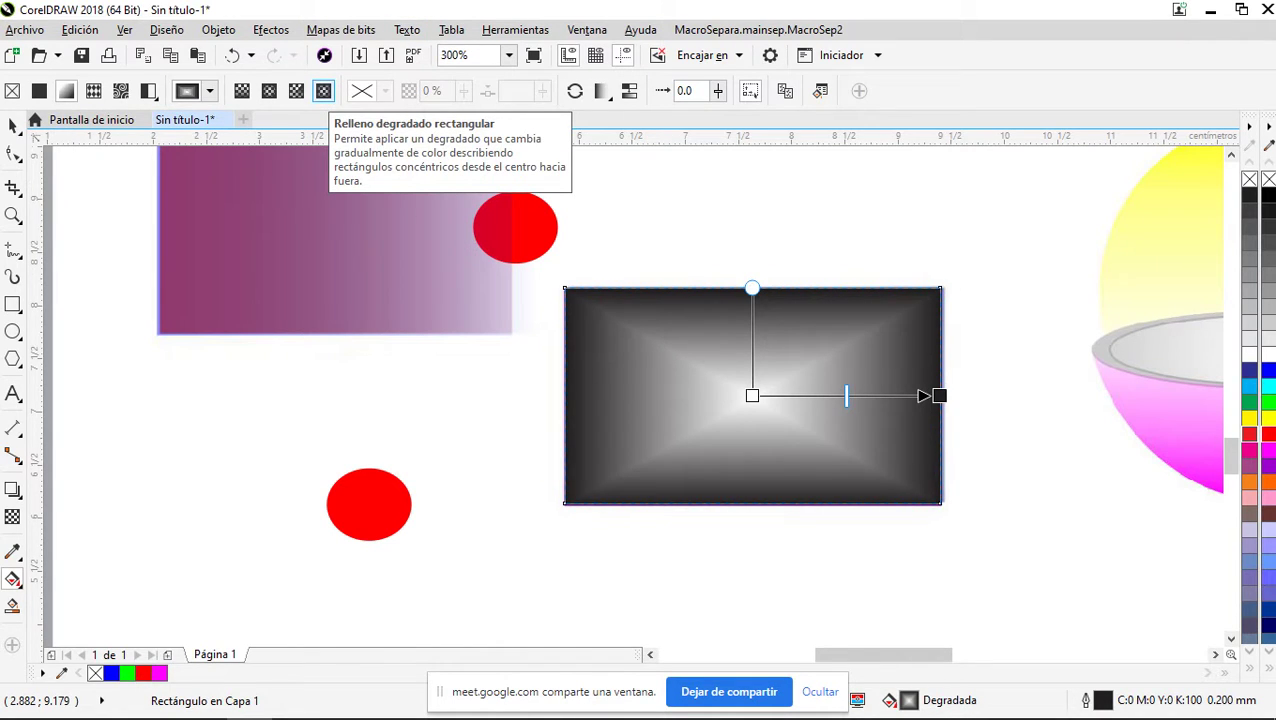
pyautogui.click(281, 406)
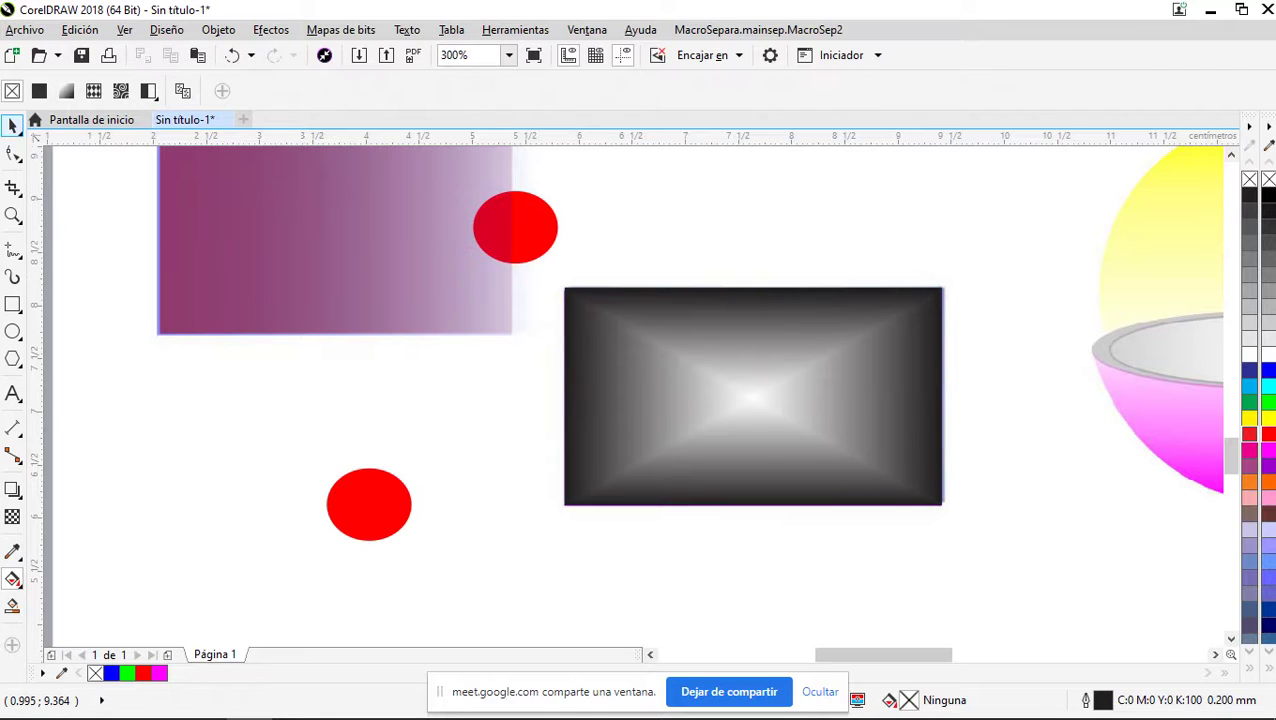
# Move the gray gradient rectangle aside to expose the shape beneath, and place it back over it at about X 7.64, Y 7.12 cm
pyautogui.click(12, 126)
pyautogui.moveTo(753, 396); pyautogui.dragTo(609, 509)
pyautogui.moveTo(860, 228); pyautogui.dragTo(821, 291)
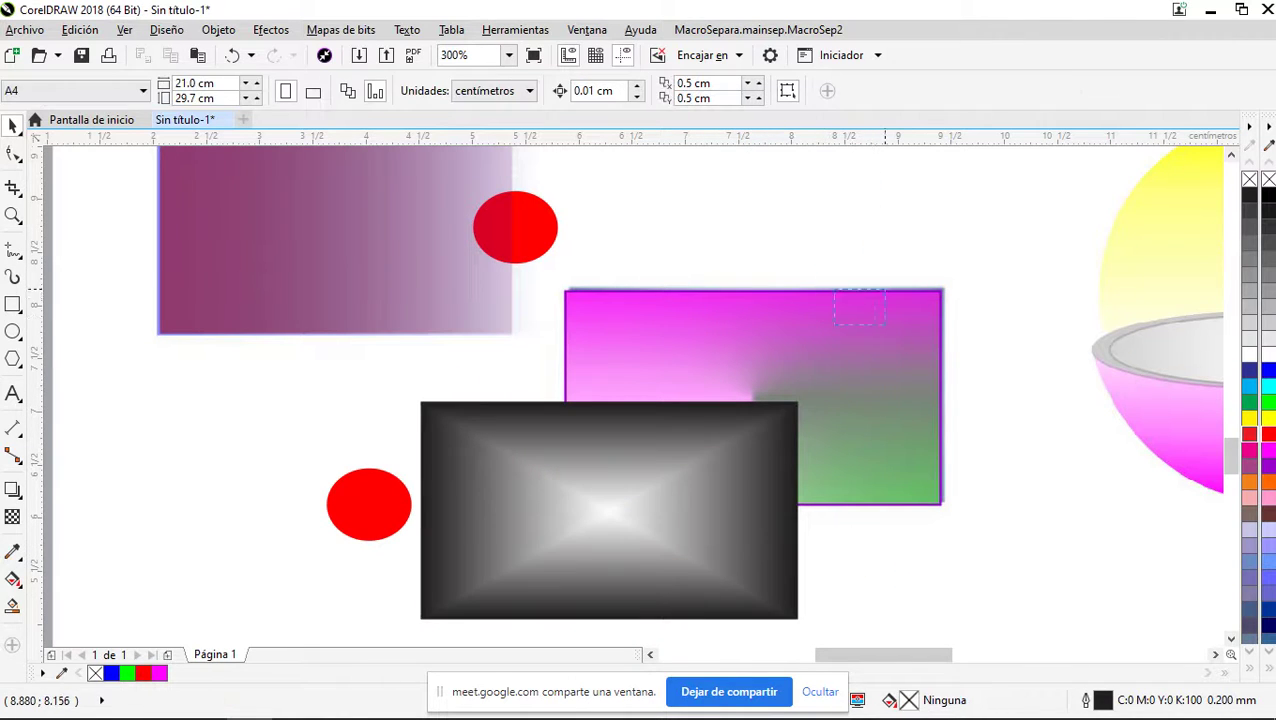
pyautogui.moveTo(739, 364)
pyautogui.mouseDown()
pyautogui.moveTo(750, 352)
pyautogui.moveTo(741, 364)
pyautogui.mouseUp()
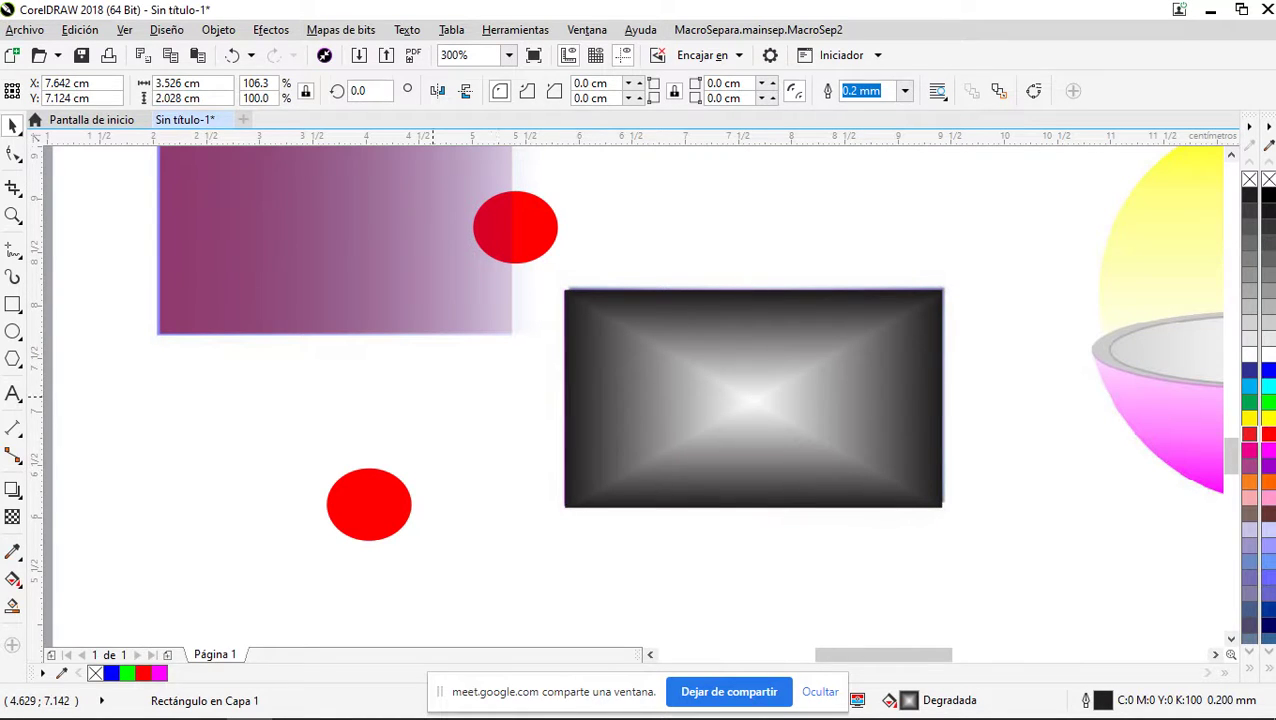
pyautogui.press('Escape')
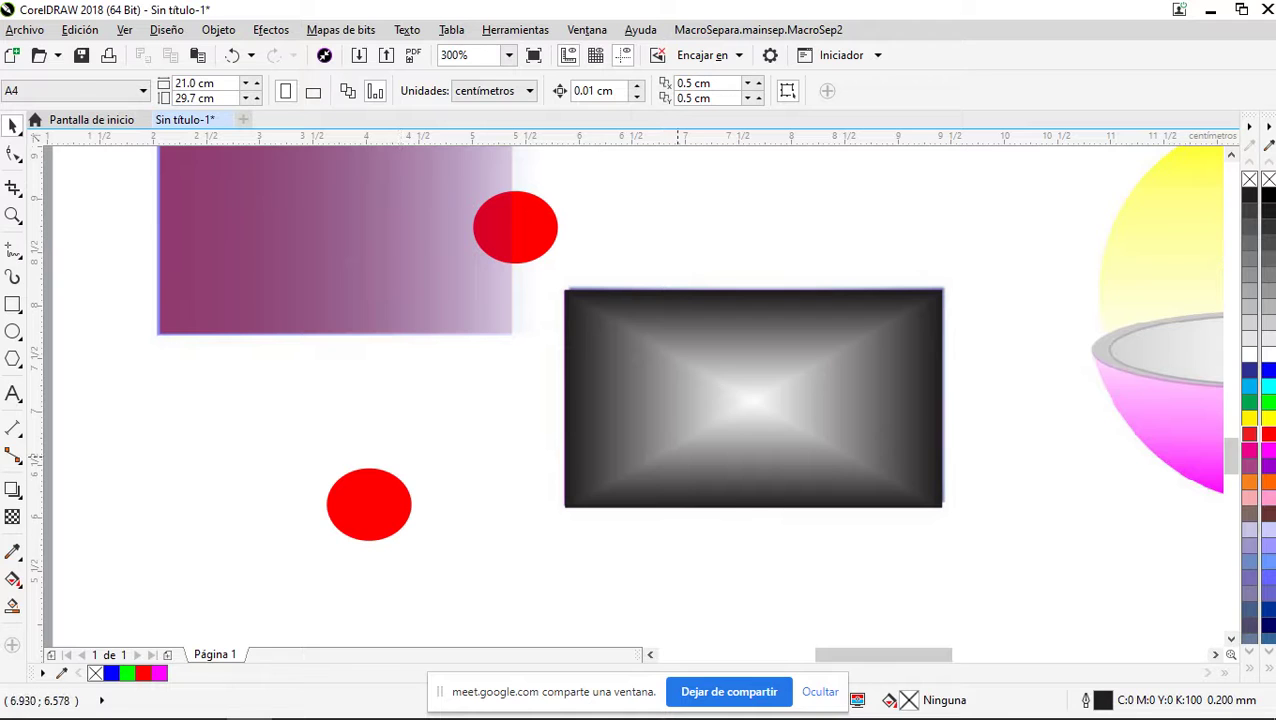
# Fill the gray gradient rectangle with magenta #FF00FF and apply a rectangular gradient fading to white at its center
pyautogui.click(678, 457)
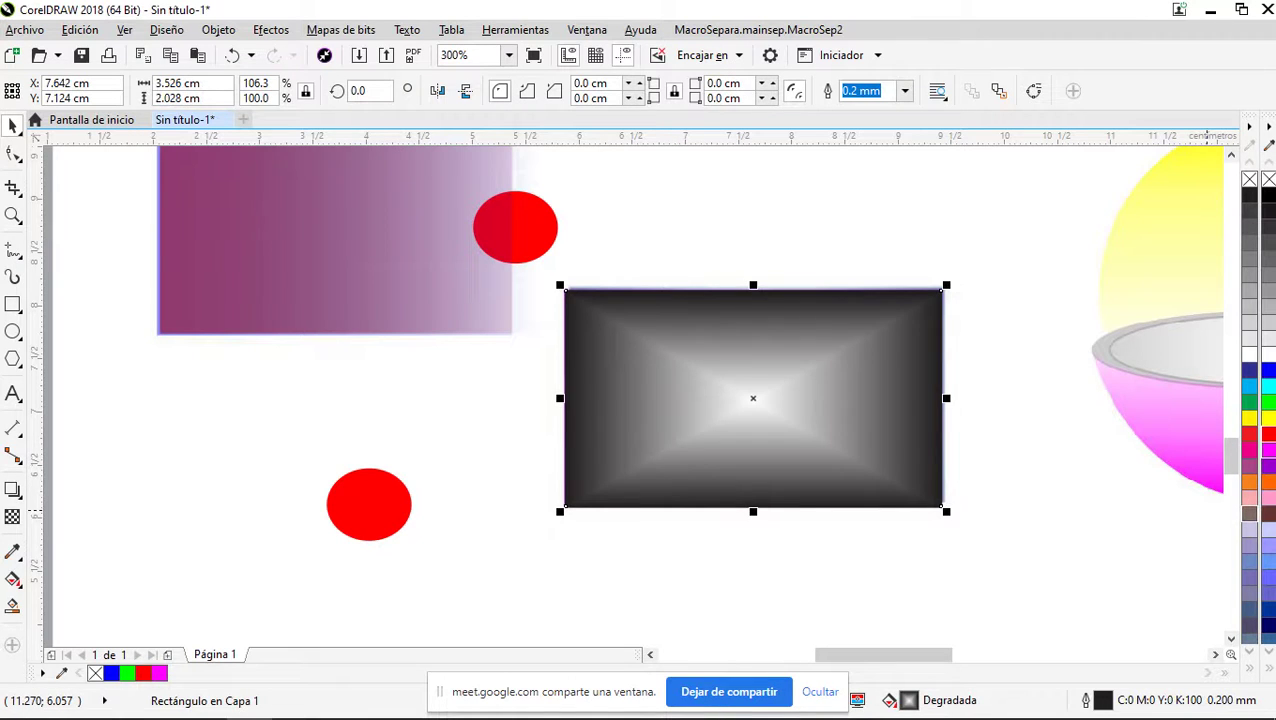
pyautogui.click(1266, 466)
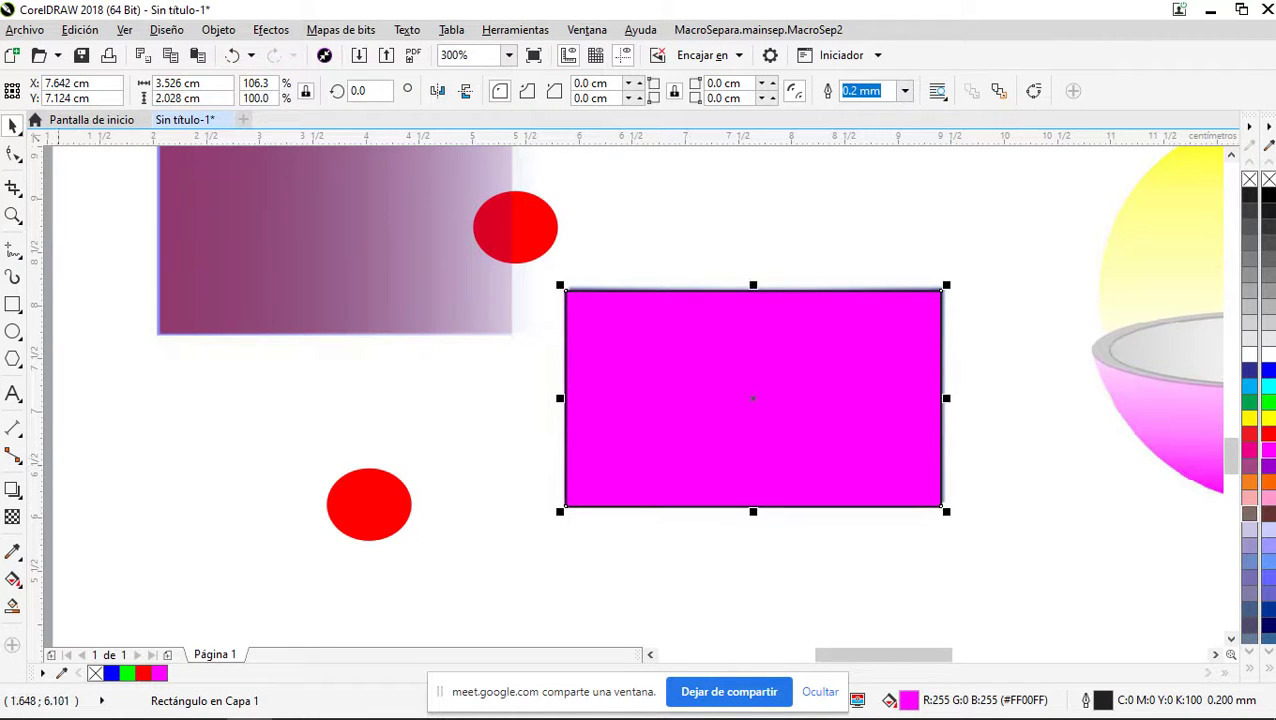
pyautogui.click(12, 579)
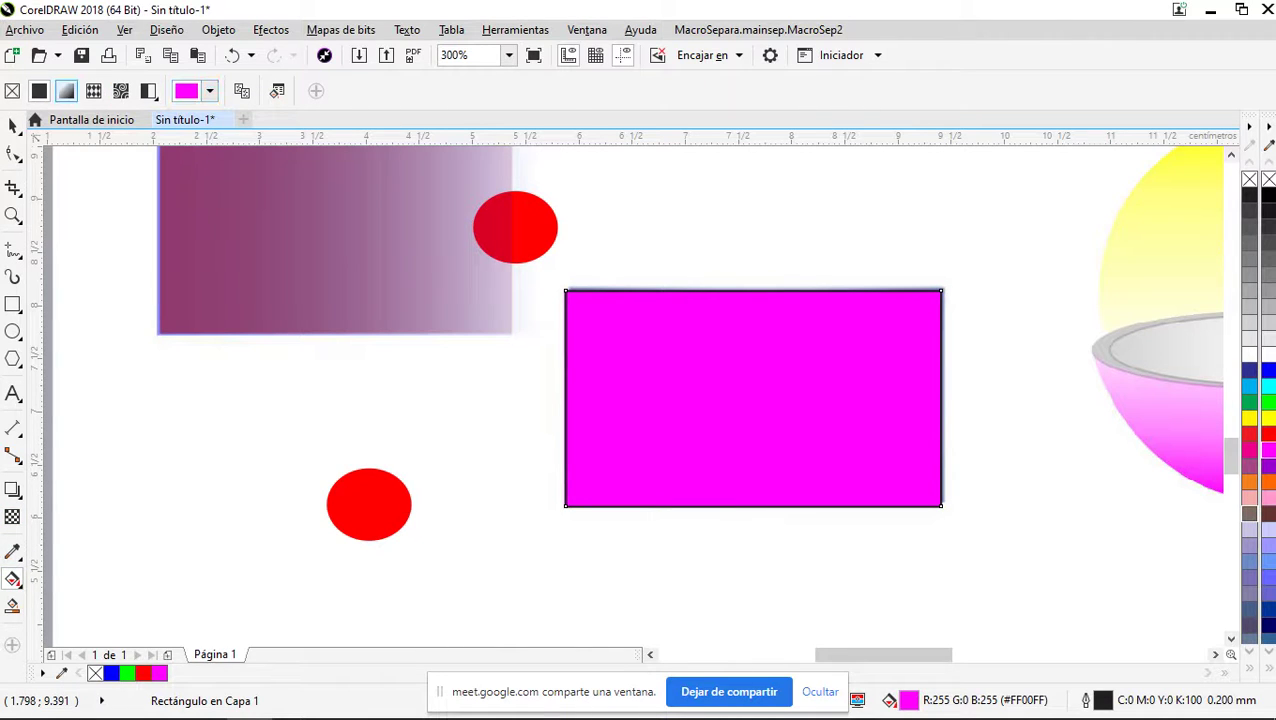
pyautogui.click(66, 91)
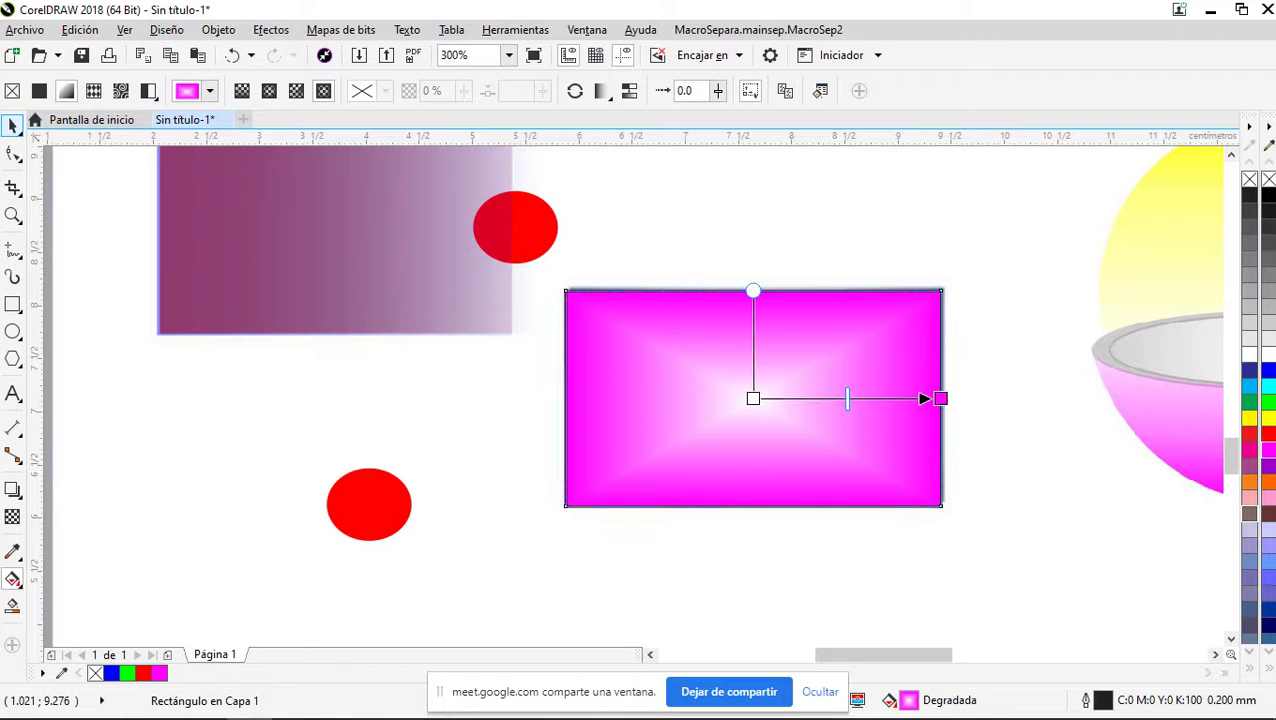
pyautogui.click(12, 126)
pyautogui.click(144, 424)
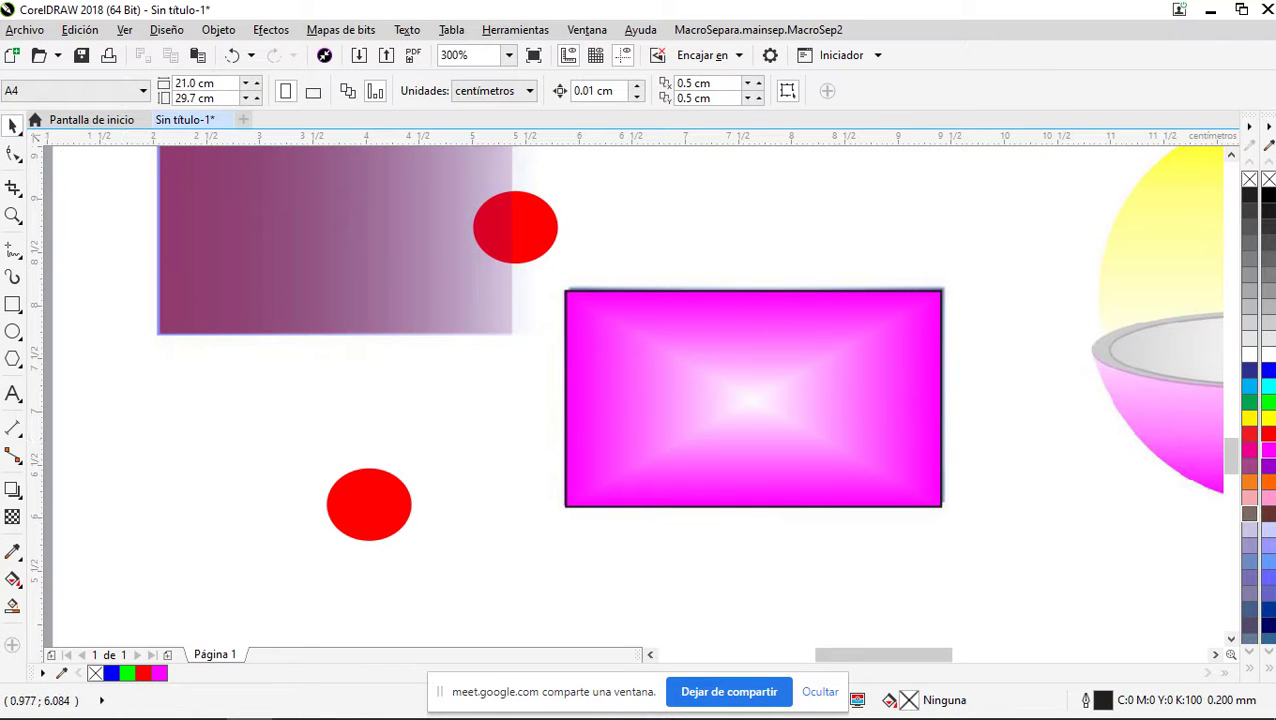
# Give the magenta gradient rectangle a magenta #FF00FF outline, and nudge it 0.01 cm up and 0.01 cm right
pyautogui.click(715, 427)
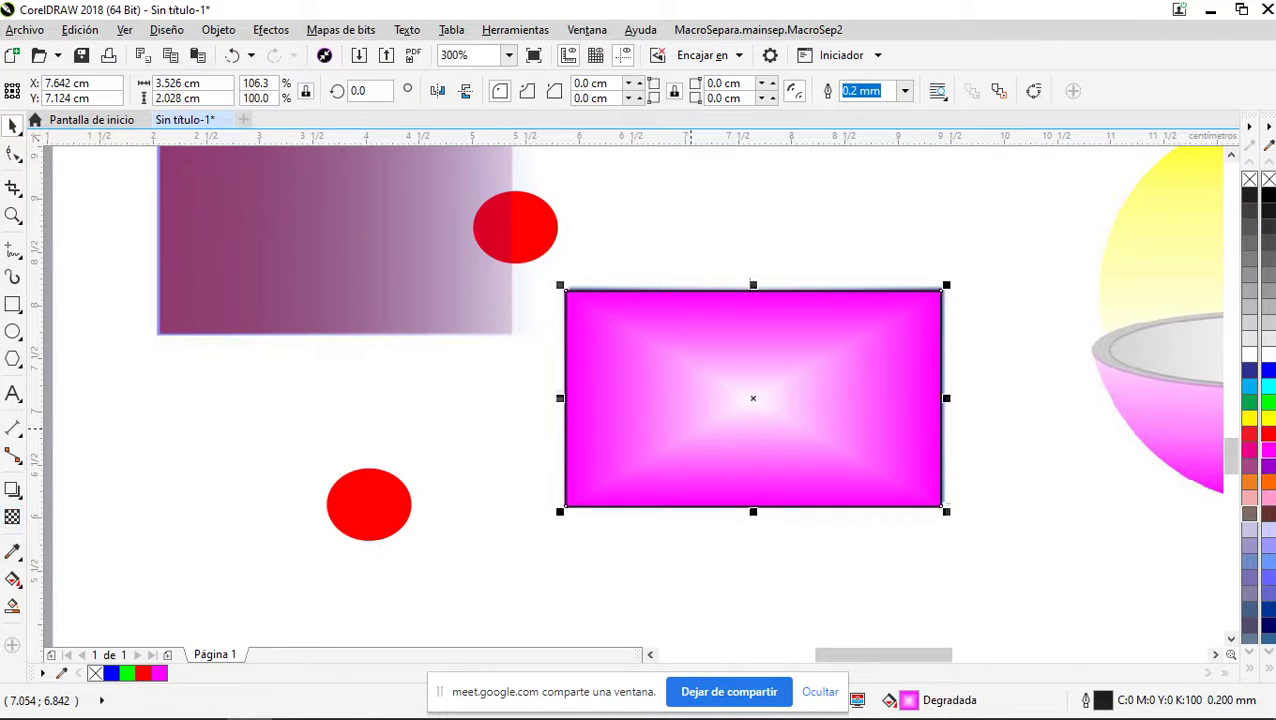
pyautogui.rightClick(1249, 449)
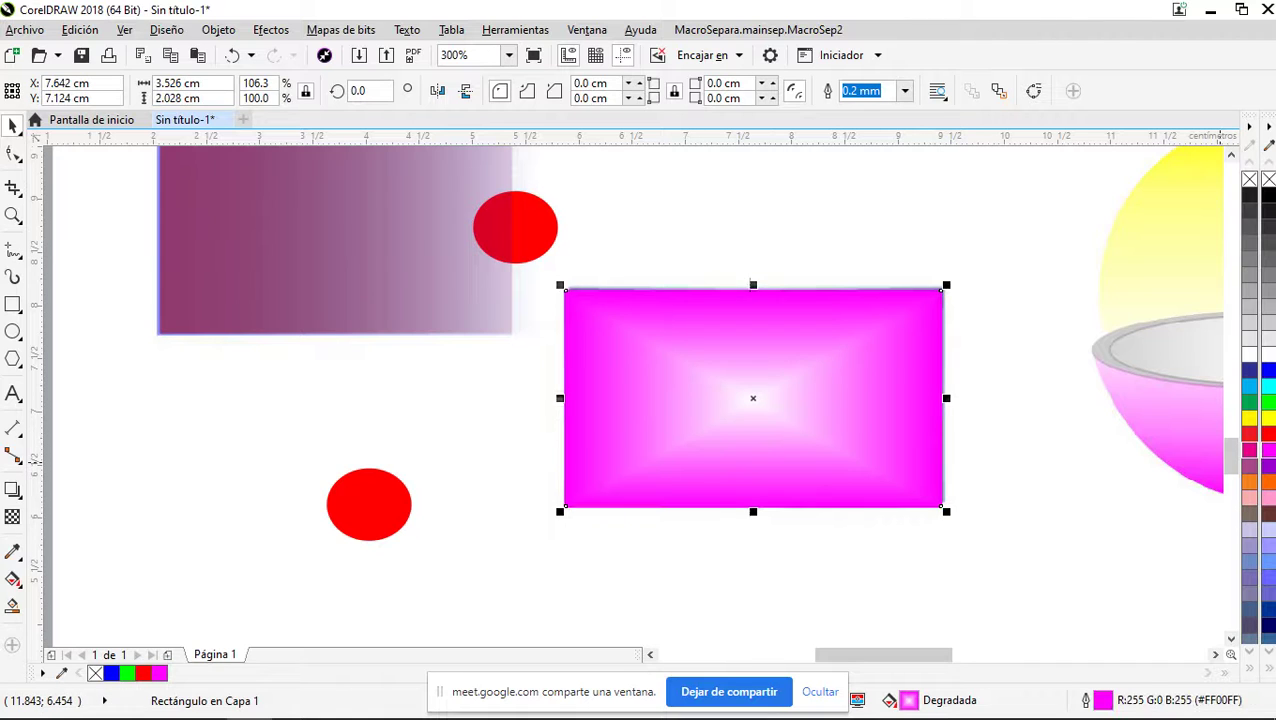
pyautogui.click(486, 505)
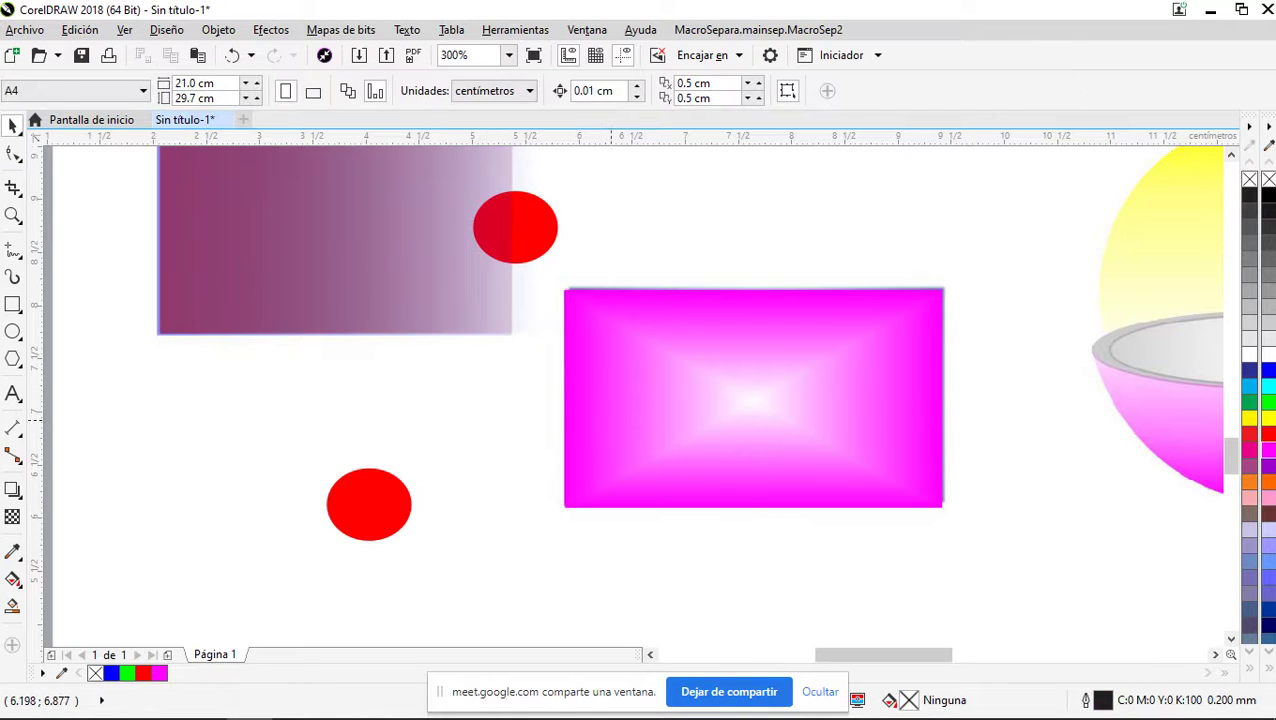
pyautogui.click(611, 419)
pyautogui.press('Up')
pyautogui.press('Right')
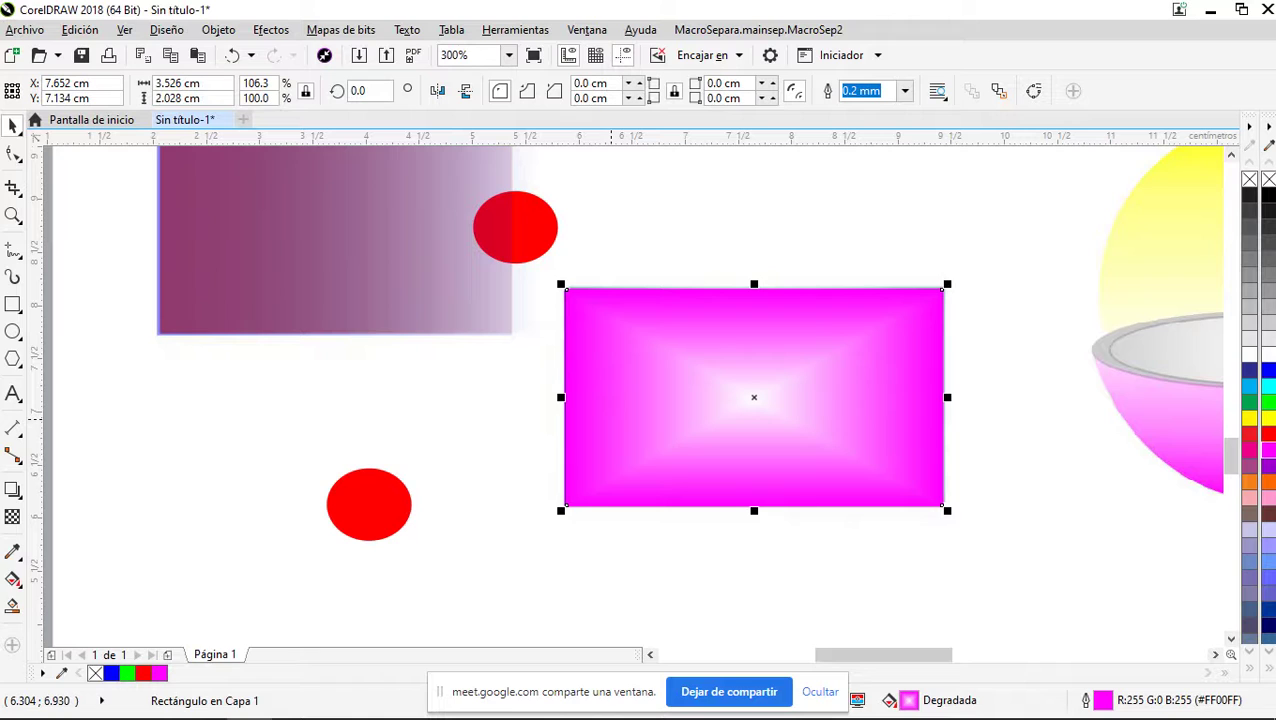
pyautogui.click(493, 451)
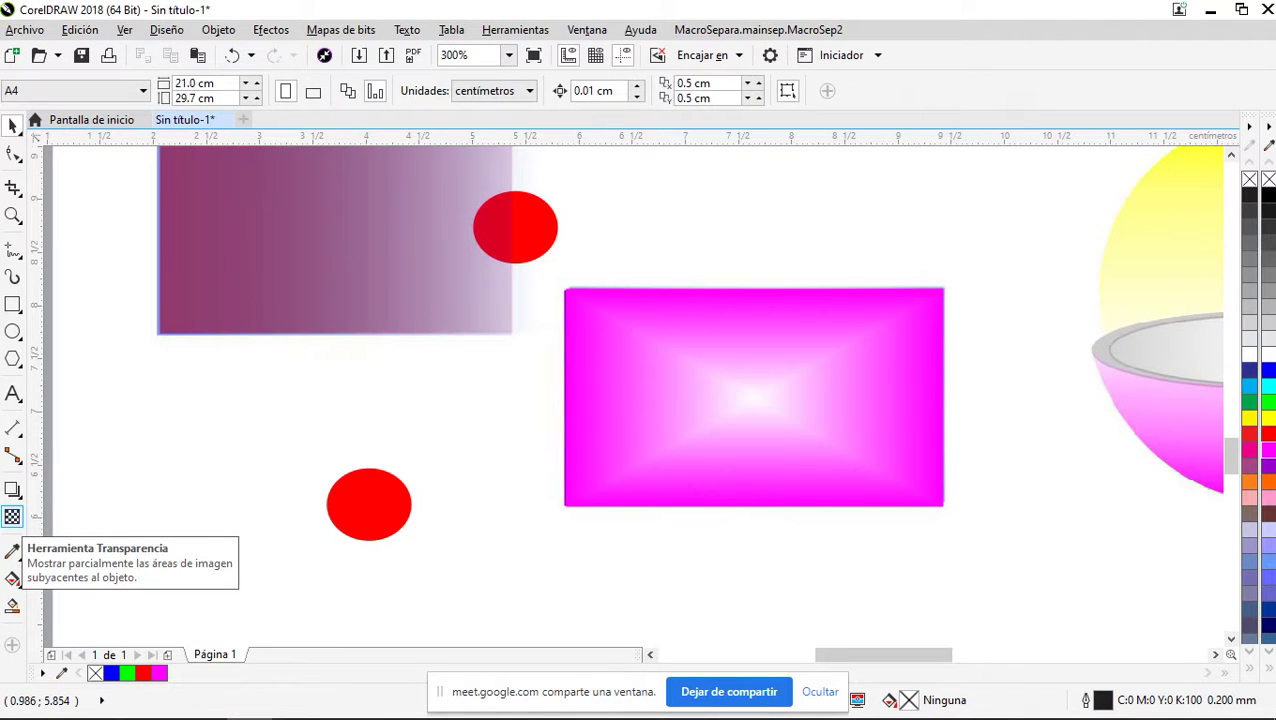
# Apply a linear transparency to the magenta rectangle, running from just above its center to just below its lower edge
pyautogui.click(12, 516)
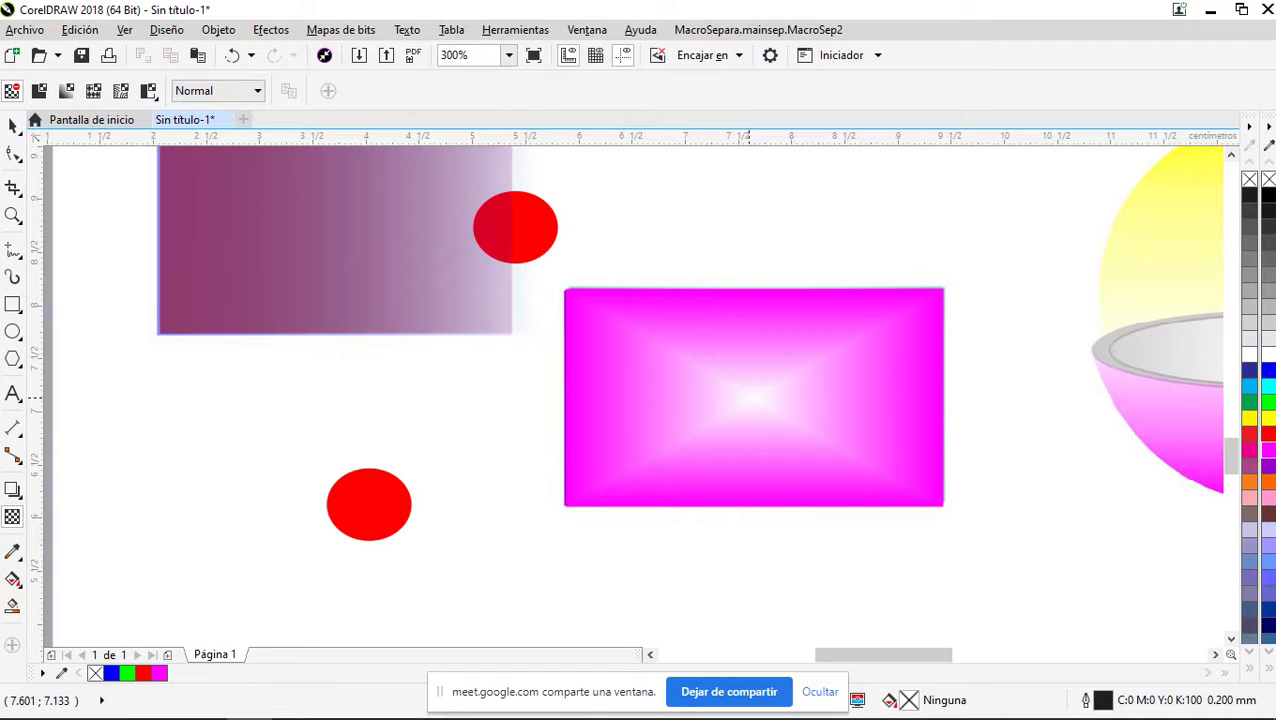
pyautogui.click(748, 398)
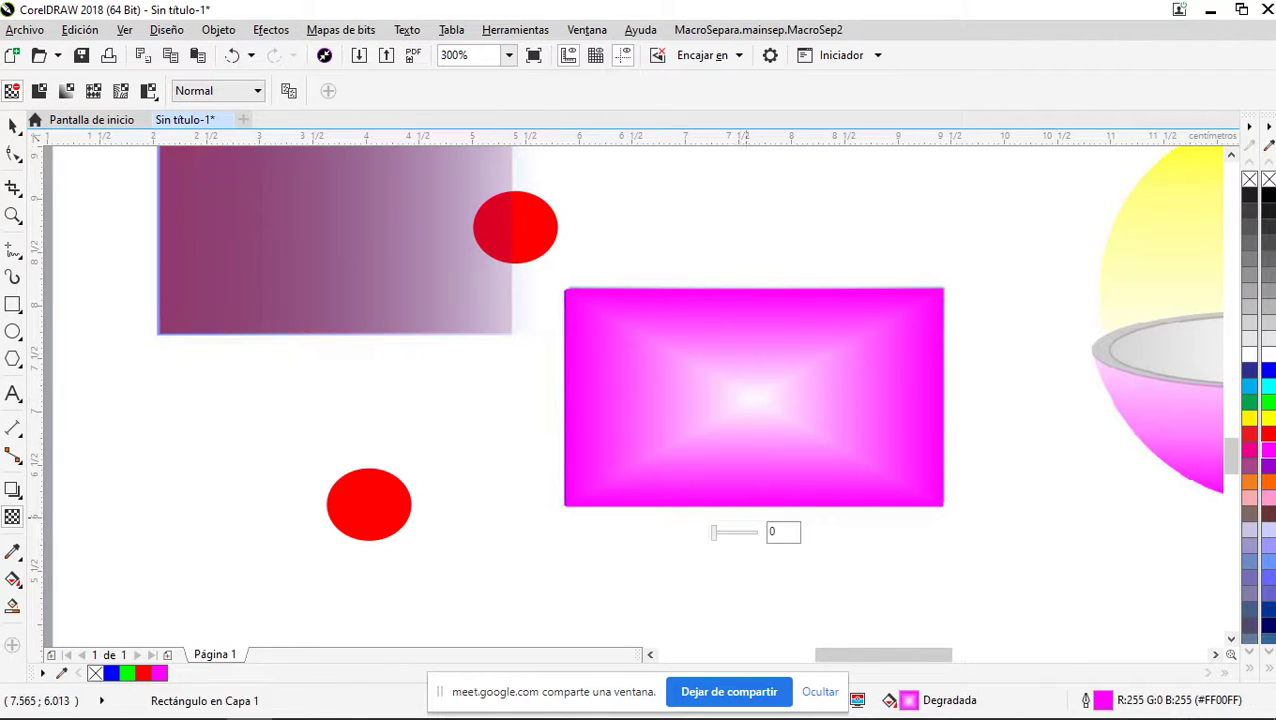
pyautogui.moveTo(752, 398); pyautogui.dragTo(758, 530)
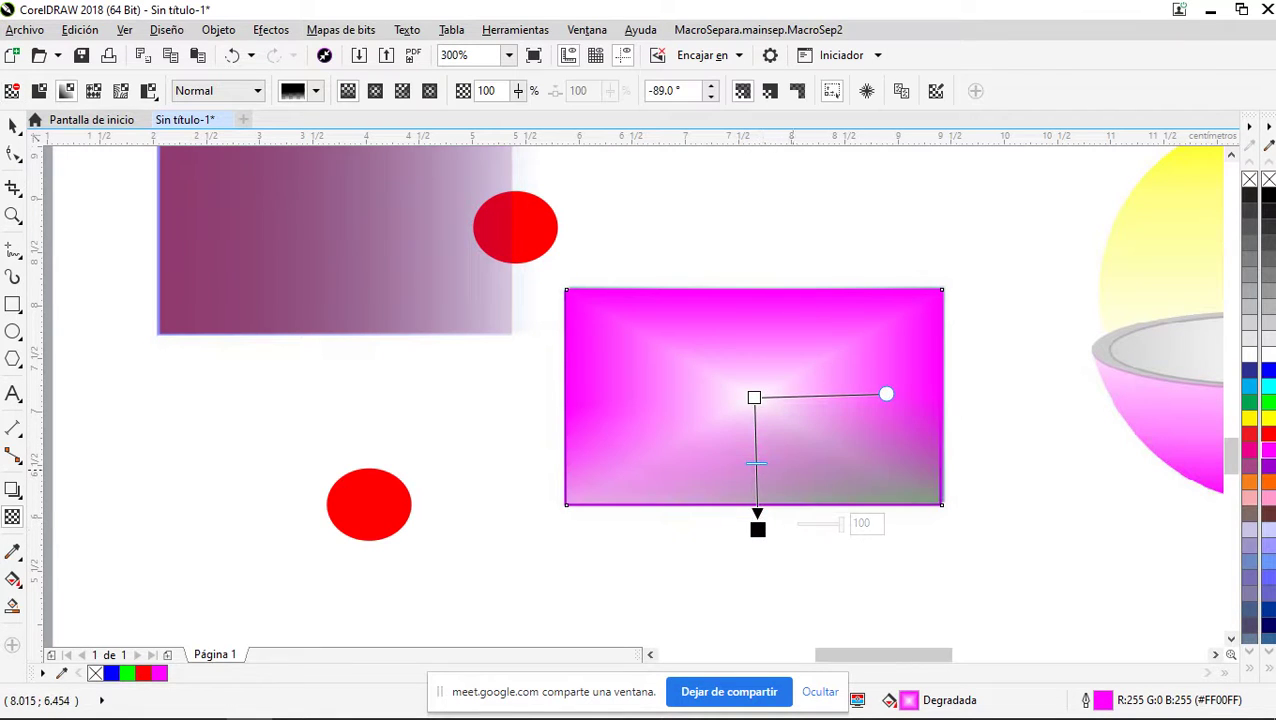
pyautogui.moveTo(754, 397); pyautogui.dragTo(754, 363)
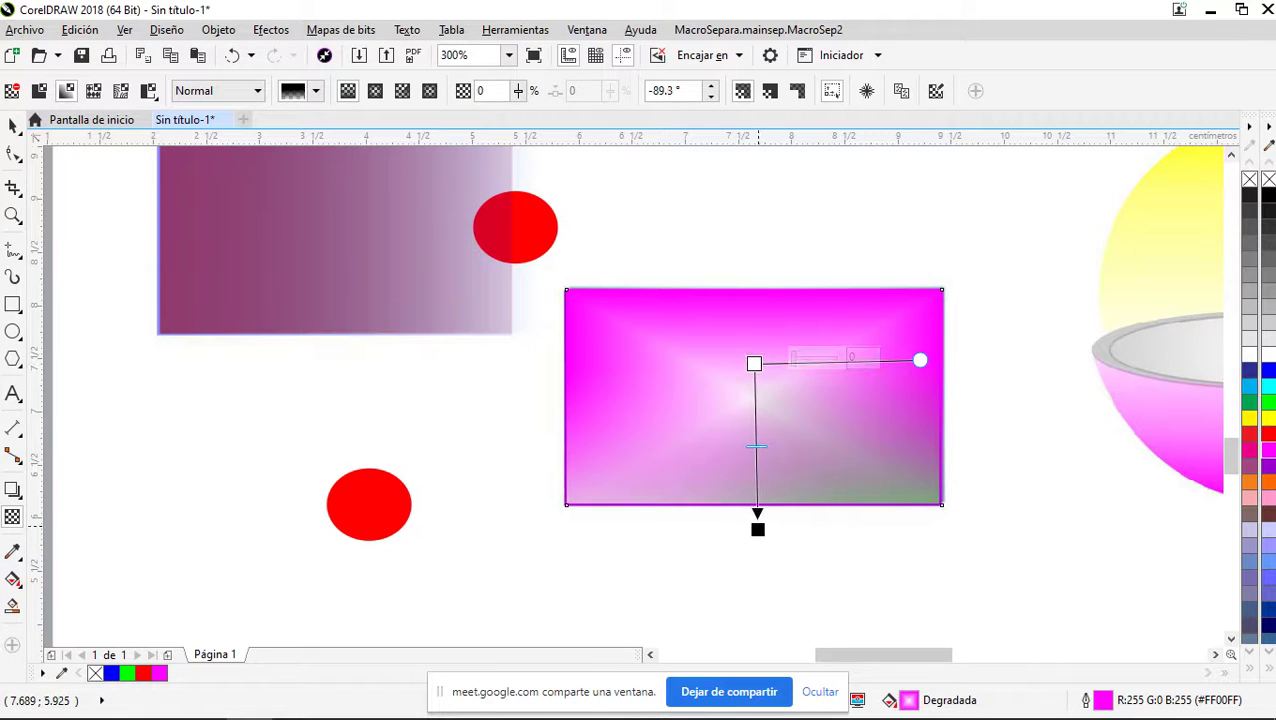
# Slant the magenta rectangle's transparency toward its lower right corner, with the start node at 43 % transparency
pyautogui.moveTo(757, 529); pyautogui.dragTo(832, 530)
pyautogui.moveTo(754, 363)
pyautogui.mouseDown()
pyautogui.moveTo(714, 354)
pyautogui.moveTo(769, 343)
pyautogui.mouseUp()
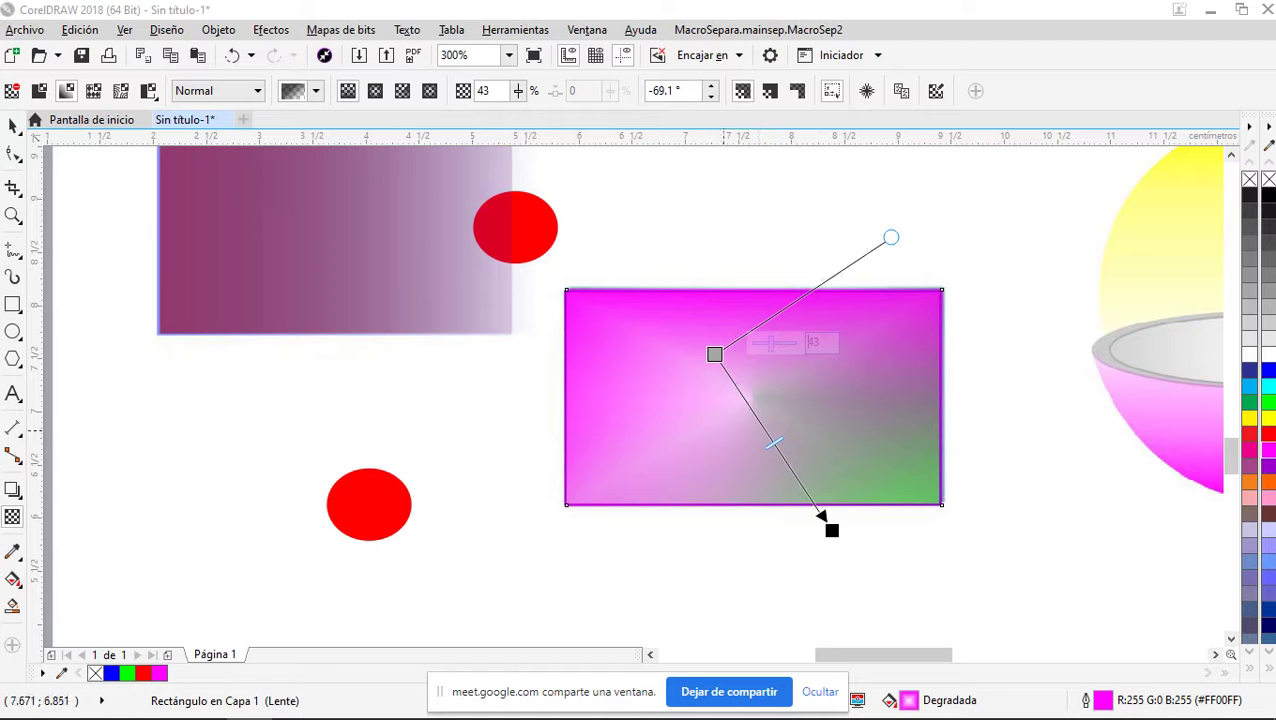
pyautogui.click(12, 124)
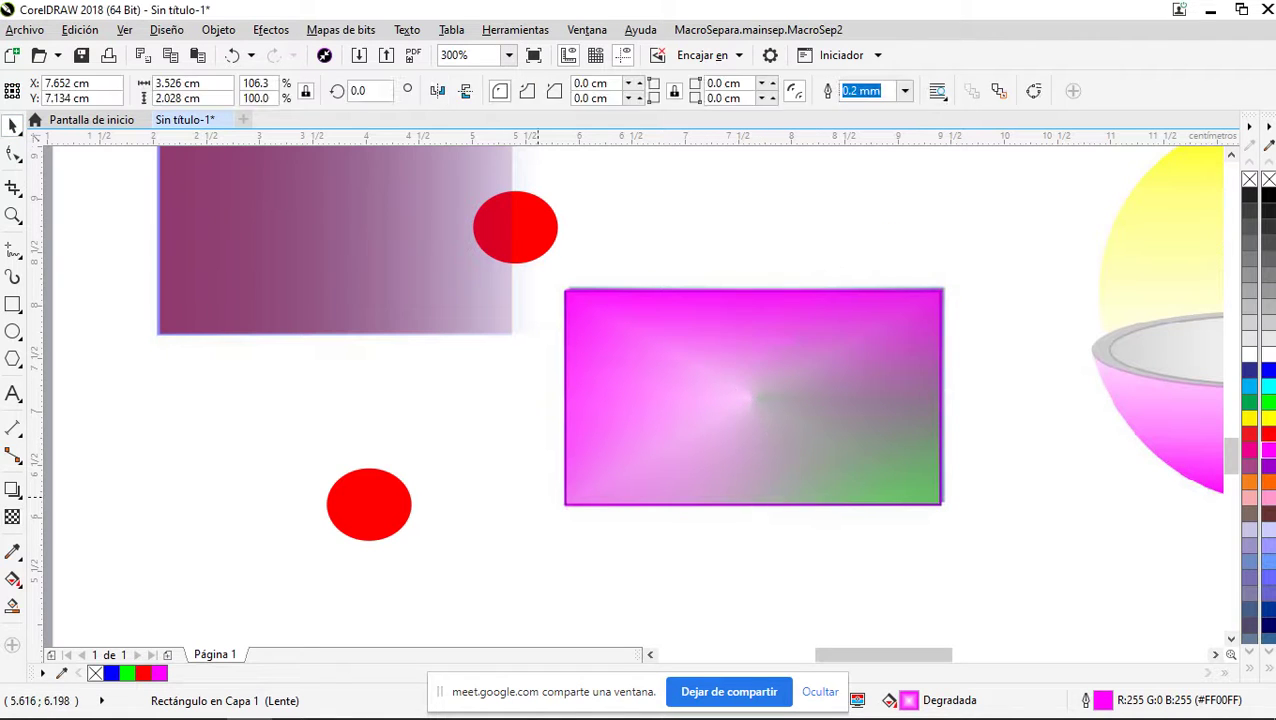
pyautogui.click(538, 497)
# Move the transparent magenta rectangle down to expose the shape beneath, and place it back over that shape
pyautogui.moveTo(716, 430); pyautogui.dragTo(700, 590)
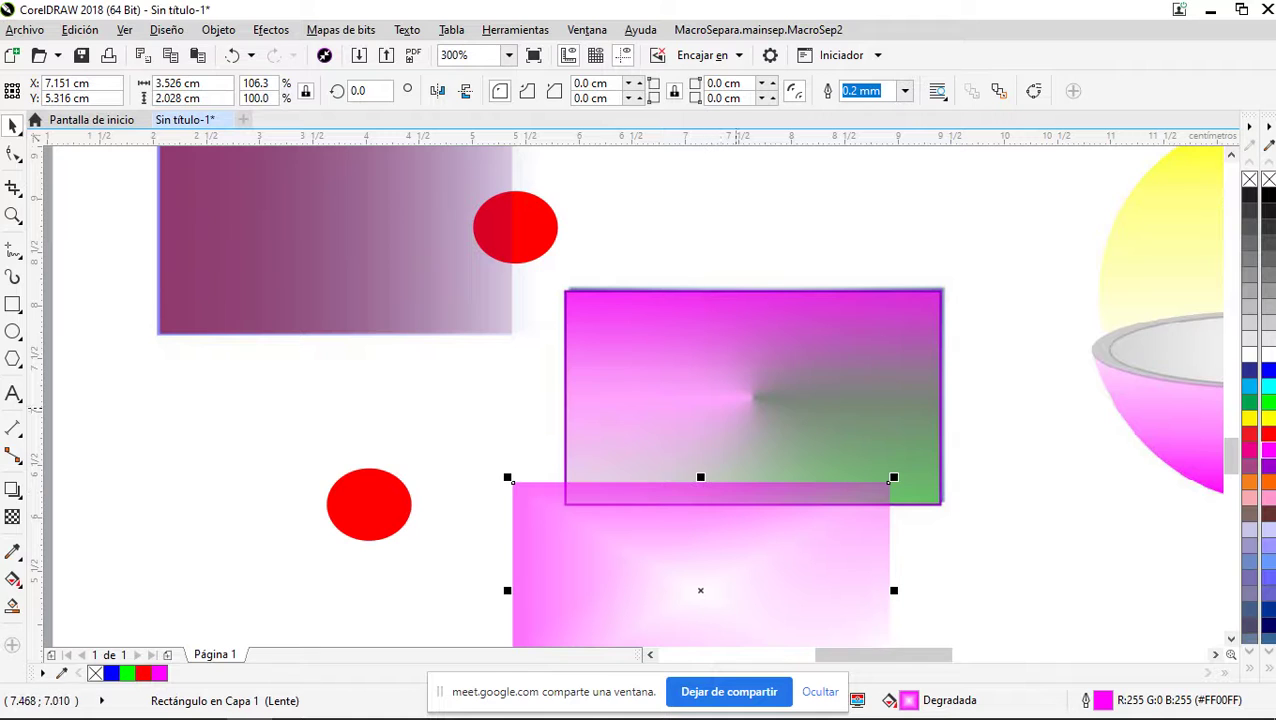
pyautogui.moveTo(703, 590); pyautogui.dragTo(757, 399)
pyautogui.press('Escape')
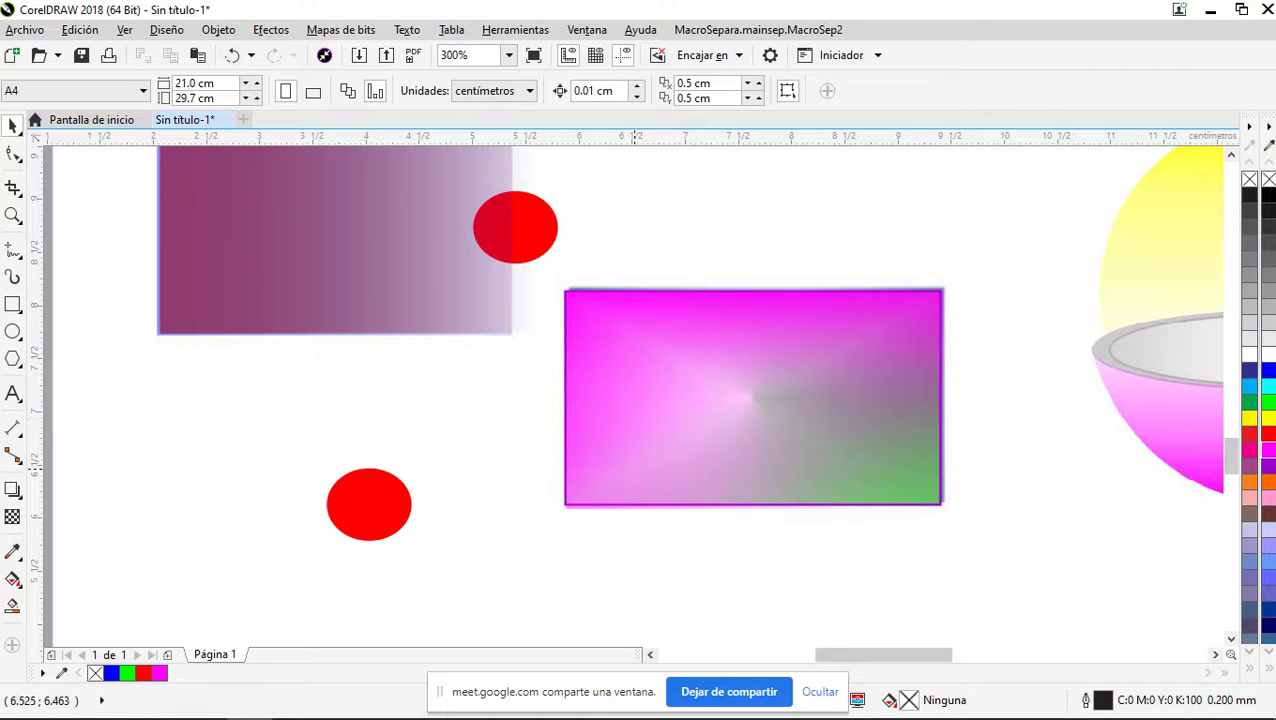
# Move the transparent blue rectangle off the orange one and over the red ellipse, to about X 5.96, Y 8.64 cm
pyautogui.scroll(-2, 370, 390)
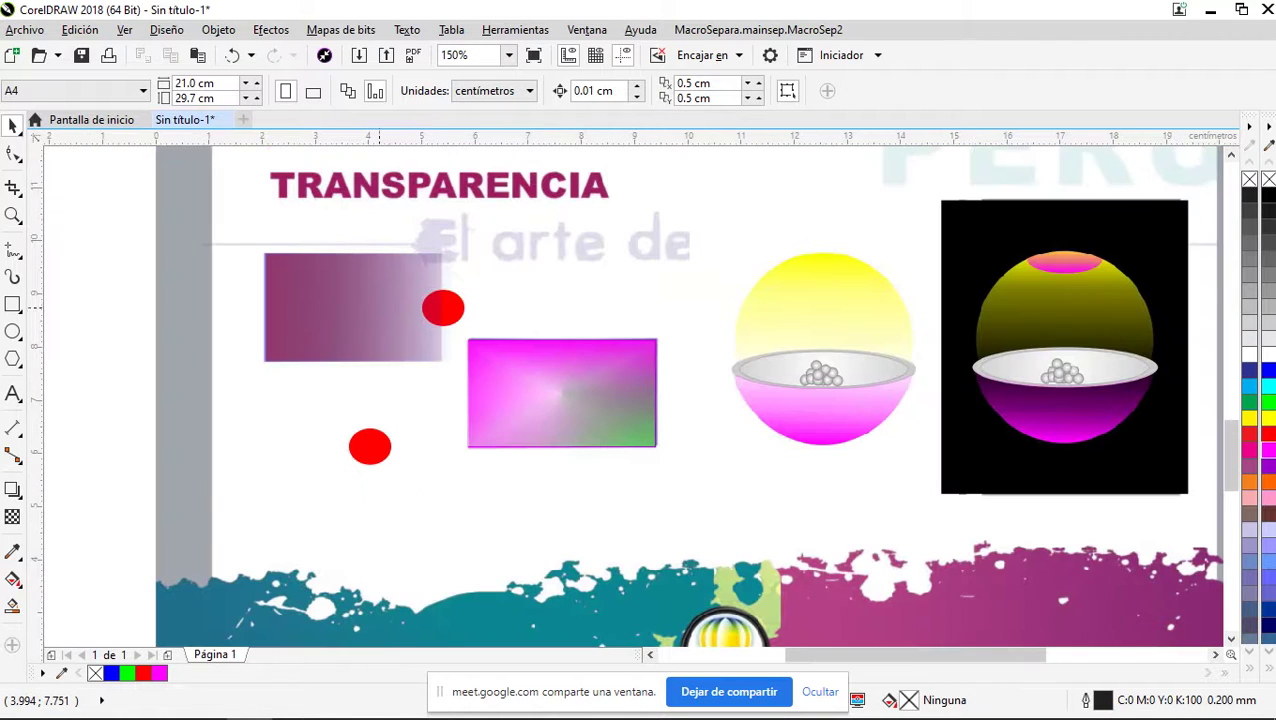
pyautogui.moveTo(323, 300); pyautogui.dragTo(440, 306)
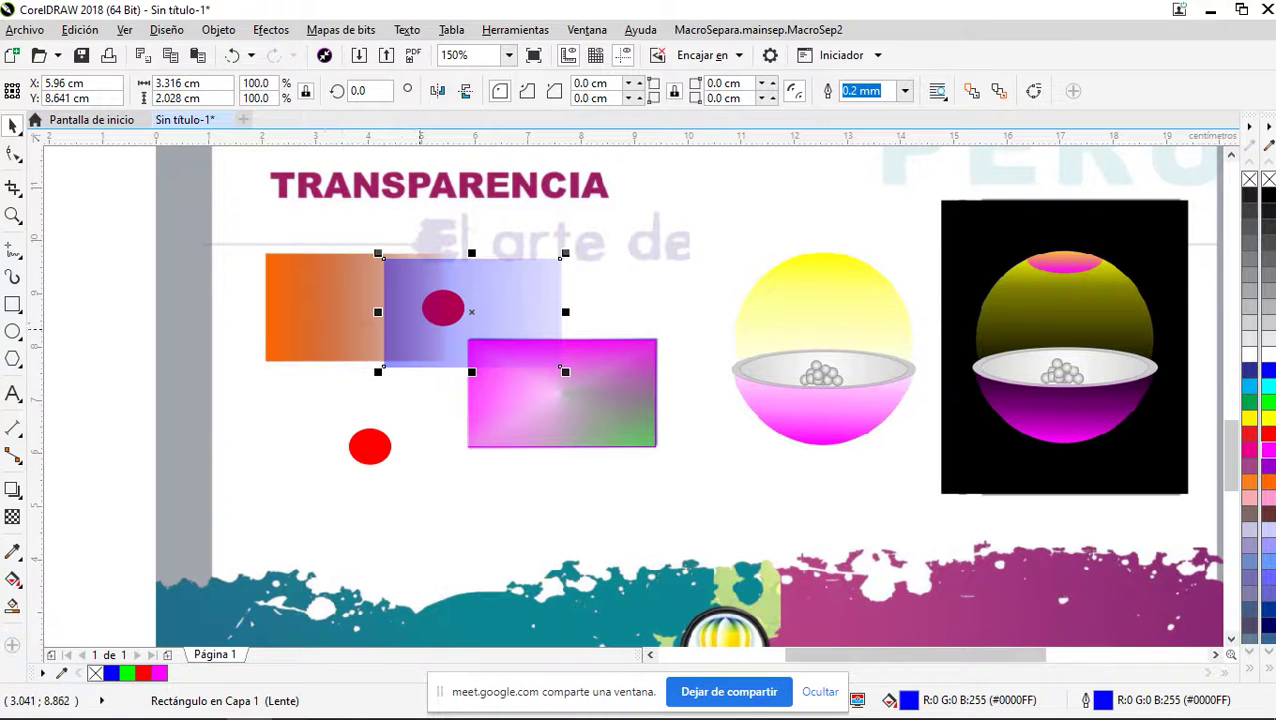
# Move the transparent blue rectangle off the red ellipse and place it directly over the orange gradient rectangle
pyautogui.moveTo(412, 325); pyautogui.dragTo(283, 387)
pyautogui.moveTo(294, 331); pyautogui.dragTo(291, 340)
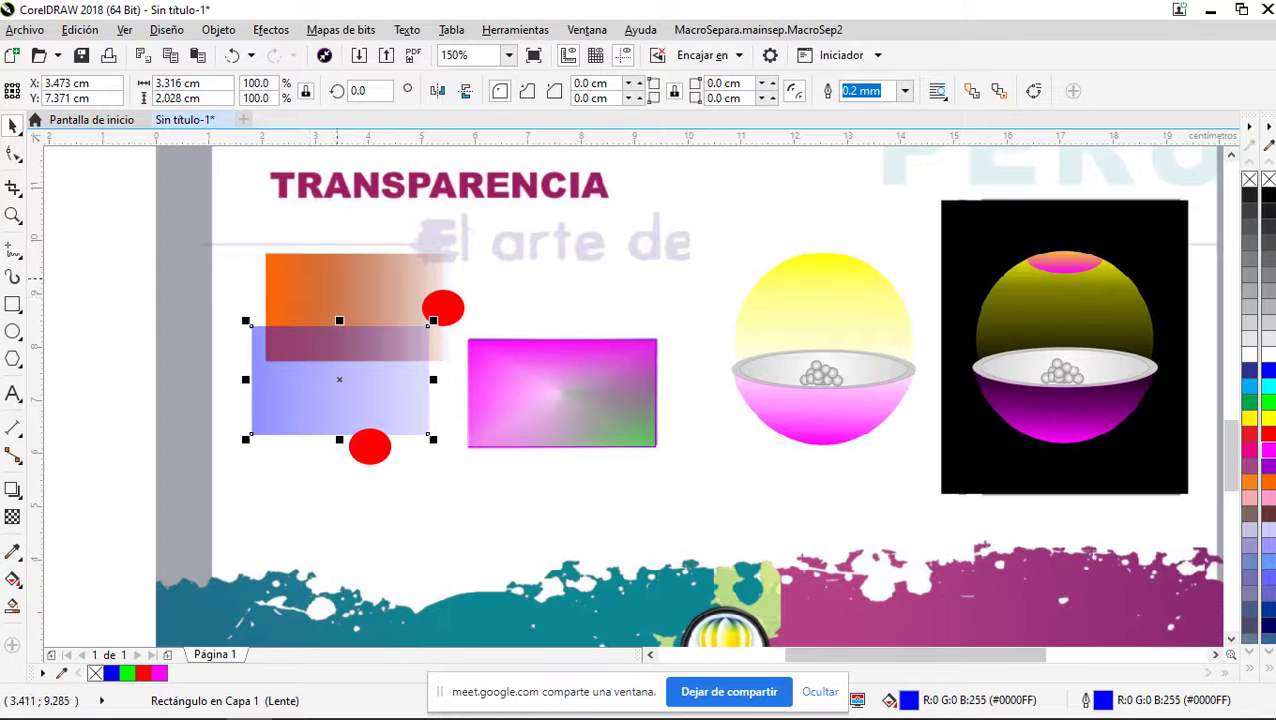
pyautogui.moveTo(341, 384); pyautogui.dragTo(355, 311)
pyautogui.click(559, 414)
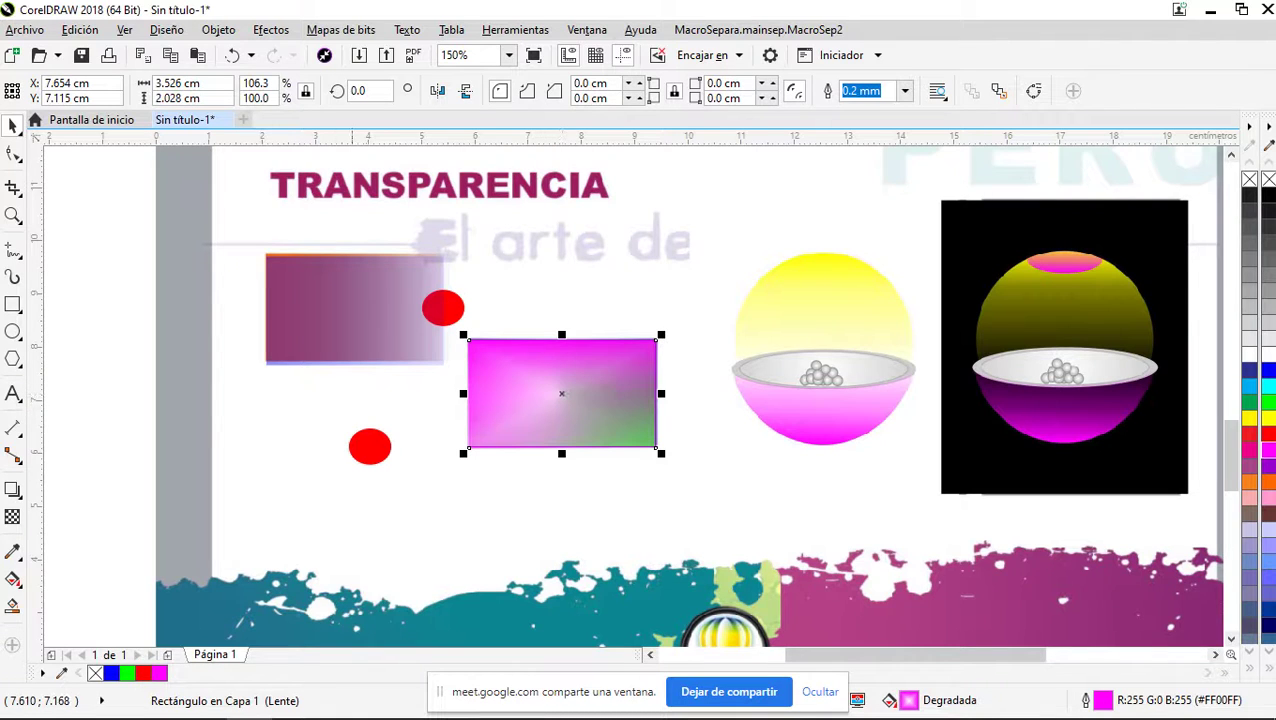
pyautogui.scroll(-1, 313, 336)
pyautogui.click(499, 418)
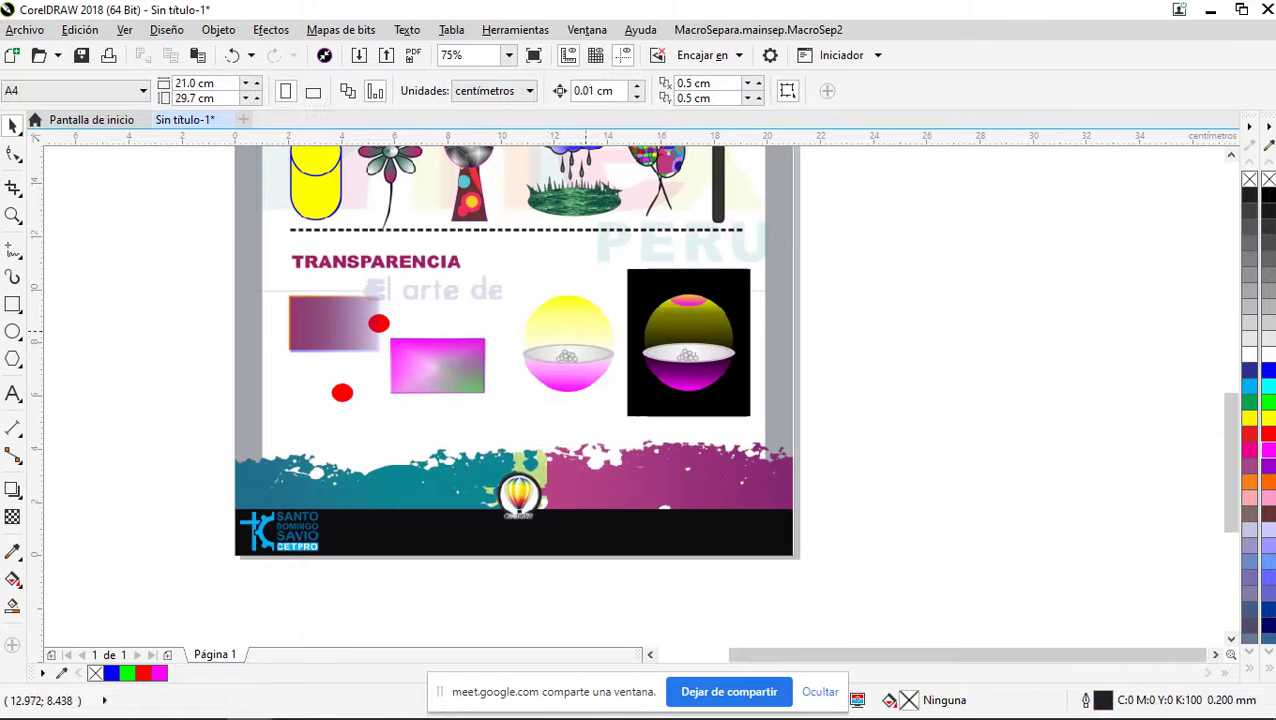
# Draw an ellipse of about 3.47 by 0.55 cm over the bowl rim of the yellow and magenta sphere
pyautogui.scroll(2, 585, 335)
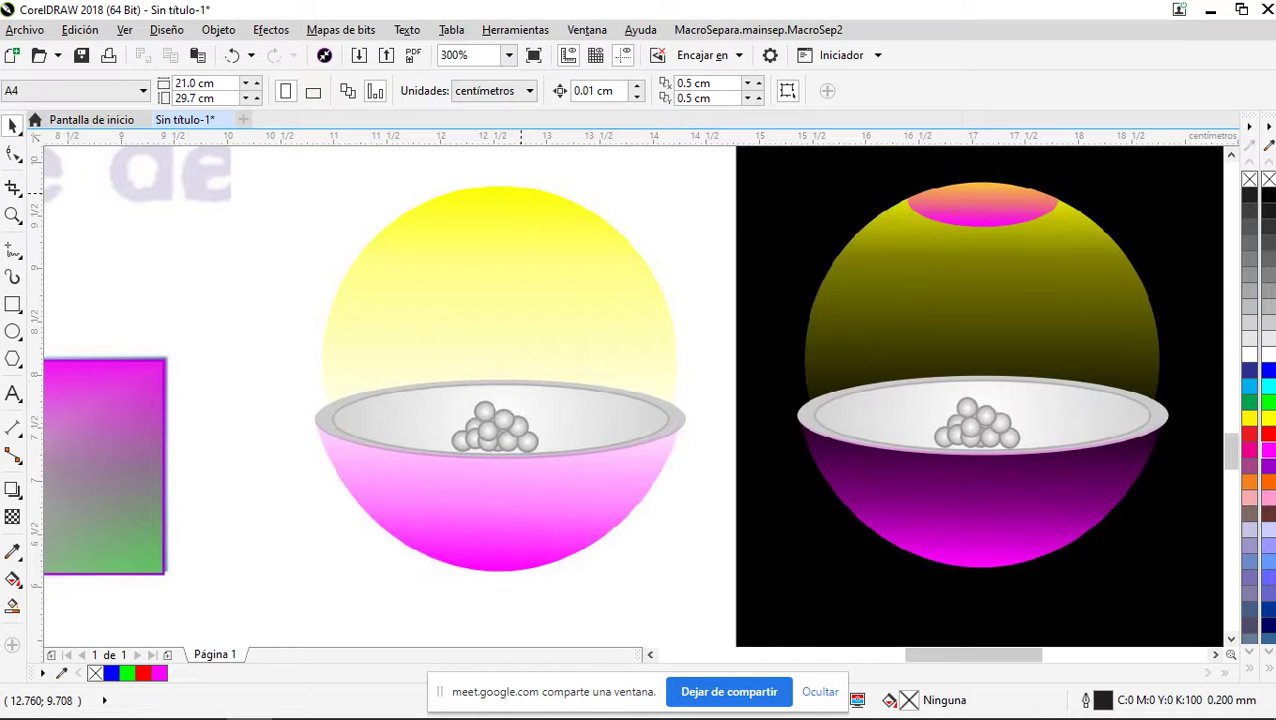
pyautogui.scroll(1, 521, 186)
pyautogui.scroll(-1, 521, 186)
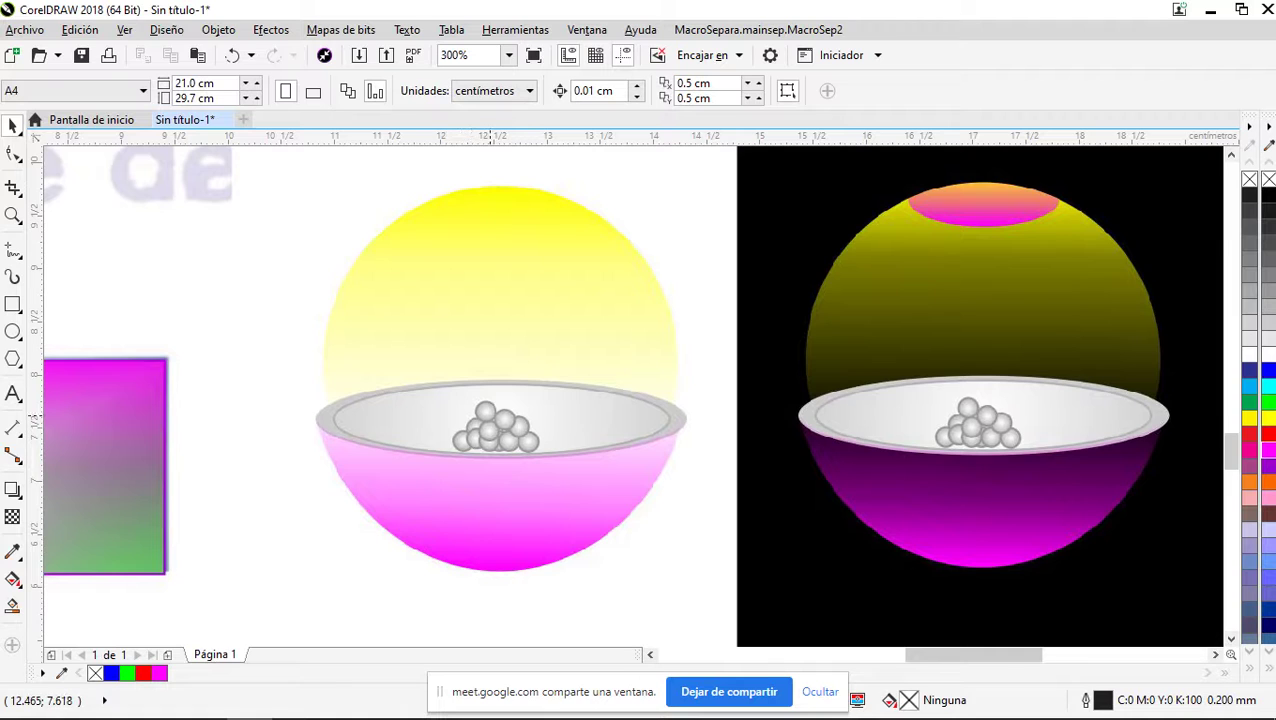
pyautogui.scroll(2, 490, 415)
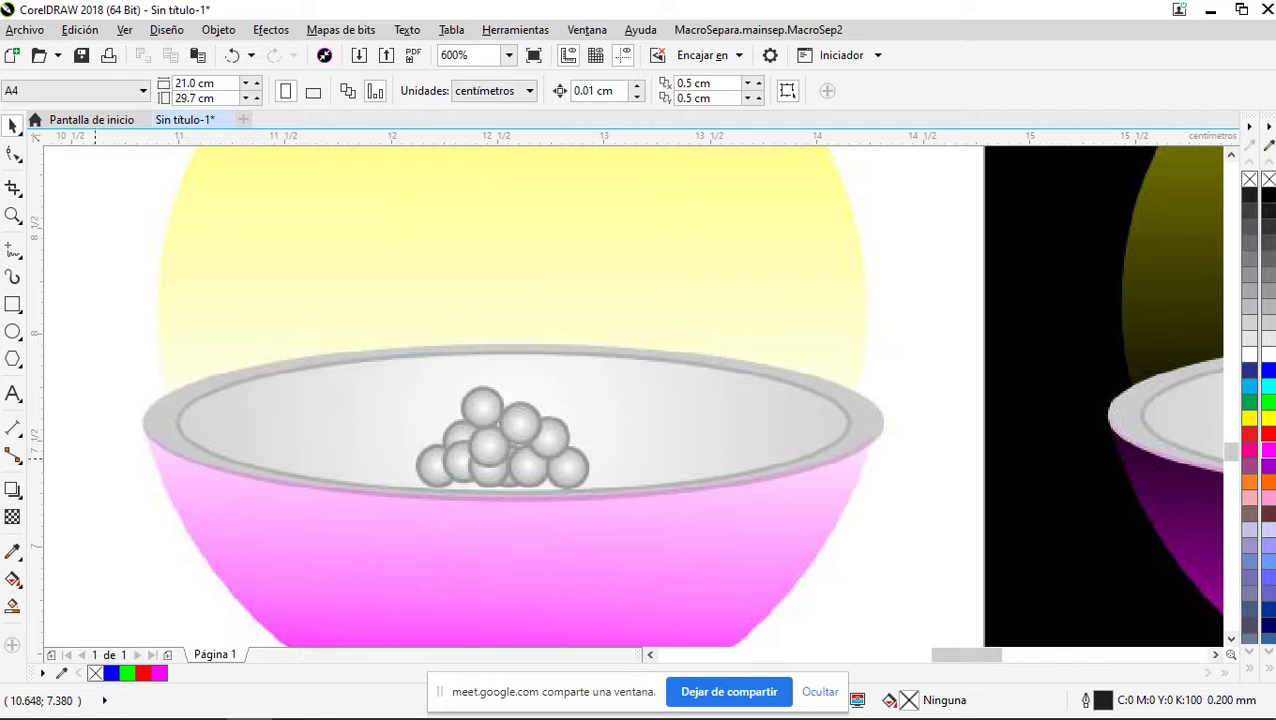
pyautogui.click(13, 331)
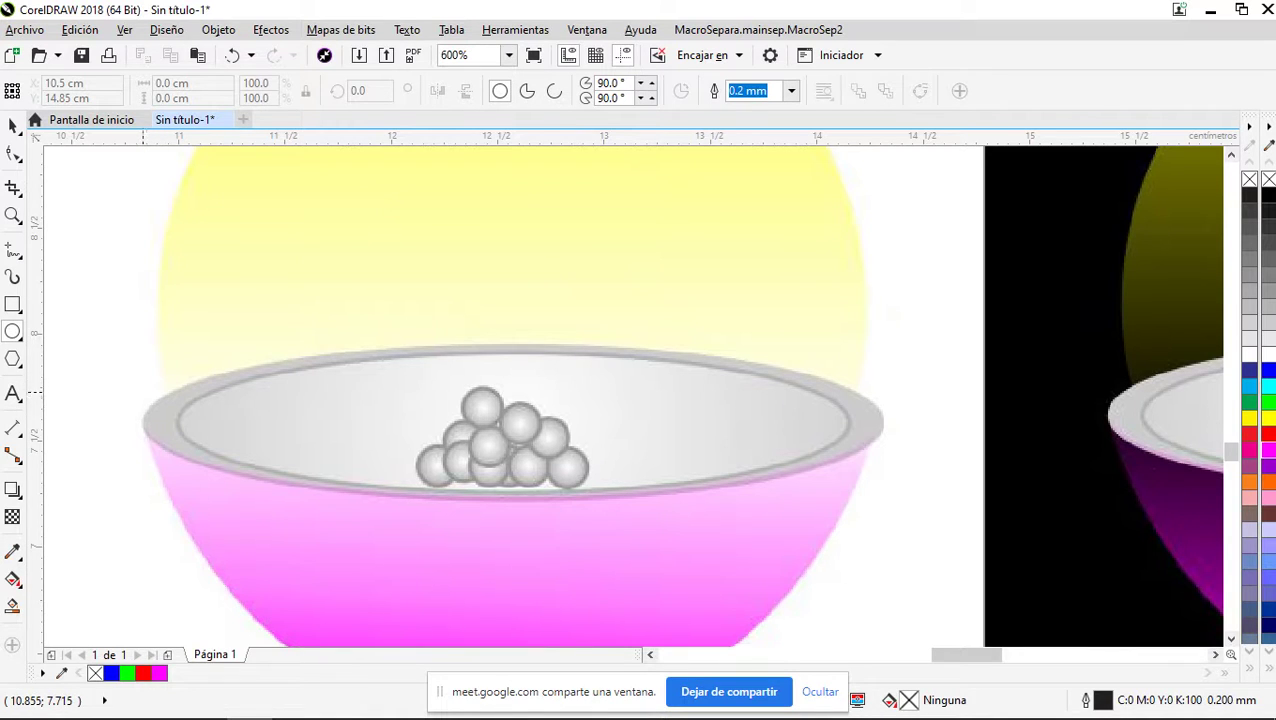
pyautogui.moveTo(140, 378); pyautogui.dragTo(879, 494)
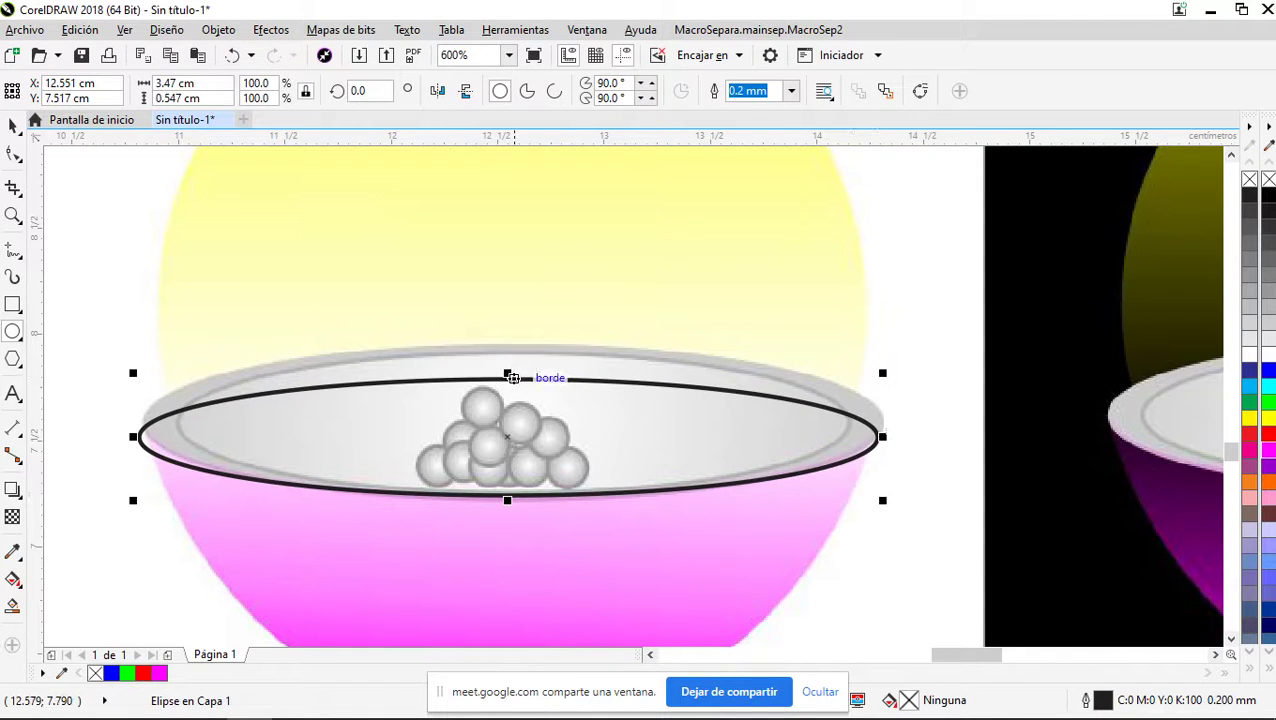
# Stretch the ellipse's top and sides to match the bowl's outer rim, about 3.47 cm wide and 0.70 cm high
pyautogui.moveTo(507, 373); pyautogui.dragTo(522, 346)
pyautogui.scroll(2, 882, 420)
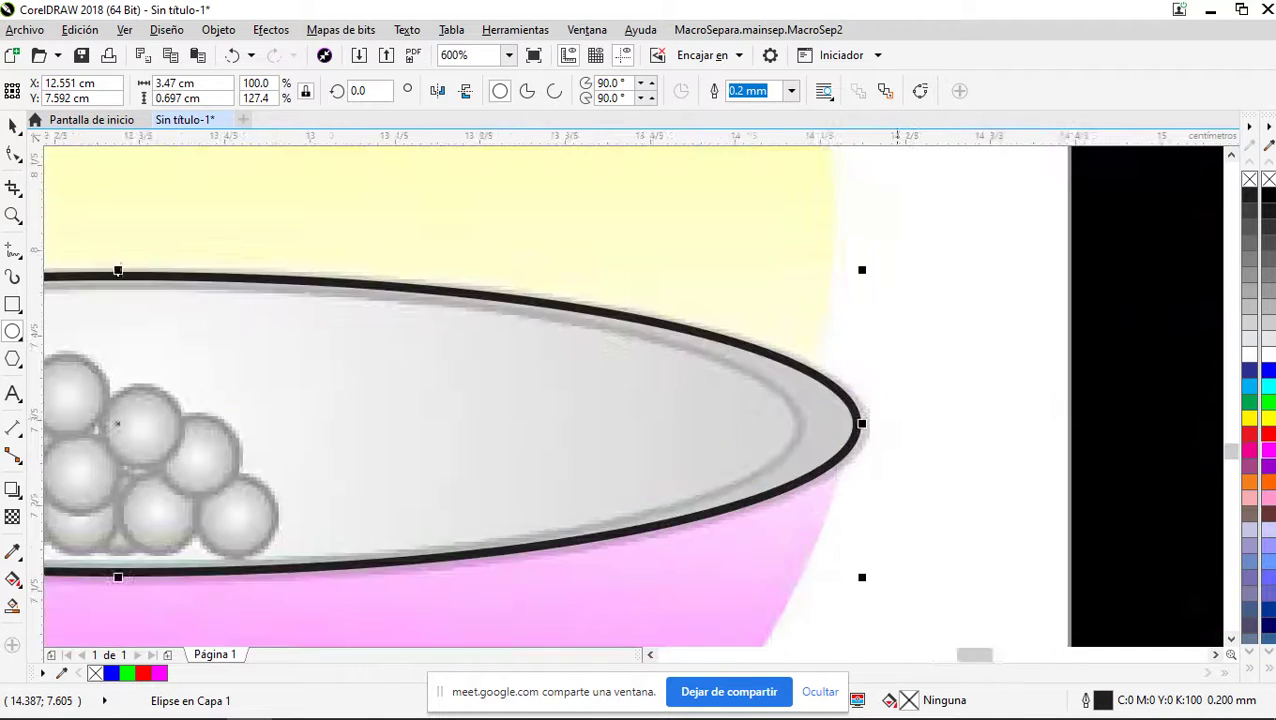
pyautogui.moveTo(818, 428); pyautogui.dragTo(843, 428)
pyautogui.scroll(-2, 843, 428)
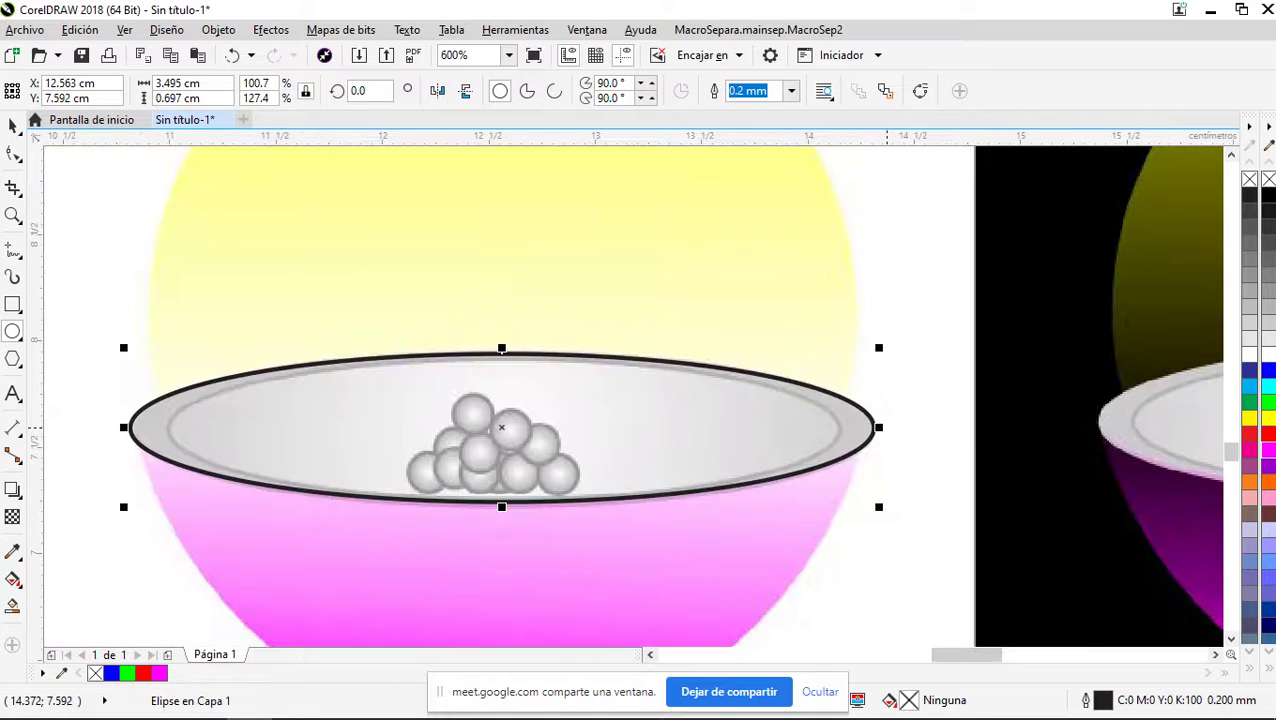
pyautogui.scroll(1, 91, 427)
pyautogui.scroll(3, 165, 427)
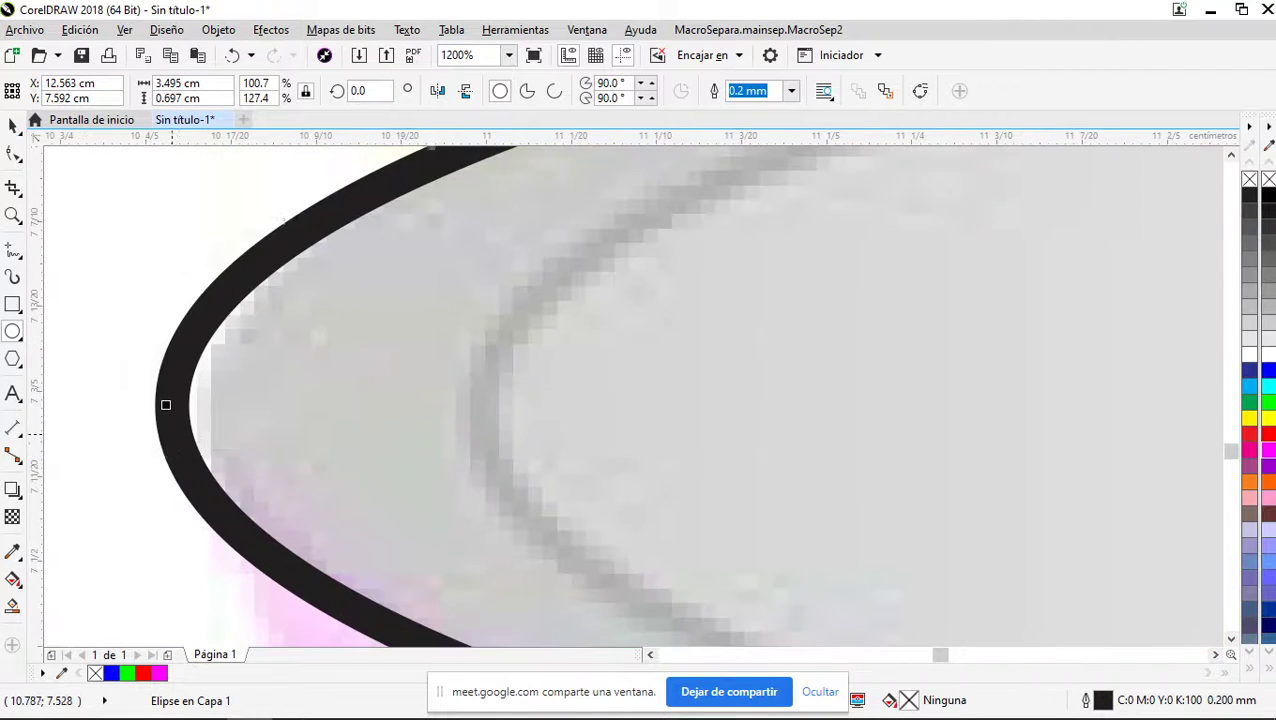
pyautogui.scroll(-4, 212, 402)
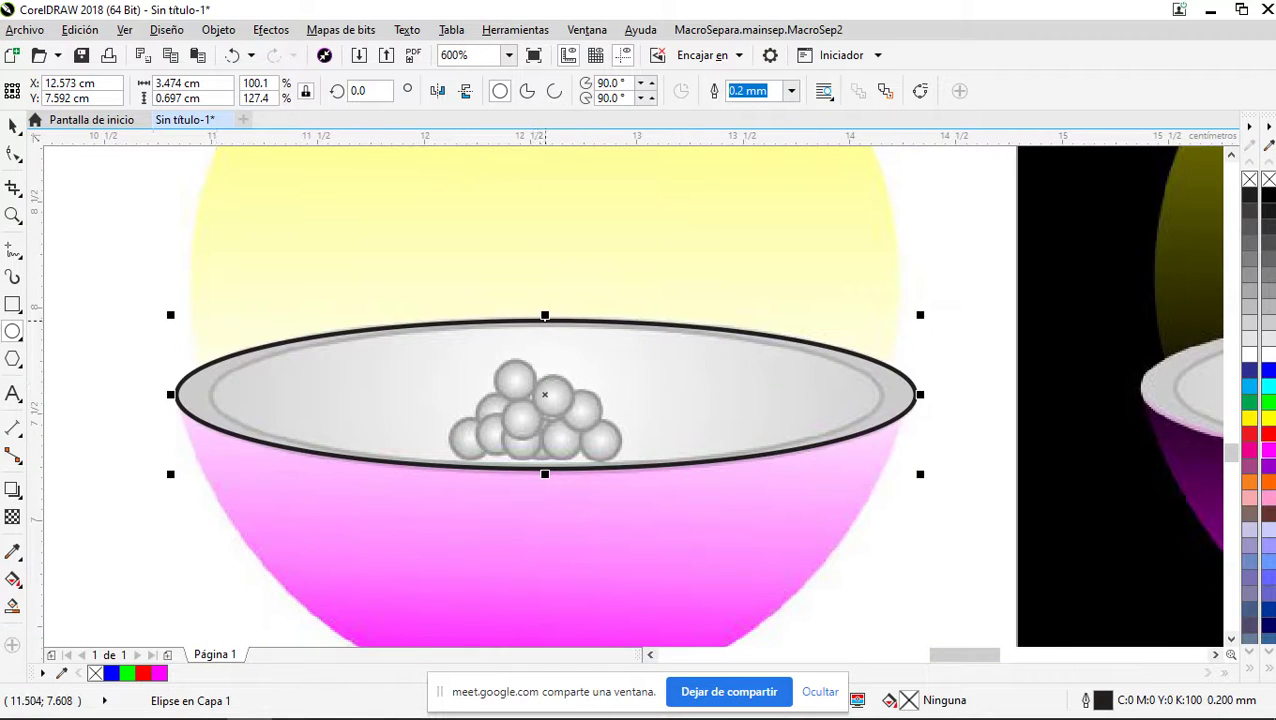
# Fine-tune the ellipse's upper edge against the rim to a height of 0.703 cm, and deselect the ellipse
pyautogui.scroll(3, 587, 345)
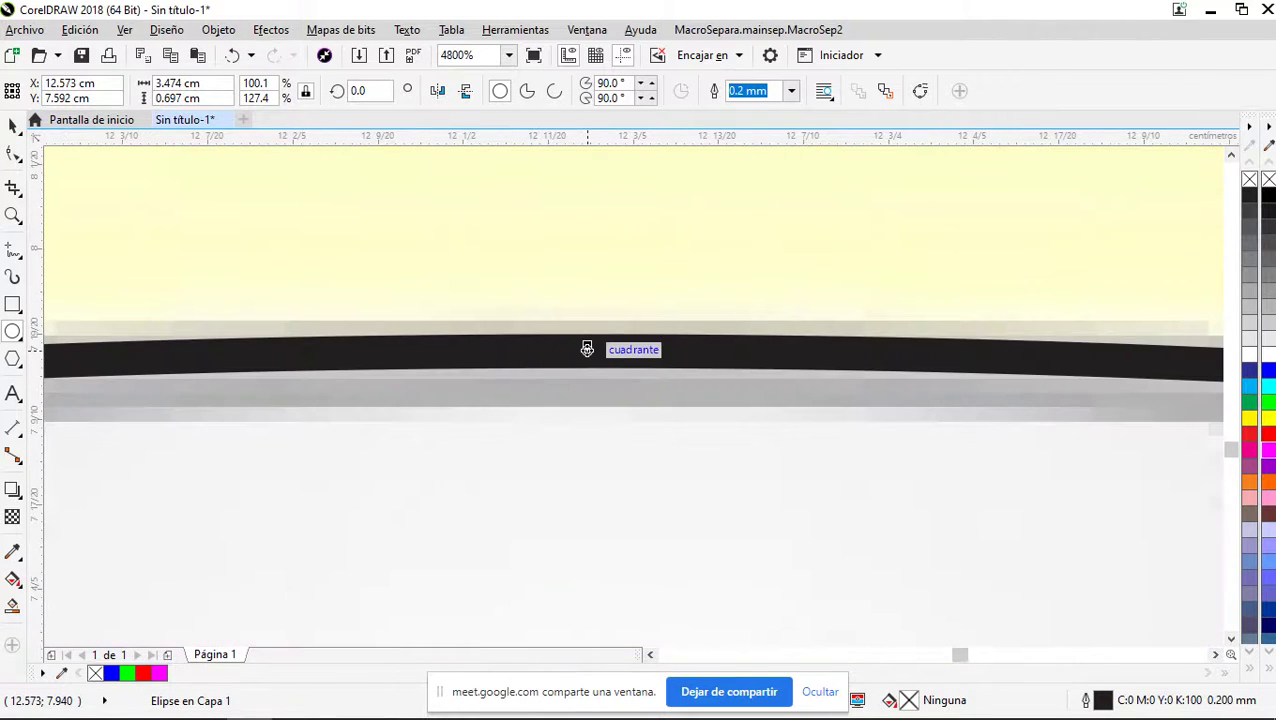
pyautogui.moveTo(587, 349); pyautogui.dragTo(587, 333)
pyautogui.scroll(-2, 587, 333)
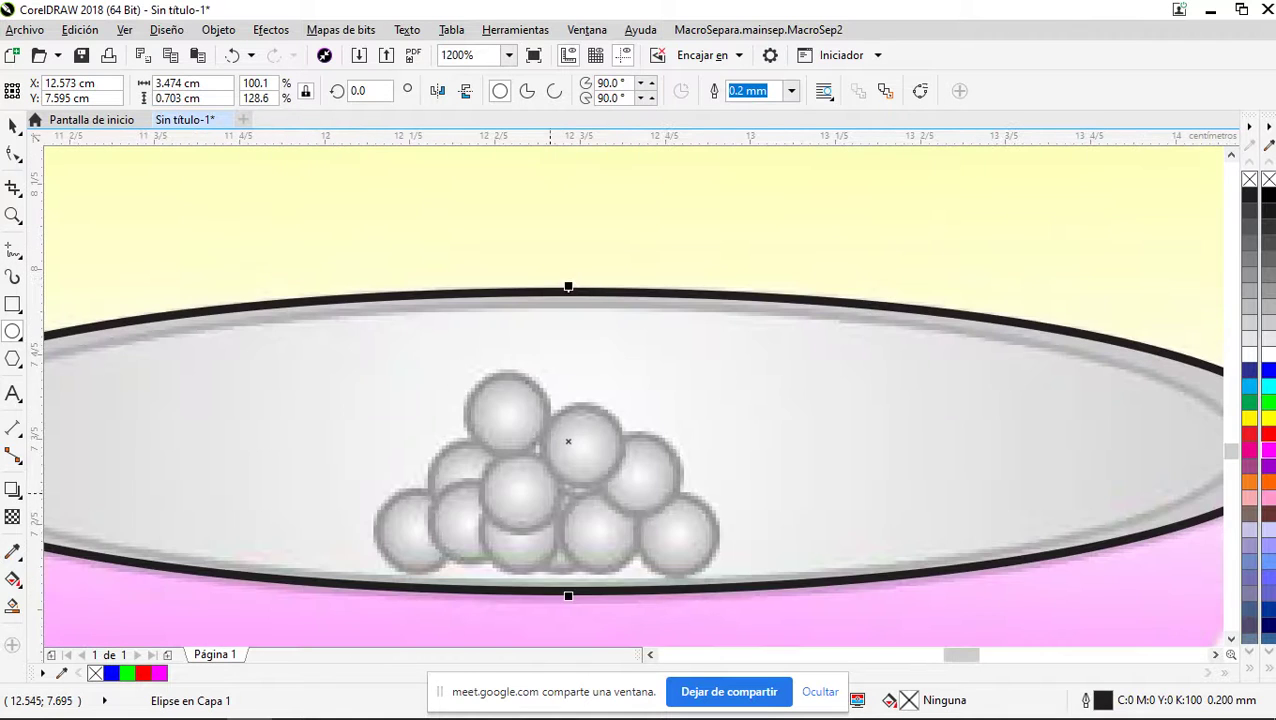
pyautogui.scroll(-1, 568, 438)
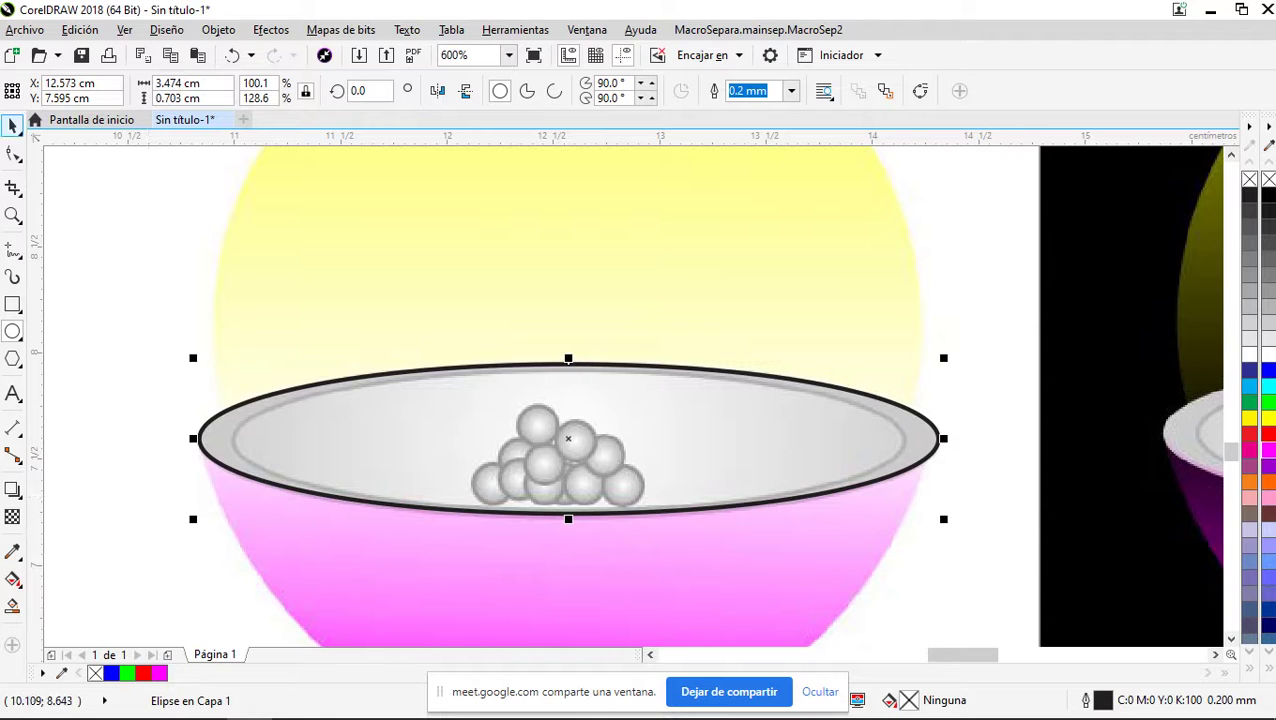
pyautogui.click(12, 125)
pyautogui.click(79, 230)
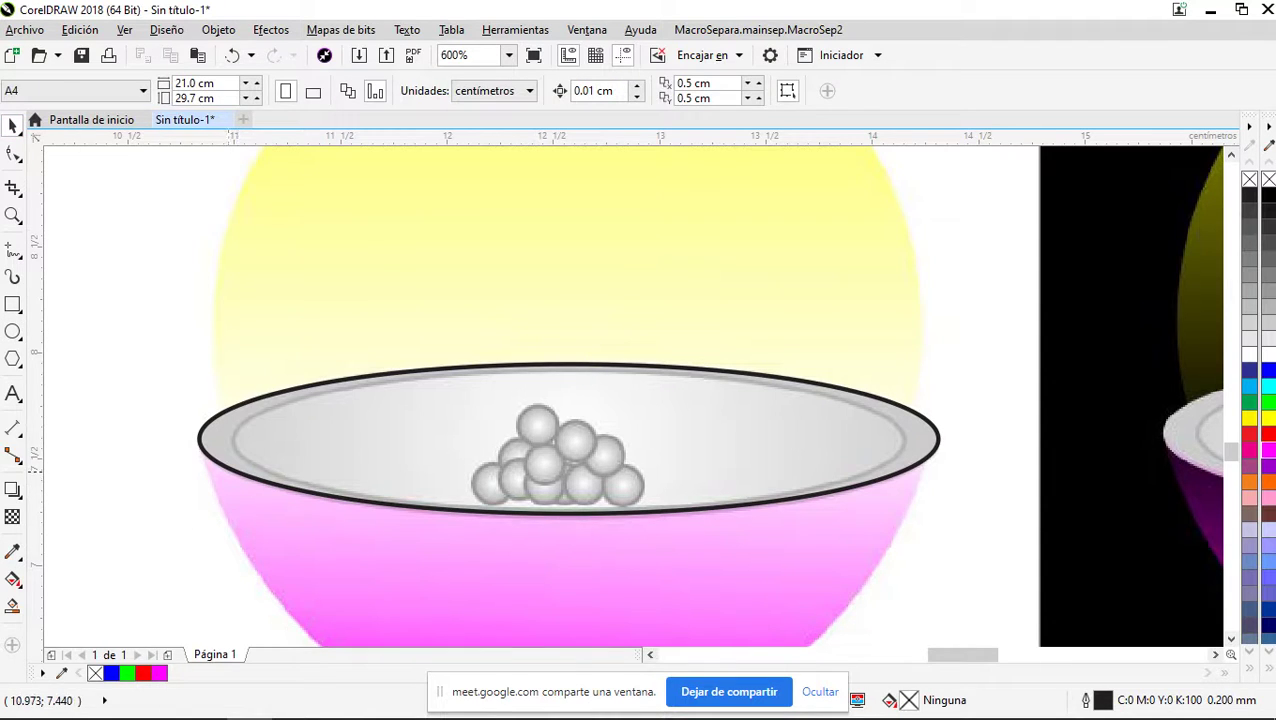
# Set the rim ellipse's outline color to 60% black
pyautogui.click(229, 468)
pyautogui.click(228, 466)
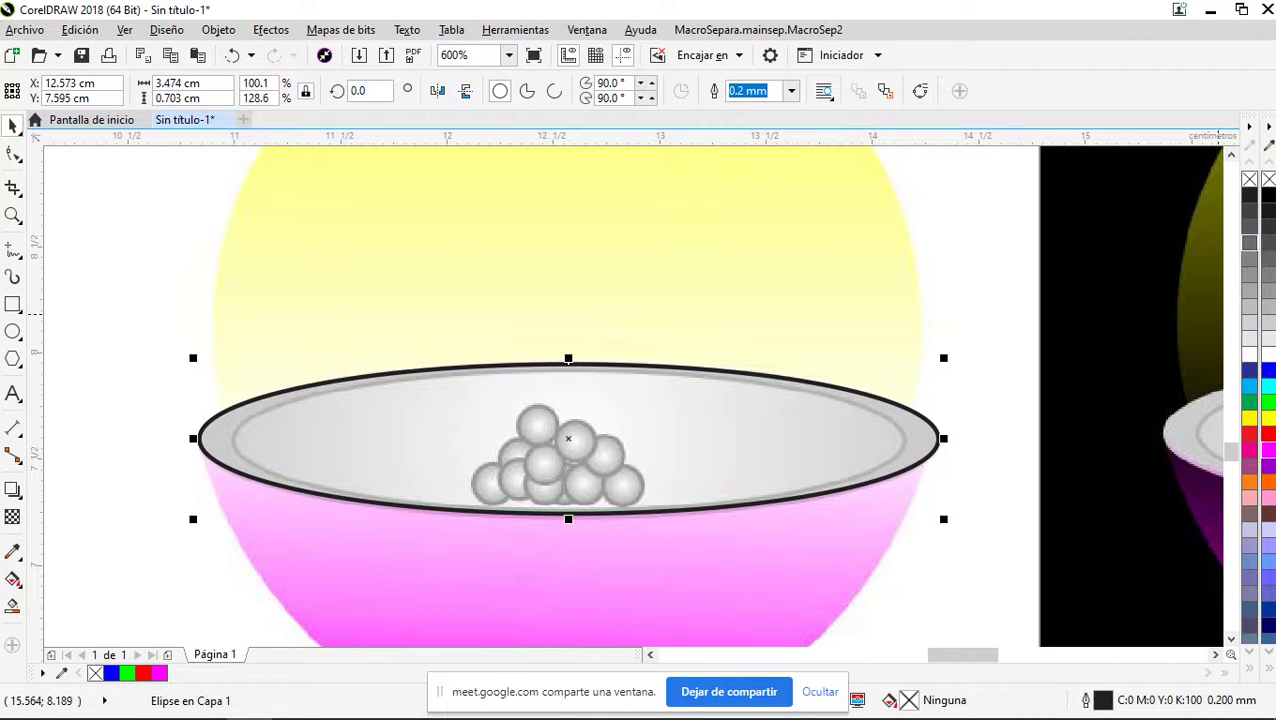
pyautogui.rightClick(1249, 243)
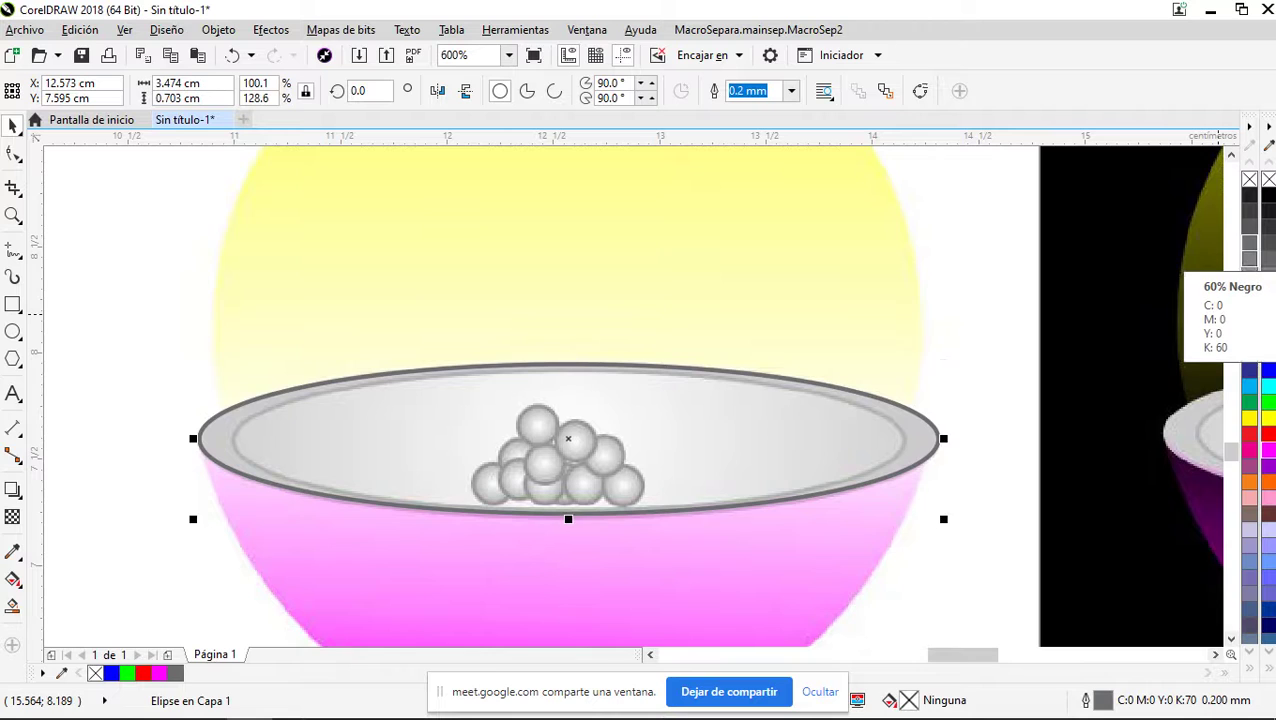
pyautogui.rightClick(1249, 258)
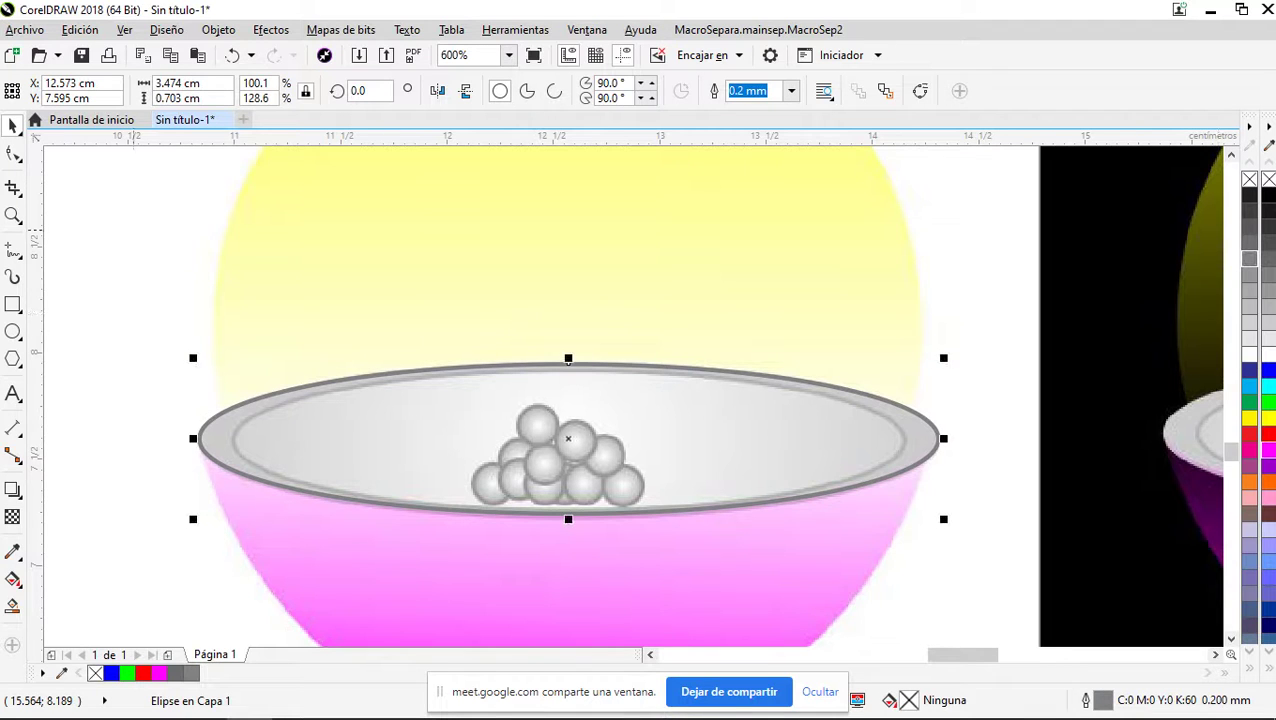
pyautogui.click(72, 332)
# Create a concentric, smaller copy of the rim ellipse on the bowl's inner edge, about 3.16 by 0.64 cm
pyautogui.scroll(1, 346, 470)
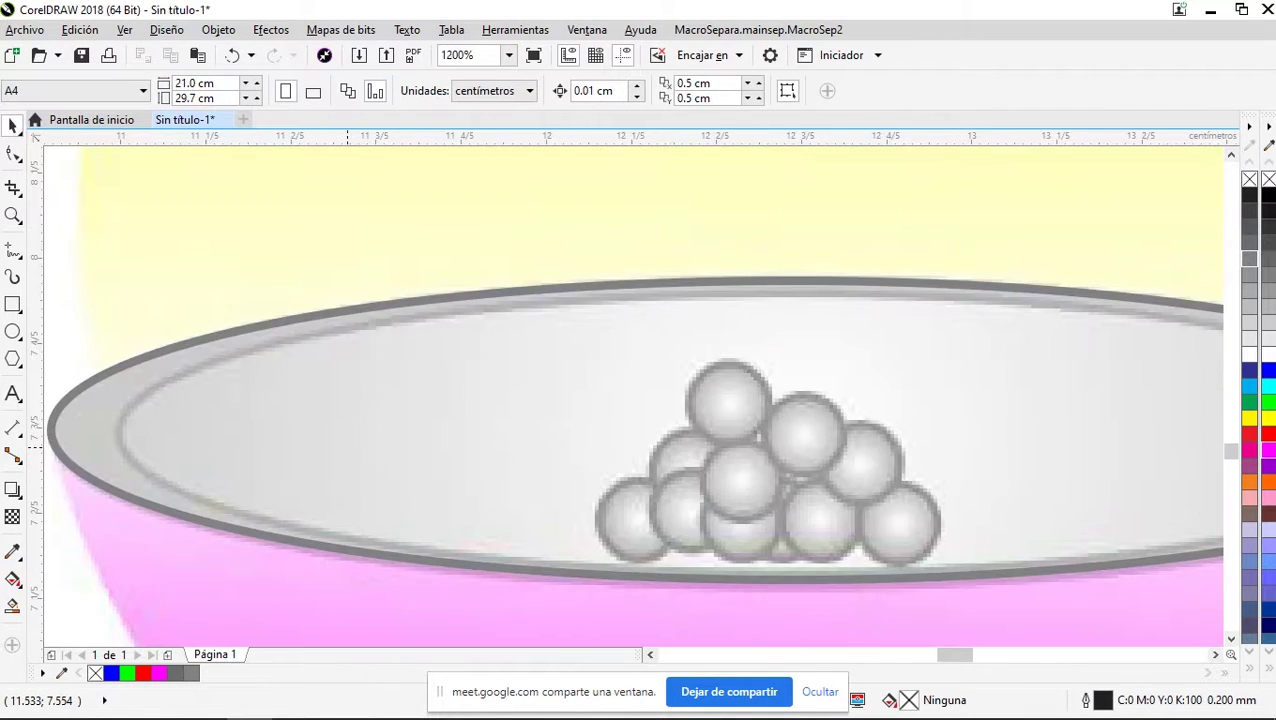
pyautogui.scroll(-1, 346, 470)
pyautogui.click(364, 492)
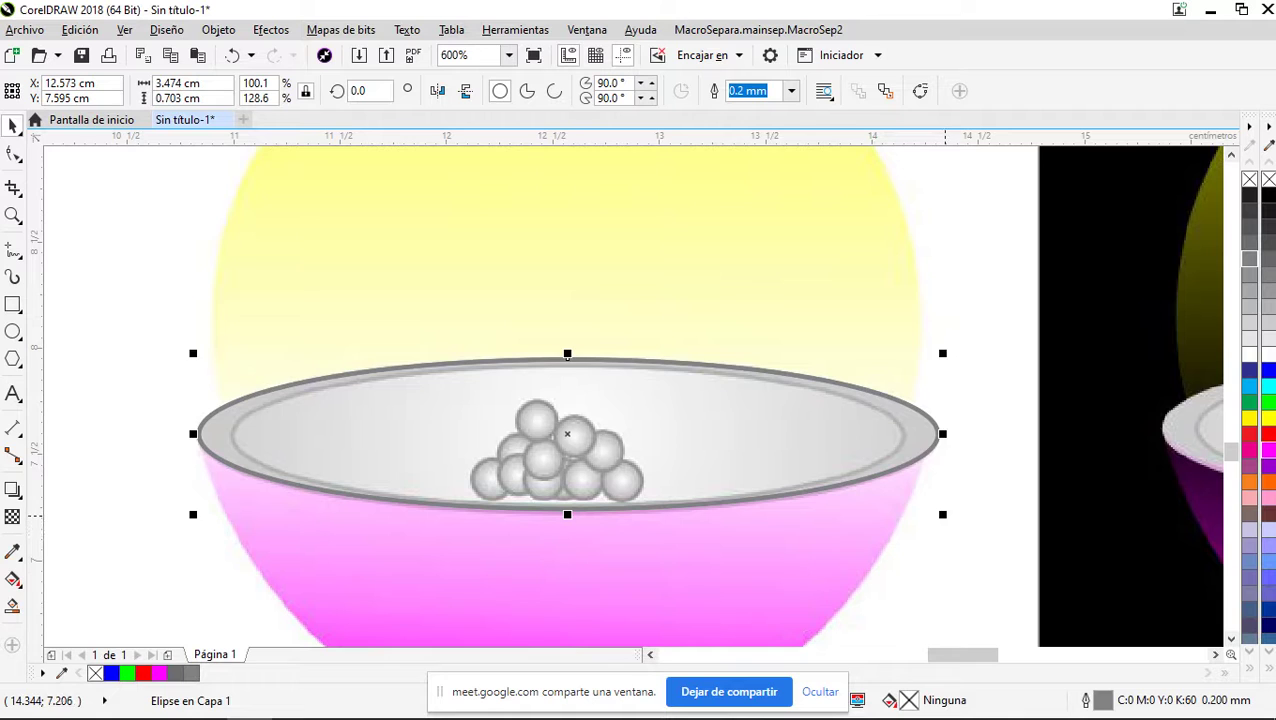
pyautogui.moveTo(943, 514); pyautogui.dragTo(912, 513)
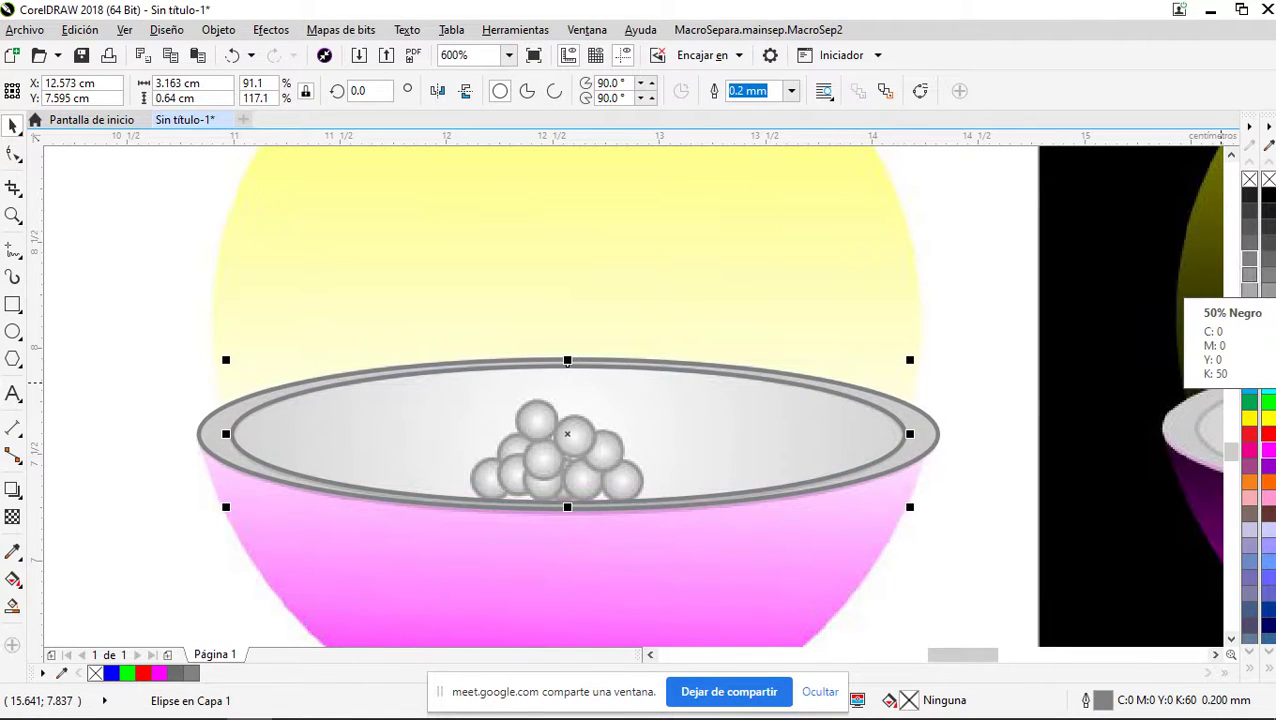
# Give the inner ellipse a 40% black outline and, after trying darker grays and white, a 10% black fill (#E6E6E6)
pyautogui.click(1249, 276)
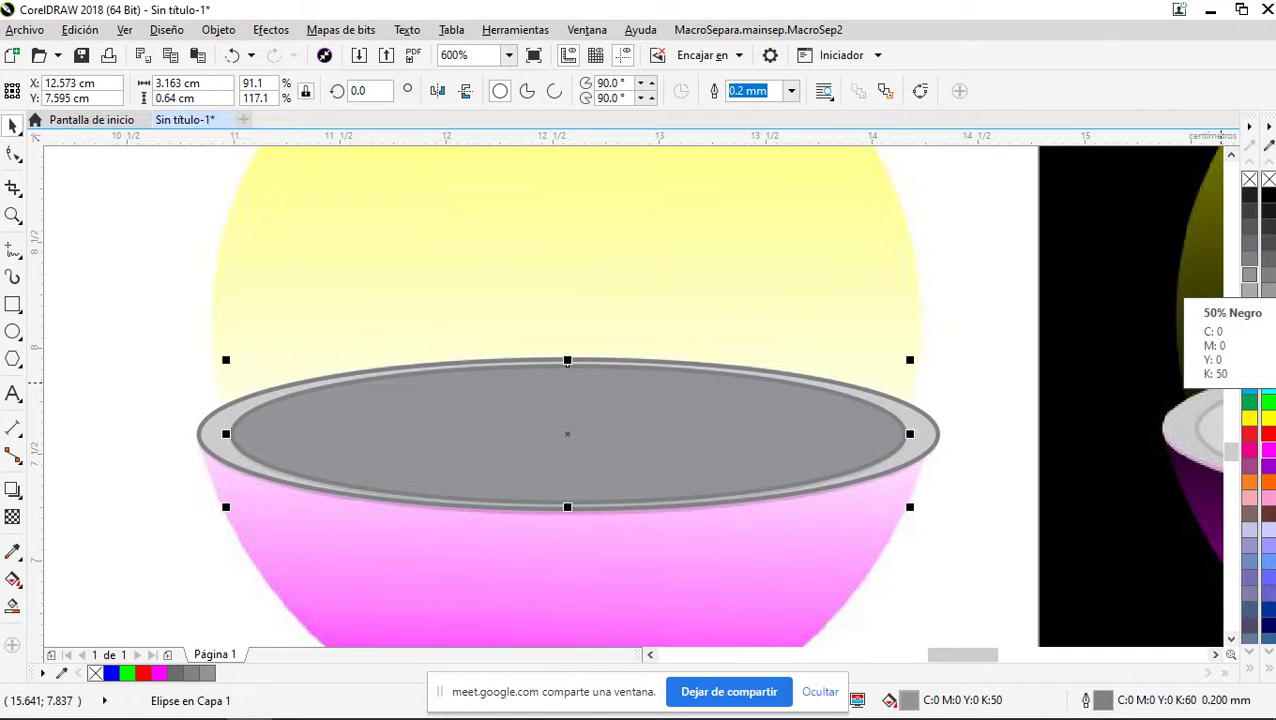
pyautogui.click(1249, 291)
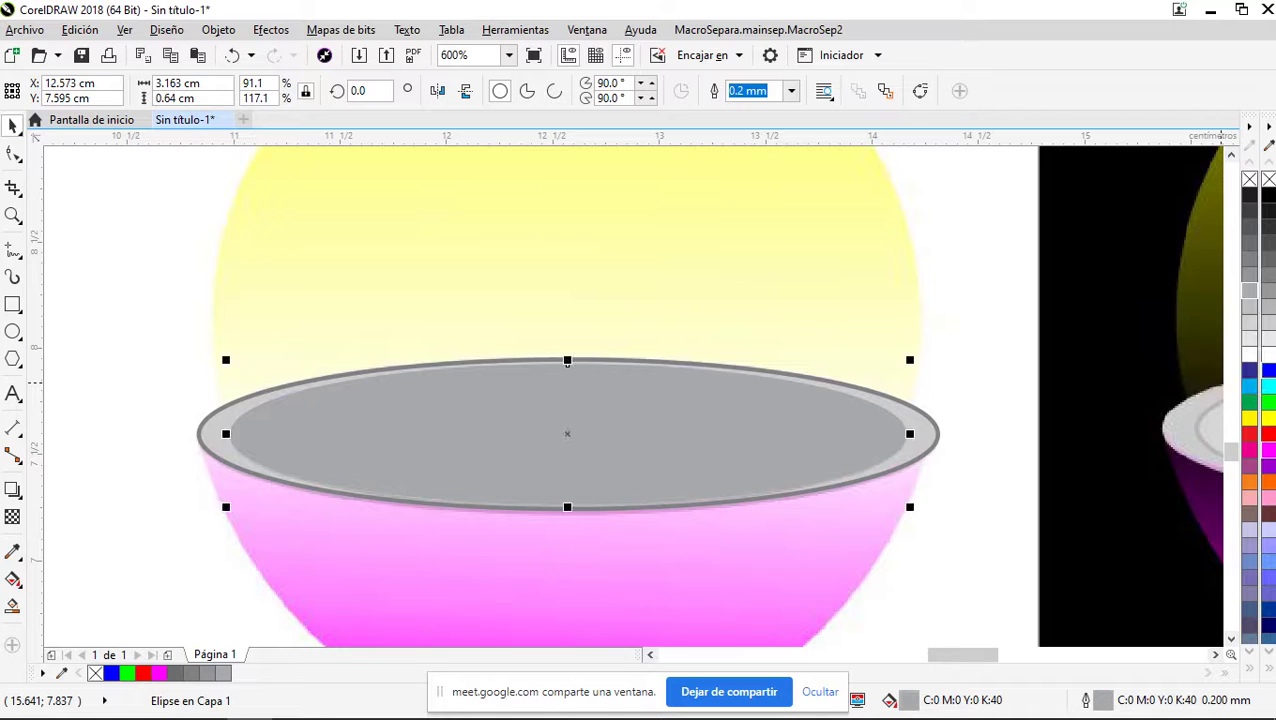
pyautogui.click(1249, 355)
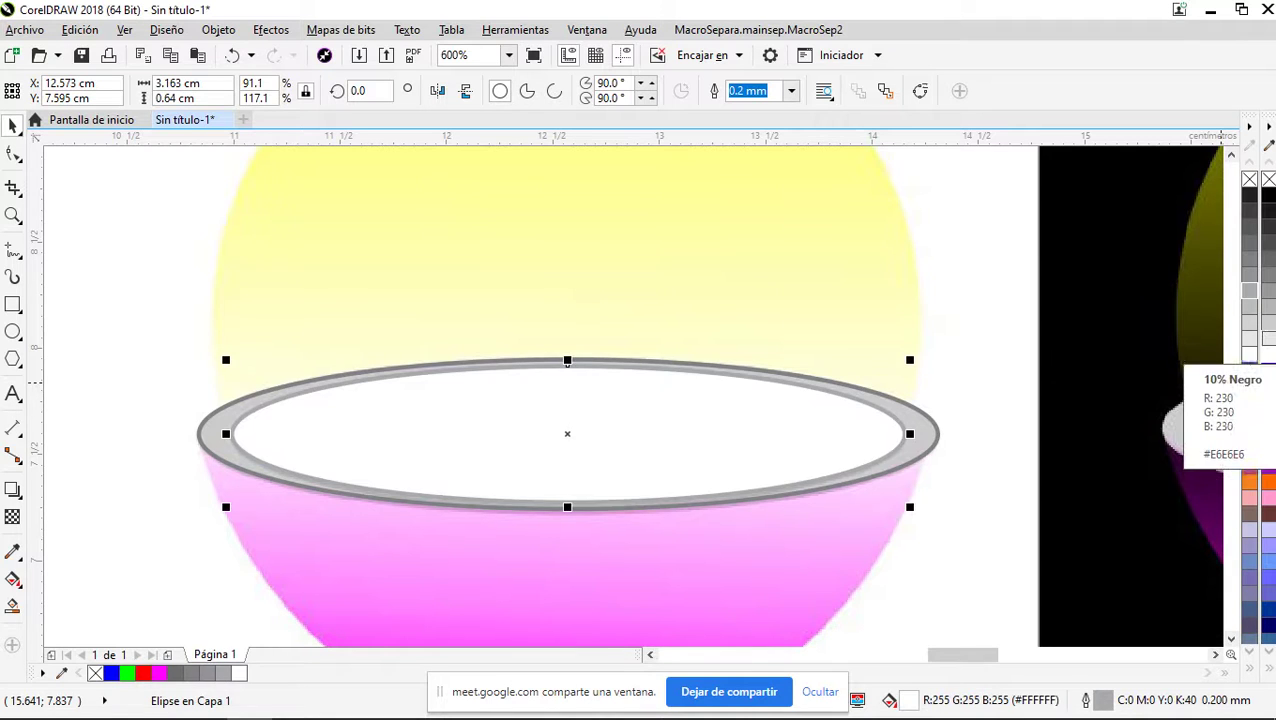
pyautogui.click(1266, 340)
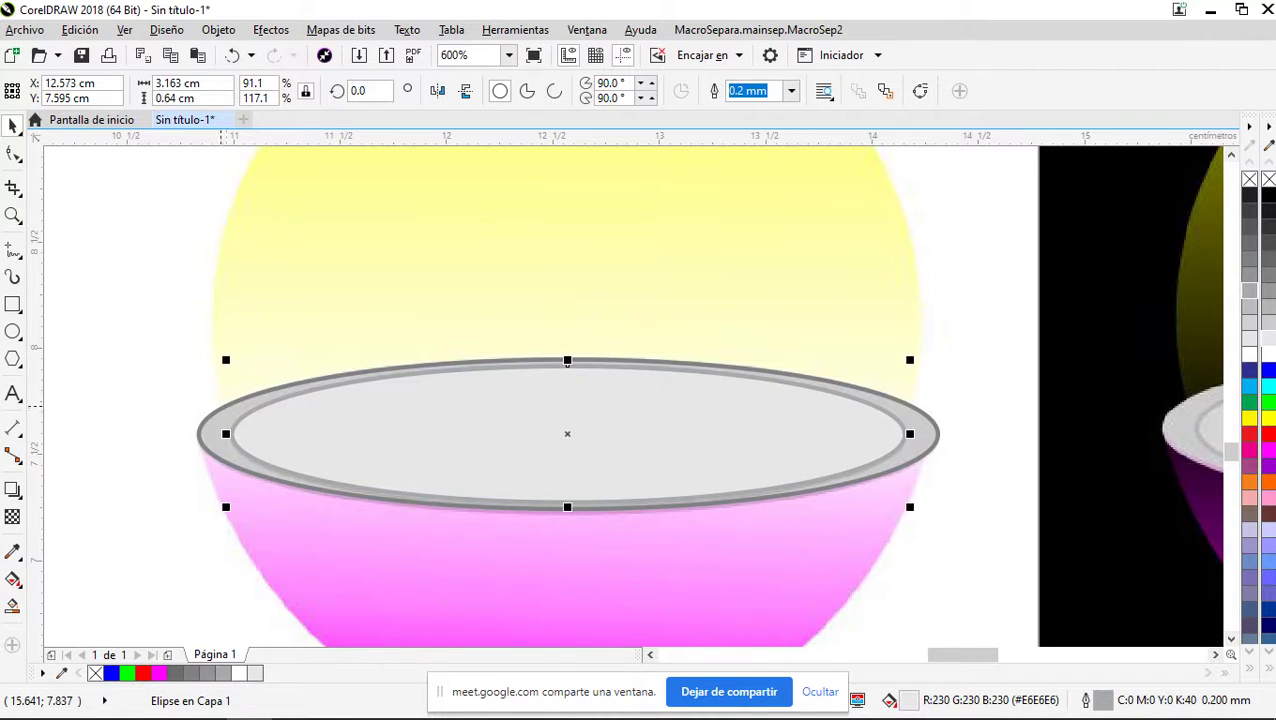
pyautogui.click(122, 318)
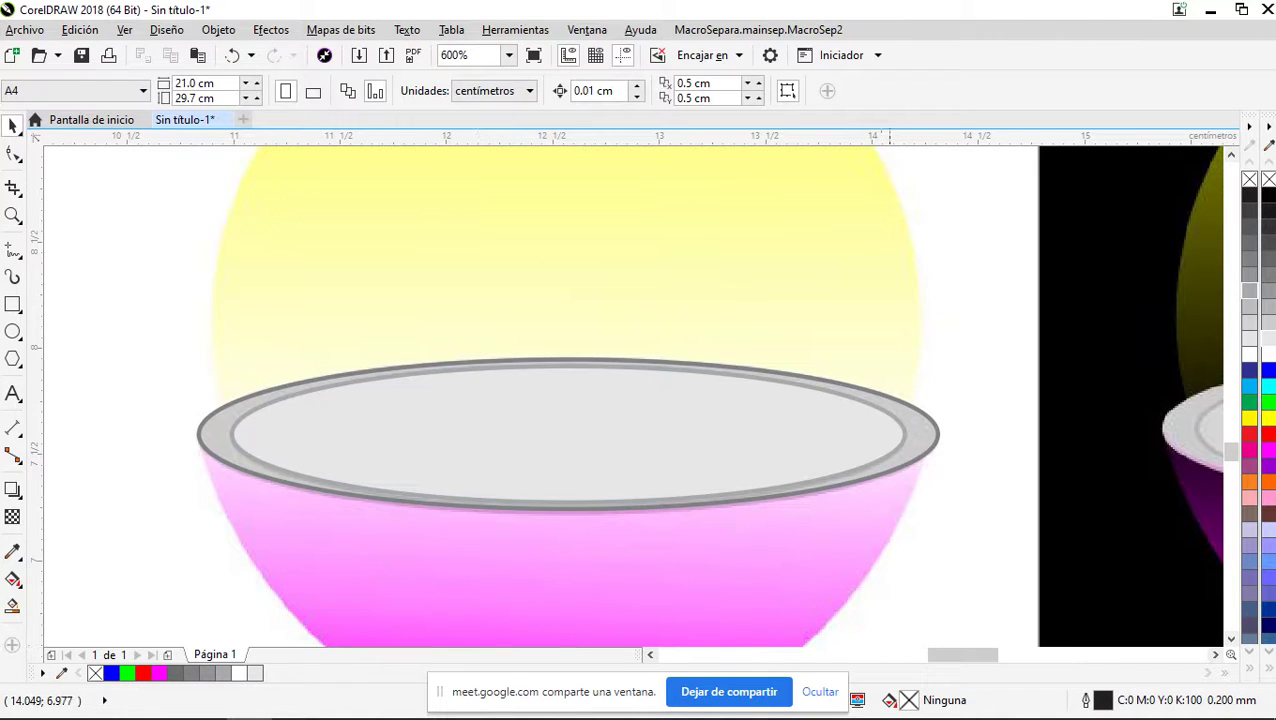
# Fill the outer rim ellipse with 40% black after comparing it with 30% black, and check the rim up close
pyautogui.click(938, 432)
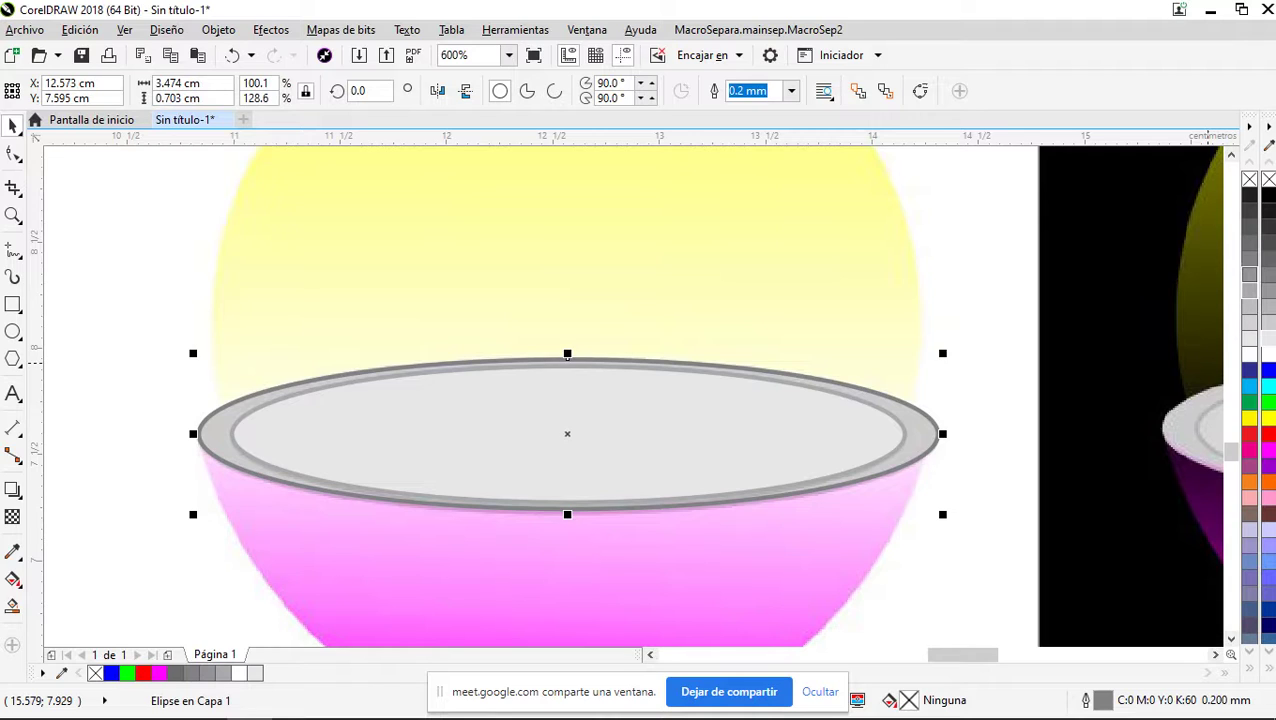
pyautogui.click(1249, 290)
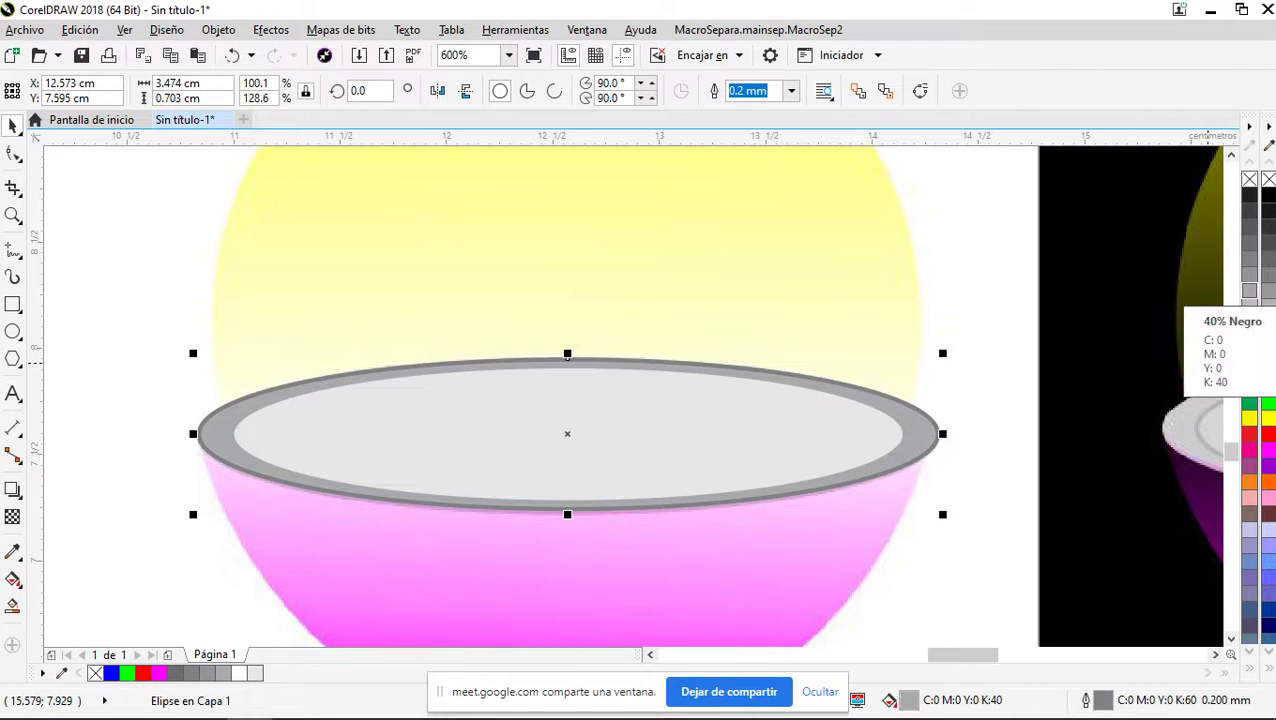
pyautogui.click(1249, 306)
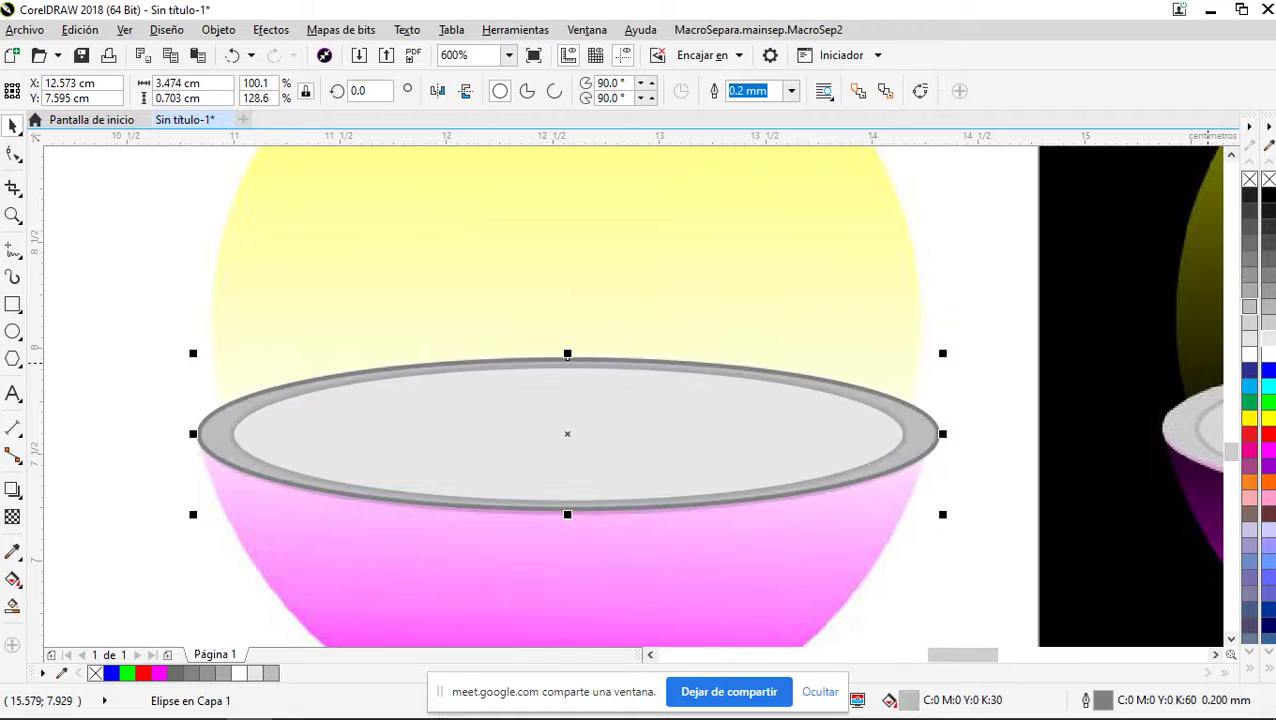
pyautogui.click(1249, 290)
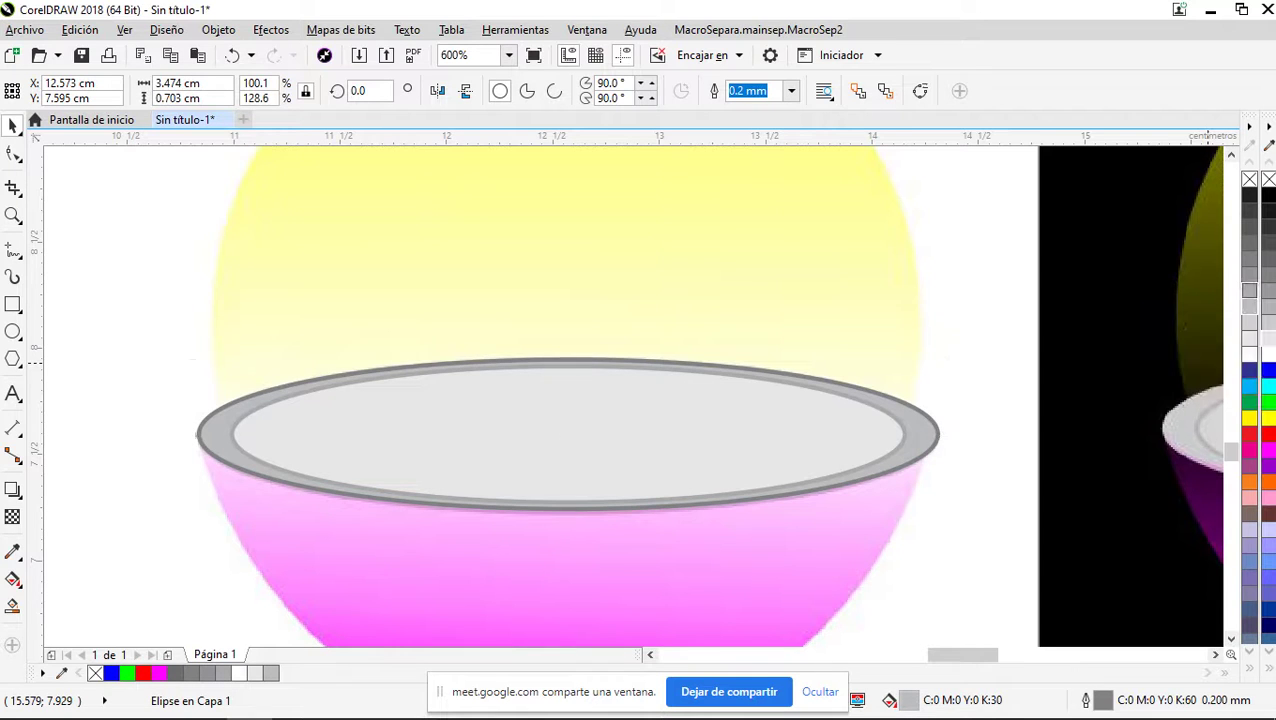
pyautogui.scroll(-1, 457, 477)
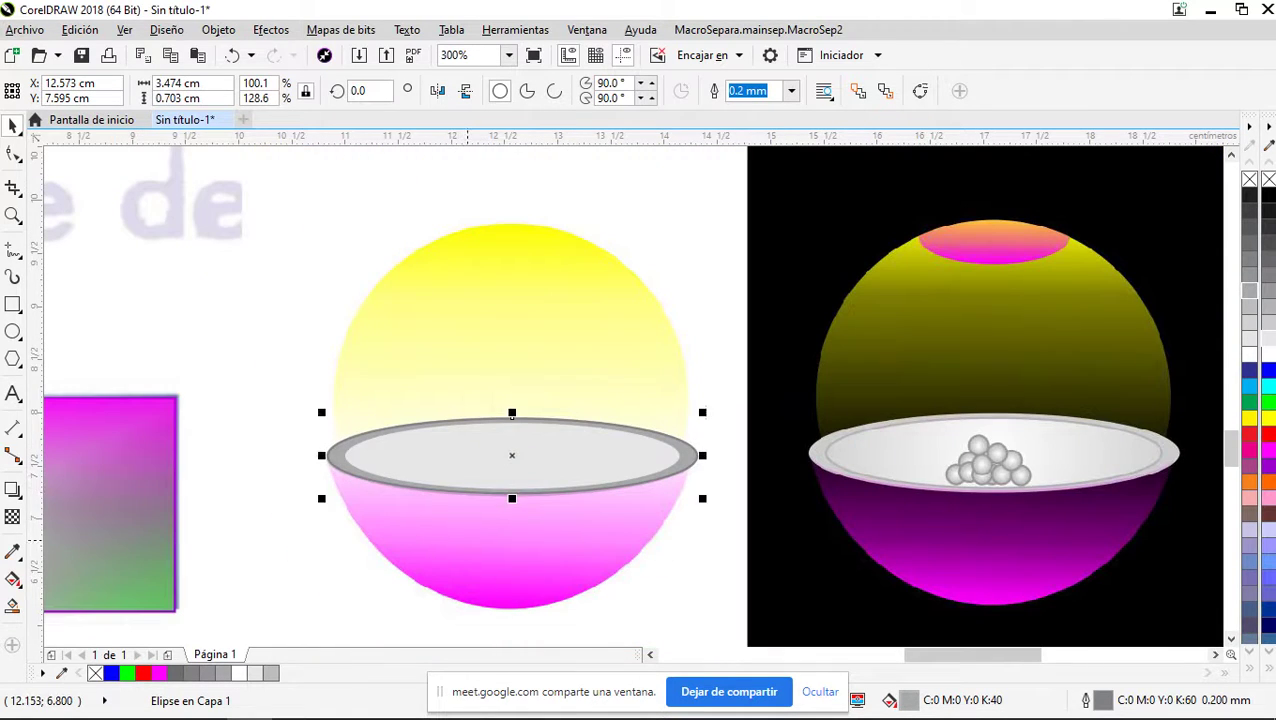
pyautogui.scroll(3, 459, 461)
pyautogui.scroll(-3, 459, 461)
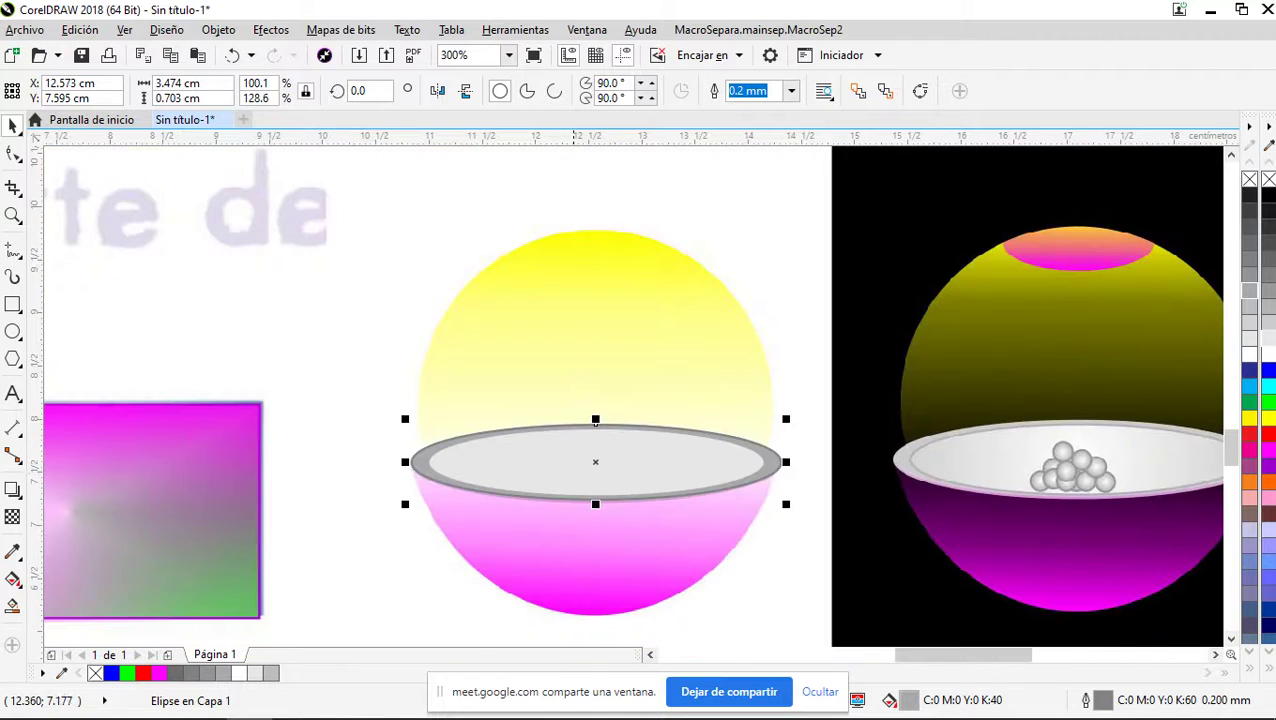
pyautogui.scroll(2, 574, 497)
pyautogui.scroll(1, 573, 500)
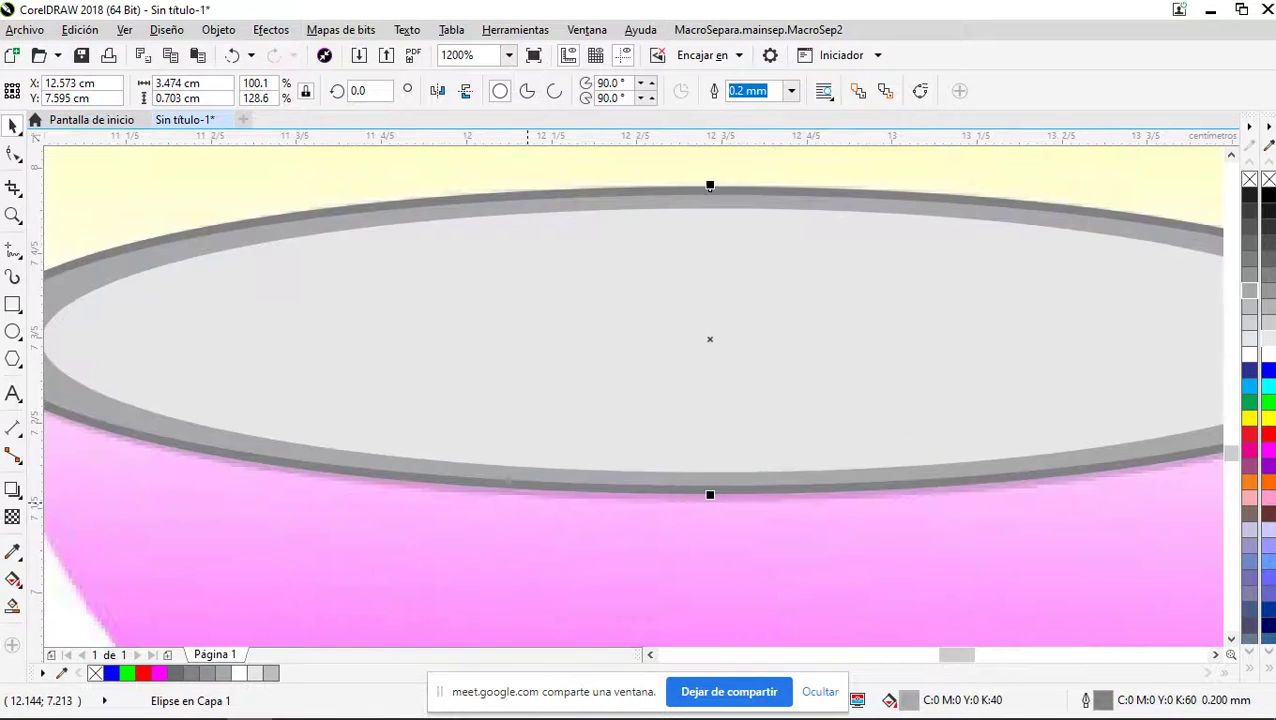
pyautogui.scroll(-1, 529, 500)
pyautogui.click(134, 422)
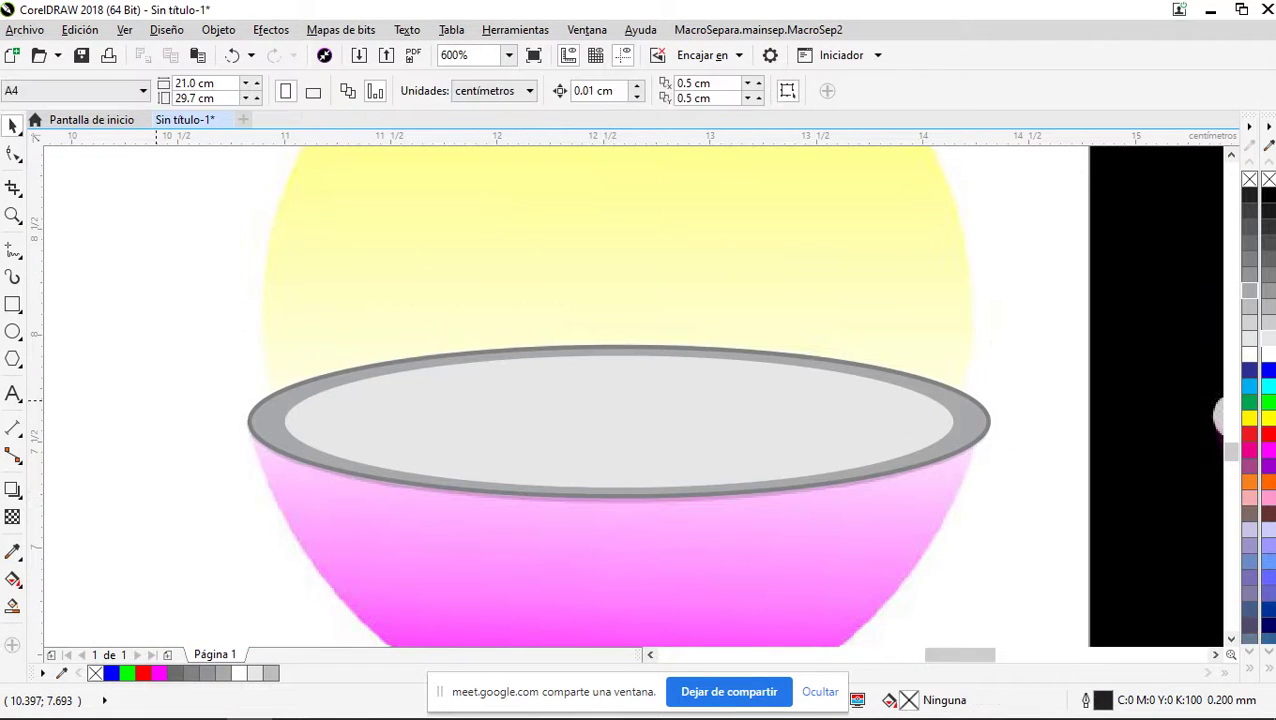
# Remove the fill from both the inner ellipse and the outer rim ellipse of the bowl
pyautogui.scroll(1, 582, 474)
pyautogui.scroll(1, 582, 452)
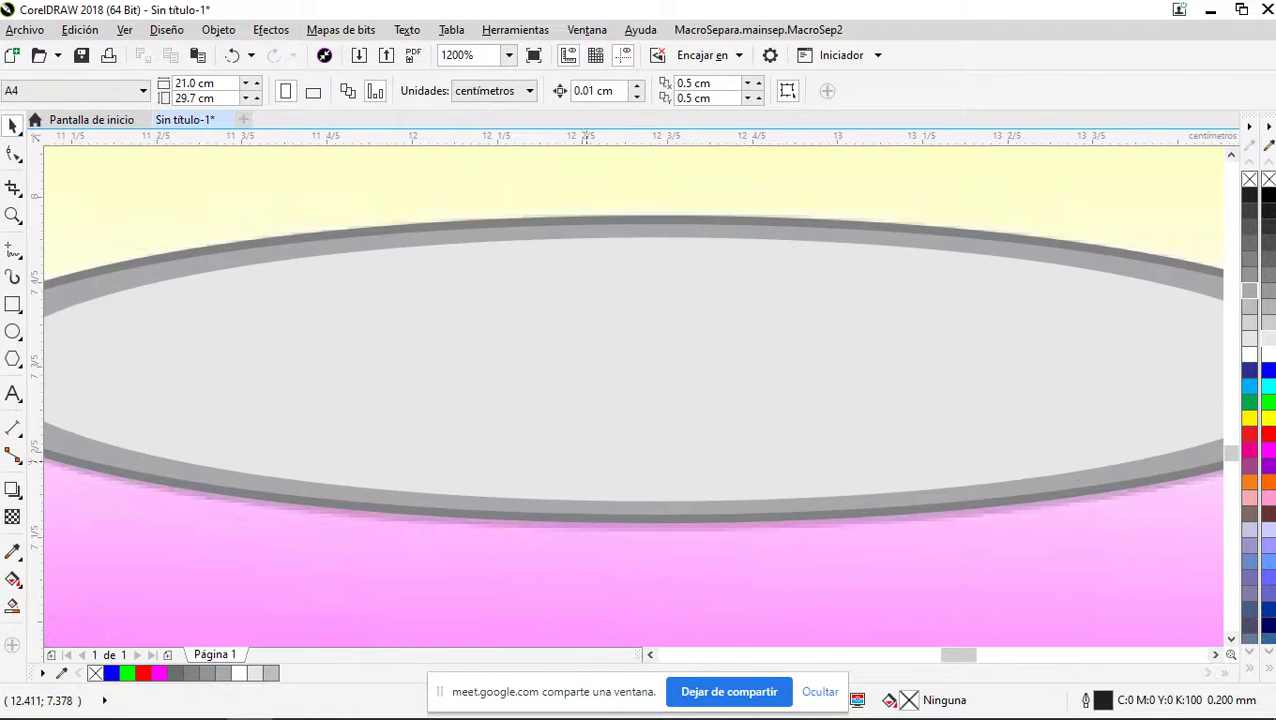
pyautogui.scroll(-2, 582, 452)
pyautogui.scroll(1, 553, 460)
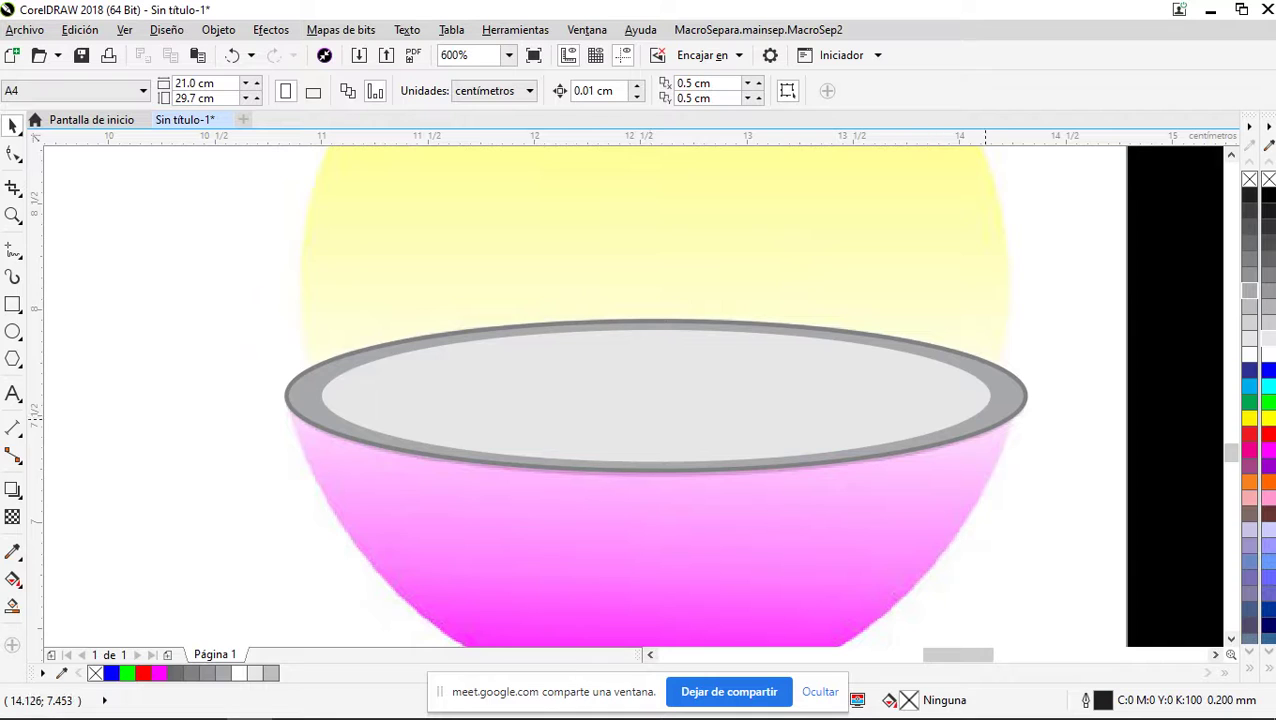
pyautogui.click(988, 396)
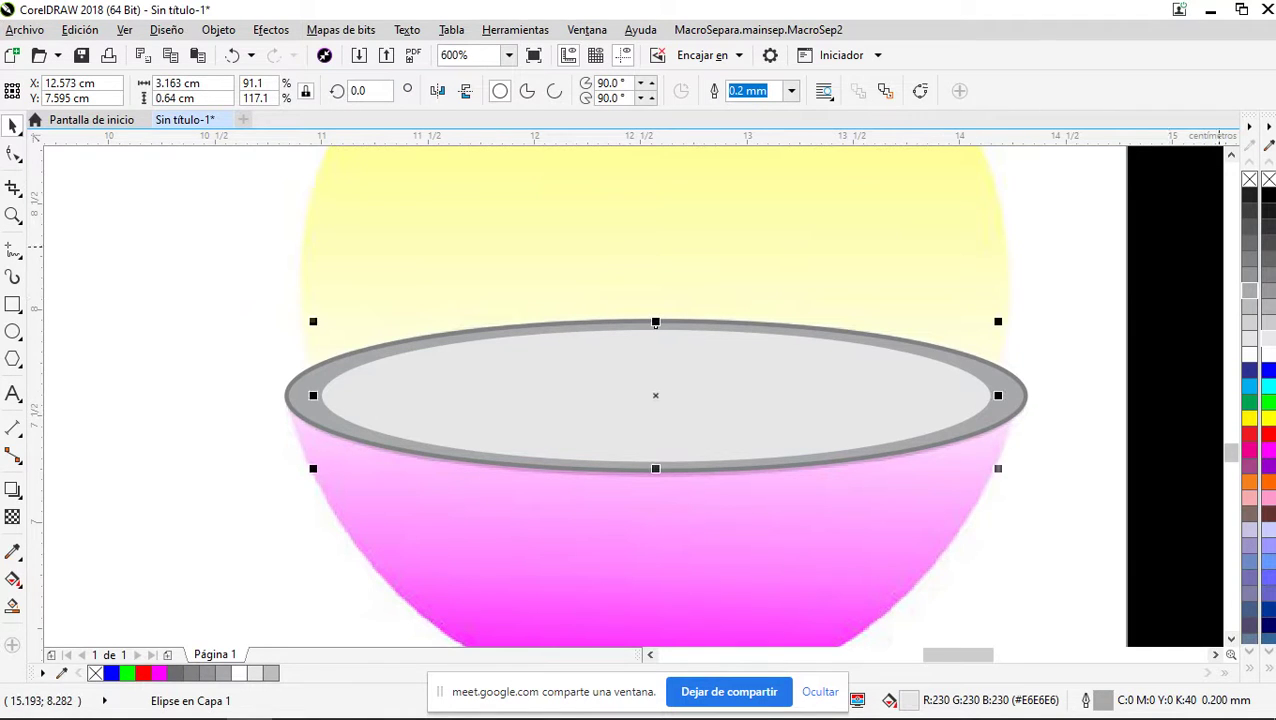
pyautogui.click(1249, 179)
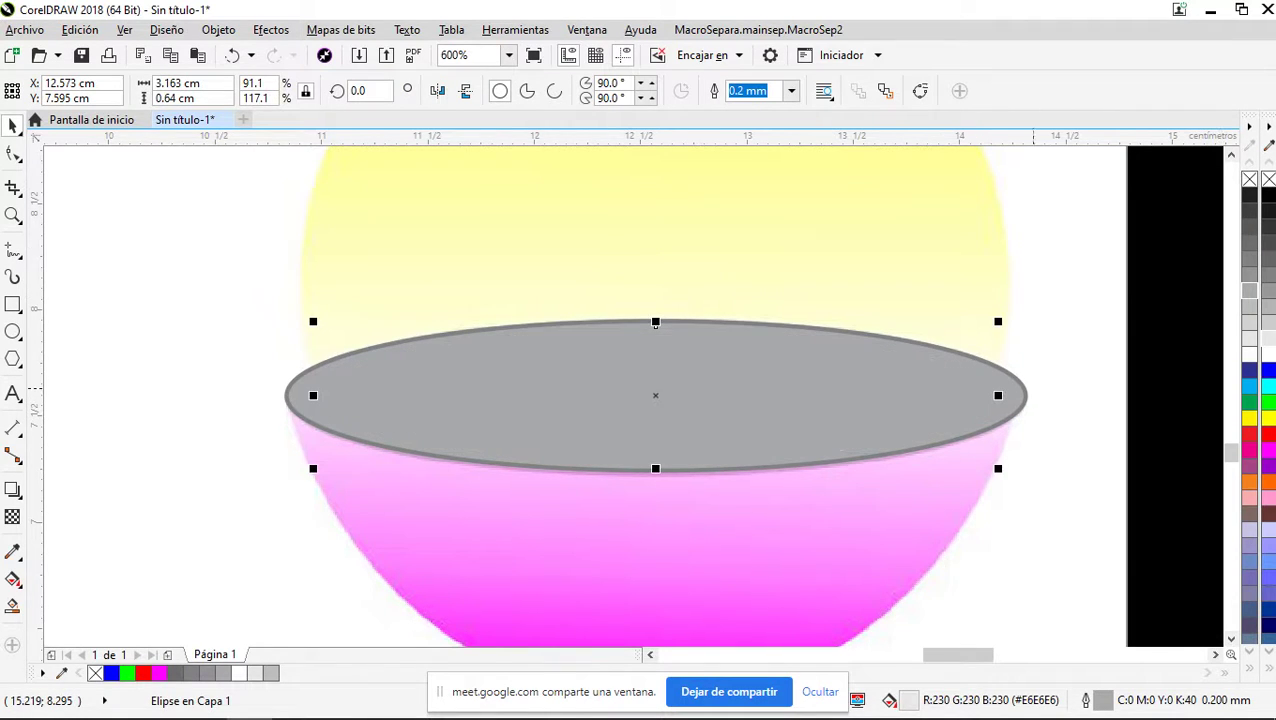
pyautogui.click(1021, 388)
pyautogui.click(1250, 179)
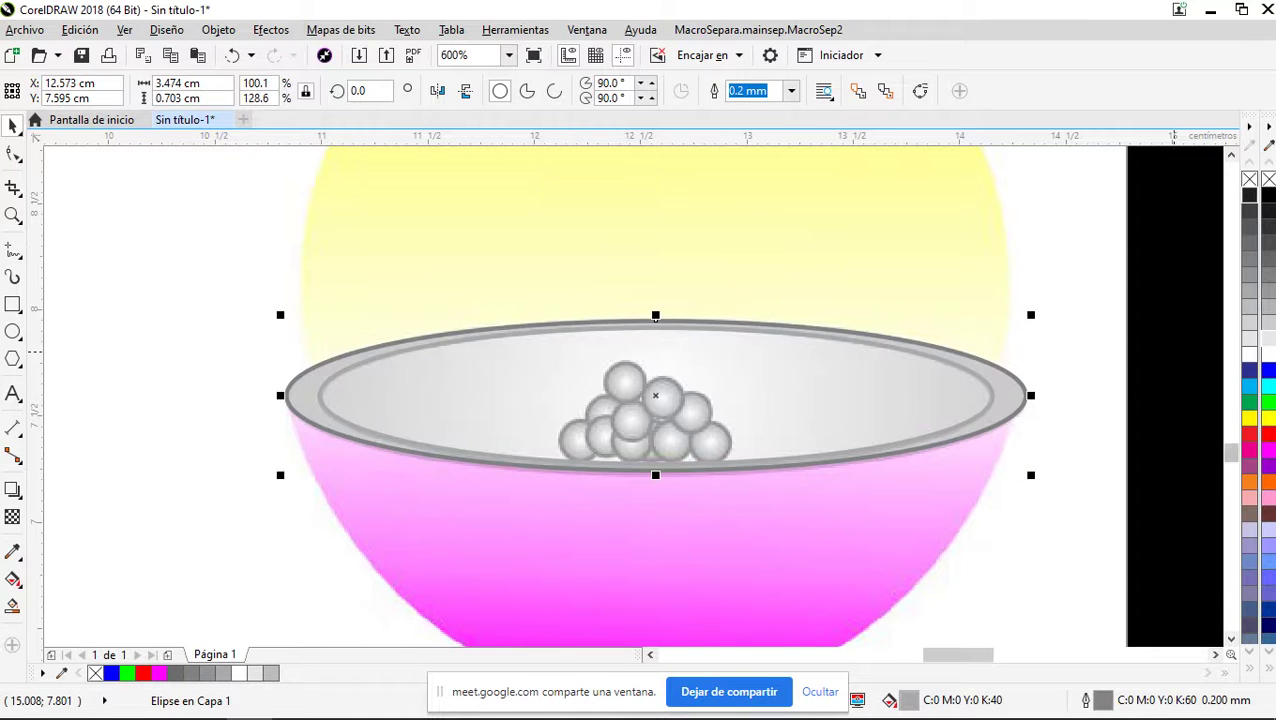
pyautogui.press('Escape')
# Draw a circle about 0.148 cm in diameter over a ball in the pile's bottom row
pyautogui.scroll(2, 593, 397)
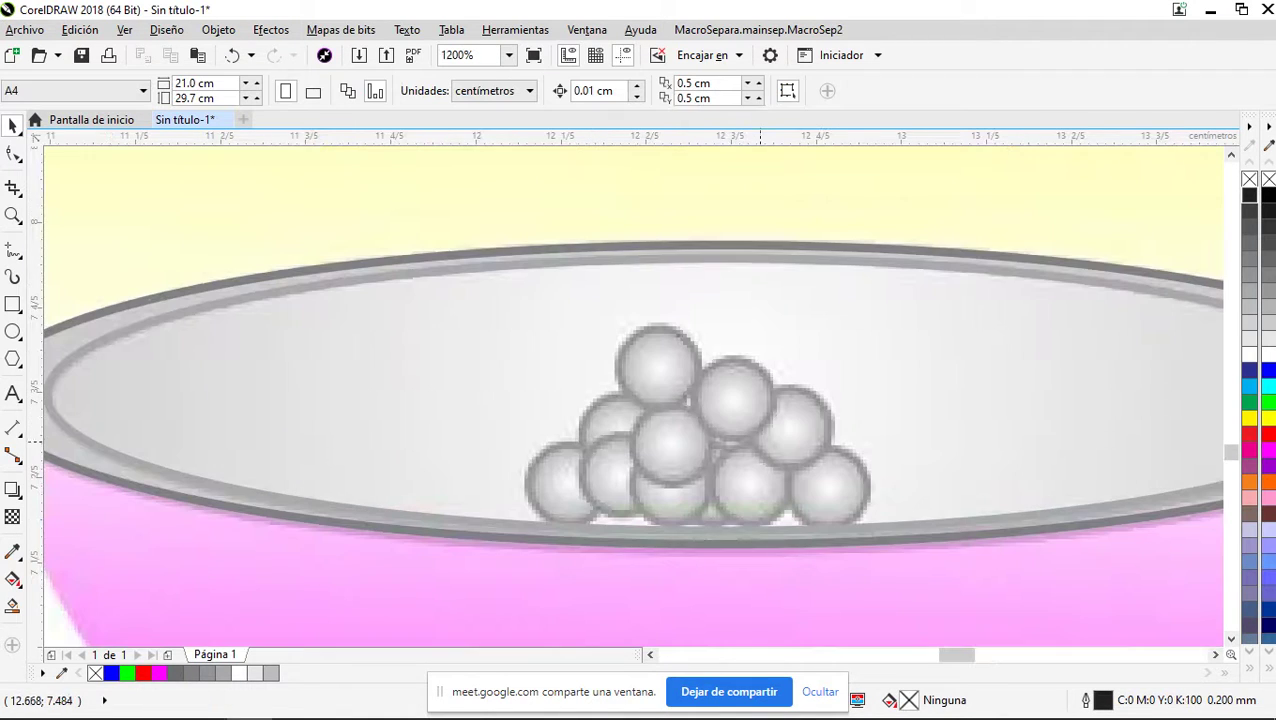
pyautogui.scroll(2, 705, 420)
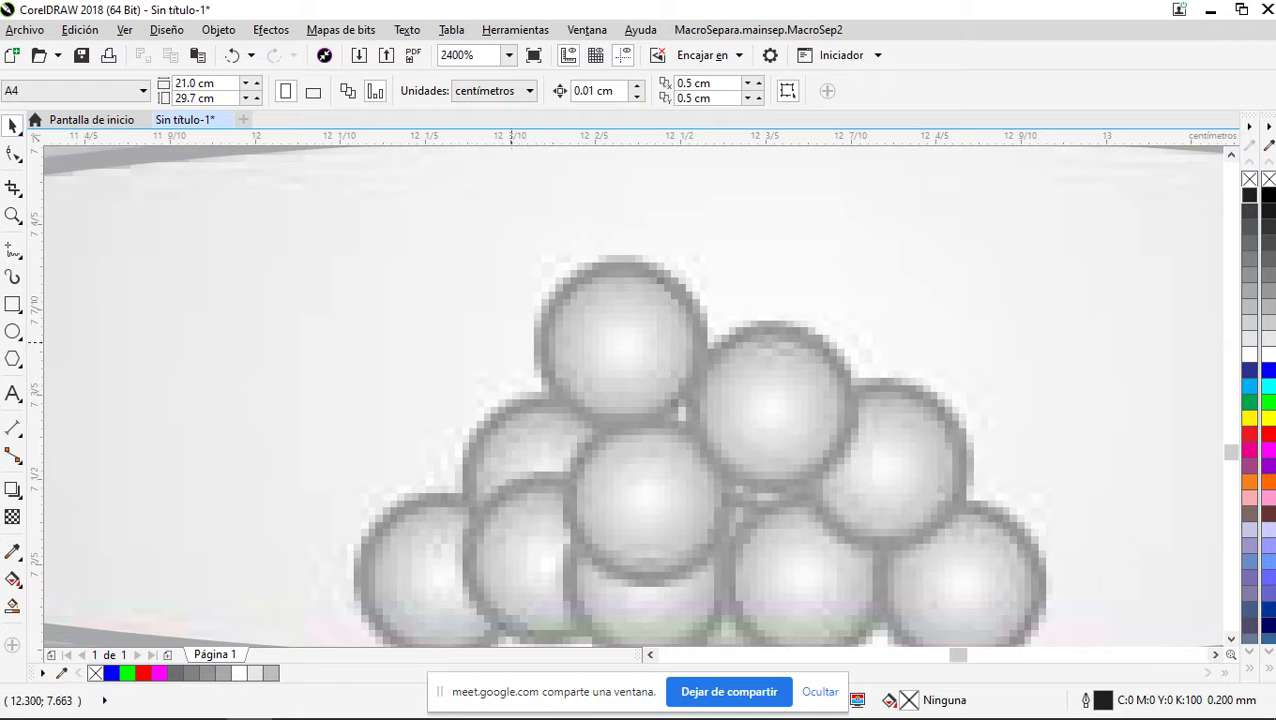
pyautogui.click(12, 331)
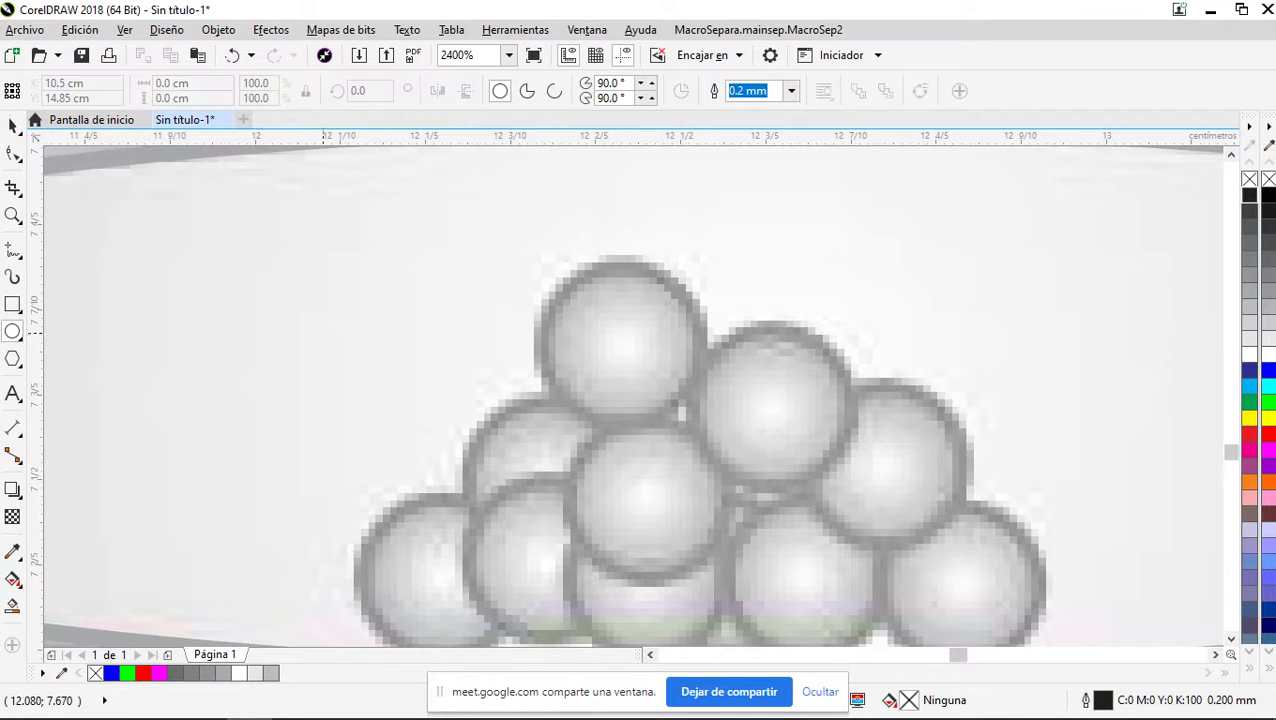
pyautogui.scroll(-1, 308, 260)
pyautogui.scroll(2, 396, 273)
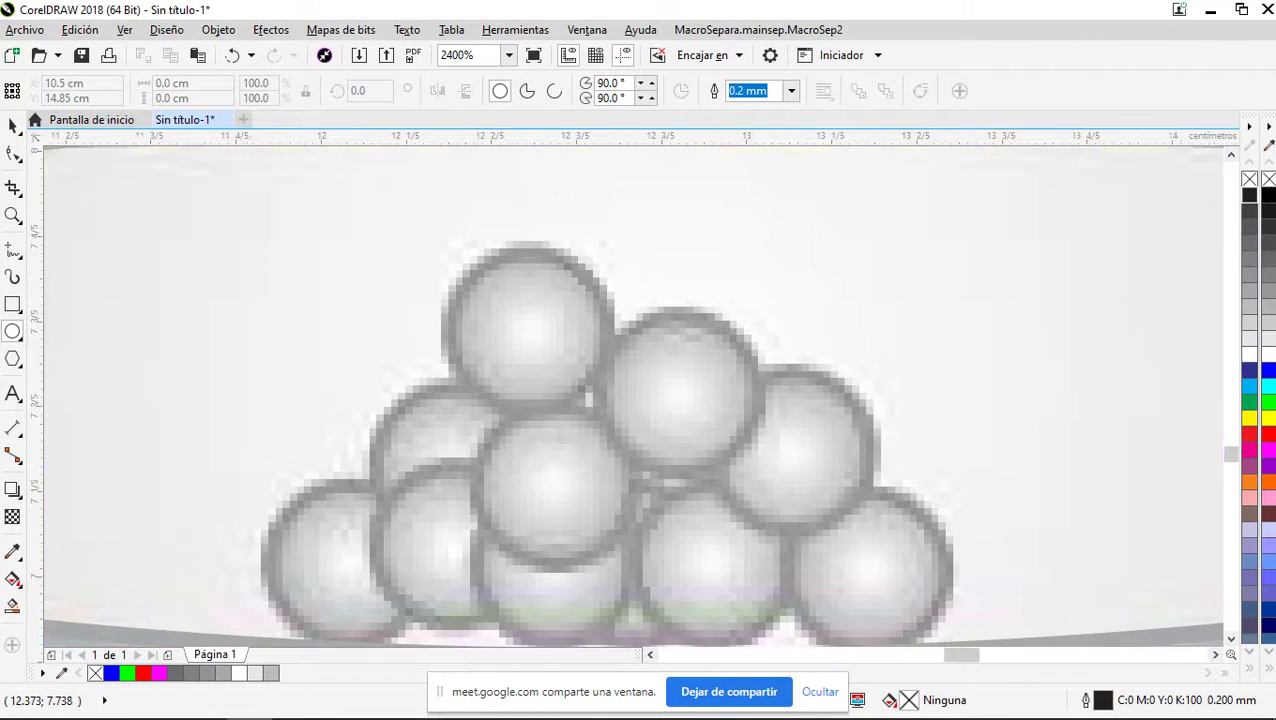
pyautogui.scroll(-2, 476, 358)
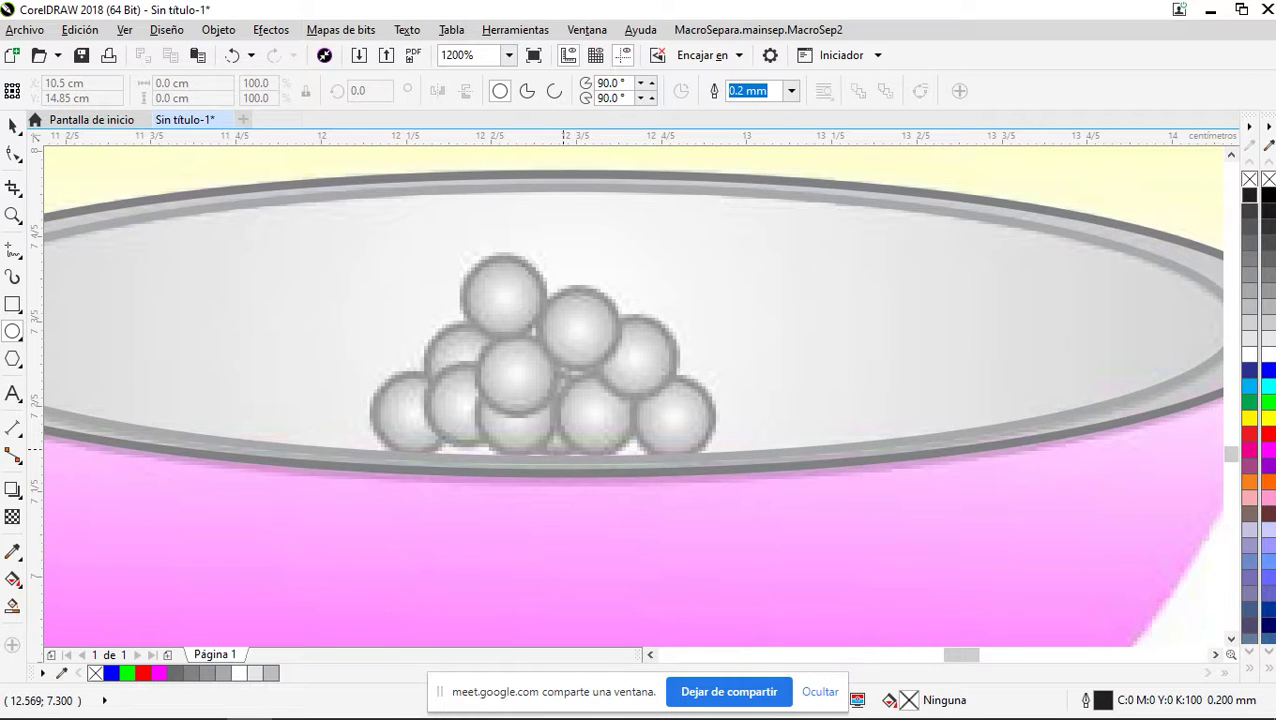
pyautogui.moveTo(564, 449); pyautogui.dragTo(531, 381)
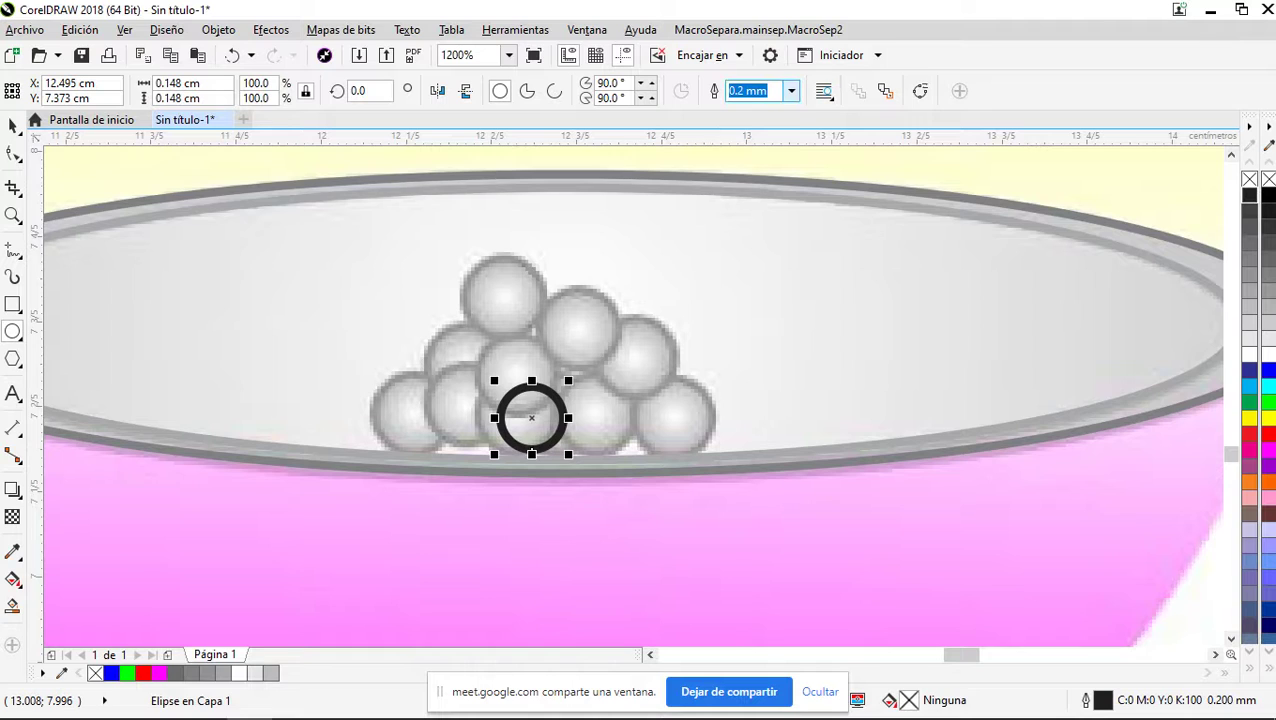
# Set the circle's outline width to Muy fina after comparing it with Ninguna
pyautogui.click(791, 91)
pyautogui.click(750, 124)
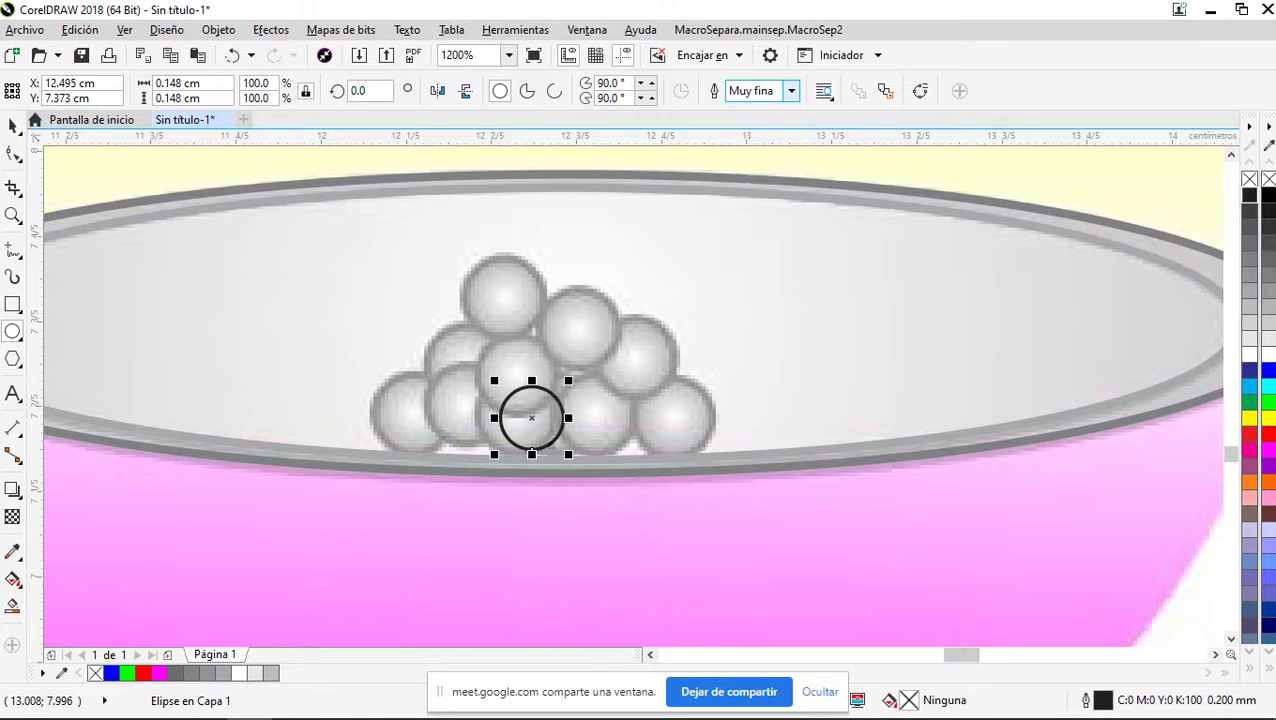
pyautogui.click(791, 91)
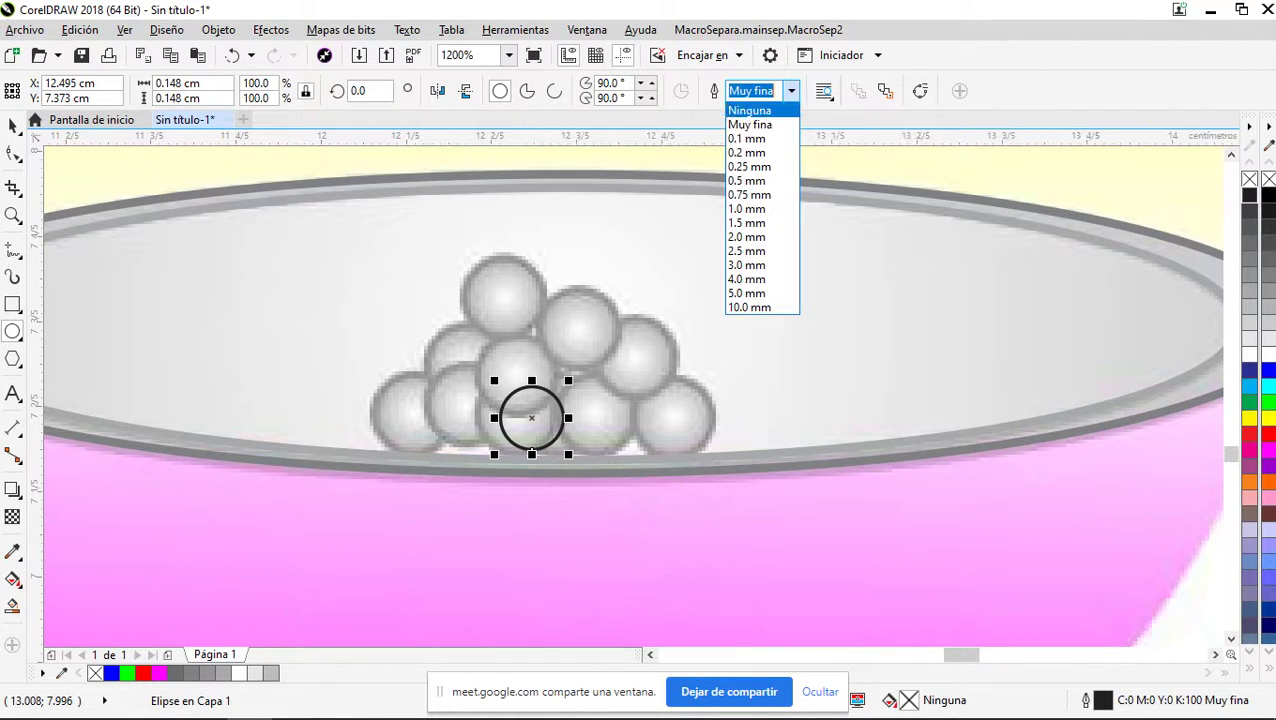
pyautogui.click(748, 108)
pyautogui.click(791, 91)
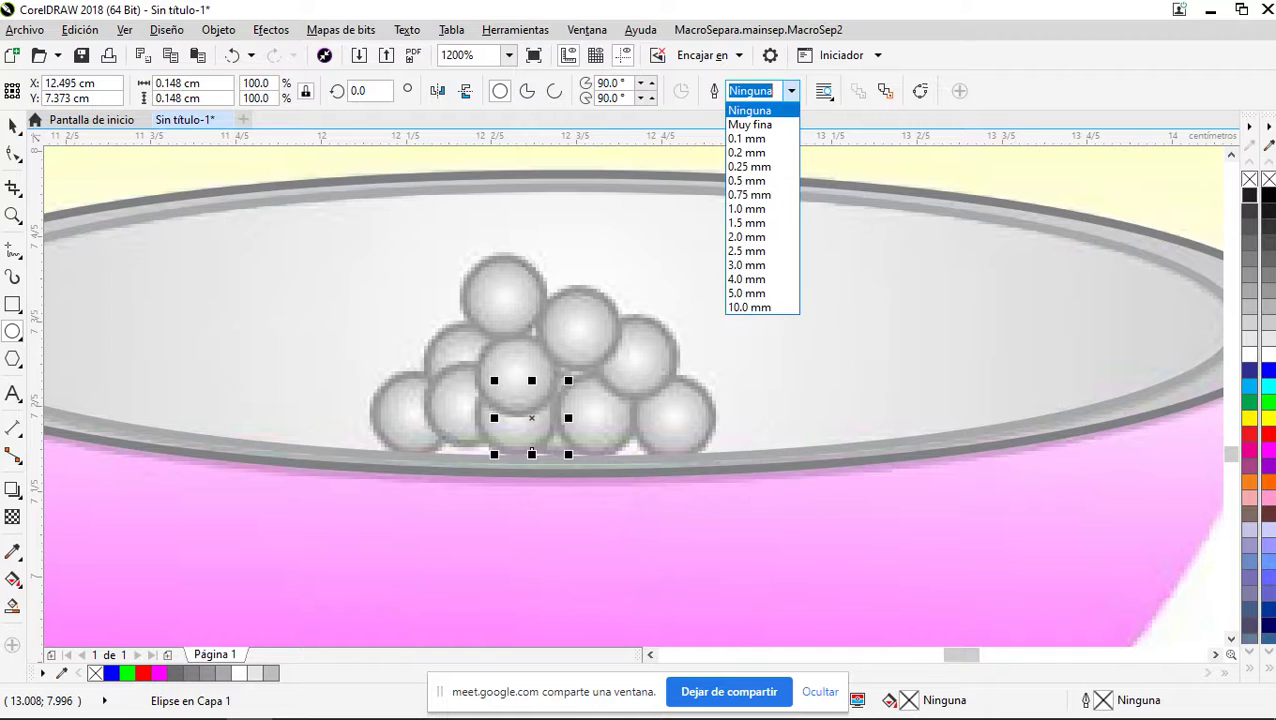
pyautogui.click(750, 122)
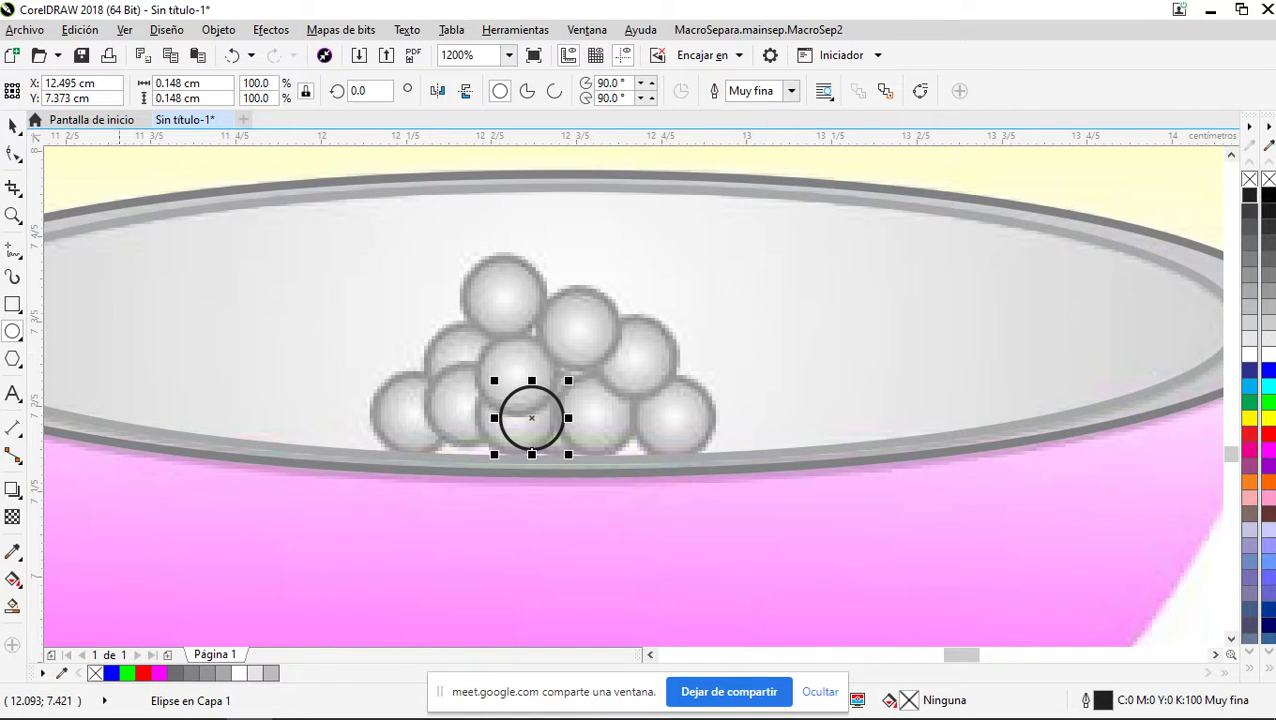
# Shift the circle slightly along the bottom row of balls and enlarge it from its center to about 0.168 cm
pyautogui.click(12, 126)
pyautogui.click(13, 124)
pyautogui.scroll(1, 531, 425)
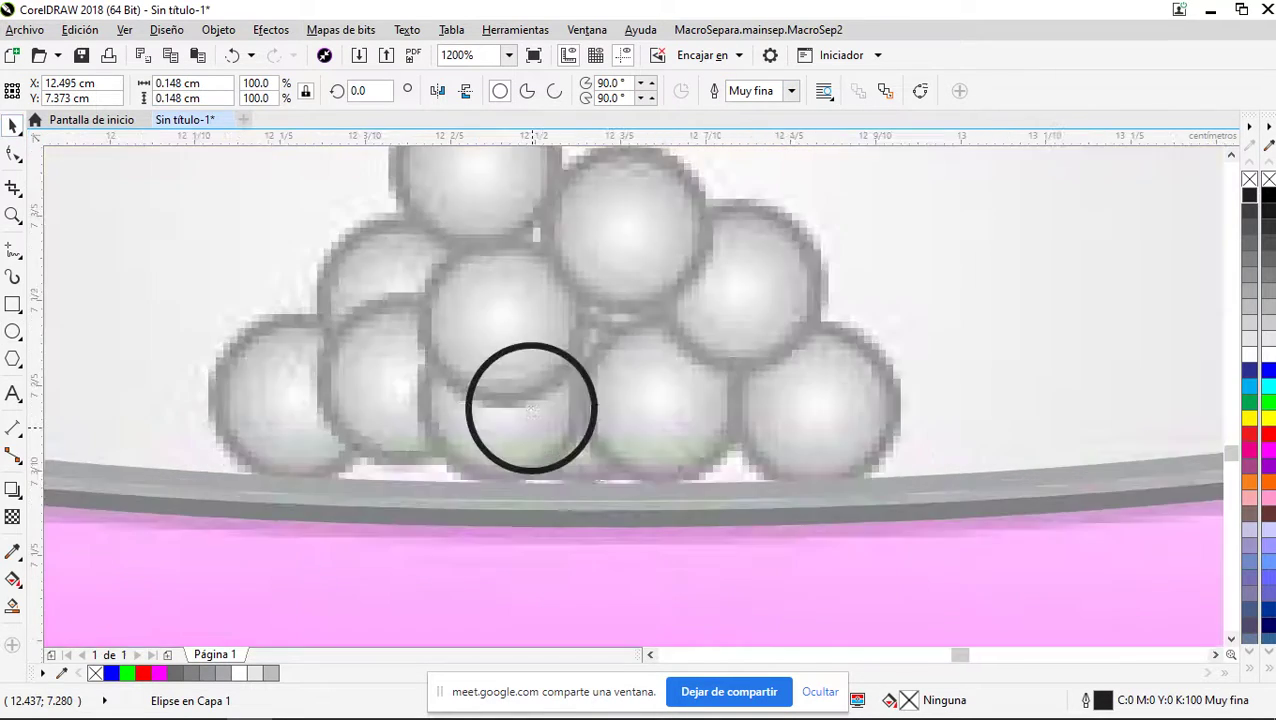
pyautogui.moveTo(522, 407); pyautogui.dragTo(564, 418)
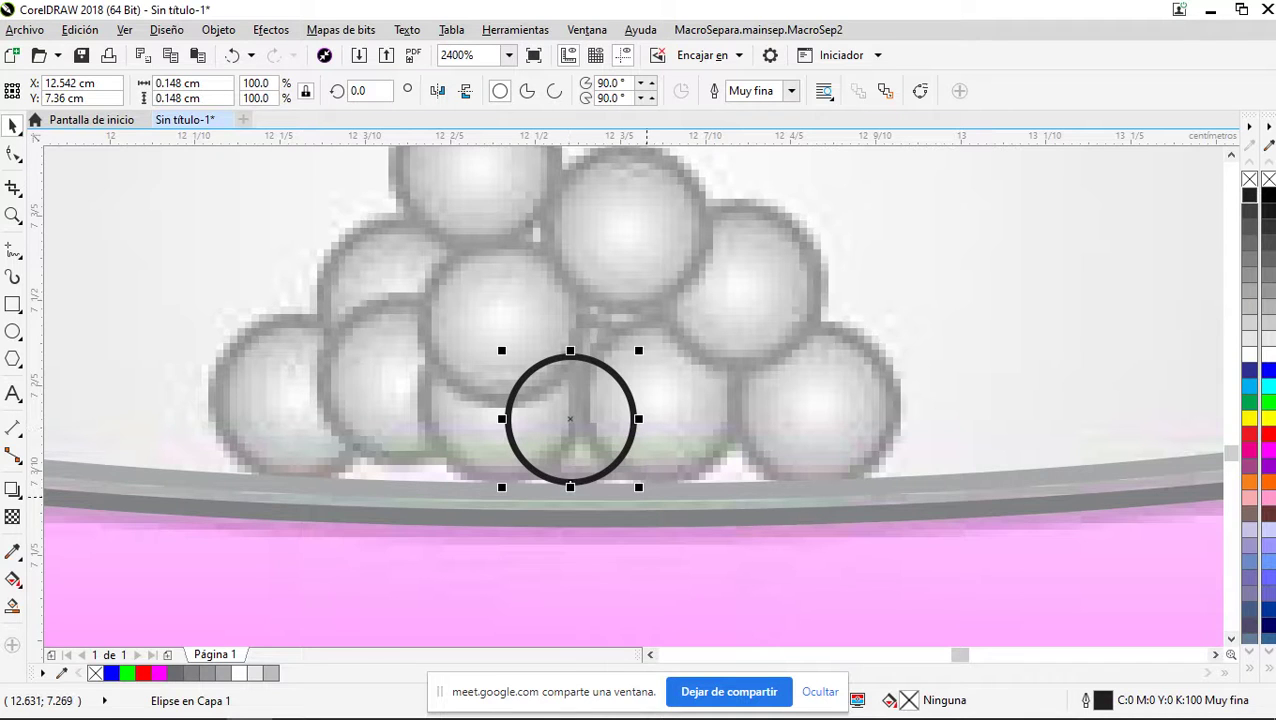
pyautogui.moveTo(637, 485); pyautogui.dragTo(641, 490)
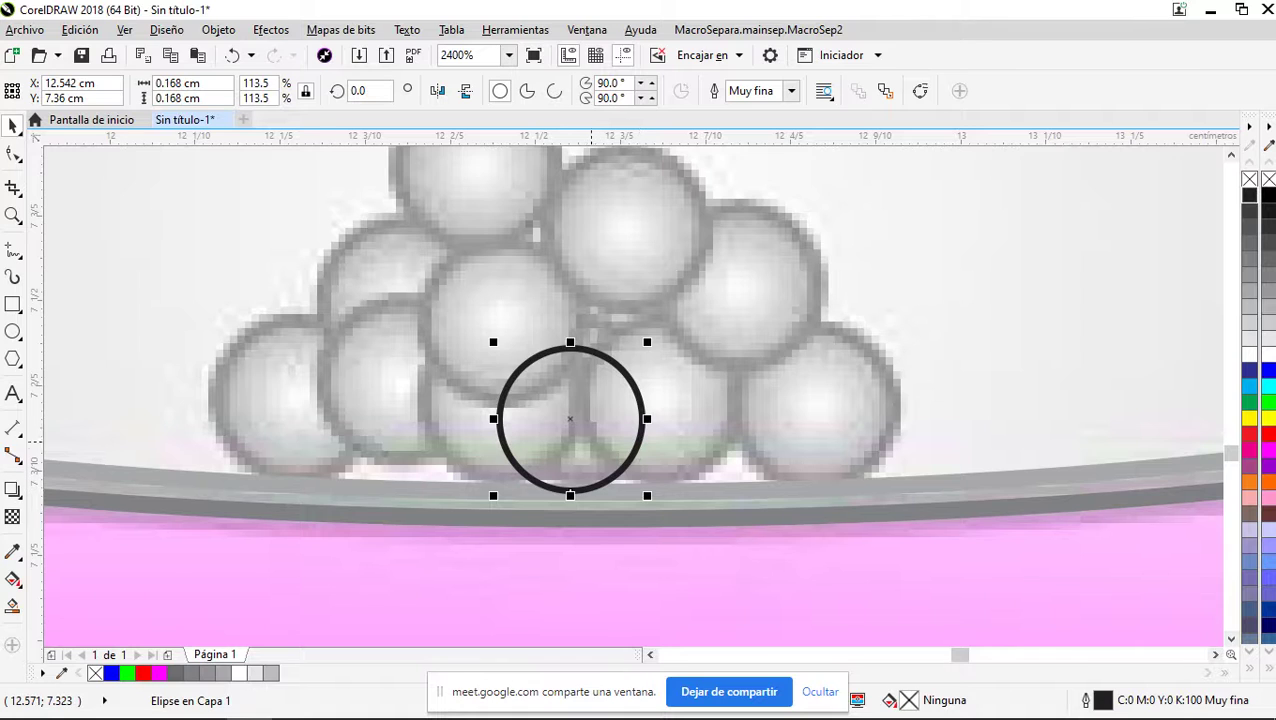
# Place copies of the circle over all the balls of the pile below the topmost one
pyautogui.moveTo(575, 418); pyautogui.dragTo(499, 317)
pyautogui.rightClick(651, 405)
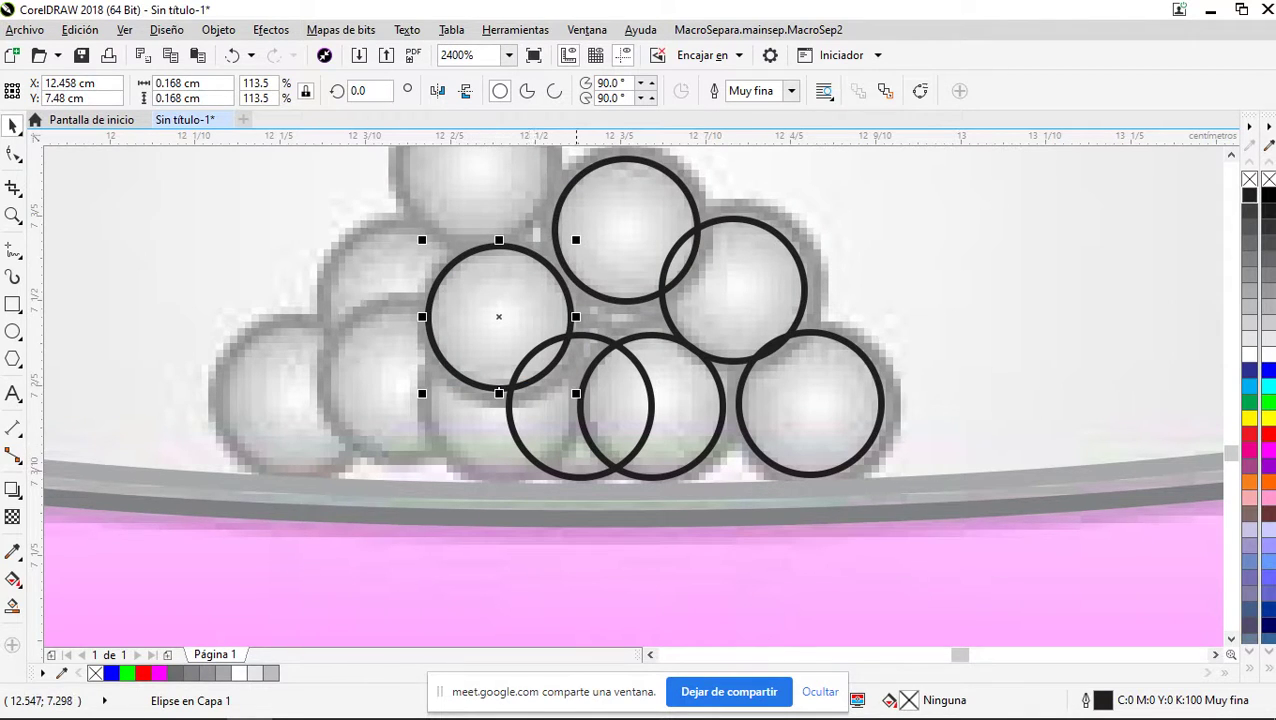
pyautogui.moveTo(499, 317); pyautogui.dragTo(499, 414)
pyautogui.moveTo(505, 414); pyautogui.dragTo(393, 294)
pyautogui.rightClick(397, 378)
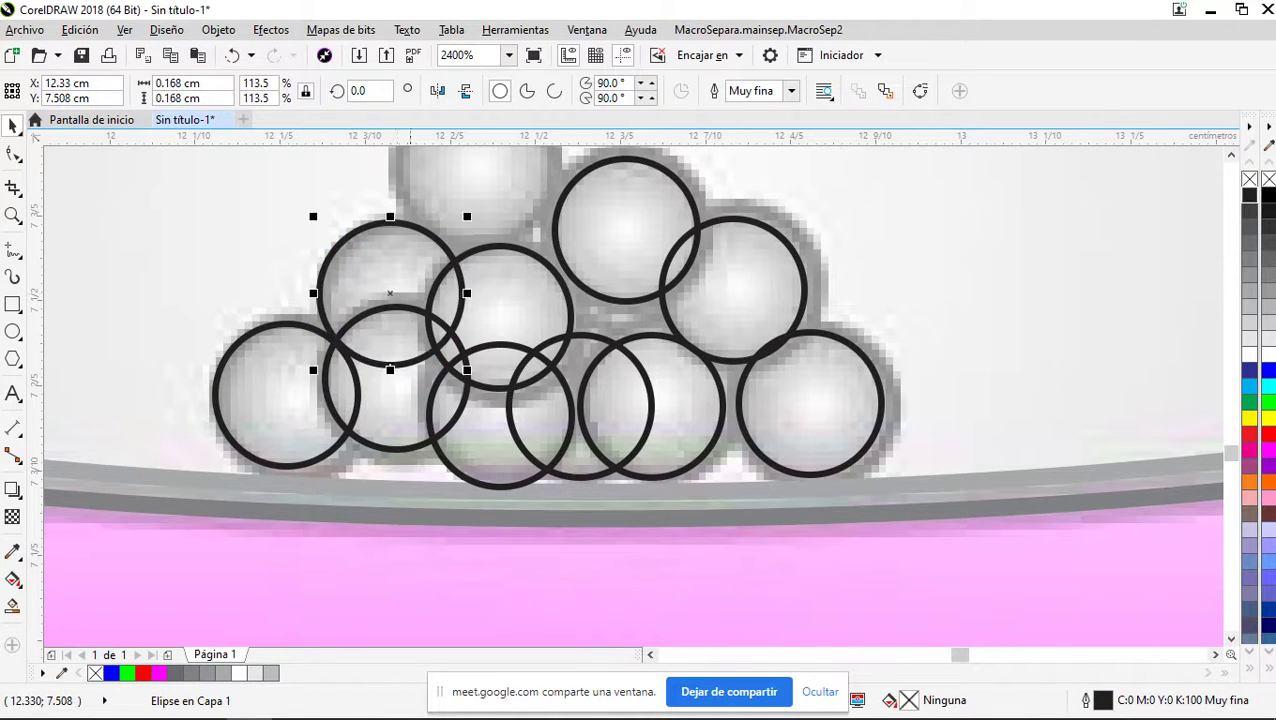
# Add one more copy of the circle centered on the topmost ball of the pile
pyautogui.scroll(-1, 416, 298)
pyautogui.scroll(2, 415, 283)
pyautogui.scroll(-1, 400, 440)
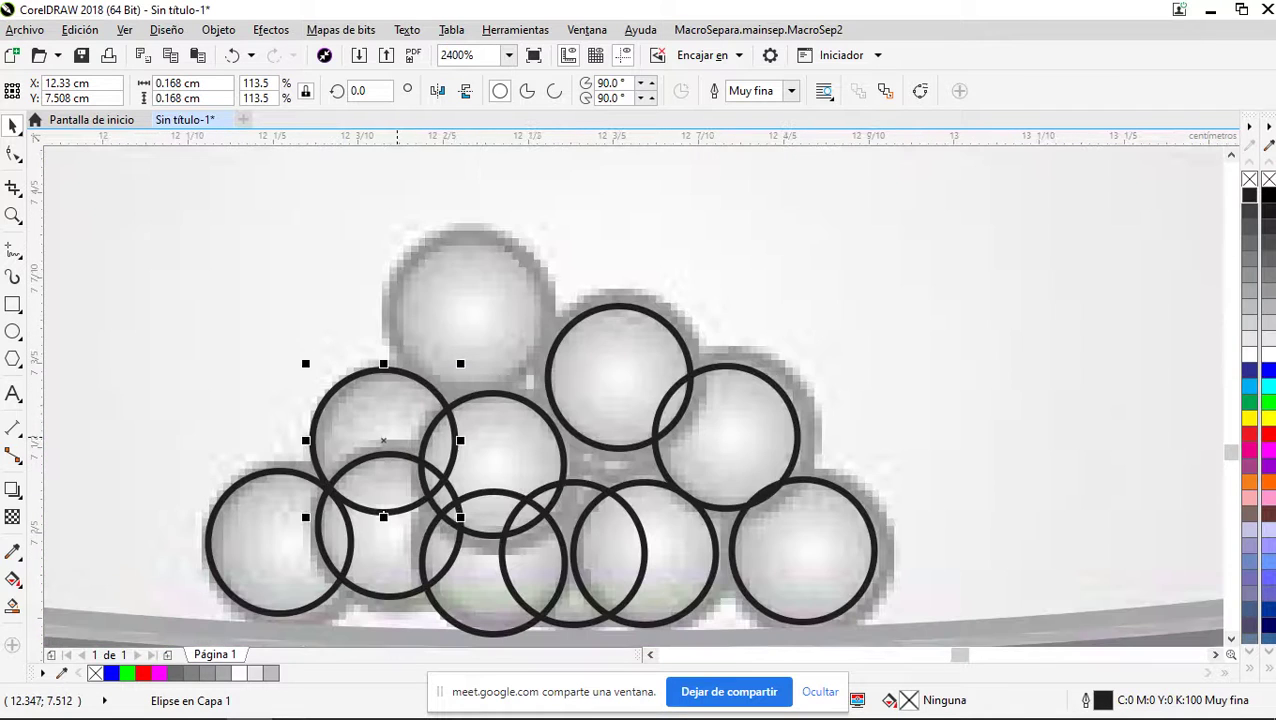
pyautogui.moveTo(386, 439); pyautogui.dragTo(470, 314)
pyautogui.rightClick(470, 314)
pyautogui.click(181, 288)
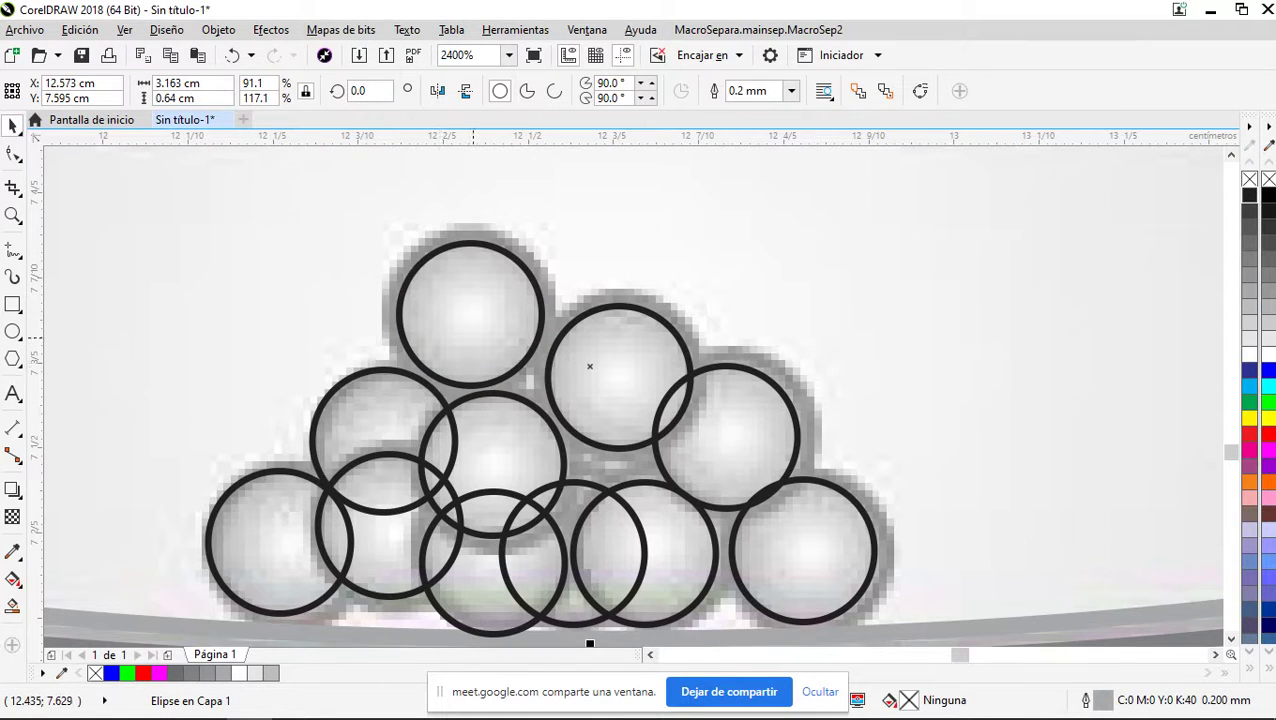
pyautogui.click(470, 326)
# Examine the traced circles up close and compare the bowl with the neighbouring sample on the black background
pyautogui.scroll(-2, 470, 326)
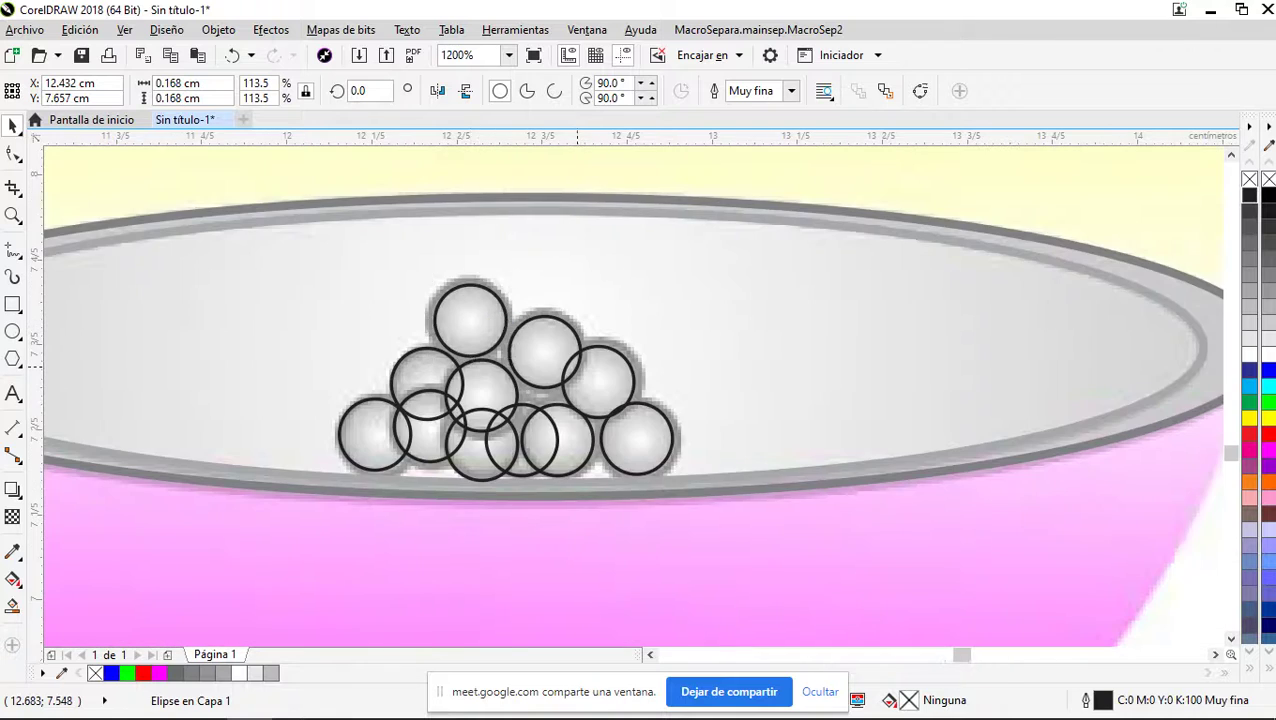
pyautogui.scroll(2, 472, 326)
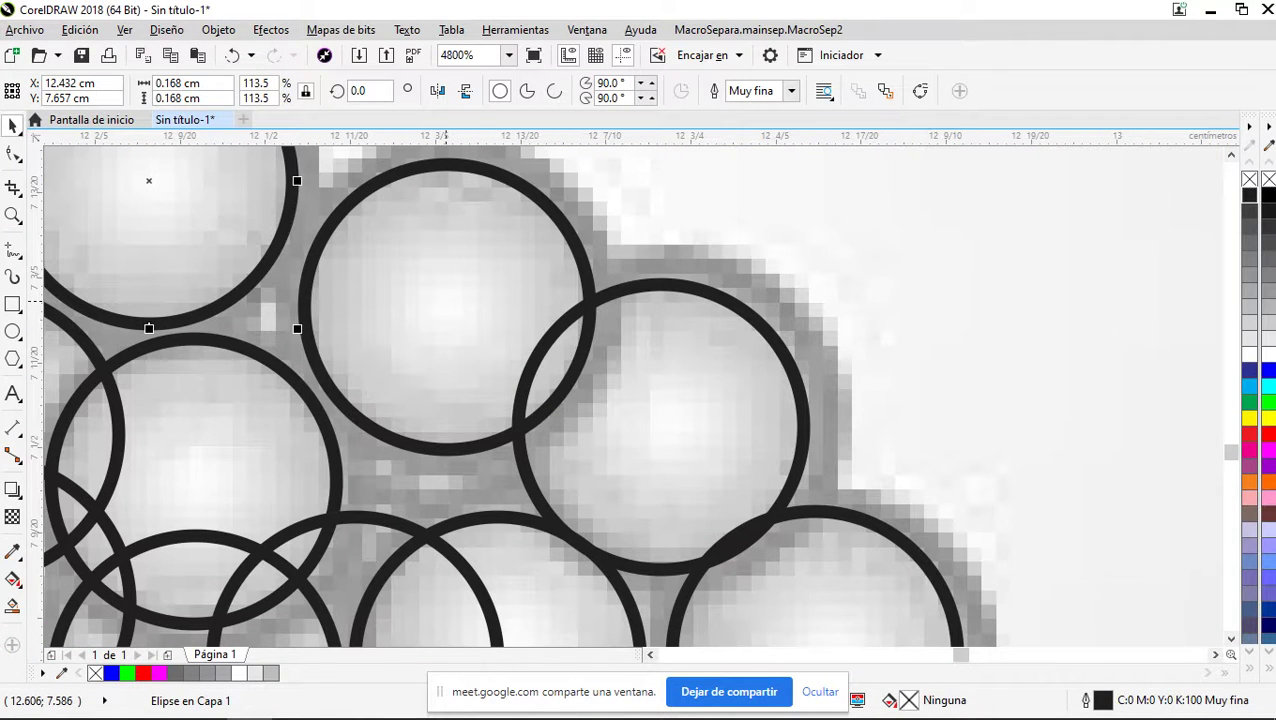
pyautogui.scroll(-1, 460, 310)
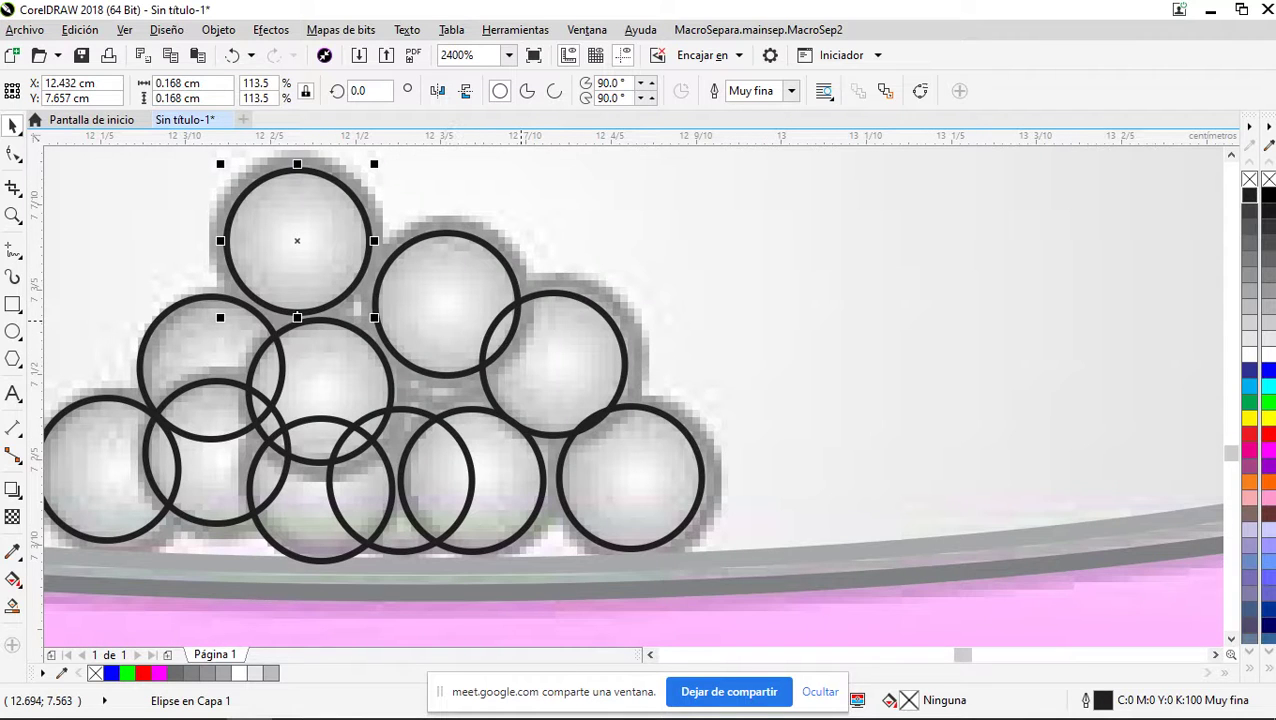
pyautogui.scroll(-2, 570, 330)
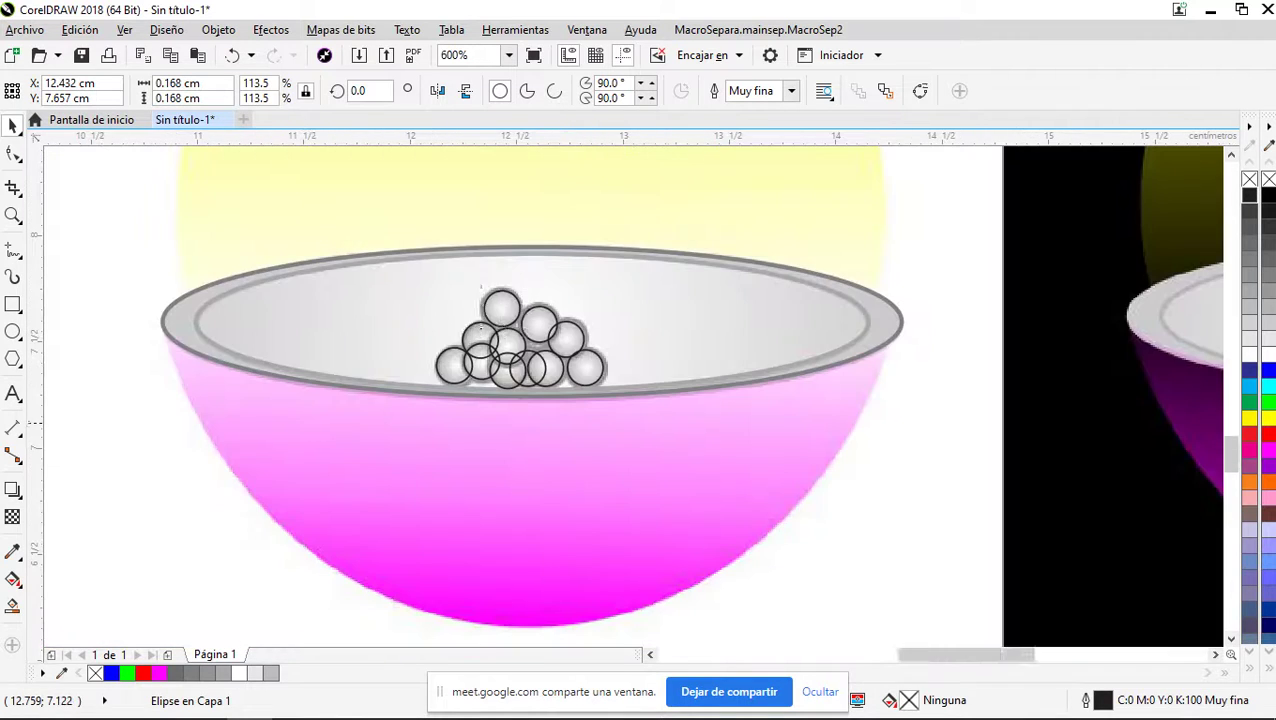
pyautogui.scroll(-3, 570, 335)
pyautogui.scroll(3, 325, 425)
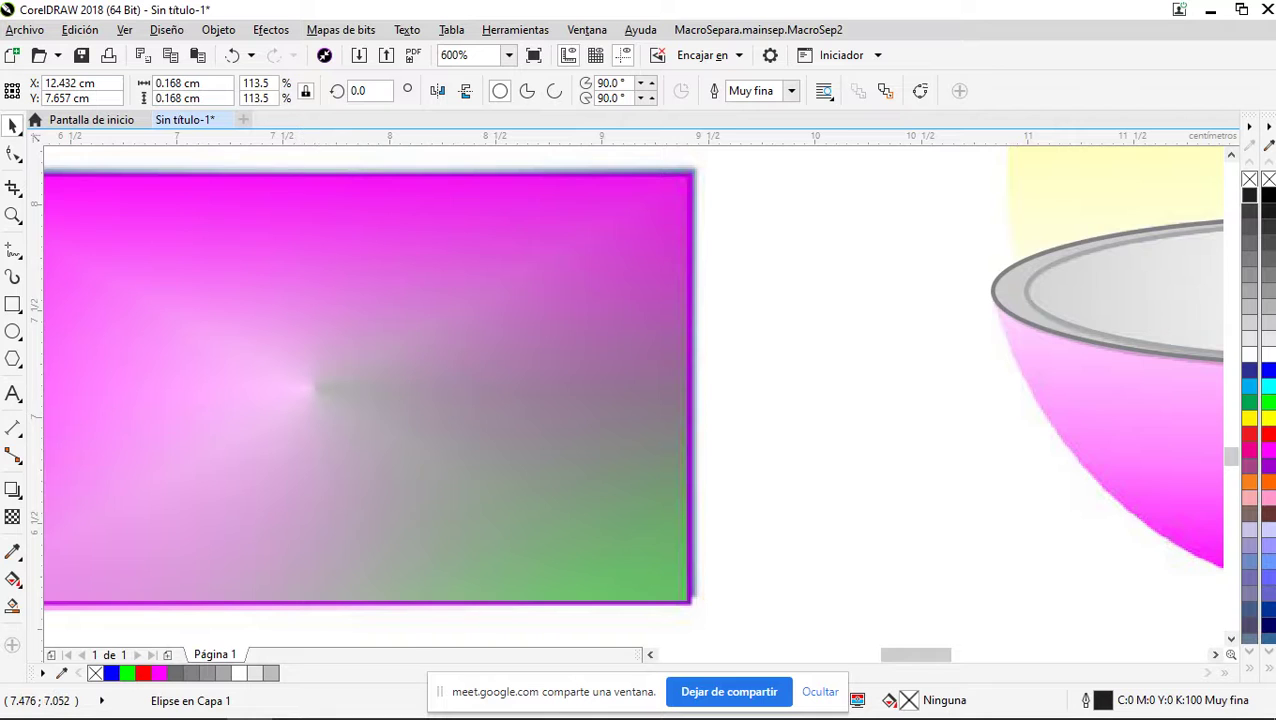
pyautogui.scroll(-3, 278, 400)
pyautogui.scroll(3, 556, 356)
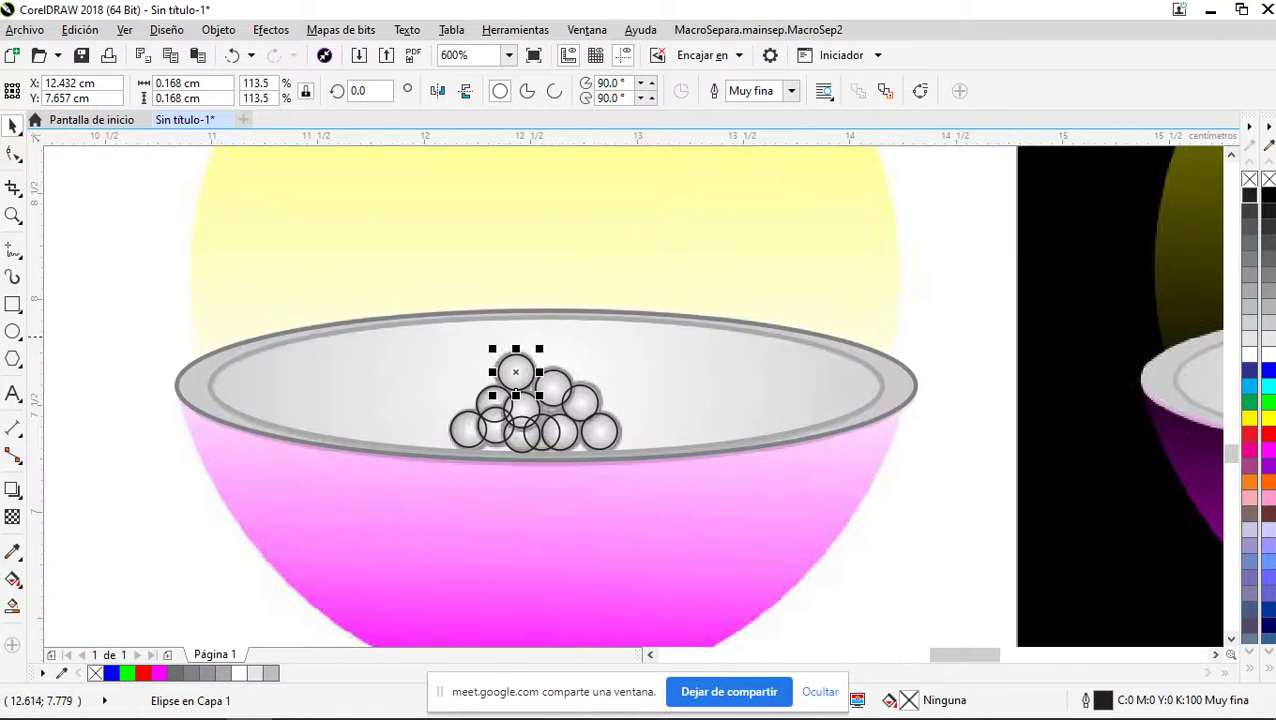
pyautogui.click(150, 286)
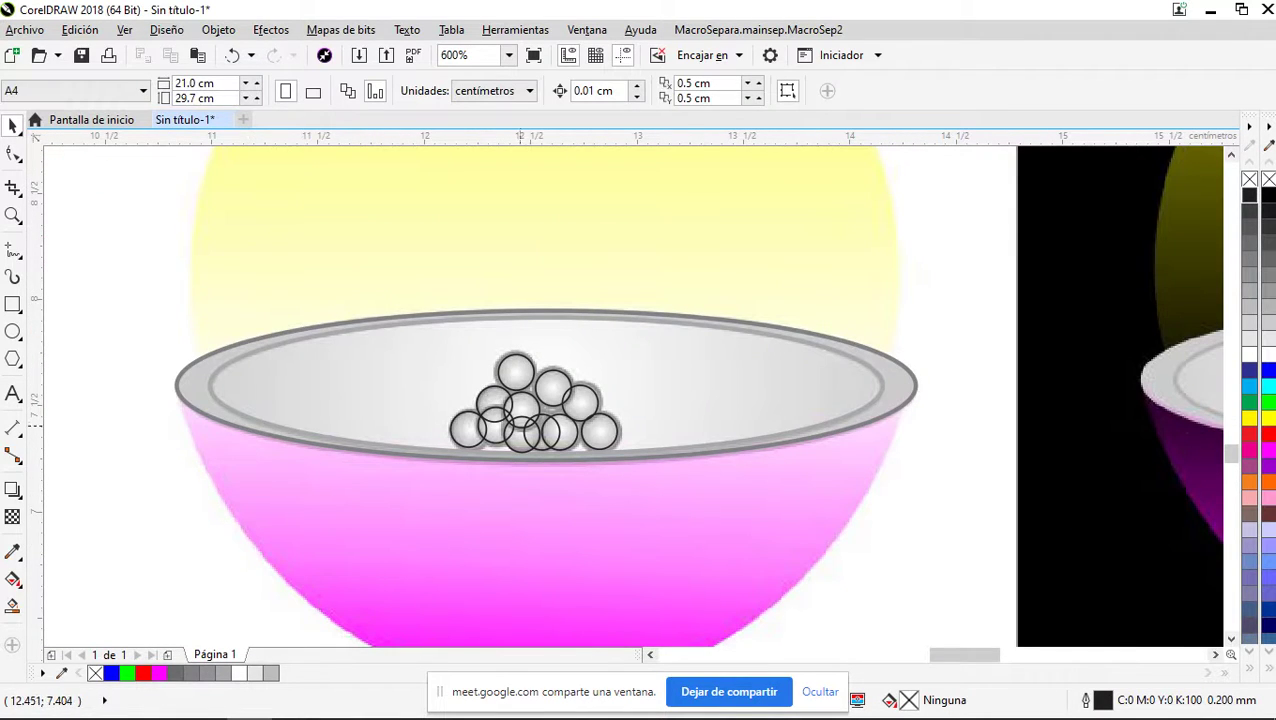
pyautogui.scroll(1, 521, 425)
pyautogui.scroll(-2, 653, 340)
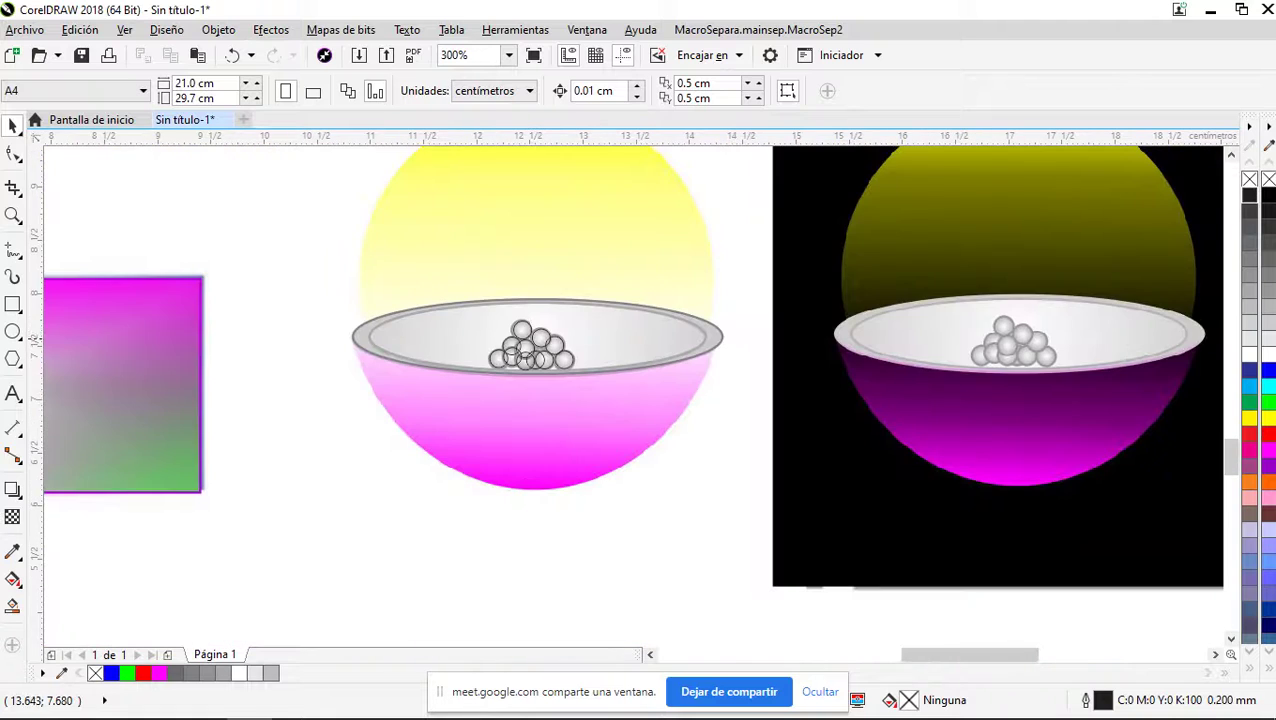
# Fill all the traced ball circles in the bowl with a rectangular gradient, white at the center and black at the edges
pyautogui.moveTo(732, 292); pyautogui.dragTo(482, 406)
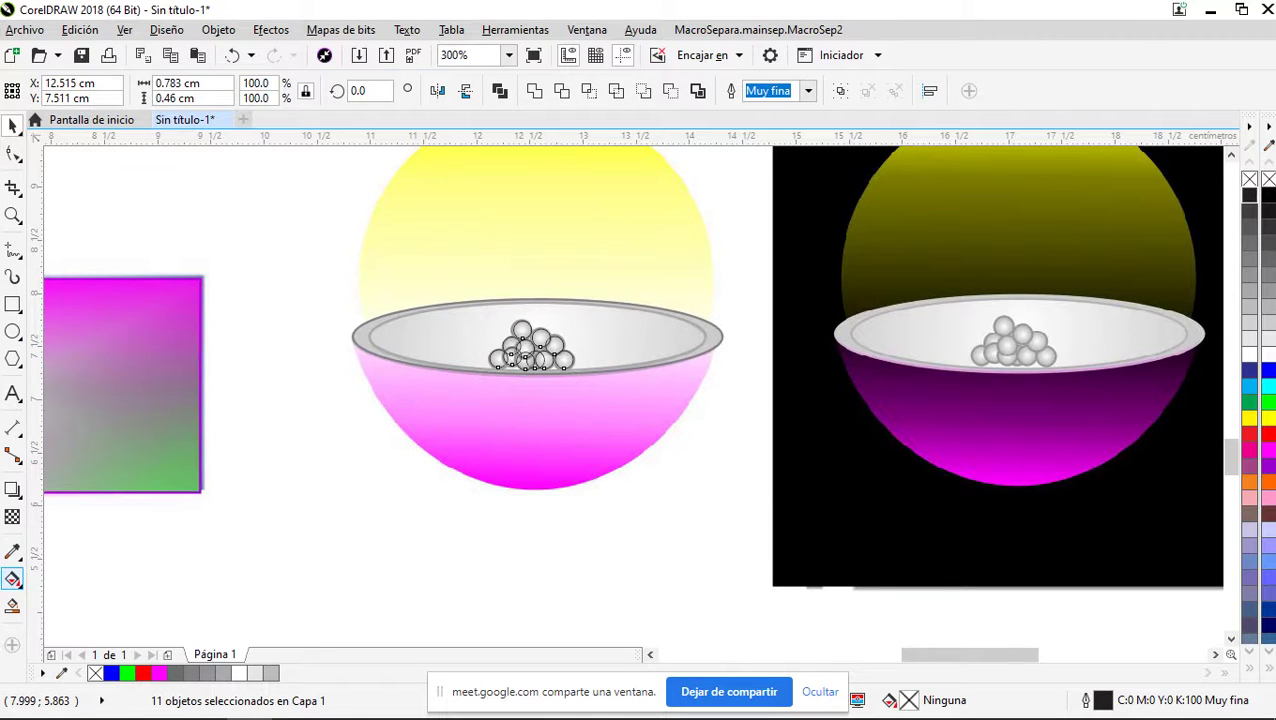
pyautogui.click(12, 579)
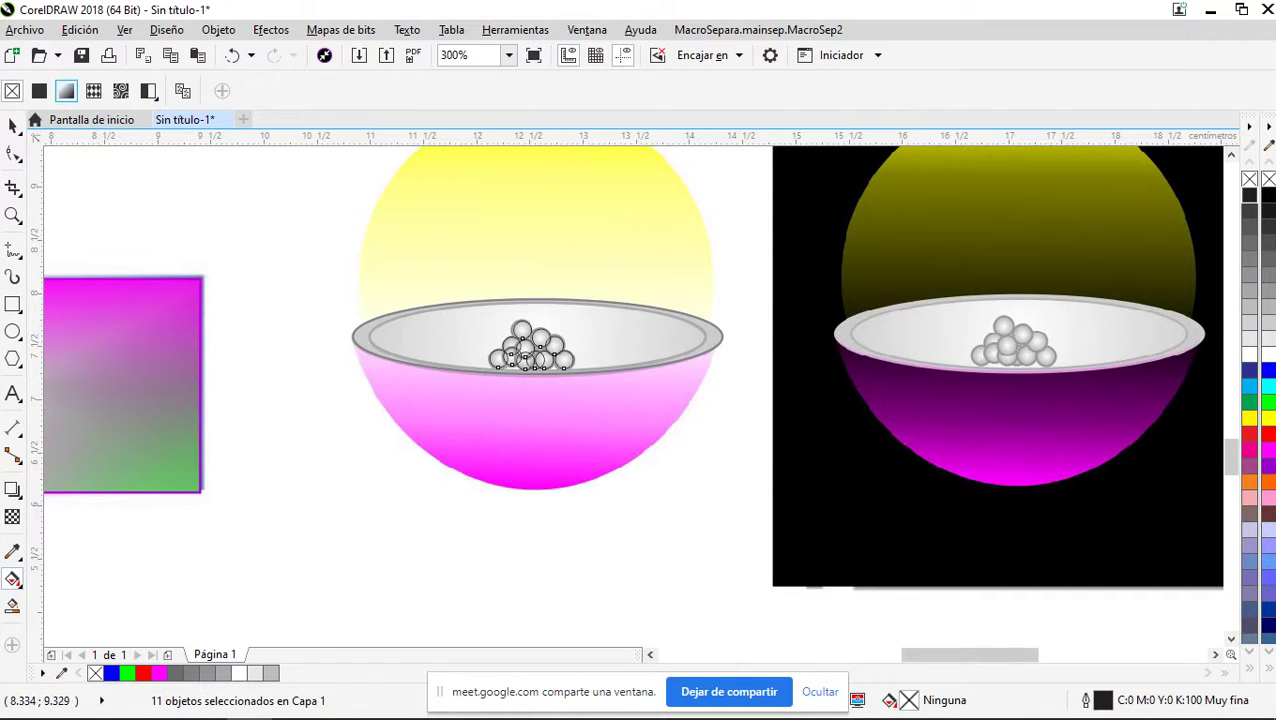
pyautogui.click(66, 91)
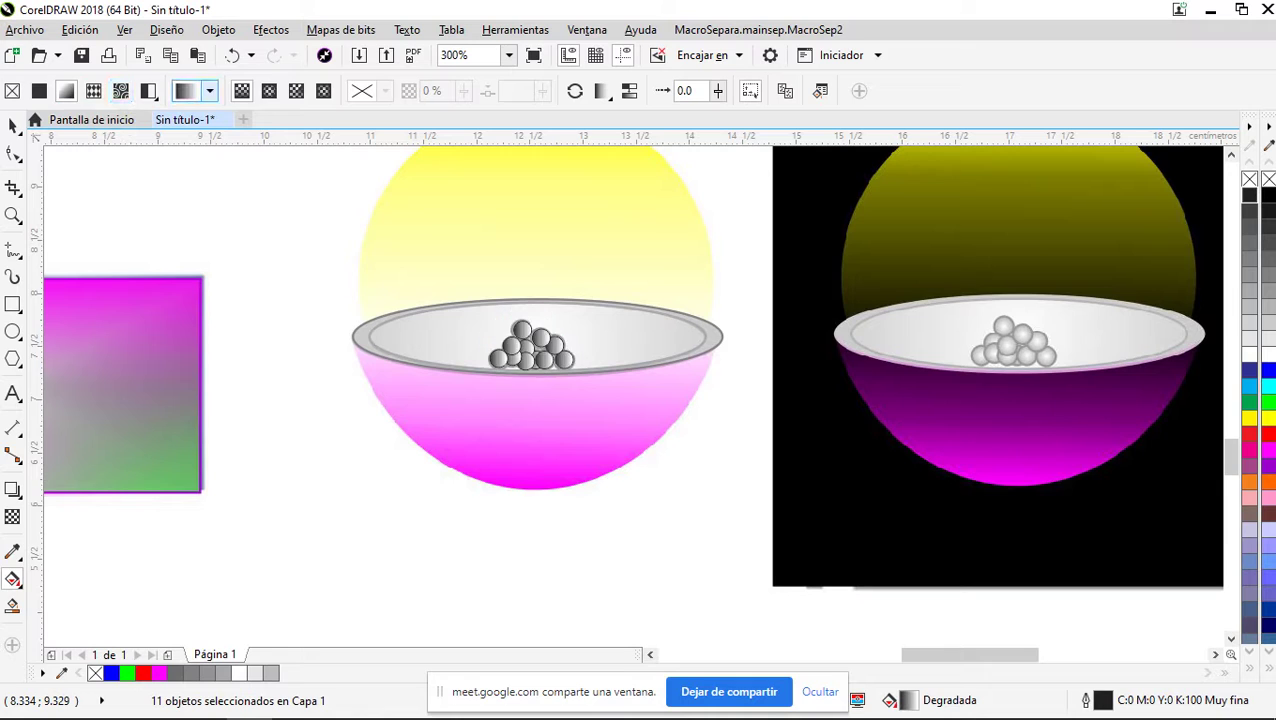
pyautogui.click(269, 91)
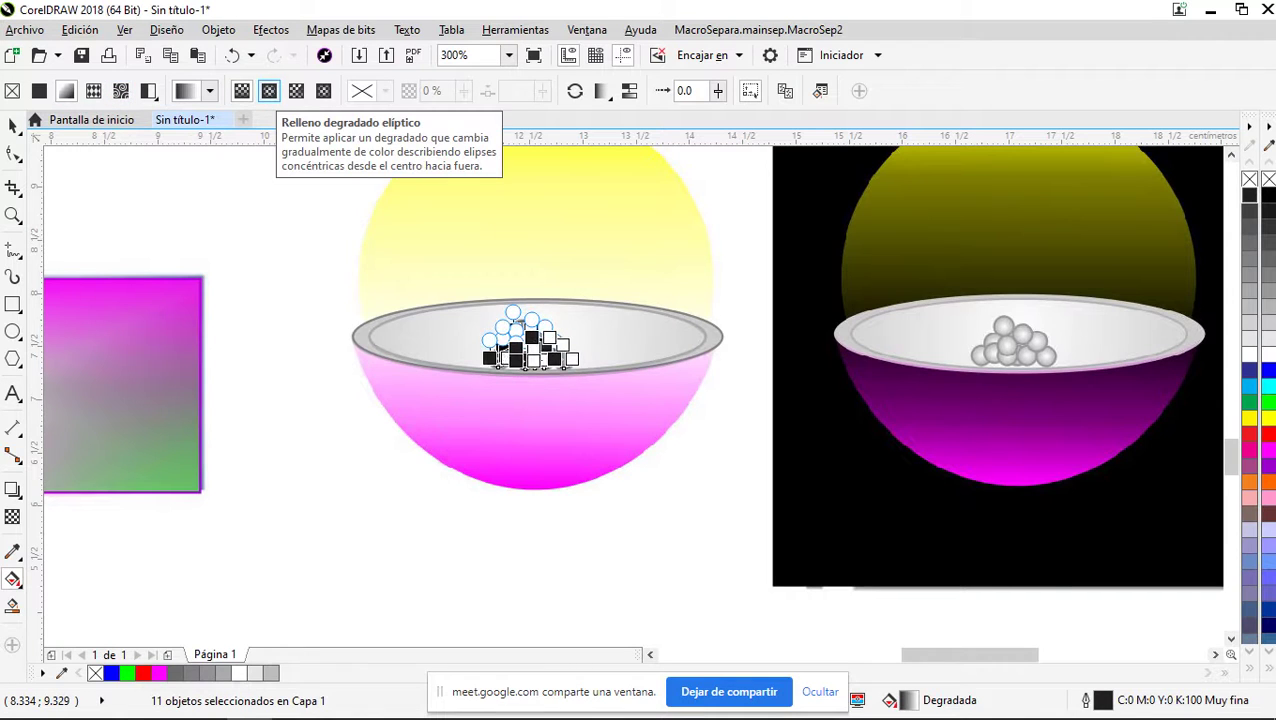
pyautogui.click(323, 91)
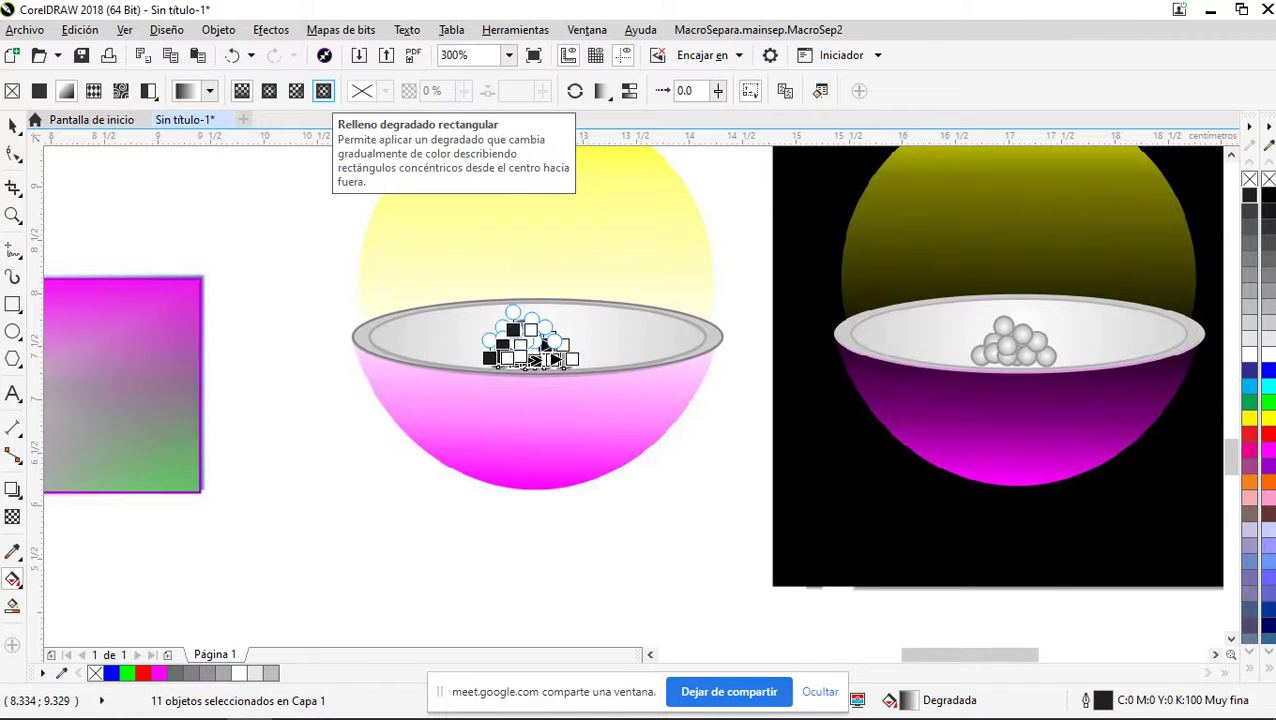
pyautogui.click(323, 91)
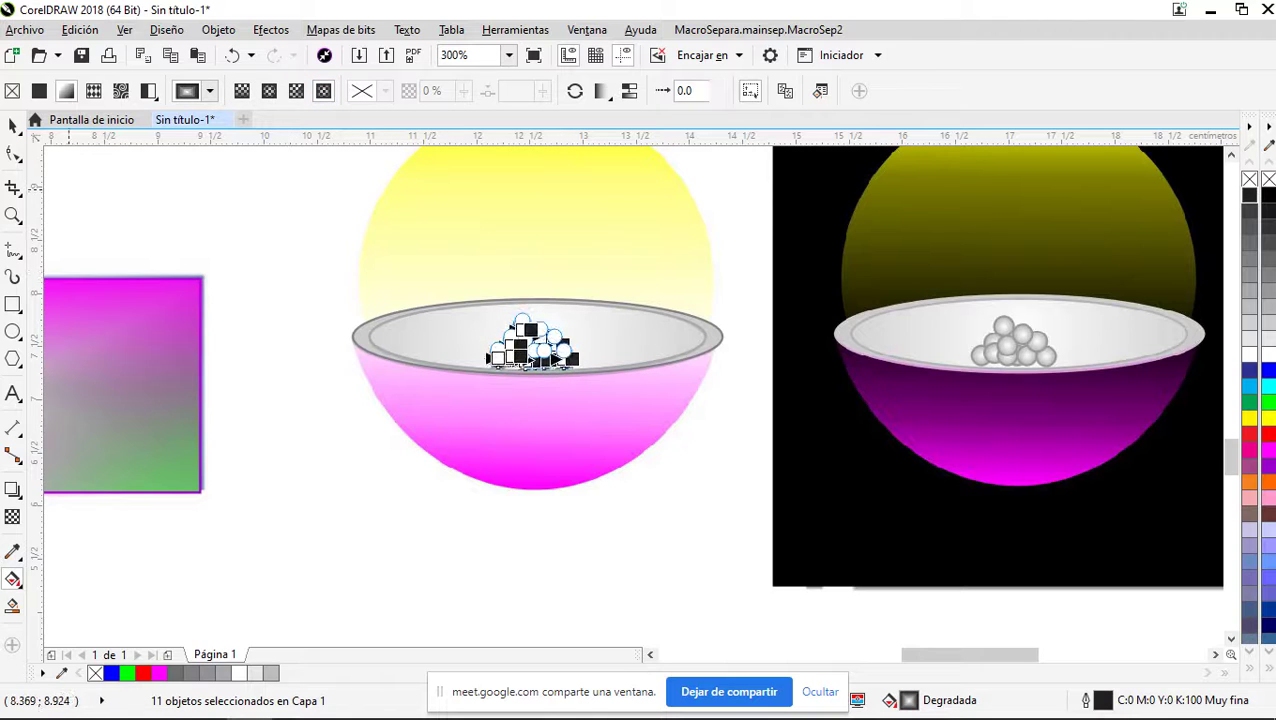
pyautogui.scroll(2, 536, 350)
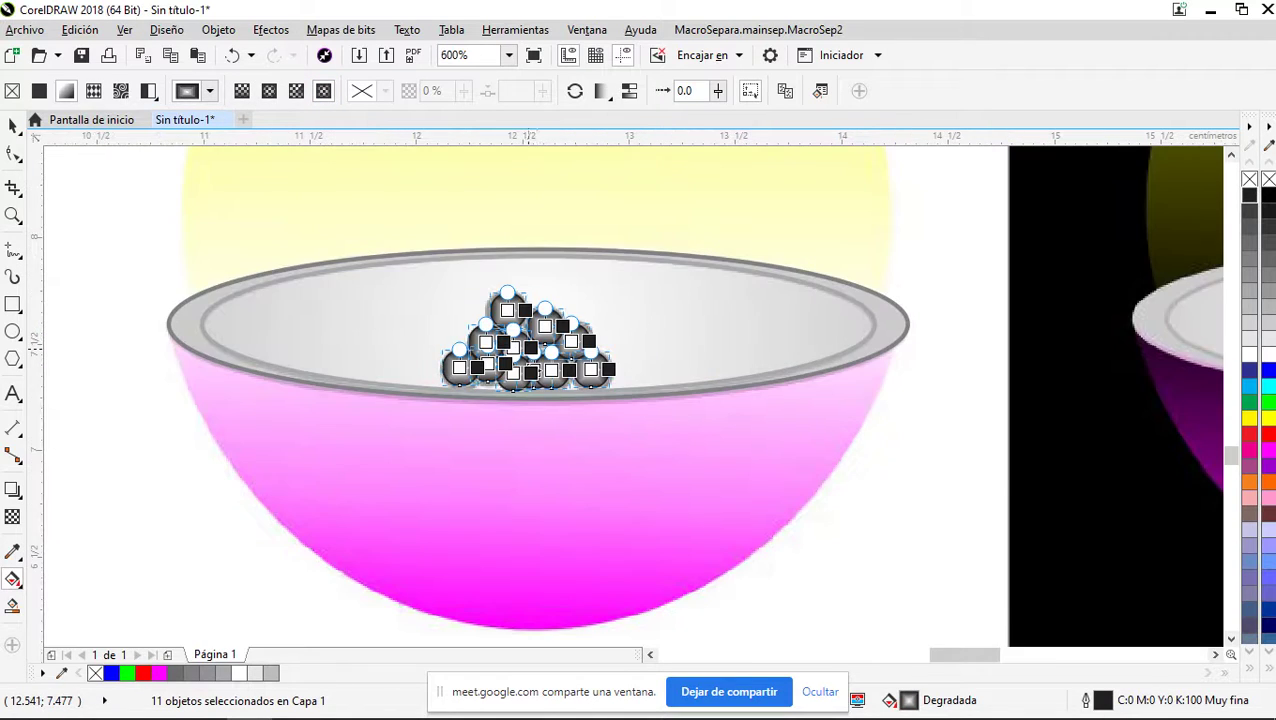
pyautogui.scroll(2, 530, 350)
pyautogui.scroll(4, 527, 348)
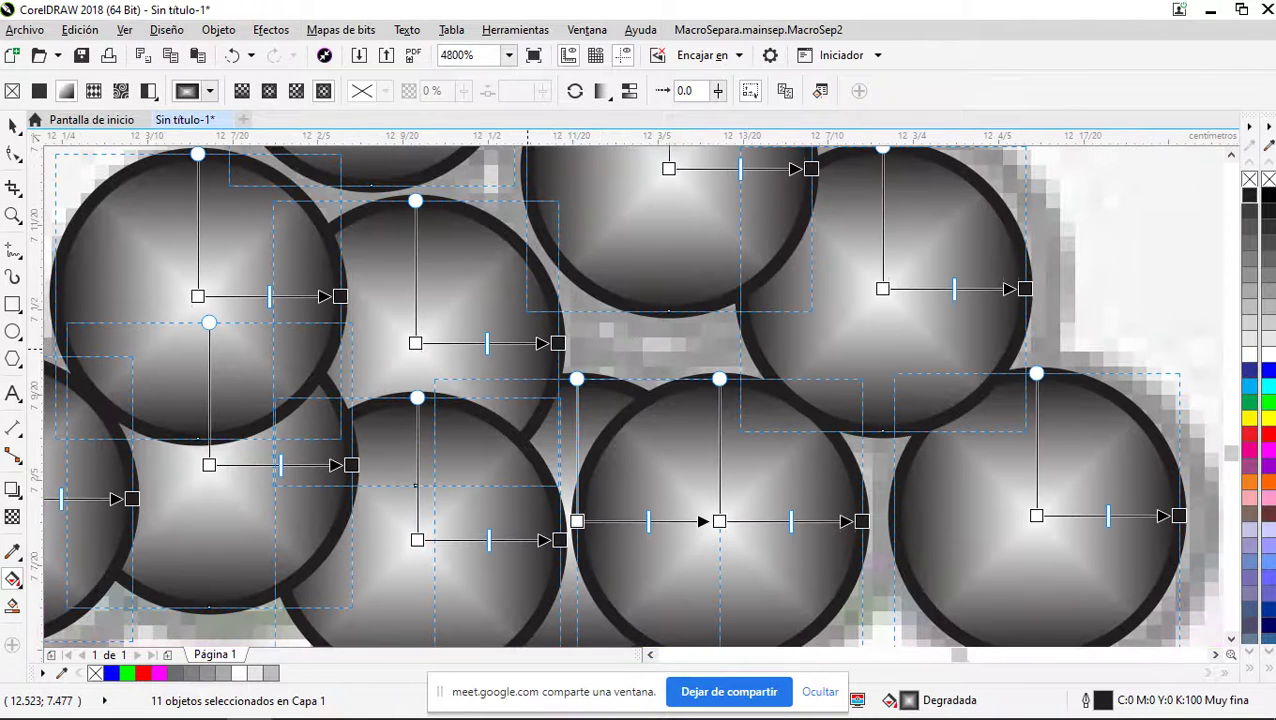
pyautogui.scroll(-4, 527, 348)
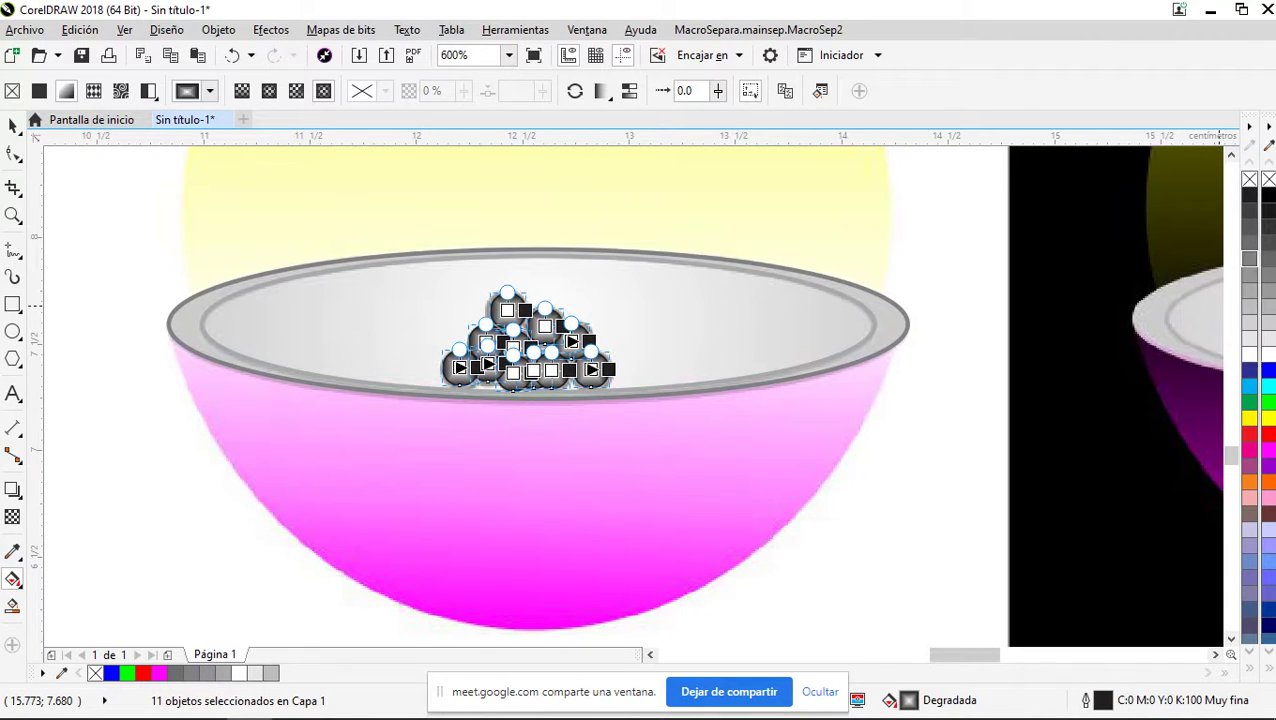
# Set the outline color of all the ball circles to 60% black
pyautogui.rightClick(1250, 259)
pyautogui.scroll(3, 575, 330)
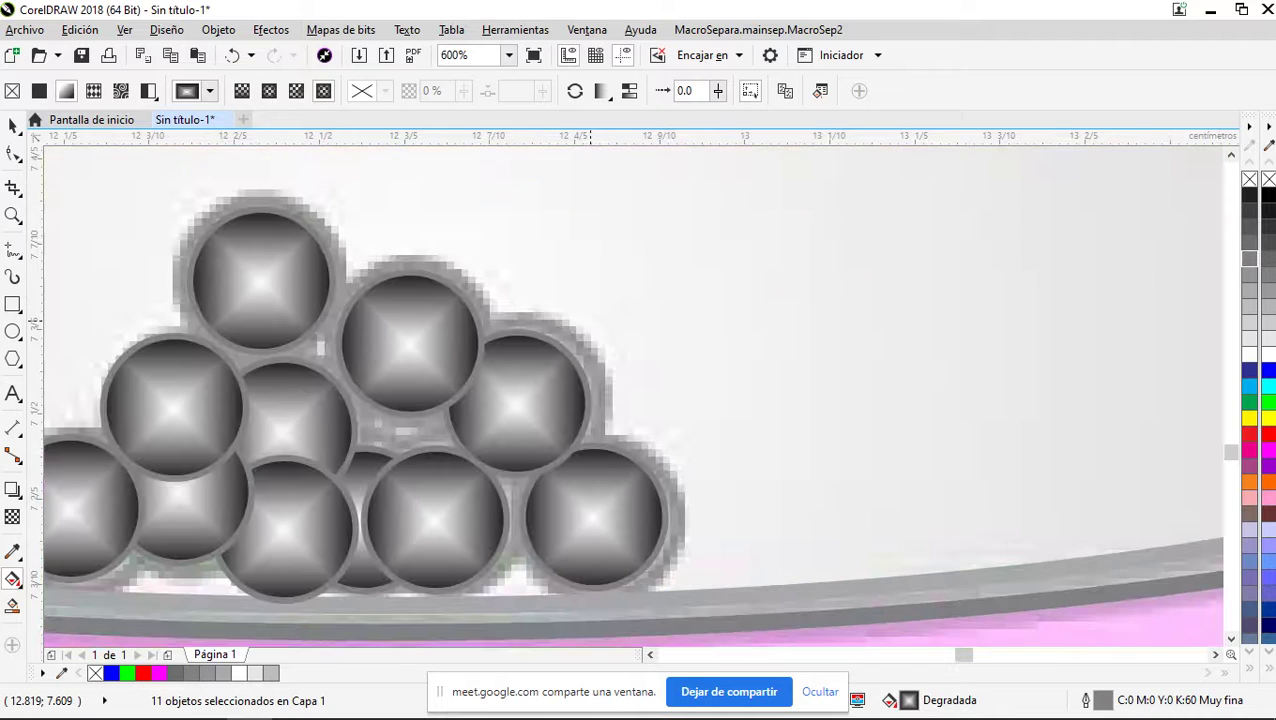
pyautogui.scroll(2, 553, 350)
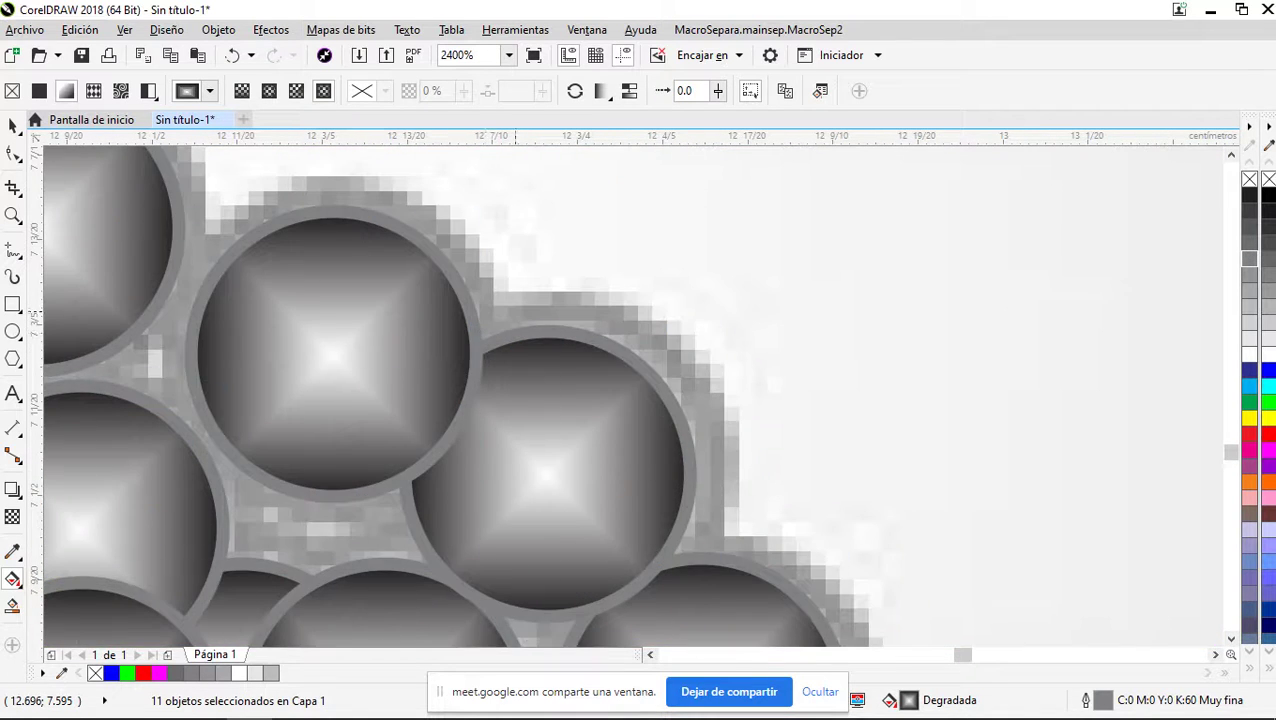
pyautogui.scroll(-3, 636, 395)
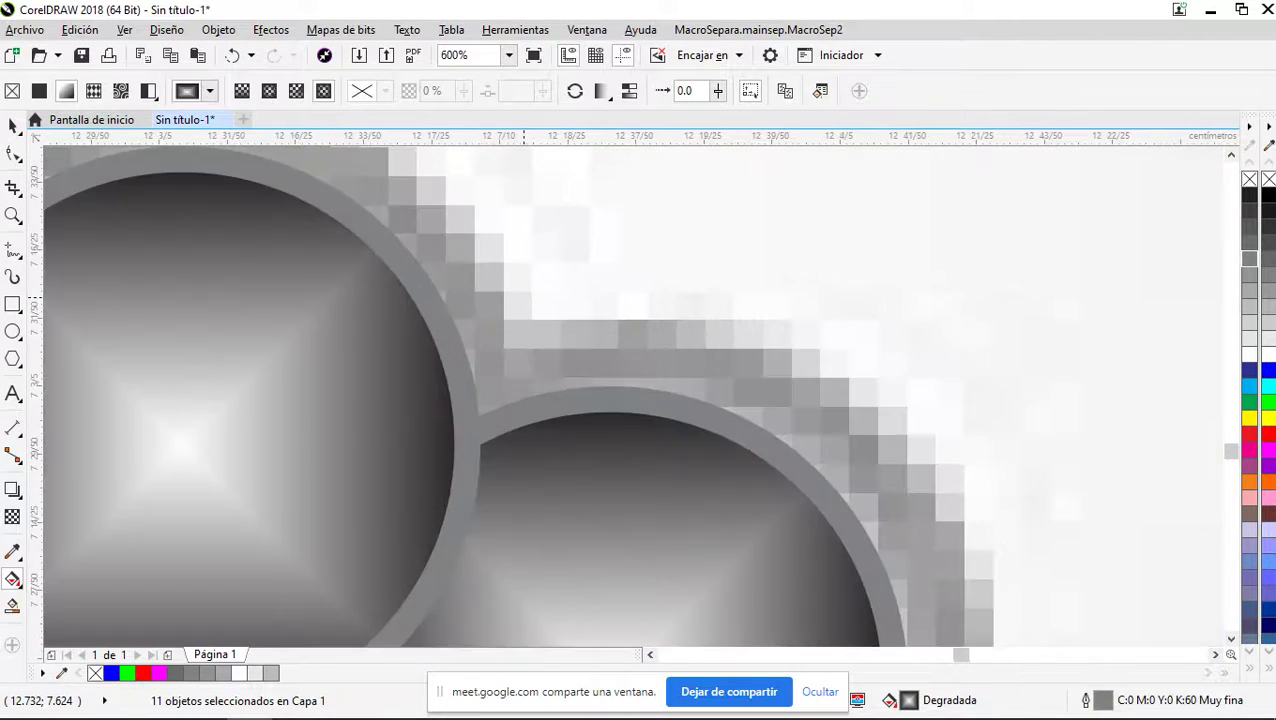
pyautogui.scroll(-2, 636, 395)
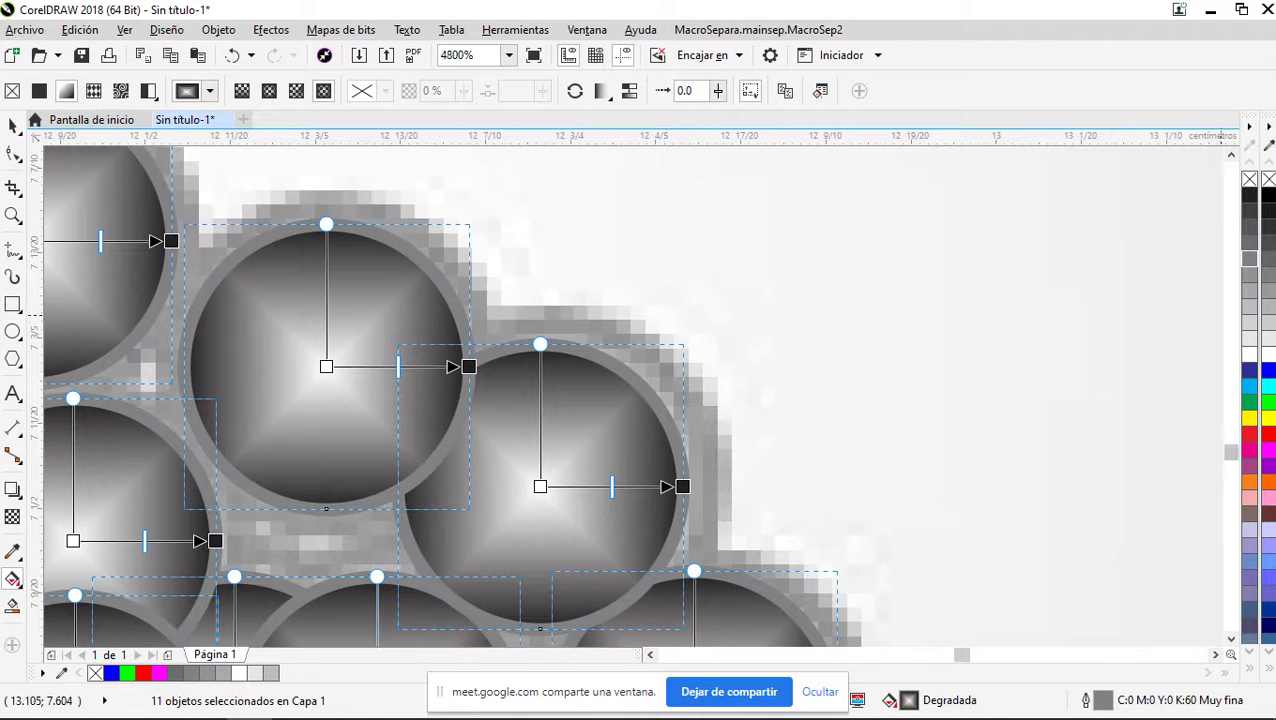
# Set the outline color of all the ball circles to 80% black
pyautogui.rightClick(1250, 243)
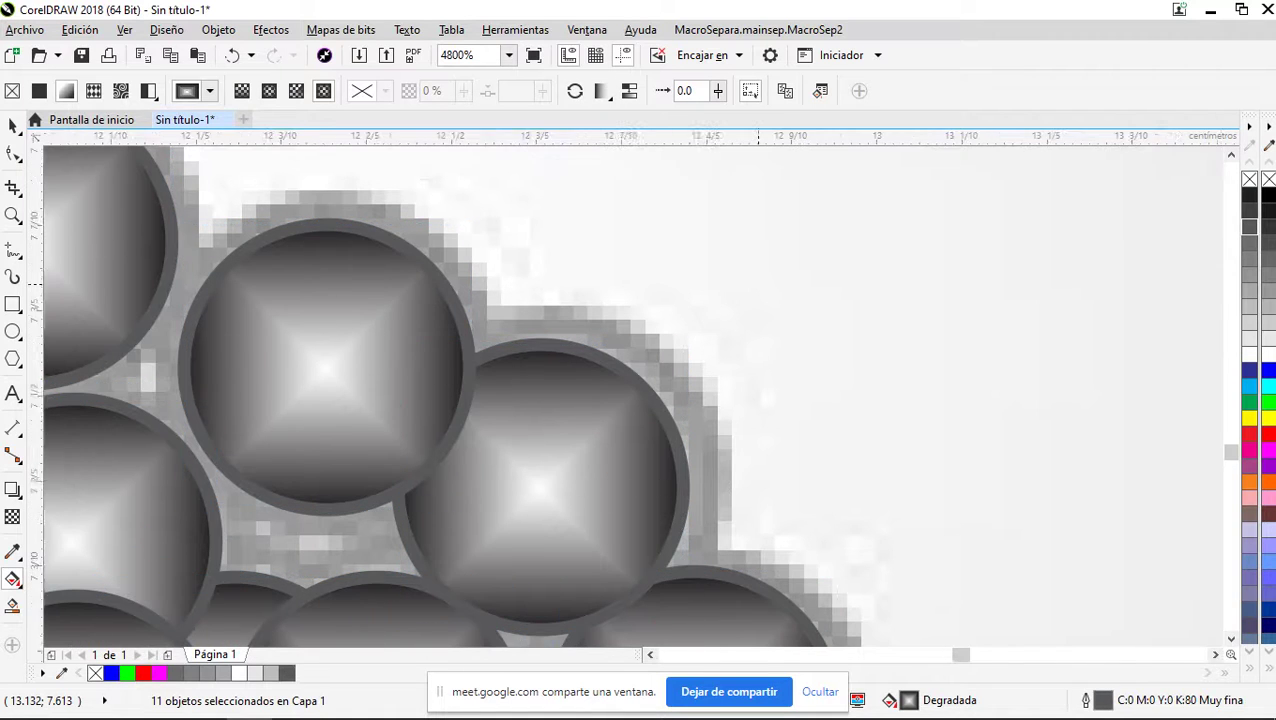
pyautogui.scroll(-2, 758, 284)
pyautogui.scroll(-1, 663, 271)
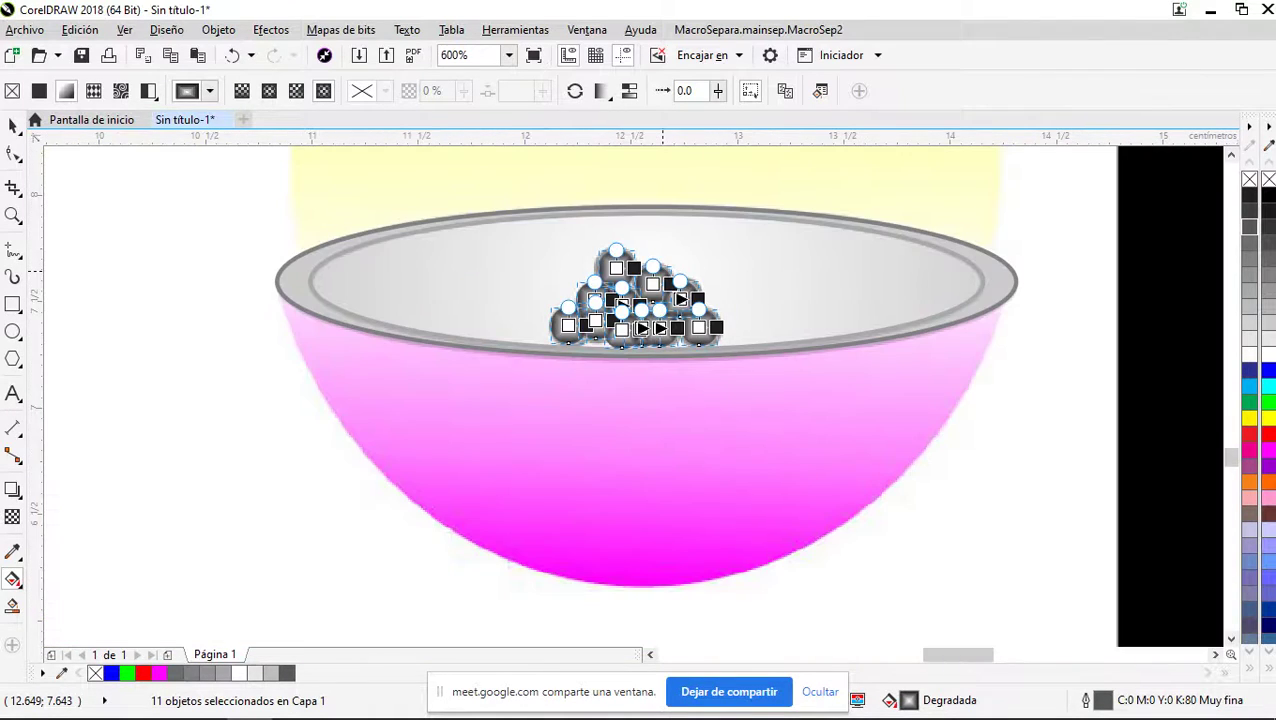
pyautogui.scroll(1, 662, 270)
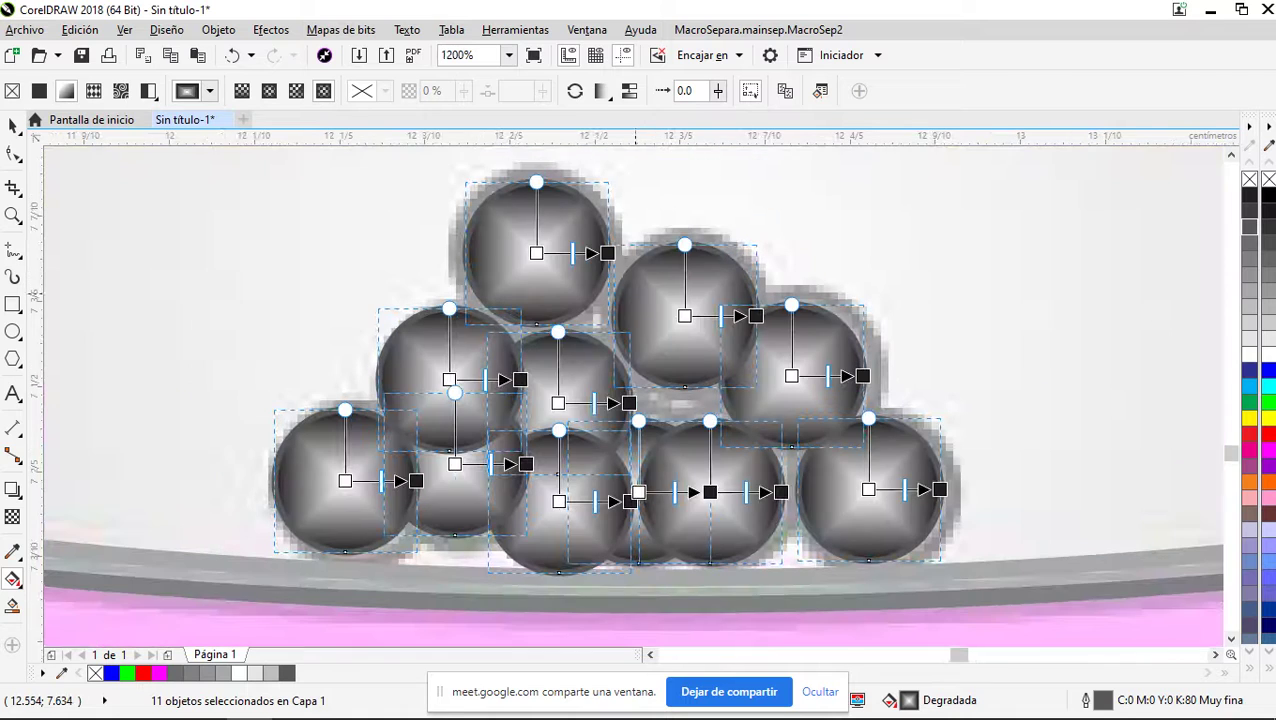
pyautogui.scroll(1, 646, 266)
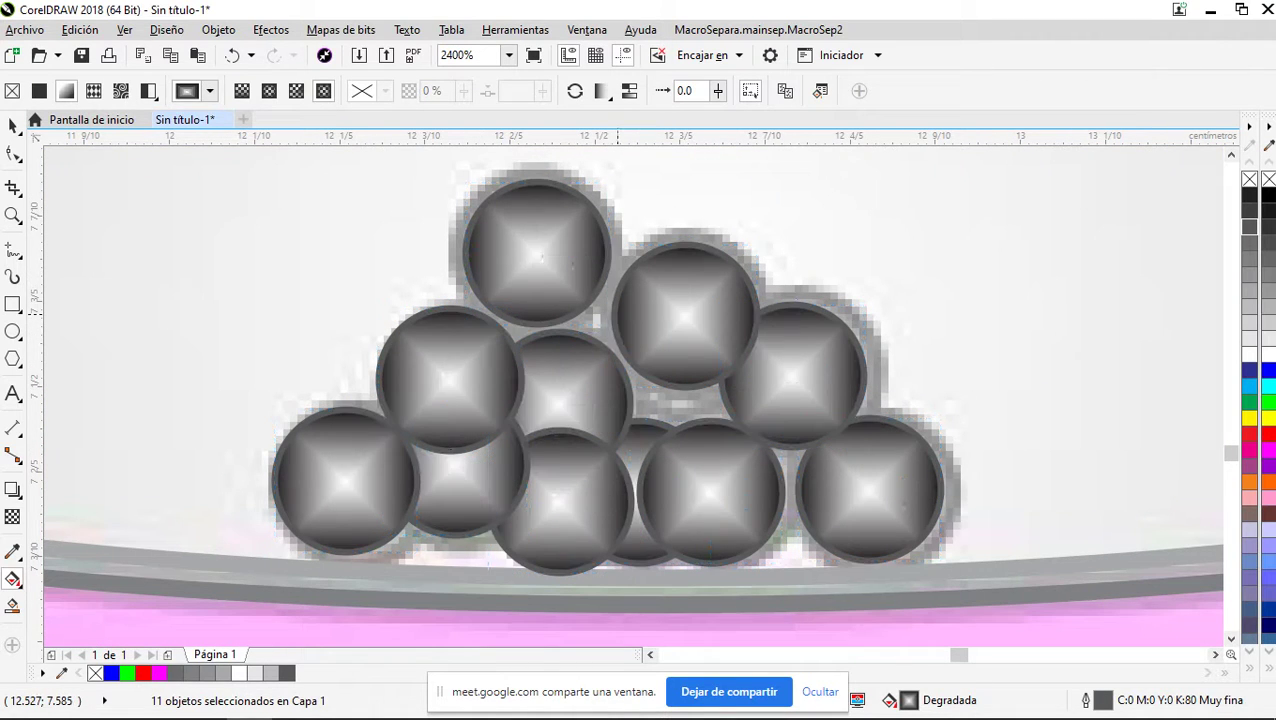
pyautogui.scroll(-1, 616, 312)
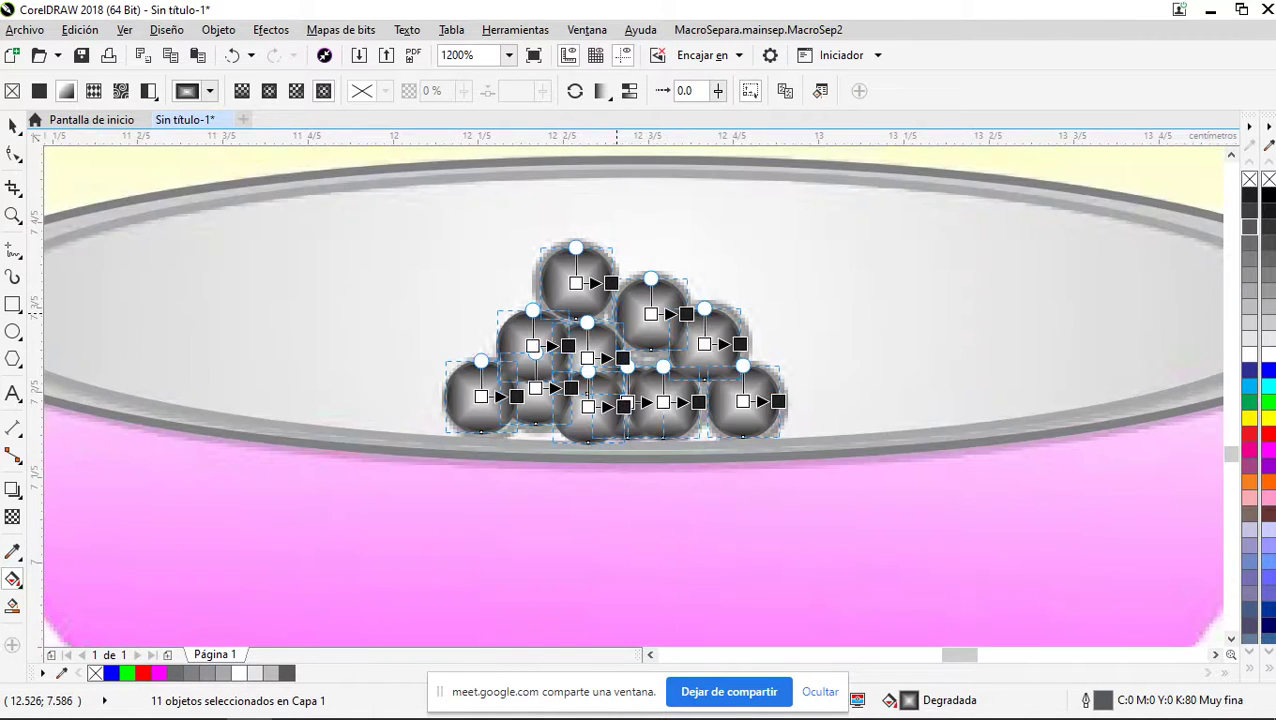
pyautogui.scroll(-1, 600, 220)
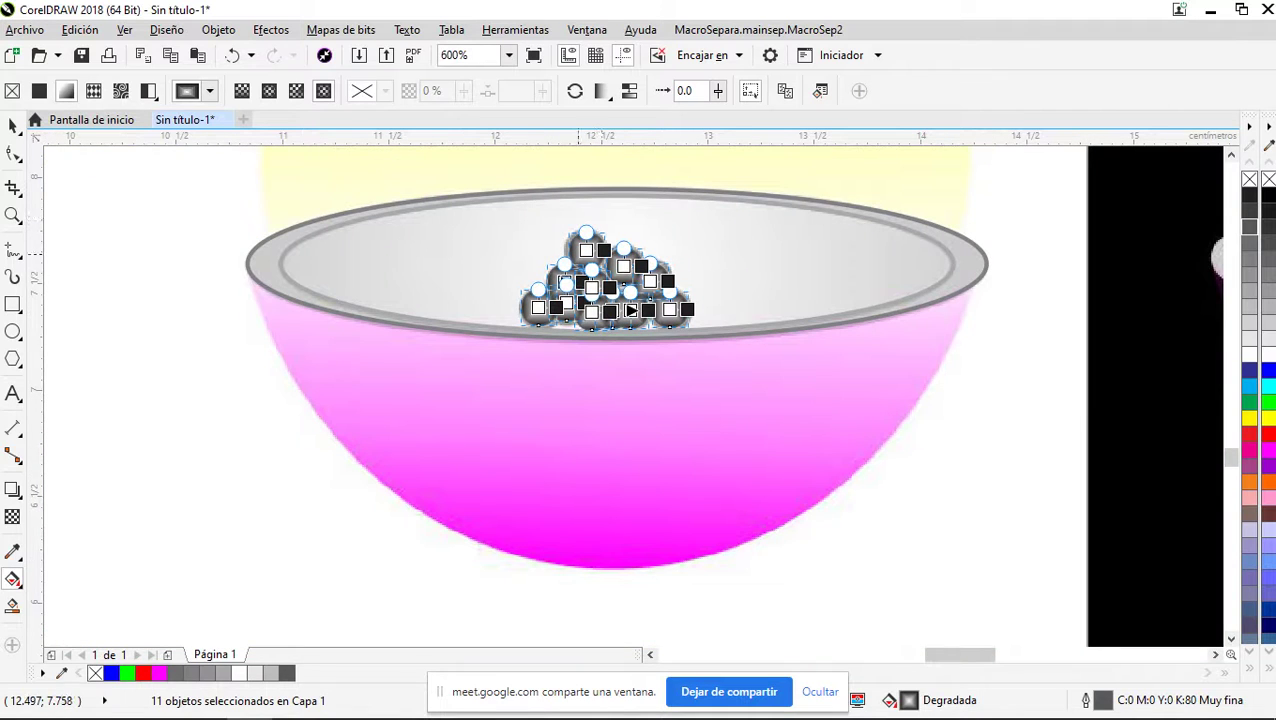
# Group the gradient-filled balls into one object and deselect it
pyautogui.click(13, 125)
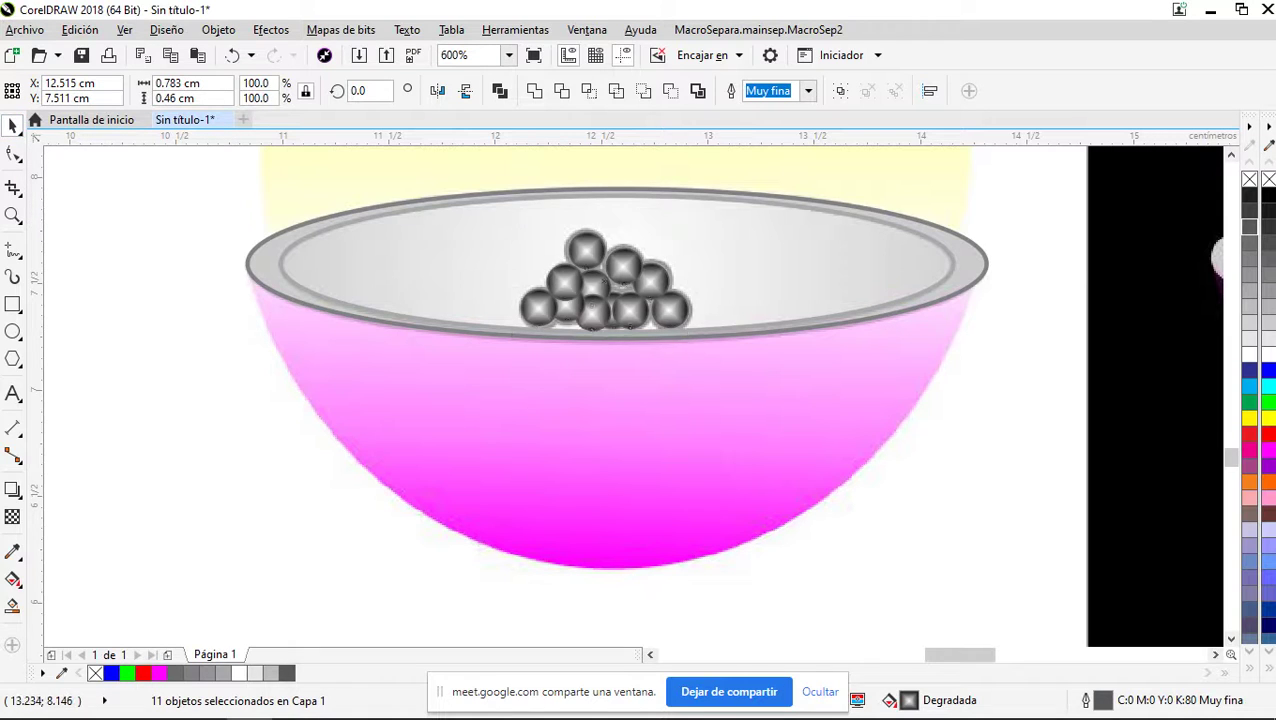
pyautogui.click(840, 91)
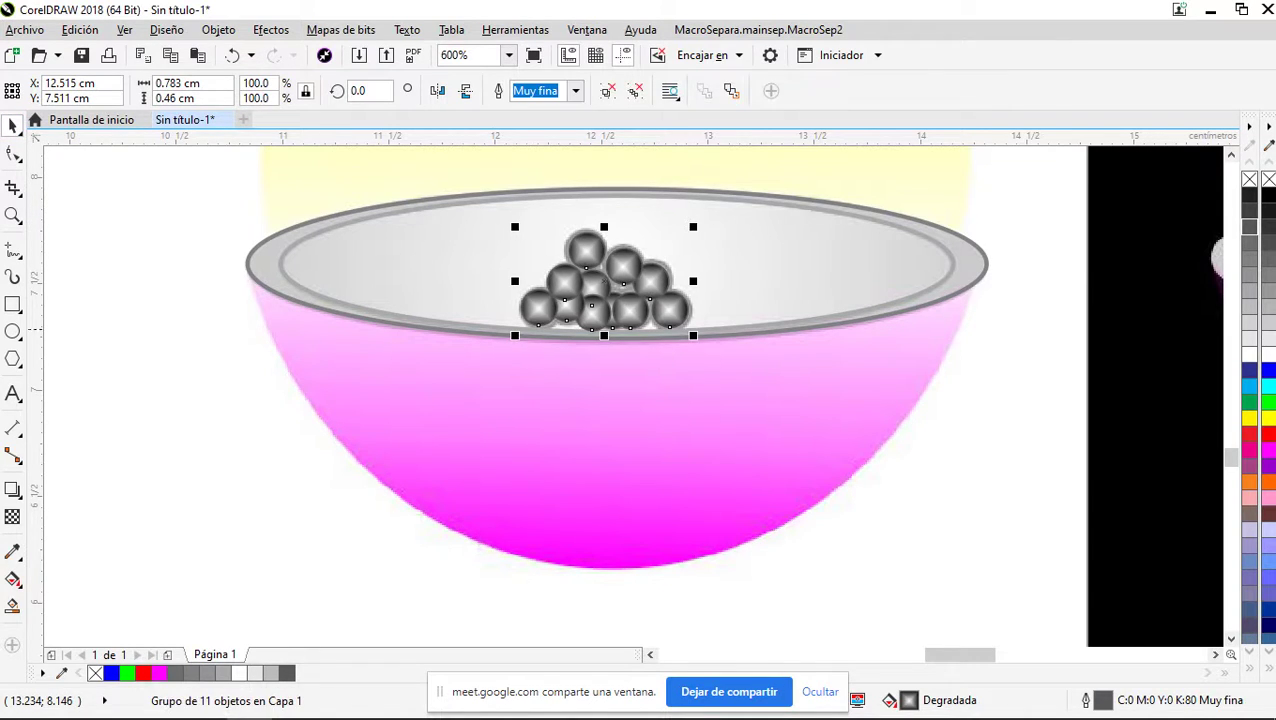
pyautogui.press('Escape')
# Examine up close how the gradient-filled balls overlap and how they fit over the pile in the sample image
pyautogui.scroll(3, 574, 270)
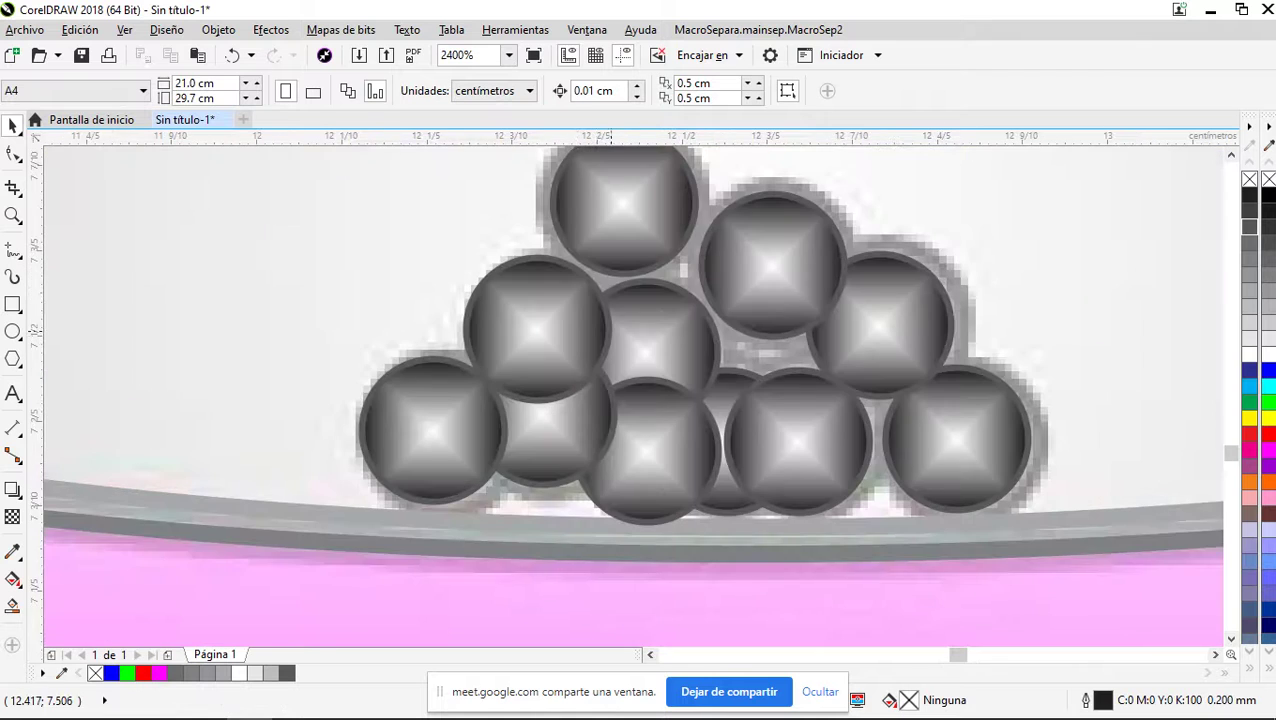
pyautogui.scroll(2, 615, 325)
pyautogui.scroll(-2, 615, 325)
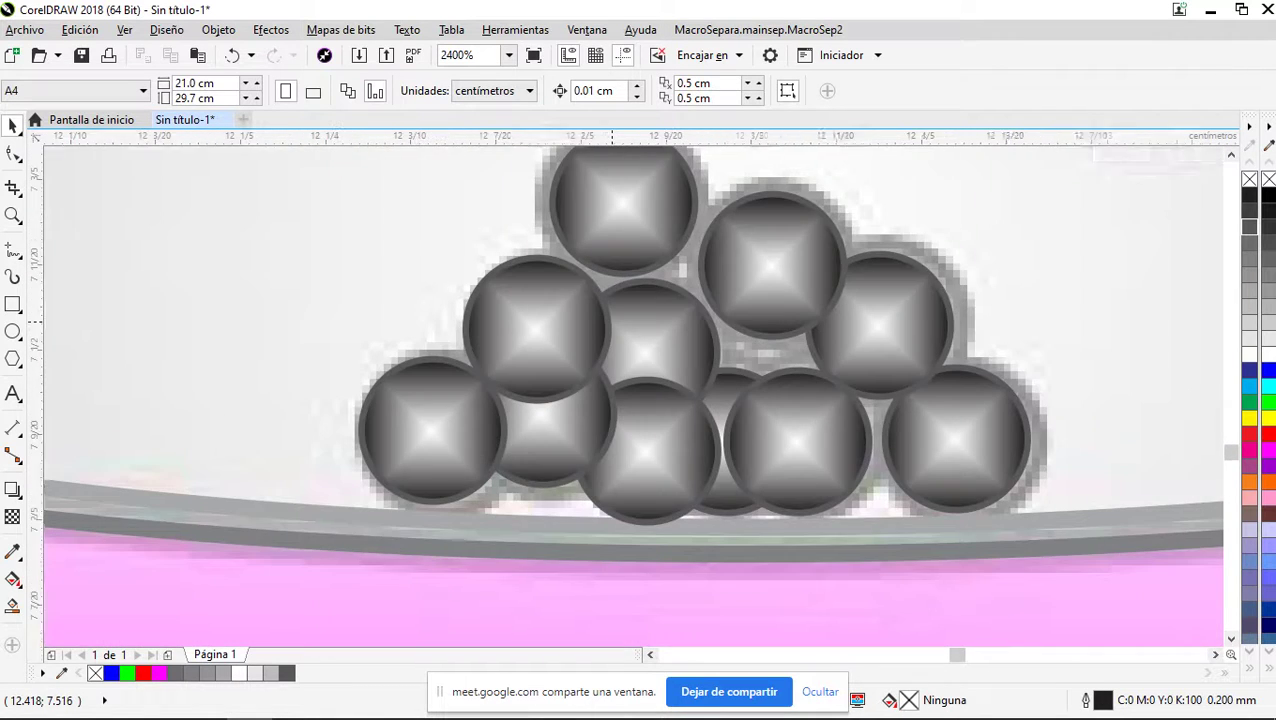
pyautogui.scroll(1, 611, 323)
pyautogui.scroll(-1, 611, 323)
pyautogui.scroll(-2, 612, 330)
pyautogui.scroll(4, 615, 335)
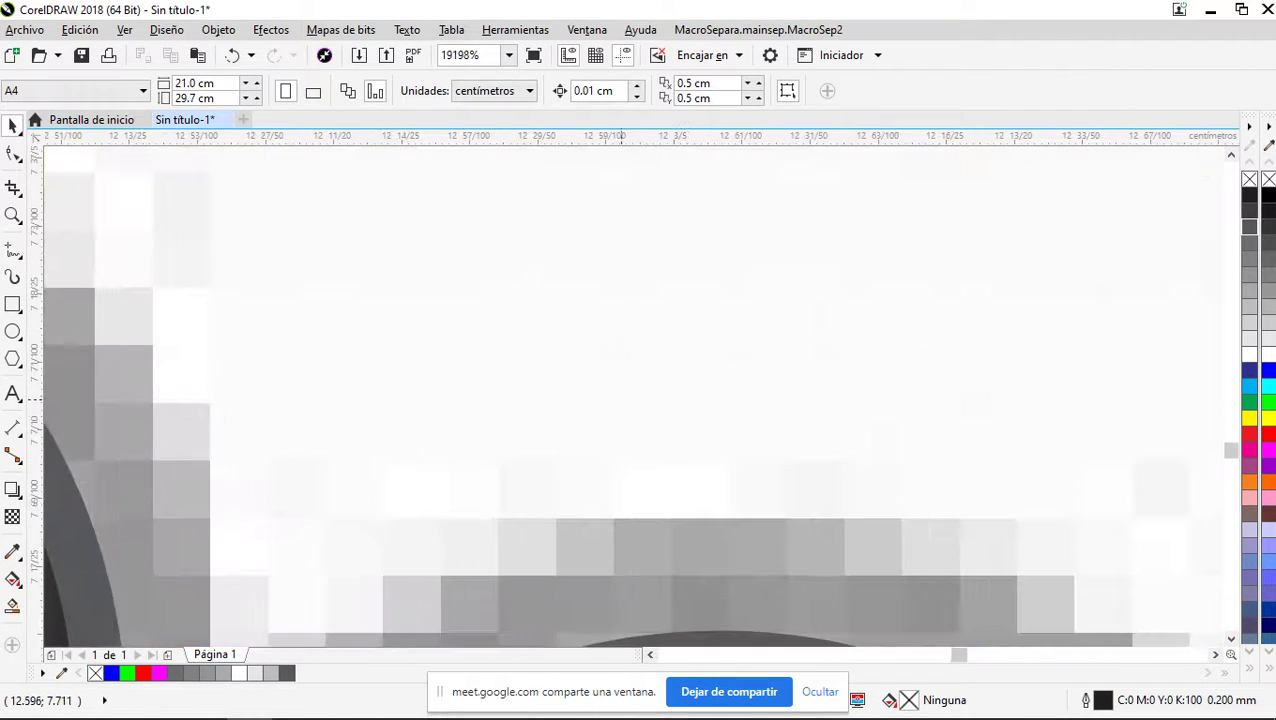
pyautogui.scroll(-1, 605, 290)
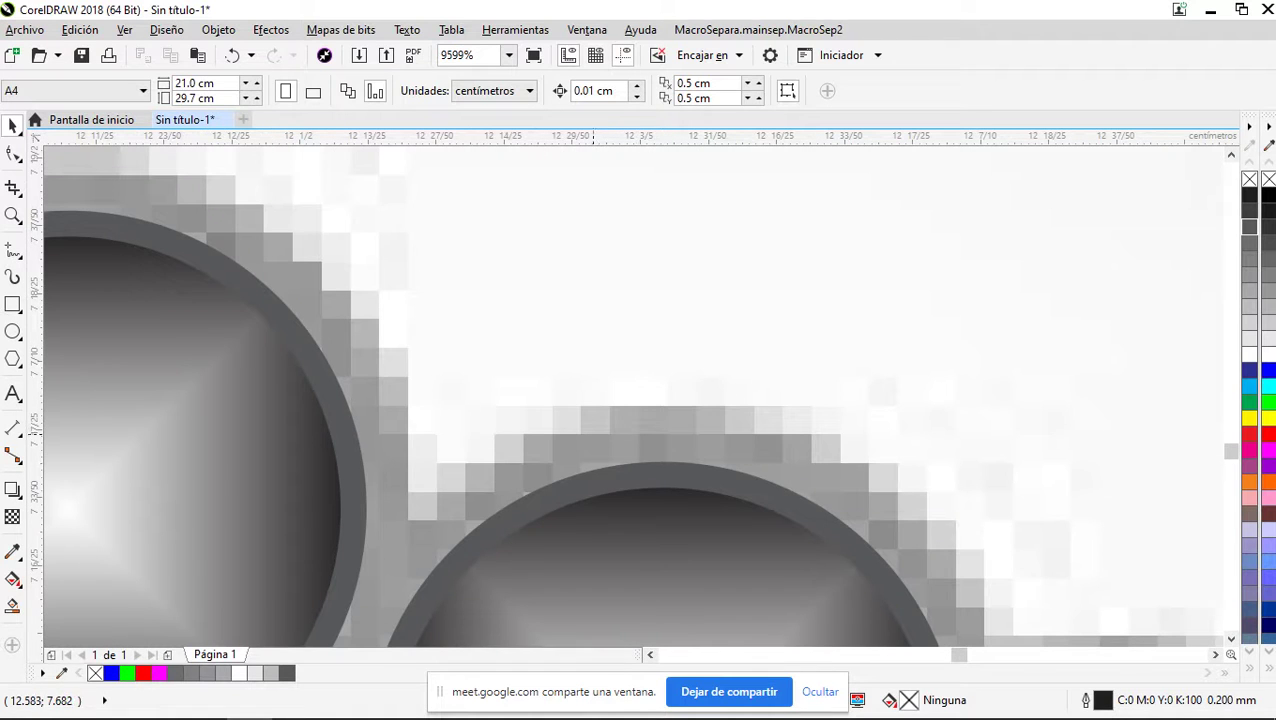
pyautogui.scroll(-2, 500, 280)
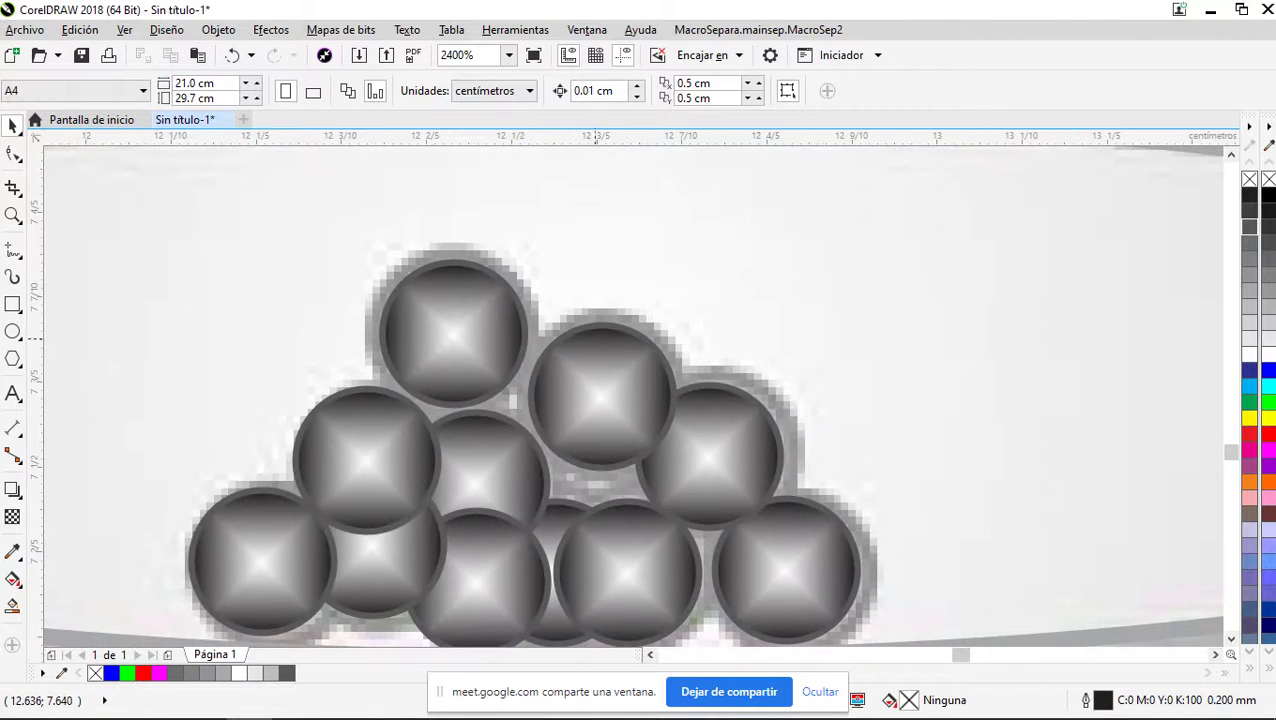
pyautogui.scroll(-1, 566, 270)
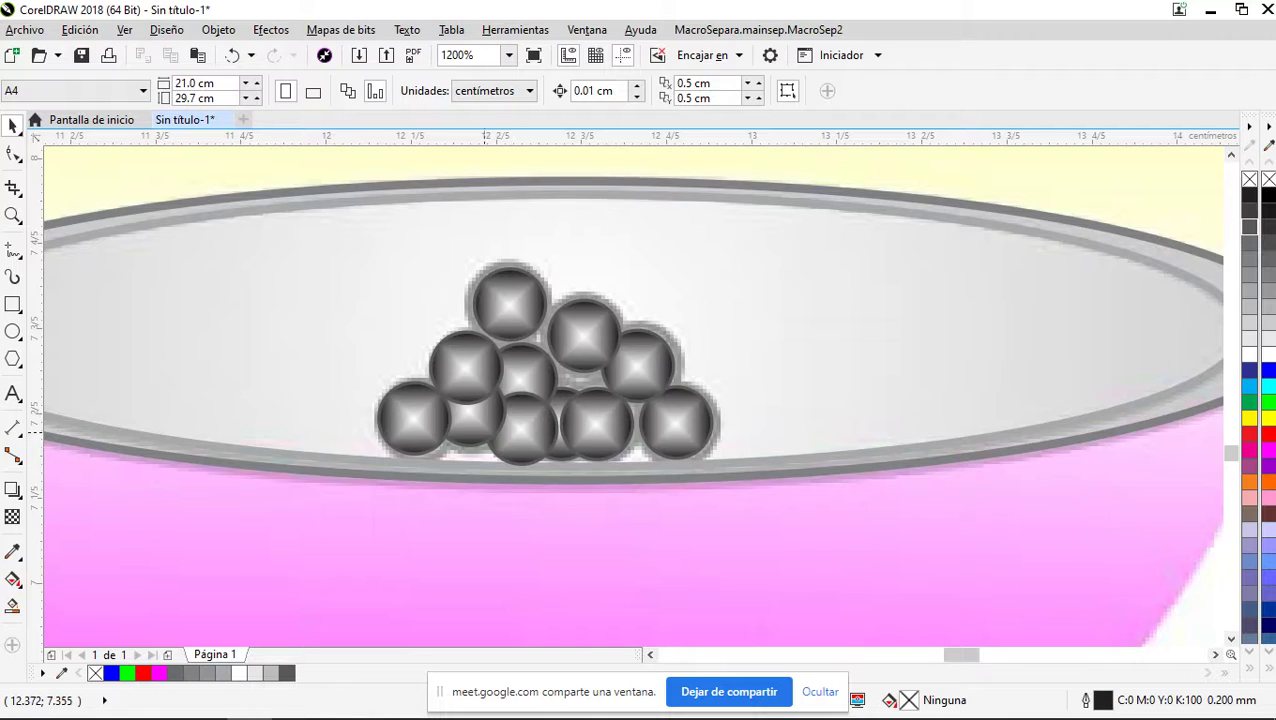
pyautogui.scroll(1, 484, 430)
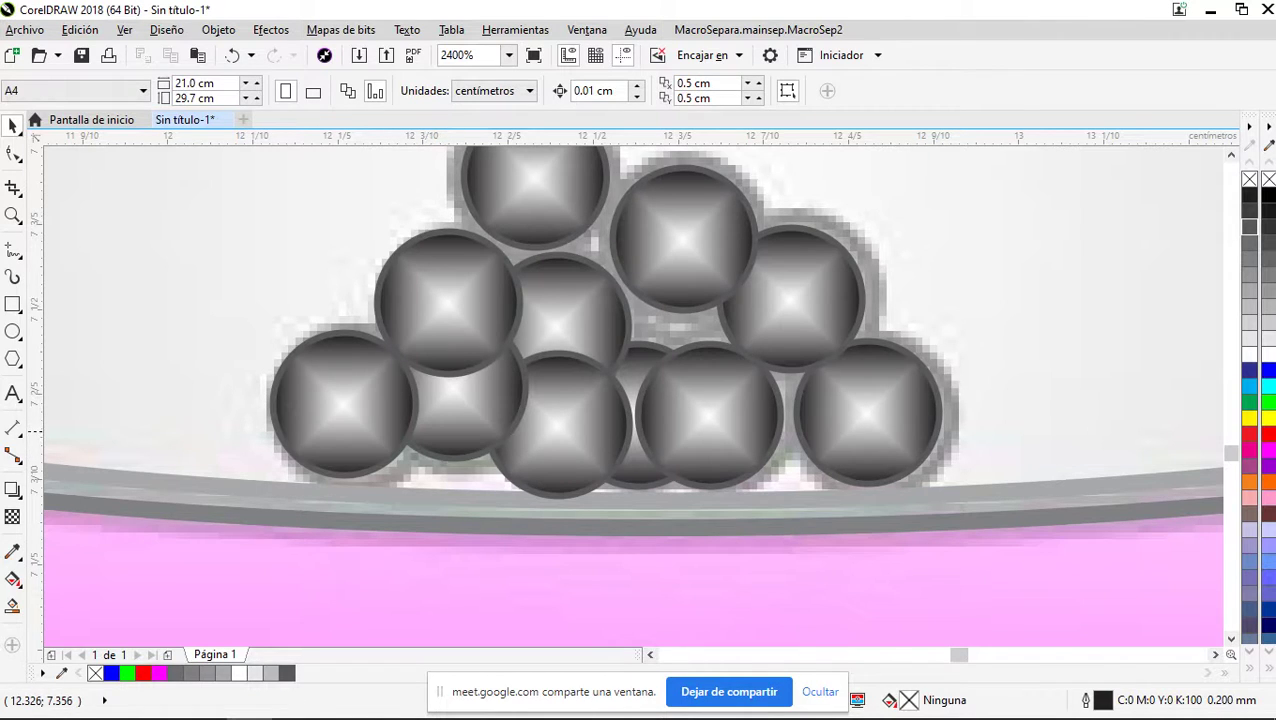
# Ungroup the pile of balls into separate circles and clear the selection
pyautogui.click(364, 431)
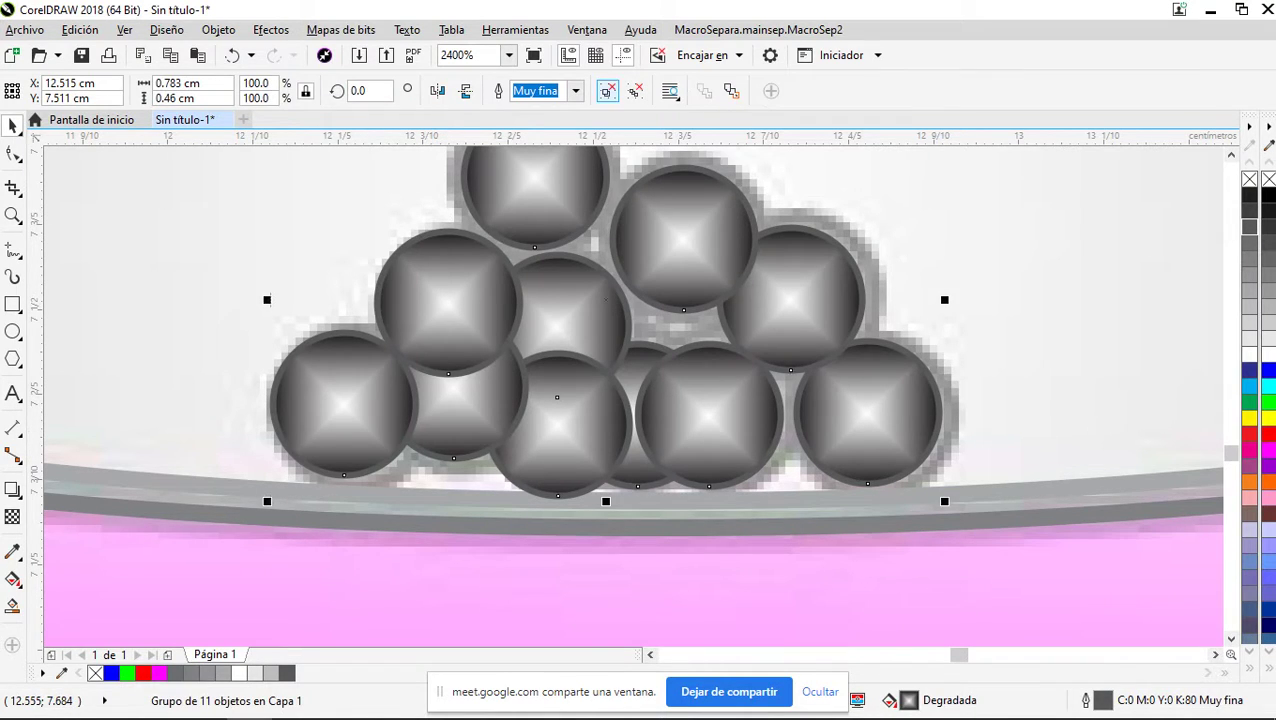
pyautogui.click(607, 91)
pyautogui.scroll(-2, 210, 415)
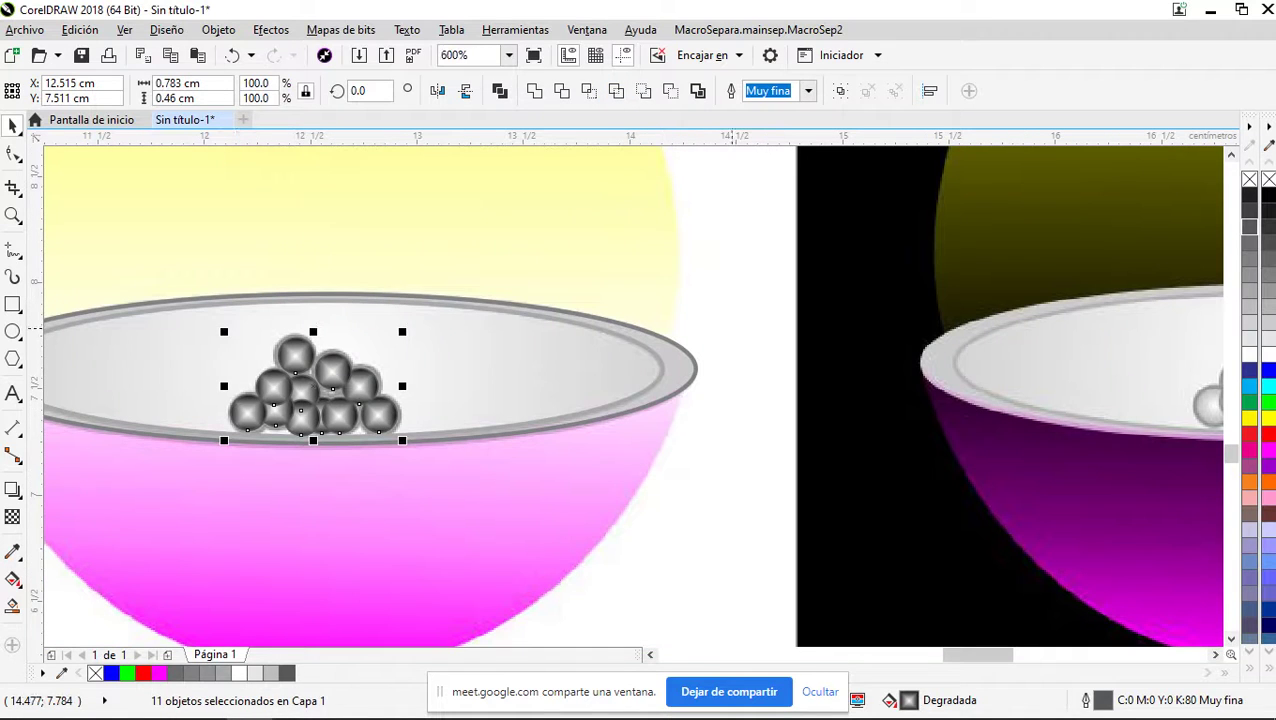
pyautogui.click(731, 412)
# Send the leftmost ball of the bottom row back one level, behind its neighbouring ball, and deselect it
pyautogui.scroll(2, 230, 420)
pyautogui.click(291, 410)
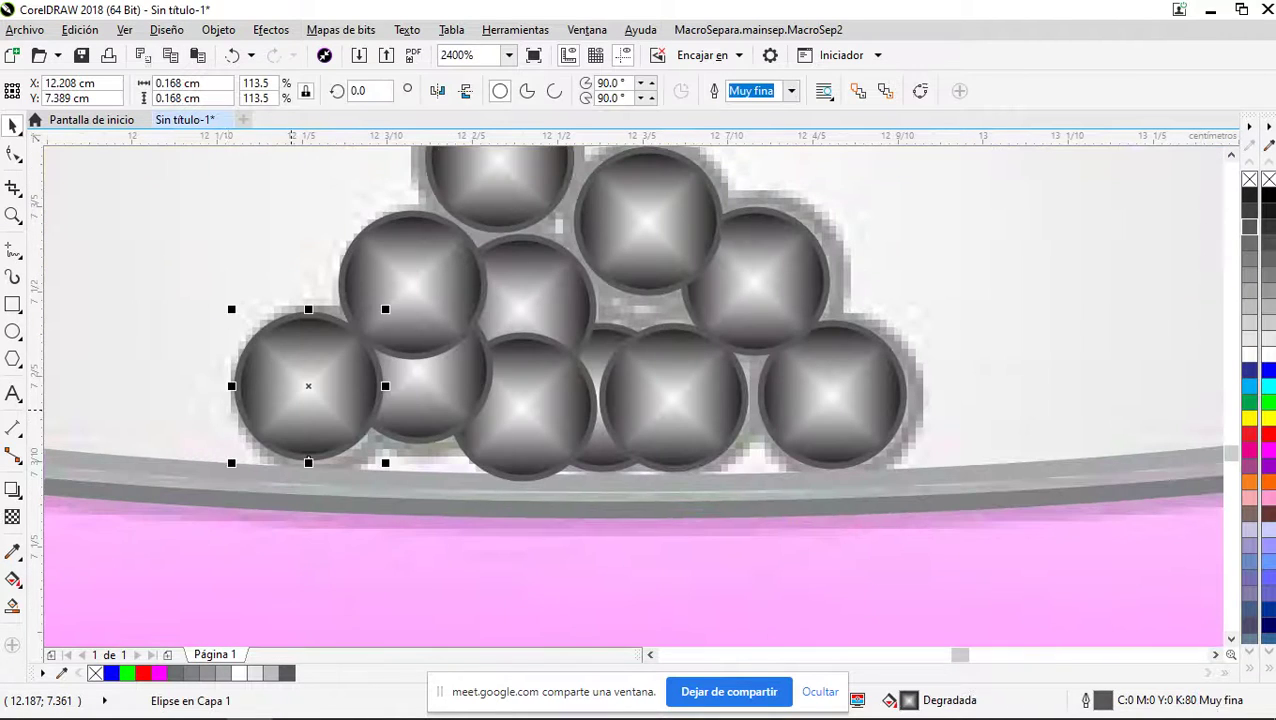
pyautogui.hotkey('ctrl', 'pagedown')
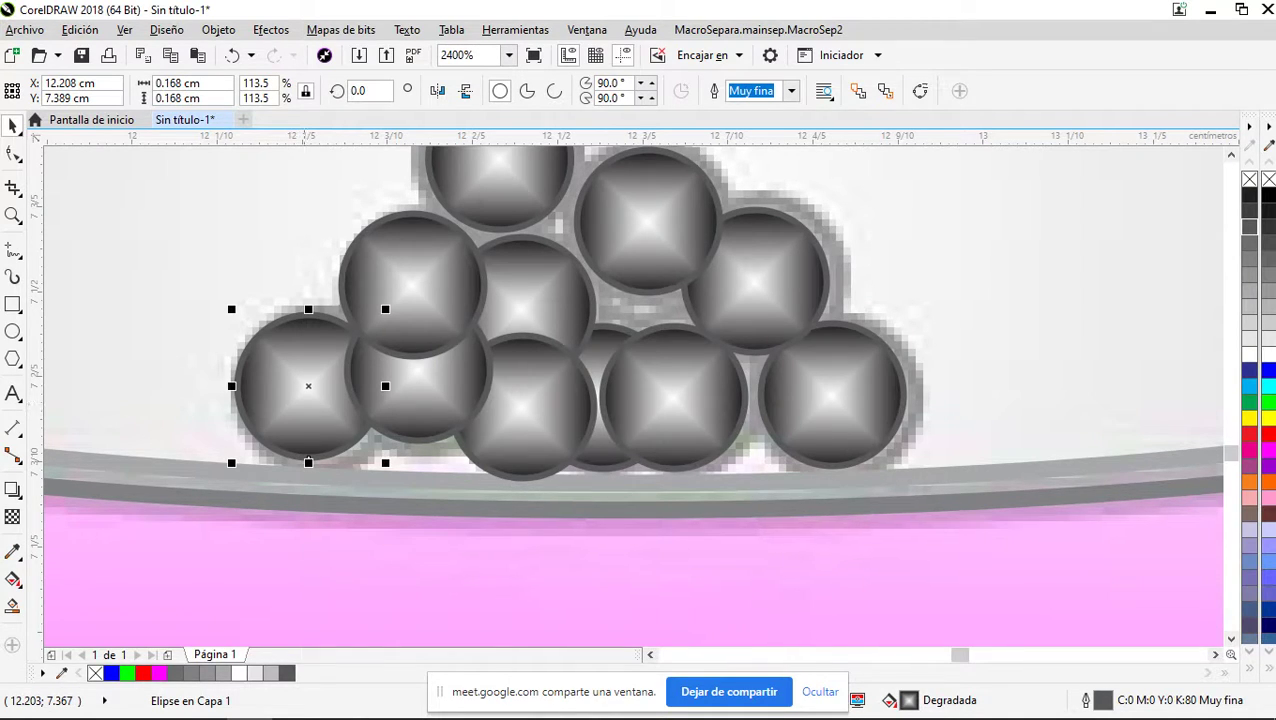
pyautogui.scroll(-1, 430, 382)
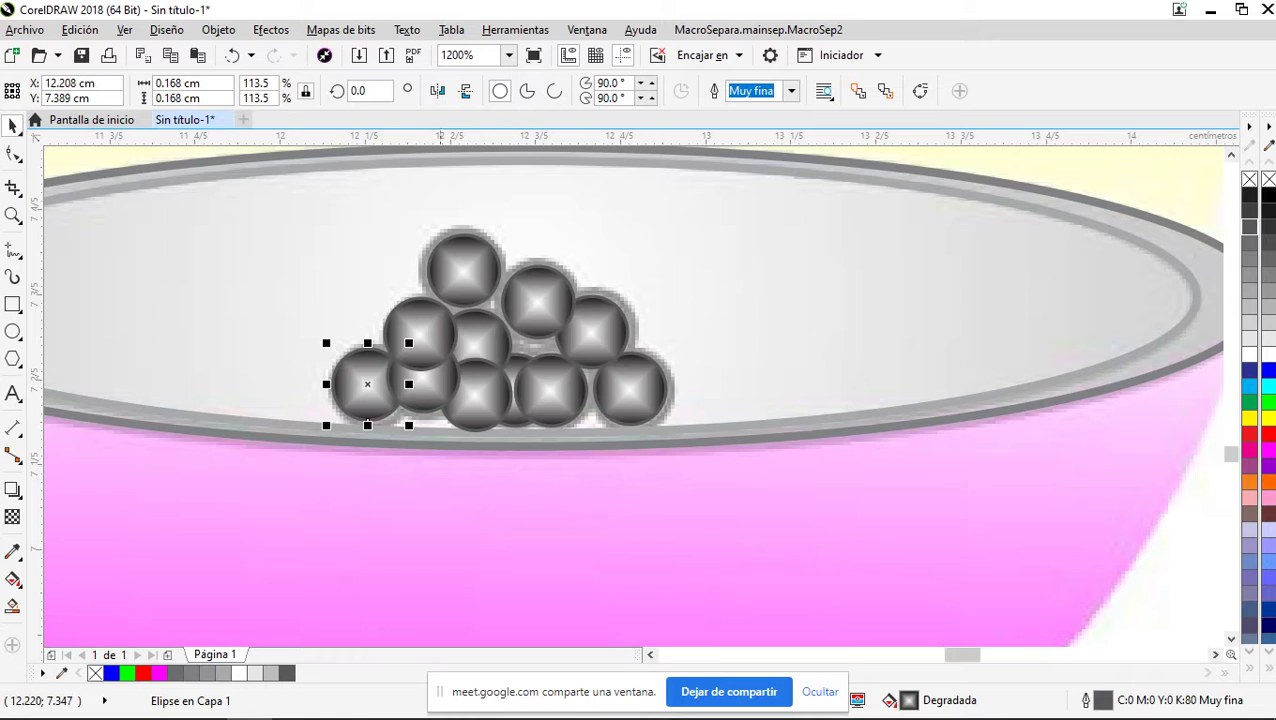
pyautogui.scroll(-1, 476, 348)
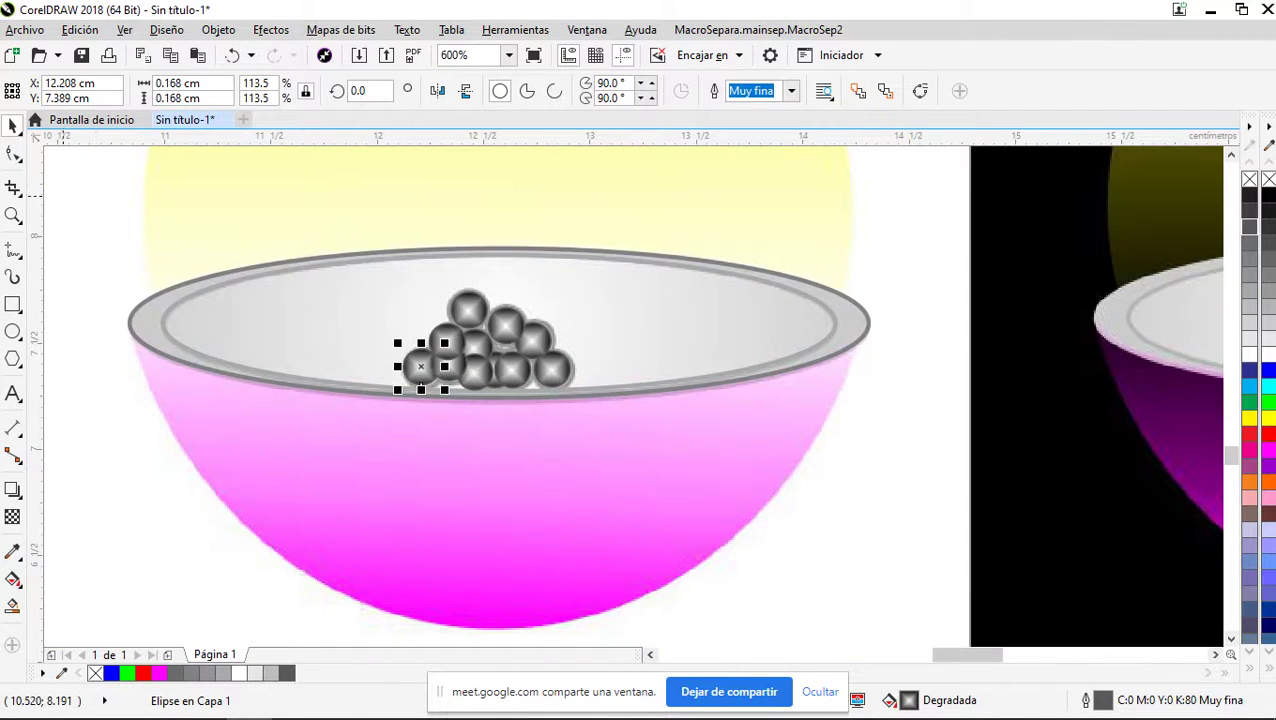
pyautogui.click(62, 194)
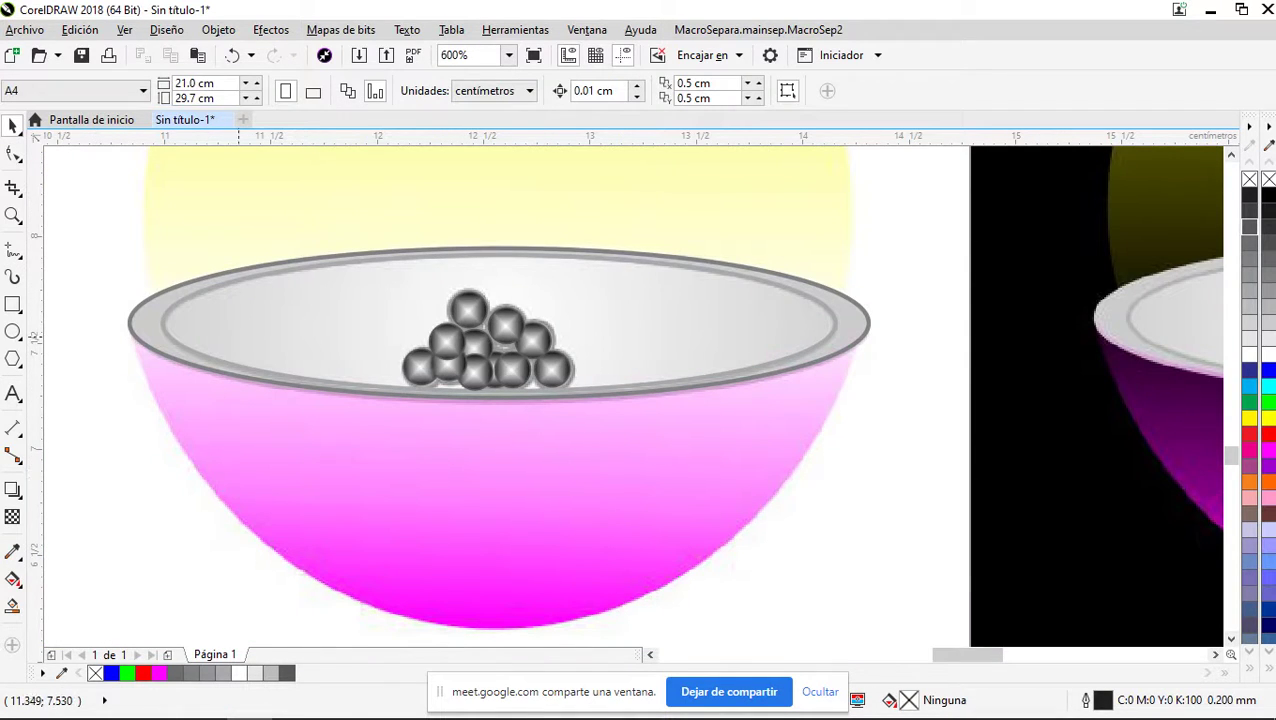
# Fill the bowl's inner ellipse with 10% black and recolour its outline to the gray #B3B3B3
pyautogui.scroll(1, 239, 337)
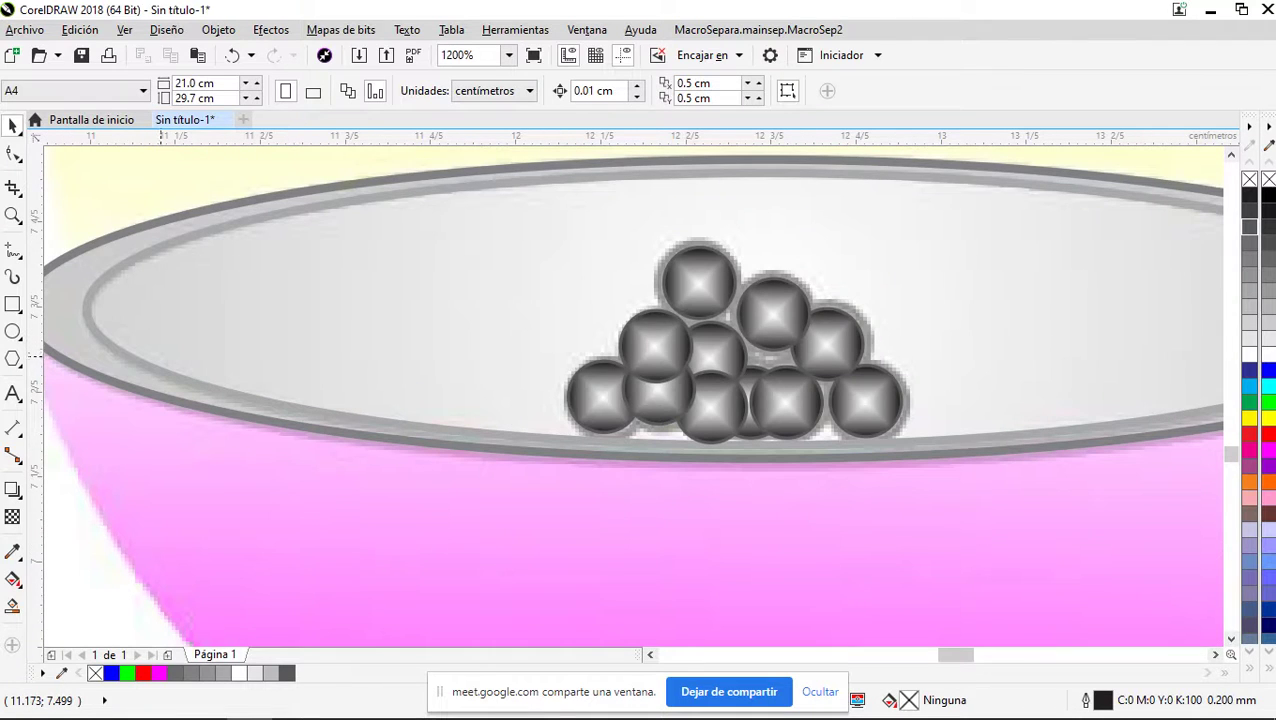
pyautogui.click(163, 370)
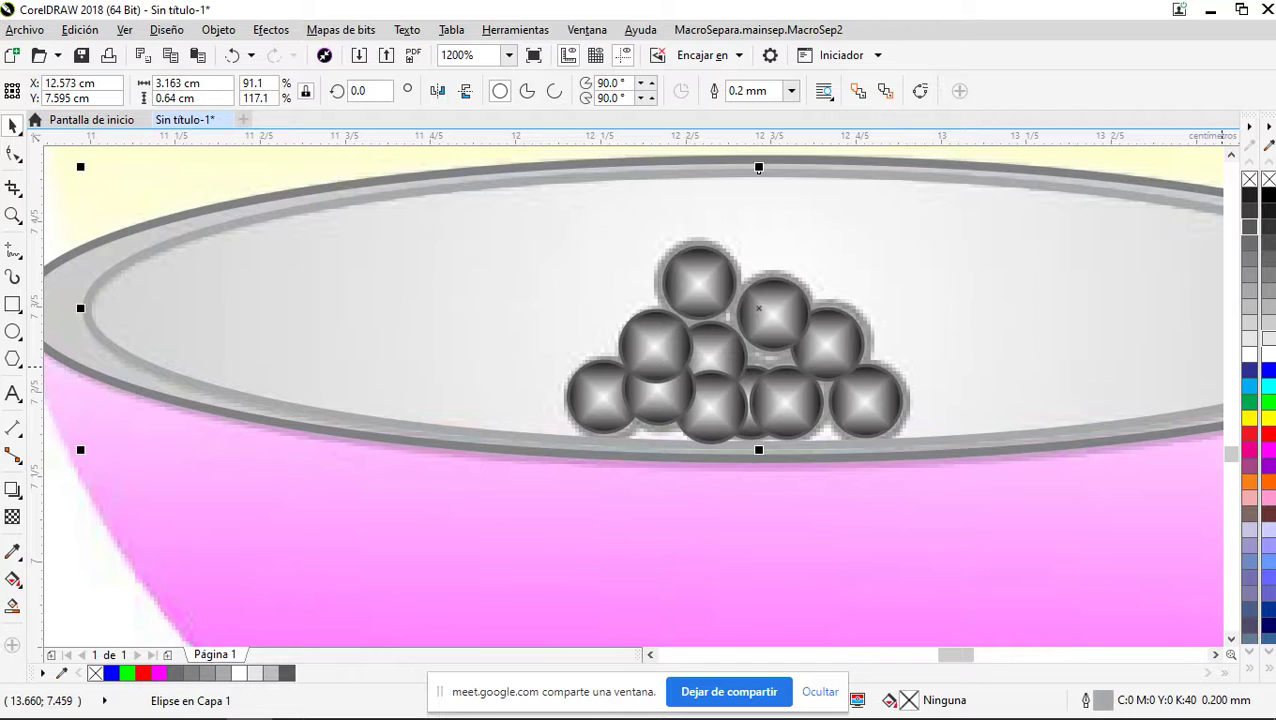
pyautogui.click(1249, 338)
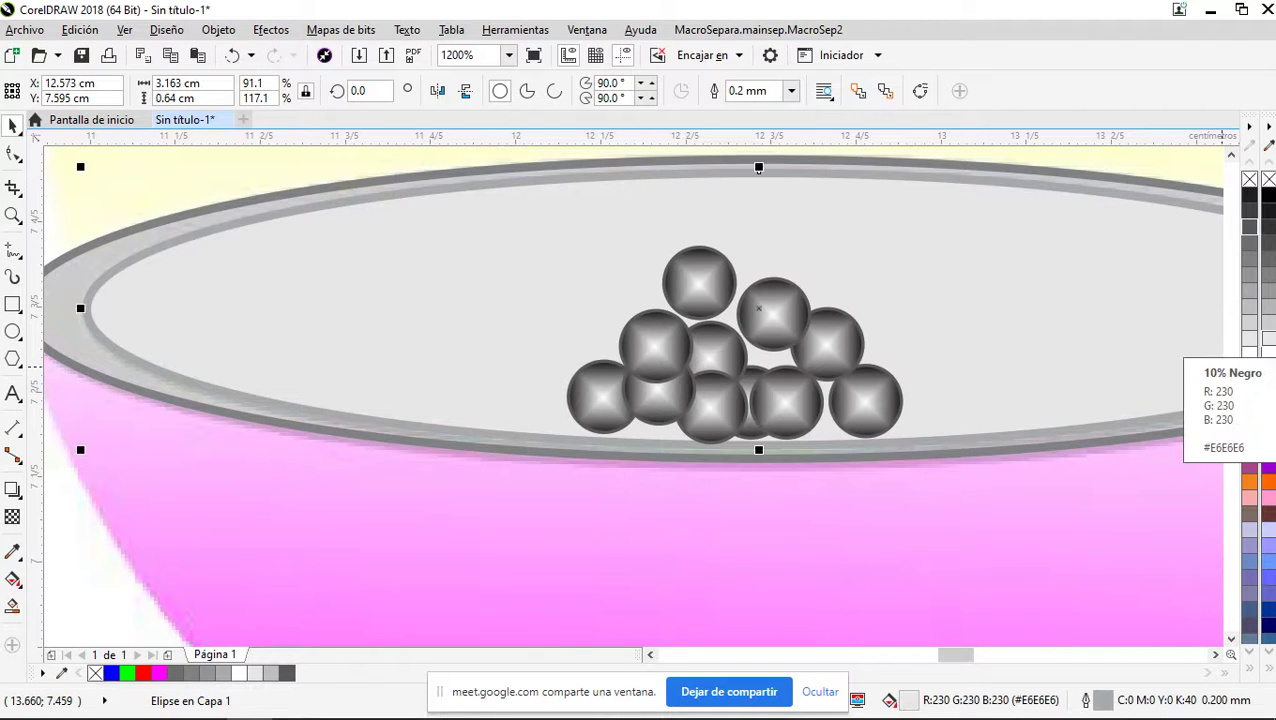
pyautogui.click(1249, 322)
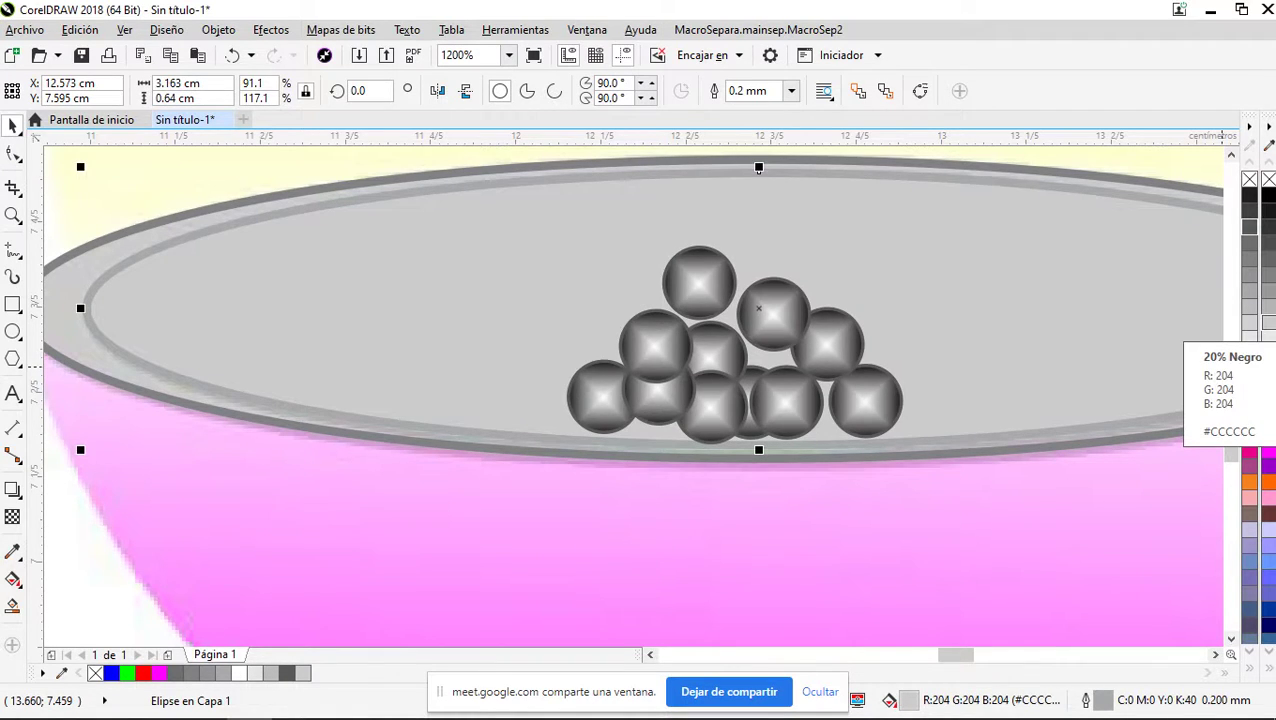
pyautogui.click(1249, 338)
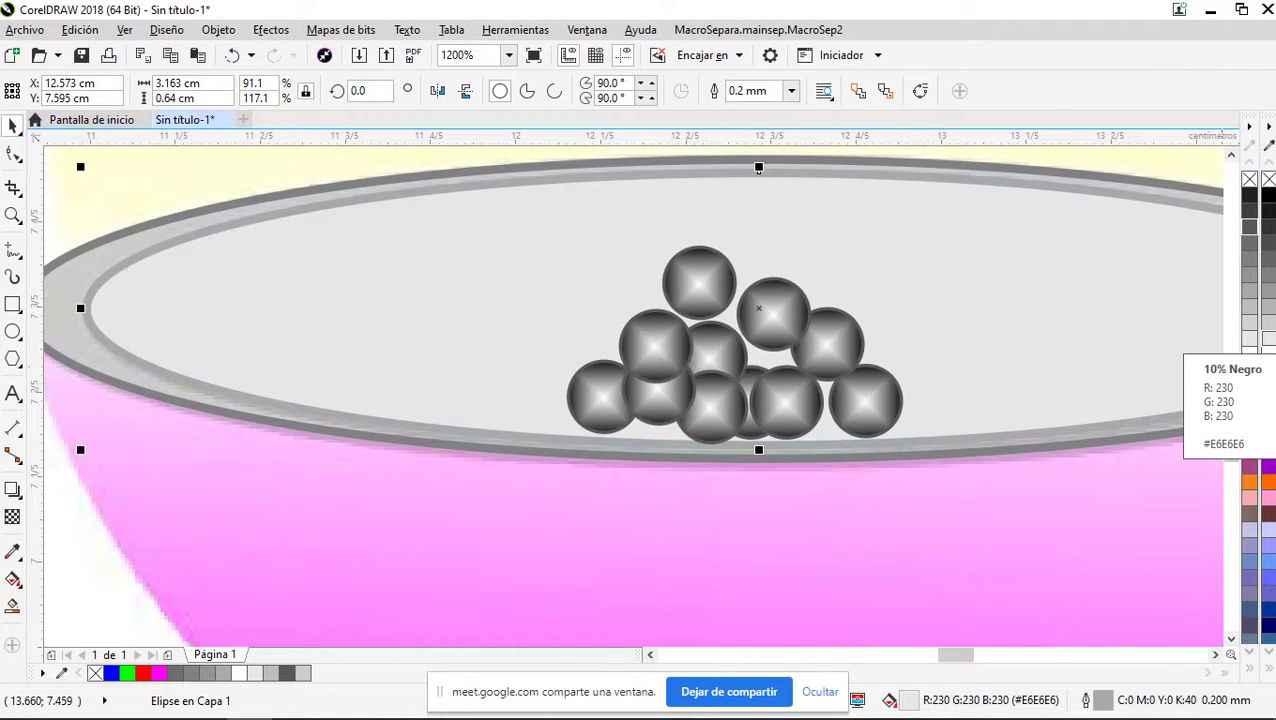
pyautogui.rightClick(1249, 322)
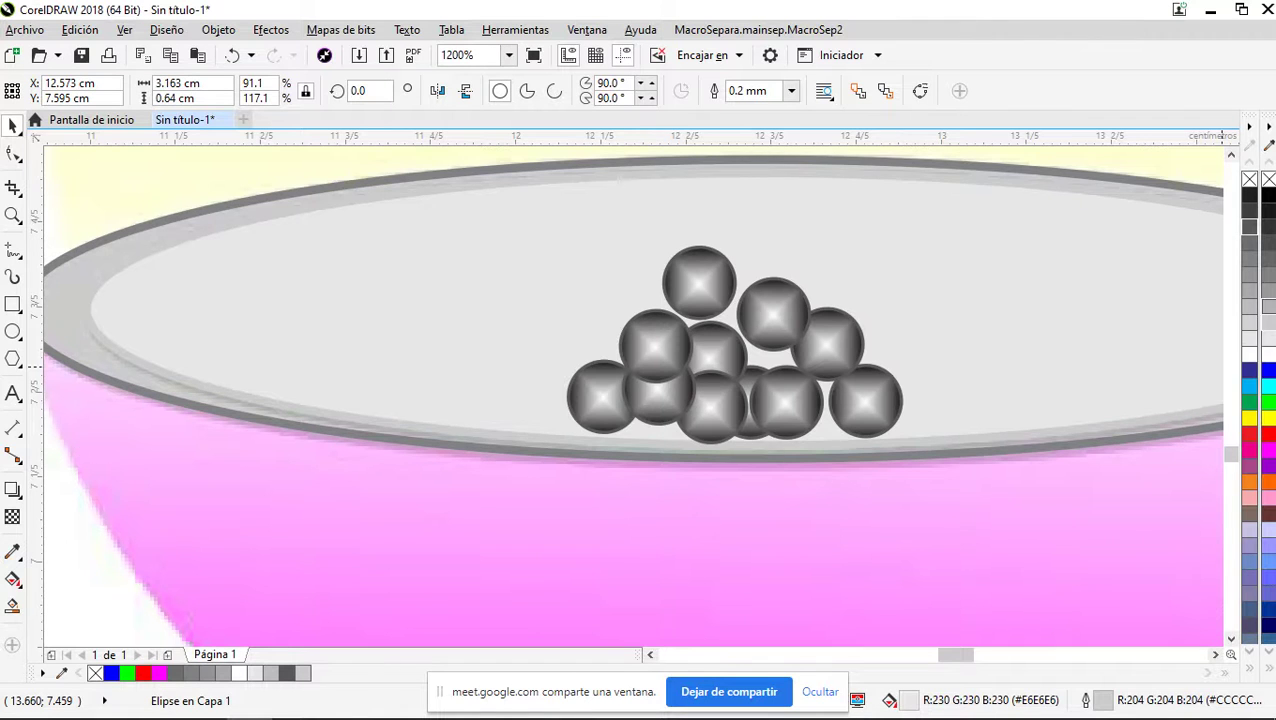
pyautogui.rightClick(1249, 310)
# Try the lighter gray #B3B3B3 as the fill of the bowl's outer rim ellipse
pyautogui.scroll(-2, 845, 419)
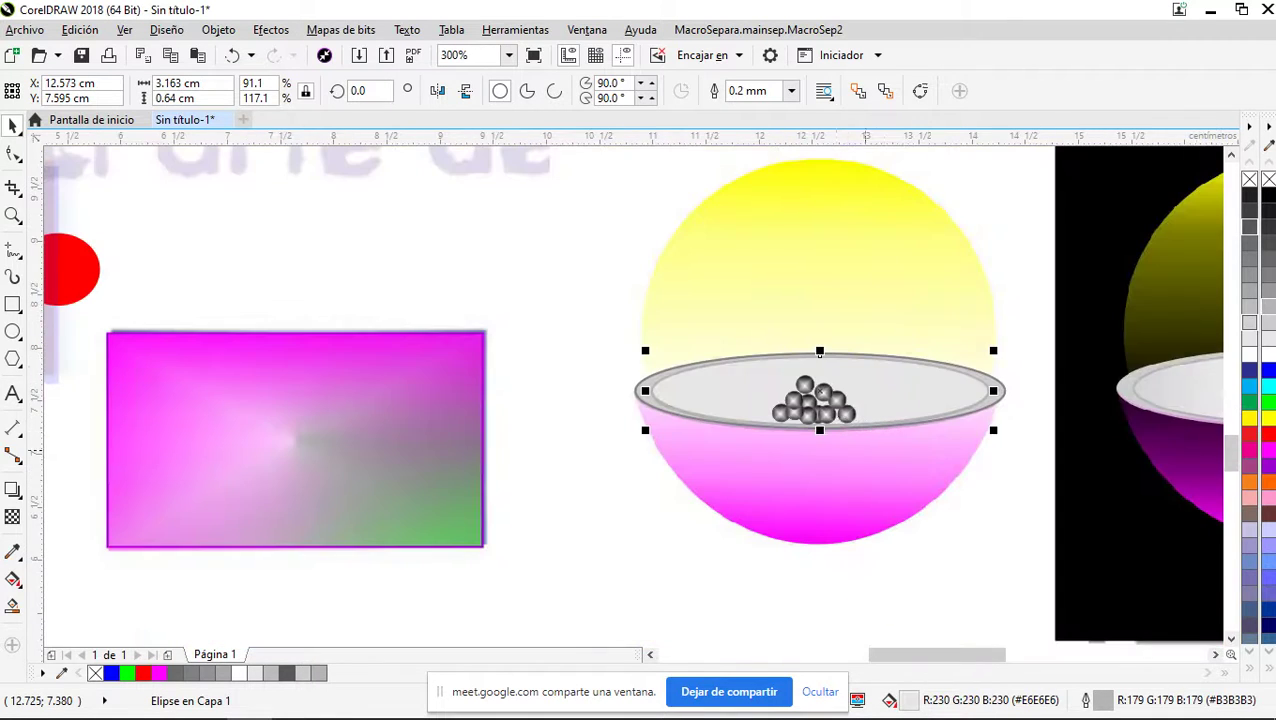
pyautogui.scroll(-2, 819, 352)
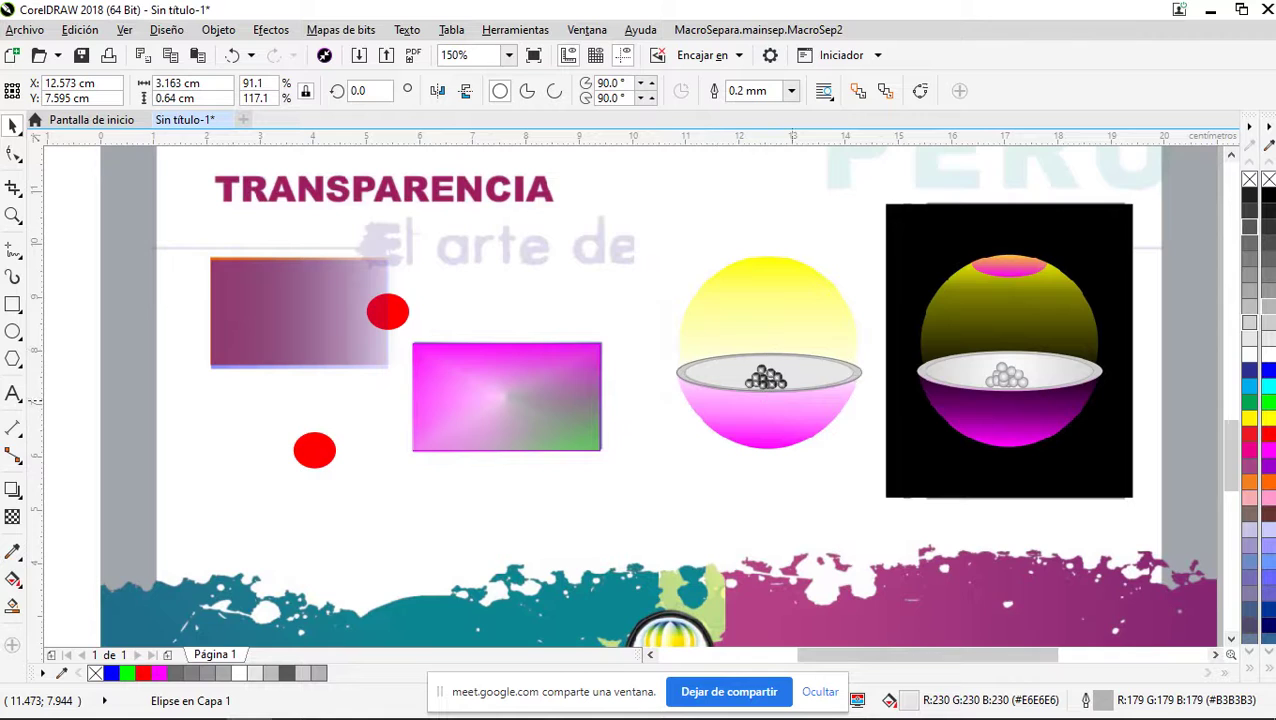
pyautogui.scroll(3, 767, 352)
pyautogui.scroll(2, 1050, 320)
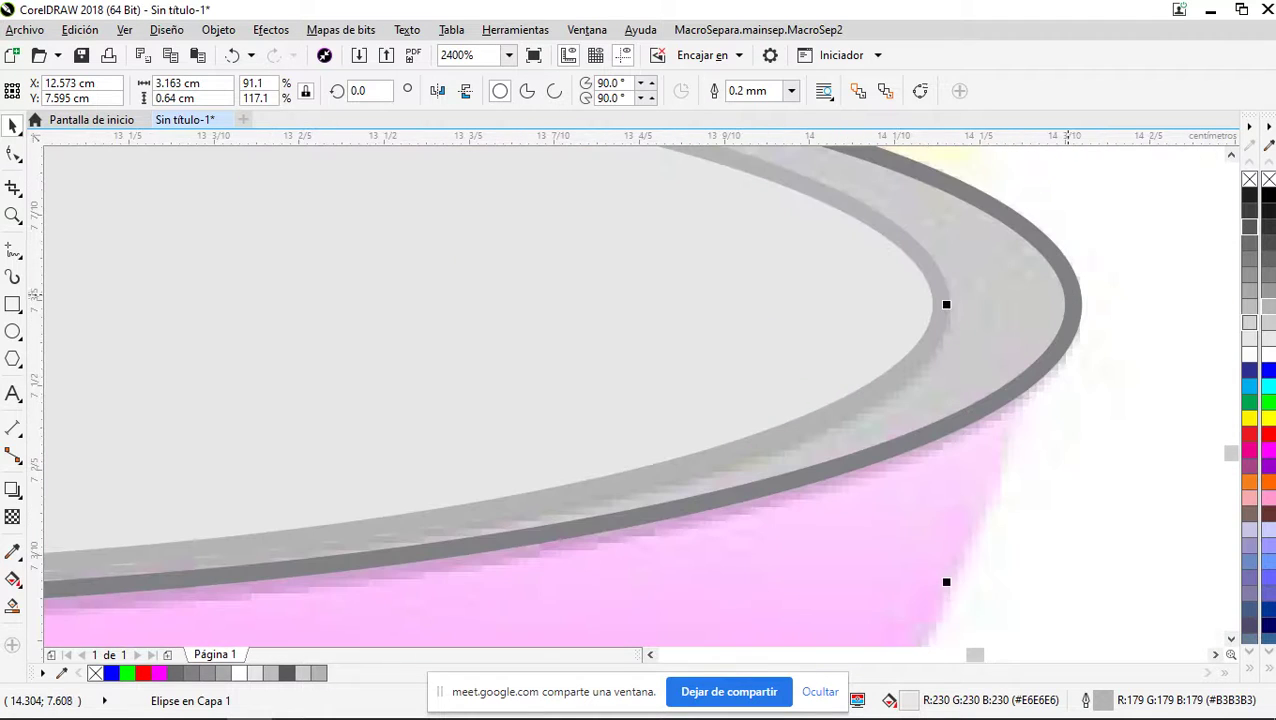
pyautogui.moveTo(946, 304); pyautogui.dragTo(1078, 304)
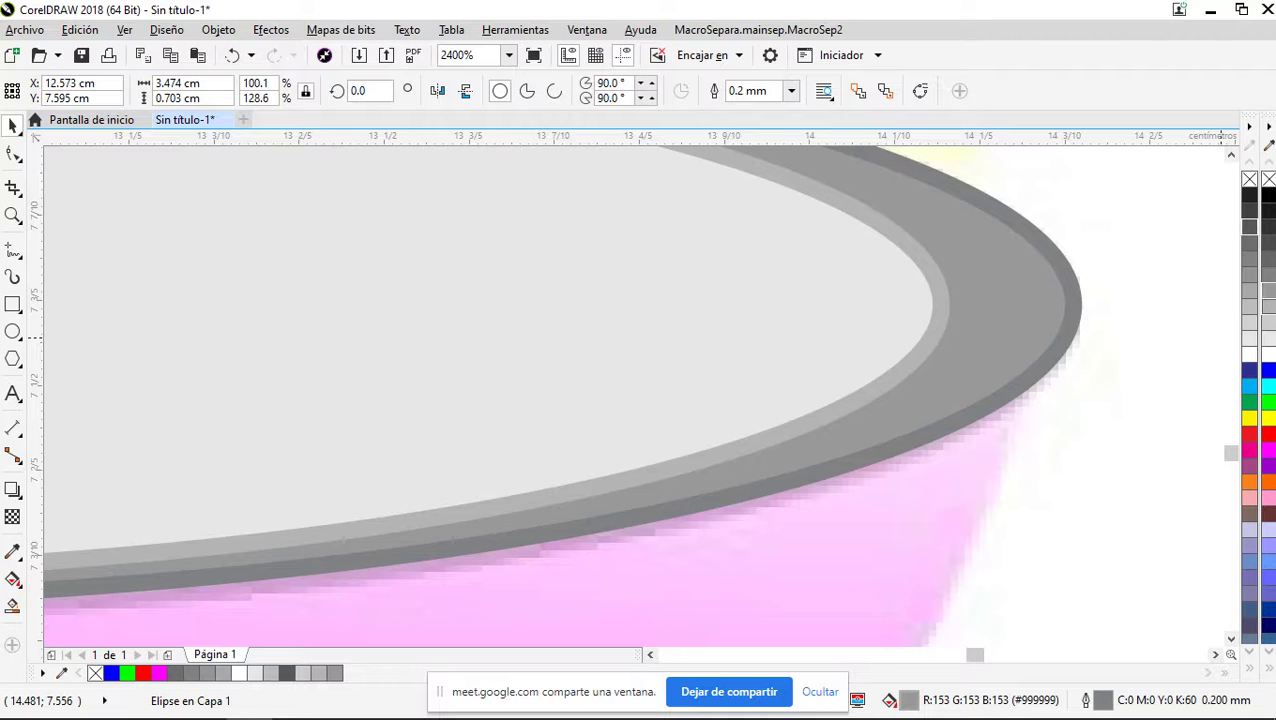
pyautogui.click(1268, 306)
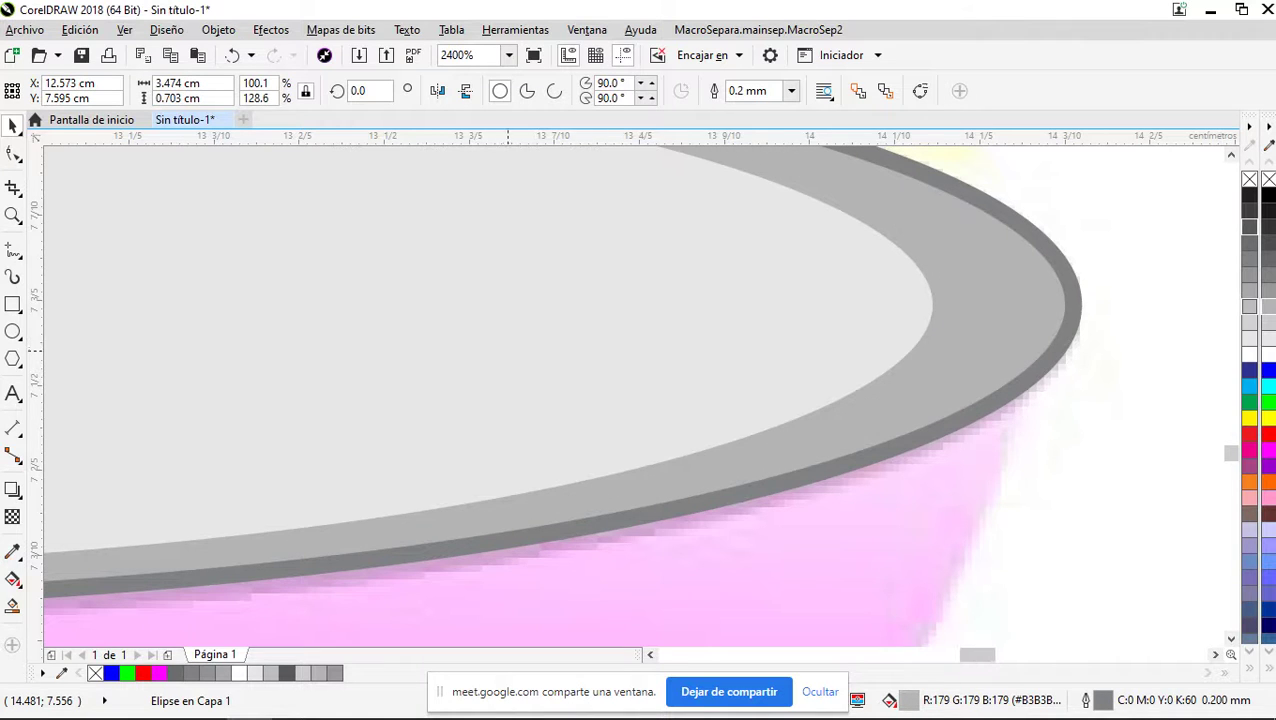
# Set the fill of the bowl's outer rim ellipse to the darker gray #999999 and clear the selection
pyautogui.scroll(-1, 512, 348)
pyautogui.scroll(-2, 508, 348)
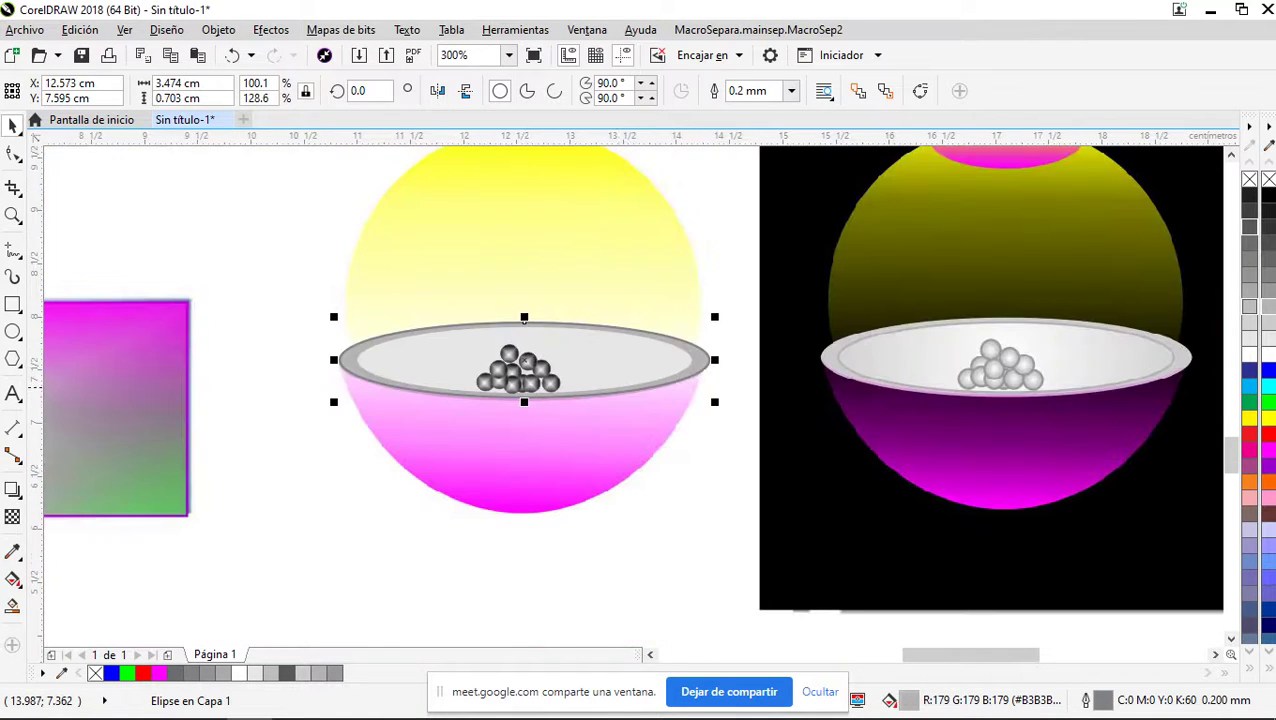
pyautogui.scroll(1, 575, 387)
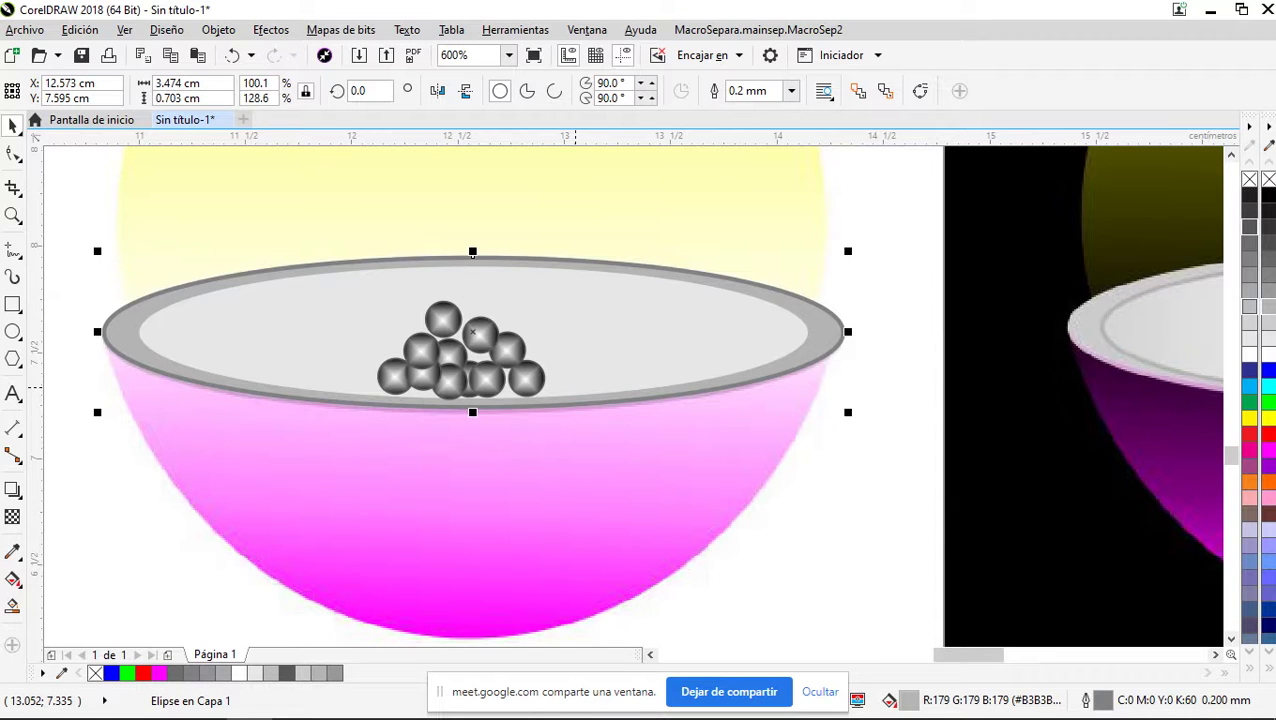
pyautogui.scroll(1, 800, 345)
pyautogui.scroll(-2, 790, 346)
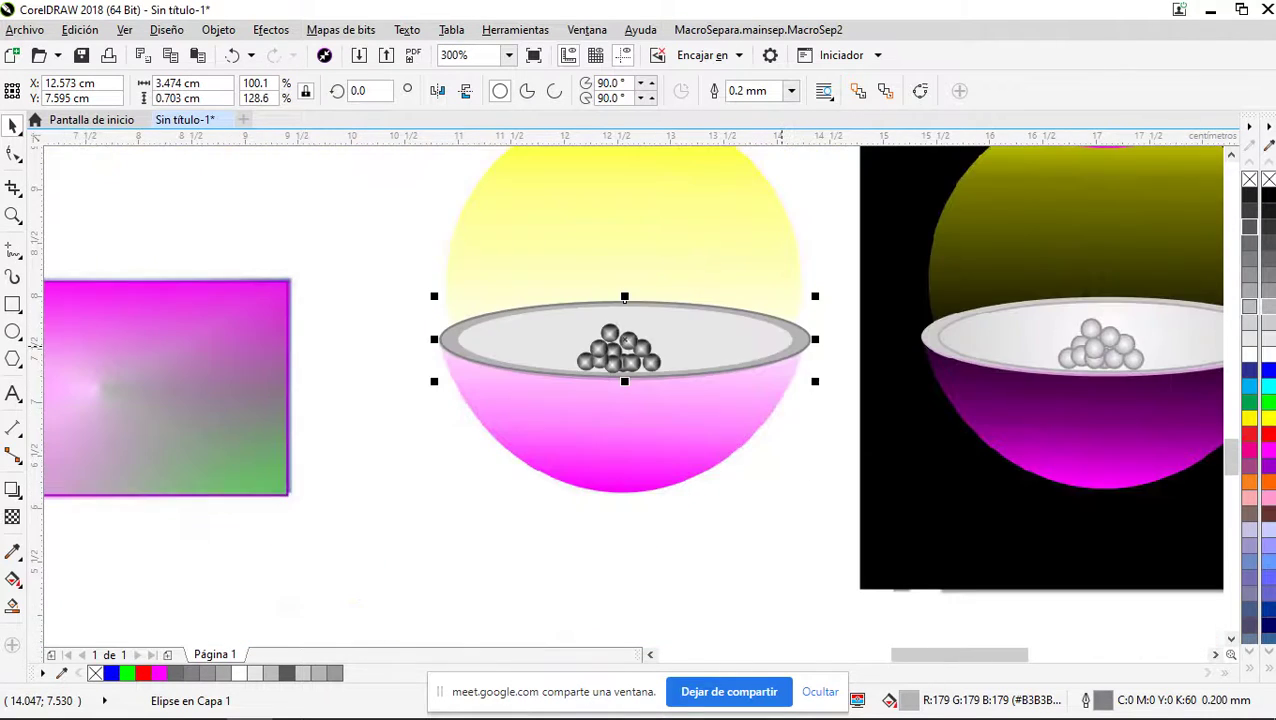
pyautogui.scroll(1, 950, 347)
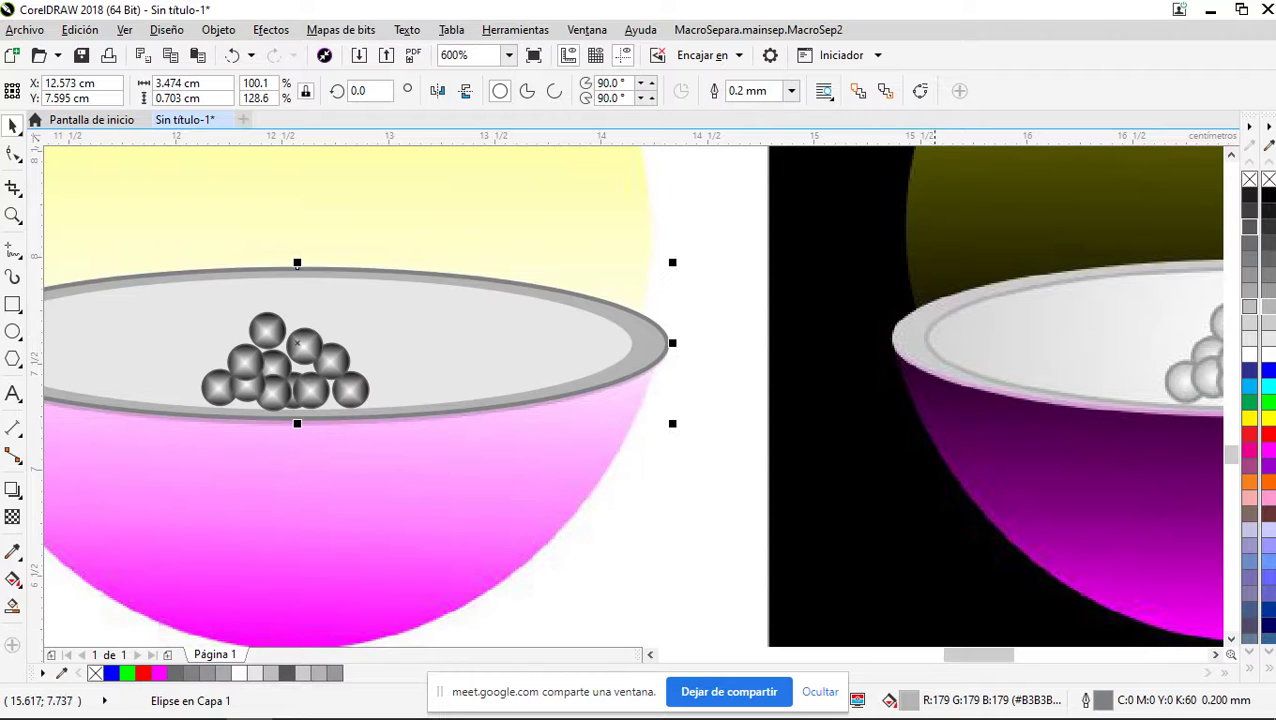
pyautogui.scroll(1, 620, 340)
pyautogui.scroll(1, 620, 340)
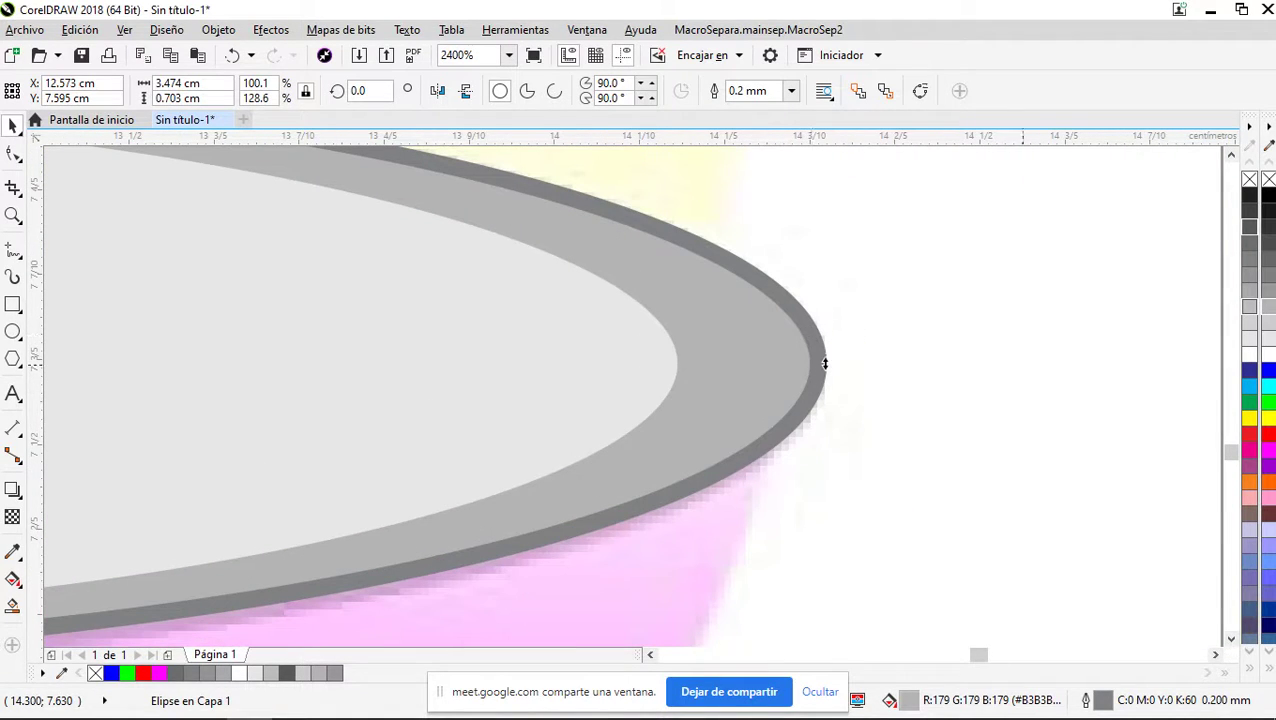
pyautogui.click(825, 363)
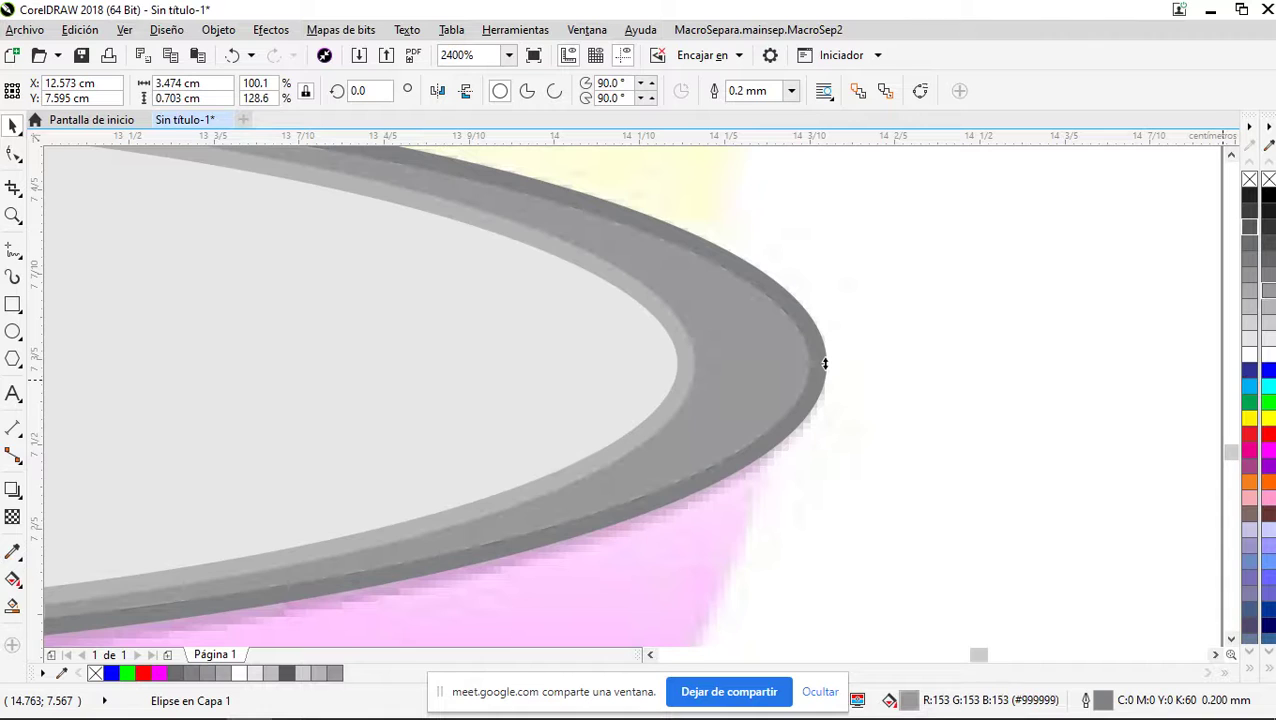
pyautogui.scroll(-2, 825, 363)
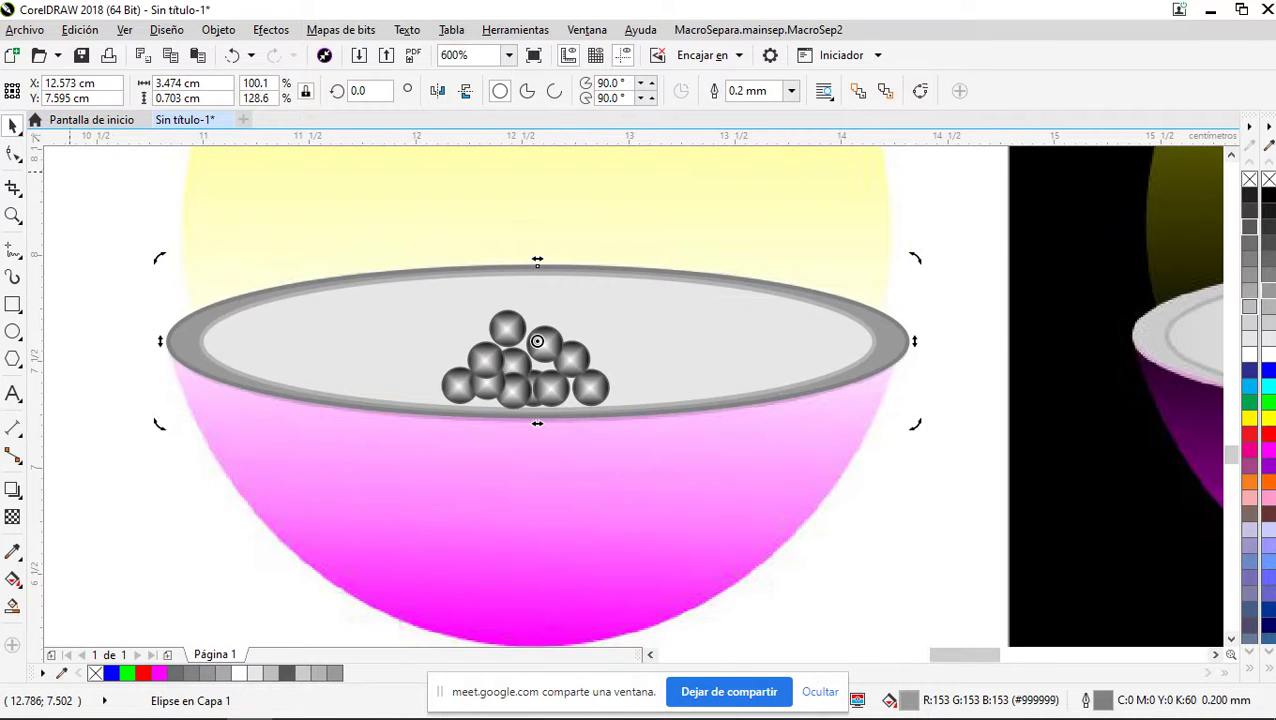
pyautogui.click(95, 229)
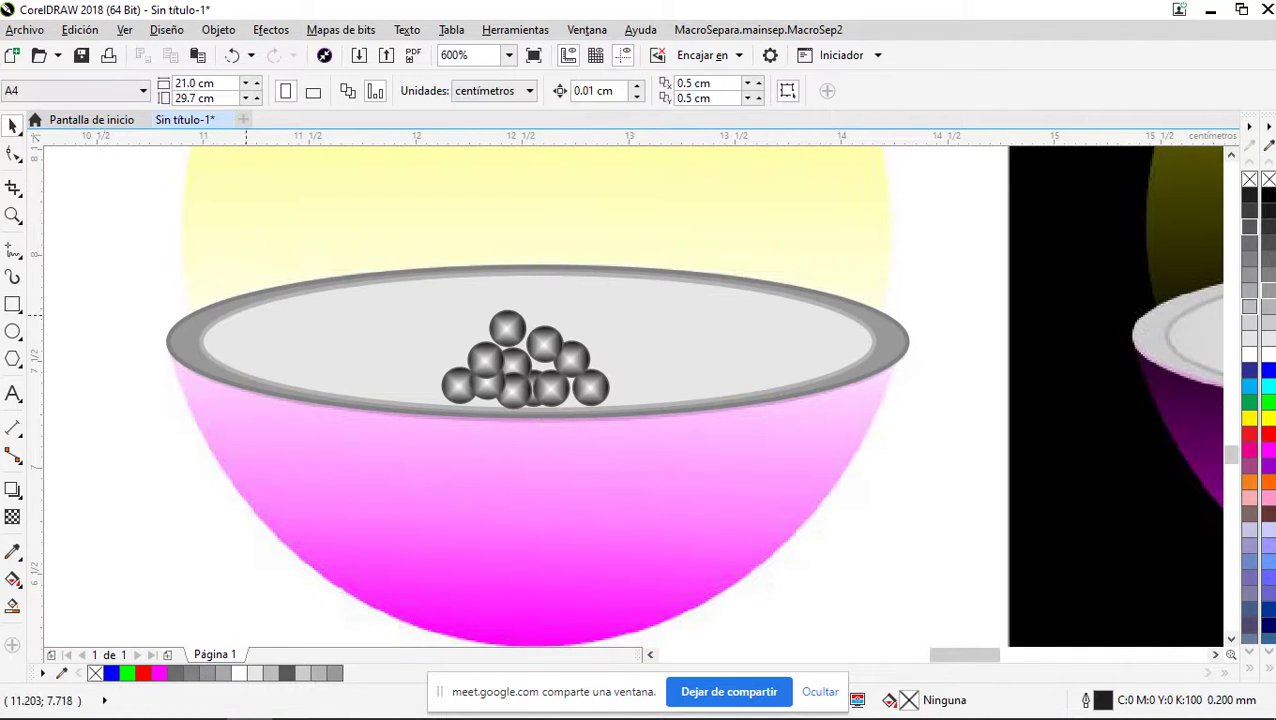
# Compare the recoloured bowl and its pile of balls with the sample sphere on the black background
pyautogui.scroll(-1, 248, 315)
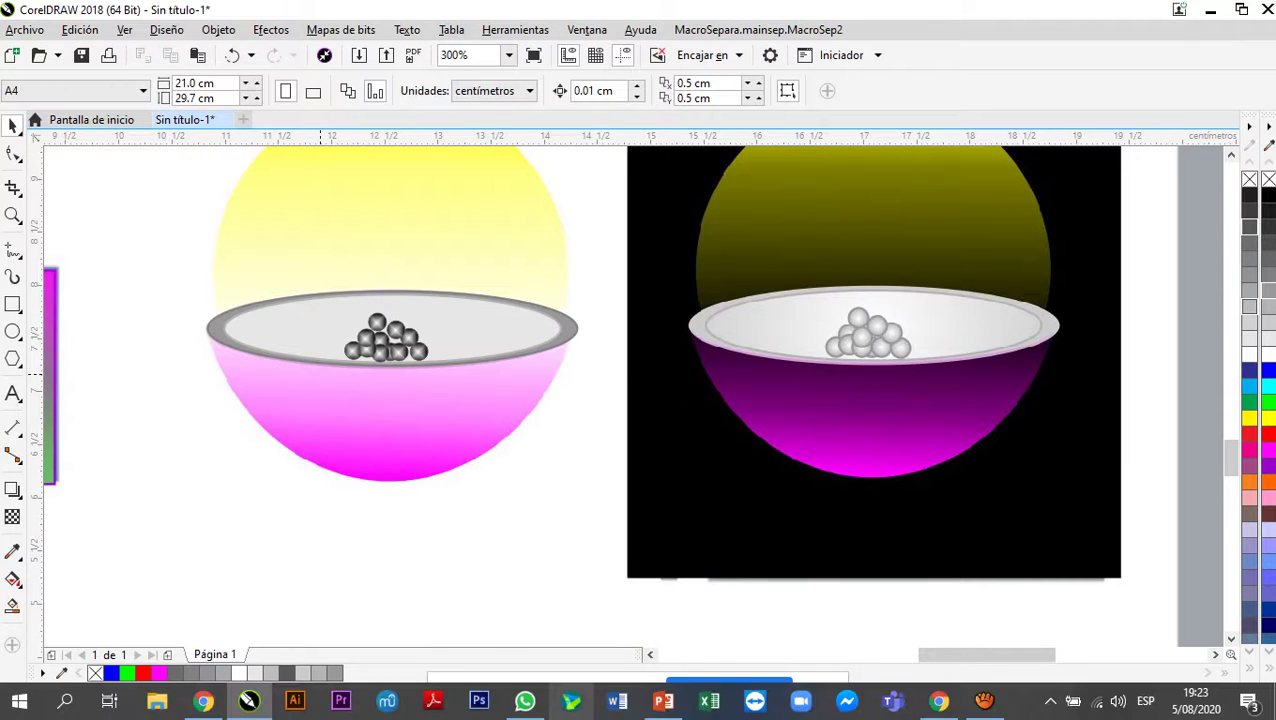
pyautogui.scroll(1, 445, 345)
pyautogui.scroll(-1, 445, 345)
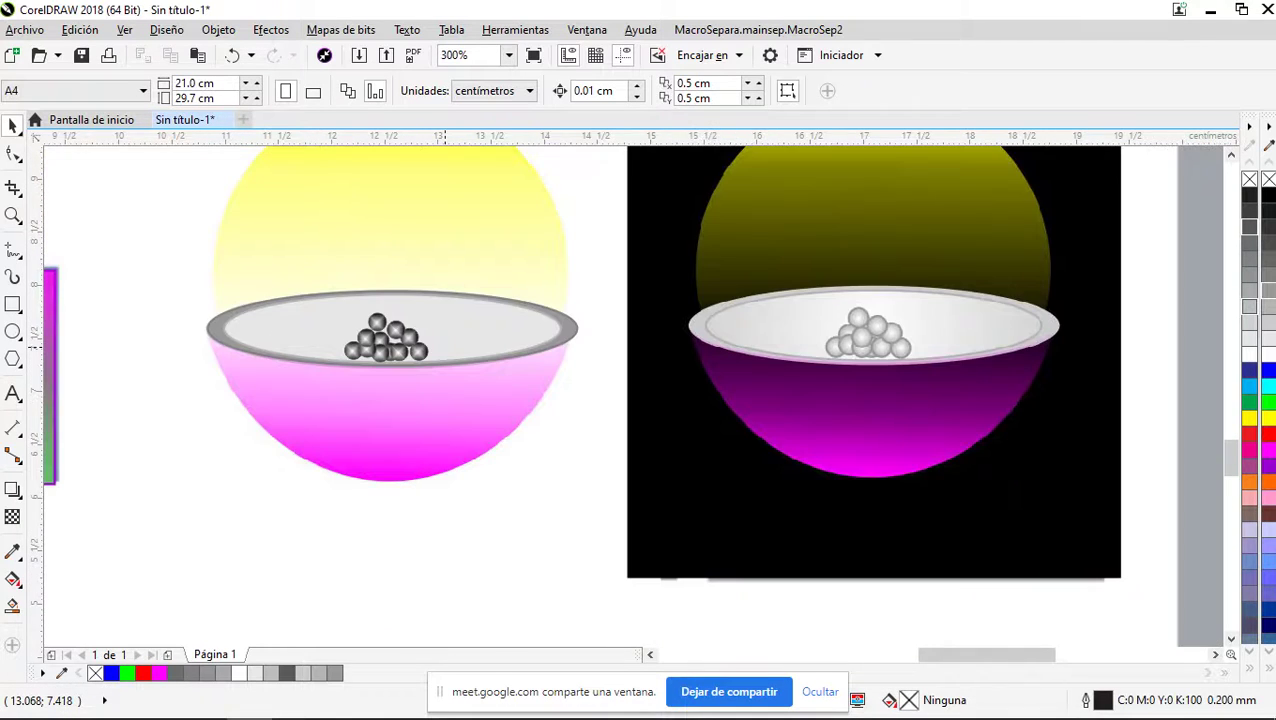
pyautogui.scroll(1, 445, 320)
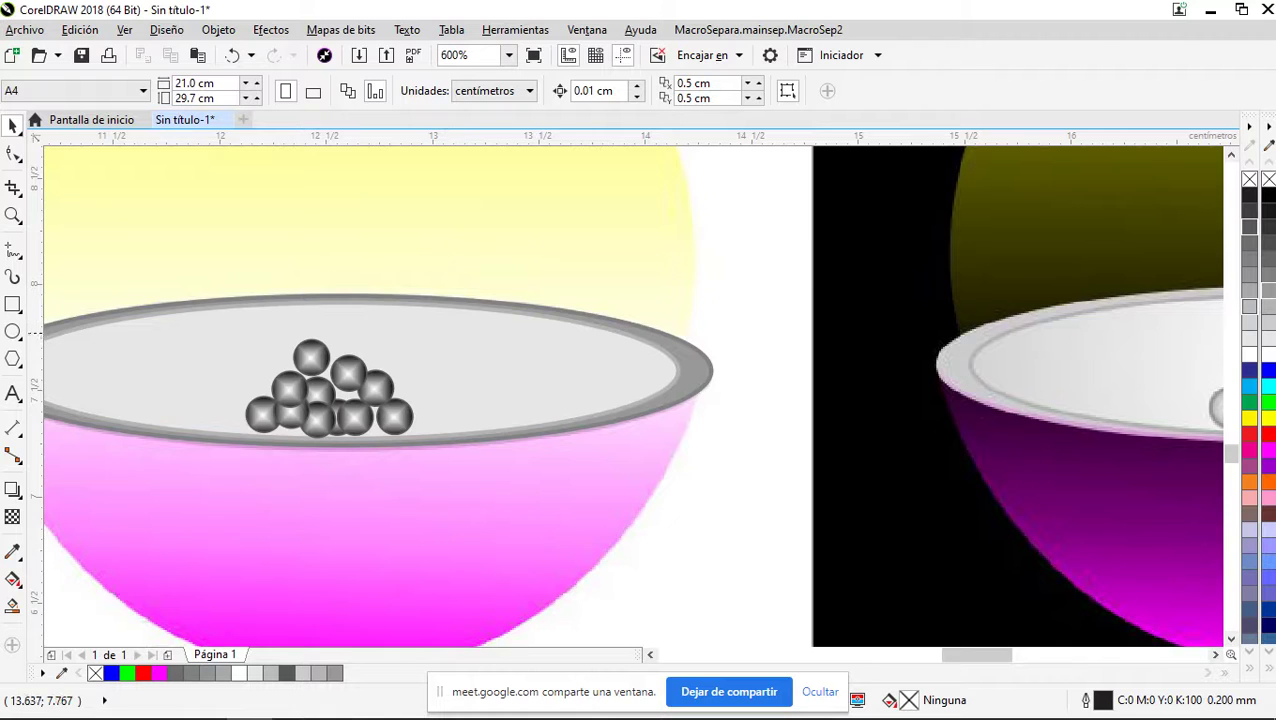
pyautogui.scroll(2, 568, 333)
pyautogui.scroll(-2, 584, 333)
pyautogui.scroll(-1, 445, 410)
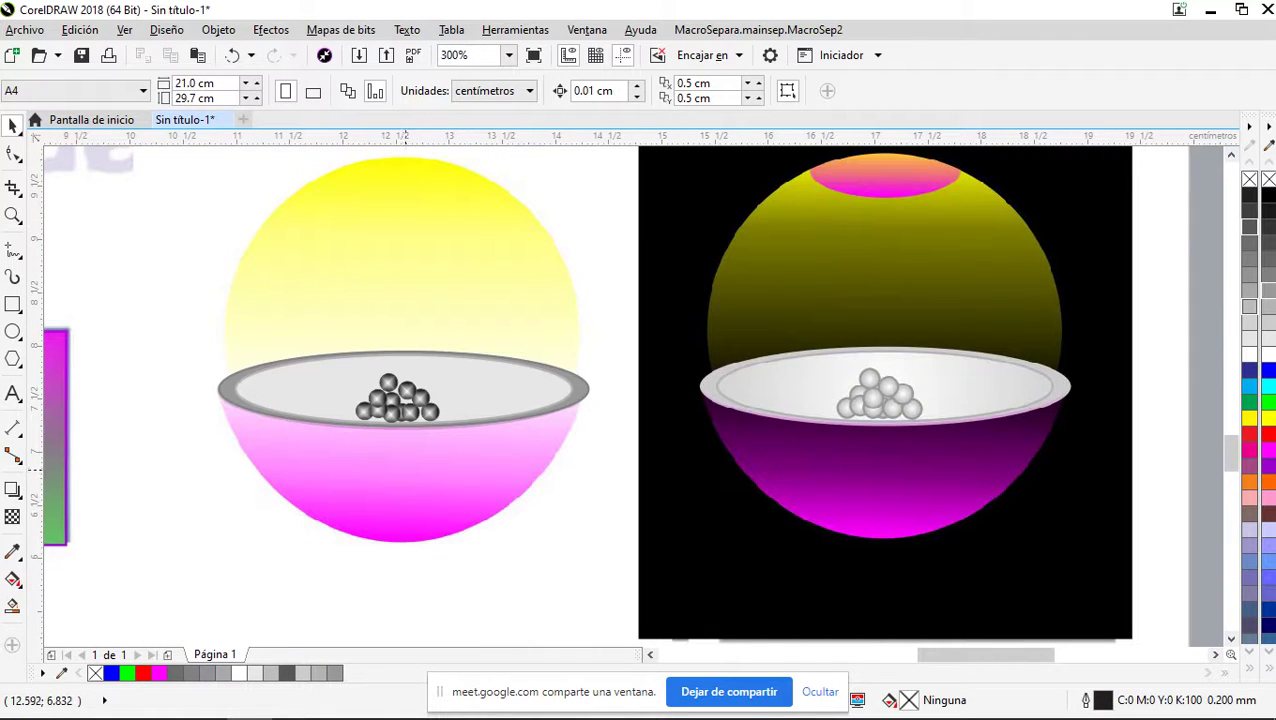
pyautogui.scroll(1, 343, 443)
pyautogui.scroll(-1, 361, 336)
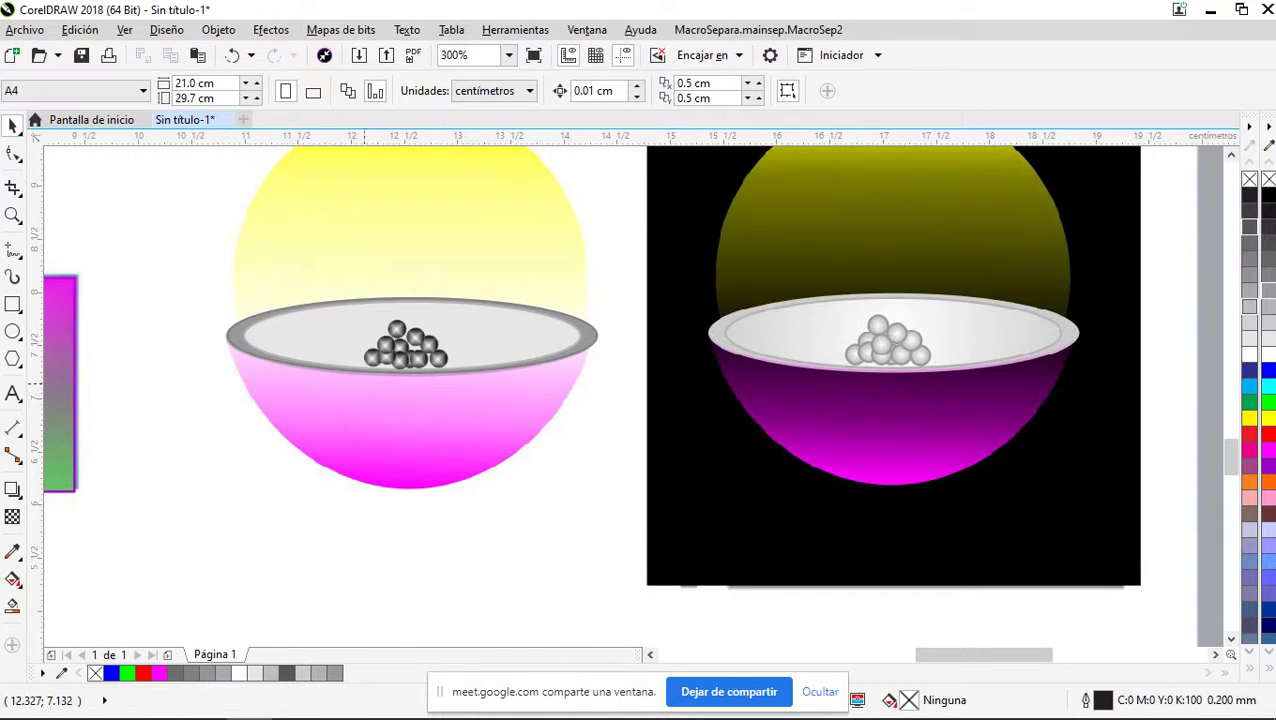
pyautogui.scroll(-2, 390, 380)
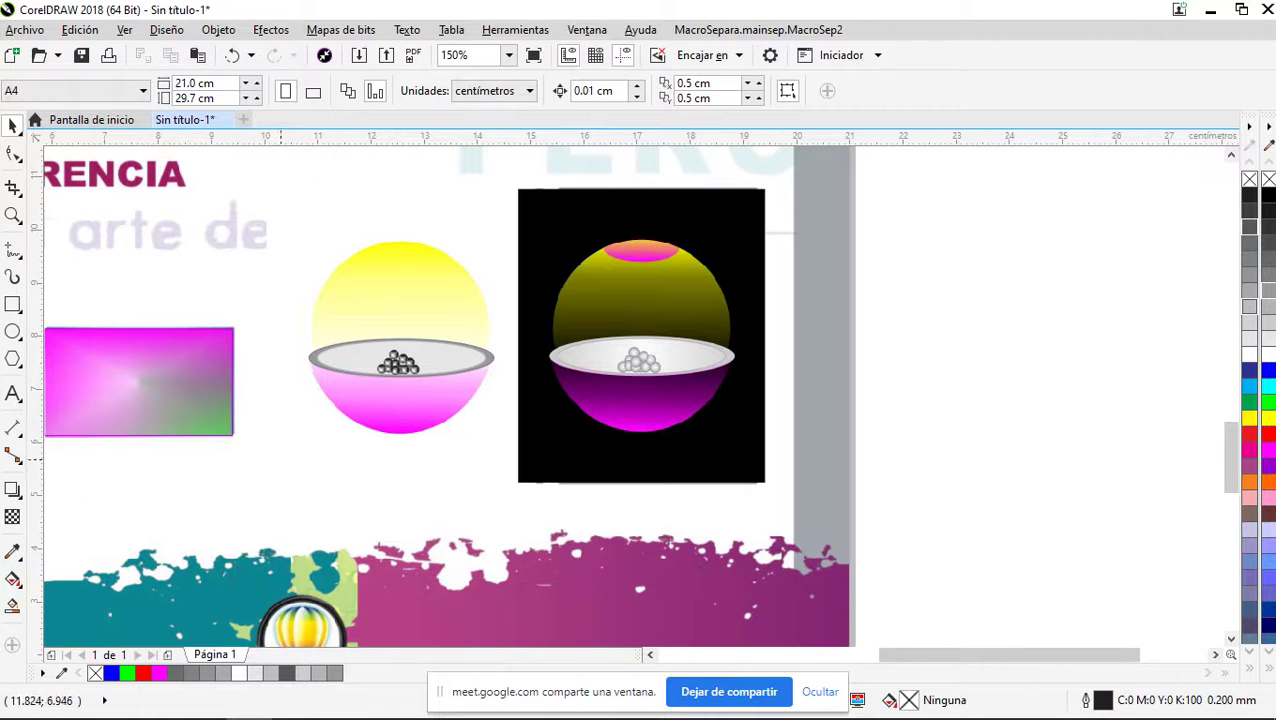
# Draw a circle about 3.35 cm in diameter over the yellow and magenta sphere
pyautogui.click(12, 331)
pyautogui.scroll(2, 420, 448)
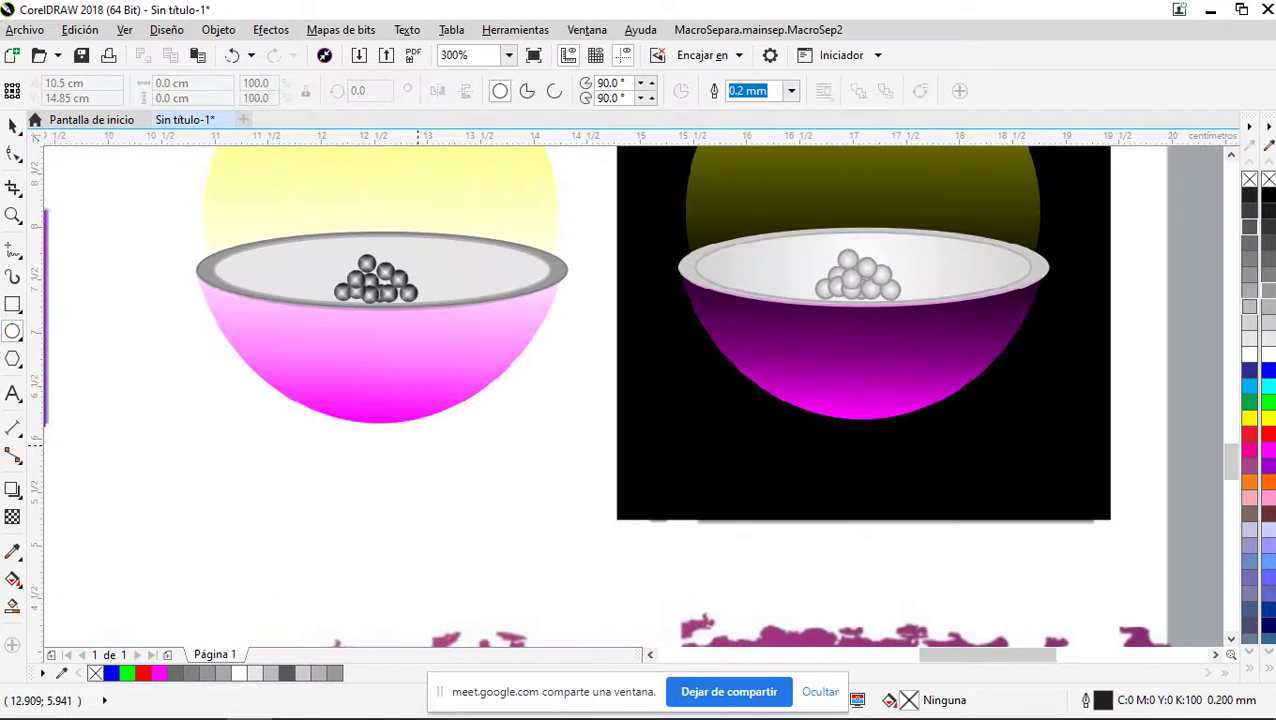
pyautogui.scroll(-2, 438, 474)
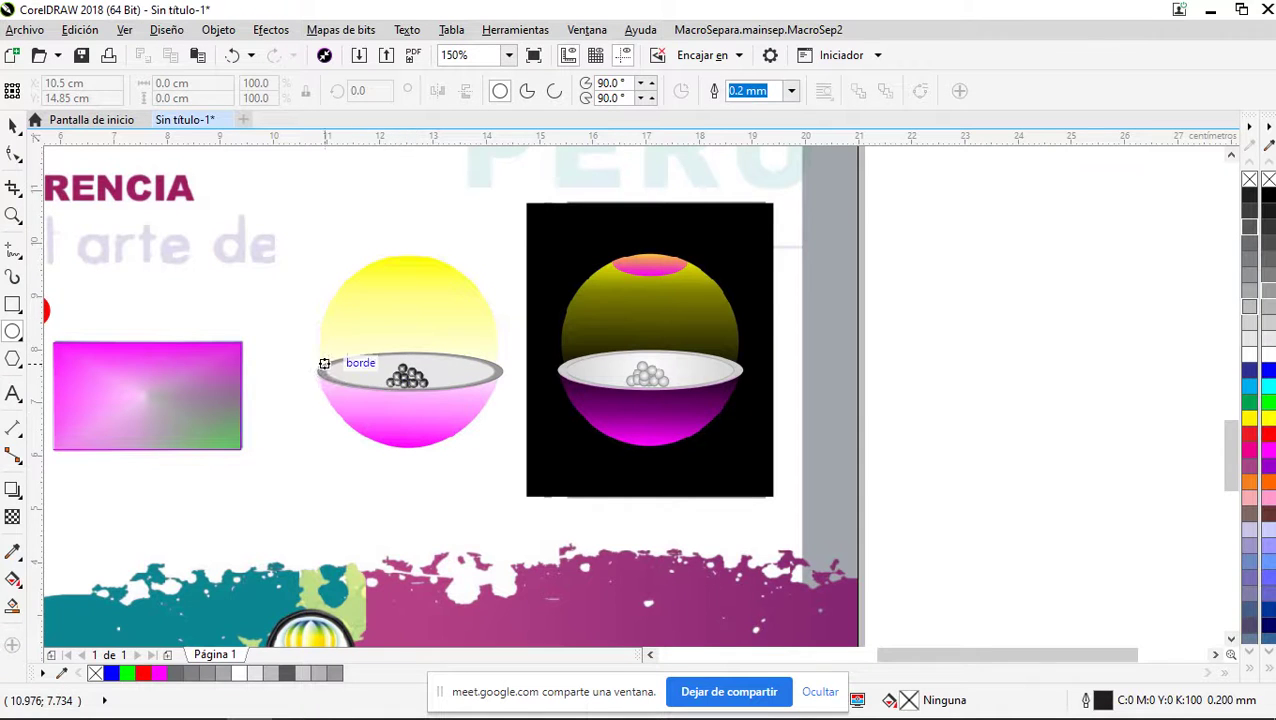
pyautogui.scroll(4, 336, 364)
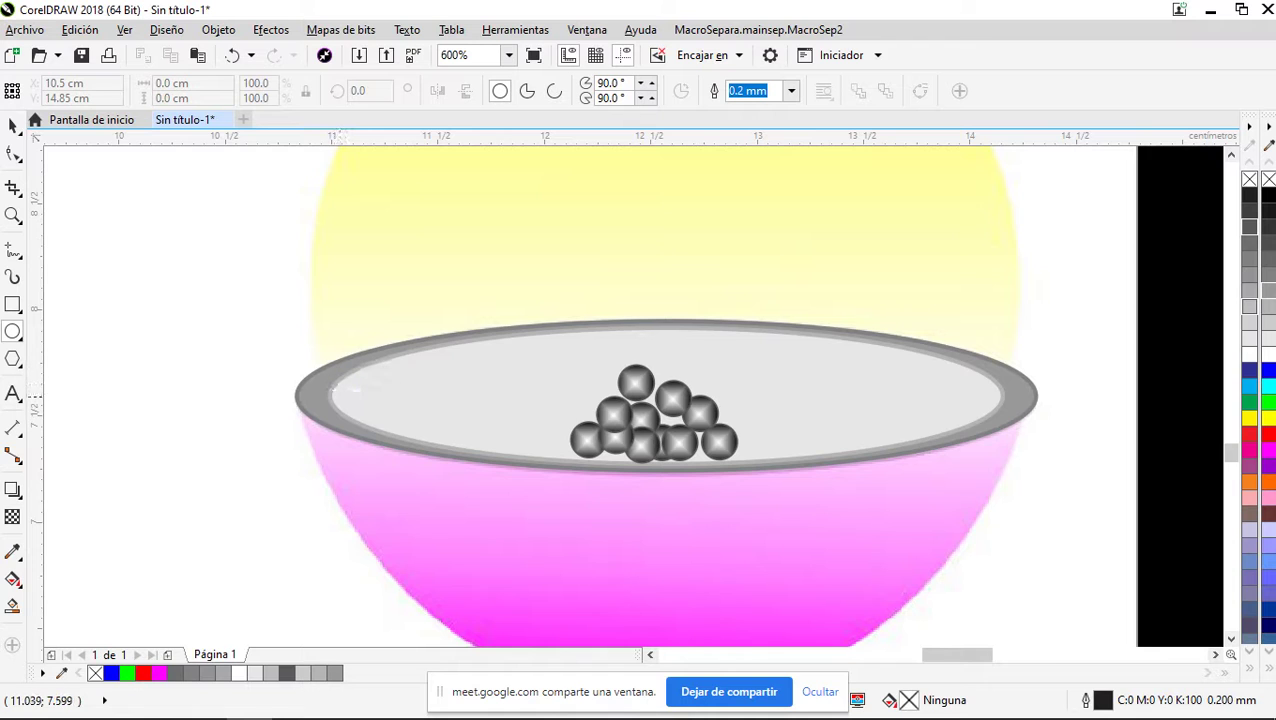
pyautogui.scroll(-4, 341, 388)
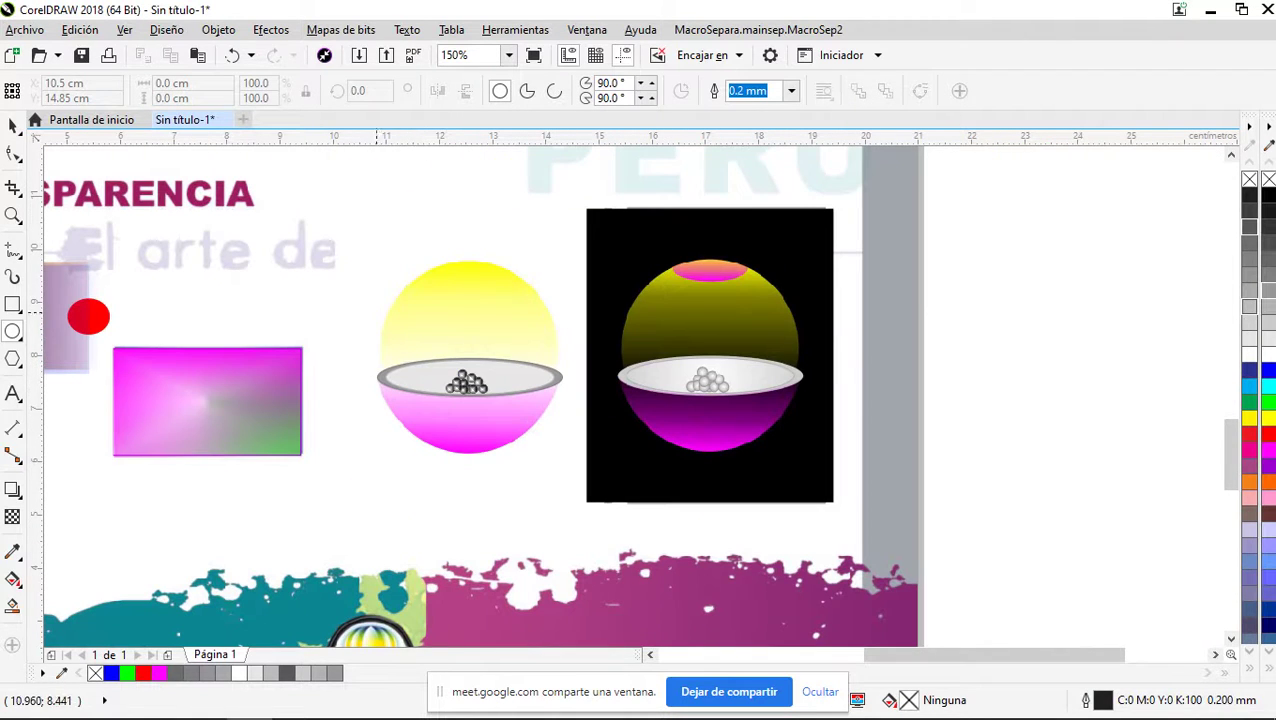
pyautogui.moveTo(369, 285); pyautogui.dragTo(547, 462)
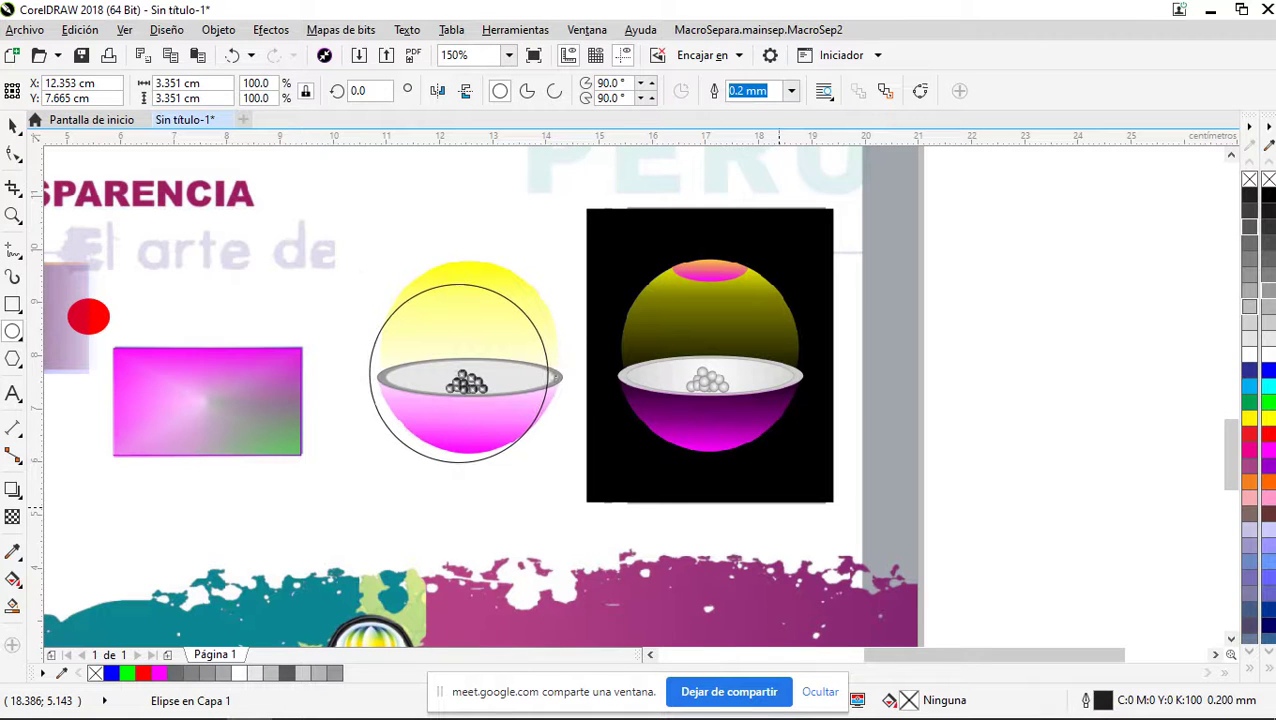
# Nudge the circle right and up to about X 12.54 cm, Y 7.83 cm, fitting the sphere's magenta lower half
pyautogui.press('Right')
pyautogui.press('Right')
pyautogui.press('Right')
pyautogui.press('Right')
pyautogui.press('Right')
pyautogui.press('Right')
pyautogui.press('Right')
pyautogui.press('Right')
pyautogui.press('Right')
pyautogui.press('Right')
pyautogui.press('Right')
pyautogui.press('Right')
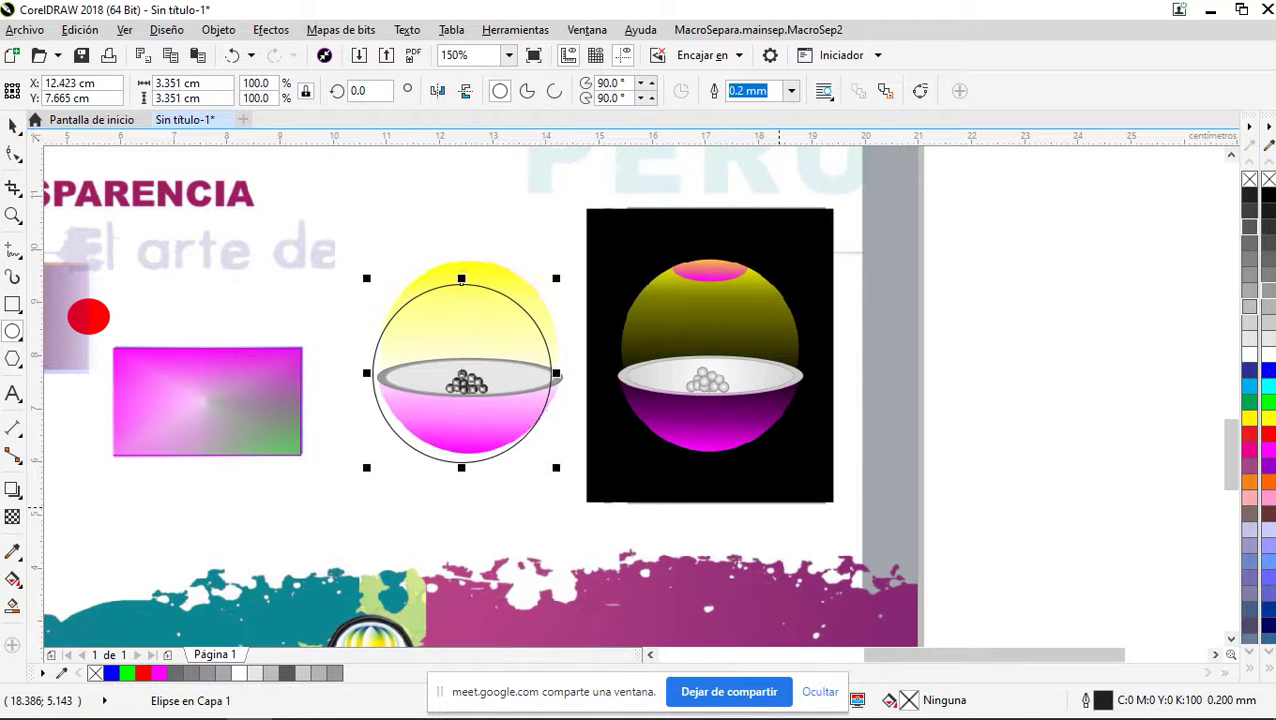
pyautogui.press('Right')
pyautogui.press('Right')
pyautogui.press('Right')
pyautogui.press('Right')
pyautogui.press('Right')
pyautogui.press('Right')
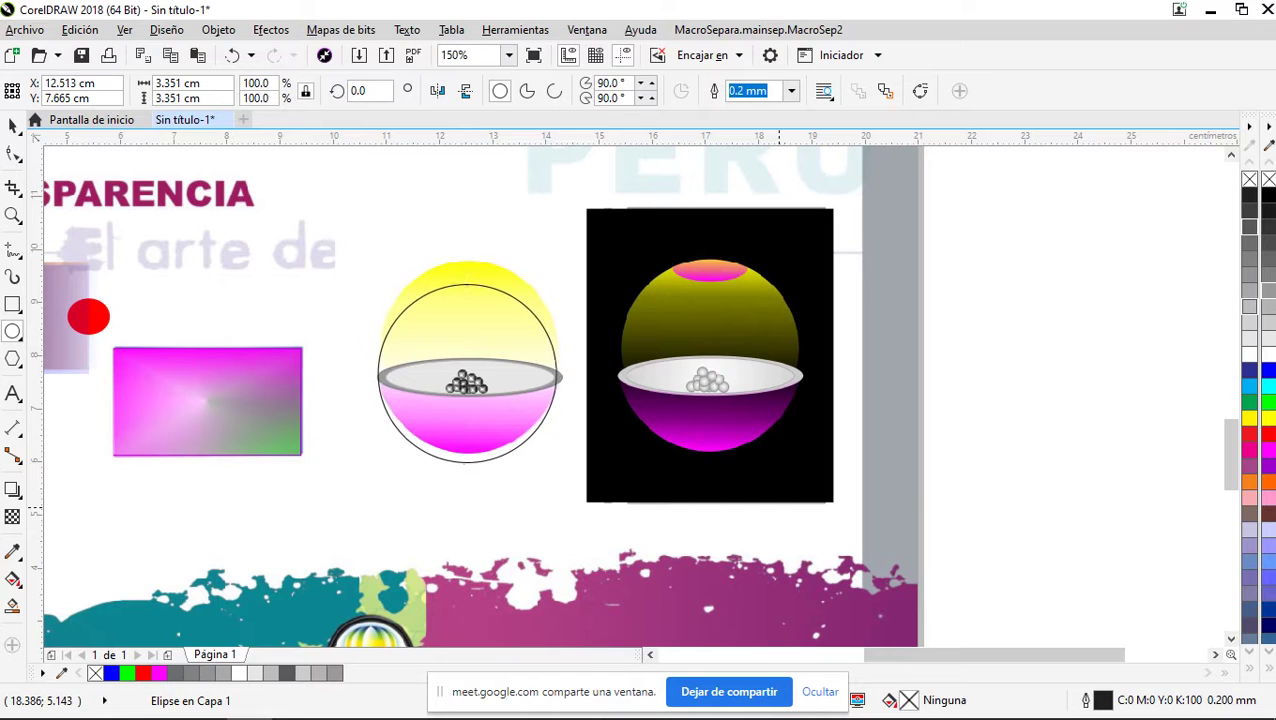
pyautogui.press('Up')
pyautogui.press('Up')
pyautogui.press('Up')
pyautogui.press('Up')
pyautogui.press('Up')
pyautogui.press('Up')
pyautogui.moveTo(468, 276); pyautogui.dragTo(468, 270)
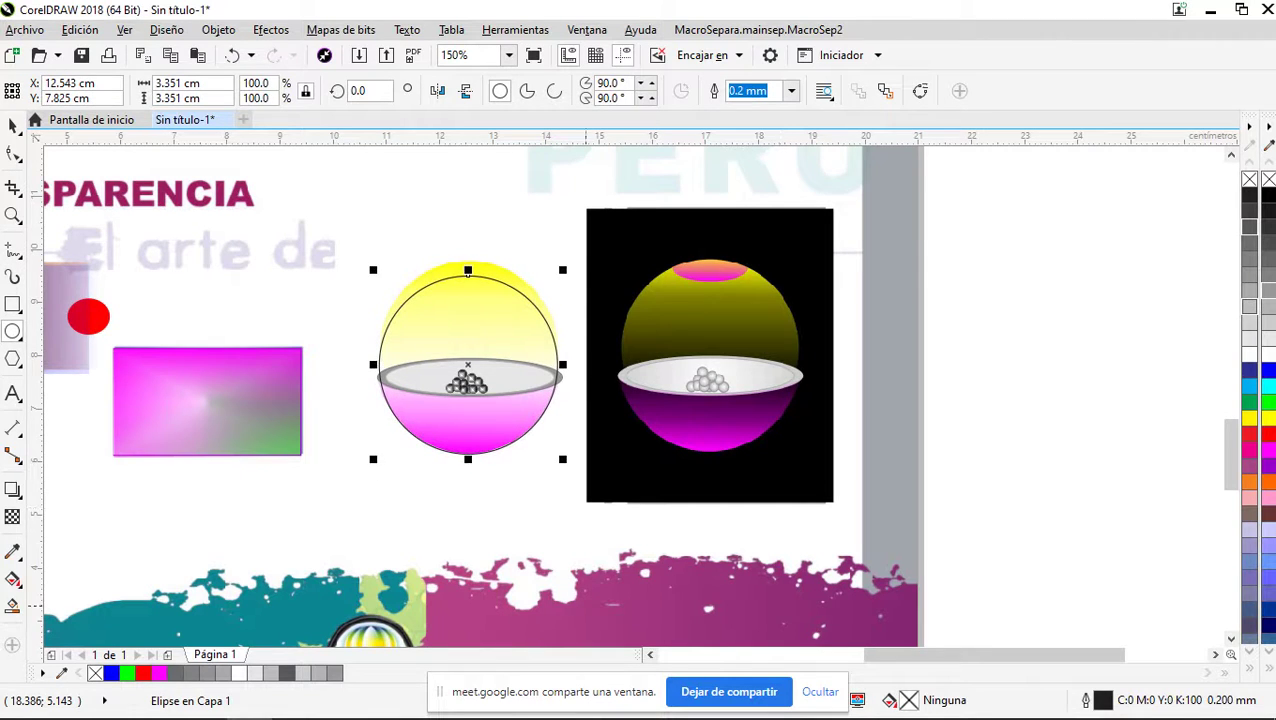
pyautogui.scroll(2, 445, 319)
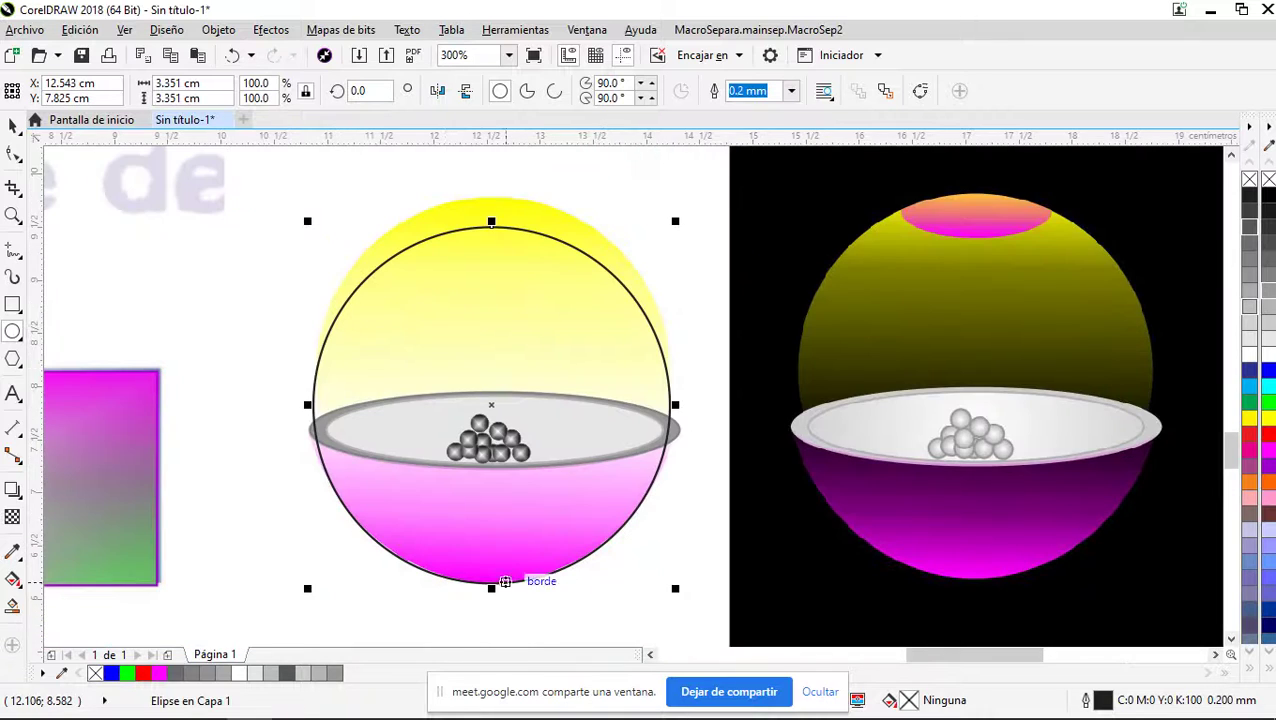
pyautogui.scroll(2, 515, 533)
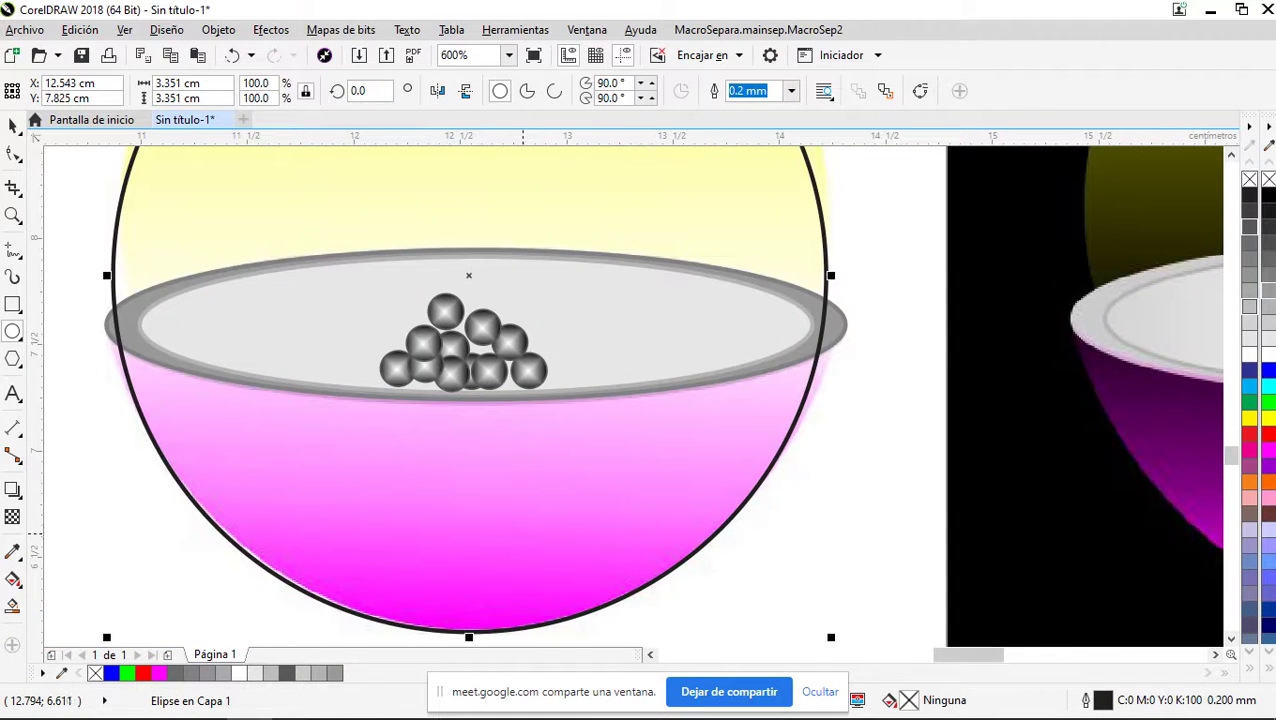
# Widen the circle over the sphere on both sides to about 3.45 cm, leaving its height unchanged, to fit the bowl's rim
pyautogui.scroll(-1, 524, 537)
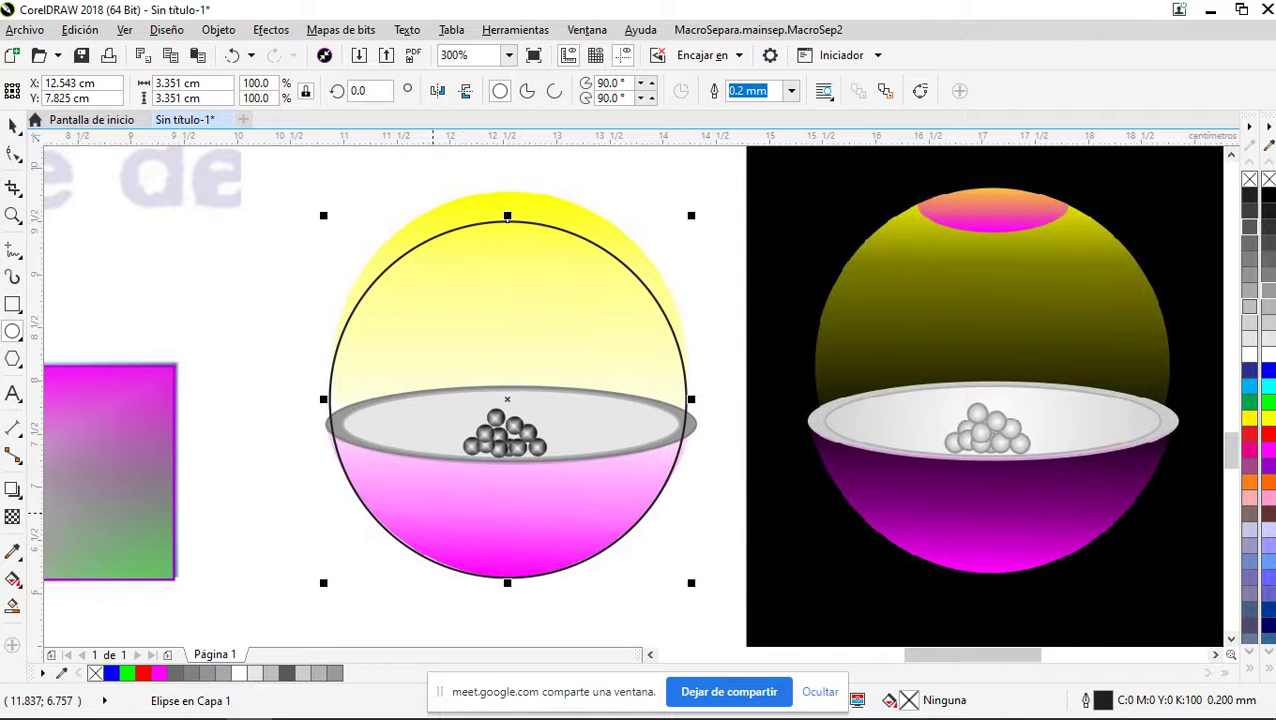
pyautogui.scroll(1, 331, 400)
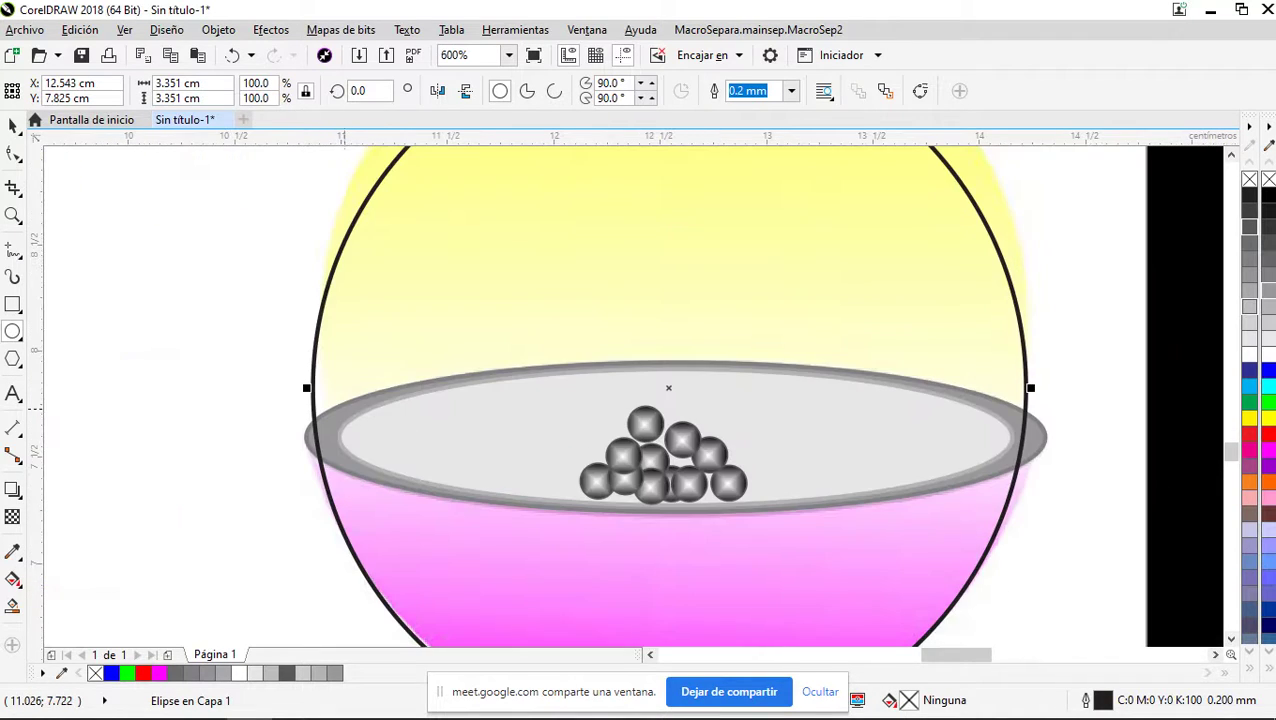
pyautogui.moveTo(310, 387); pyautogui.dragTo(297, 391)
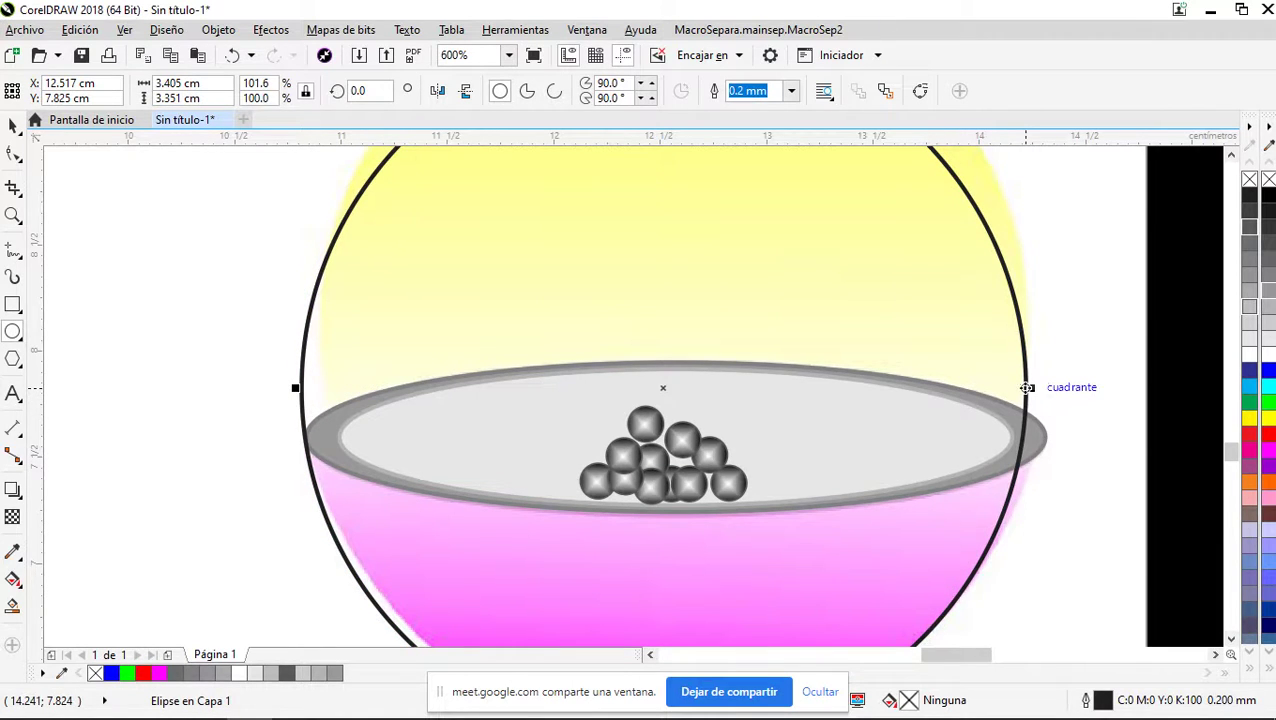
pyautogui.moveTo(1027, 387); pyautogui.dragTo(1054, 390)
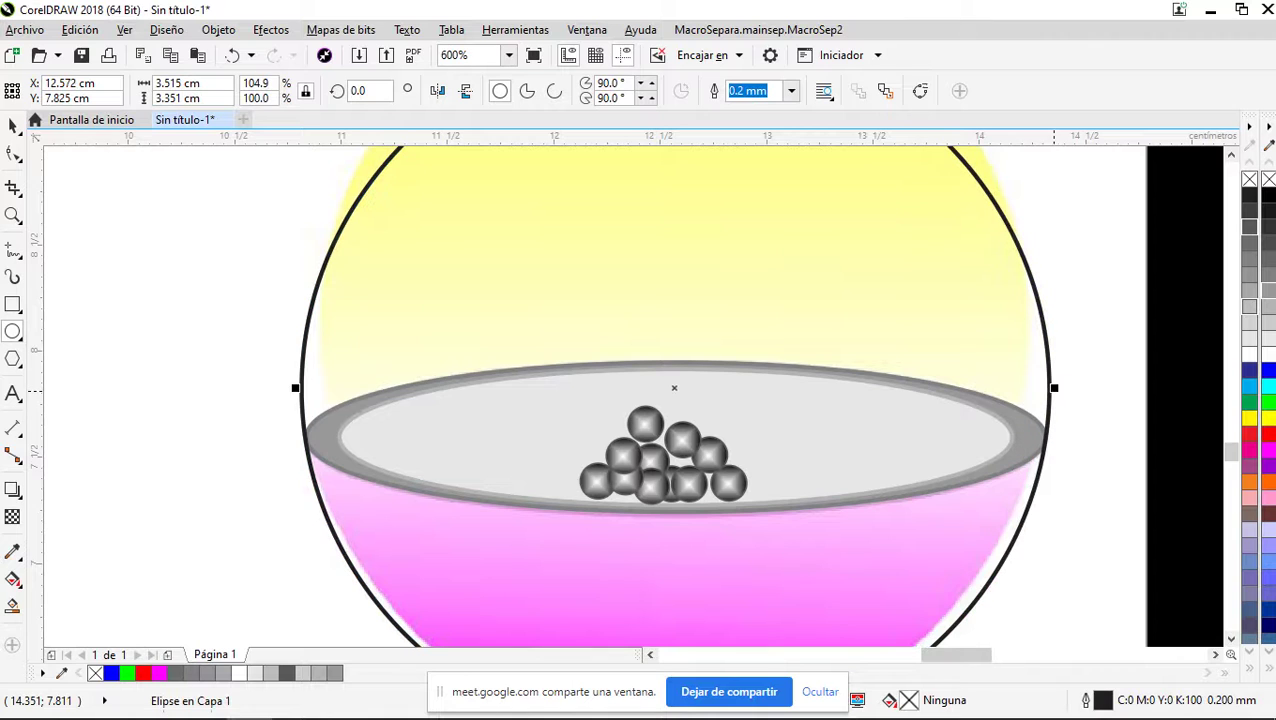
pyautogui.scroll(-1, 1040, 388)
pyautogui.scroll(1, 1052, 395)
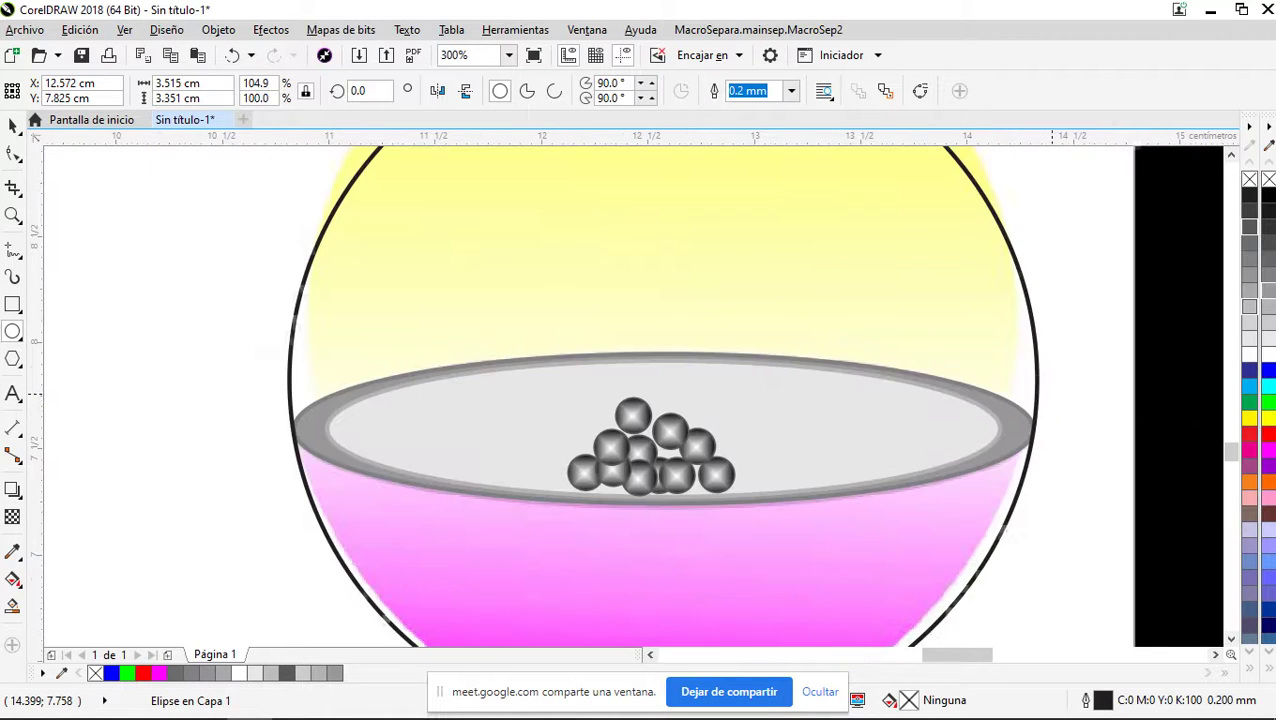
pyautogui.moveTo(1037, 382); pyautogui.dragTo(1023, 383)
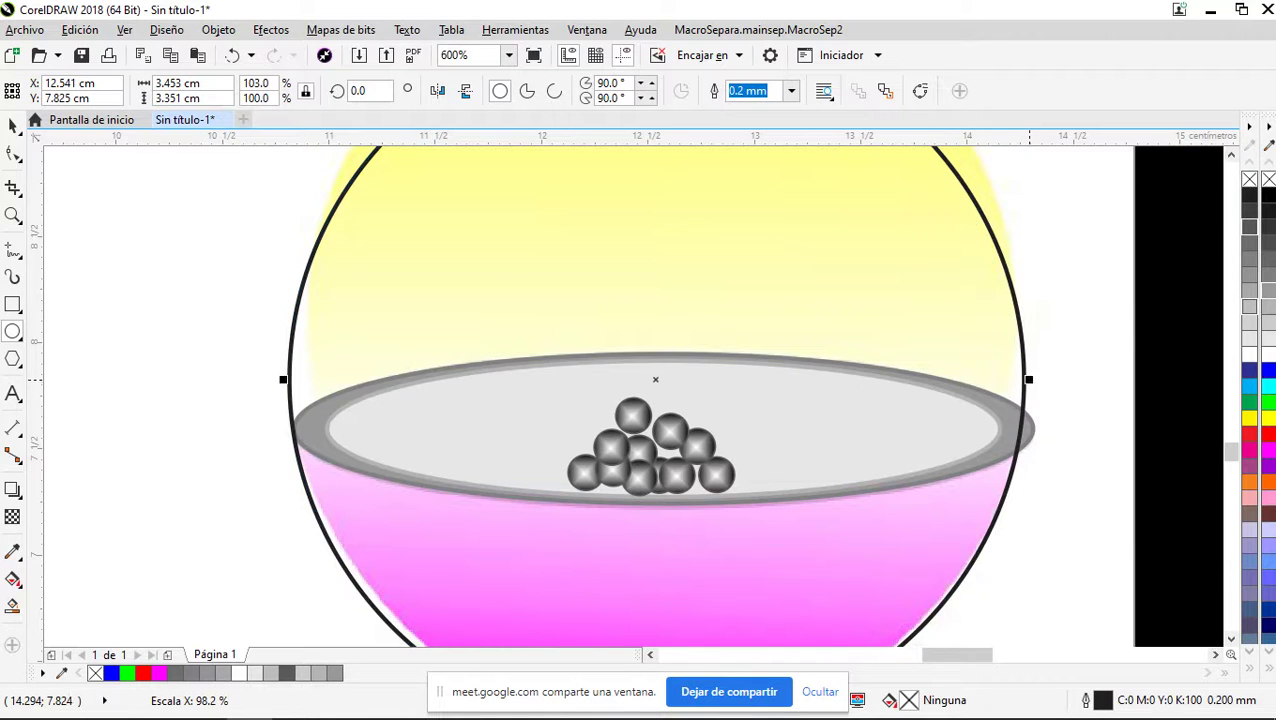
pyautogui.scroll(-1, 414, 301)
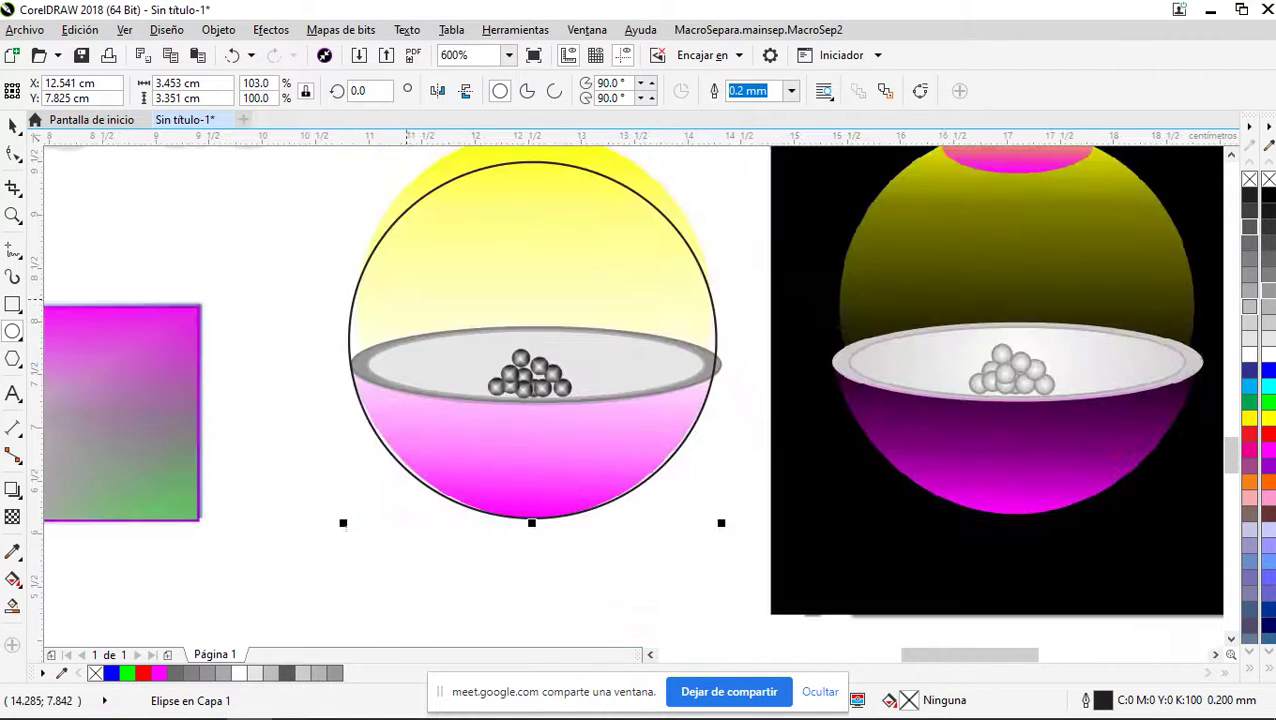
pyautogui.scroll(1, 396, 332)
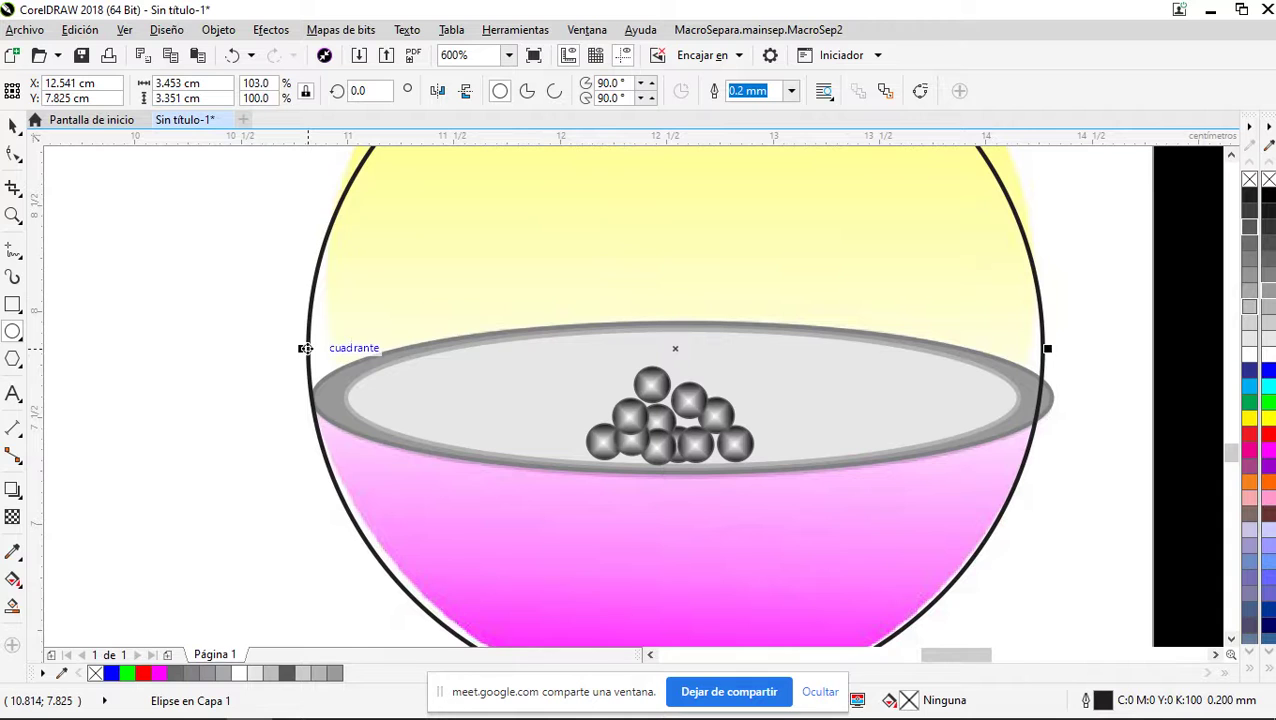
pyautogui.moveTo(304, 348); pyautogui.dragTo(308, 343)
pyautogui.scroll(-2, 710, 580)
pyautogui.scroll(2, 705, 620)
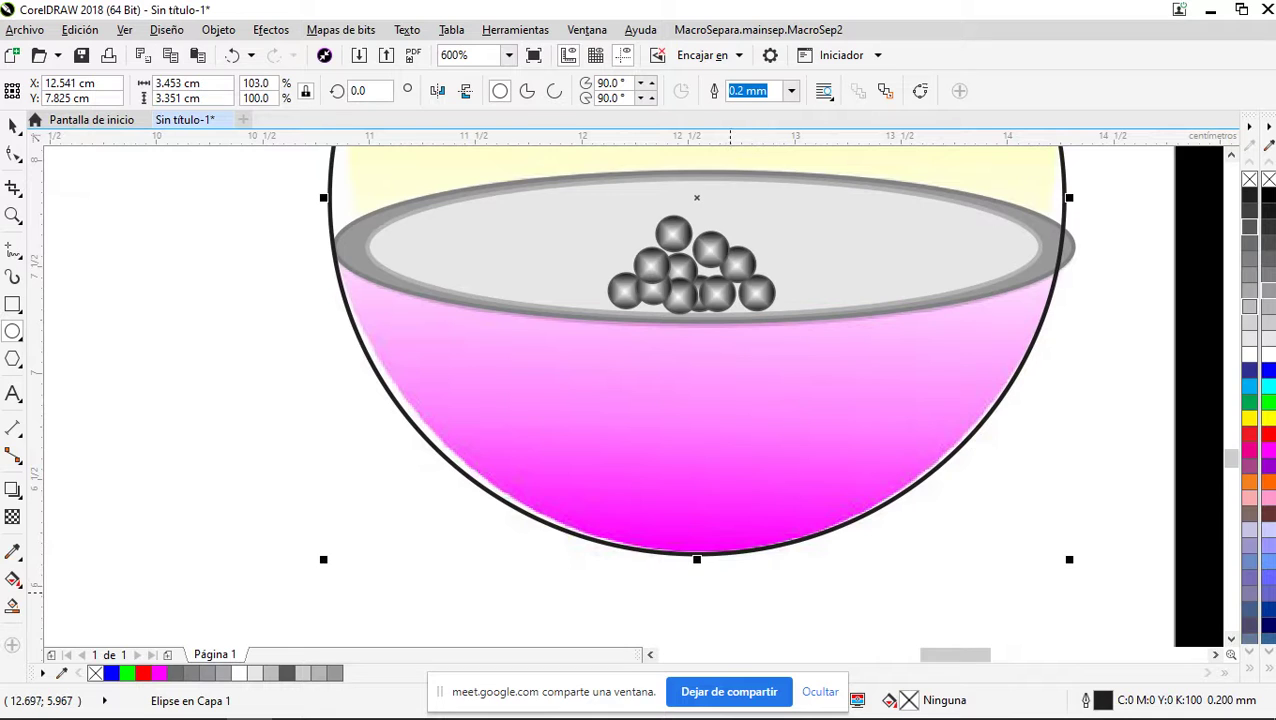
# Nudge the ellipse up and right to about X 12.55 cm, Y 7.84 cm, and clear the selection
pyautogui.press('Up')
pyautogui.press('Right')
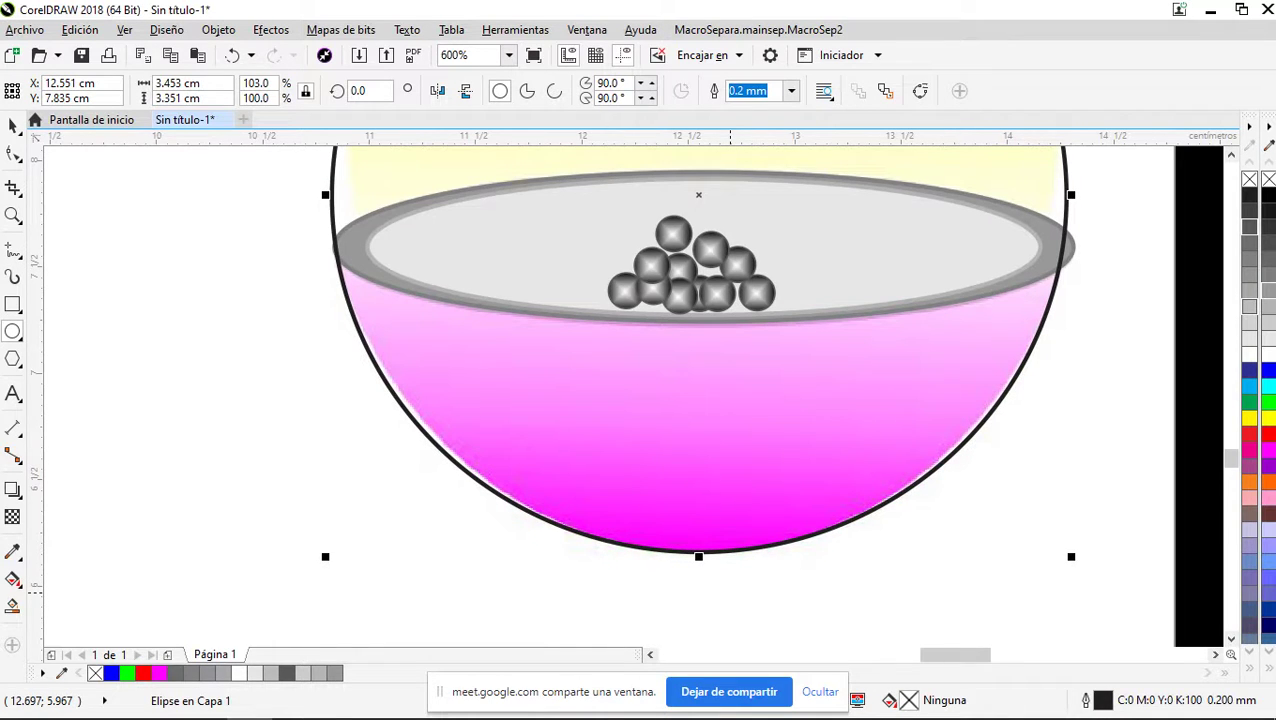
pyautogui.scroll(-1, 730, 593)
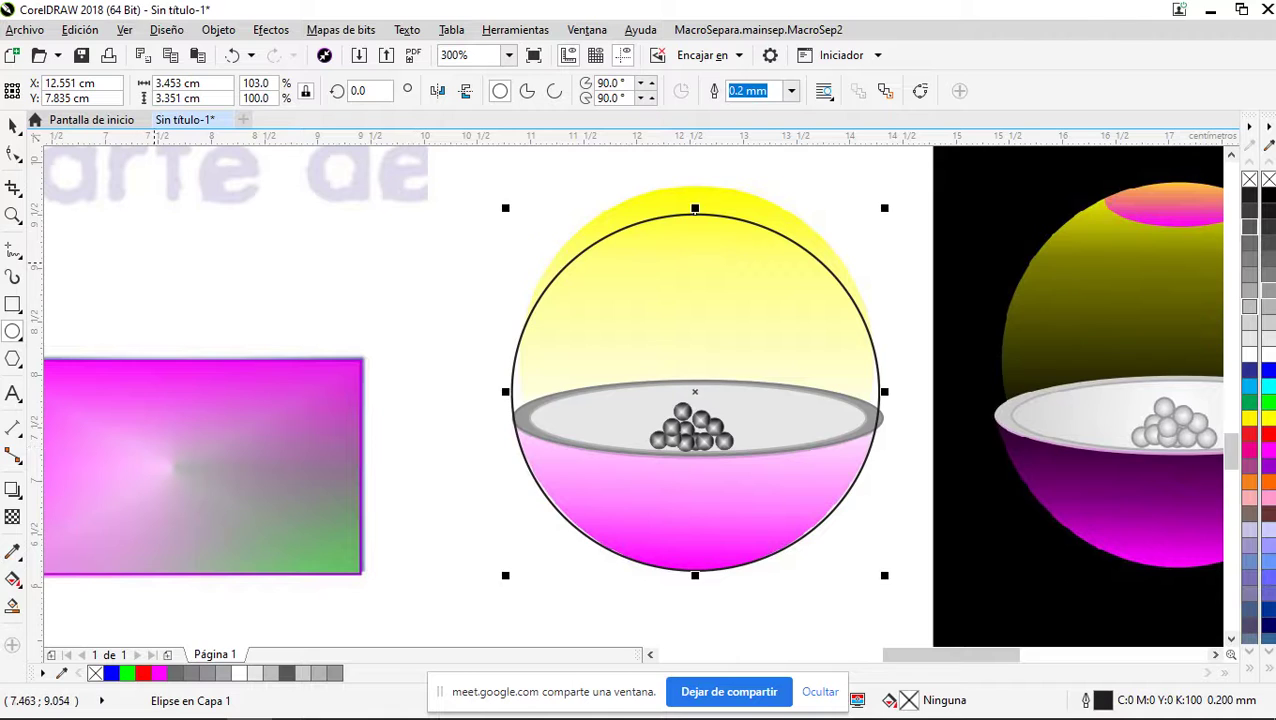
pyautogui.press('space')
pyautogui.click(12, 126)
pyautogui.click(321, 293)
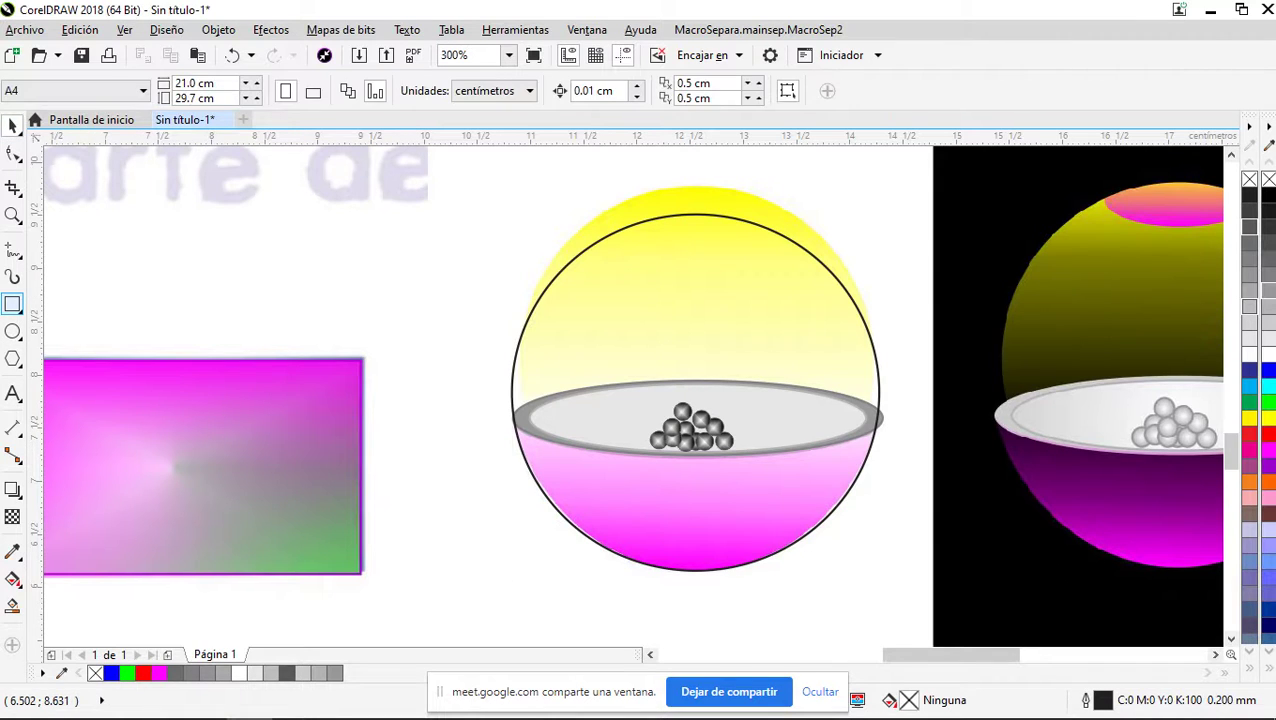
# Draw a rectangle about 4.67 × 2.59 cm over the sphere's upper half, its lower edge crossing the bowl, and deselect it
pyautogui.click(12, 304)
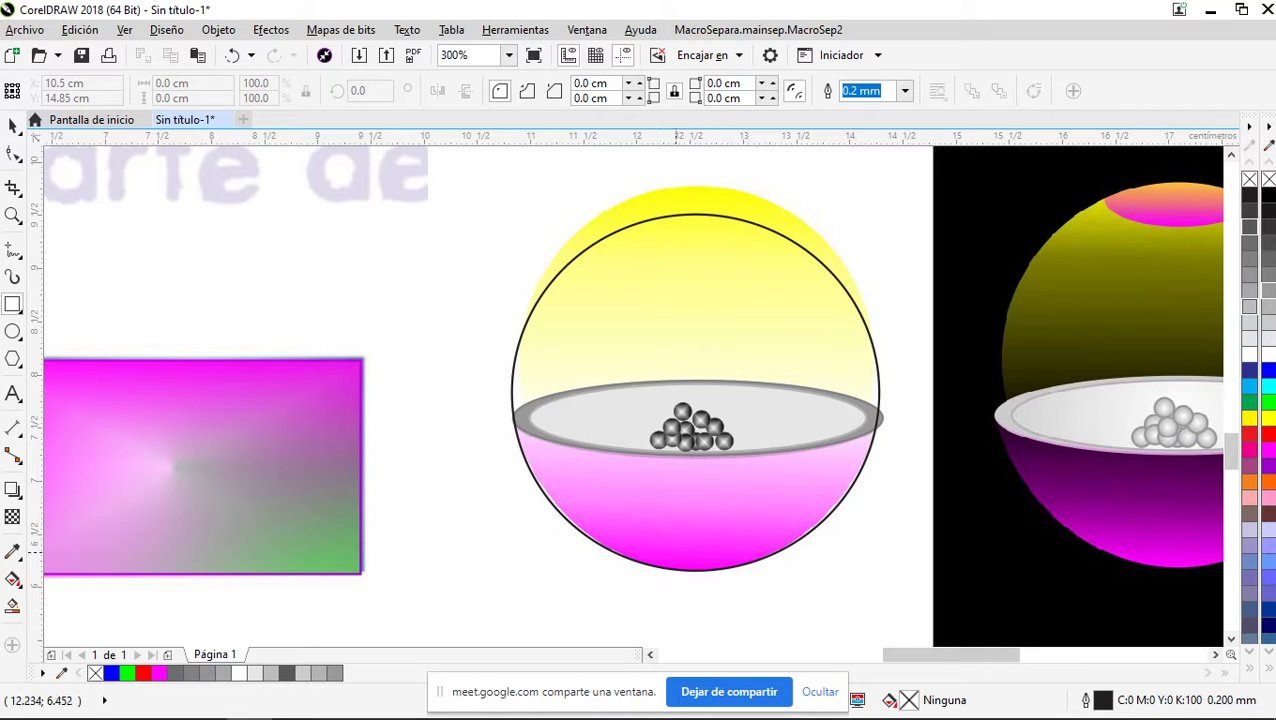
pyautogui.scroll(-1, 577, 457)
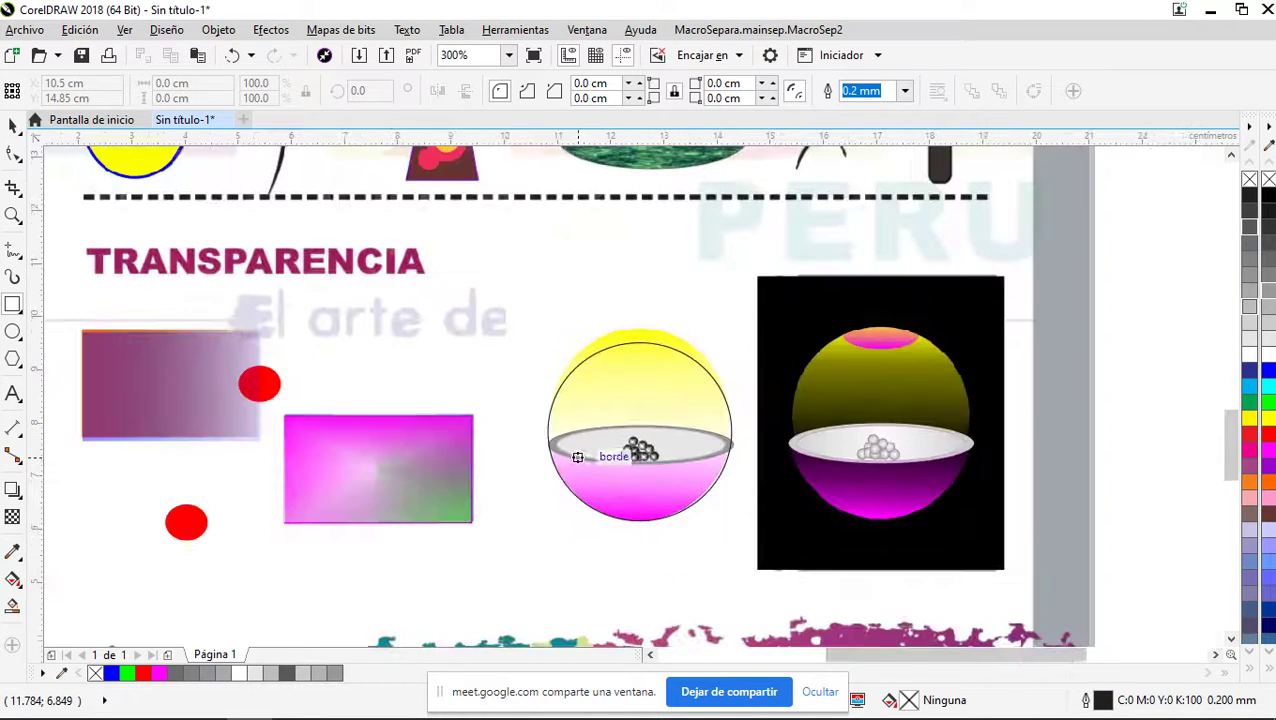
pyautogui.scroll(2, 577, 457)
pyautogui.scroll(-1, 607, 437)
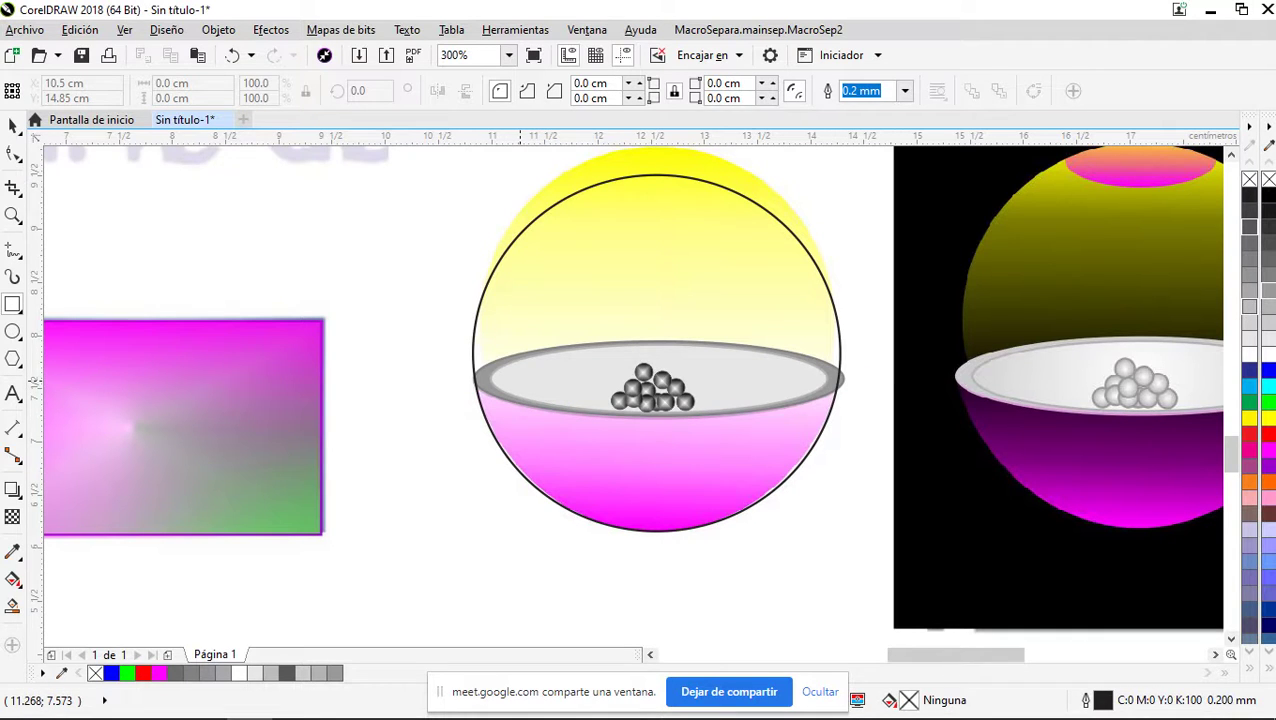
pyautogui.scroll(-2, 496, 428)
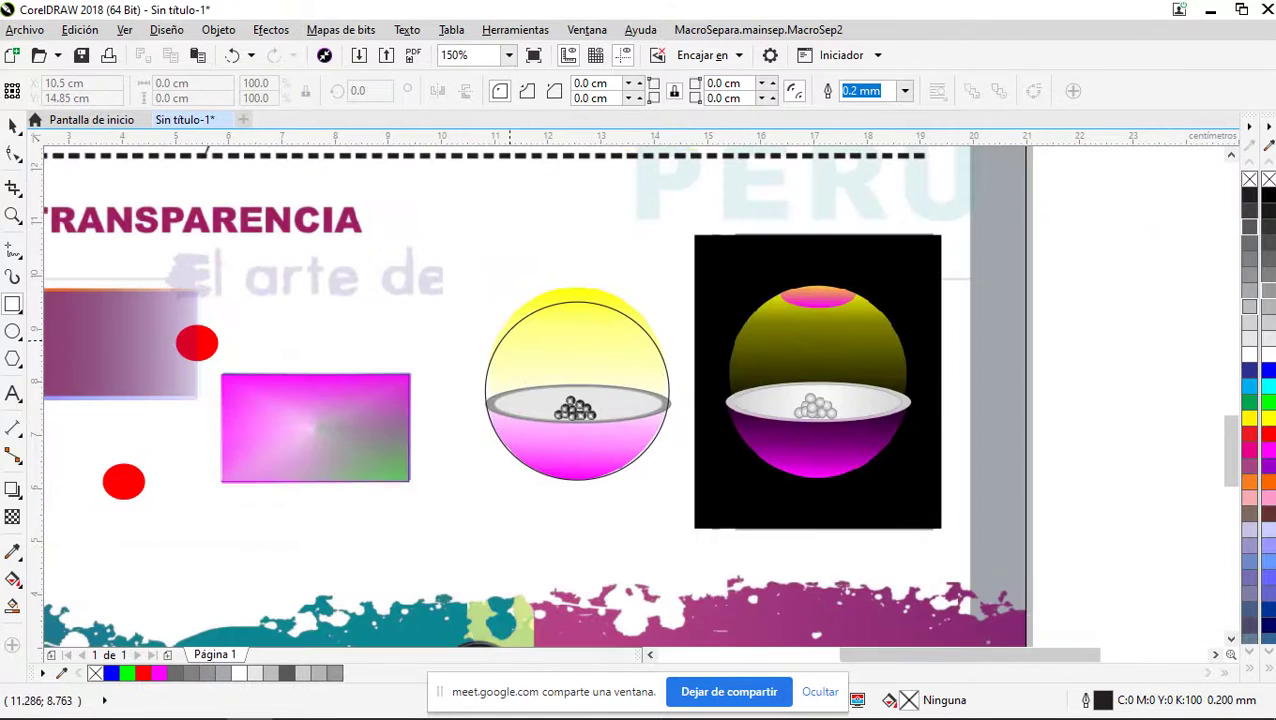
pyautogui.moveTo(455, 268); pyautogui.dragTo(703, 407)
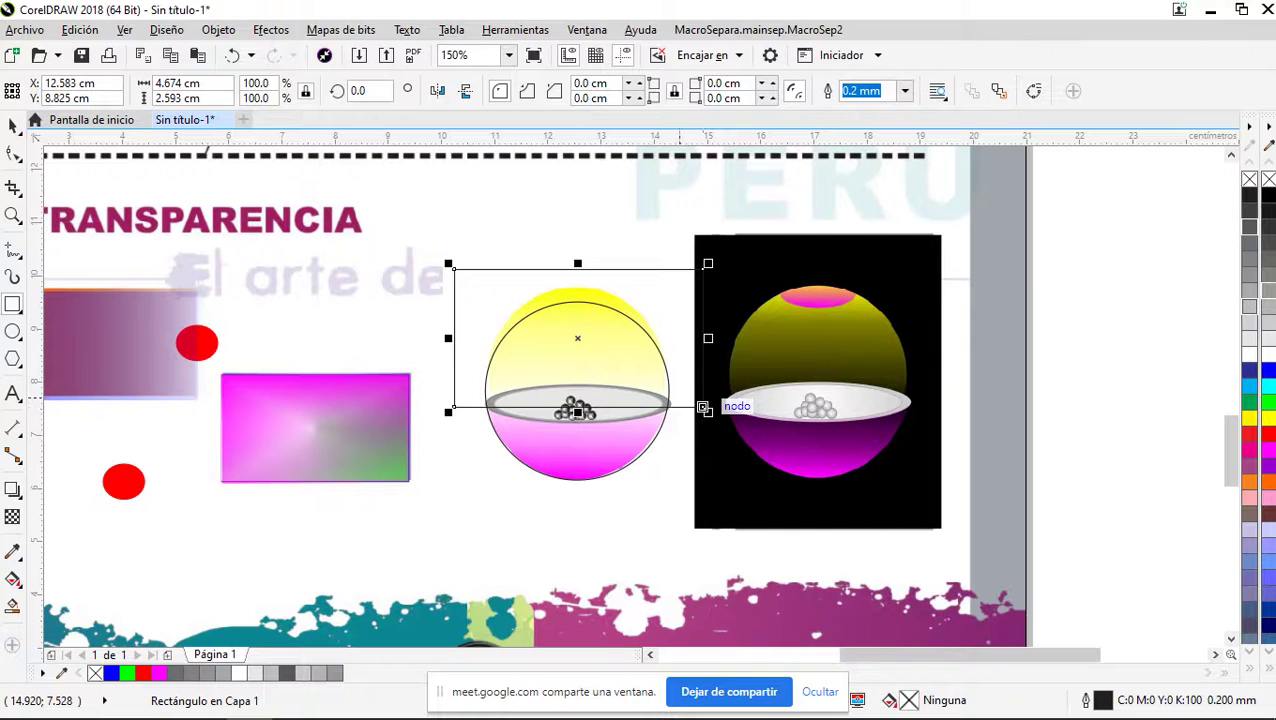
pyautogui.press('space')
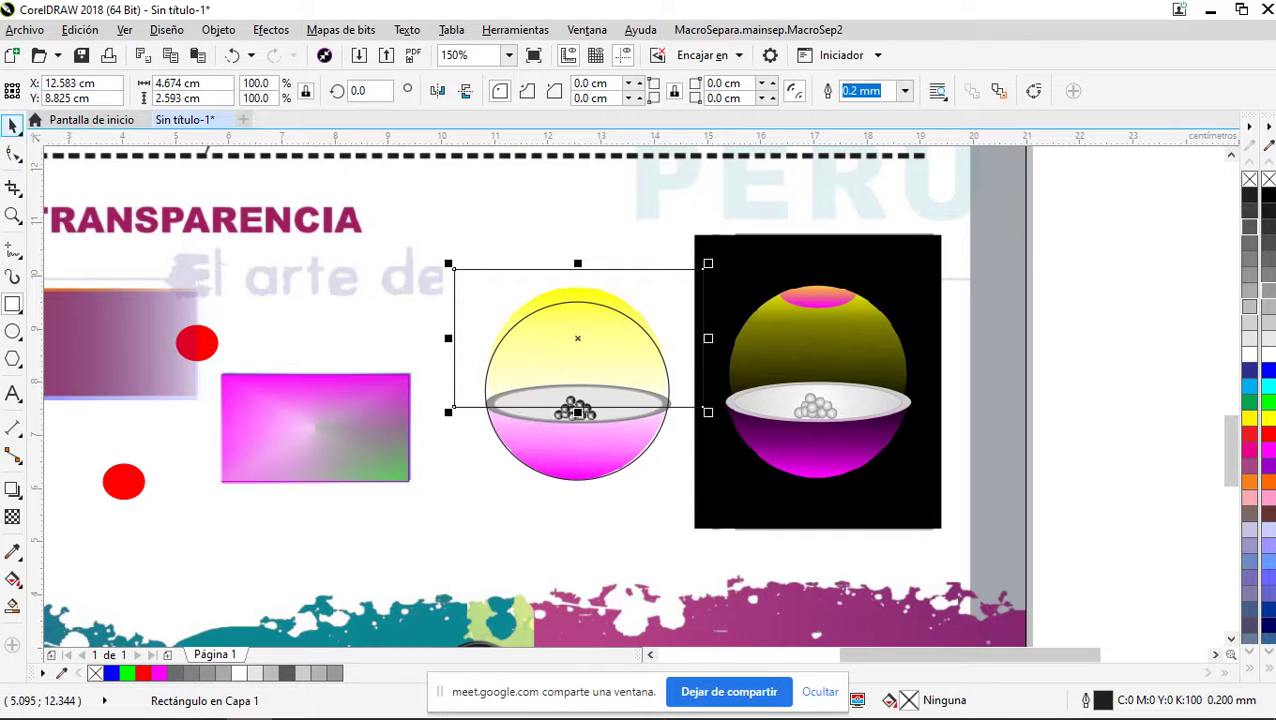
pyautogui.press('Escape')
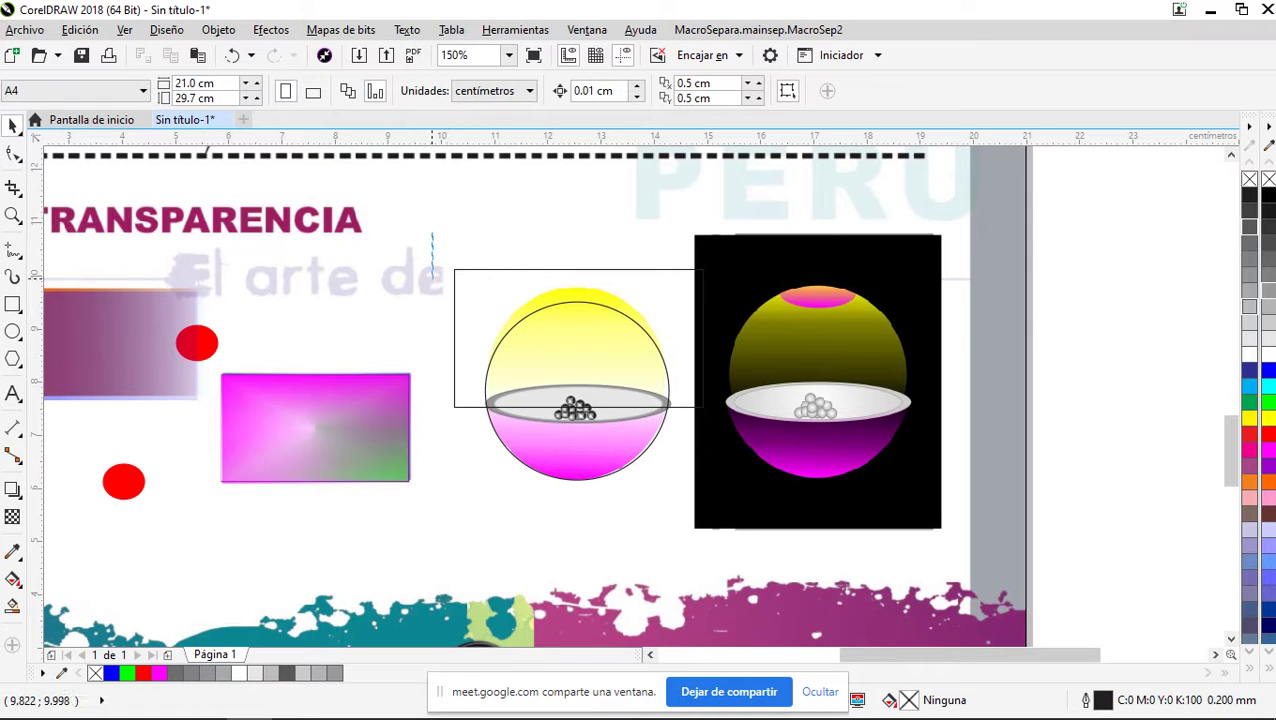
# Select the rectangle, ellipse, bowl and balls together and remove the ellipse's arc above the bowl rim with Virtual Segment Delete
pyautogui.moveTo(432, 232); pyautogui.dragTo(720, 508)
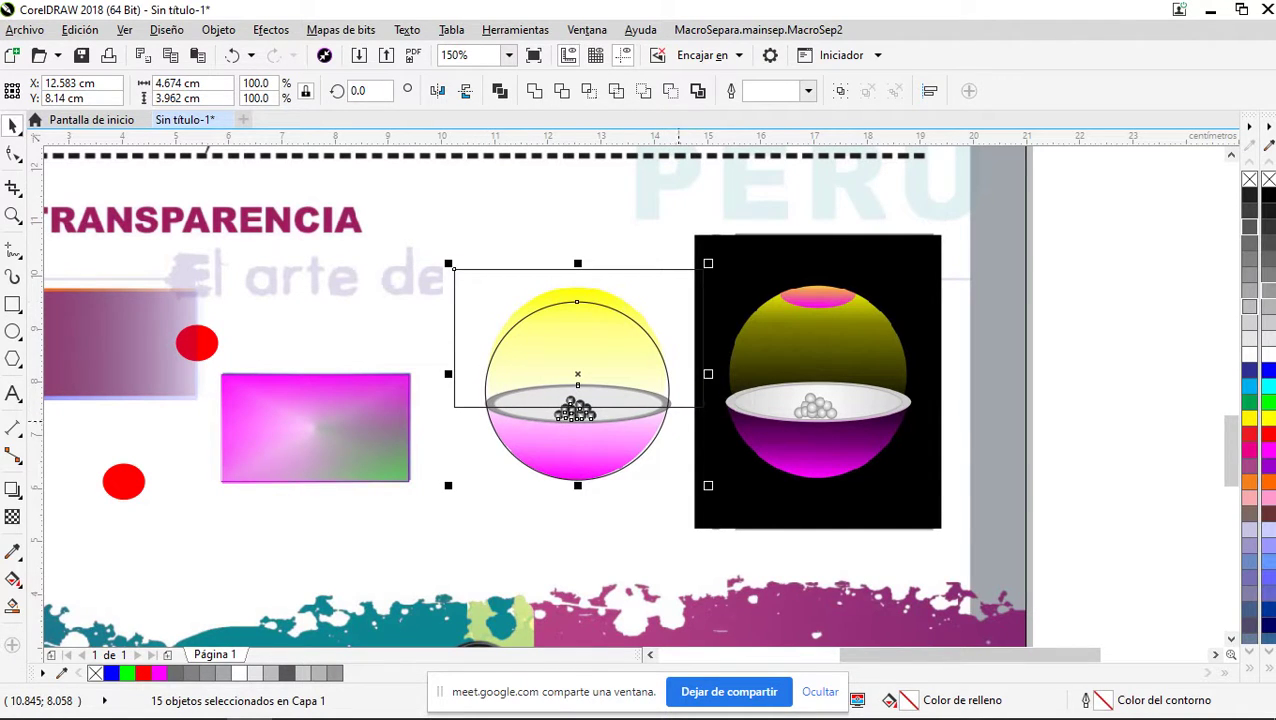
pyautogui.scroll(2, 664, 402)
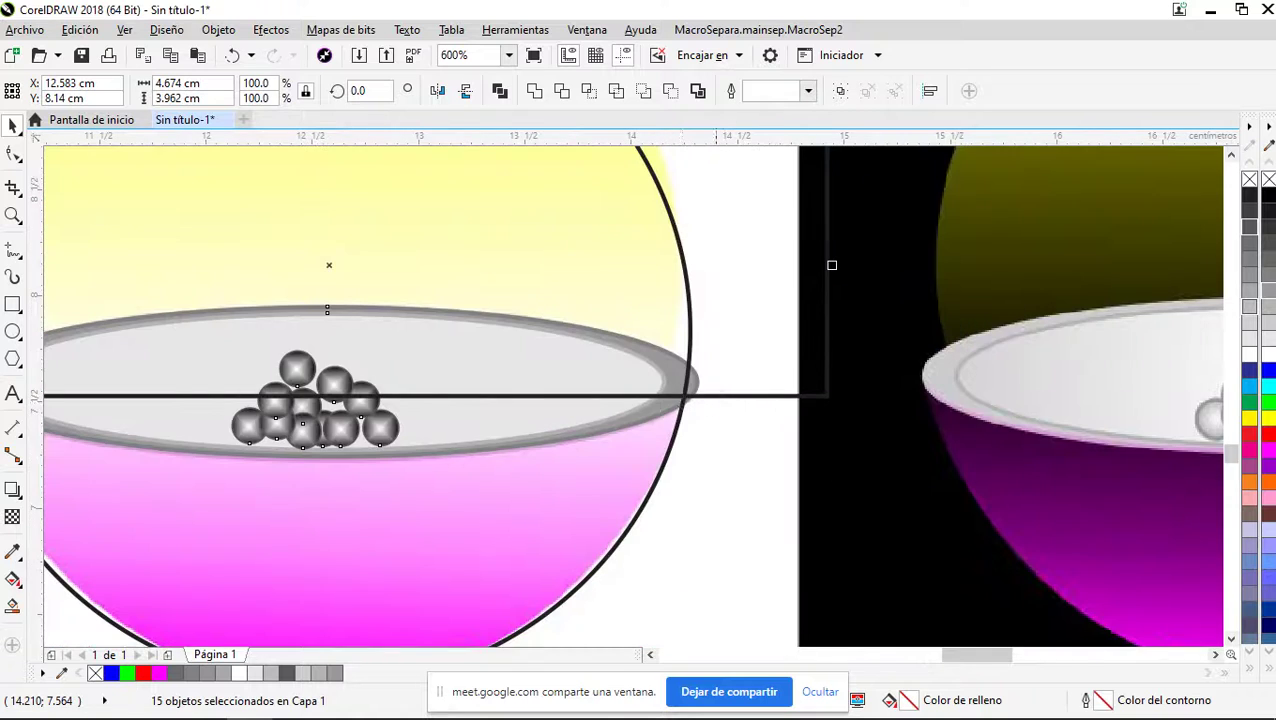
pyautogui.scroll(-2, 680, 398)
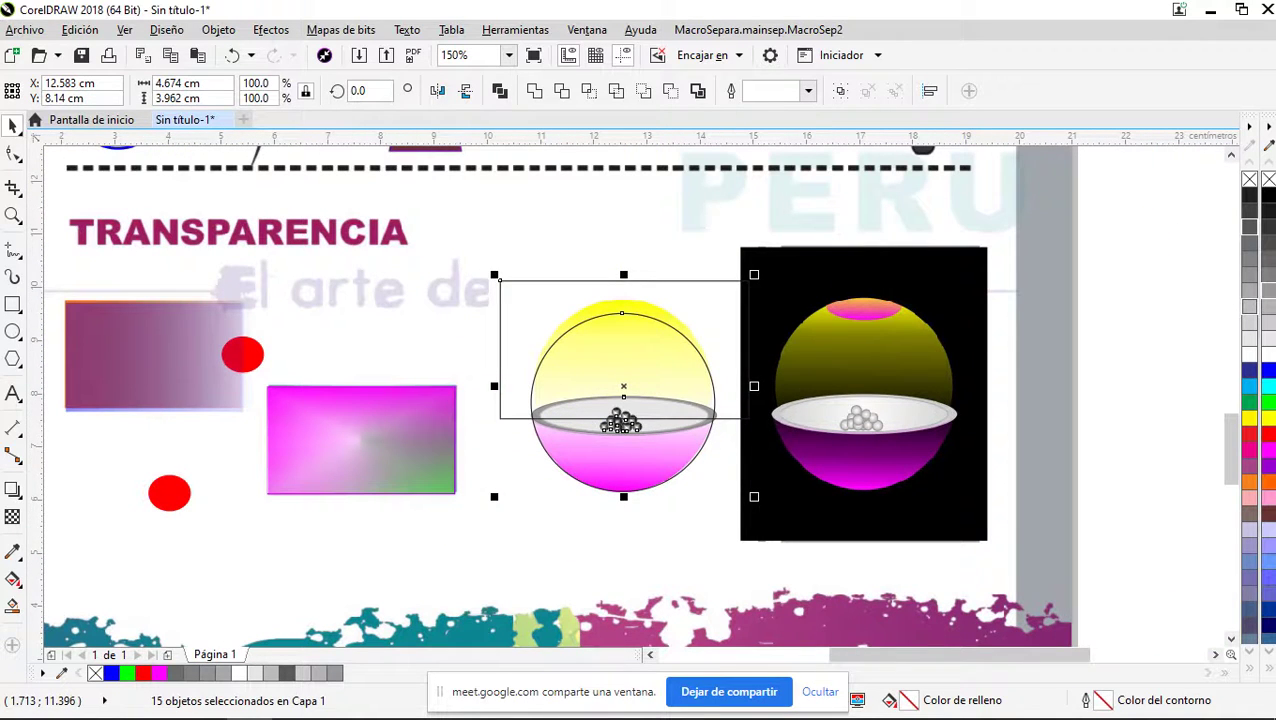
pyautogui.press('z')
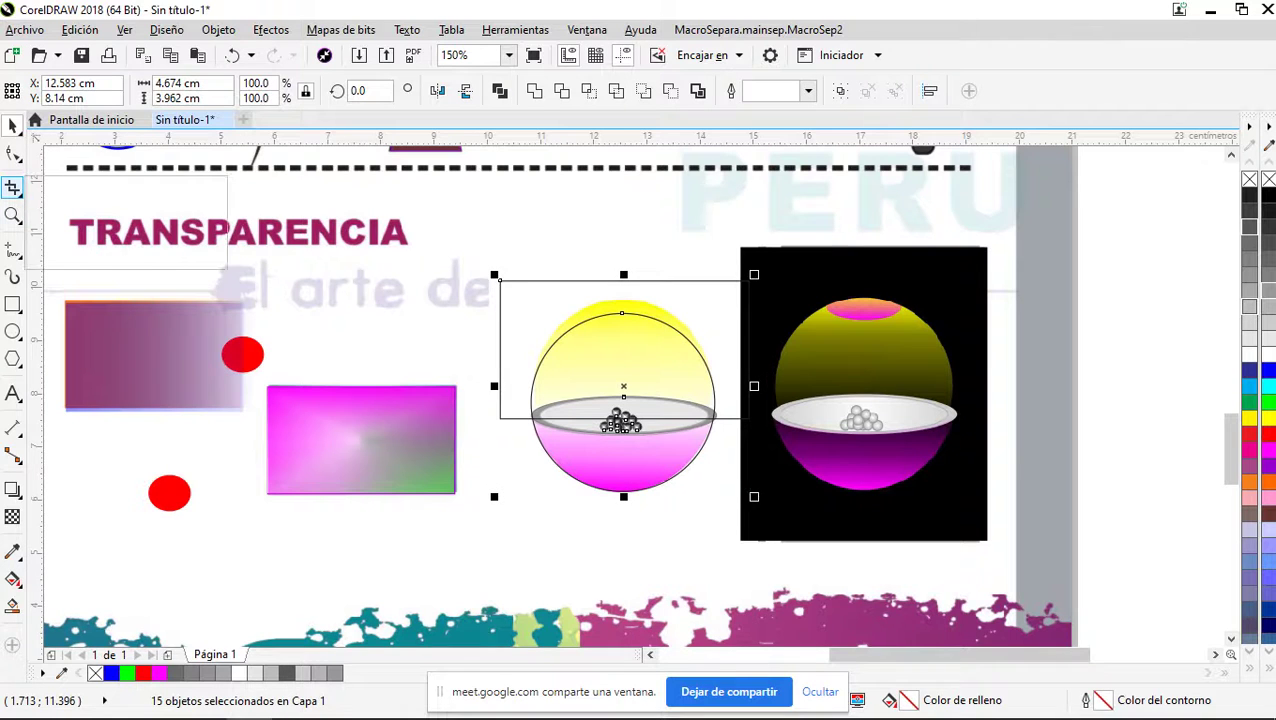
pyautogui.click(13, 187)
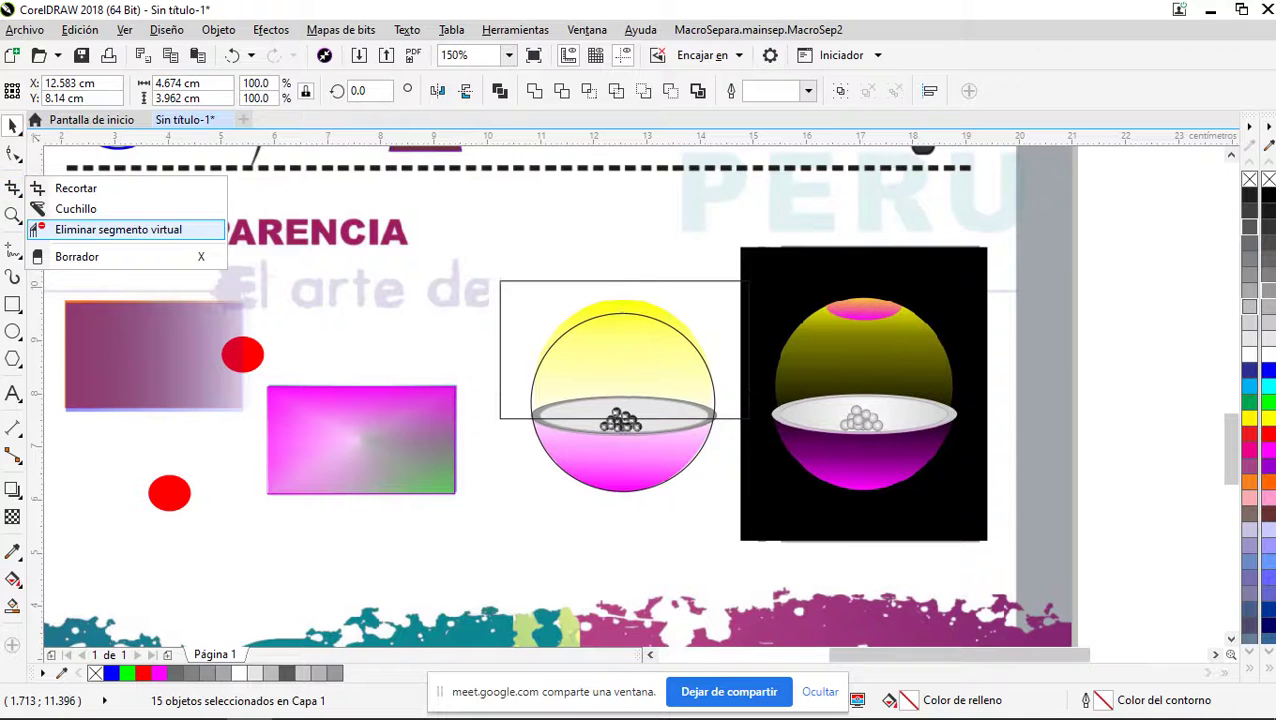
pyautogui.click(118, 229)
pyautogui.scroll(1, 727, 405)
pyautogui.scroll(1, 730, 405)
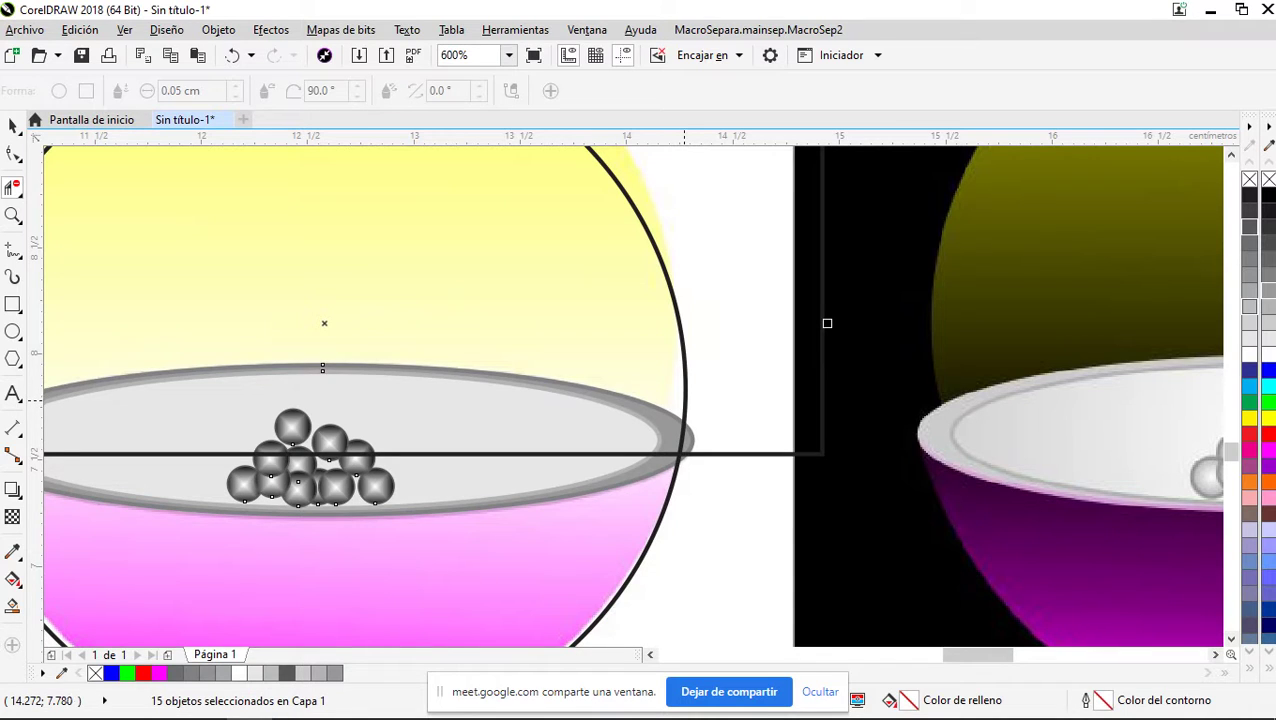
pyautogui.click(684, 400)
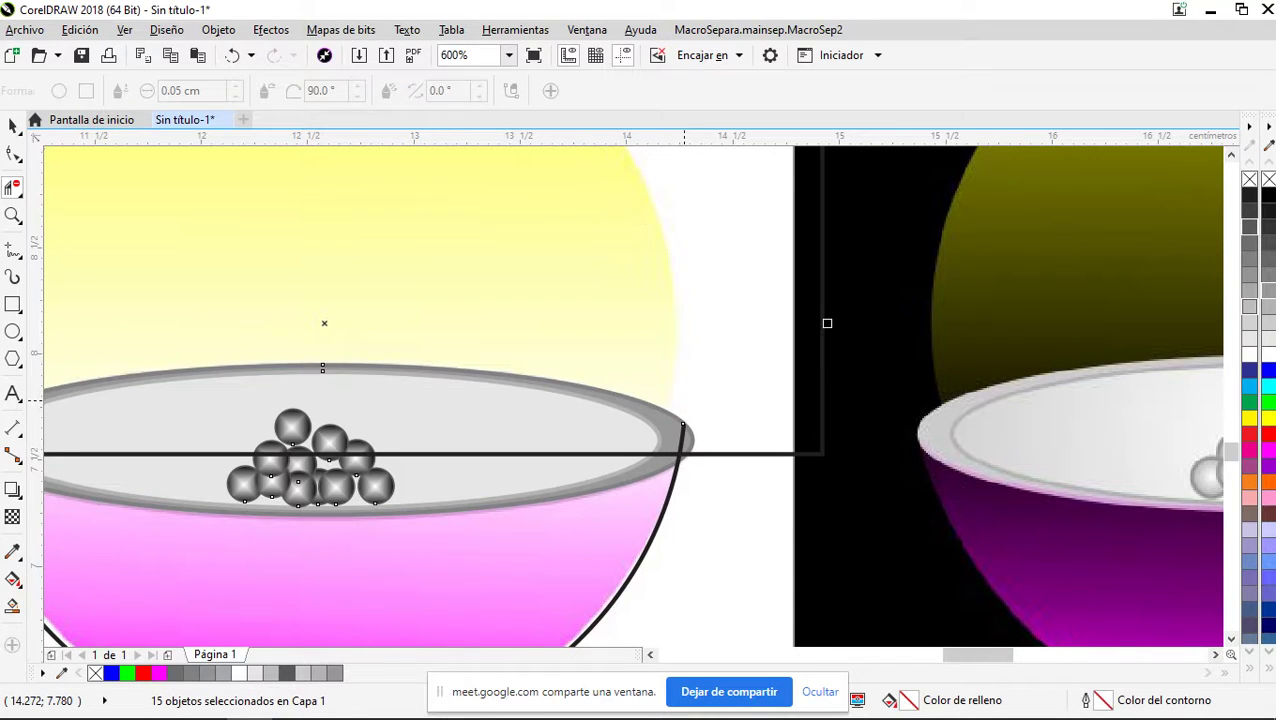
pyautogui.scroll(-2, 685, 400)
pyautogui.scroll(2, 497, 415)
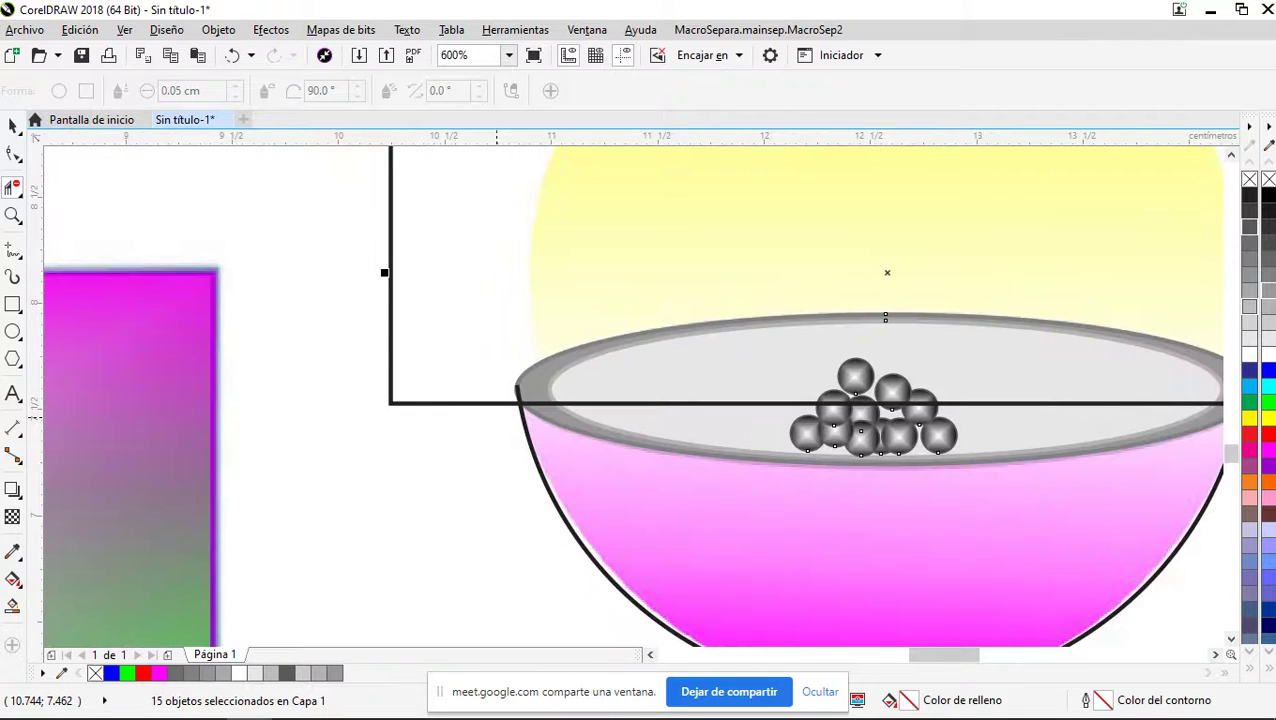
# Delete the leftover arc stub between the bowl's right rim and the rectangle's lower edge, undoing any cut into the bowl's ellipses
pyautogui.scroll(2, 497, 415)
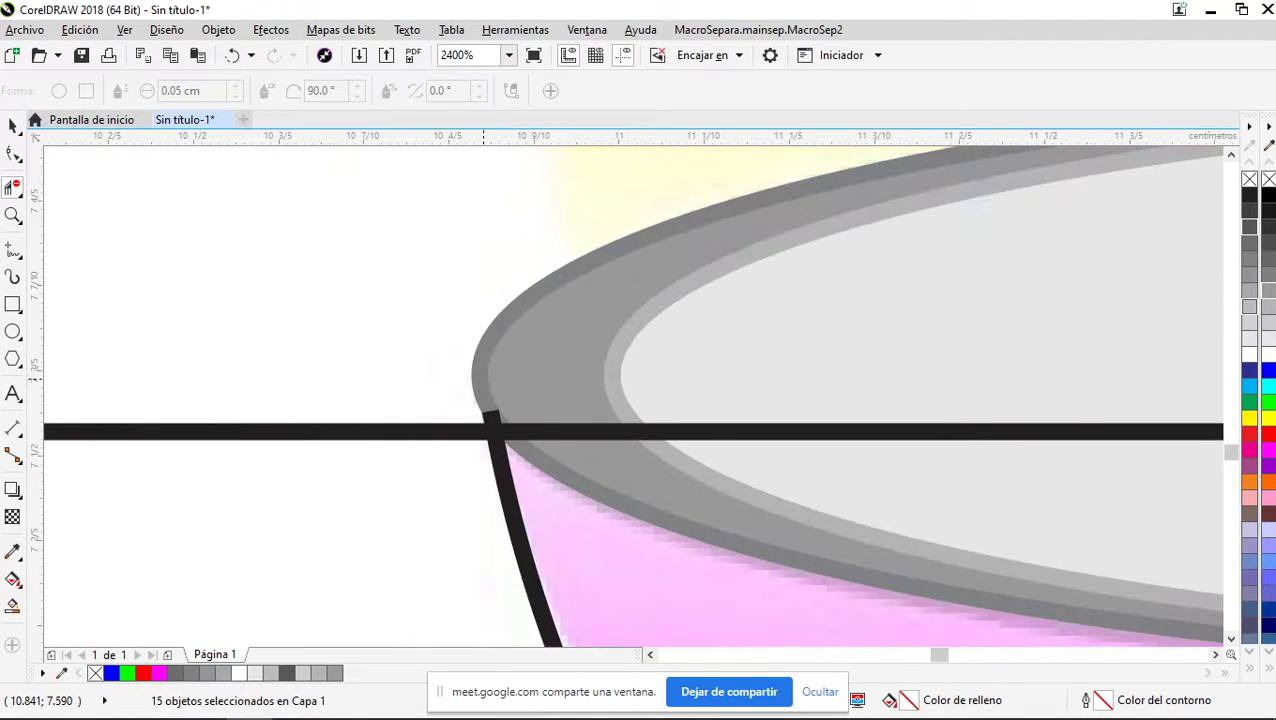
pyautogui.scroll(-3, 490, 415)
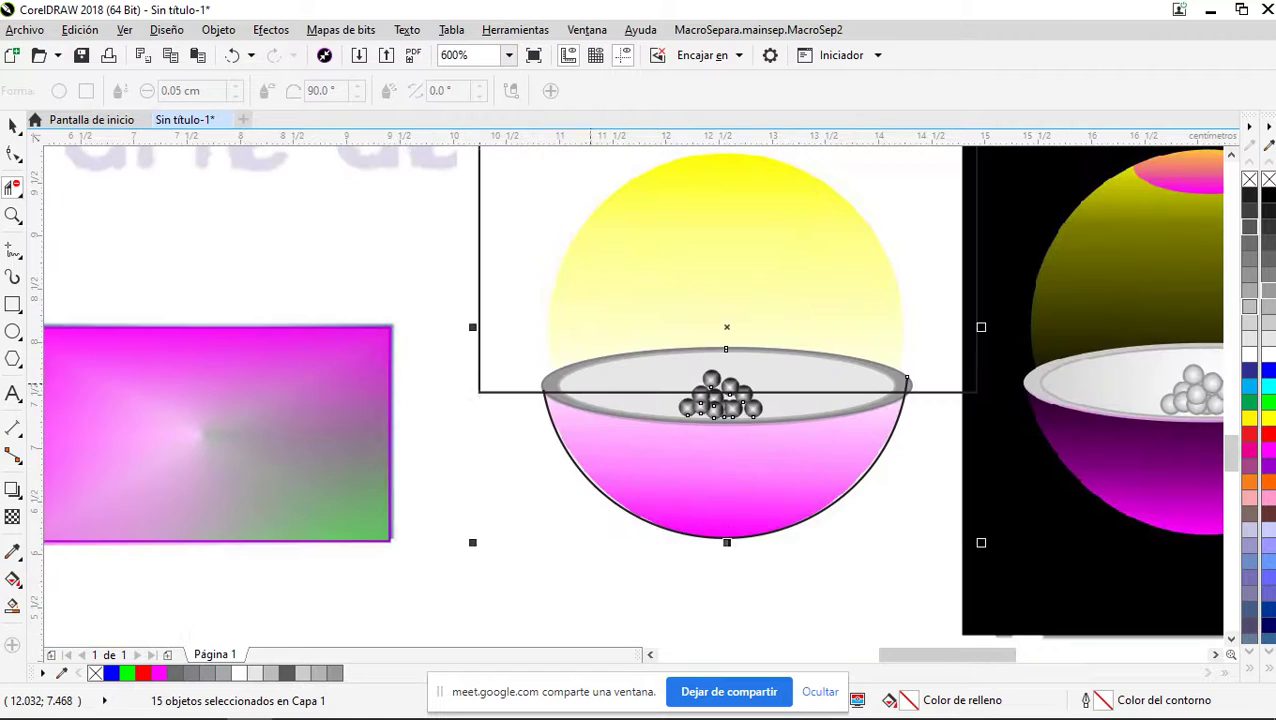
pyautogui.scroll(3, 908, 381)
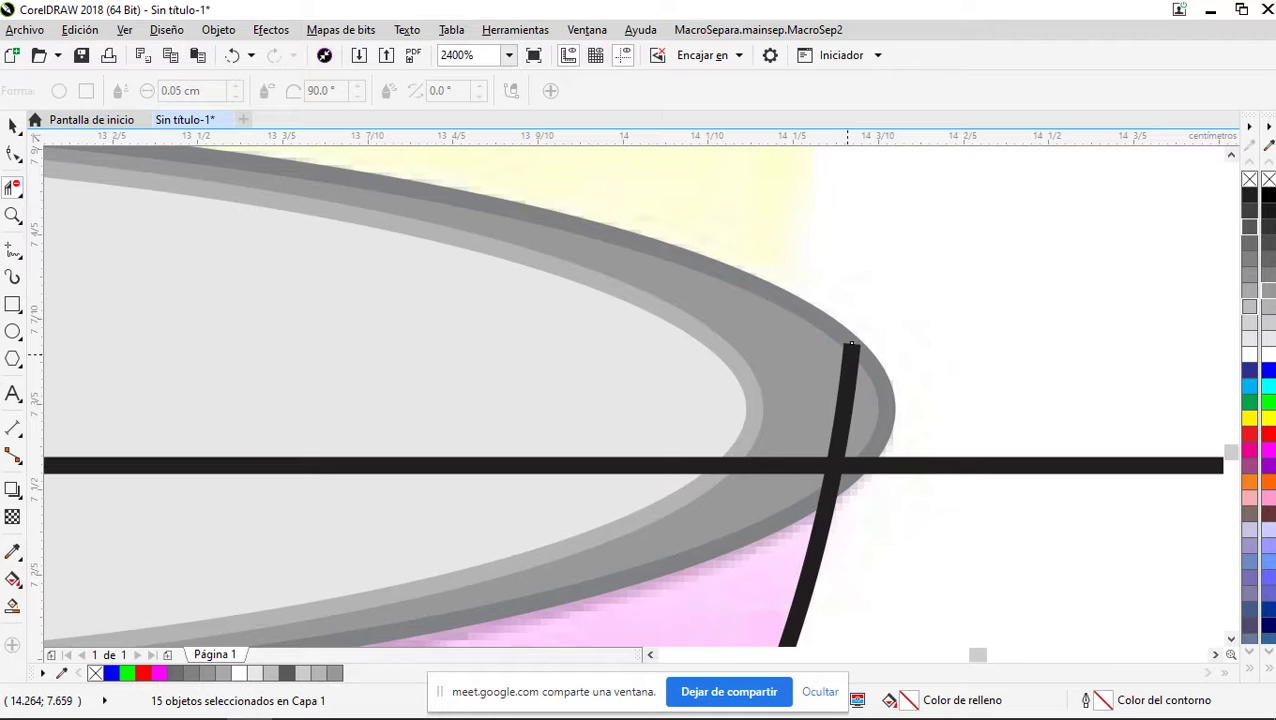
pyautogui.moveTo(847, 354); pyautogui.dragTo(841, 440)
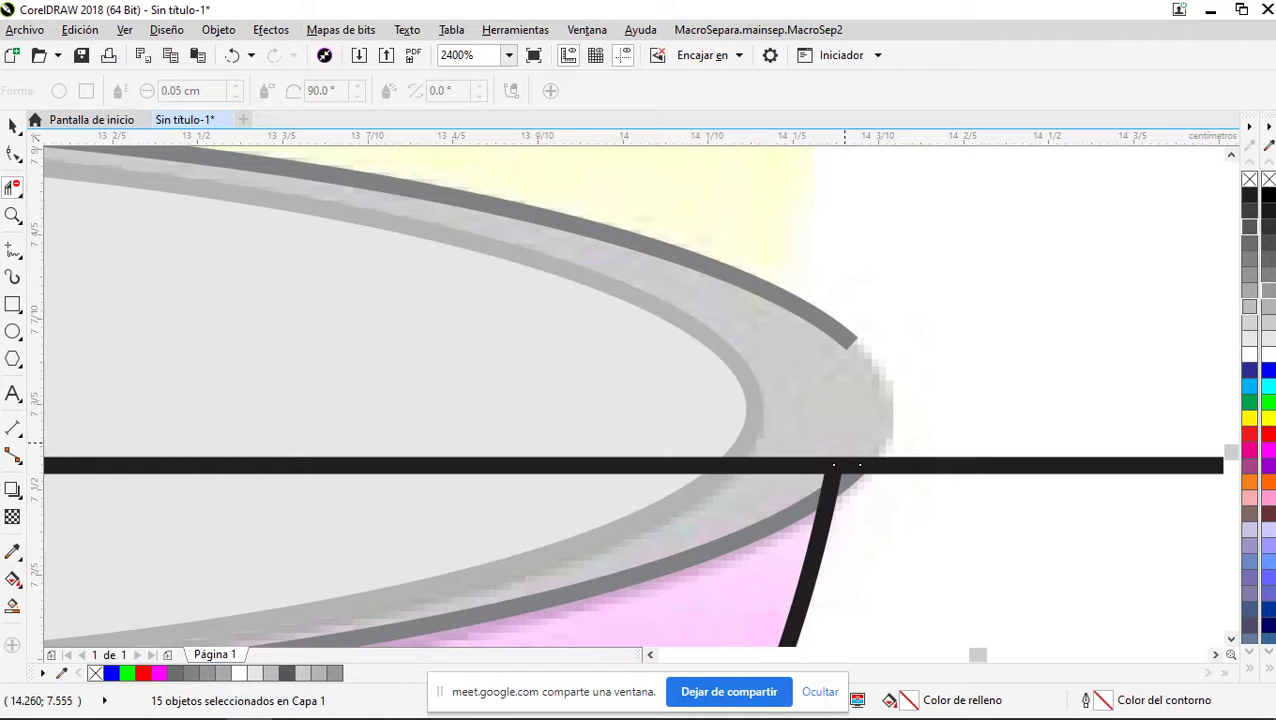
pyautogui.hotkey('ctrl', 'z')
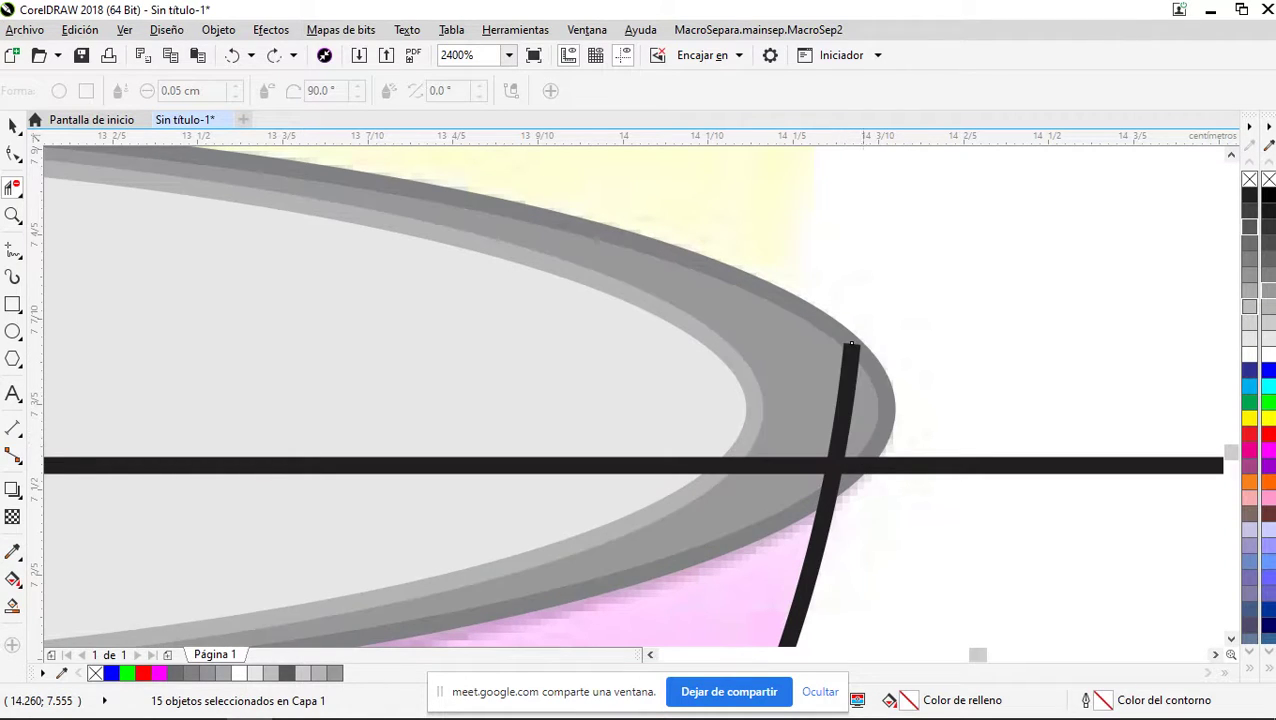
pyautogui.click(843, 411)
pyautogui.scroll(-1, 825, 476)
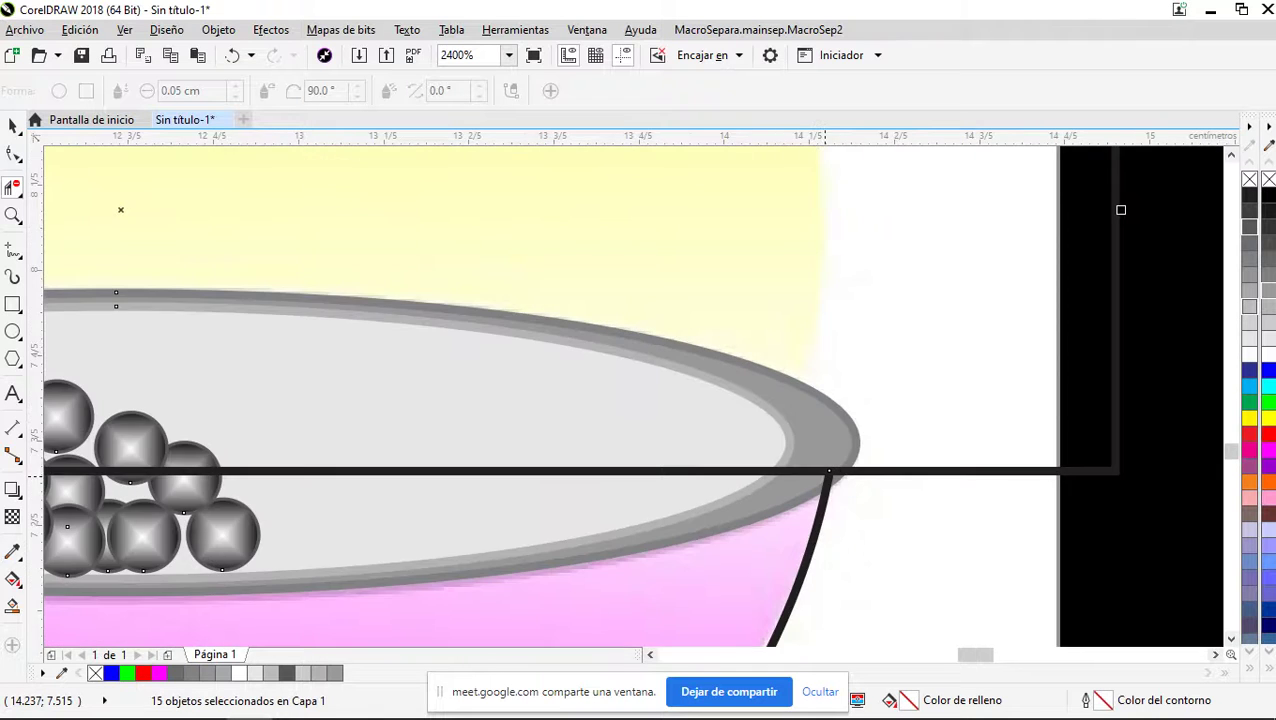
pyautogui.scroll(-2, 828, 470)
pyautogui.scroll(1, 828, 470)
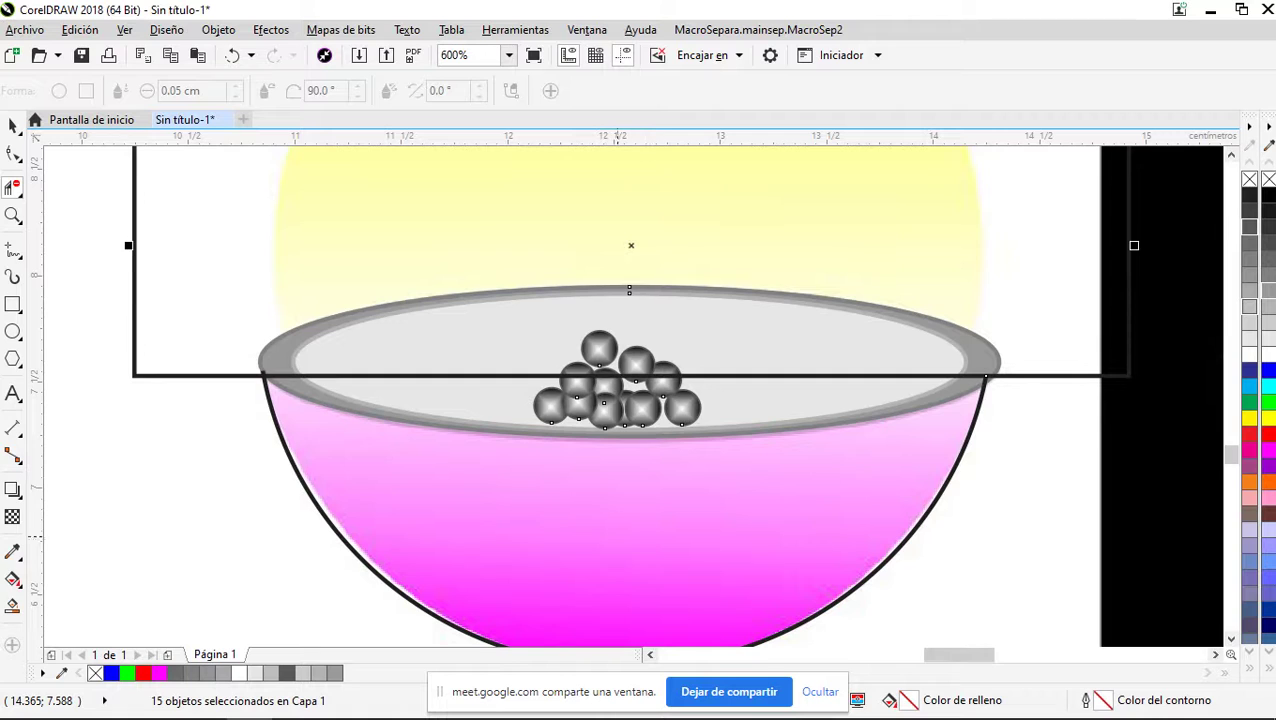
pyautogui.scroll(-1, 579, 471)
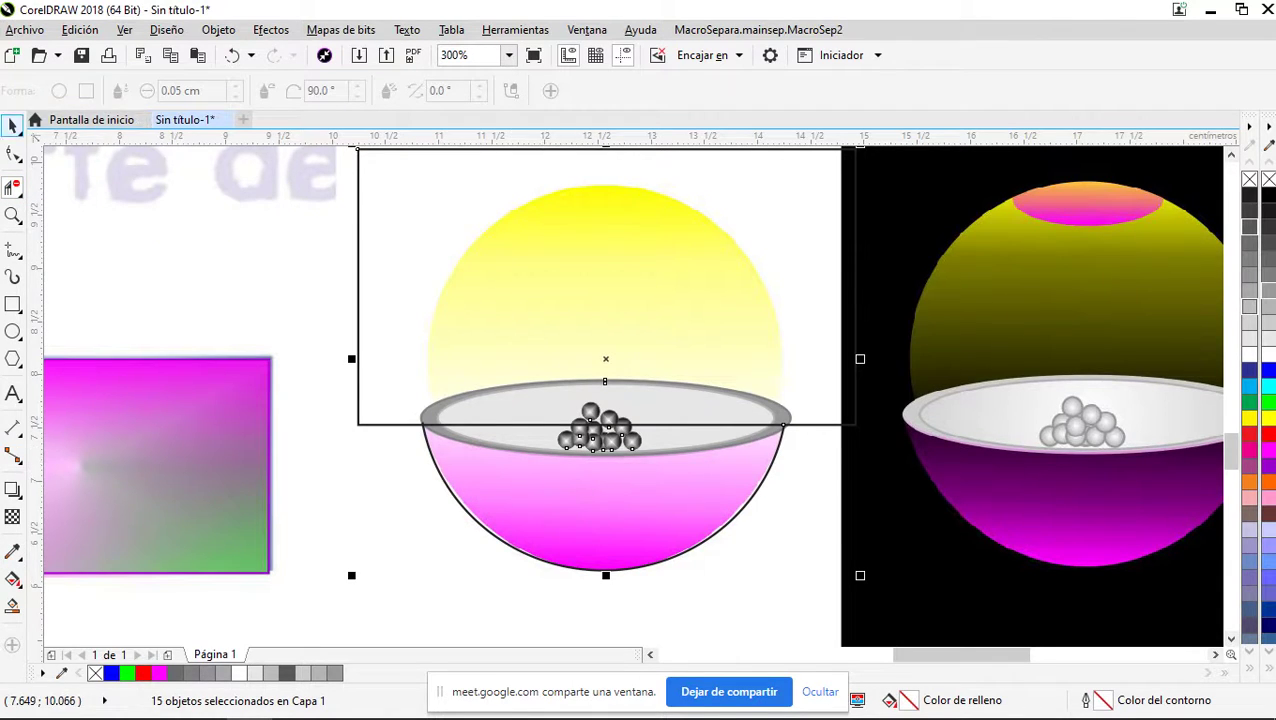
# Undo the removal of the ellipse's arc above the bowl and clear the selection
pyautogui.click(12, 126)
pyautogui.click(85, 209)
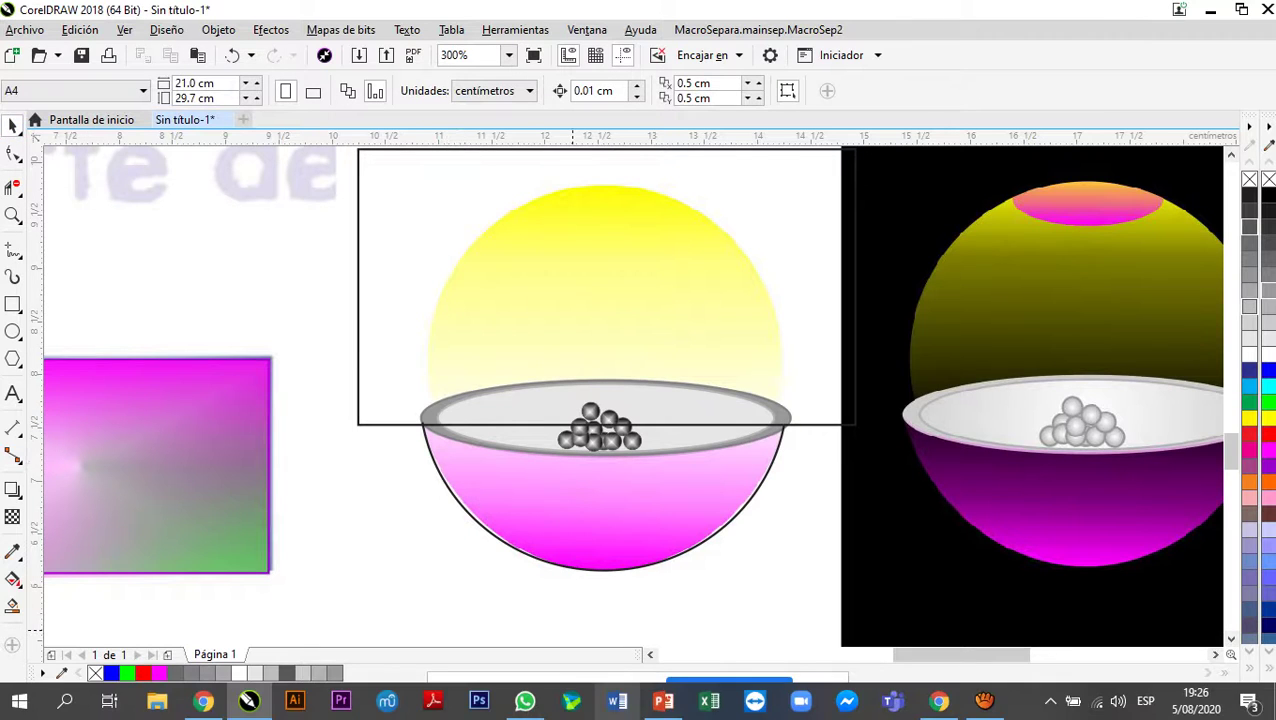
pyautogui.hotkey('ctrl', 'z')
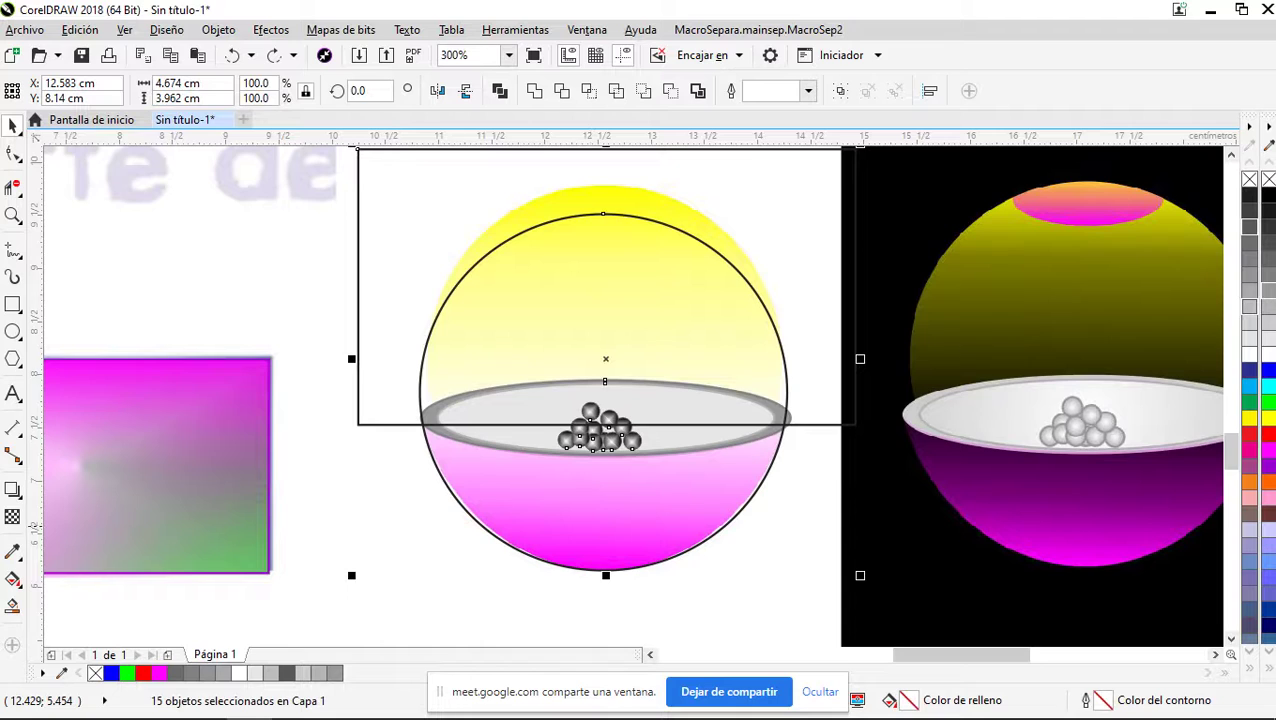
pyautogui.click(281, 483)
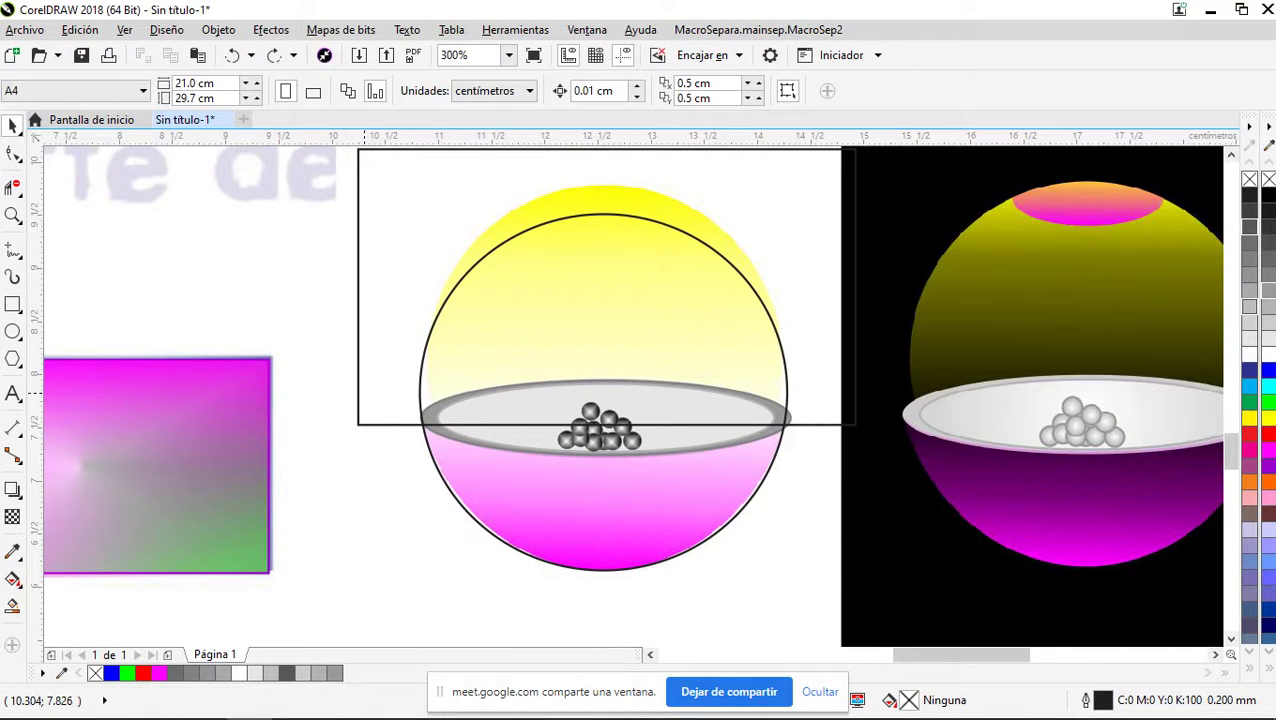
# Trim the ellipse with the overlapping rectangle so only its lower half remains, and delete the rectangle
pyautogui.click(357, 389)
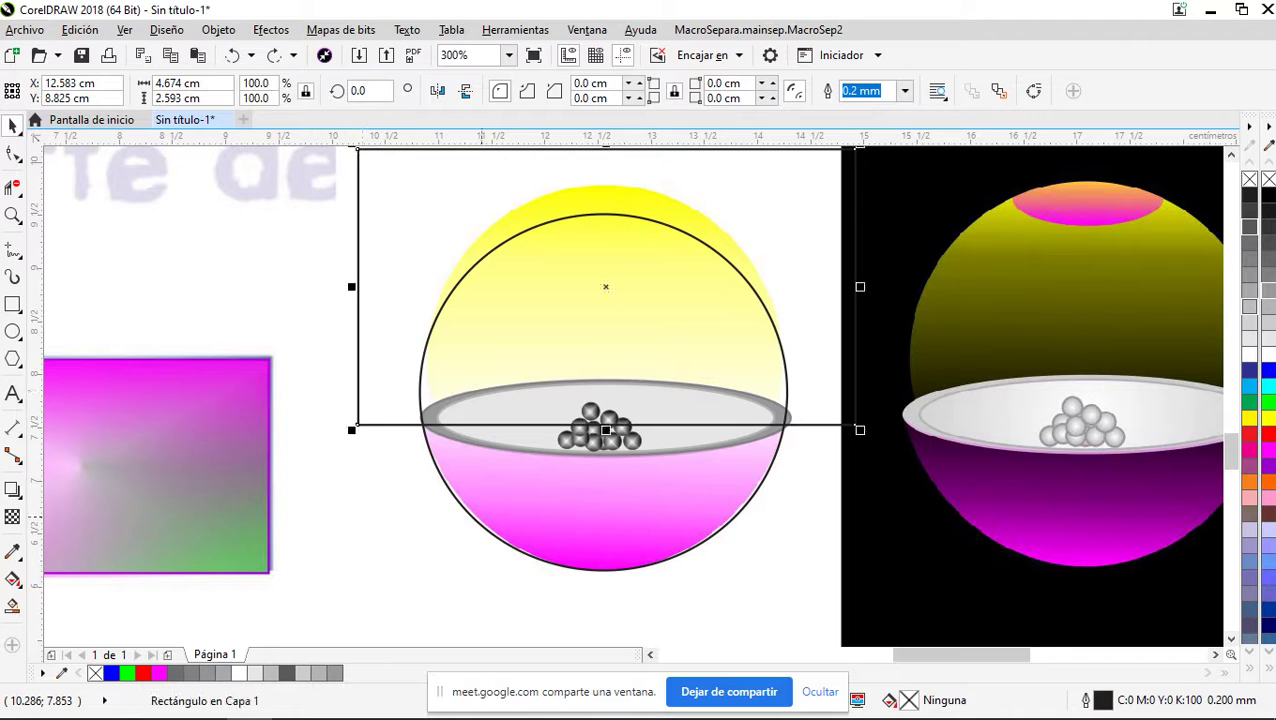
pyautogui.keyDown('shift'); pyautogui.click(566, 417); pyautogui.keyUp('shift')
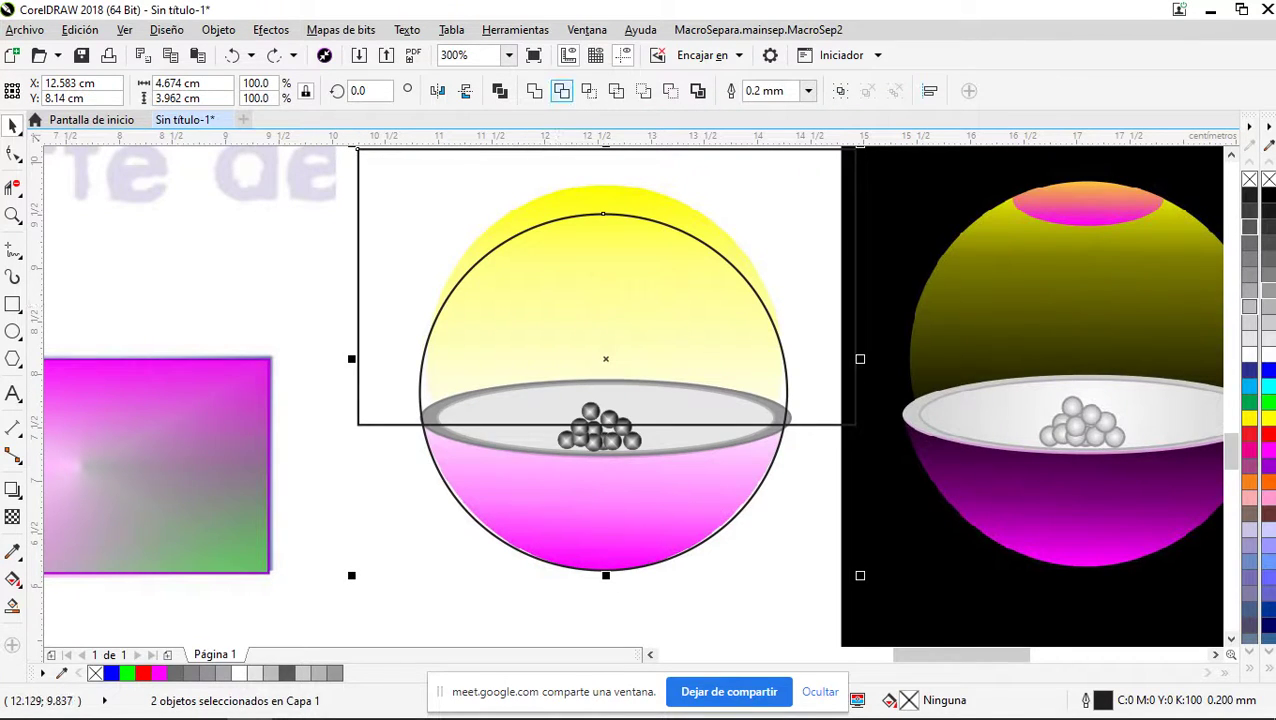
pyautogui.click(561, 90)
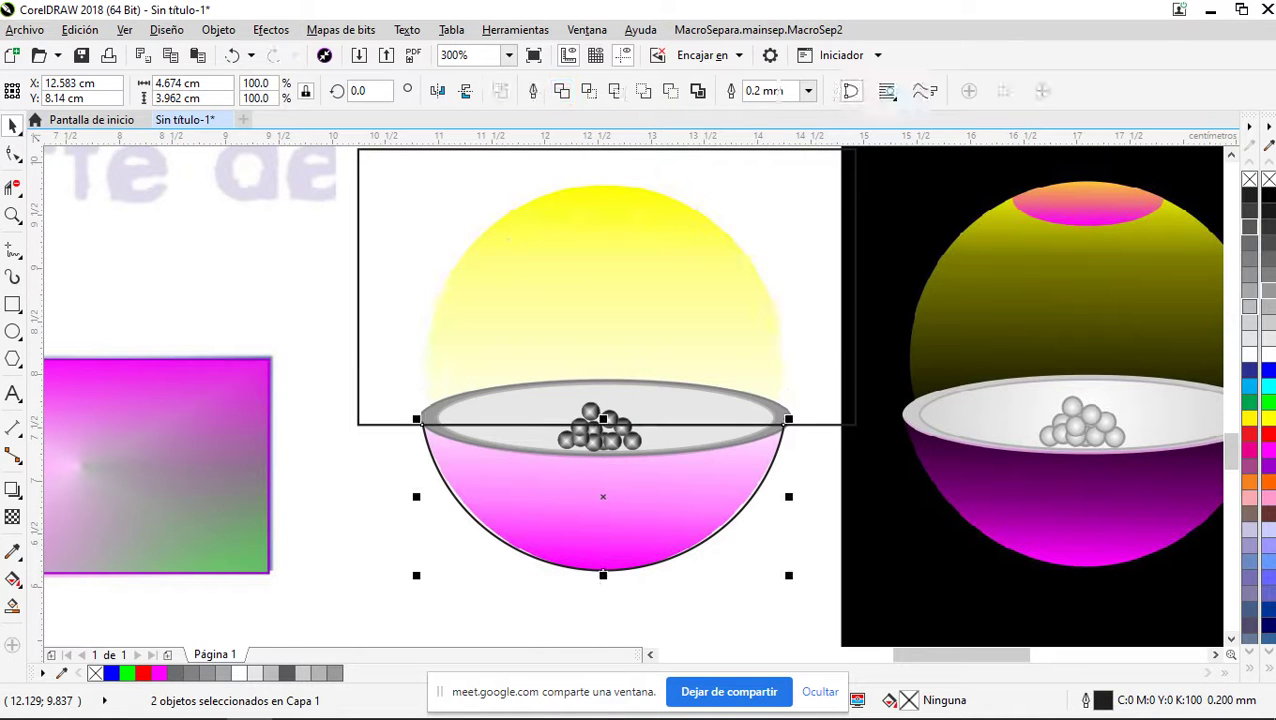
pyautogui.click(307, 298)
pyautogui.click(359, 293)
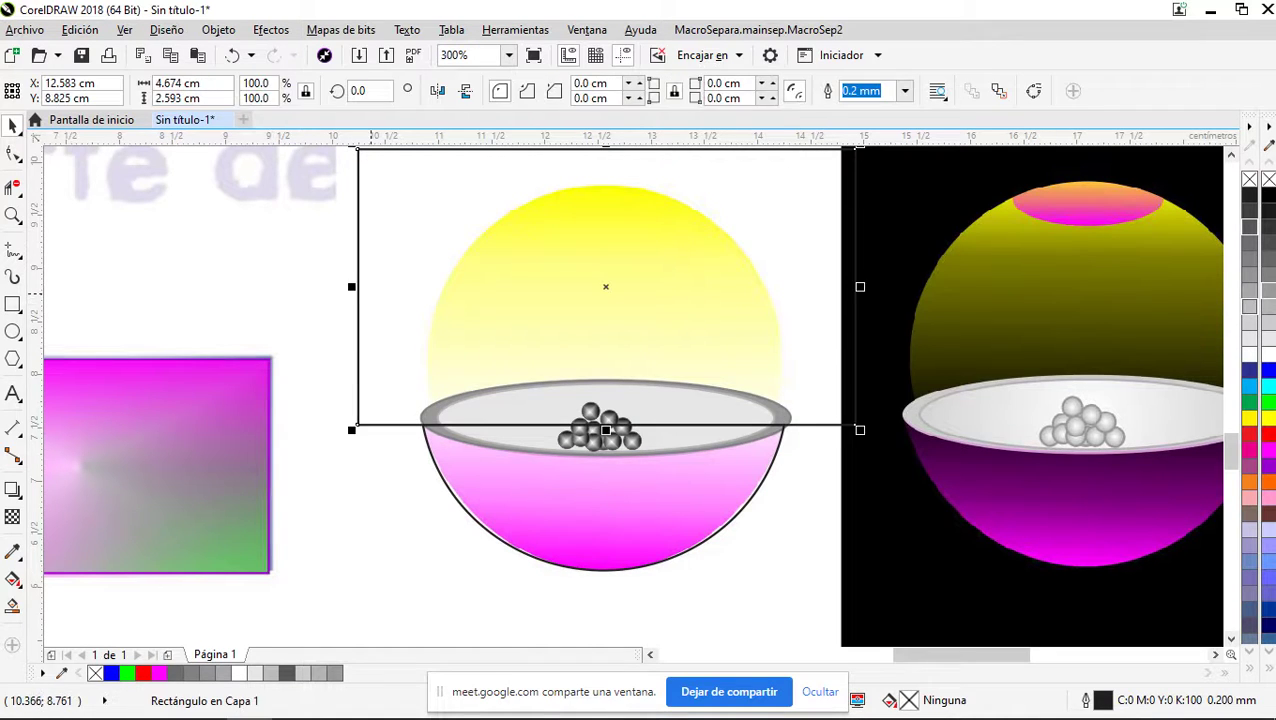
pyautogui.press('Delete')
# Convert the straight top edge of the half-ellipse to a curve and bend it down to the bowl rim's lower edge
pyautogui.scroll(-1, 279, 327)
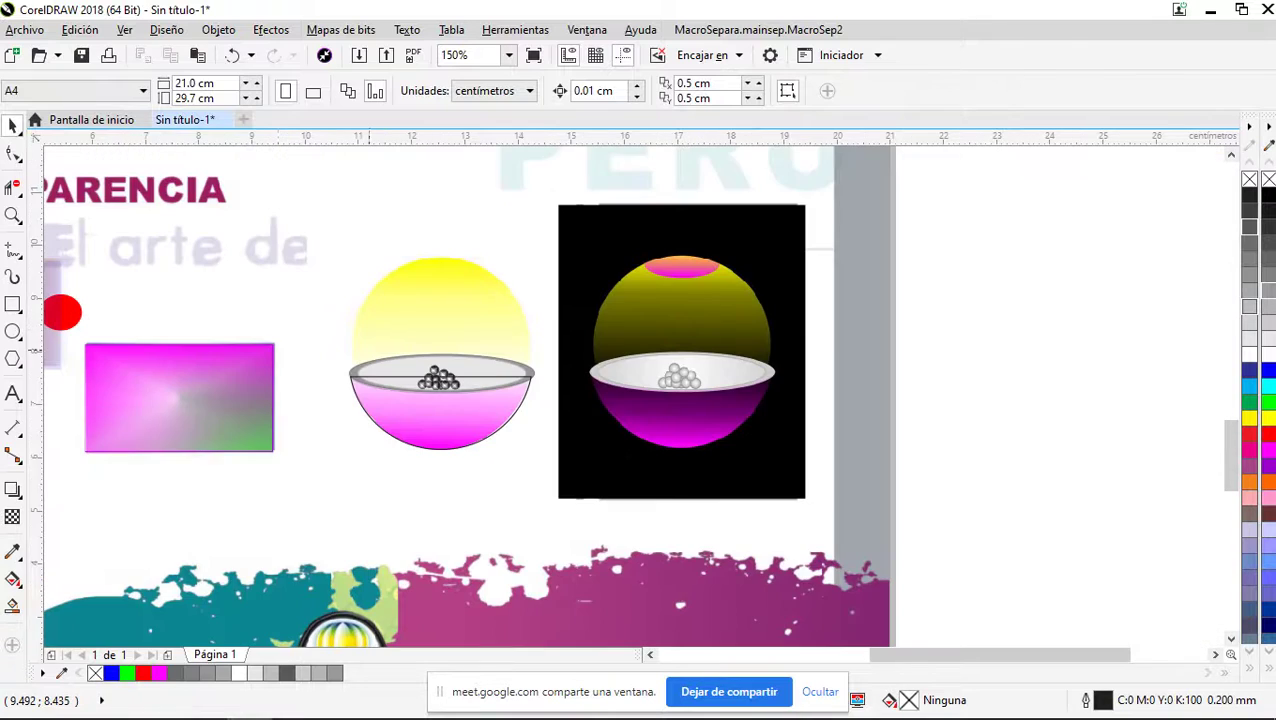
pyautogui.scroll(4, 440, 380)
pyautogui.scroll(-2, 440, 380)
pyautogui.scroll(2, 440, 380)
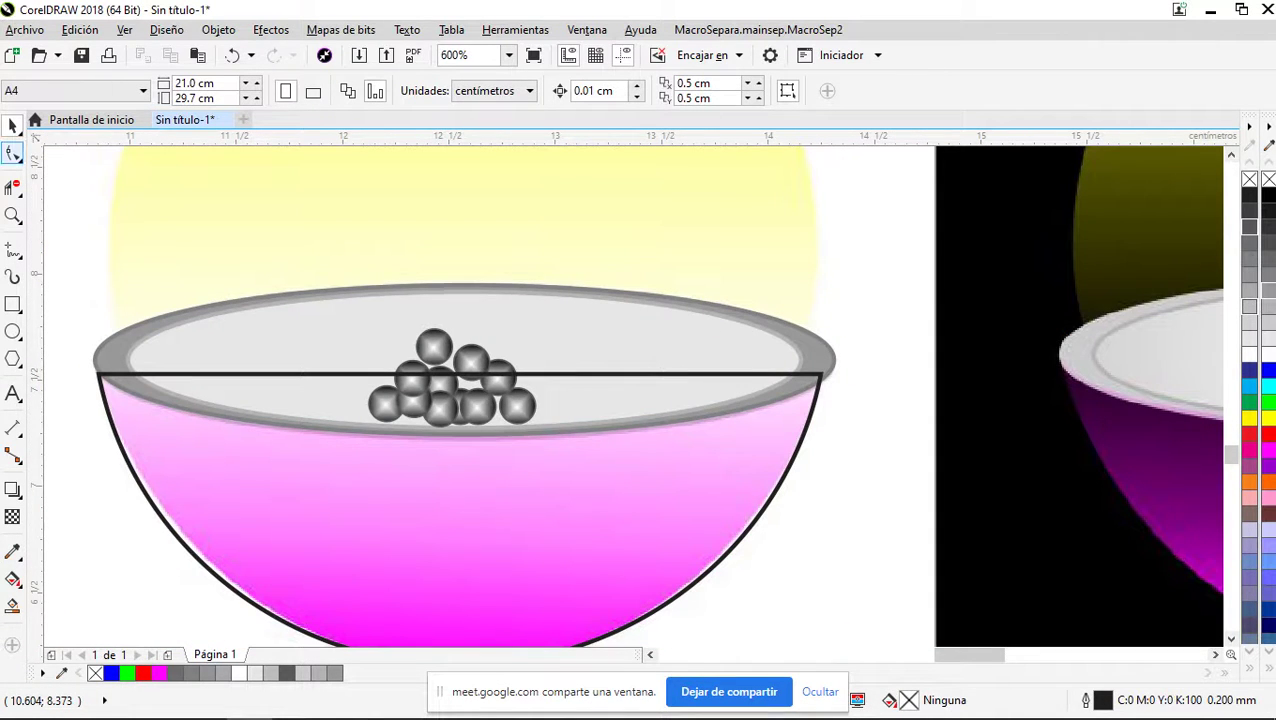
pyautogui.click(12, 153)
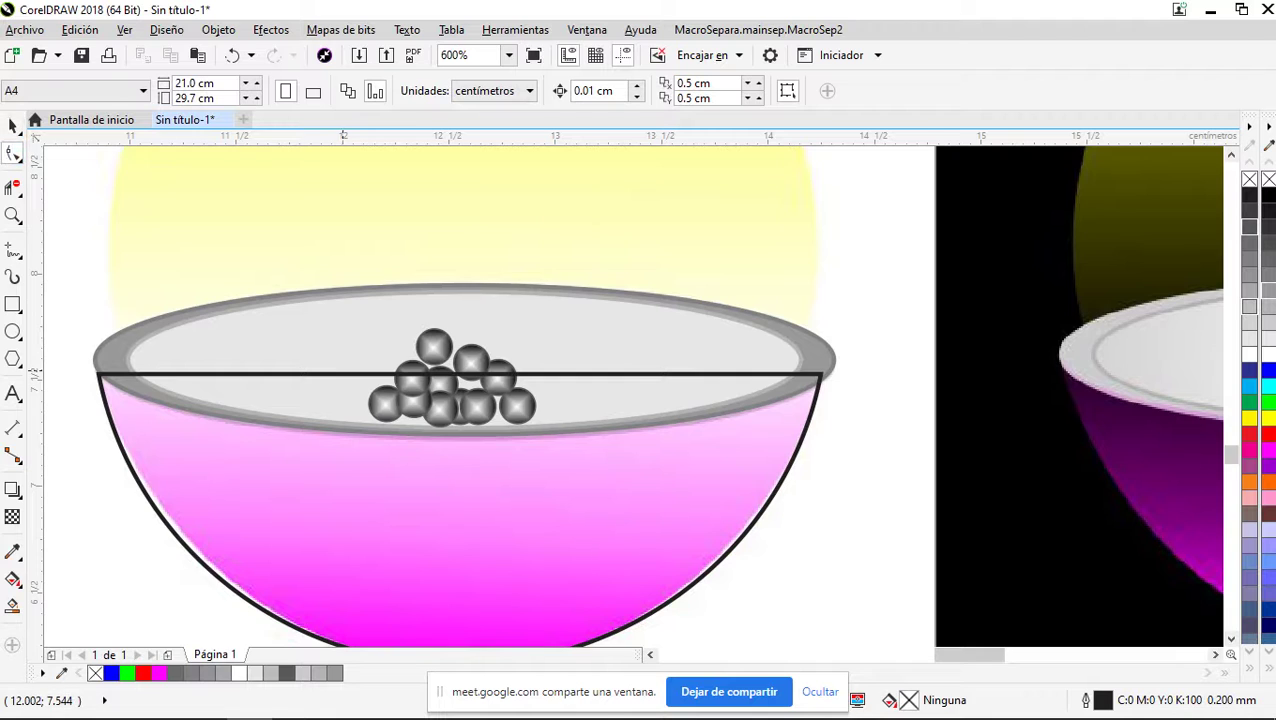
pyautogui.click(347, 374)
pyautogui.rightClick(347, 374)
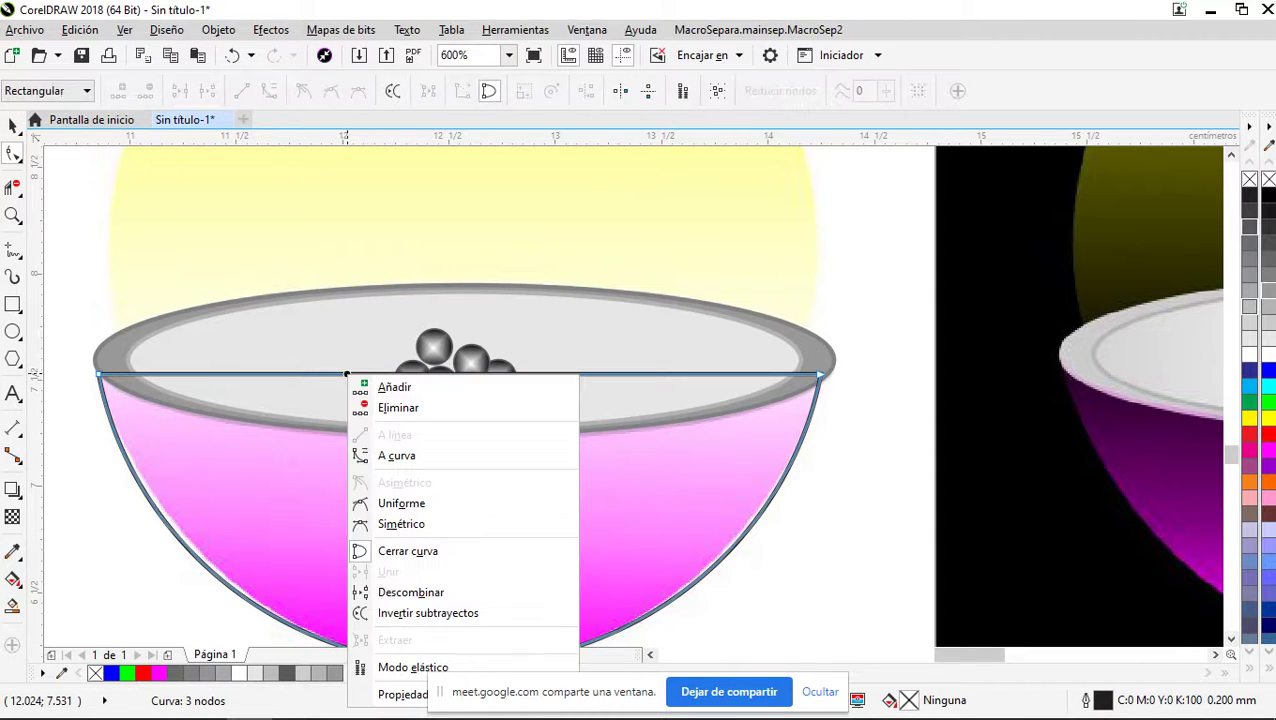
pyautogui.click(400, 455)
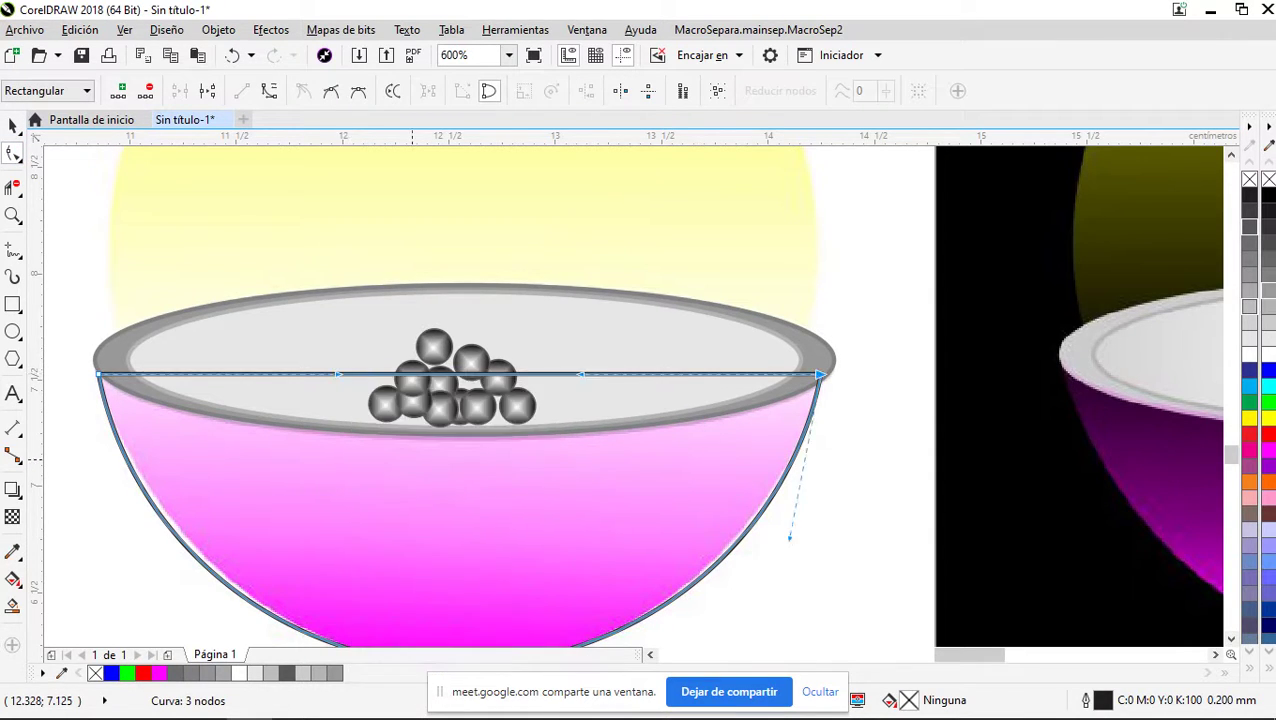
pyautogui.moveTo(462, 374); pyautogui.dragTo(455, 434)
# Move the half-ellipse's right corner node down onto the outer edge of the bowl's rim
pyautogui.scroll(2, 158, 389)
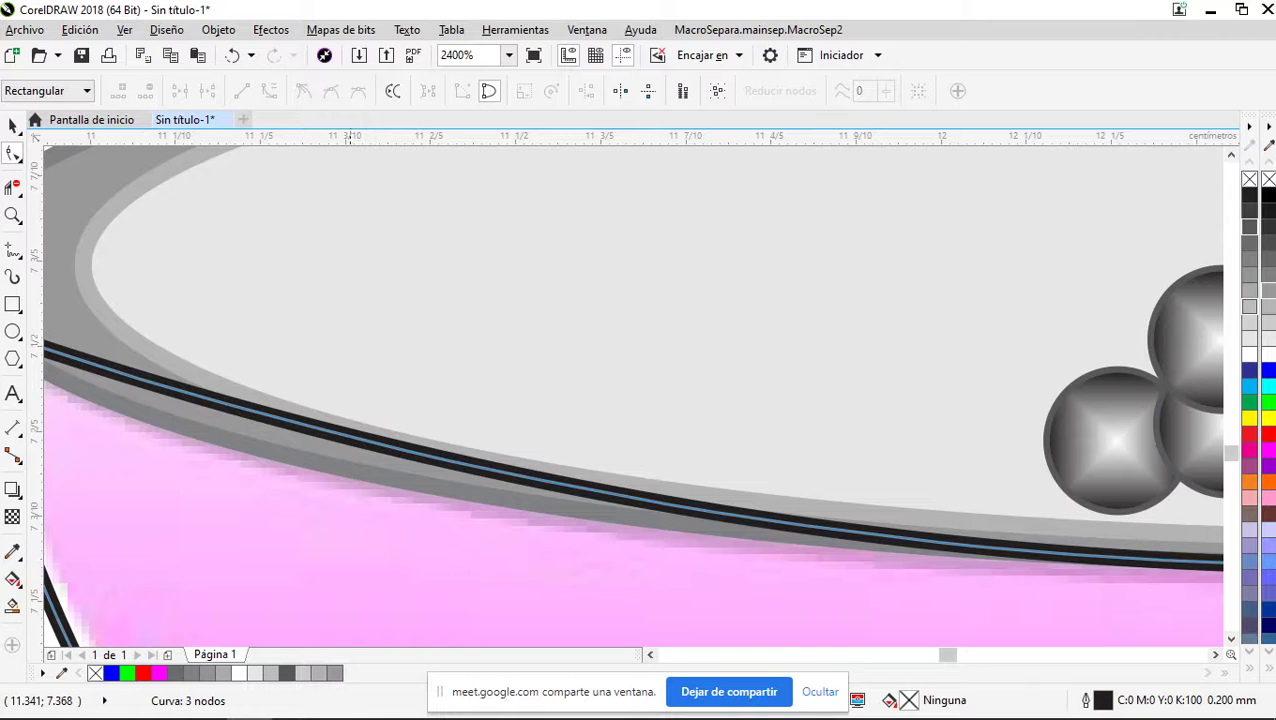
pyautogui.scroll(-1, 380, 452)
pyautogui.scroll(-1, 198, 379)
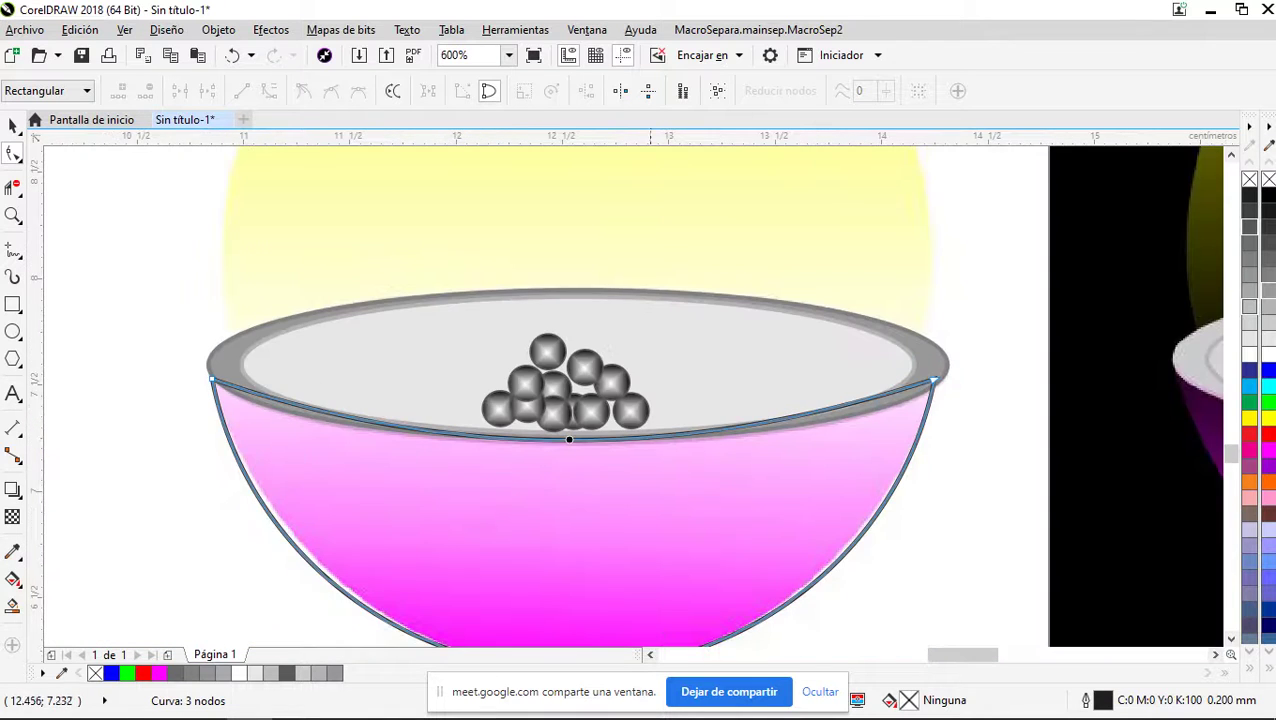
pyautogui.scroll(2, 932, 381)
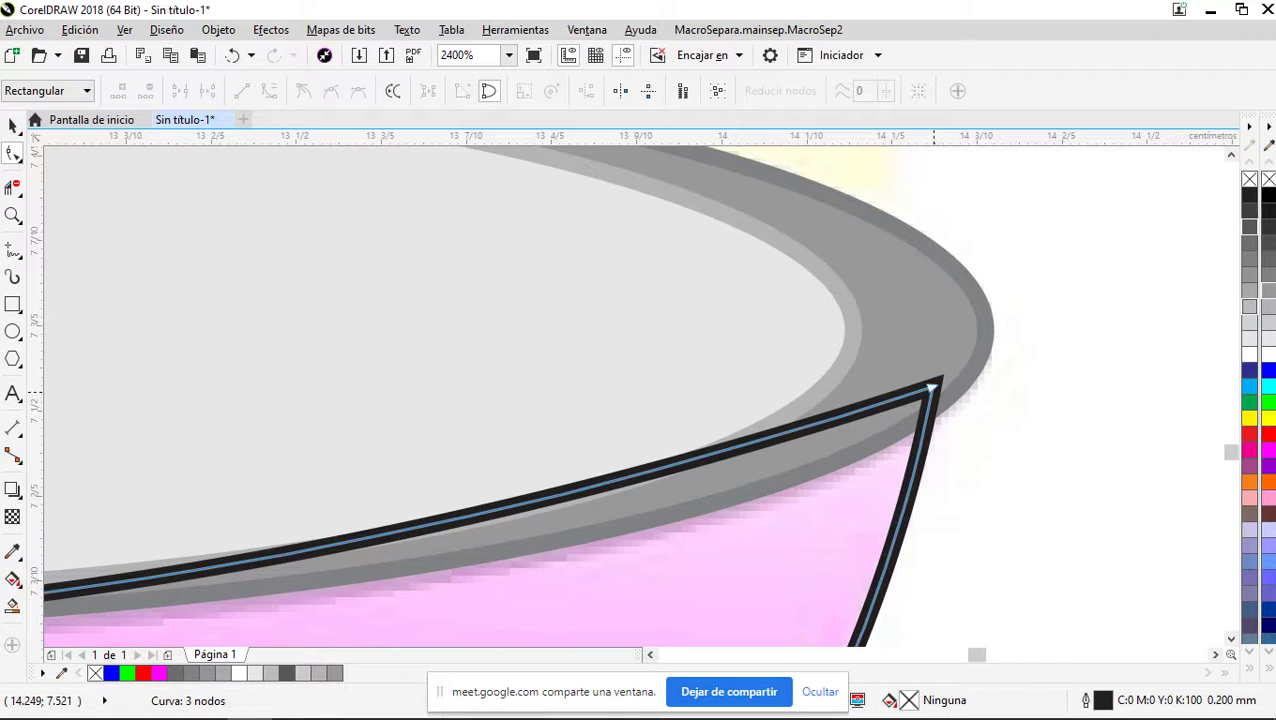
pyautogui.moveTo(932, 386); pyautogui.dragTo(924, 426)
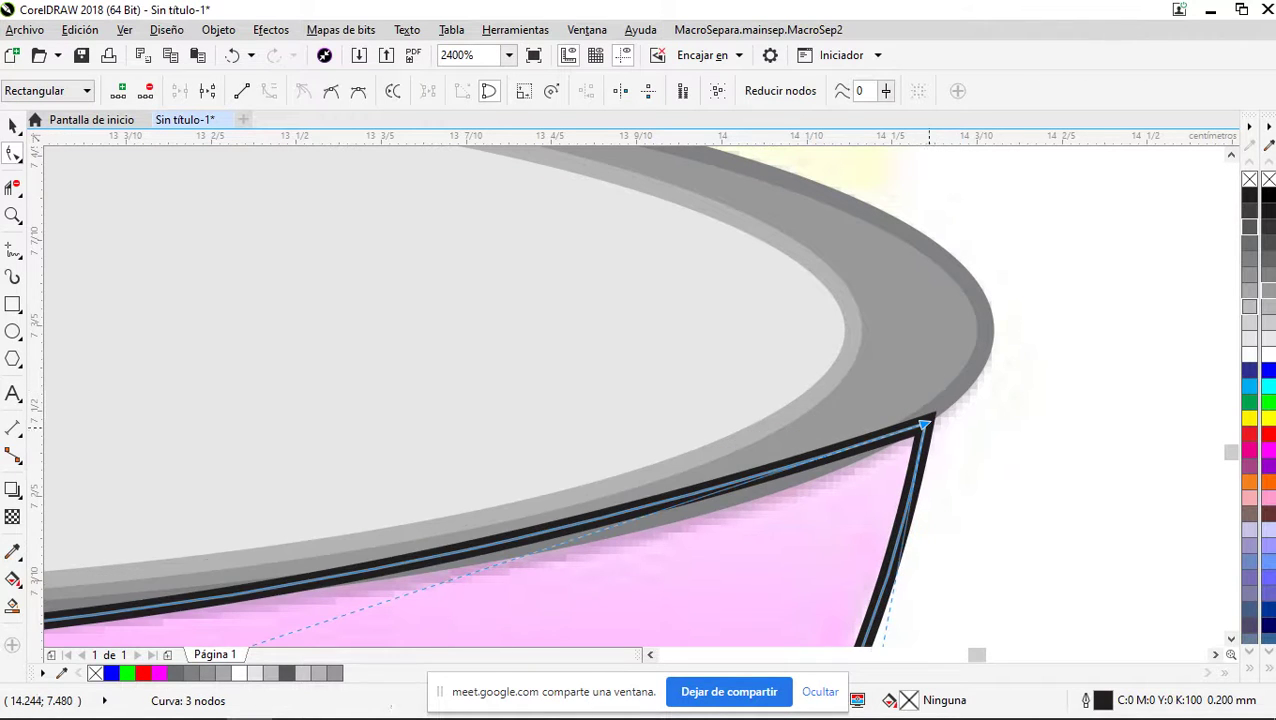
pyautogui.scroll(1, 931, 427)
pyautogui.scroll(-2, 931, 427)
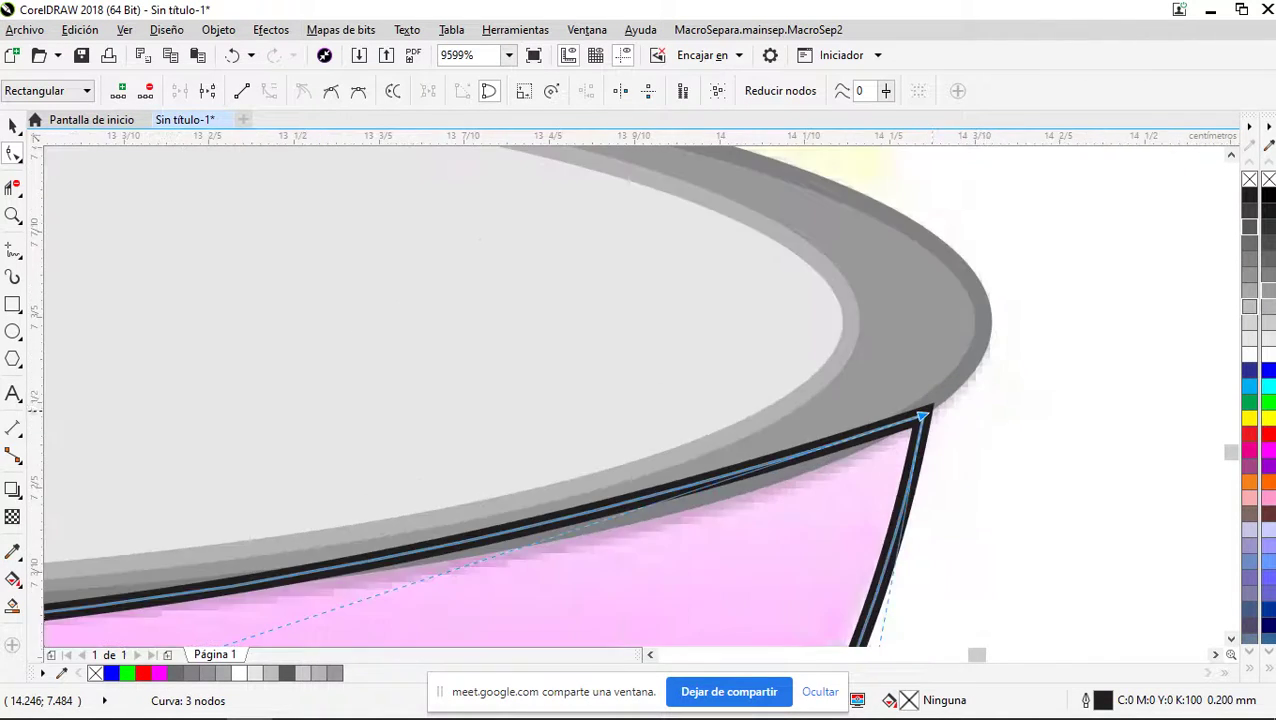
# Adjust the left corner node's curve handle so the left part of the top edge follows the bowl's rim
pyautogui.scroll(-2, 932, 405)
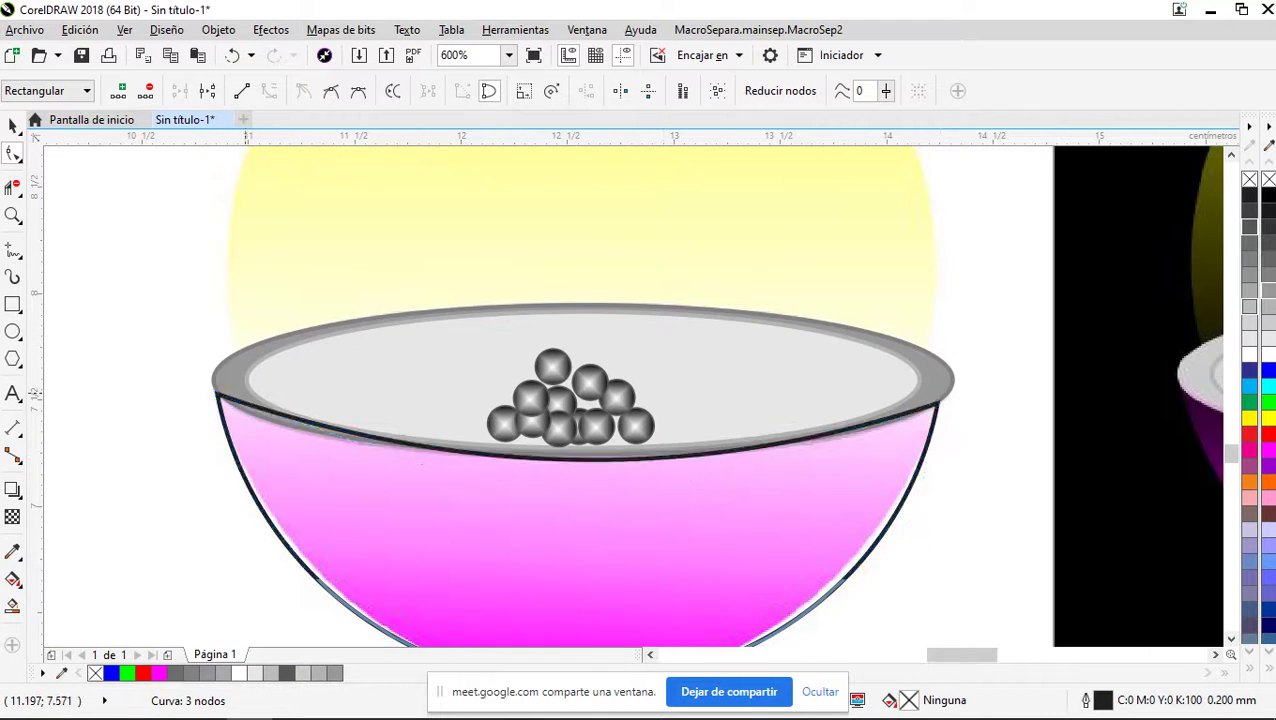
pyautogui.scroll(3, 175, 395)
pyautogui.scroll(1, 306, 426)
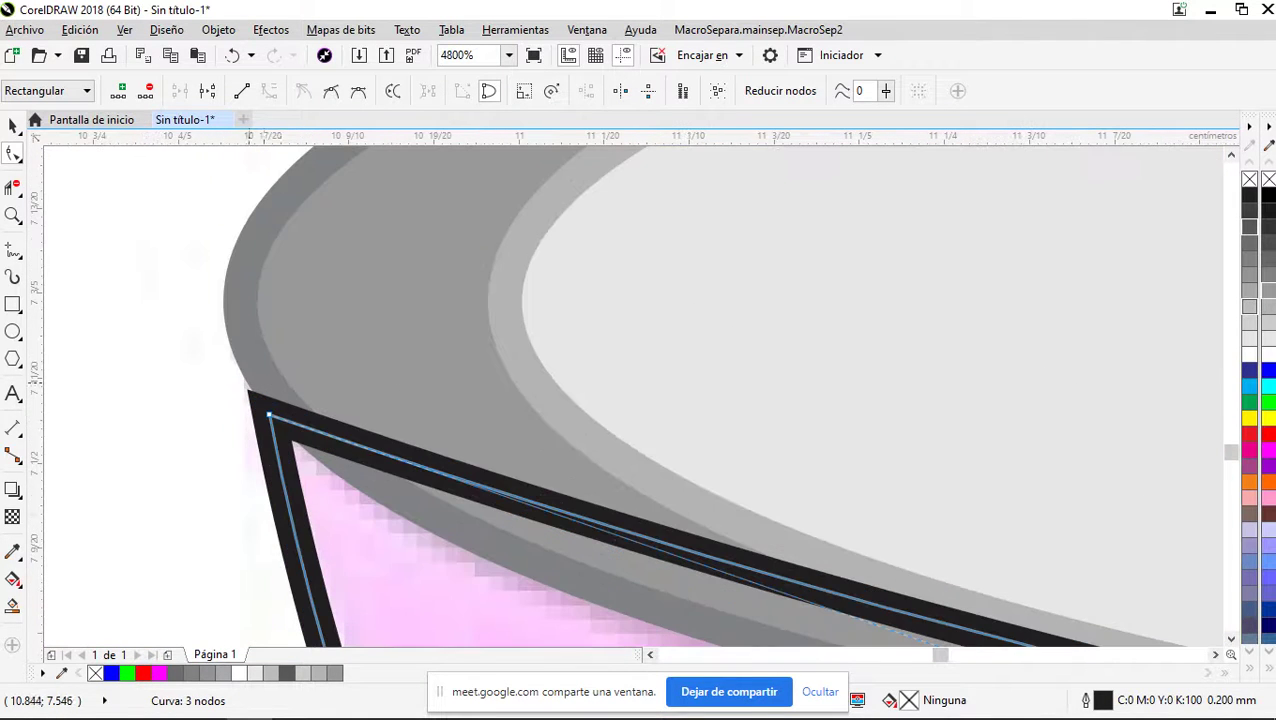
pyautogui.scroll(-2, 232, 371)
pyautogui.scroll(-1, 377, 450)
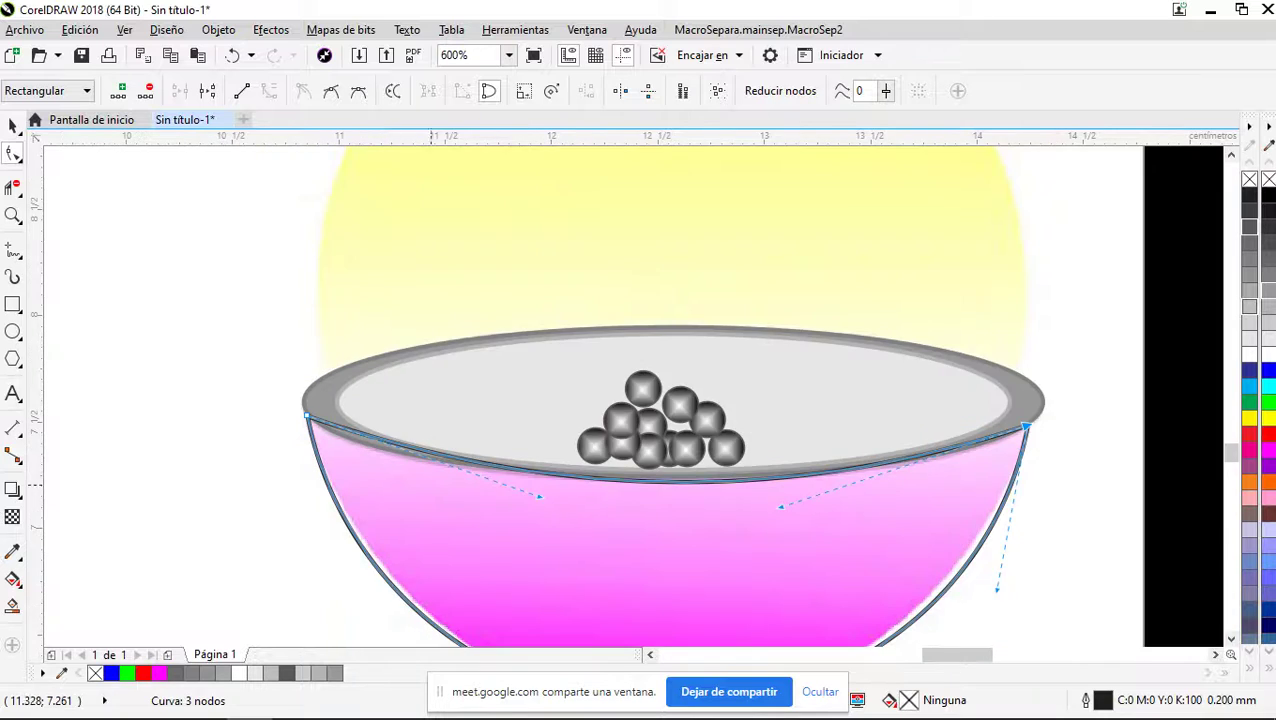
pyautogui.scroll(1, 419, 466)
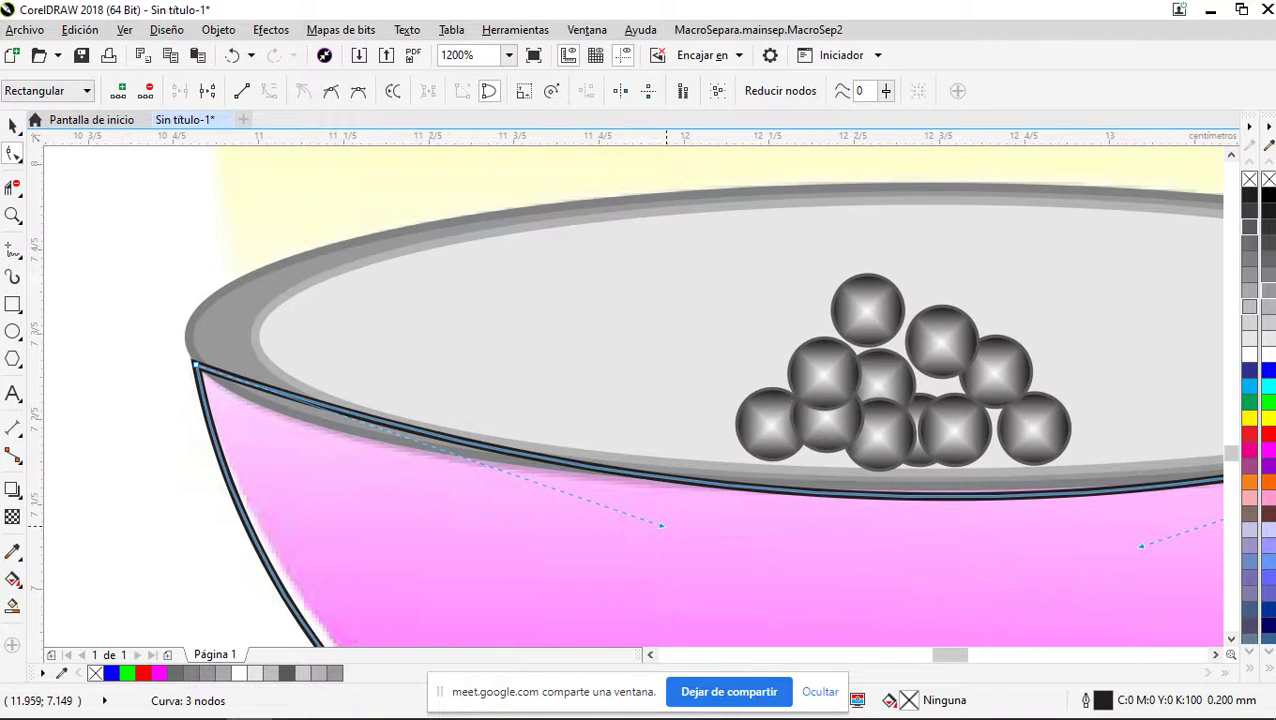
pyautogui.moveTo(662, 525); pyautogui.dragTo(358, 510)
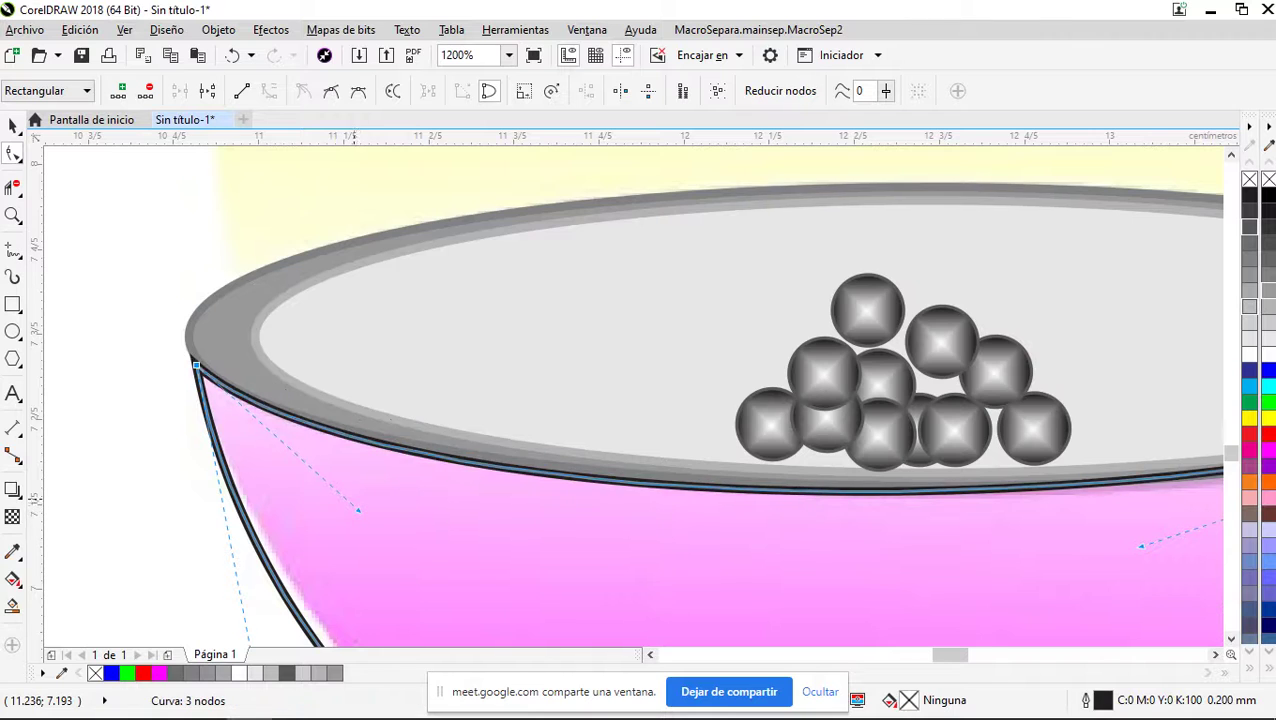
# Adjust the right corner node's curve handle so the top edge follows the bowl's rim, and clear the selection
pyautogui.scroll(-1, 358, 510)
pyautogui.scroll(1, 1008, 461)
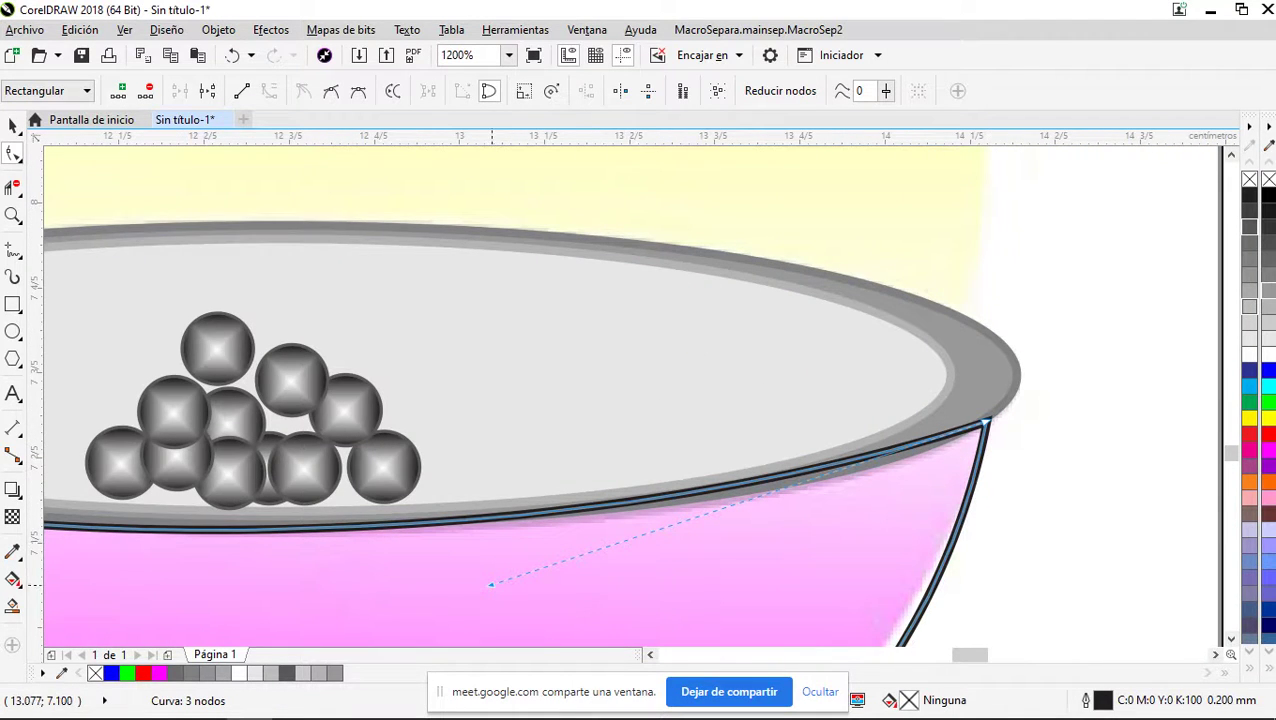
pyautogui.moveTo(491, 584); pyautogui.dragTo(687, 589)
pyautogui.scroll(-2, 687, 578)
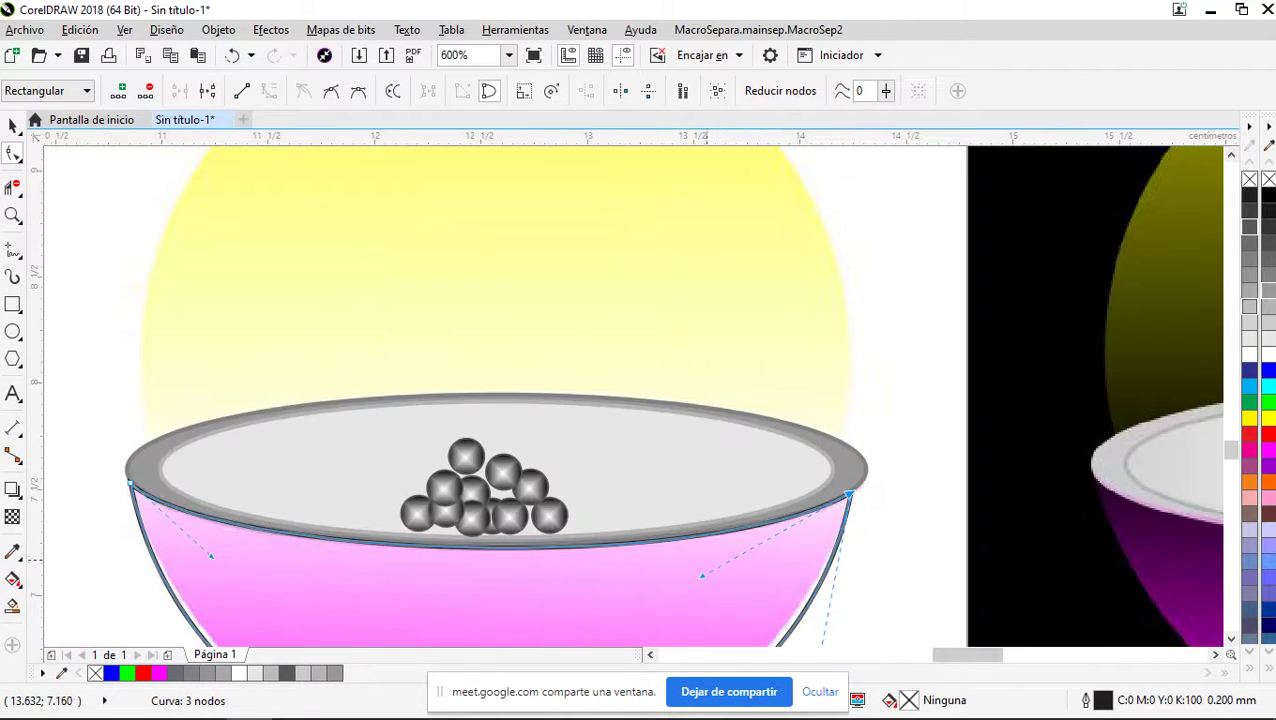
pyautogui.click(10, 125)
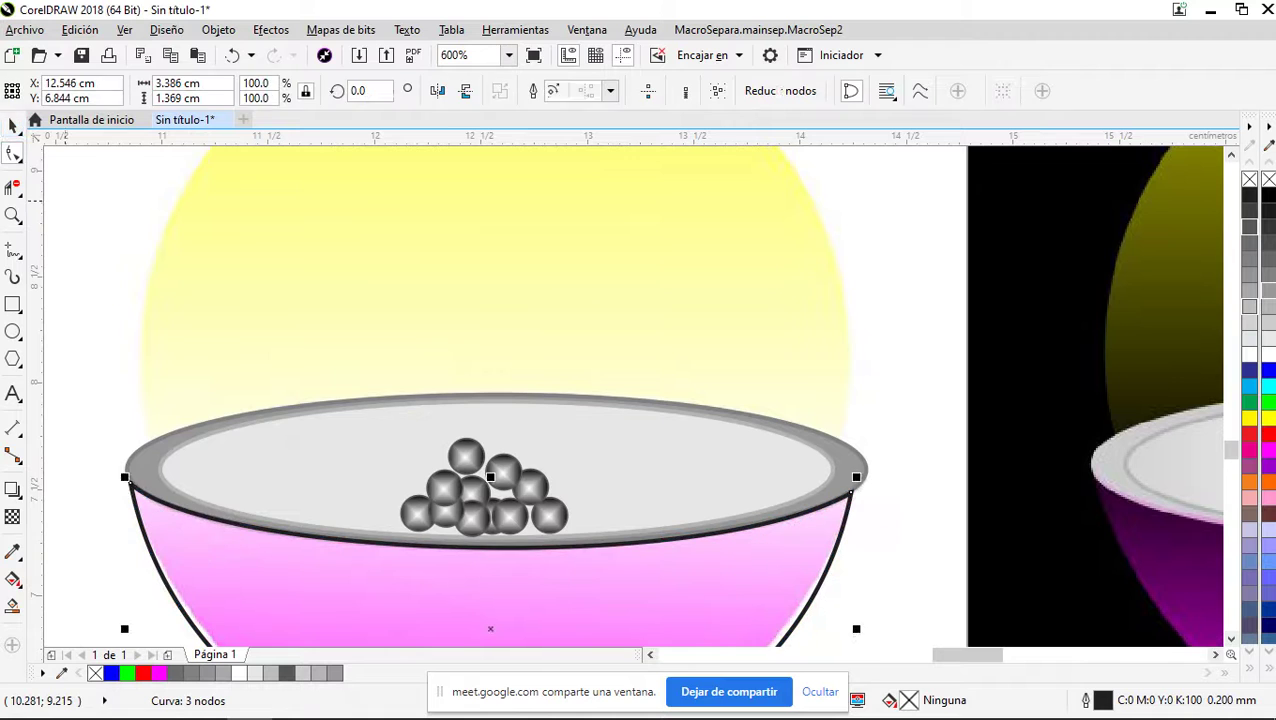
pyautogui.click(67, 200)
# Place the half-ellipse curve behind the bowl's outer rim ellipse in the stacking order
pyautogui.scroll(4, 200, 480)
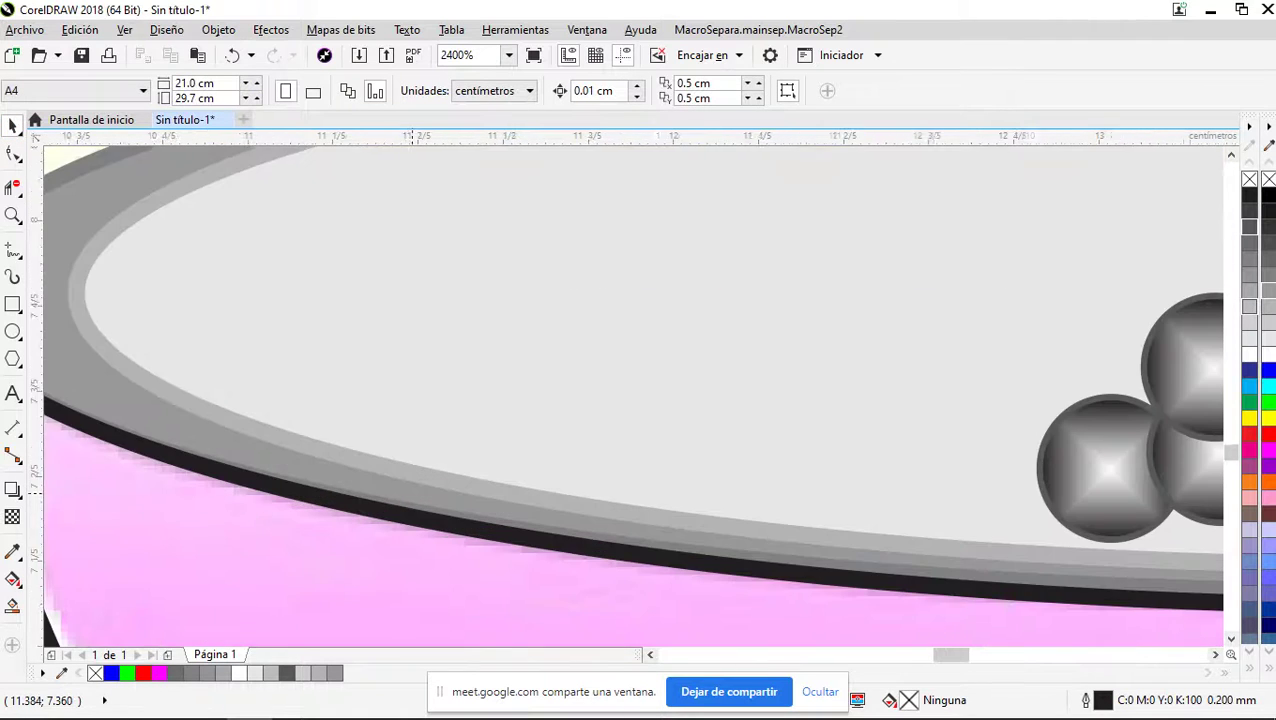
pyautogui.scroll(-2, 330, 470)
pyautogui.scroll(-2, 300, 480)
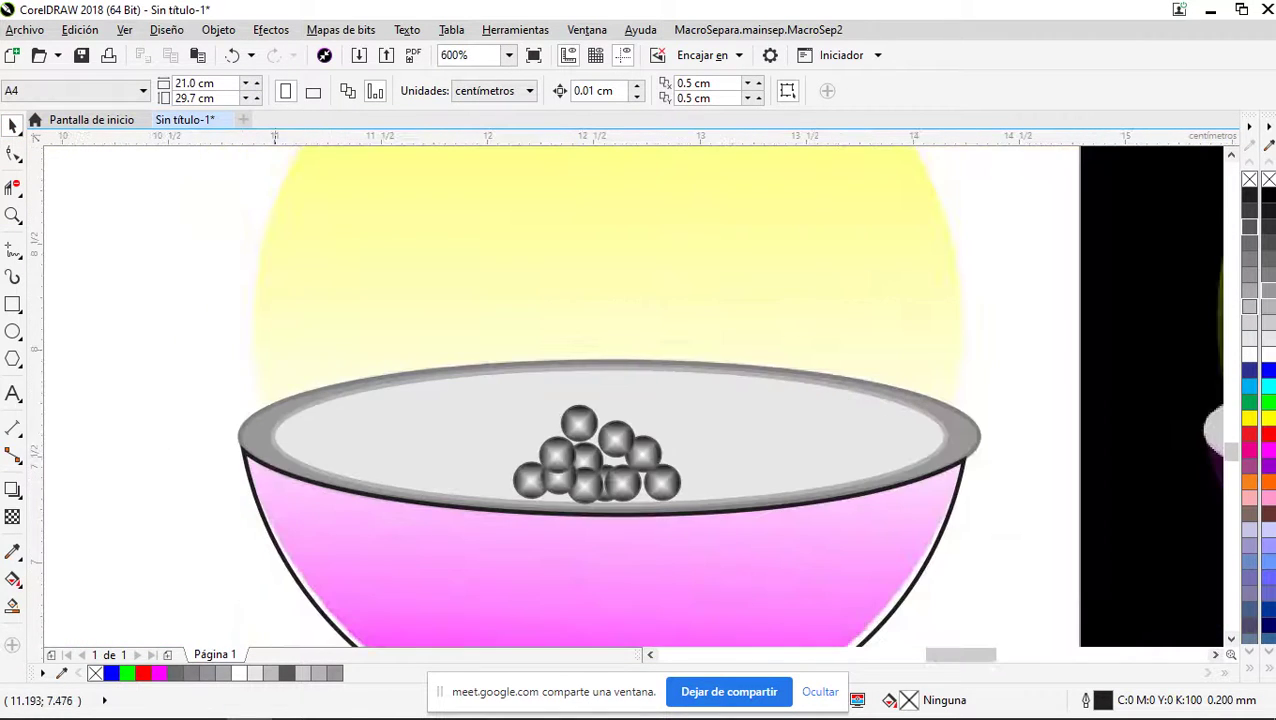
pyautogui.scroll(4, 272, 430)
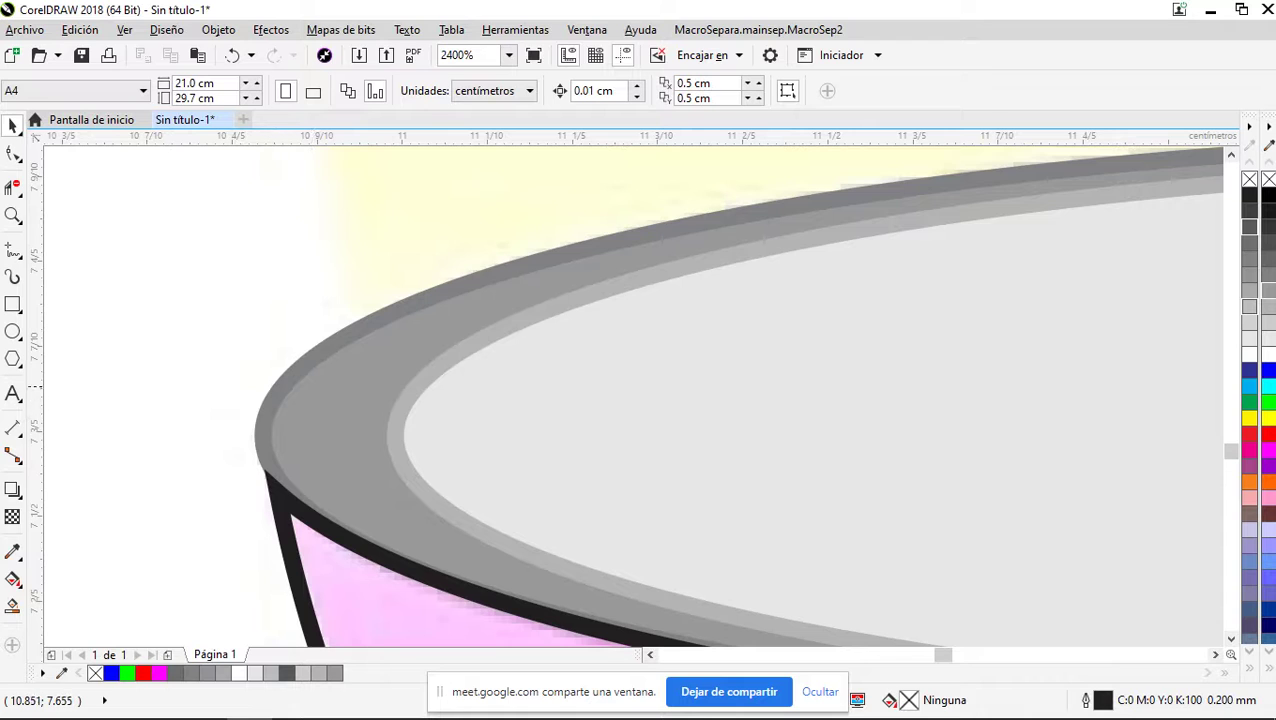
pyautogui.scroll(-4, 273, 402)
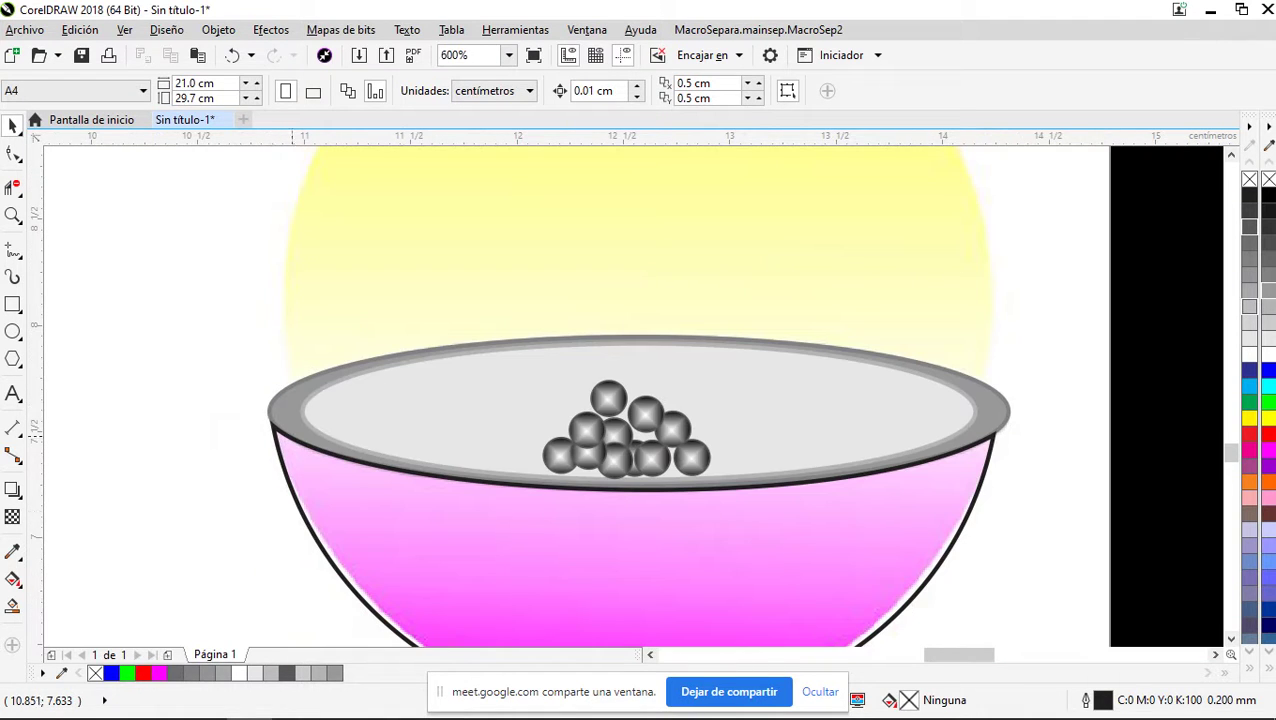
pyautogui.click(529, 568)
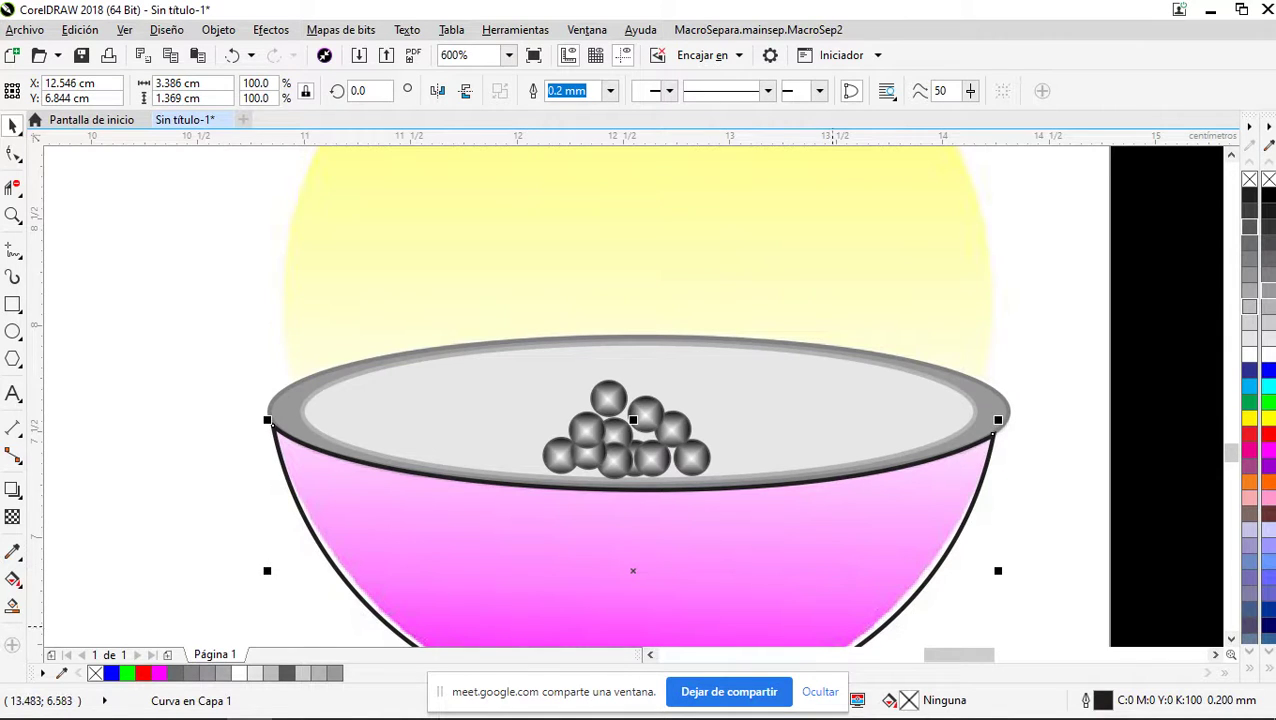
pyautogui.rightClick(907, 522)
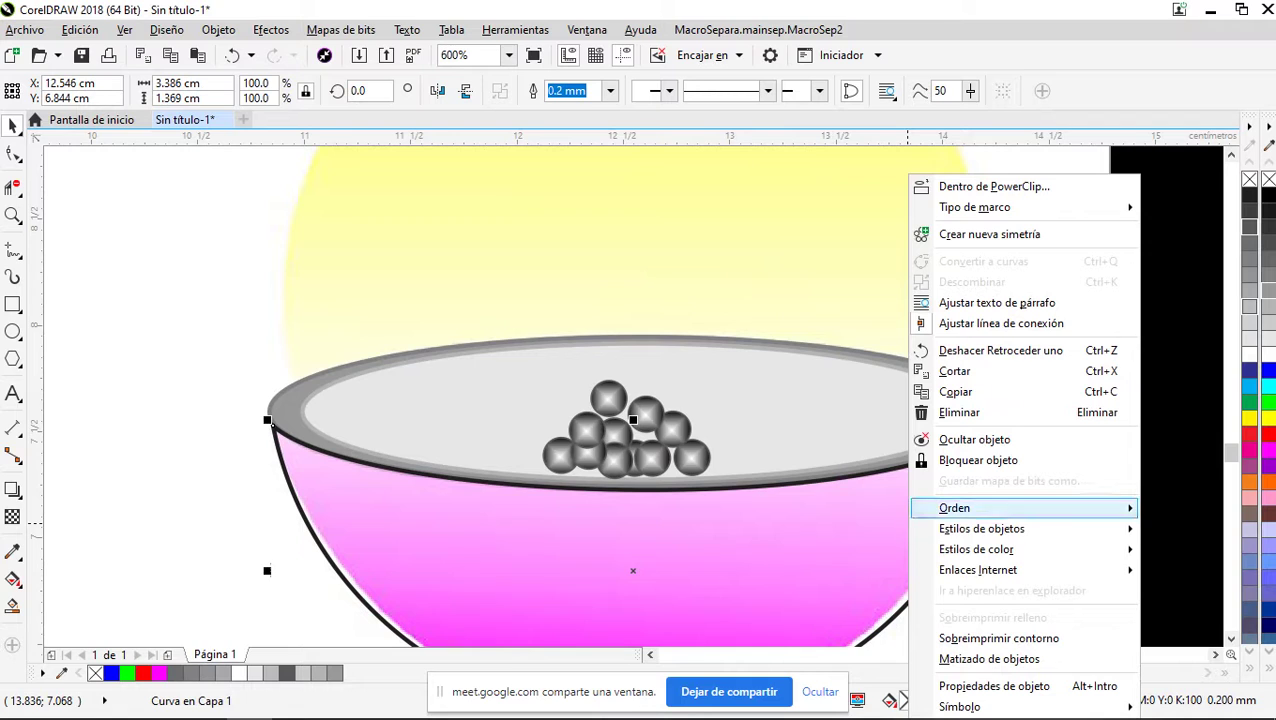
pyautogui.moveTo(960, 508)
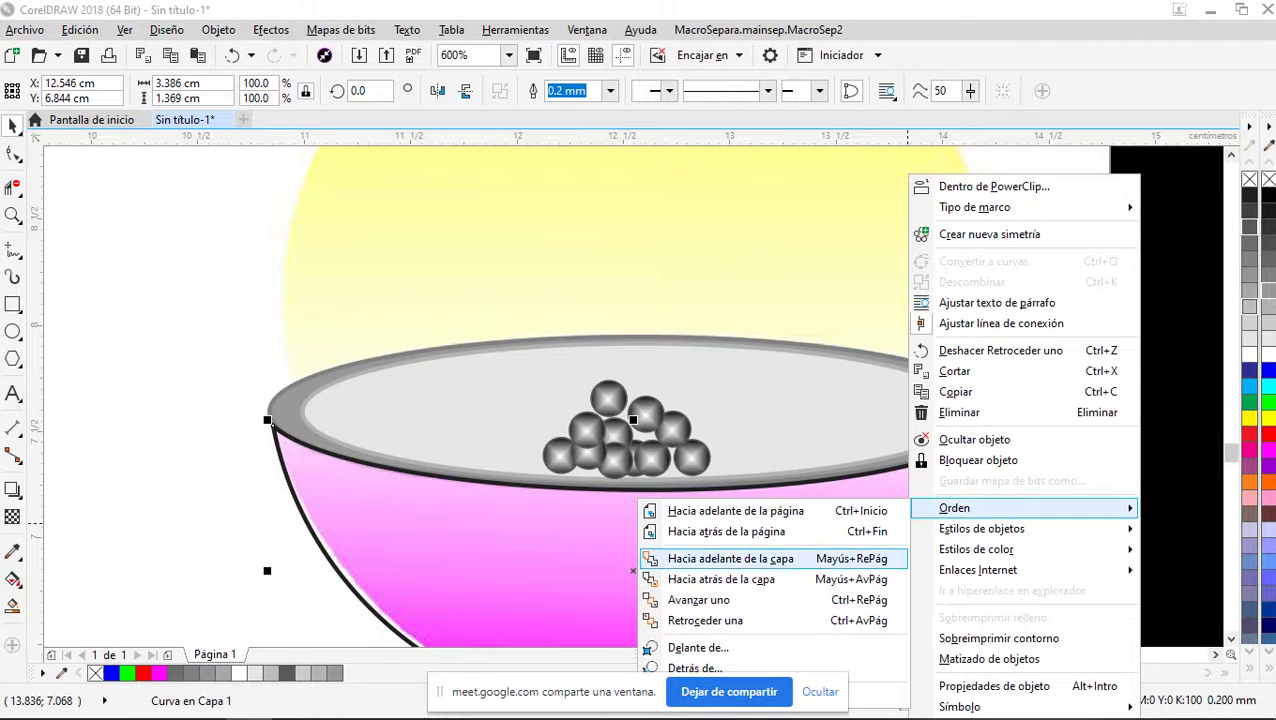
pyautogui.click(695, 668)
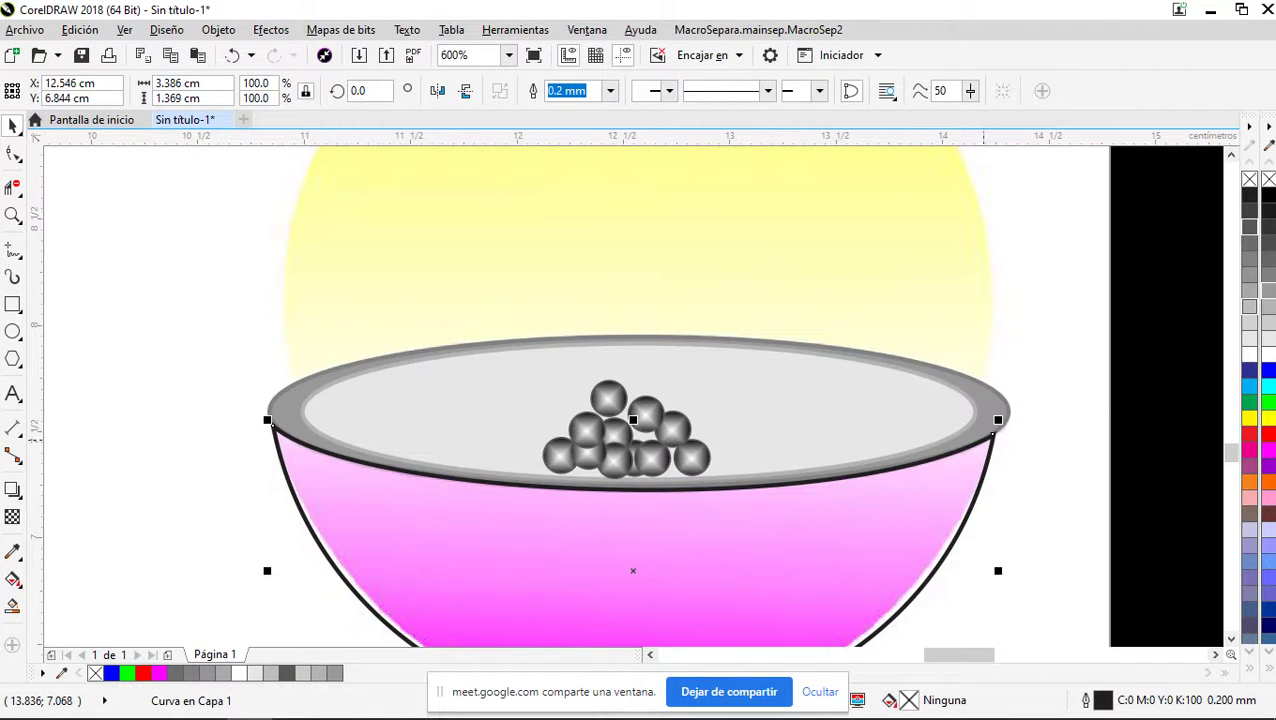
pyautogui.click(989, 396)
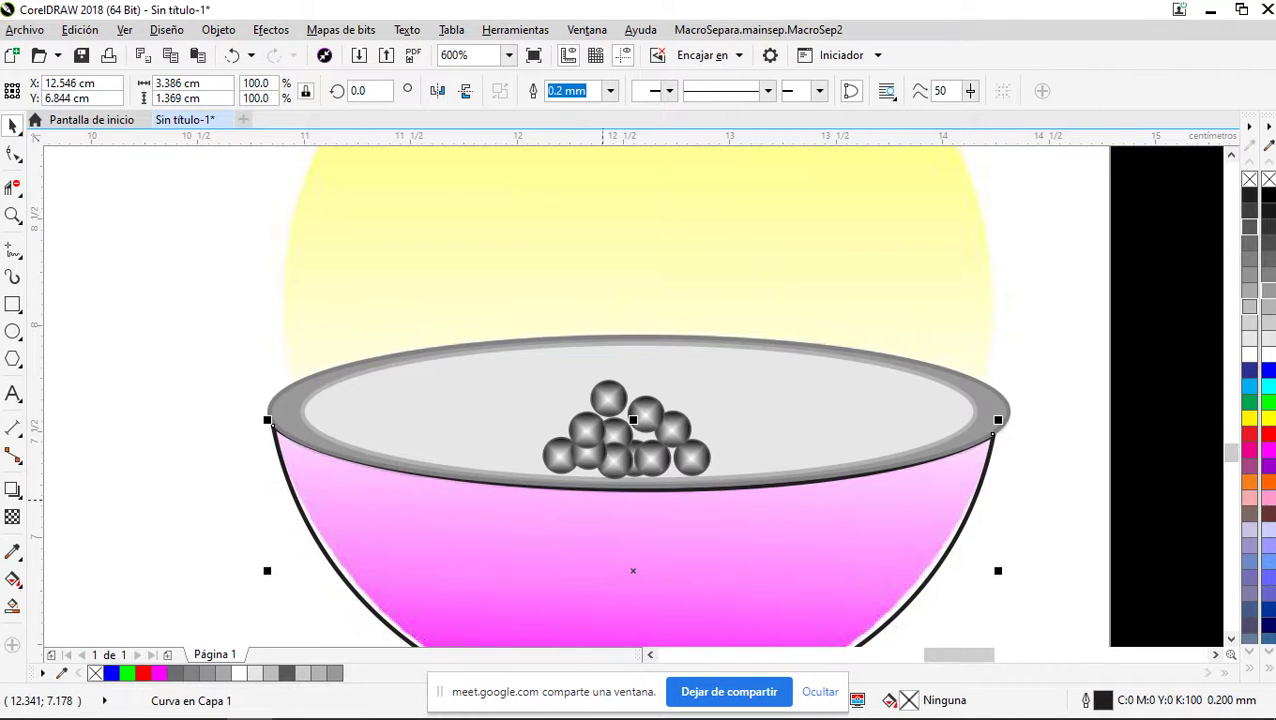
pyautogui.scroll(2, 605, 497)
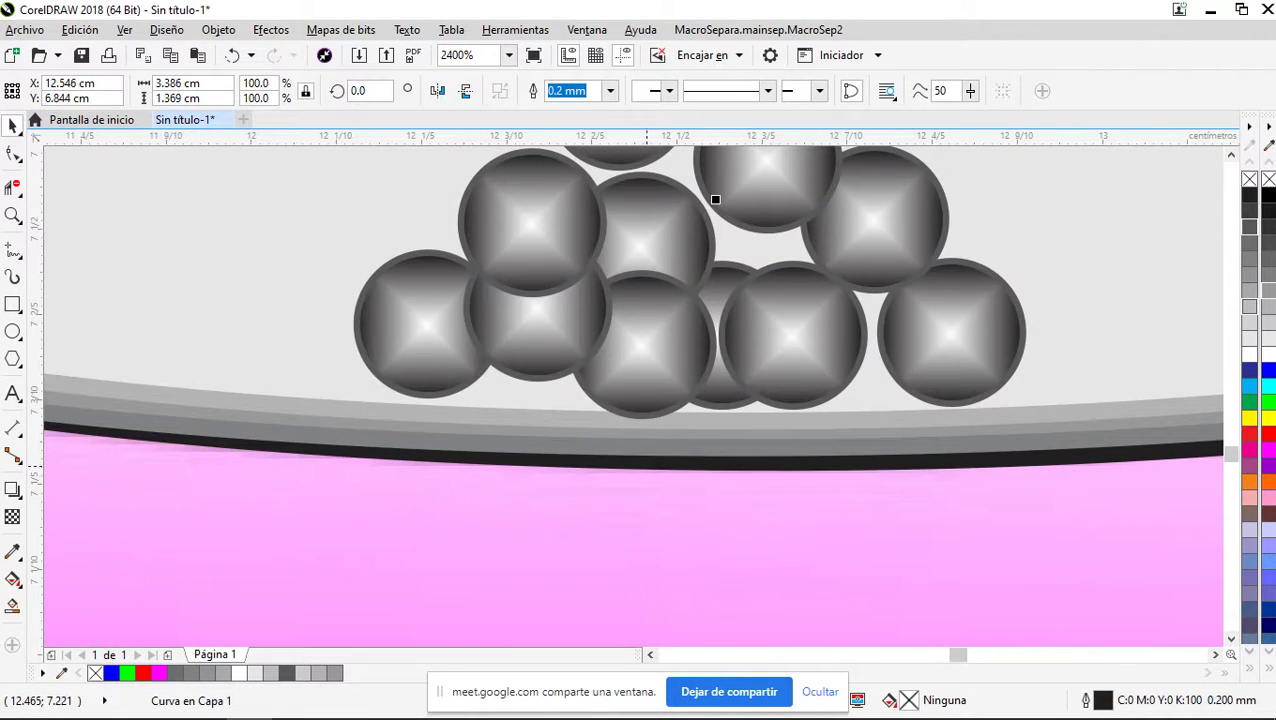
# Reshape the middle of the half-ellipse curve's top edge, raising it slightly to tuck under the bowl's outer rim
pyautogui.press('F10')
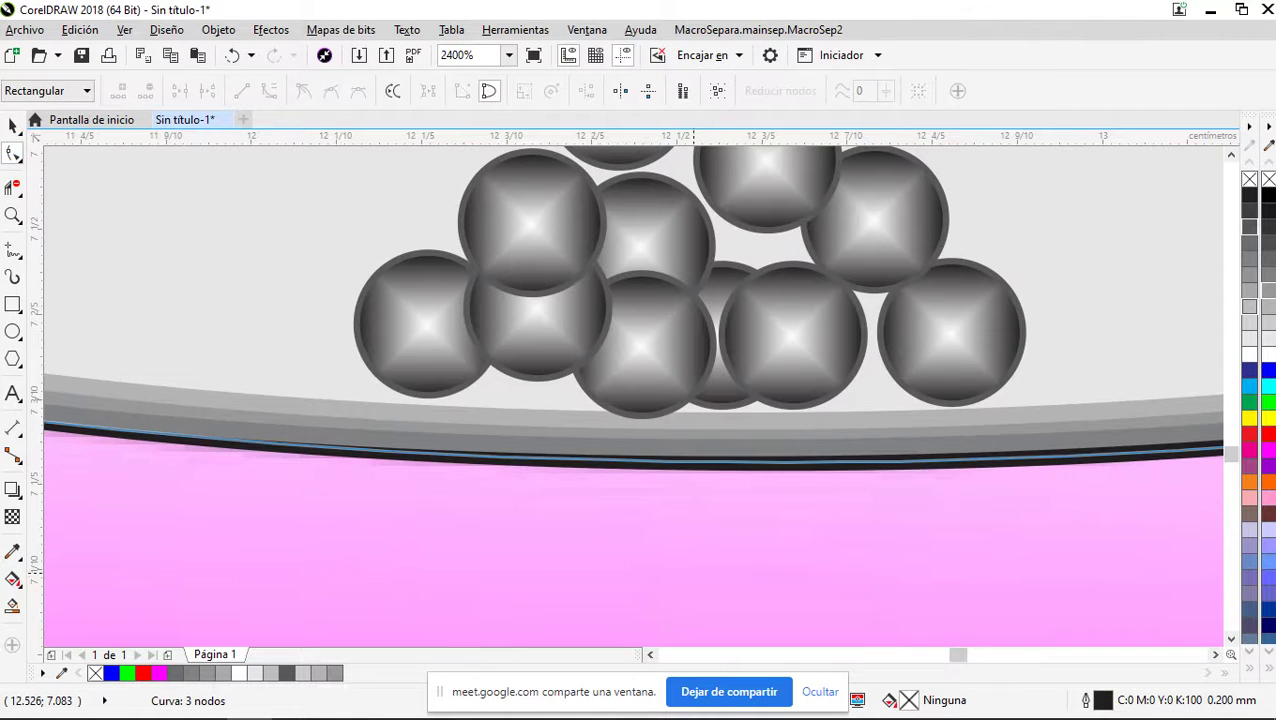
pyautogui.scroll(2, 670, 460)
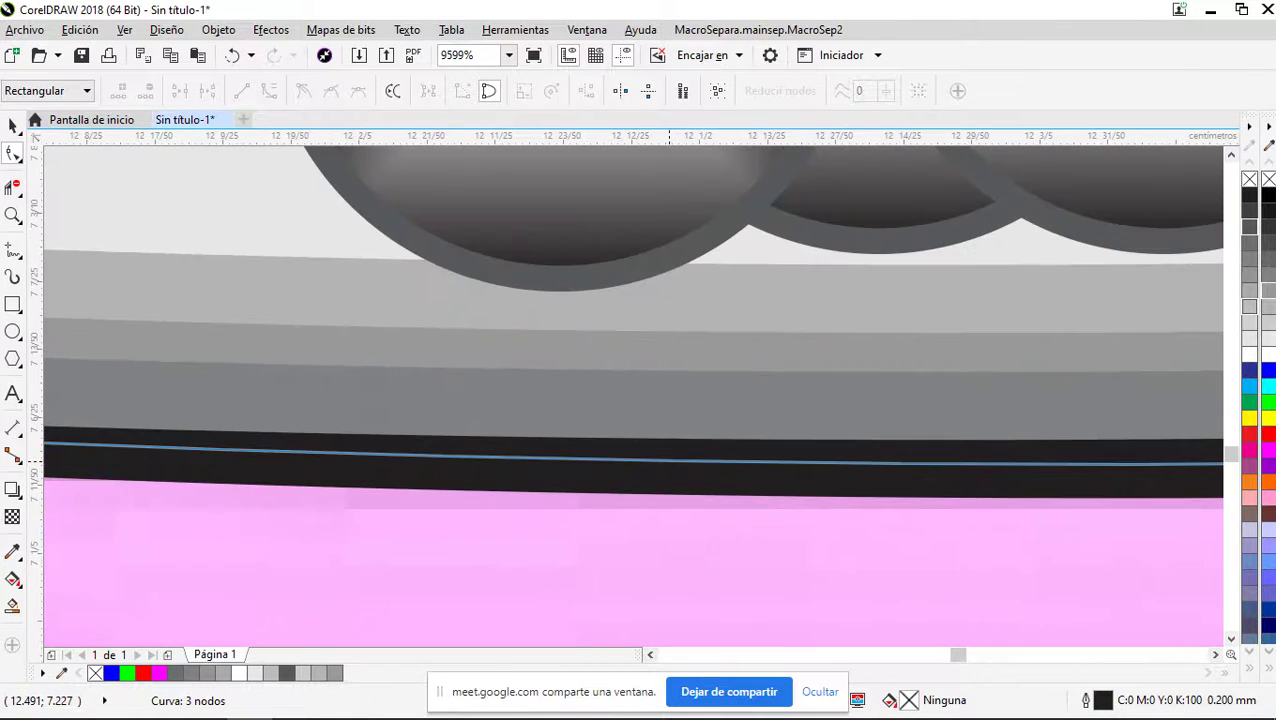
pyautogui.moveTo(668, 460); pyautogui.dragTo(668, 442)
pyautogui.scroll(-4, 668, 442)
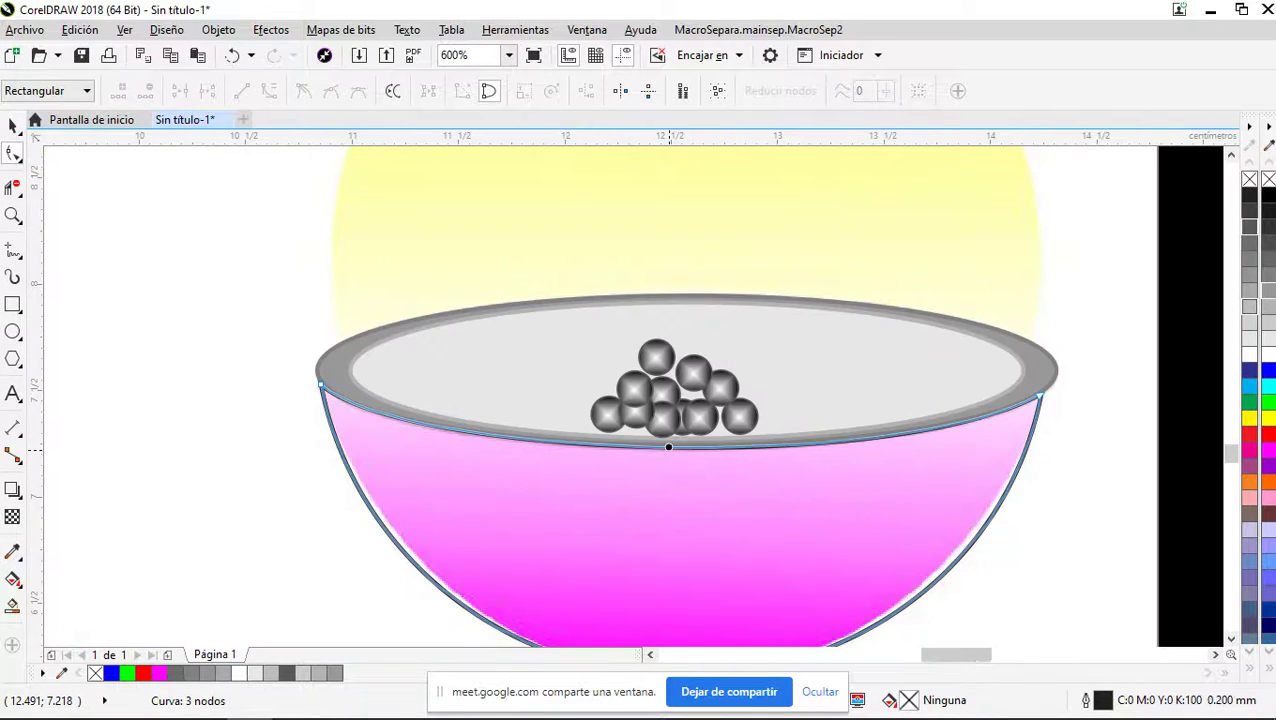
pyautogui.click(13, 125)
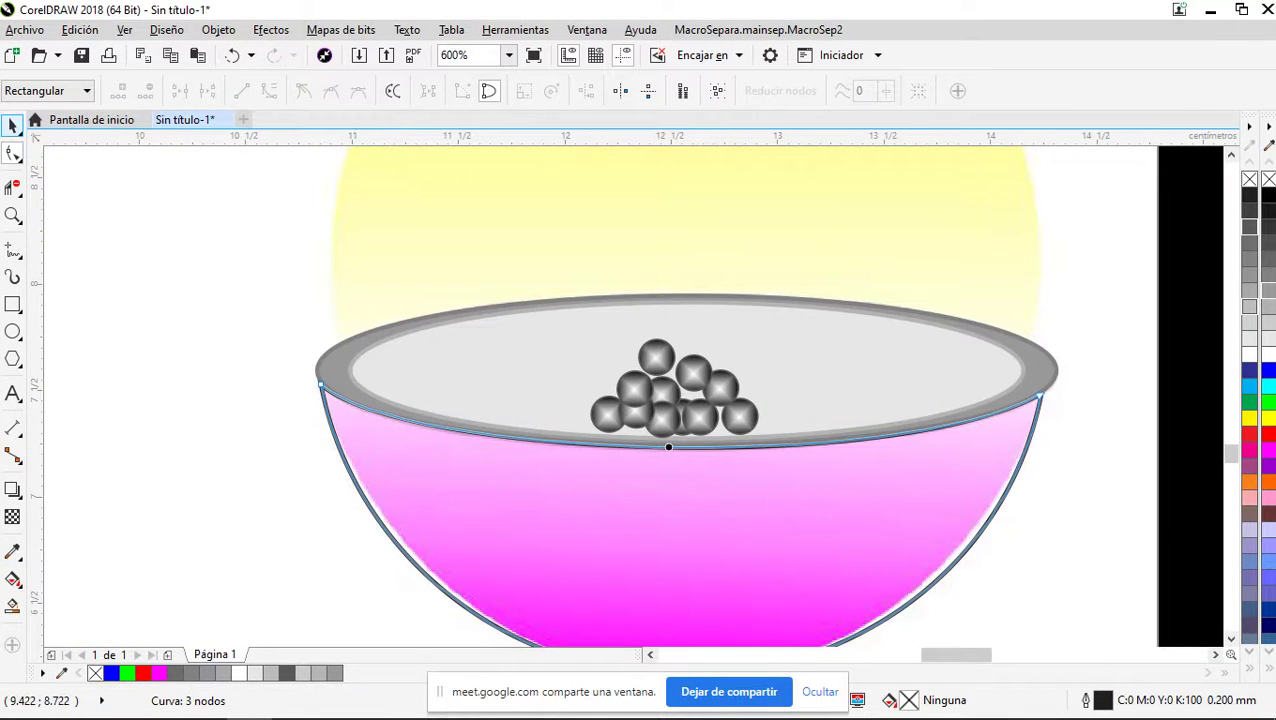
# Fill the half-ellipse curve below the bowl's rim with solid RGB green (#00FF00)
pyautogui.scroll(-1, 250, 281)
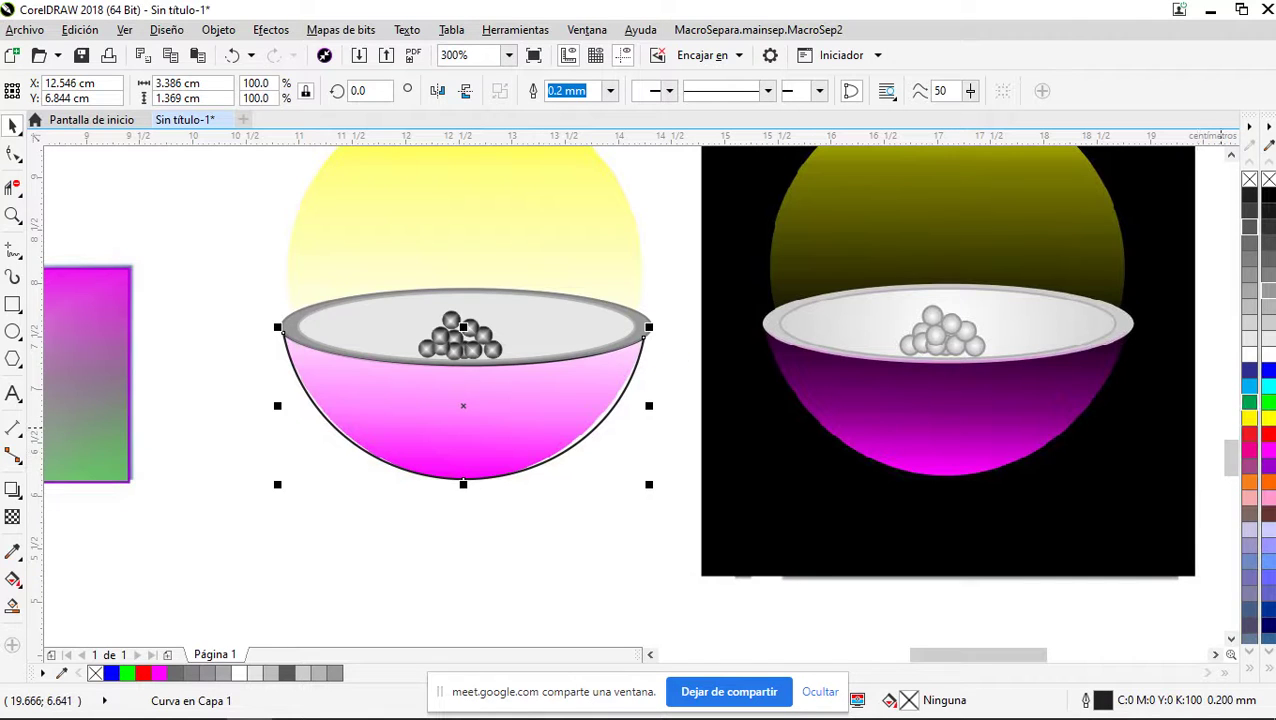
pyautogui.click(1250, 434)
pyautogui.click(1250, 402)
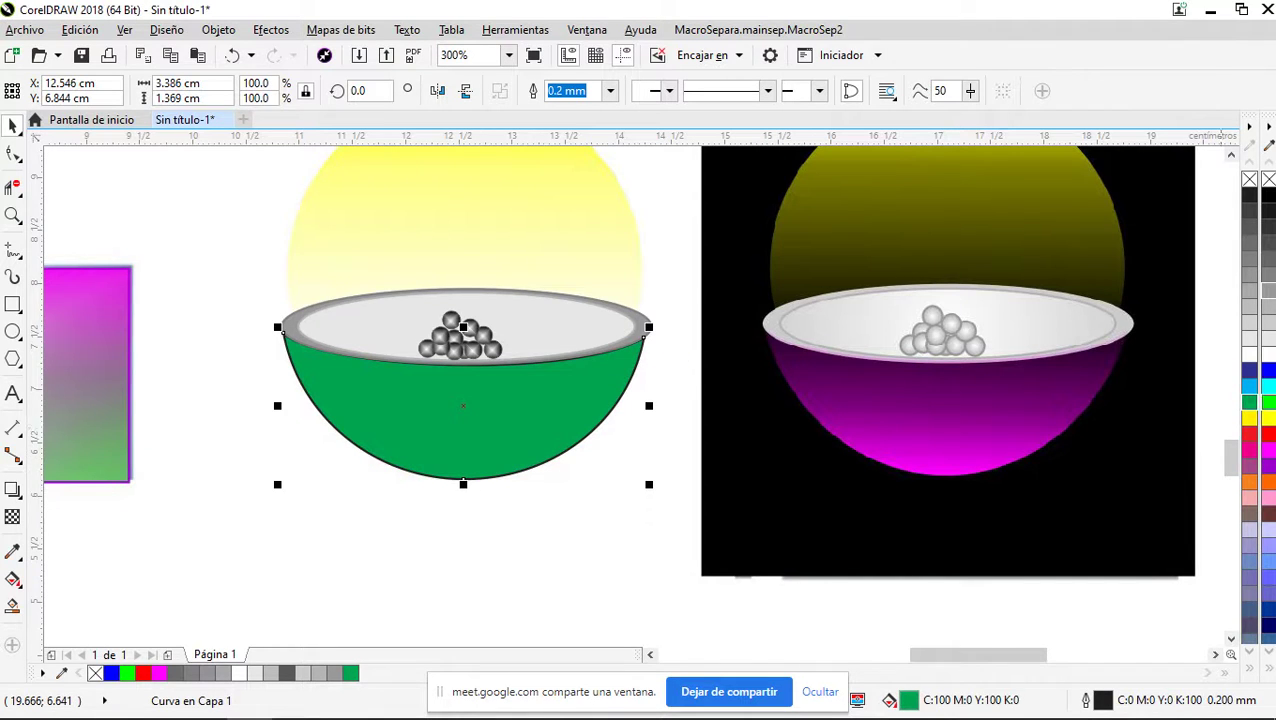
pyautogui.click(1268, 402)
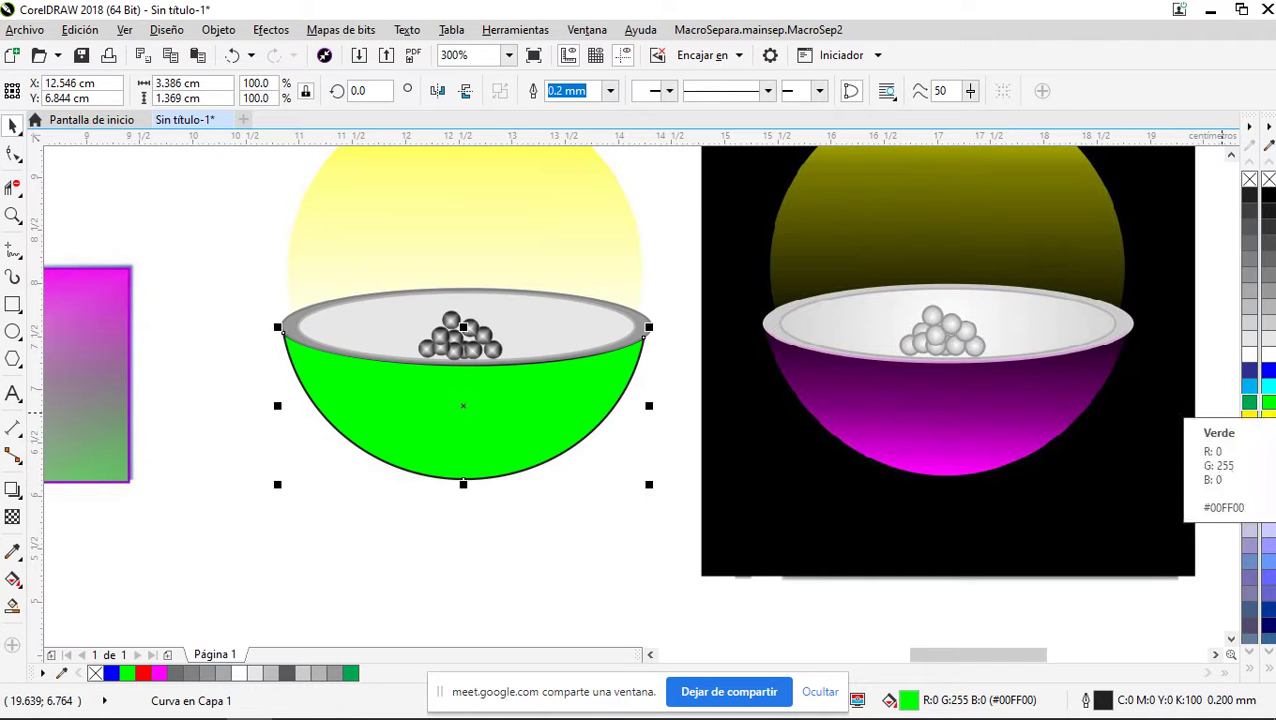
# Give the lower half of the green bowl an outline in the same green, RGB 0, 255, 0
pyautogui.rightClick(1266, 403)
pyautogui.click(514, 526)
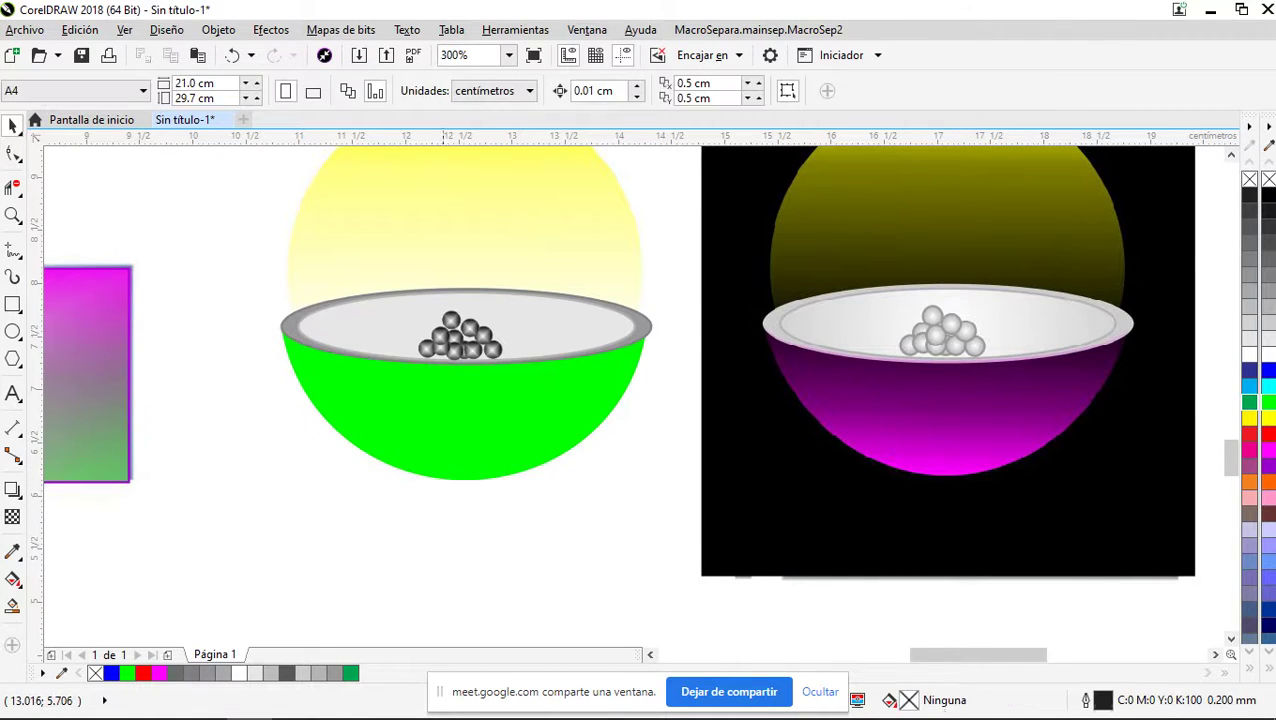
pyautogui.scroll(1, 423, 427)
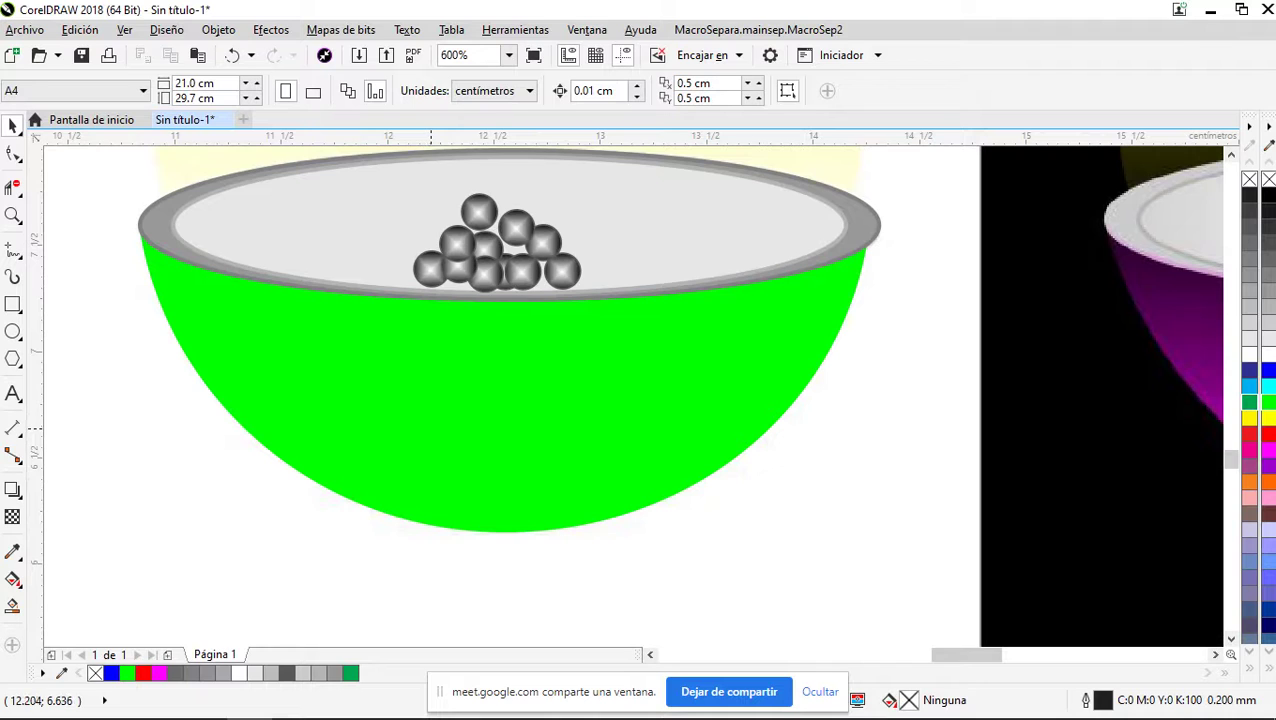
pyautogui.scroll(-2, 431, 429)
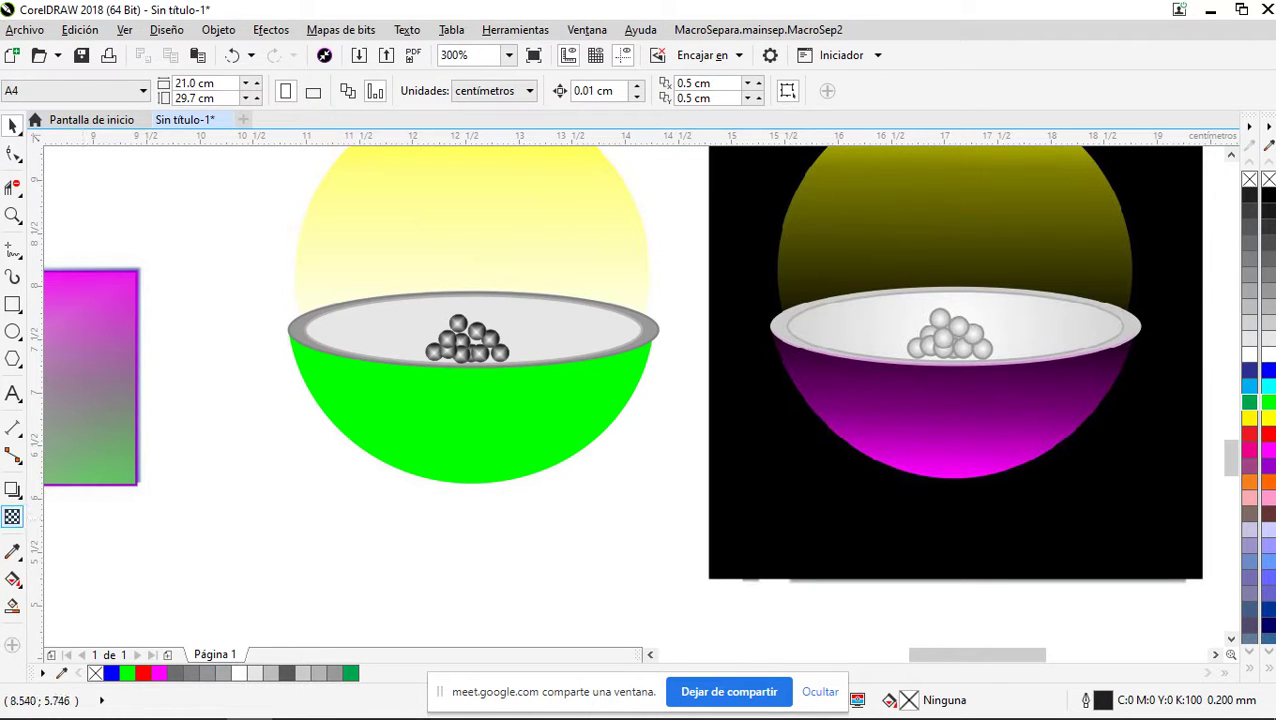
# Apply a near-vertical linear transparency to the green bowl, fading it out toward the rim, and extend the gradient further toward the base
pyautogui.click(12, 516)
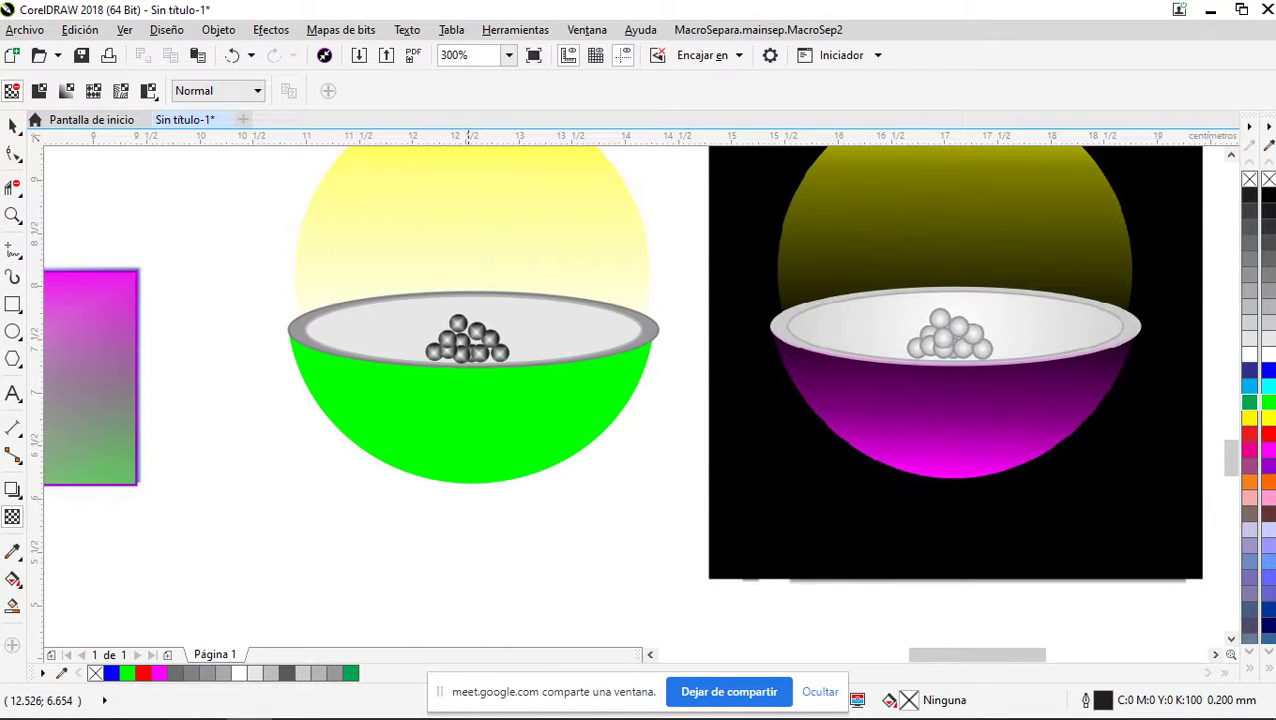
pyautogui.click(468, 386)
pyautogui.moveTo(465, 413); pyautogui.dragTo(460, 350)
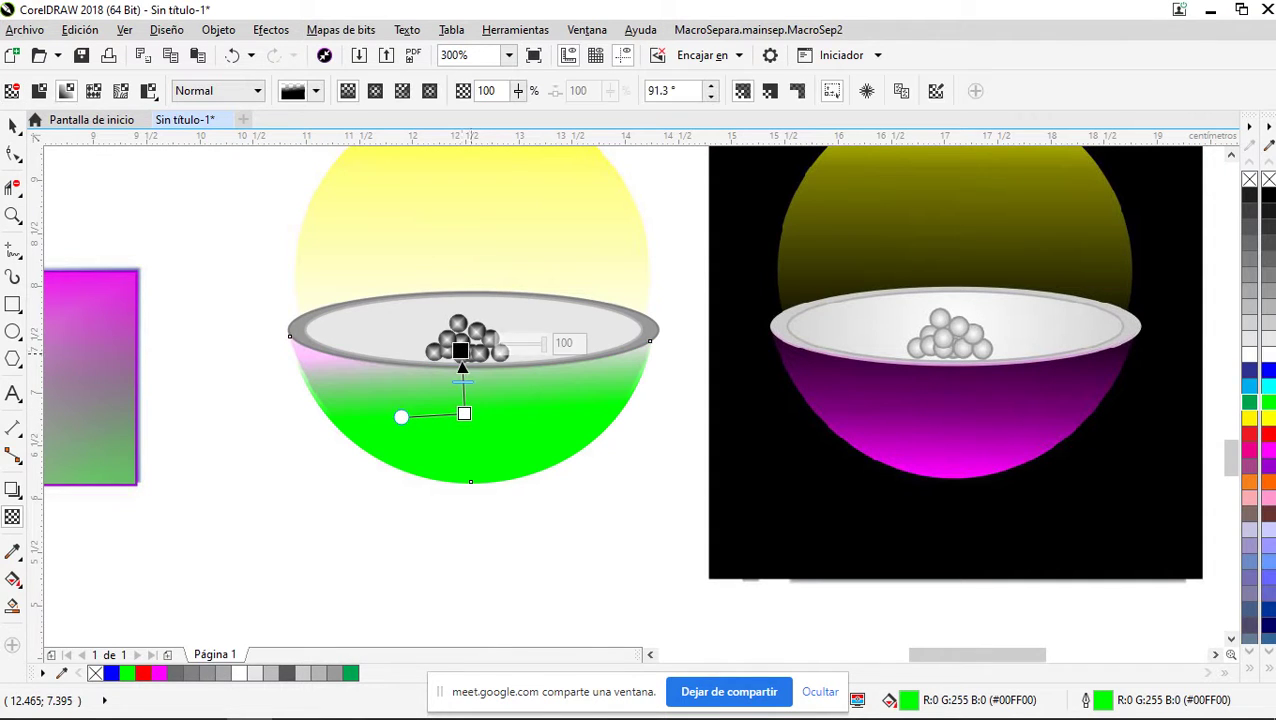
pyautogui.scroll(1, 444, 429)
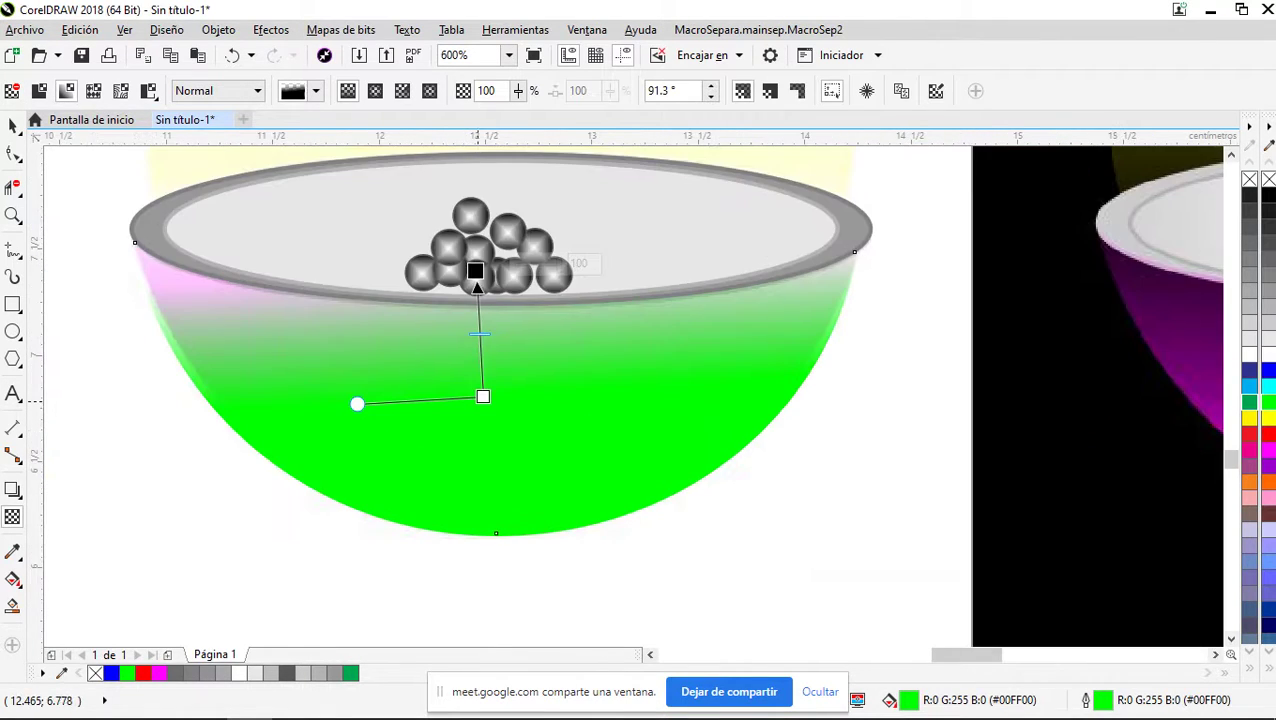
pyautogui.moveTo(483, 397); pyautogui.dragTo(484, 460)
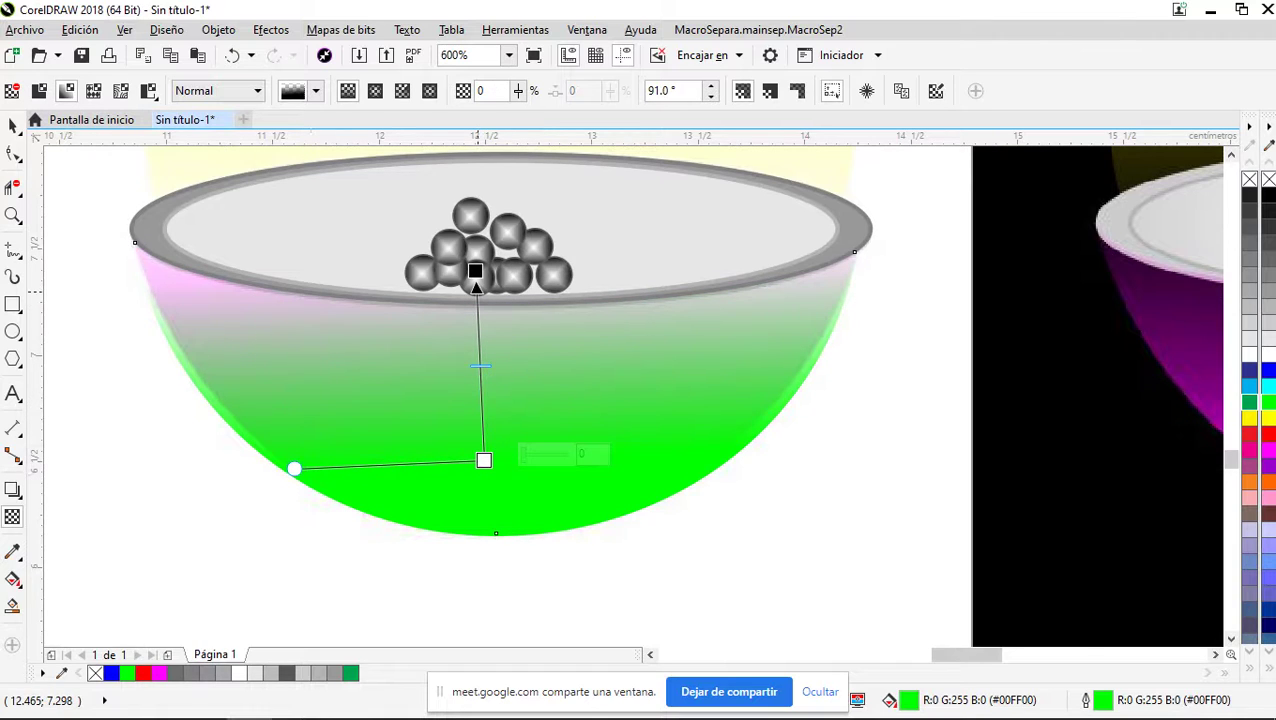
pyautogui.moveTo(476, 293); pyautogui.dragTo(506, 274)
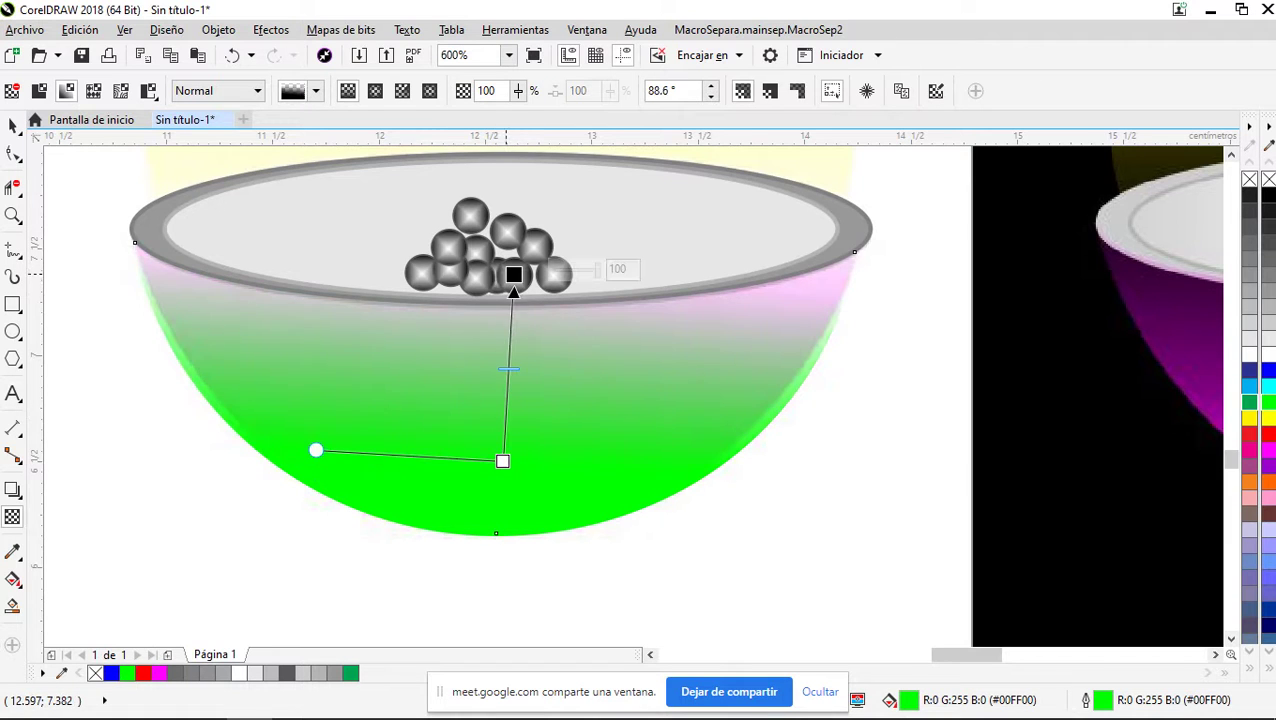
# Shift the midpoint of the green bowl's transparency gradient toward the base
pyautogui.scroll(-3, 456, 342)
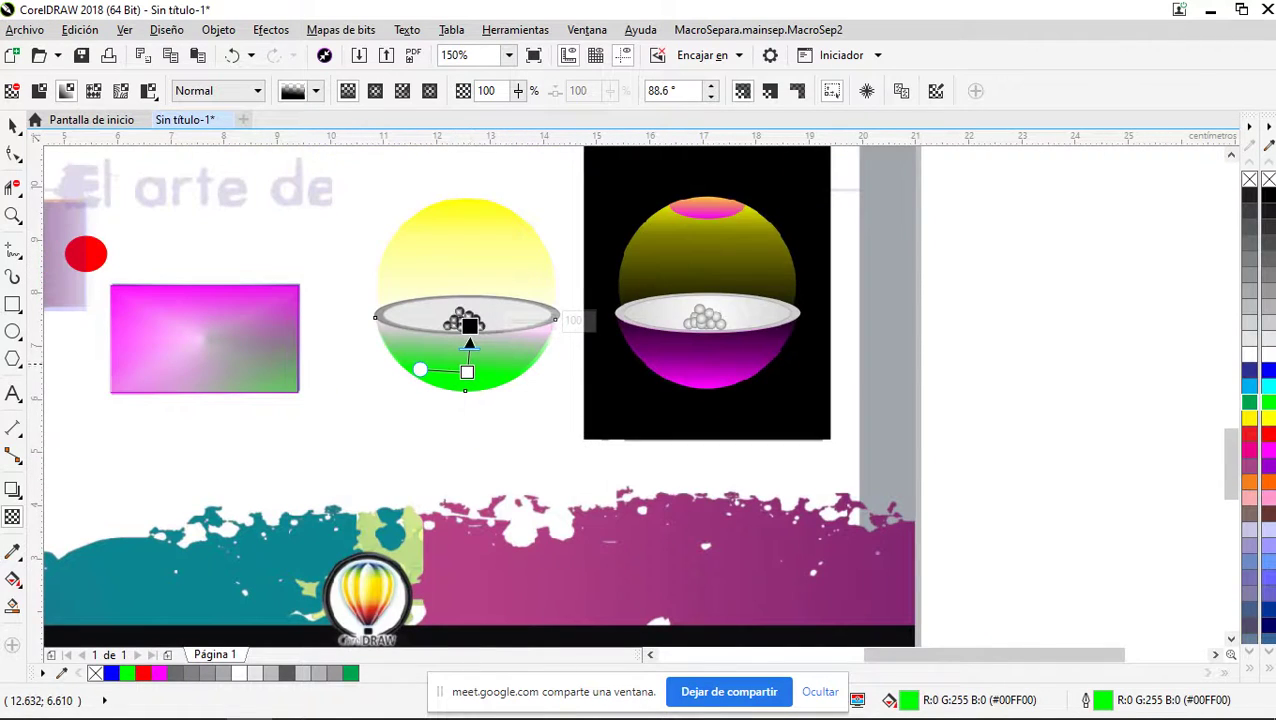
pyautogui.scroll(1, 467, 352)
pyautogui.scroll(1, 460, 392)
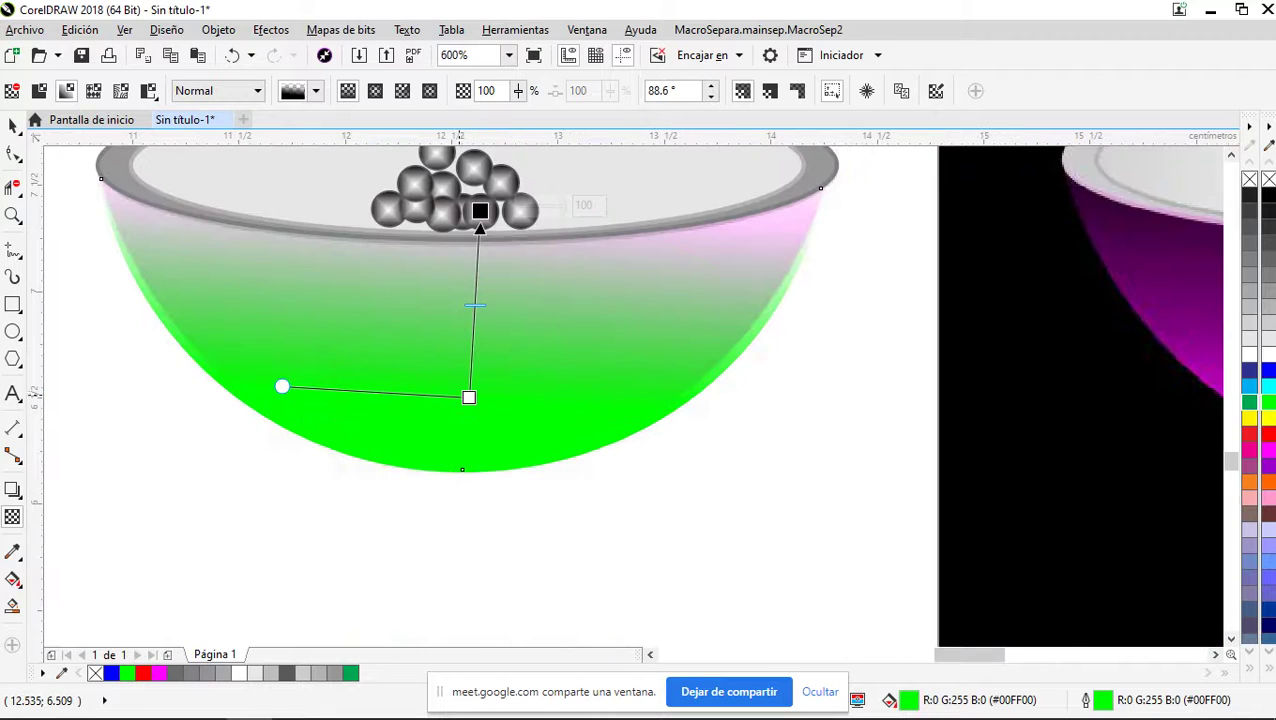
pyautogui.moveTo(475, 305); pyautogui.dragTo(473, 343)
pyautogui.scroll(-2, 473, 423)
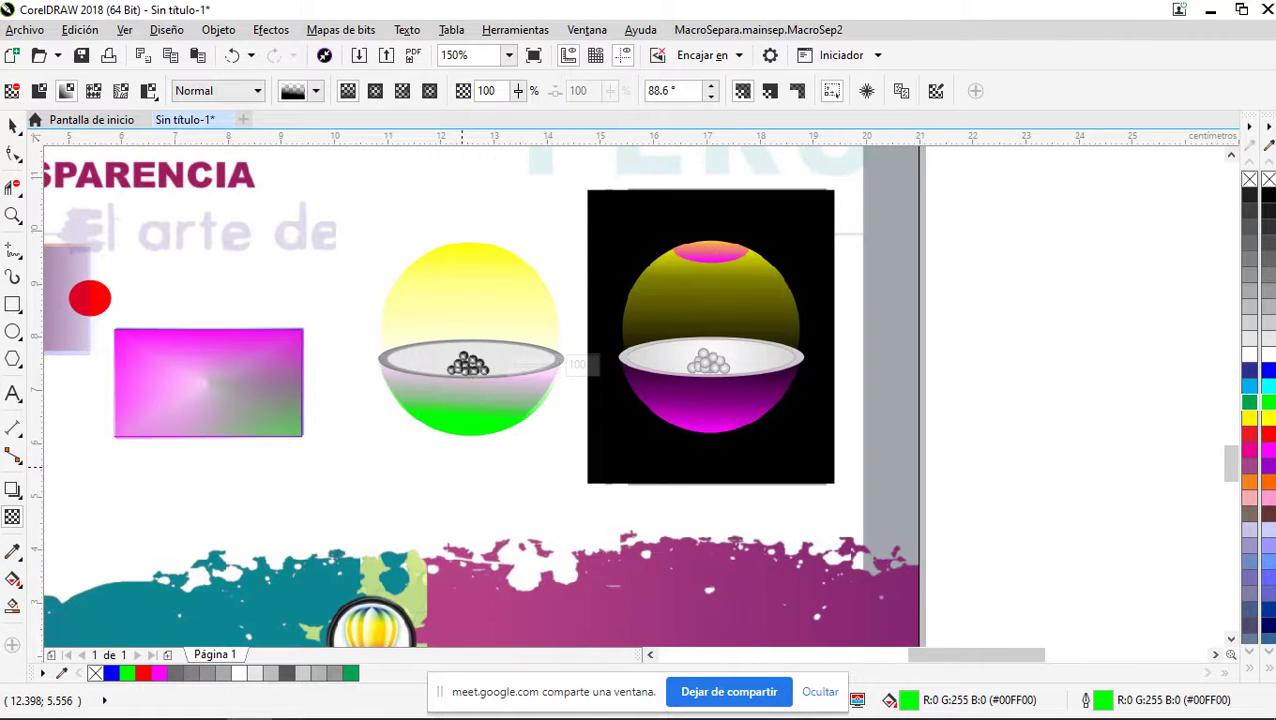
pyautogui.scroll(1, 462, 467)
pyautogui.scroll(1, 456, 400)
pyautogui.scroll(-1, 455, 400)
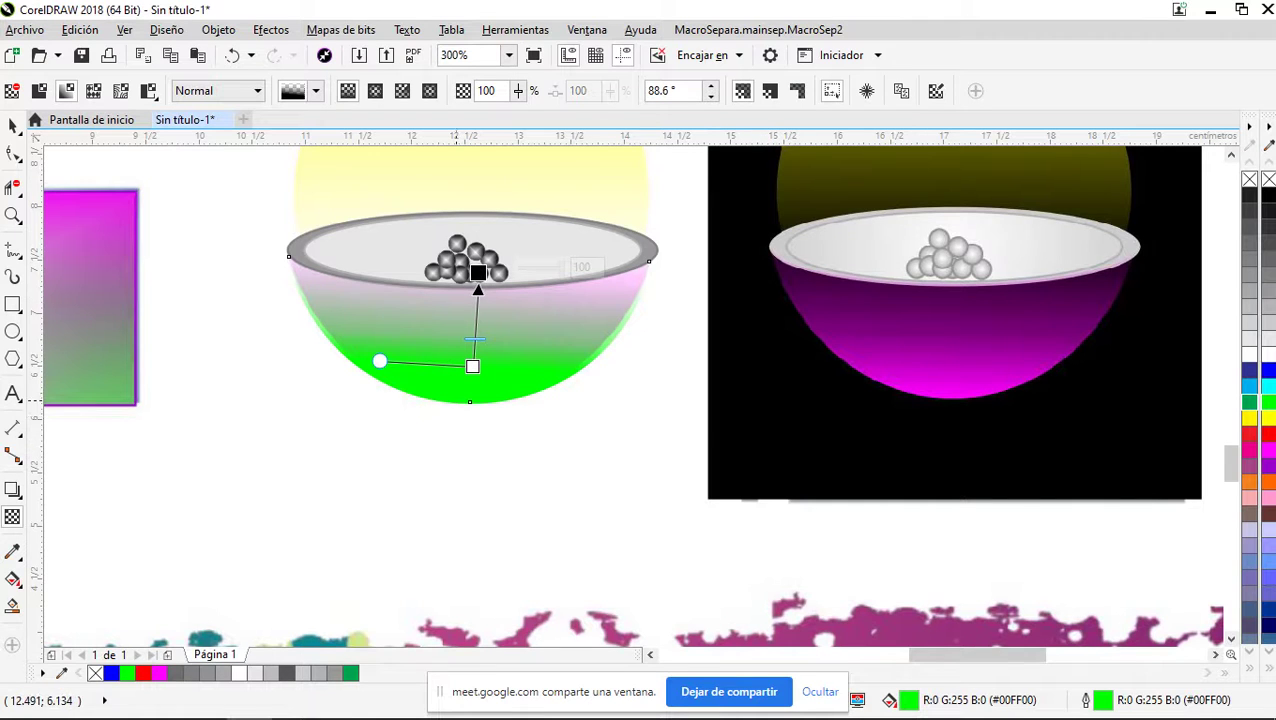
# Straighten the green bowl's transparency gradient to about 90° and extend its opaque end closer to the base
pyautogui.scroll(1, 441, 374)
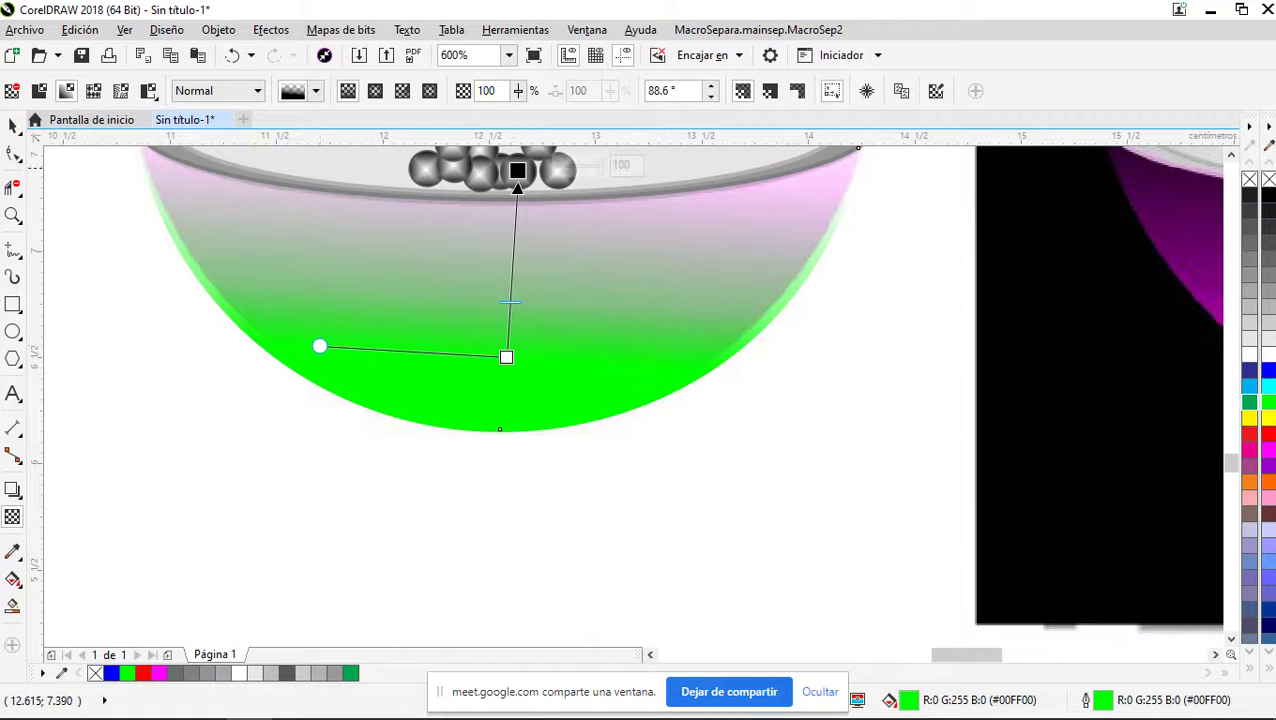
pyautogui.moveTo(517, 170); pyautogui.dragTo(500, 171)
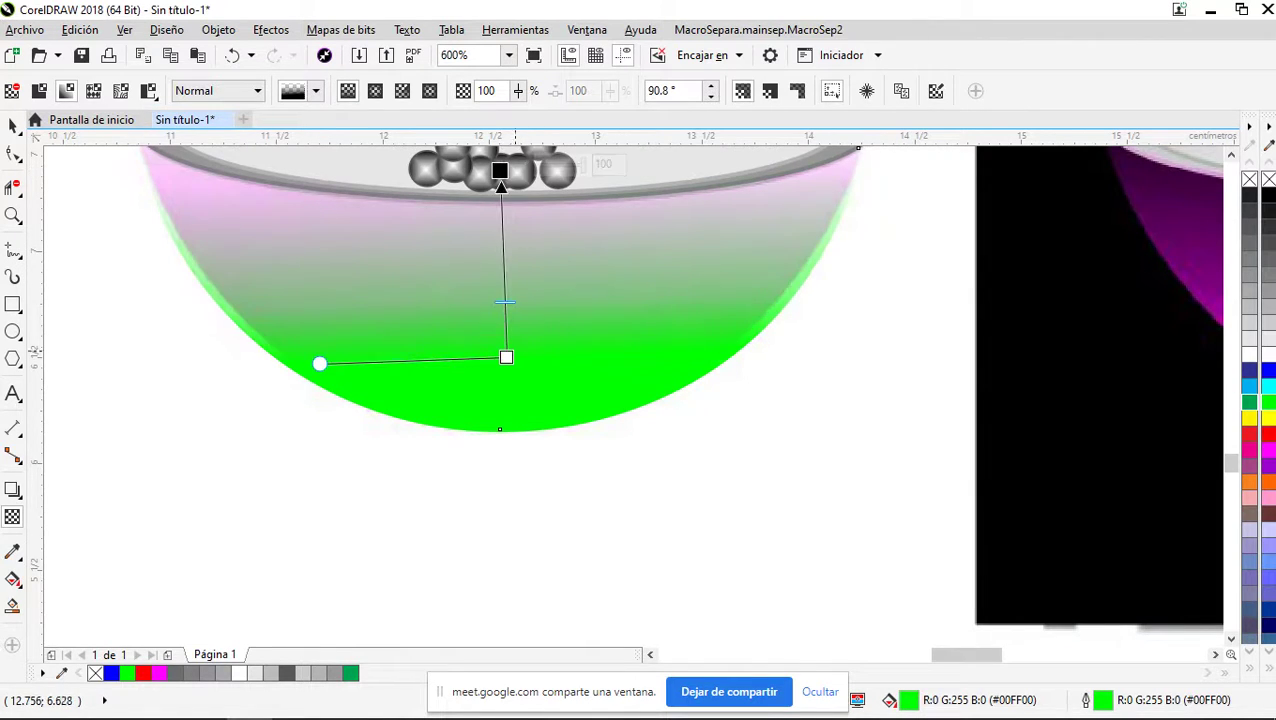
pyautogui.moveTo(501, 358); pyautogui.dragTo(502, 387)
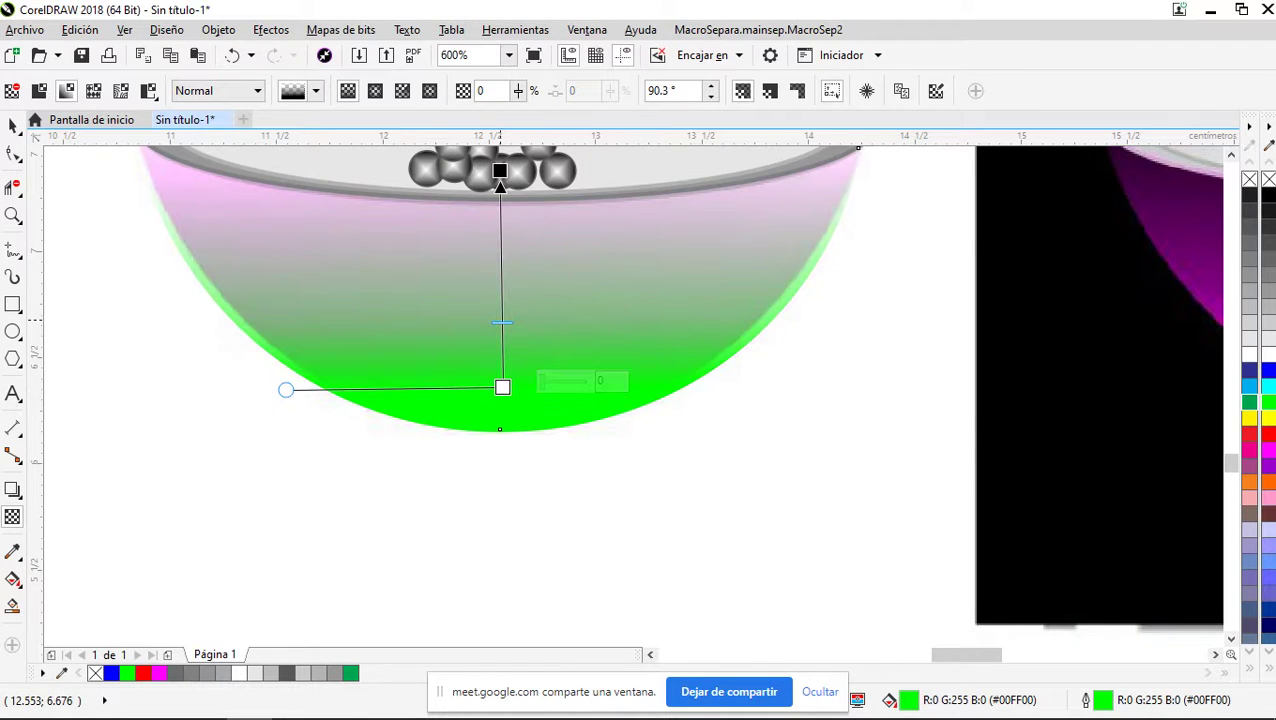
pyautogui.scroll(-2, 500, 348)
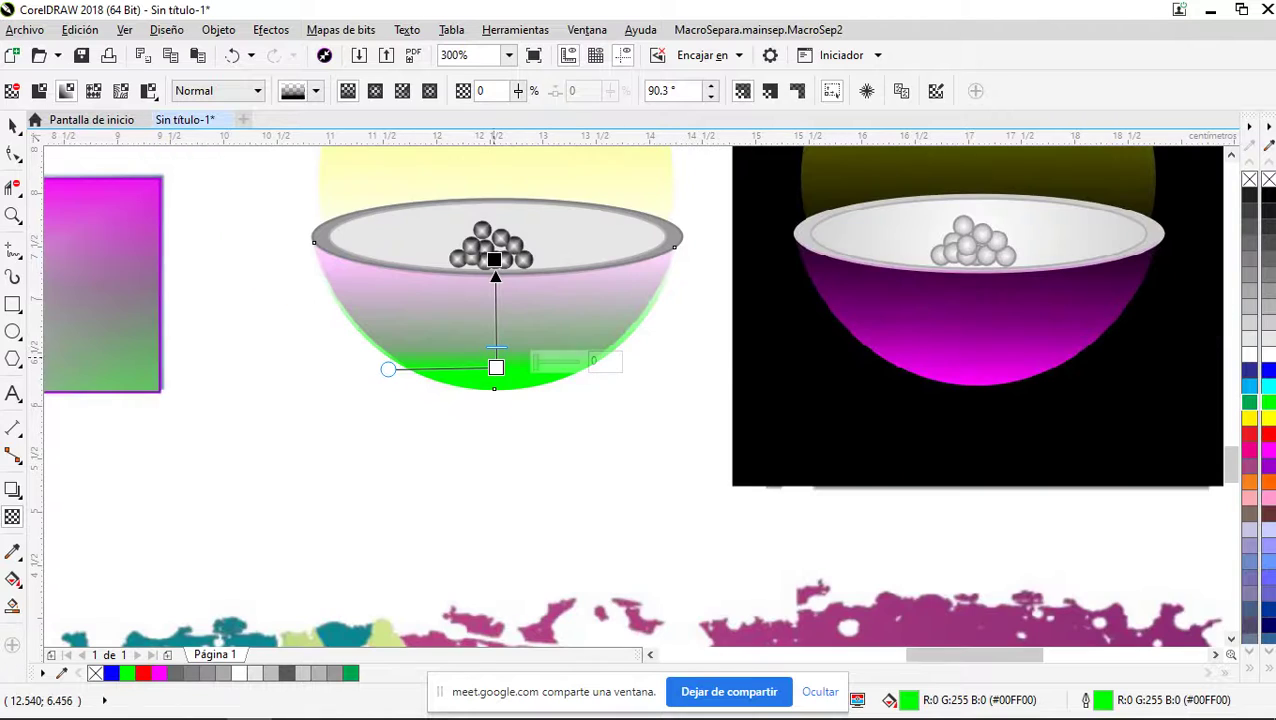
# Move the midpoint of the green bowl's transparency gradient back up toward the rim and deselect the bowl
pyautogui.scroll(2, 496, 348)
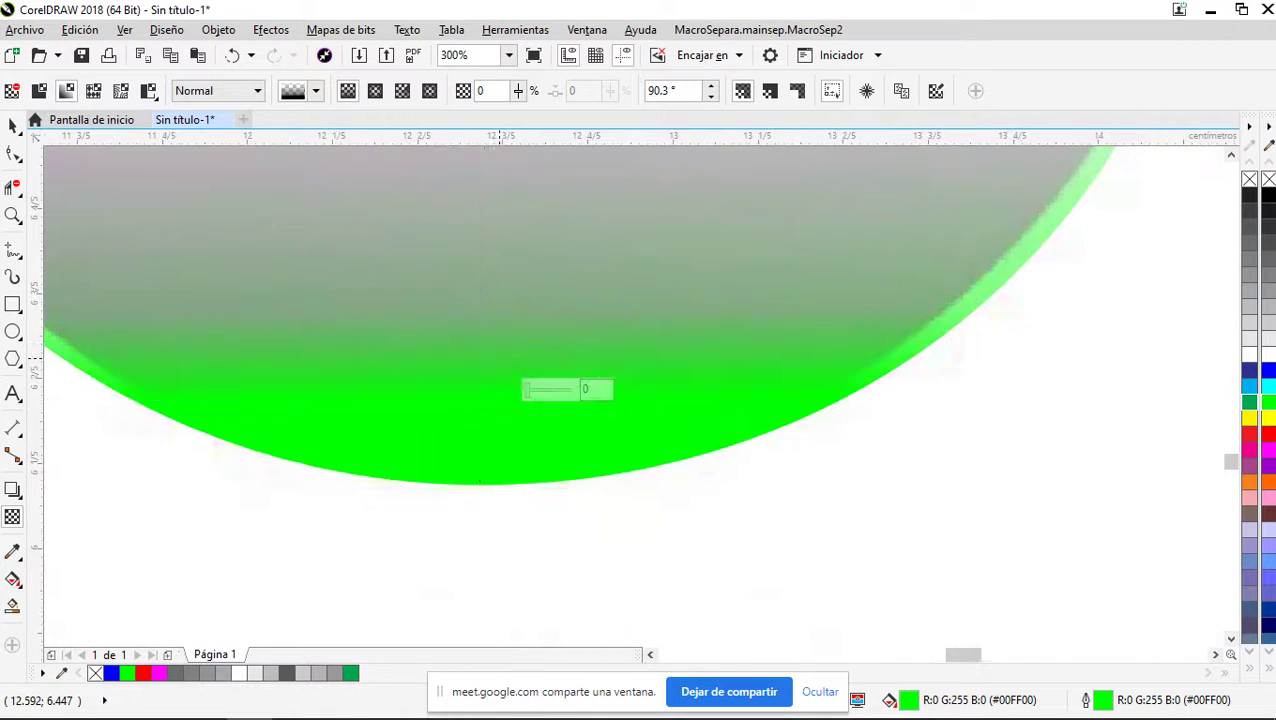
pyautogui.moveTo(486, 313); pyautogui.dragTo(486, 283)
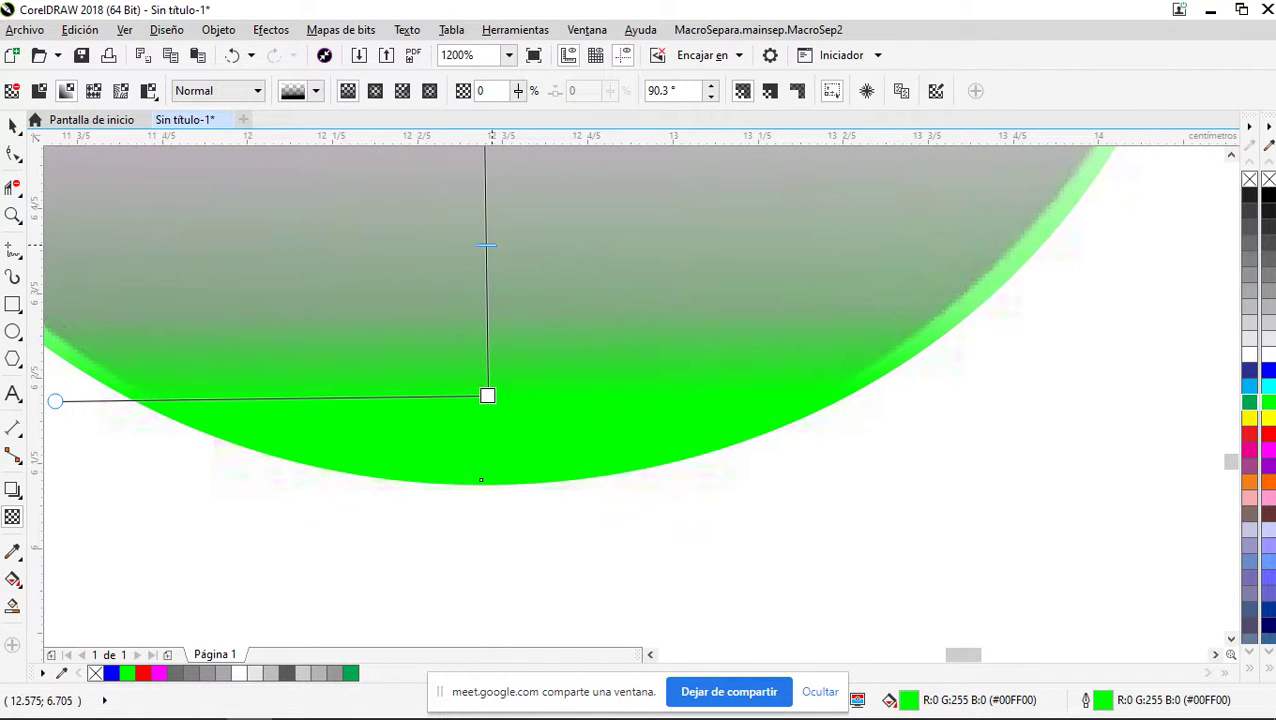
pyautogui.scroll(-2, 486, 245)
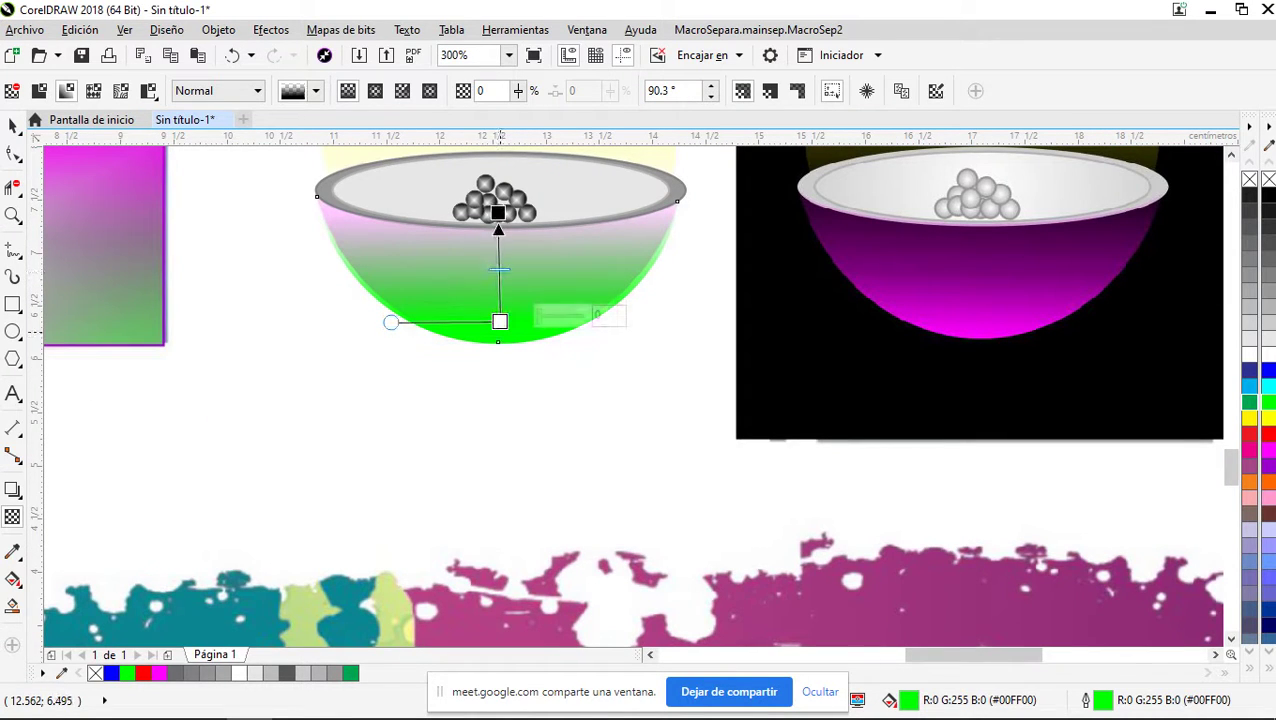
pyautogui.scroll(-1, 456, 352)
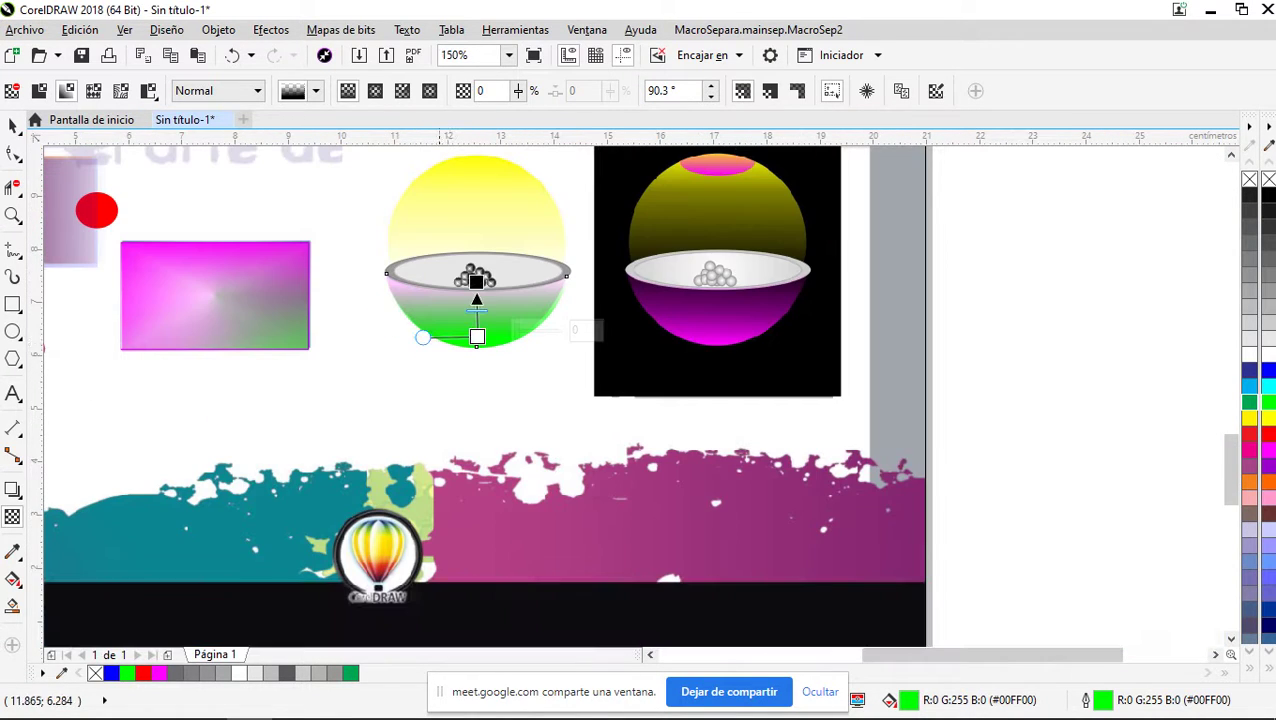
pyautogui.scroll(1, 421, 335)
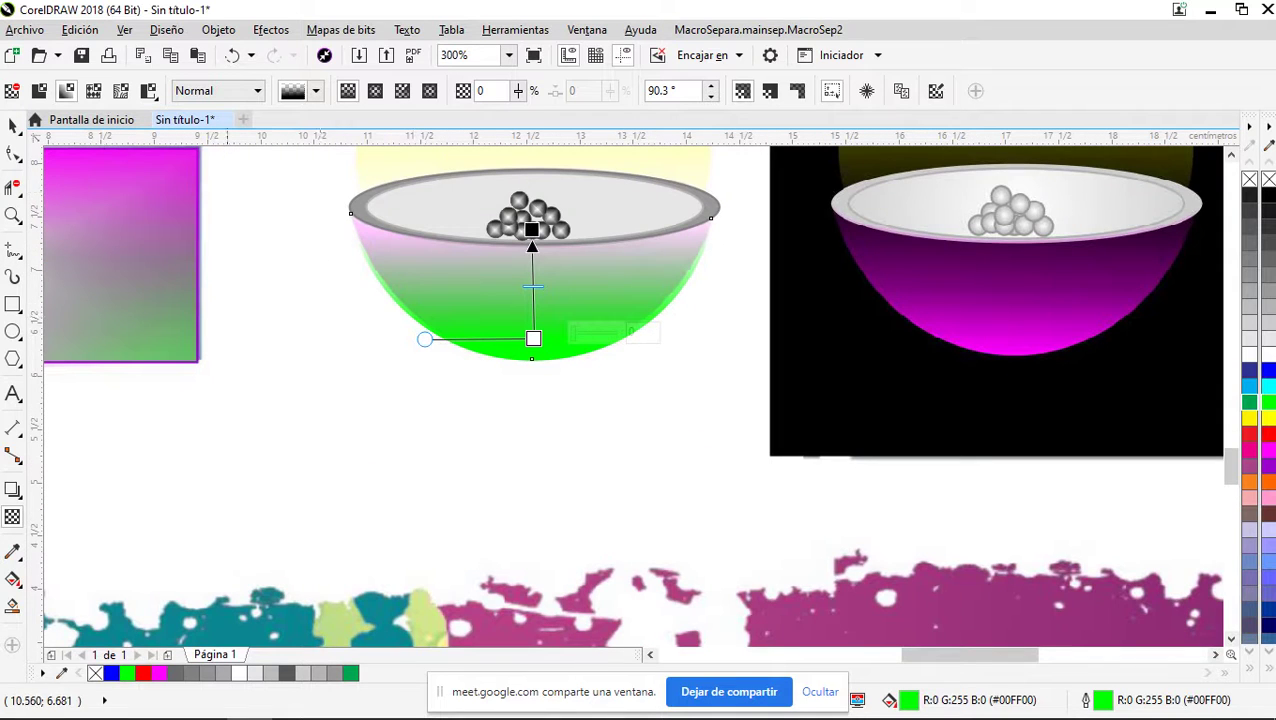
pyautogui.click(12, 126)
pyautogui.click(314, 371)
# Draw a circle about 3.27 cm in diameter over the yellow sphere above the bowl
pyautogui.scroll(-1, 324, 391)
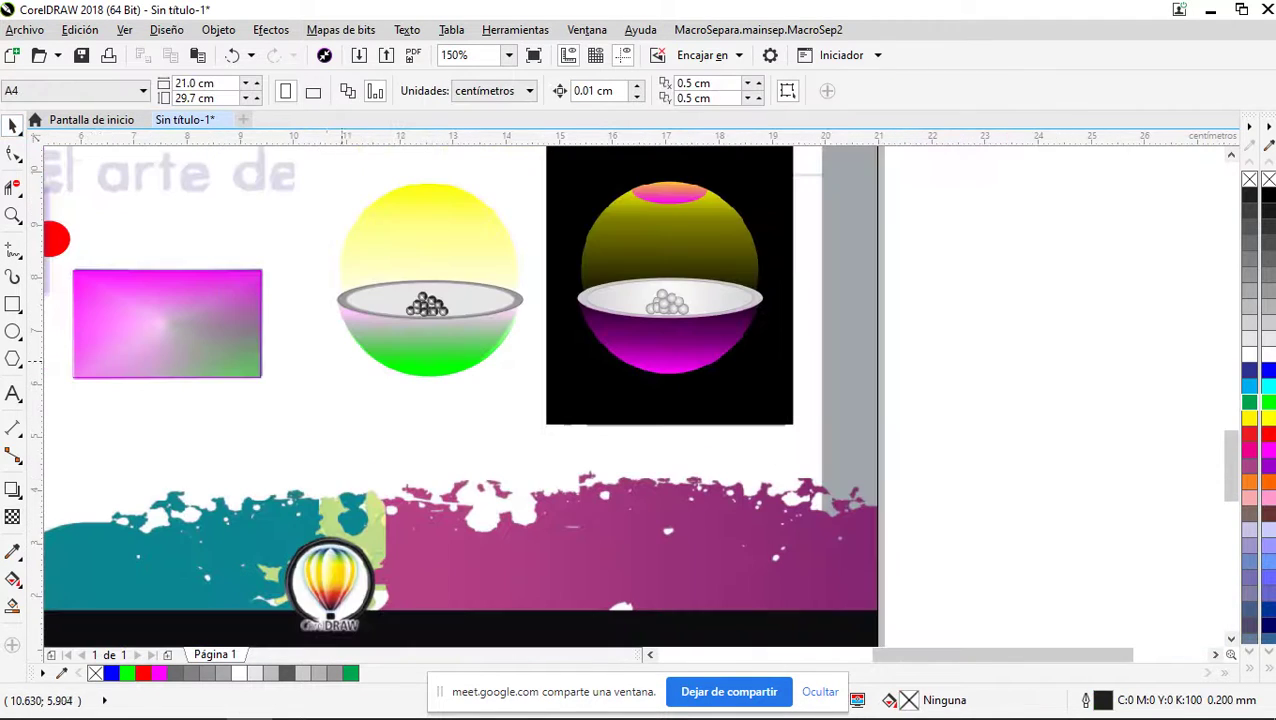
pyautogui.scroll(1, 446, 205)
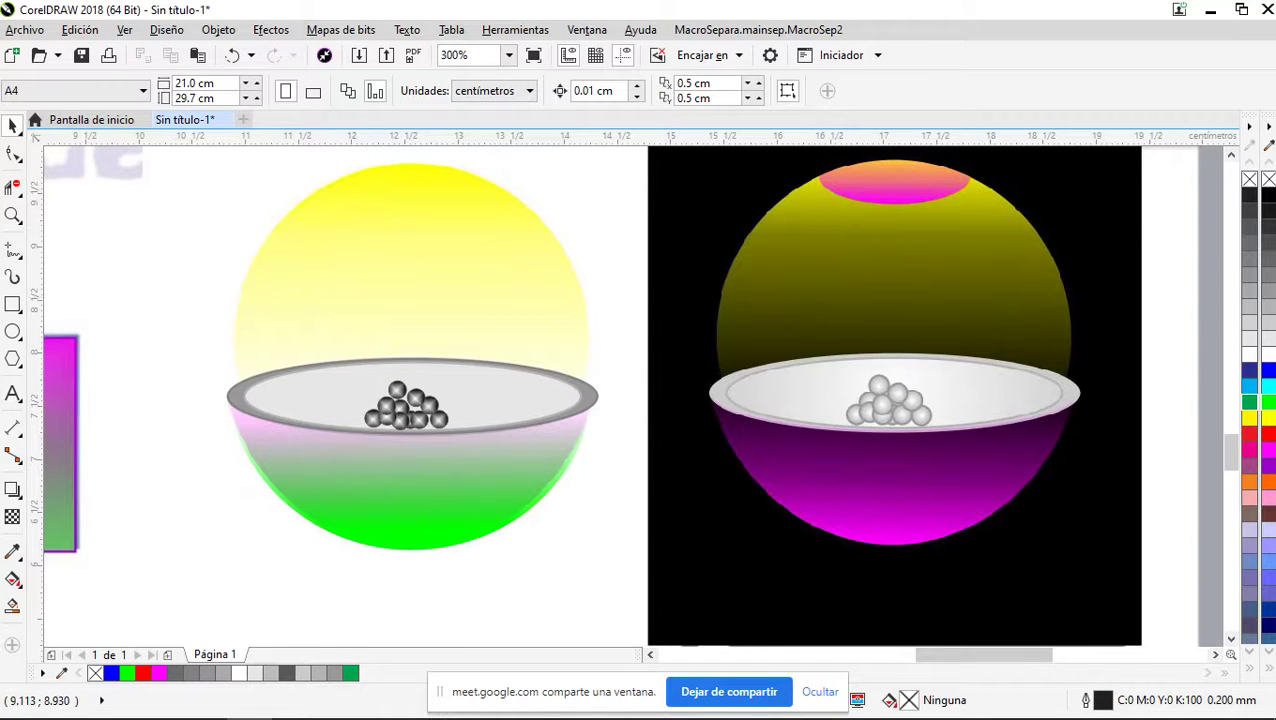
pyautogui.click(13, 331)
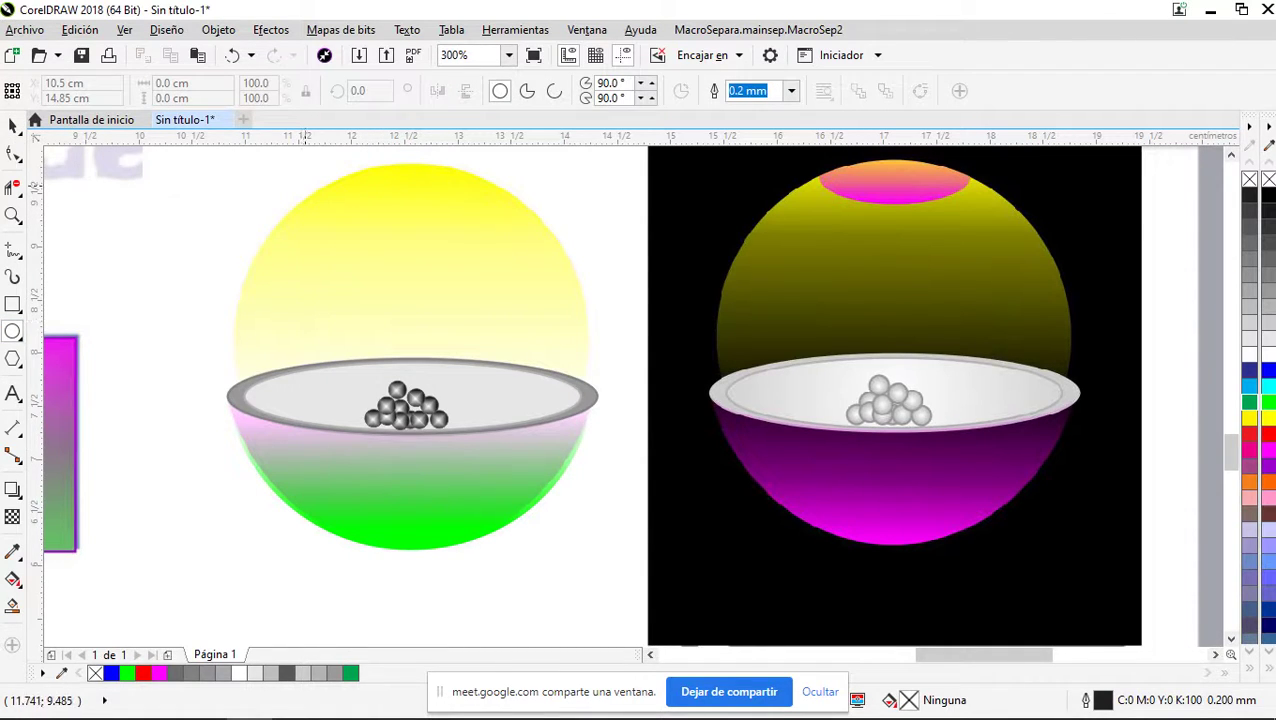
pyautogui.moveTo(233, 170); pyautogui.dragTo(540, 478)
pyautogui.moveTo(548, 370); pyautogui.dragTo(580, 395)
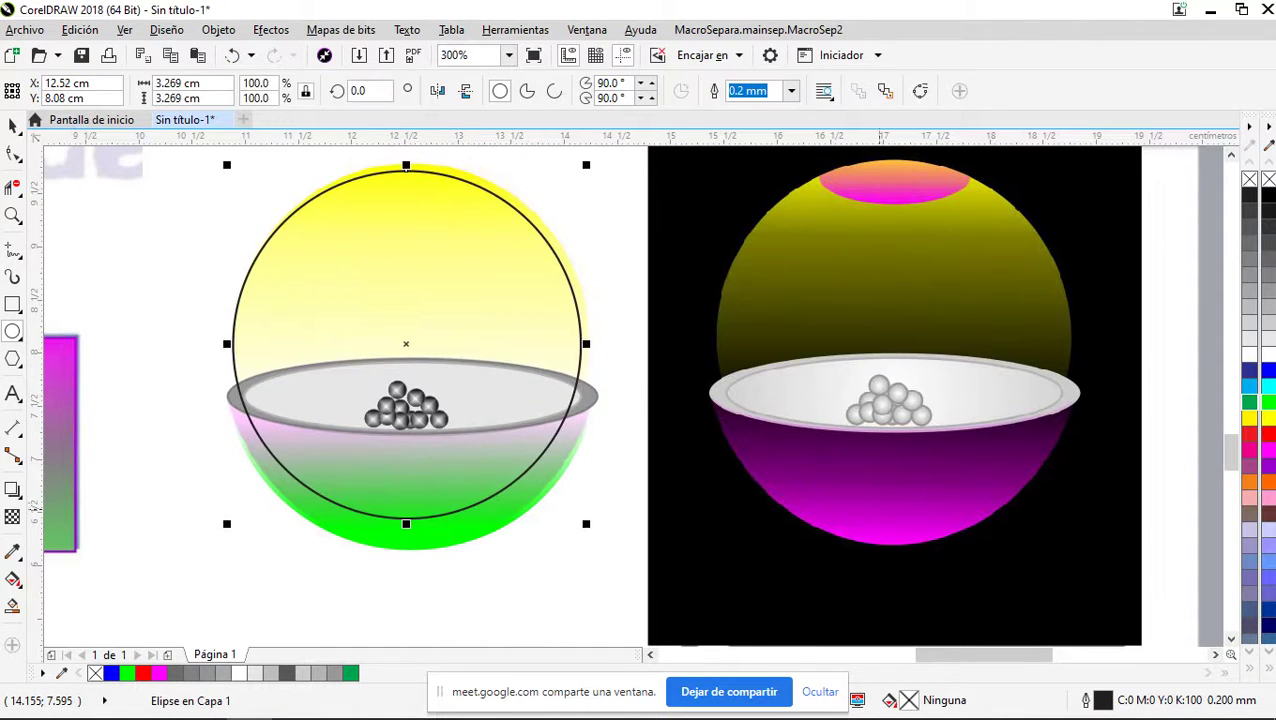
# Nudge the circle up and to the right to fit the yellow sphere, centring it at X 12.57 cm, Y 8.15 cm
pyautogui.press('Up')
pyautogui.press('Up')
pyautogui.press('Up')
pyautogui.press('Up')
pyautogui.press('Right')
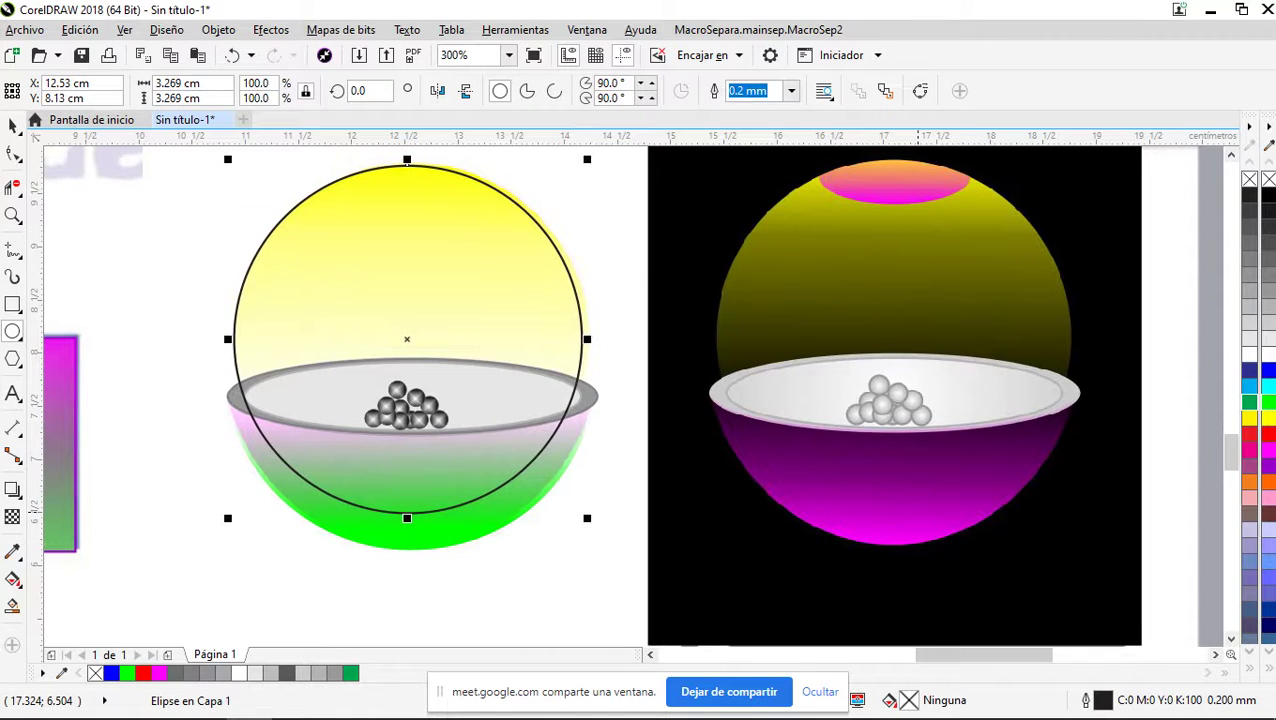
pyautogui.press('Up')
pyautogui.press('Up')
pyautogui.press('Right')
pyautogui.press('Right')
pyautogui.press('Right')
pyautogui.press('Right')
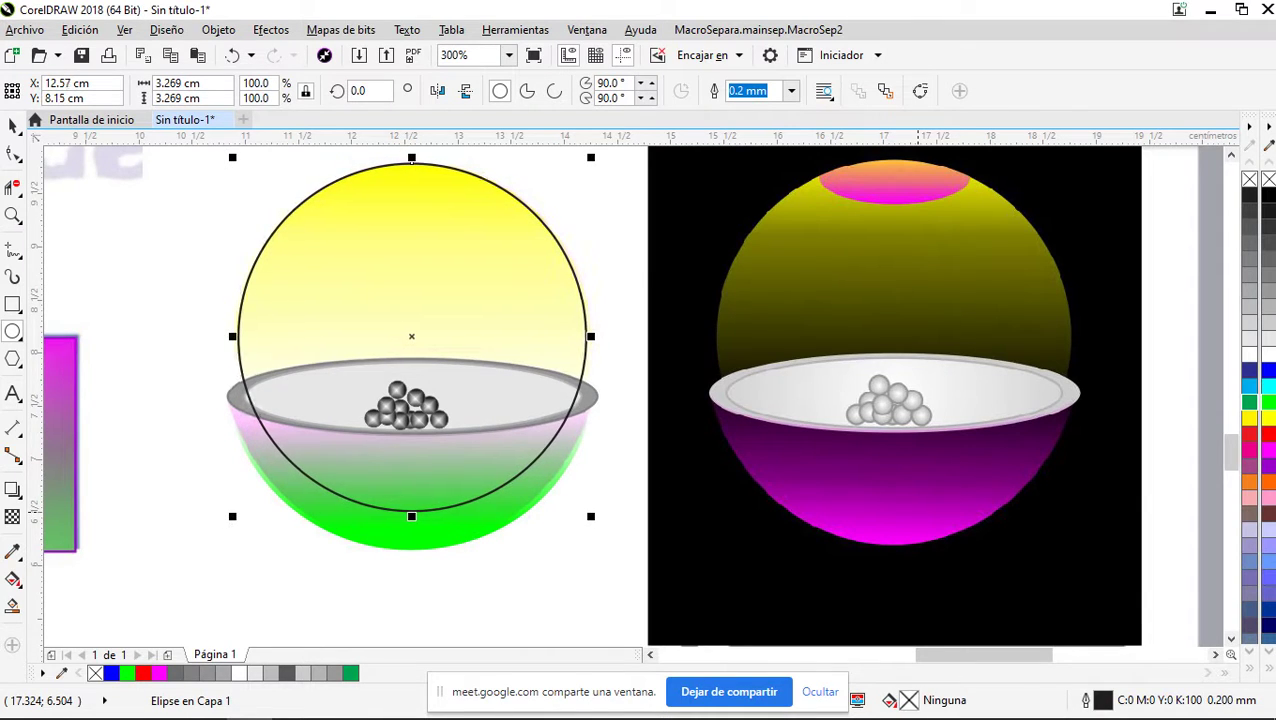
pyautogui.press('Right')
pyautogui.press('Left')
# Give the circle a cyan fill and outline, RGB 0, 255, 255, and deselect it
pyautogui.click(1267, 386)
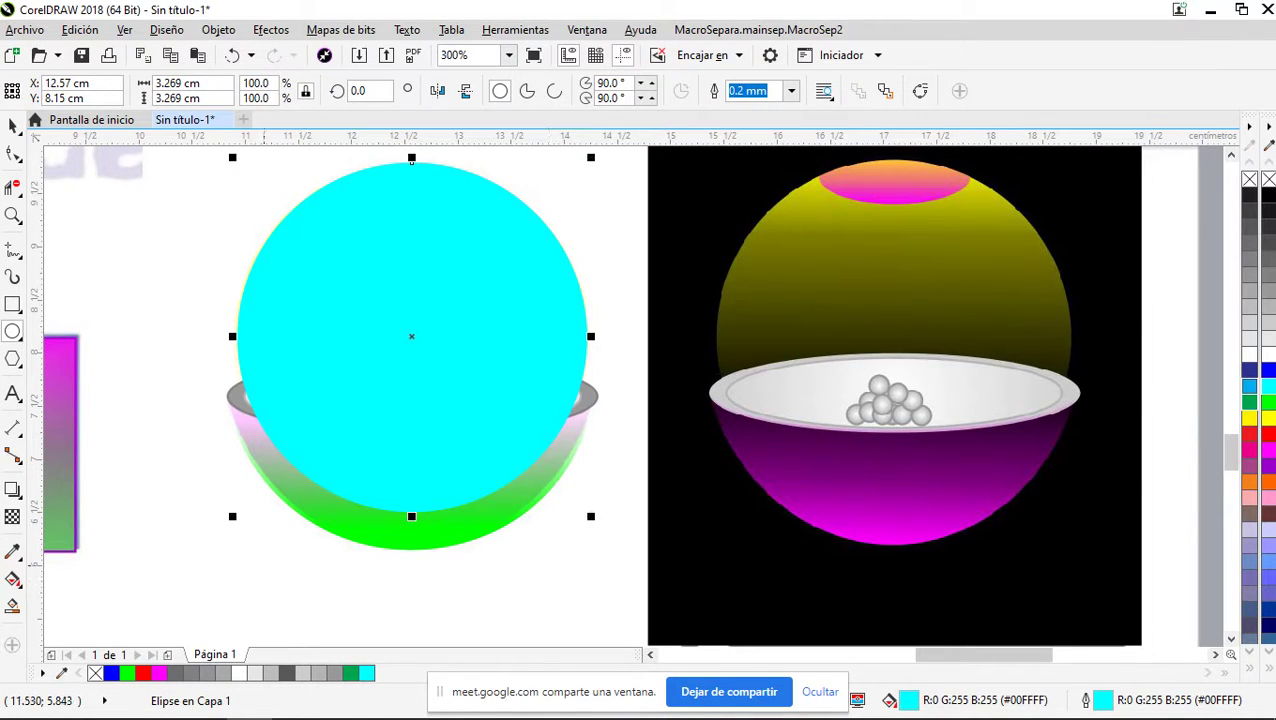
pyautogui.click(12, 126)
pyautogui.click(92, 238)
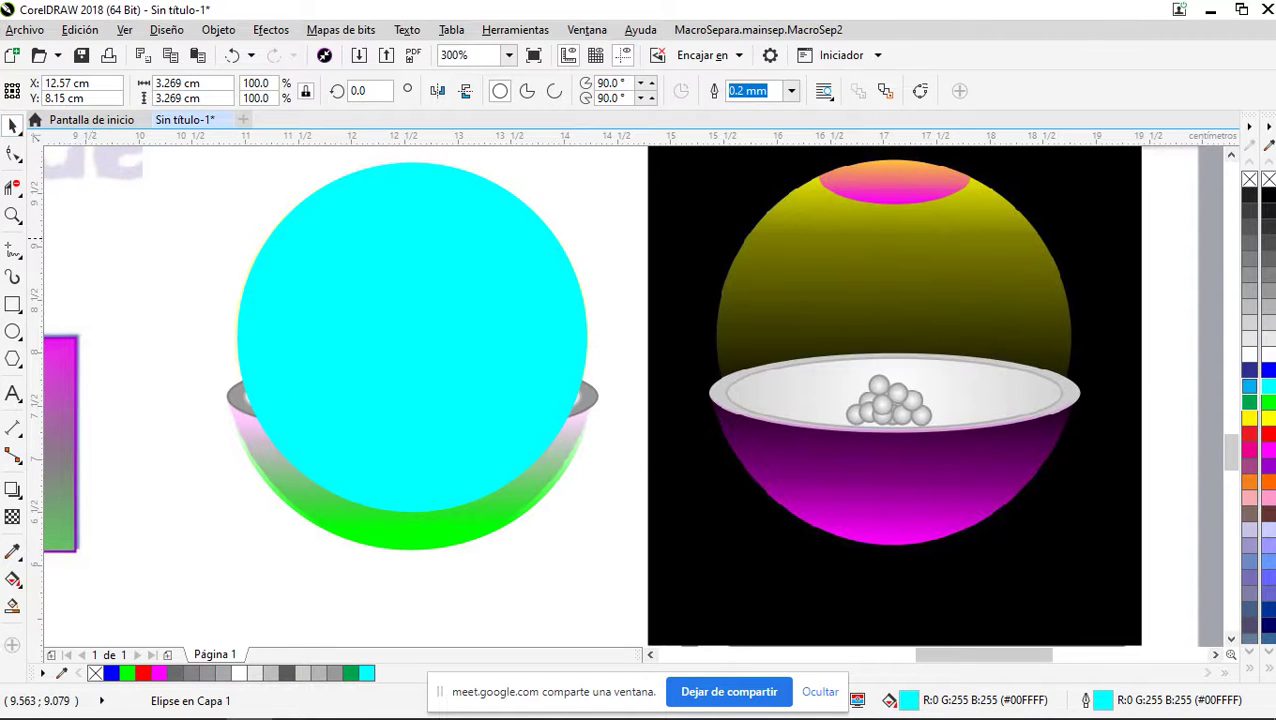
# Group the 14 objects that make up the bowl, its rim and the small balls
pyautogui.moveTo(171, 265)
pyautogui.mouseDown()
pyautogui.moveTo(350, 421)
pyautogui.moveTo(638, 583)
pyautogui.moveTo(625, 601)
pyautogui.mouseUp()
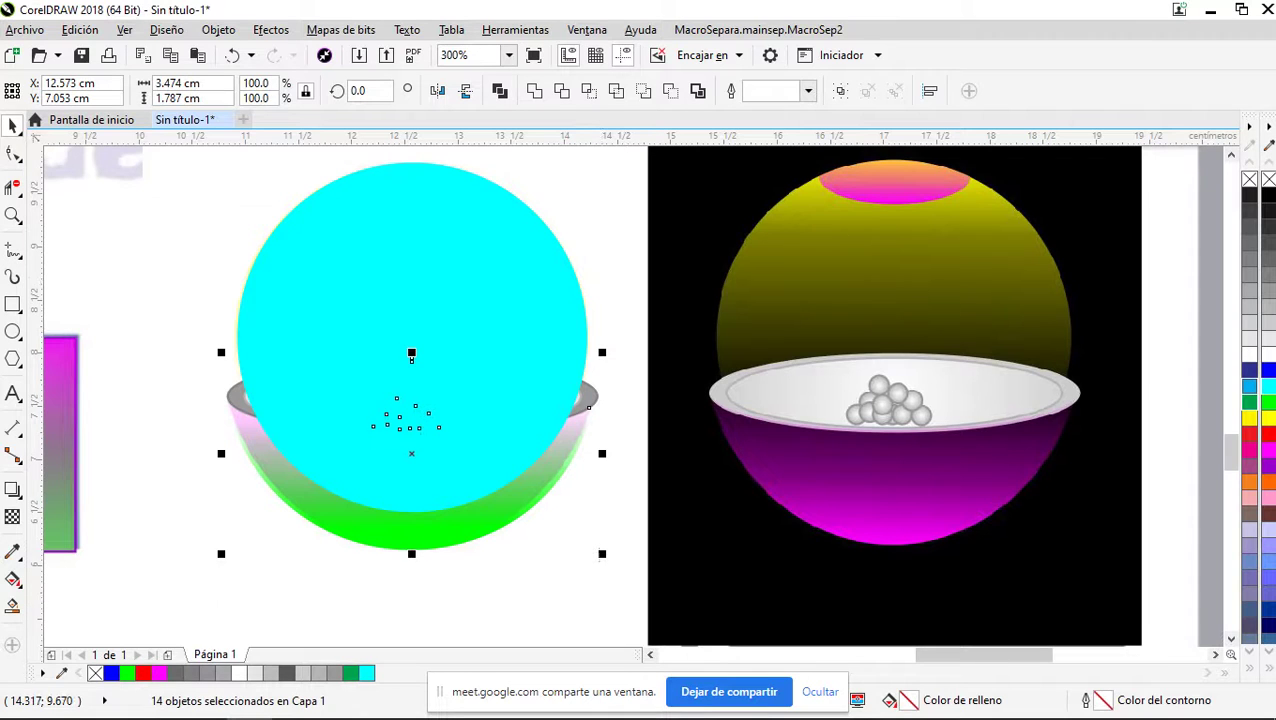
pyautogui.click(839, 91)
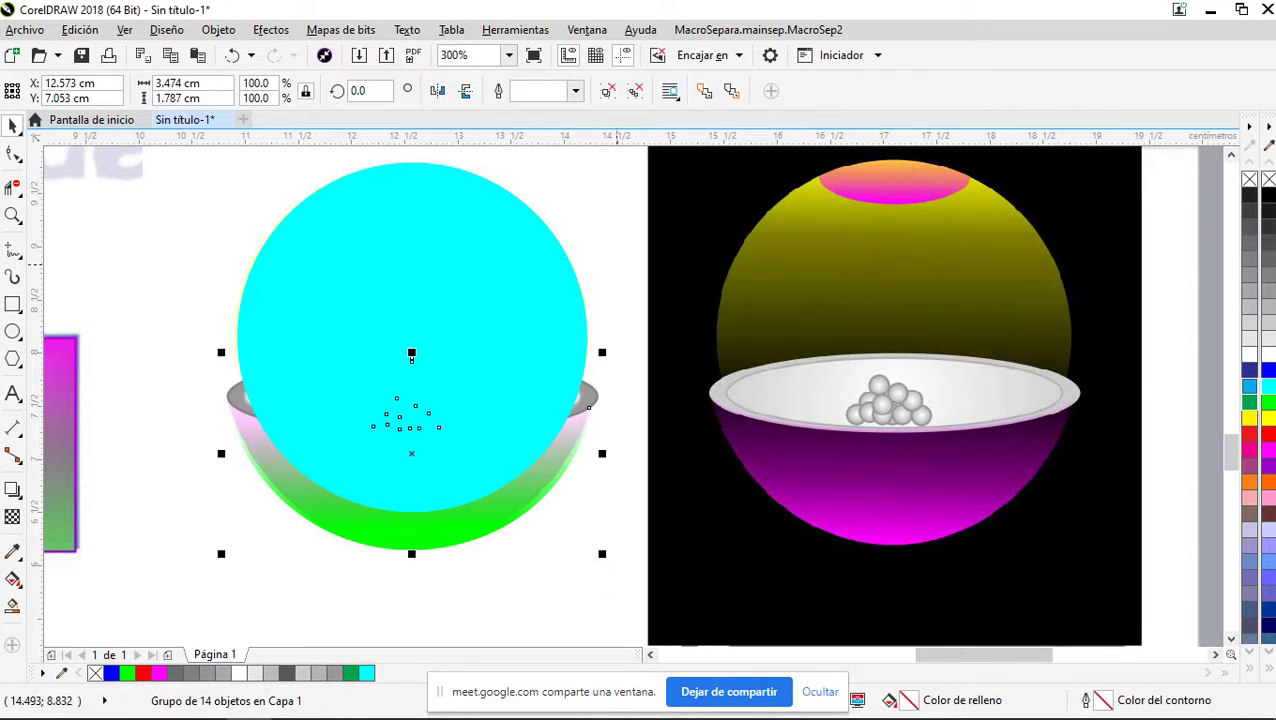
pyautogui.click(619, 262)
# Send the cyan circle one level back, behind the bowl group, and deselect it
pyautogui.click(565, 288)
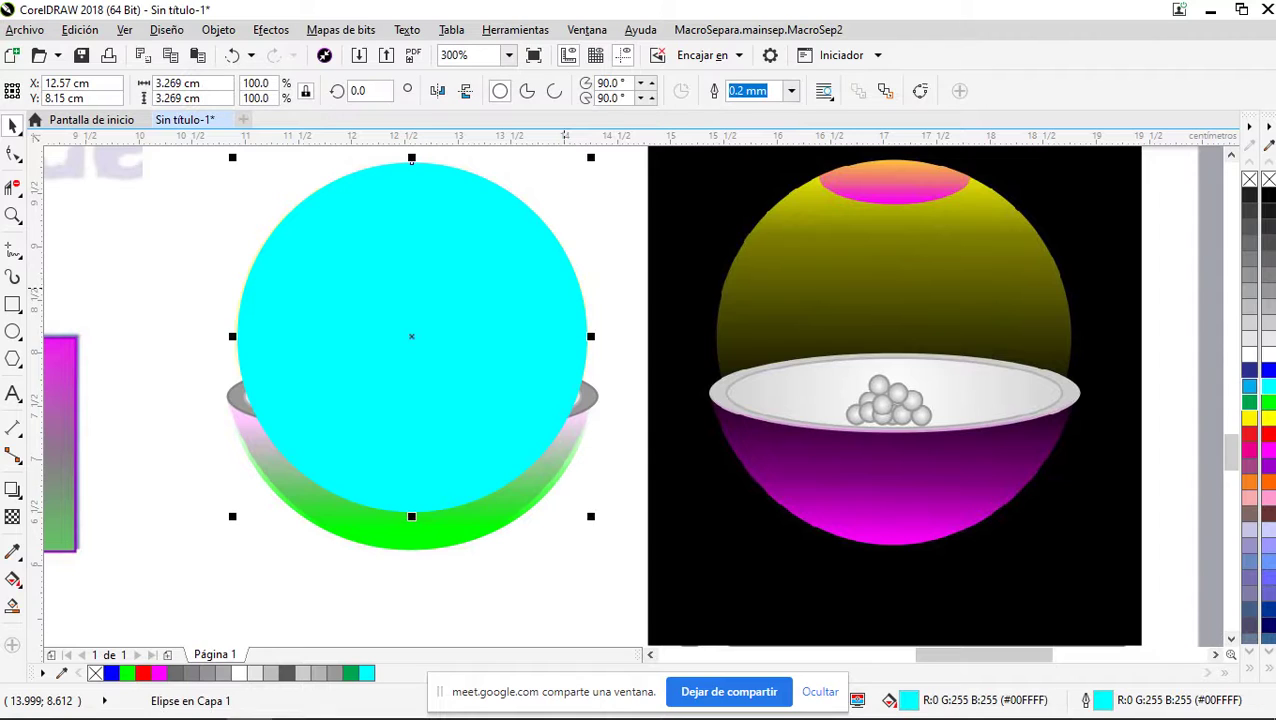
pyautogui.hotkey('ctrl', 'pagedown')
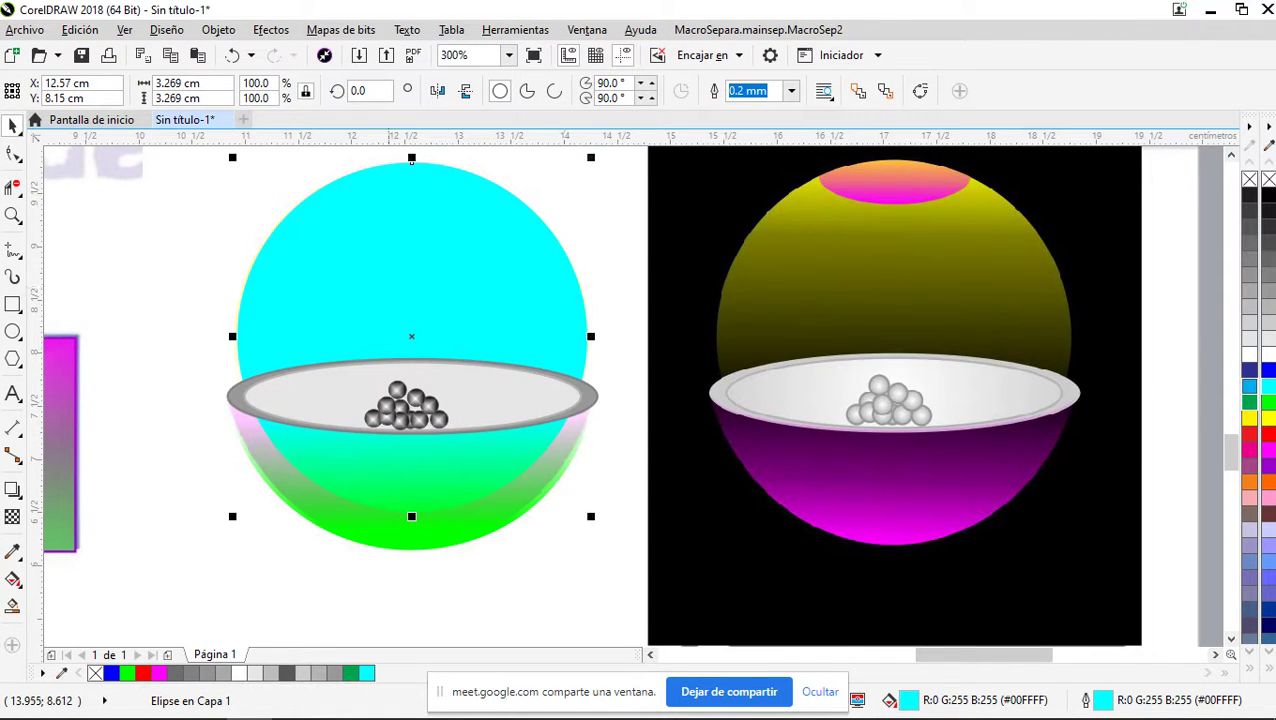
pyautogui.click(171, 306)
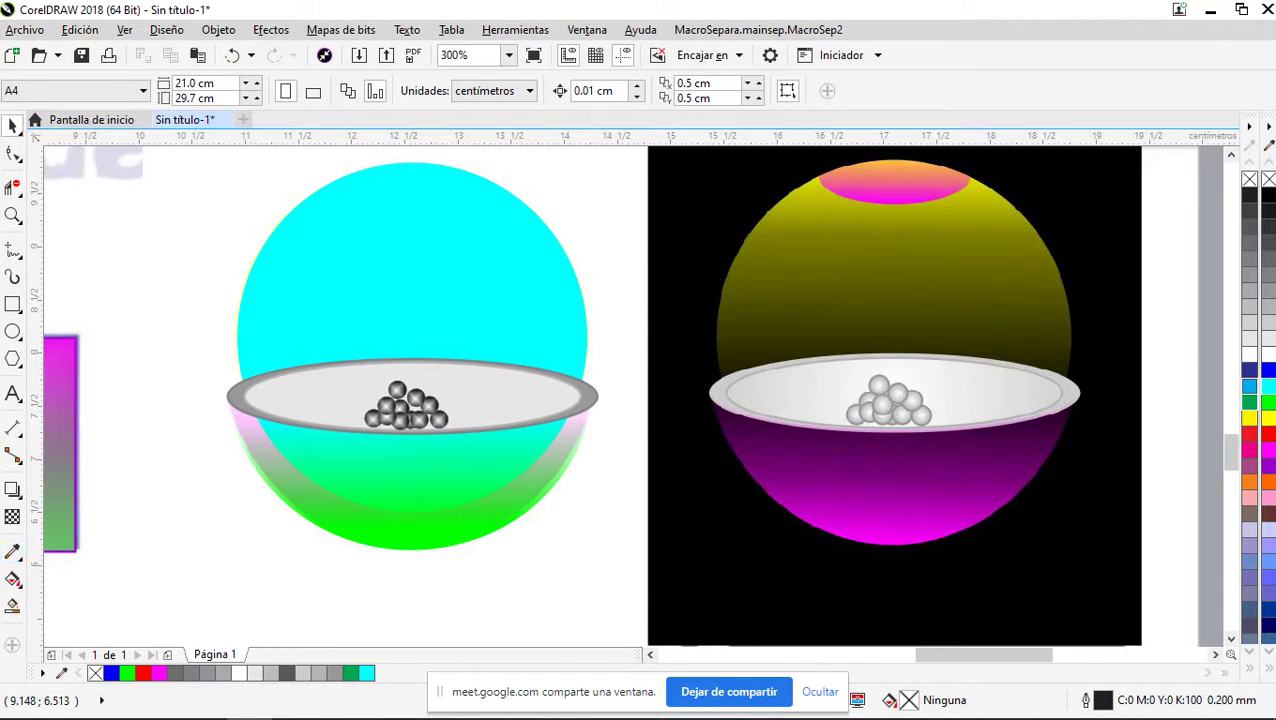
# Apply a vertical linear transparency to the cyan circle, from 0 near its top to 100 at the bowl, with the midpoint shifted upwards
pyautogui.click(12, 516)
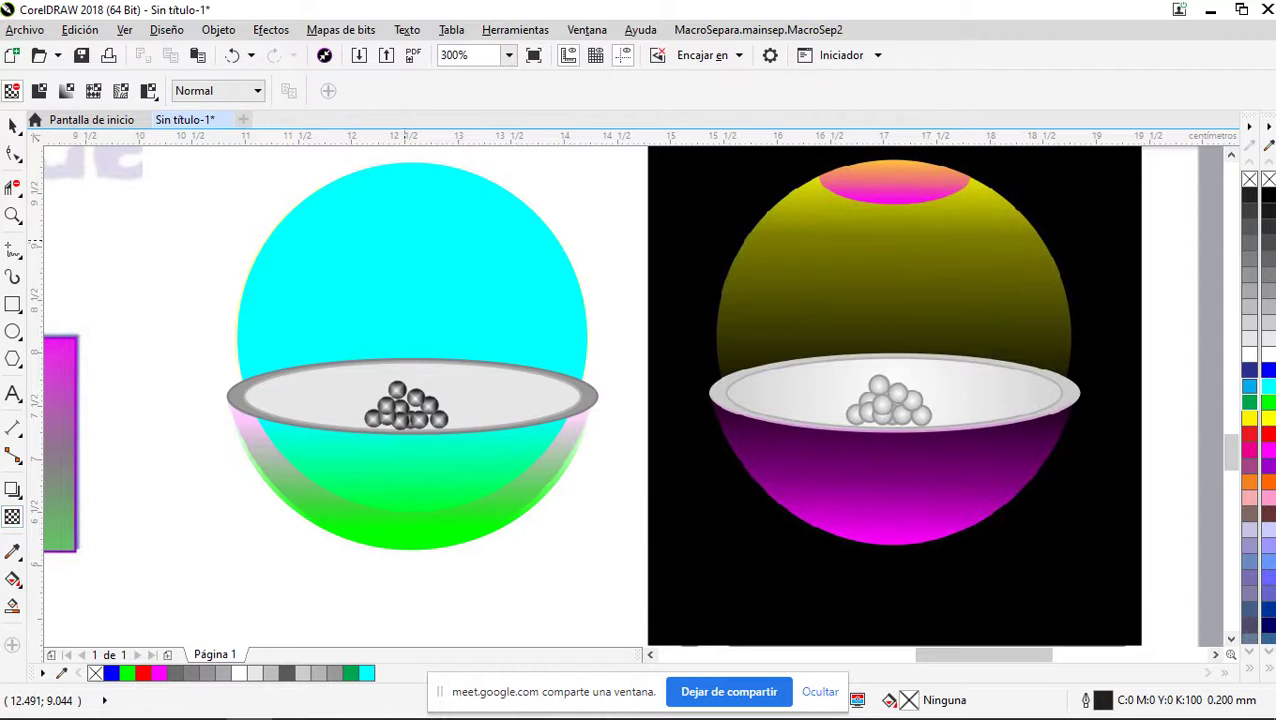
pyautogui.click(409, 262)
pyautogui.moveTo(411, 256); pyautogui.dragTo(413, 386)
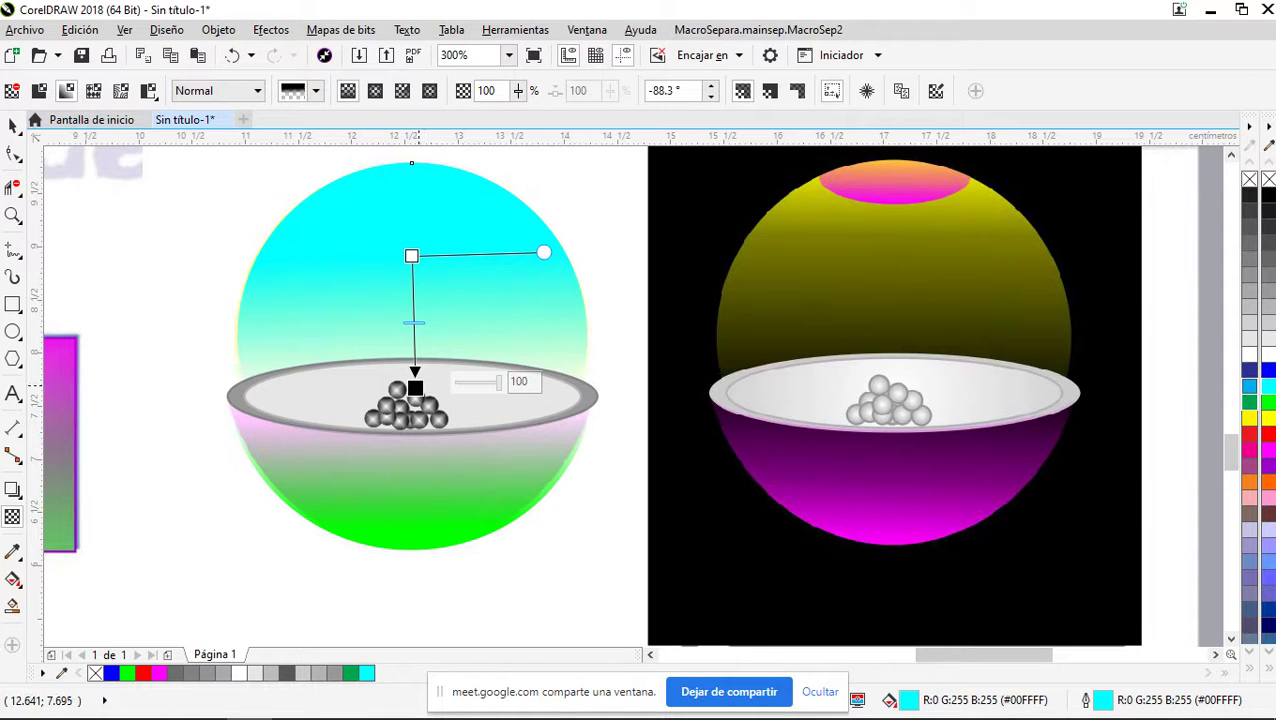
pyautogui.moveTo(415, 389); pyautogui.dragTo(412, 395)
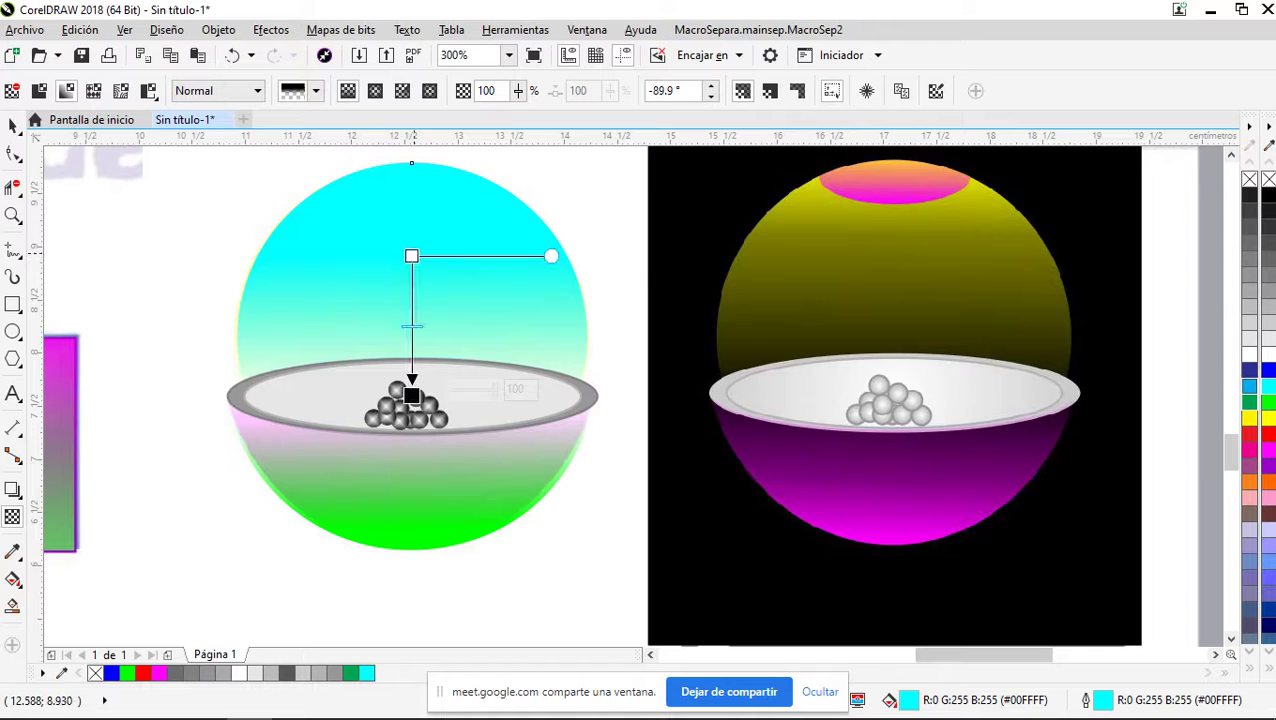
pyautogui.moveTo(412, 256); pyautogui.dragTo(414, 219)
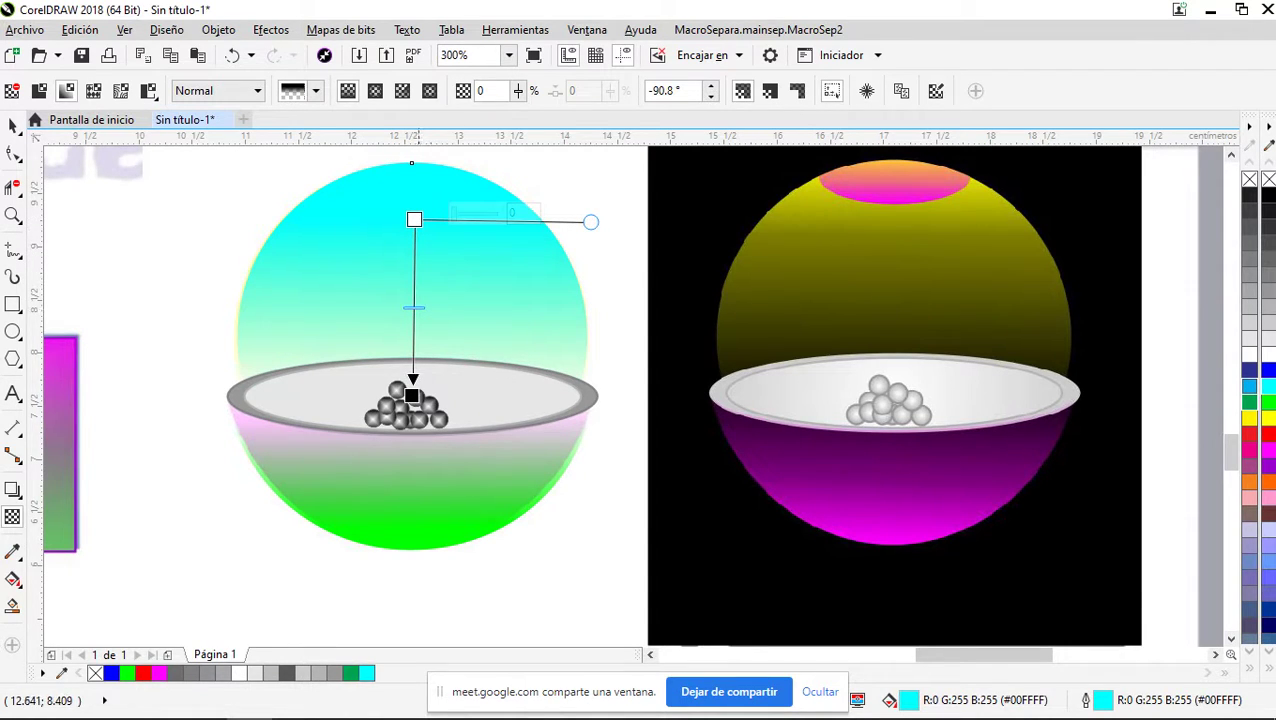
pyautogui.moveTo(413, 307); pyautogui.dragTo(413, 275)
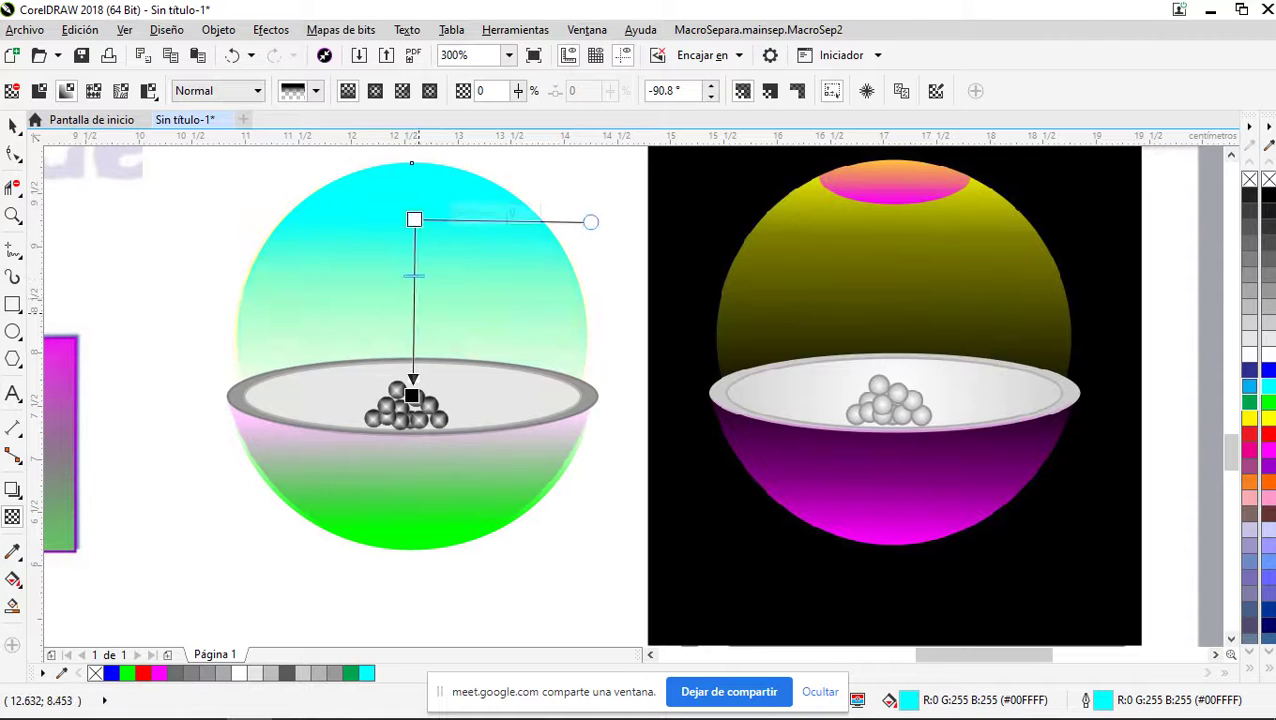
pyautogui.scroll(-2, 419, 329)
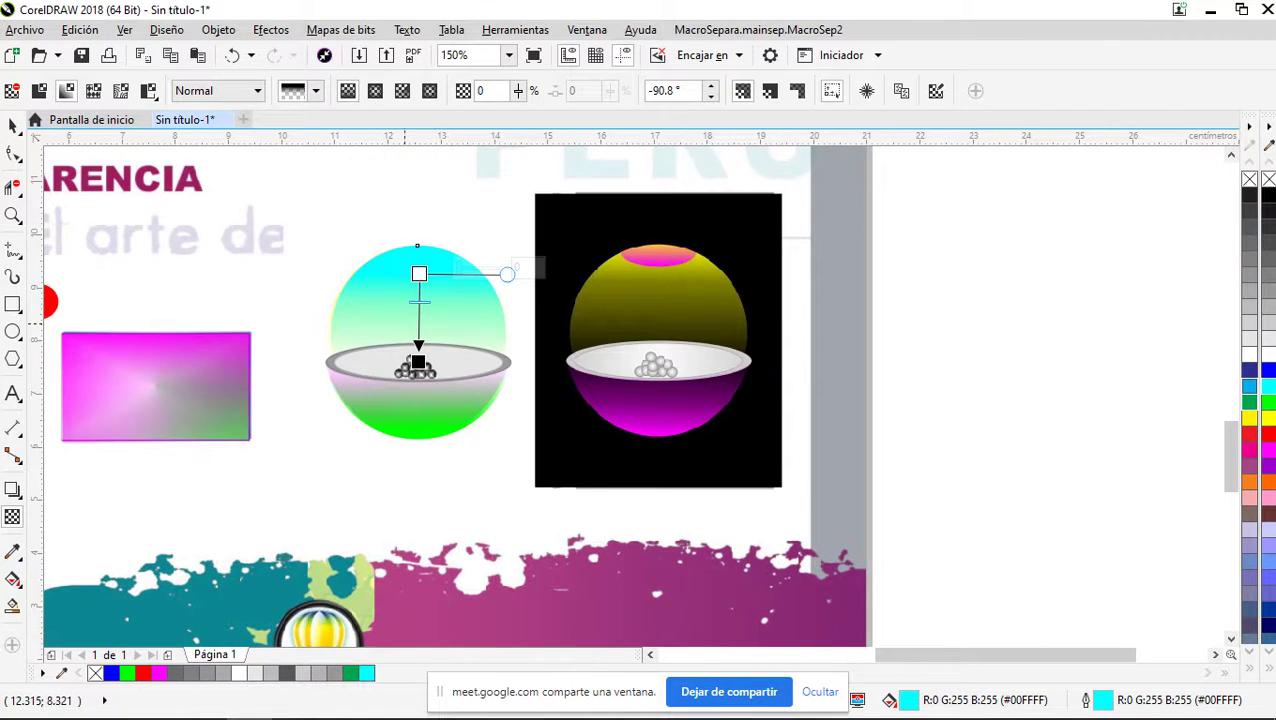
pyautogui.scroll(2, 403, 322)
pyautogui.scroll(-2, 403, 322)
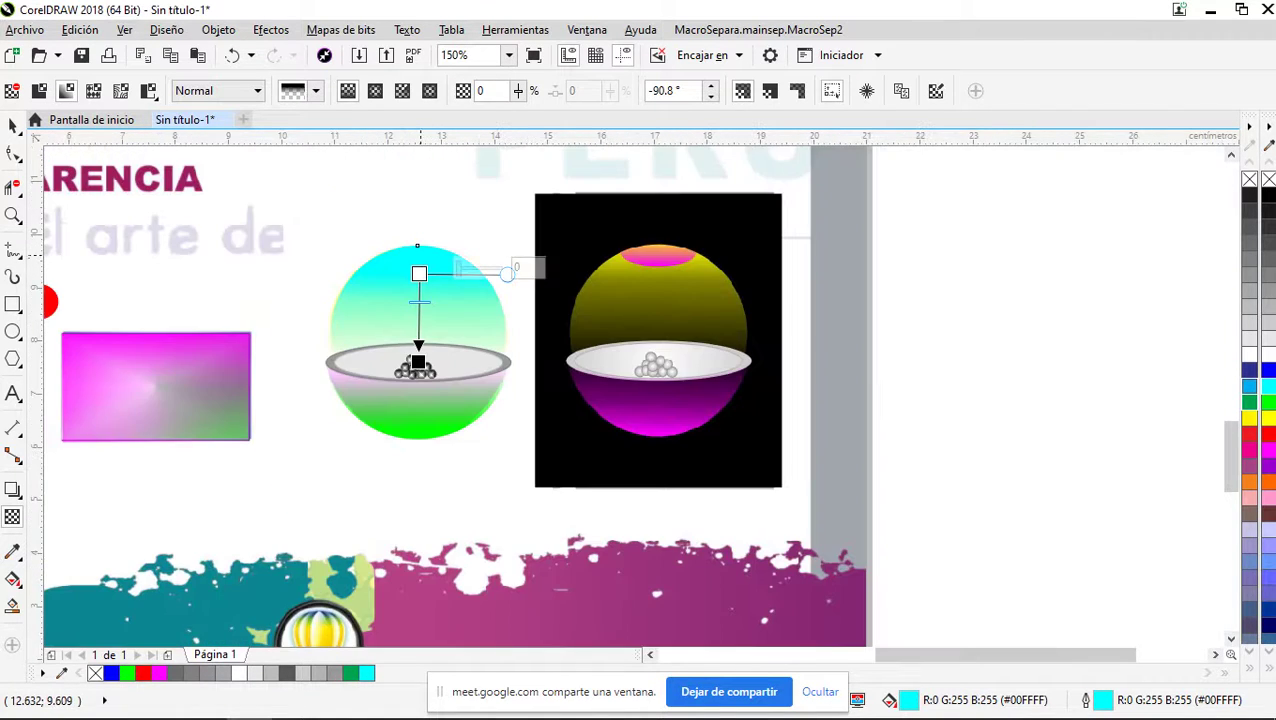
pyautogui.click(12, 126)
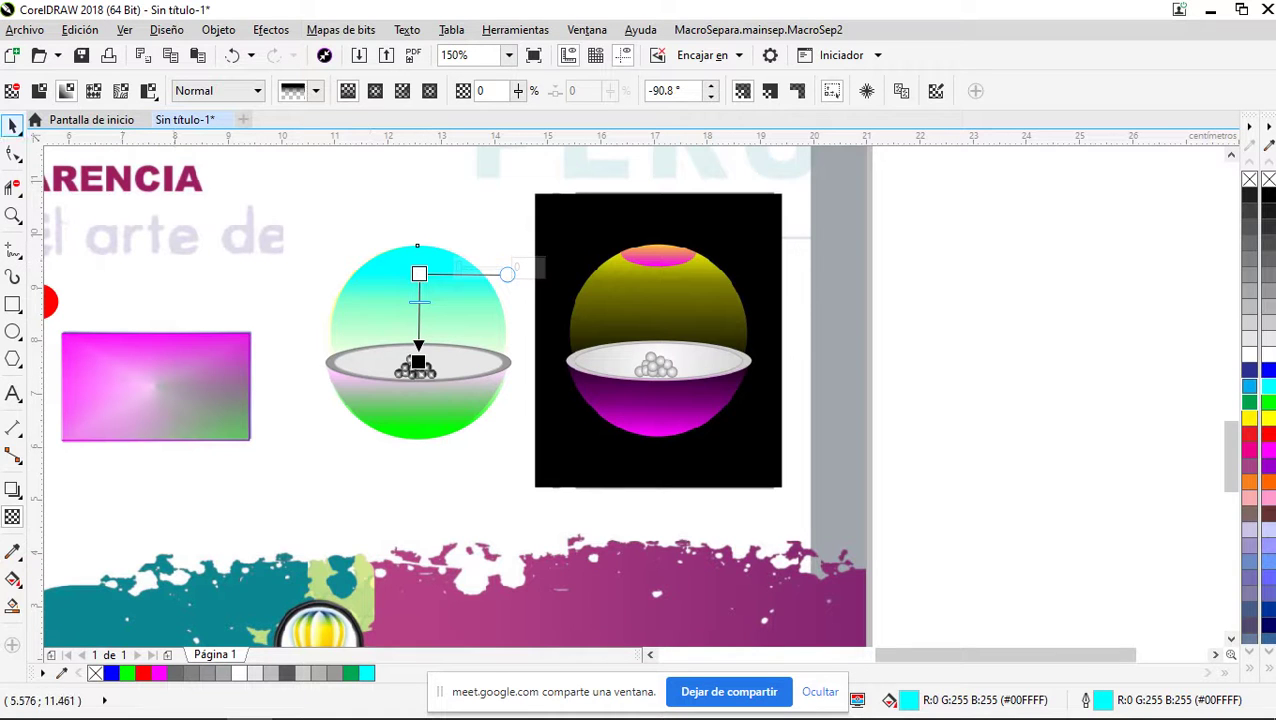
pyautogui.click(304, 424)
# Place a copy of the cyan sphere and bowl group beside the page, centred at X 24.027 cm, Y 7.99 cm
pyautogui.moveTo(322, 212); pyautogui.dragTo(522, 466)
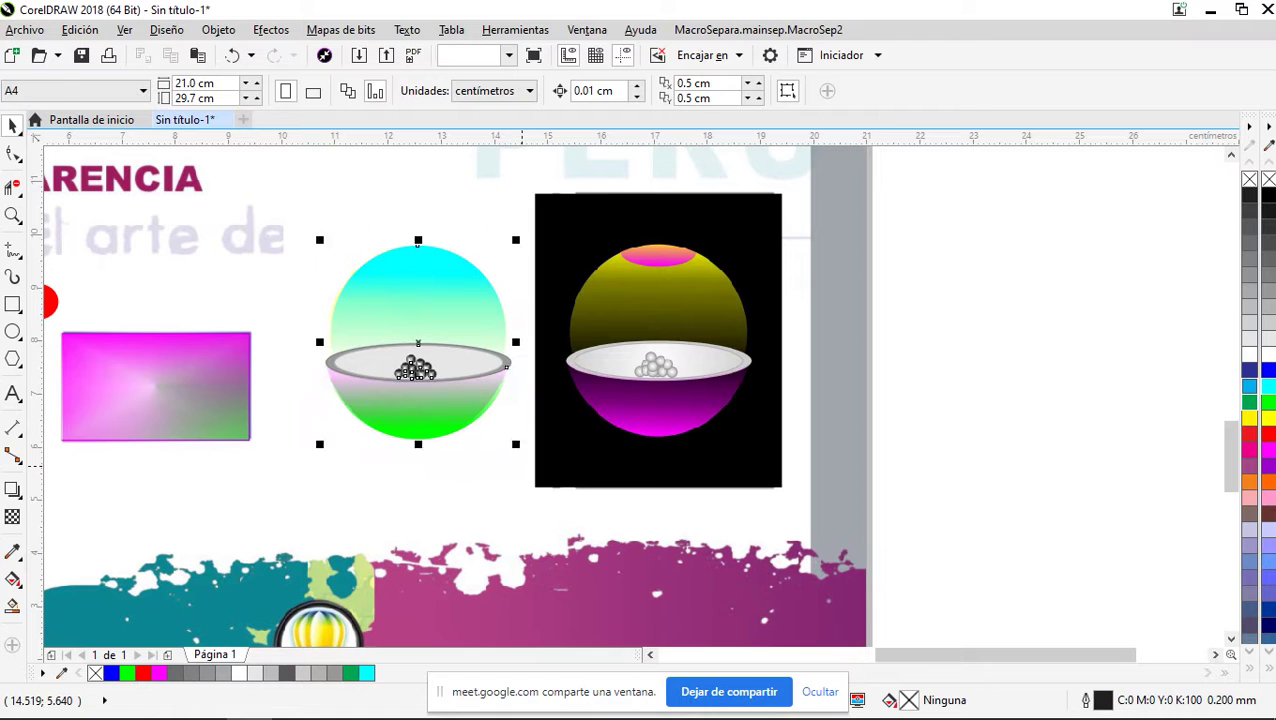
pyautogui.moveTo(416, 345); pyautogui.dragTo(1025, 345)
pyautogui.scroll(-1, 662, 380)
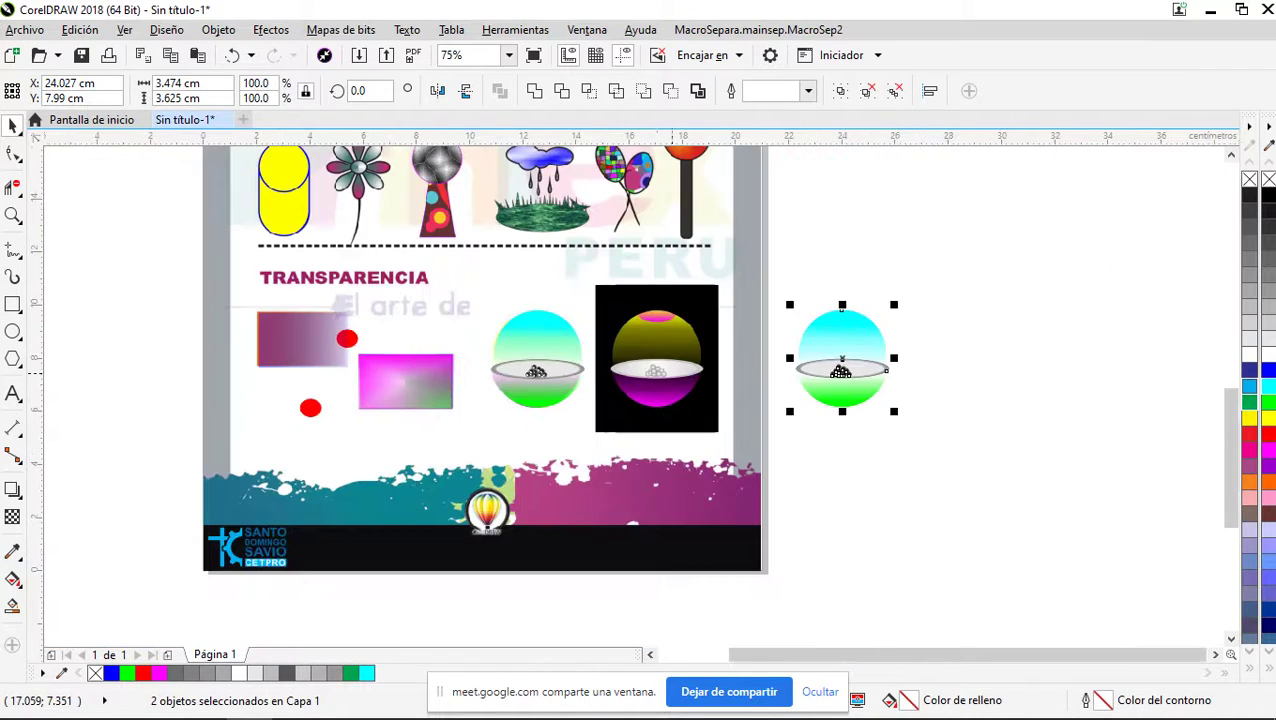
pyautogui.scroll(2, 907, 355)
pyautogui.scroll(-1, 956, 378)
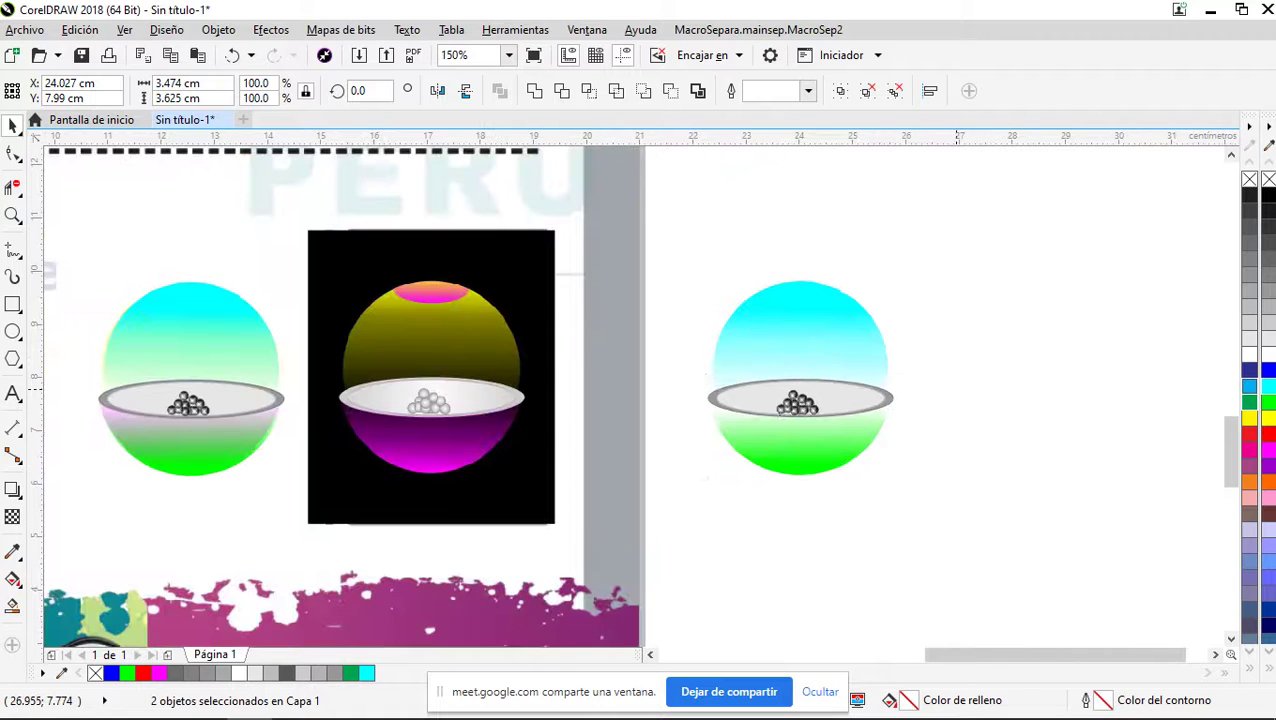
pyautogui.scroll(1, 940, 375)
pyautogui.scroll(1, 934, 372)
pyautogui.scroll(-1, 932, 371)
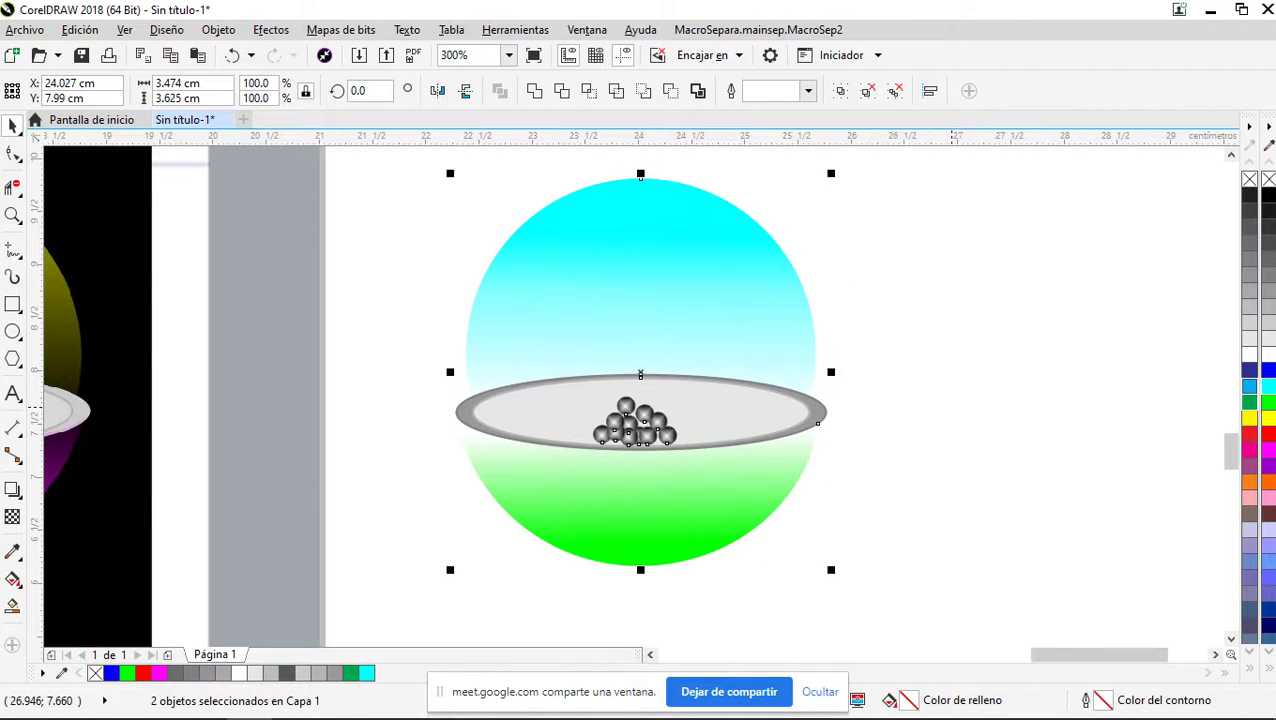
pyautogui.click(961, 380)
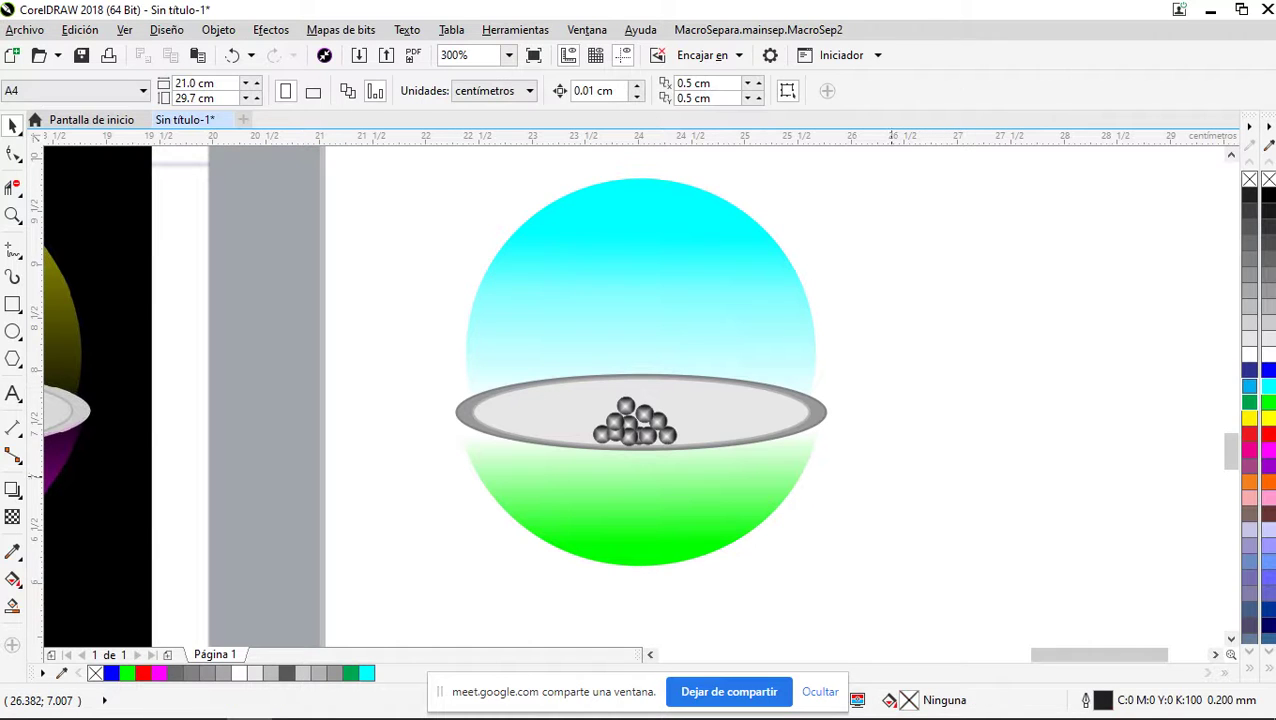
# Compare the copied sphere and bowl with the original and with the black-background reference illustration
pyautogui.scroll(-1, 784, 470)
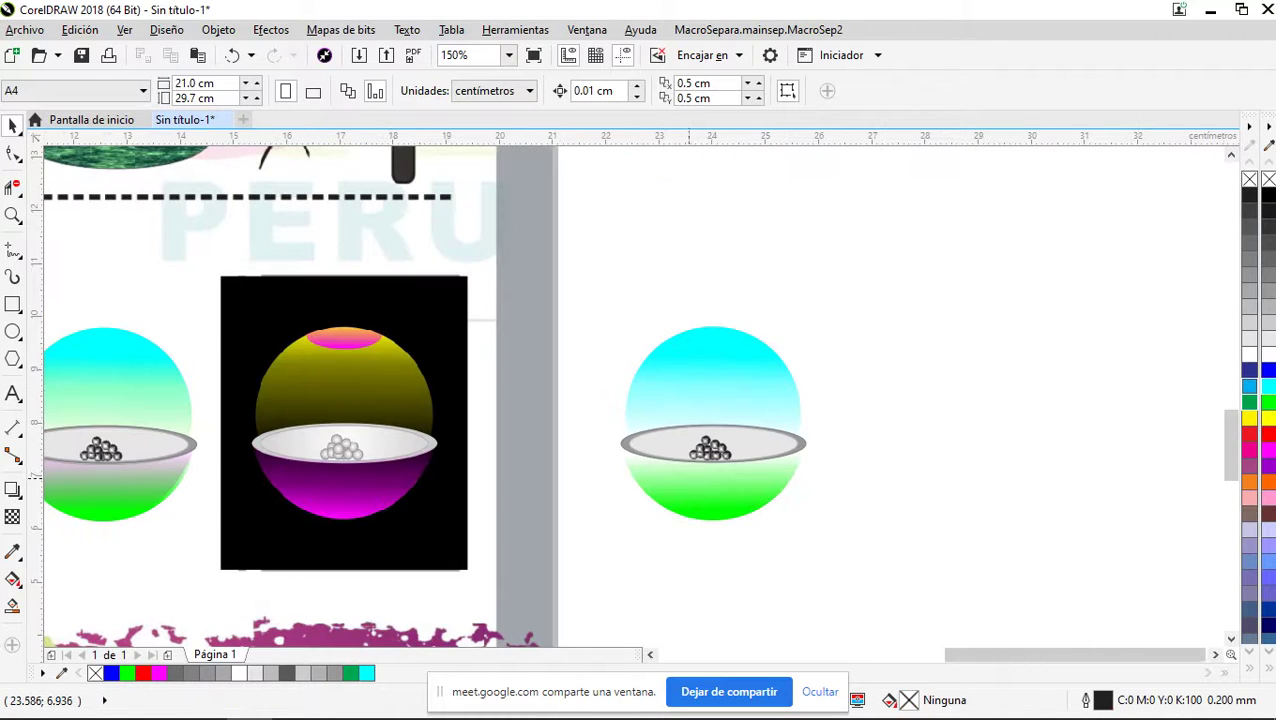
pyautogui.scroll(1, 751, 430)
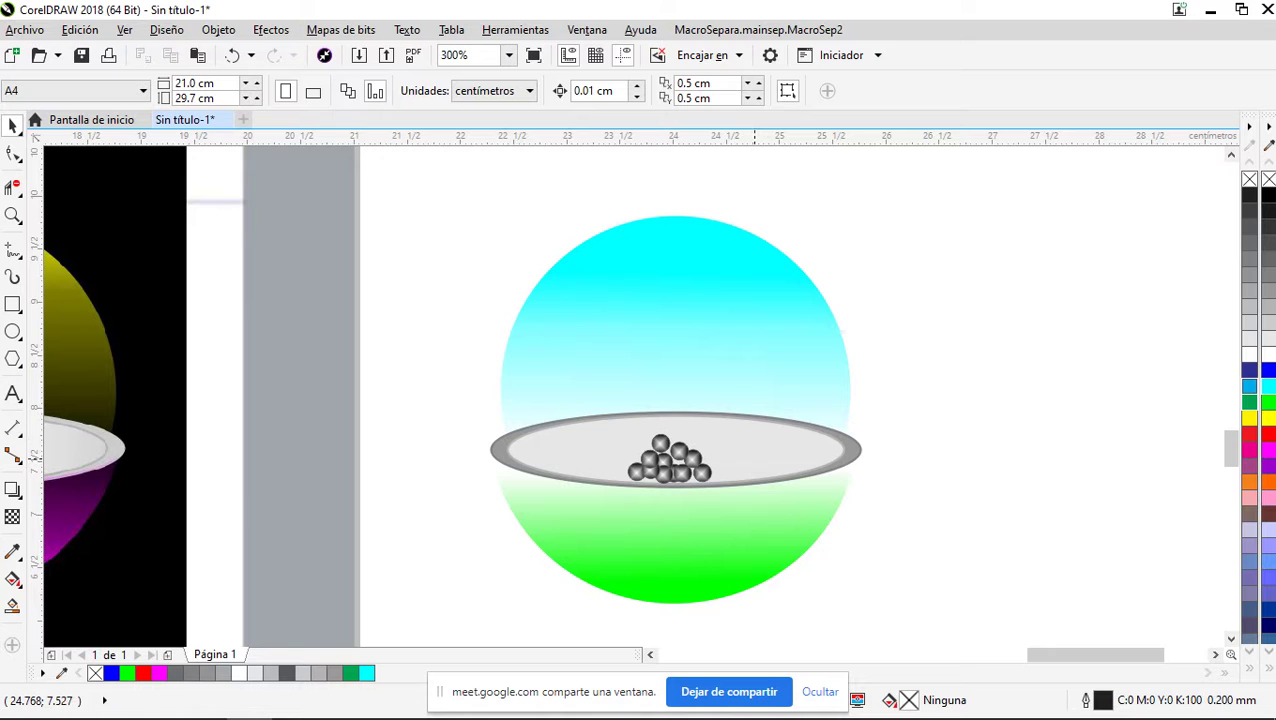
pyautogui.scroll(-1, 751, 449)
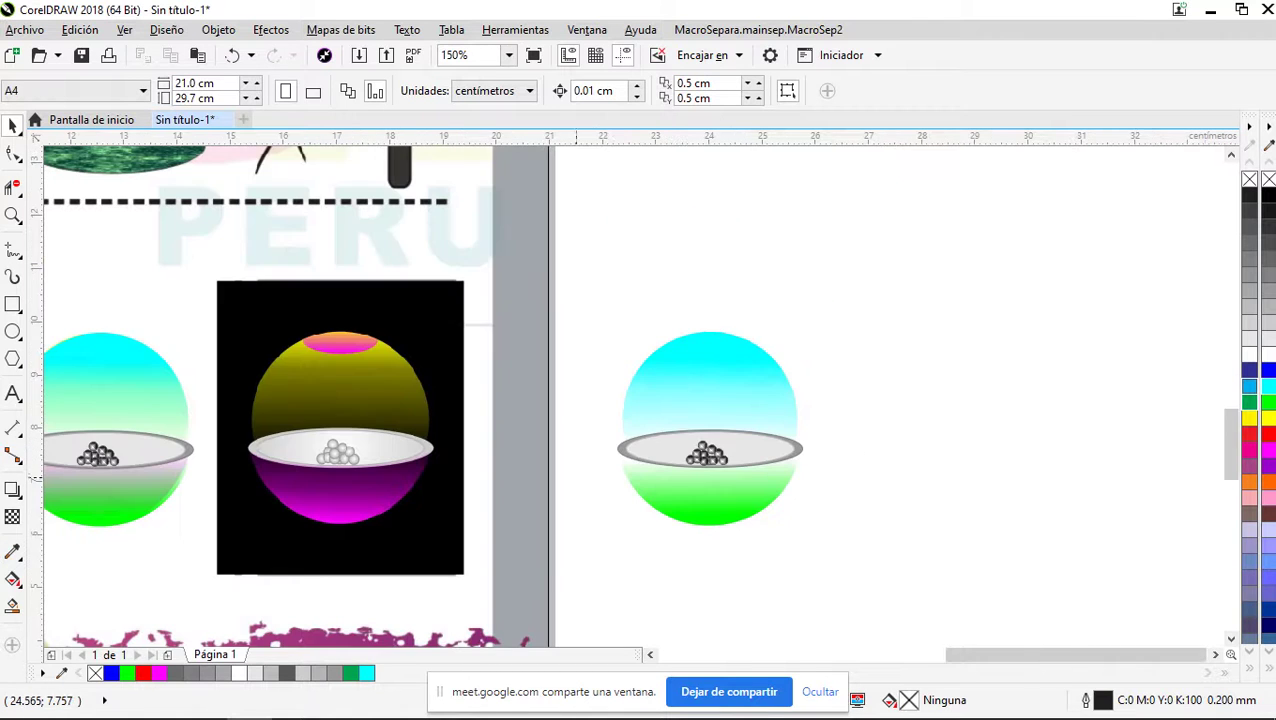
pyautogui.scroll(-1, 456, 375)
pyautogui.scroll(1, 380, 415)
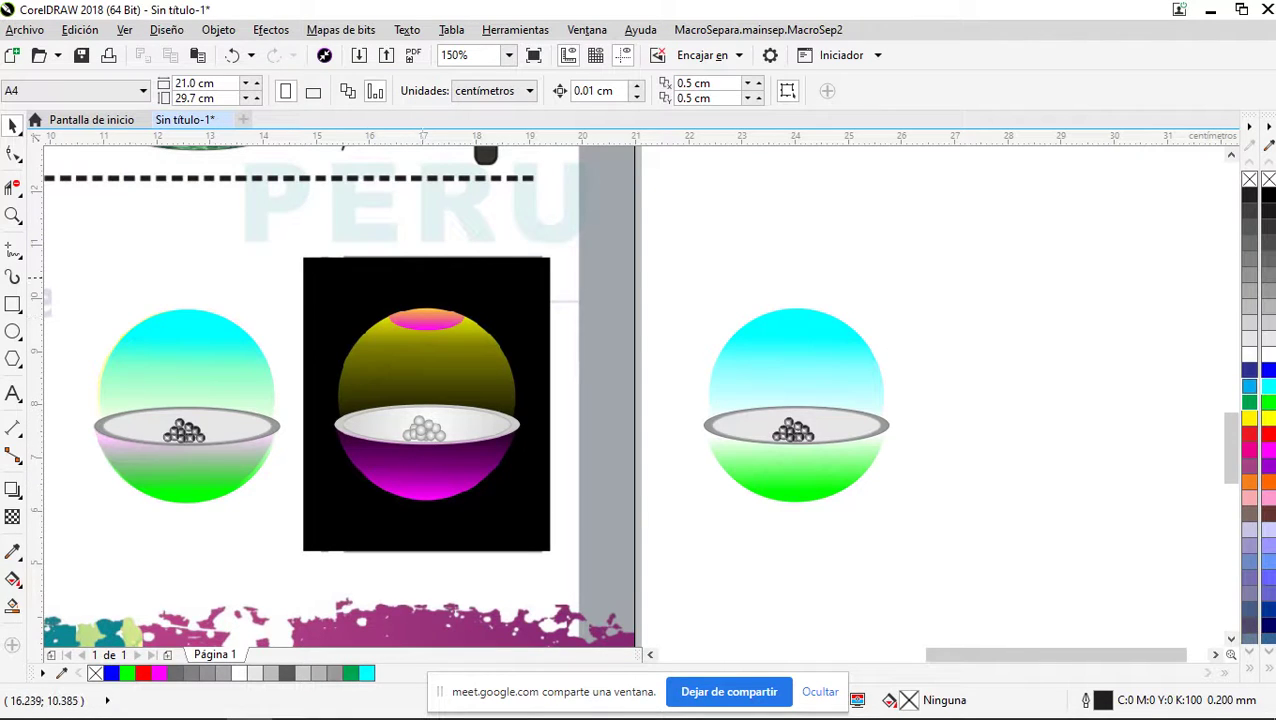
pyautogui.scroll(-1, 360, 324)
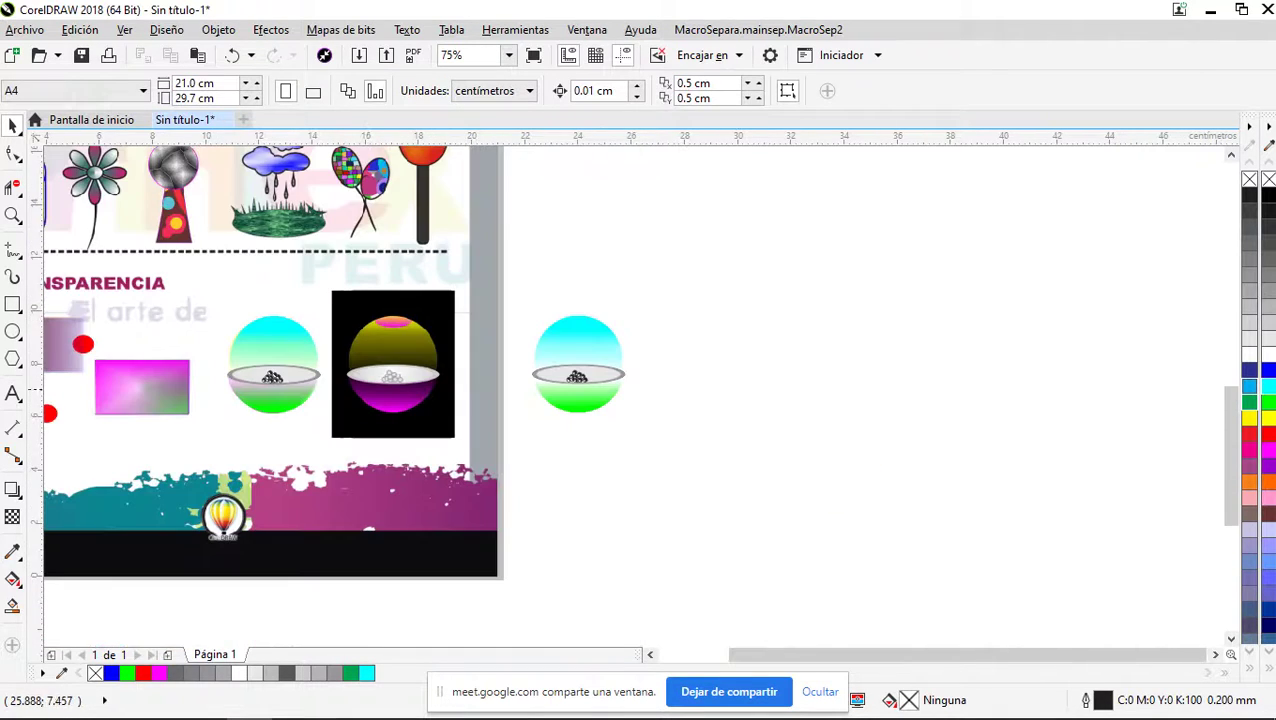
pyautogui.scroll(2, 361, 377)
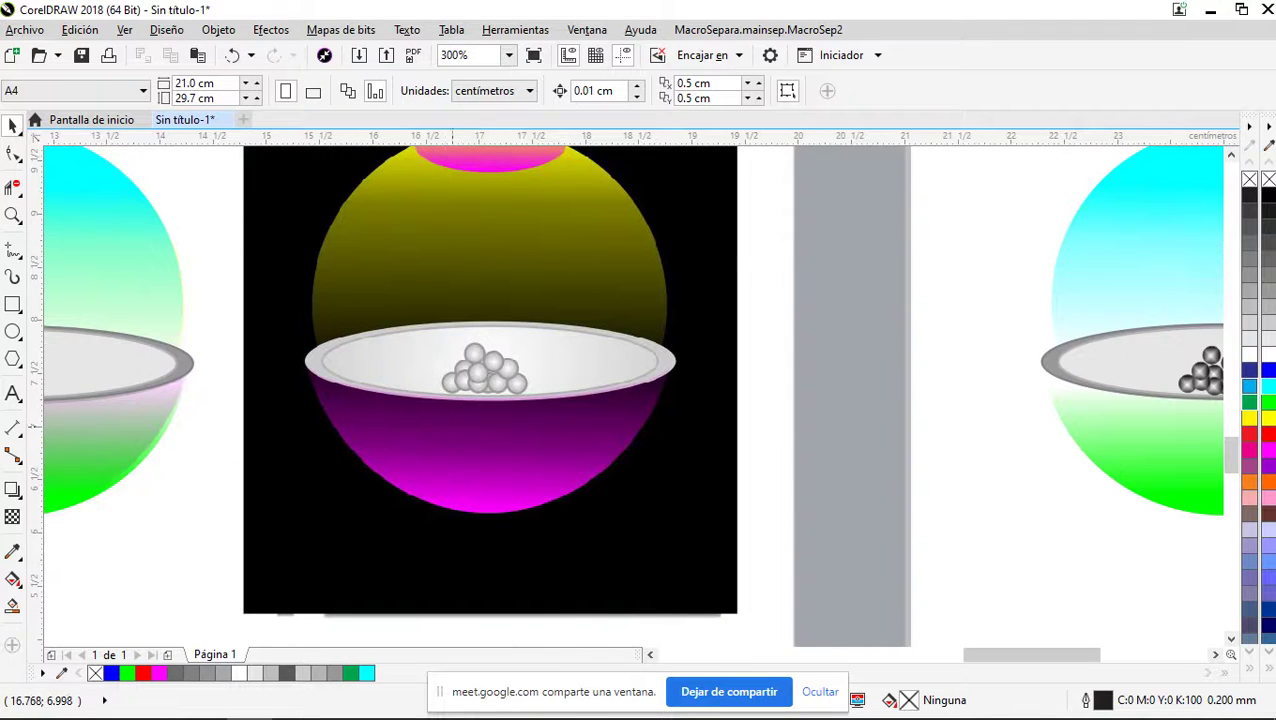
pyautogui.scroll(-1, 396, 416)
pyautogui.scroll(-1, 375, 367)
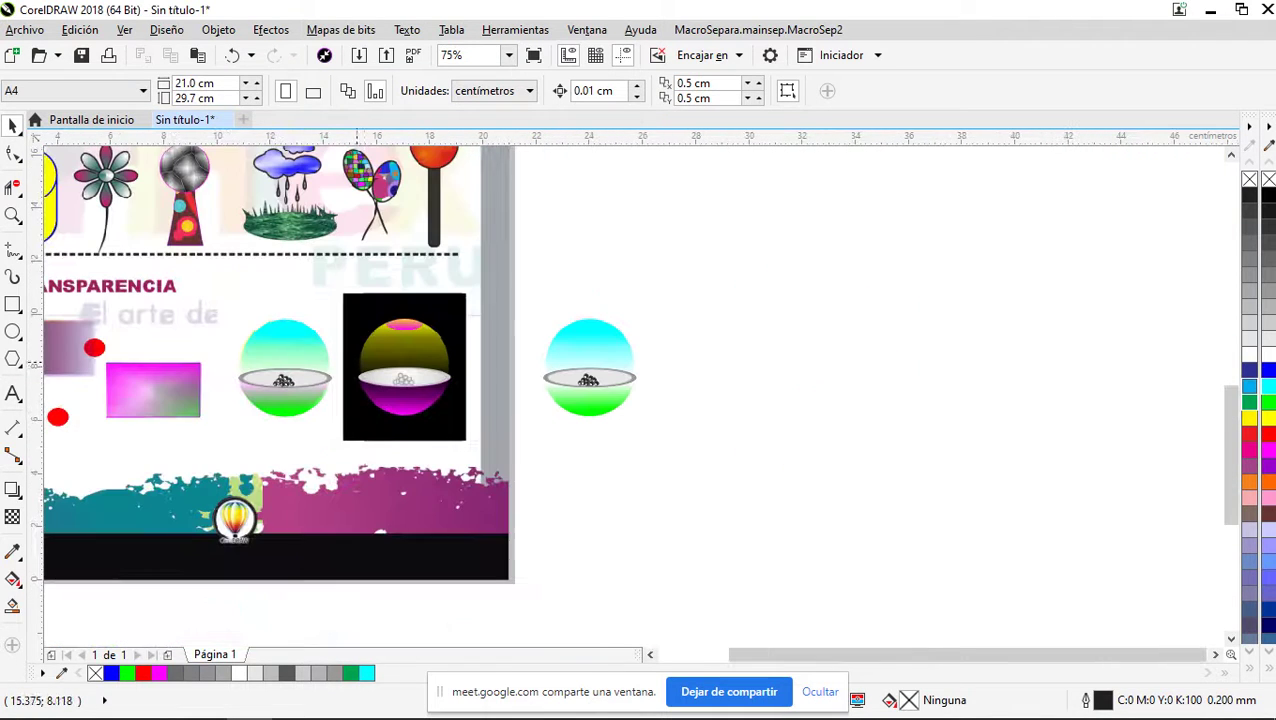
# Group the copied sphere and bowl beside the page and delete the group
pyautogui.moveTo(522, 306); pyautogui.dragTo(632, 444)
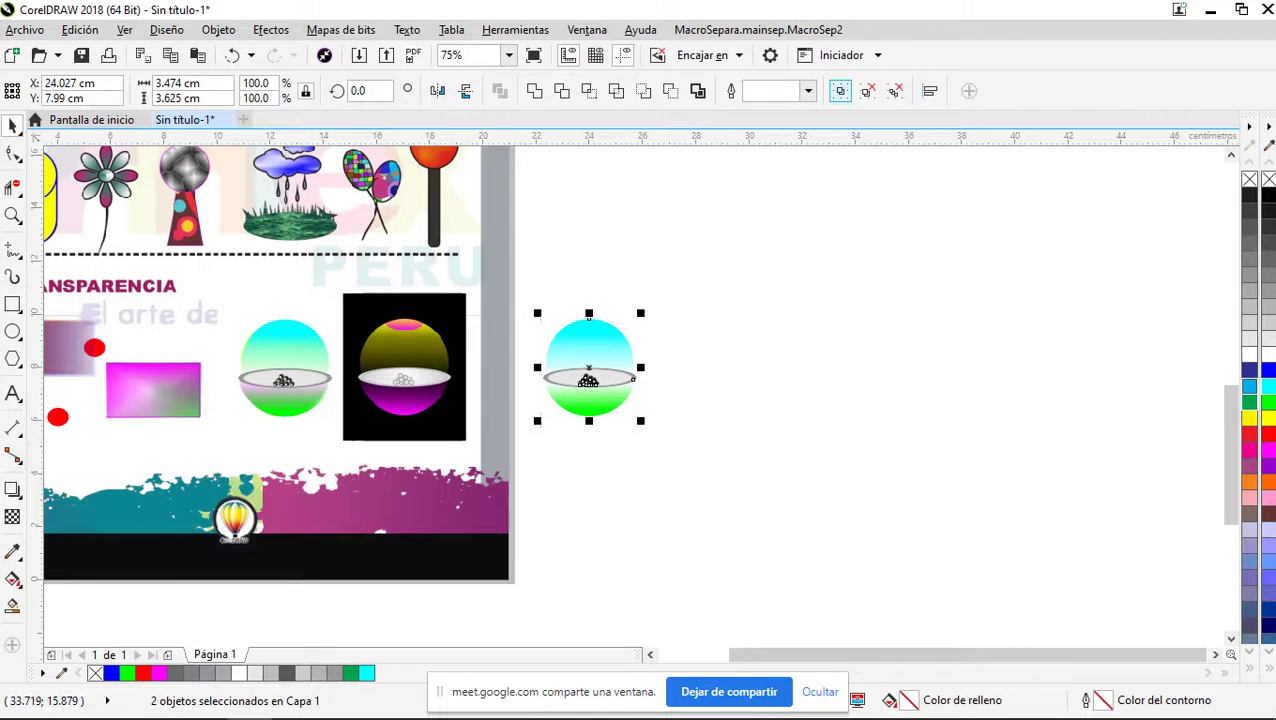
pyautogui.hotkey('ctrl', 'g')
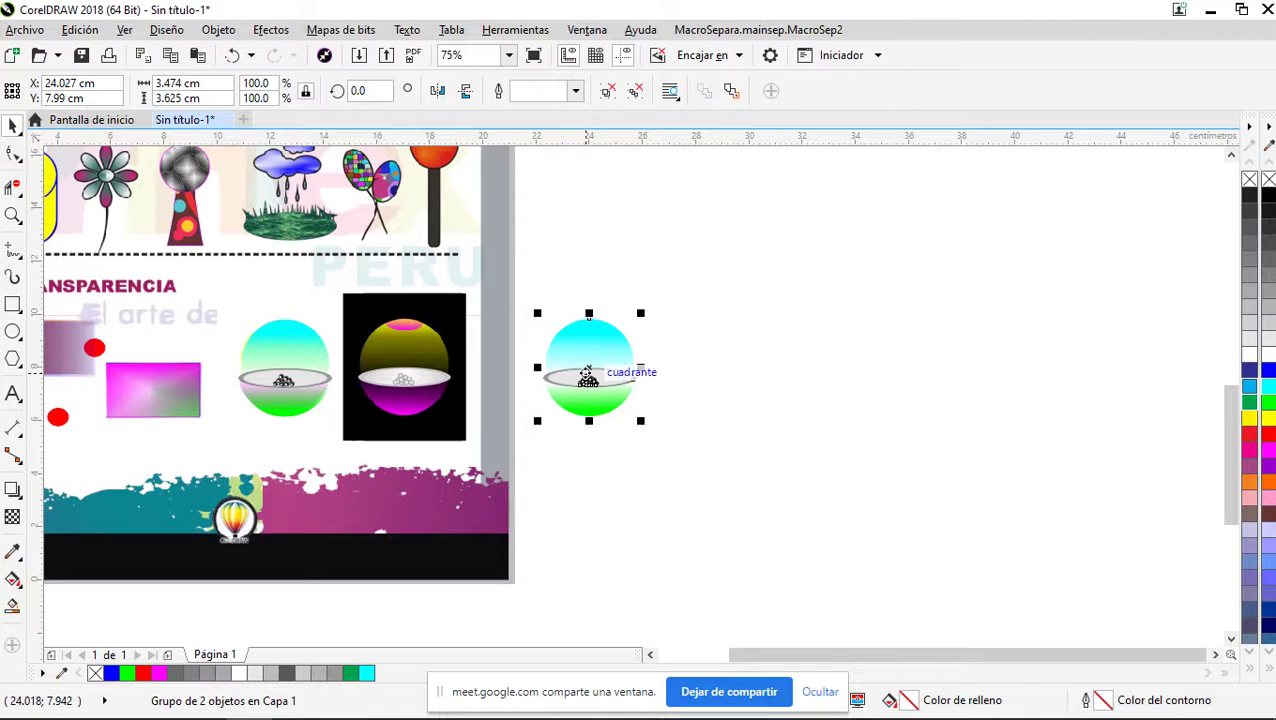
pyautogui.press('Delete')
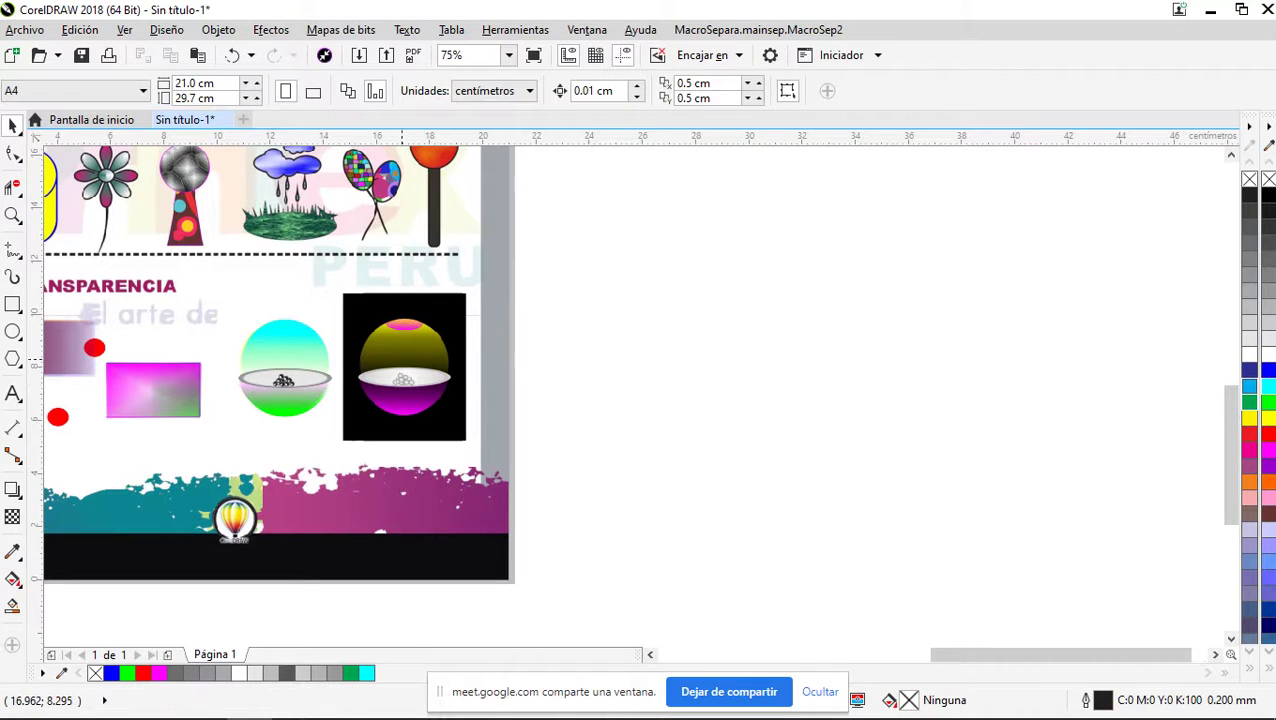
# Draw a rectangle about 4.66 by 5.49 cm over the black background of the second reference illustration and deselect it
pyautogui.scroll(4, 367, 352)
pyautogui.scroll(-2, 332, 330)
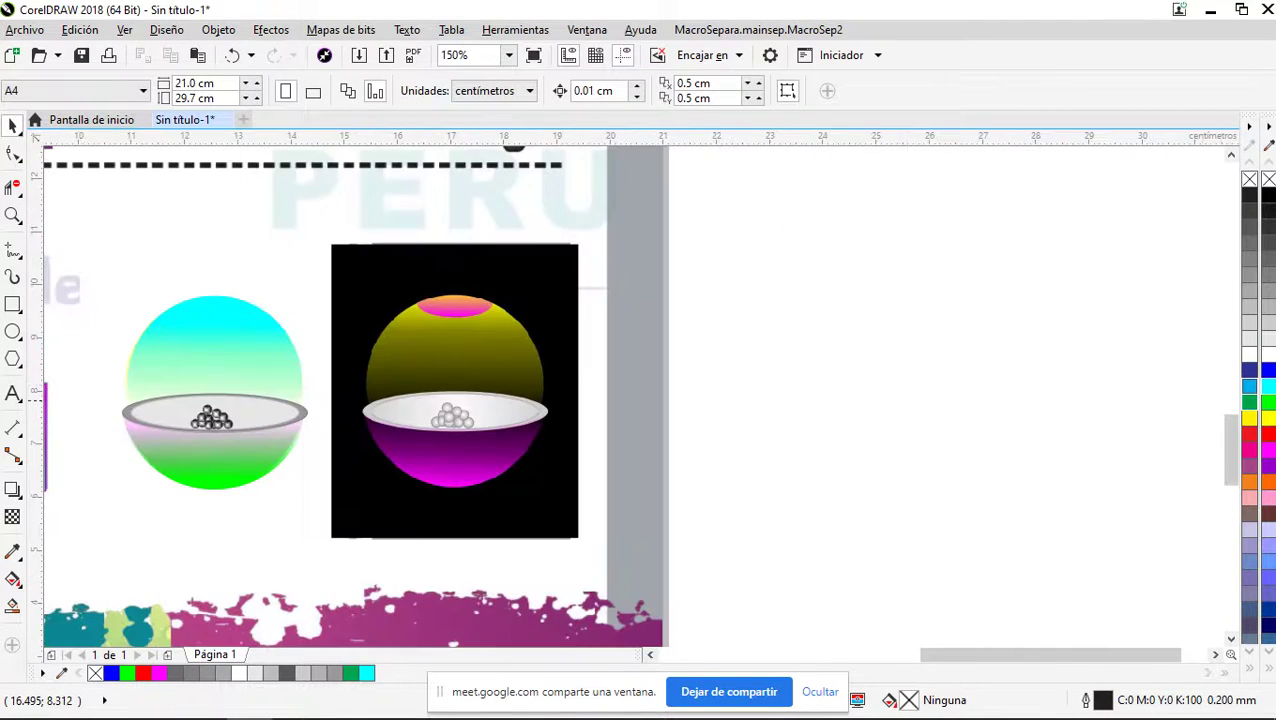
pyautogui.scroll(2, 370, 425)
pyautogui.scroll(-2, 370, 425)
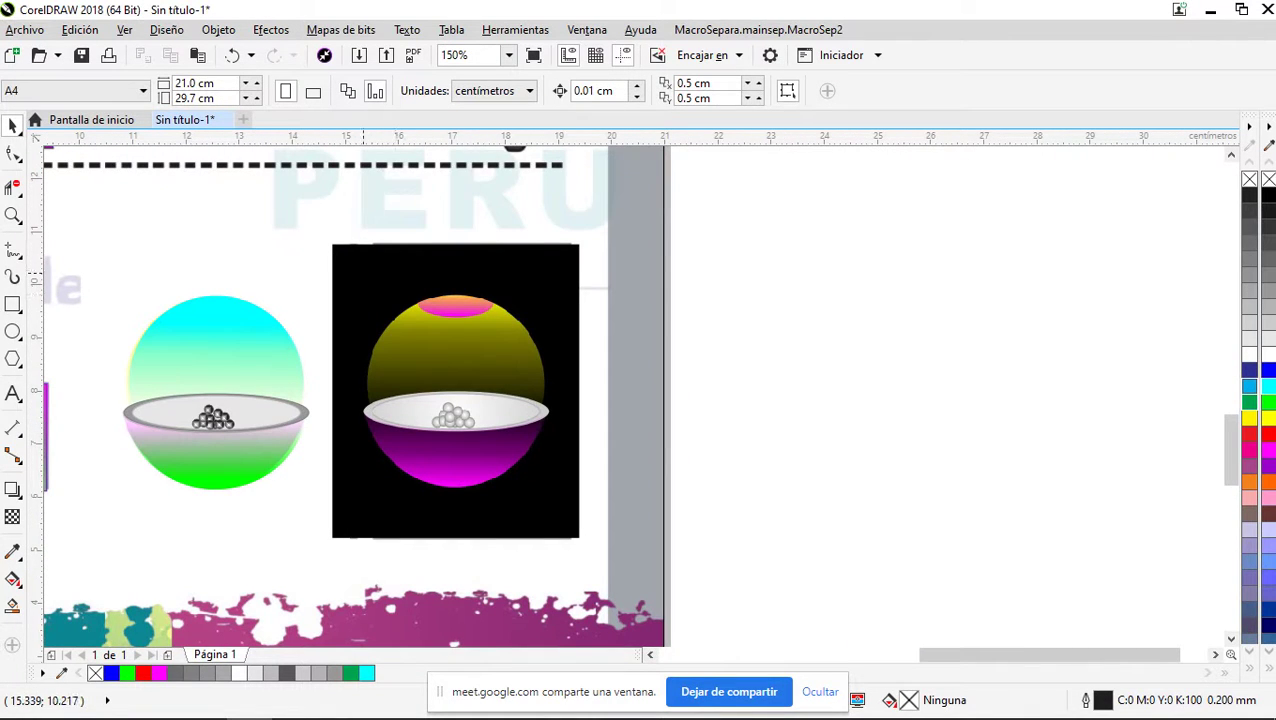
pyautogui.click(13, 304)
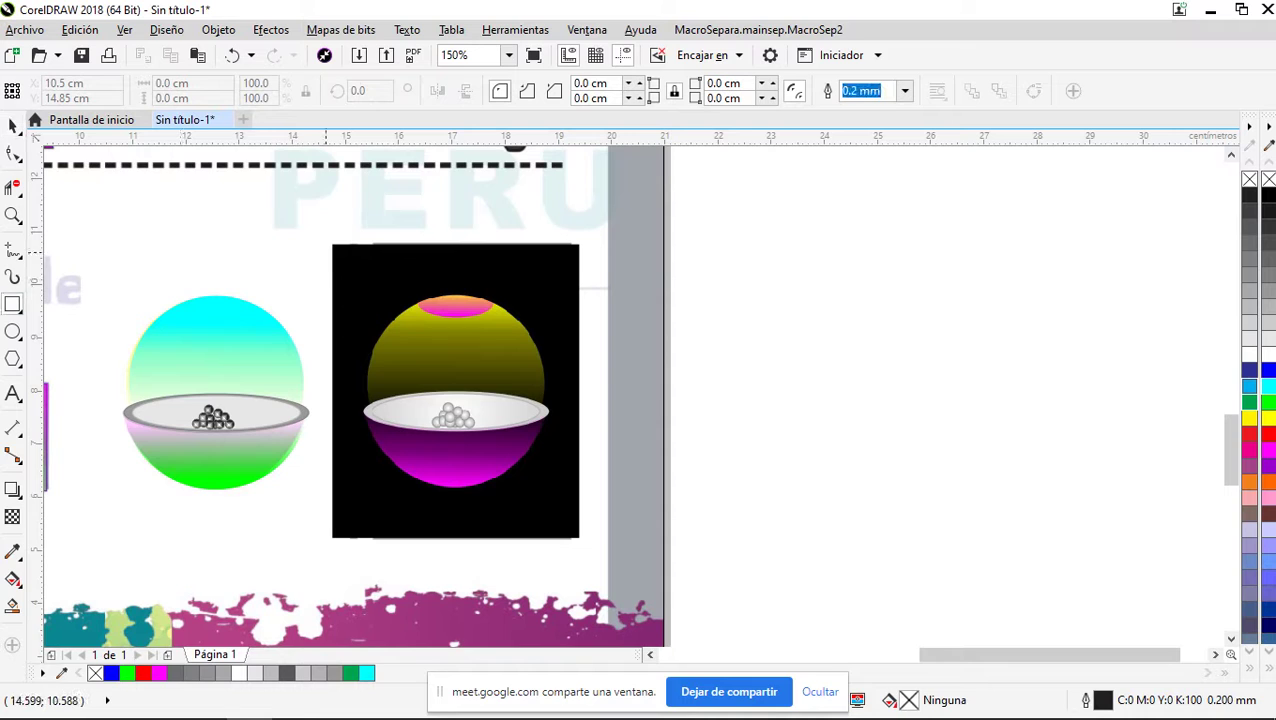
pyautogui.moveTo(332, 244)
pyautogui.mouseDown()
pyautogui.moveTo(450, 437)
pyautogui.moveTo(580, 538)
pyautogui.mouseUp()
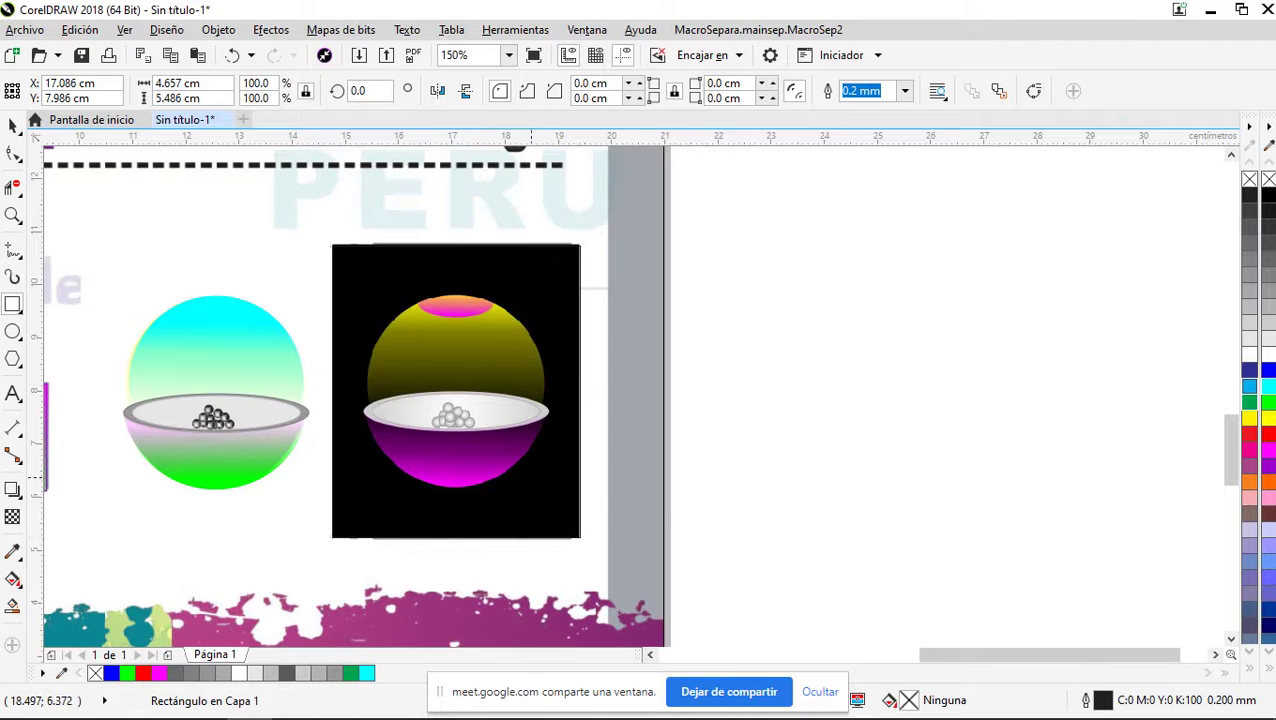
pyautogui.click(12, 126)
pyautogui.click(192, 233)
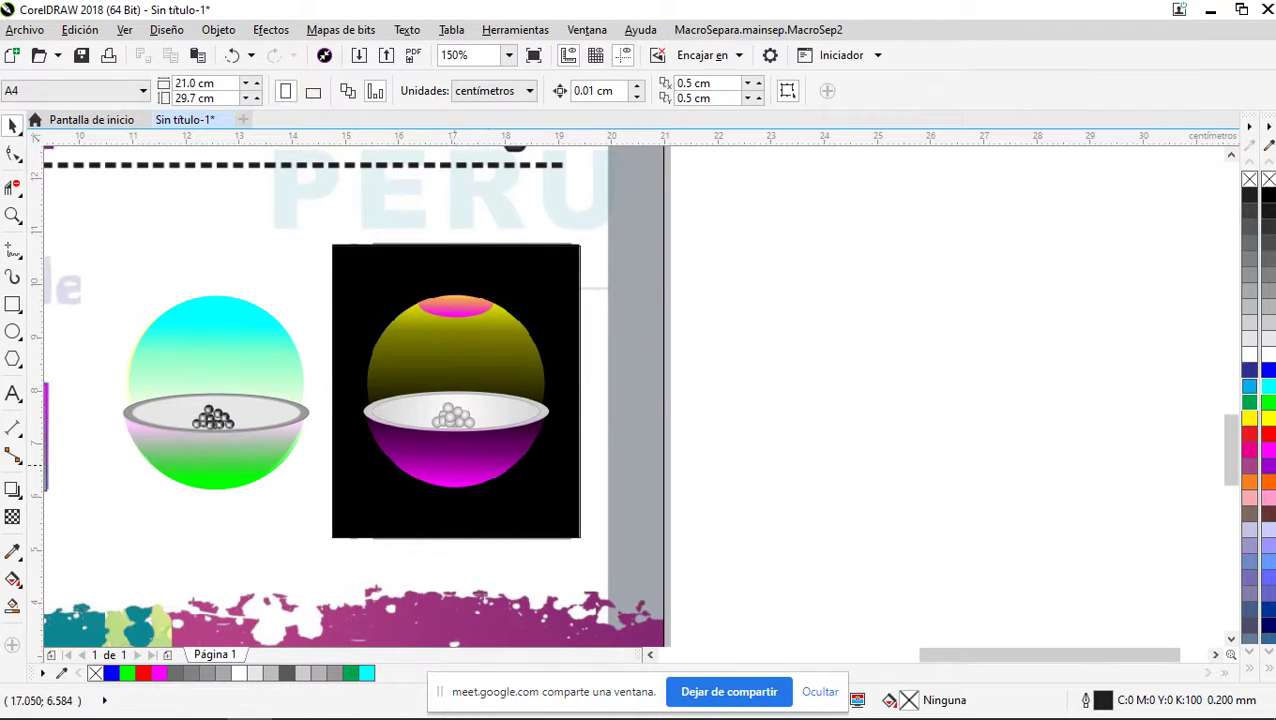
# Draw an ellipse about 3.49 by 0.58 cm over the bowl's rim in the black-background reference illustration
pyautogui.scroll(1, 455, 463)
pyautogui.scroll(-1, 430, 440)
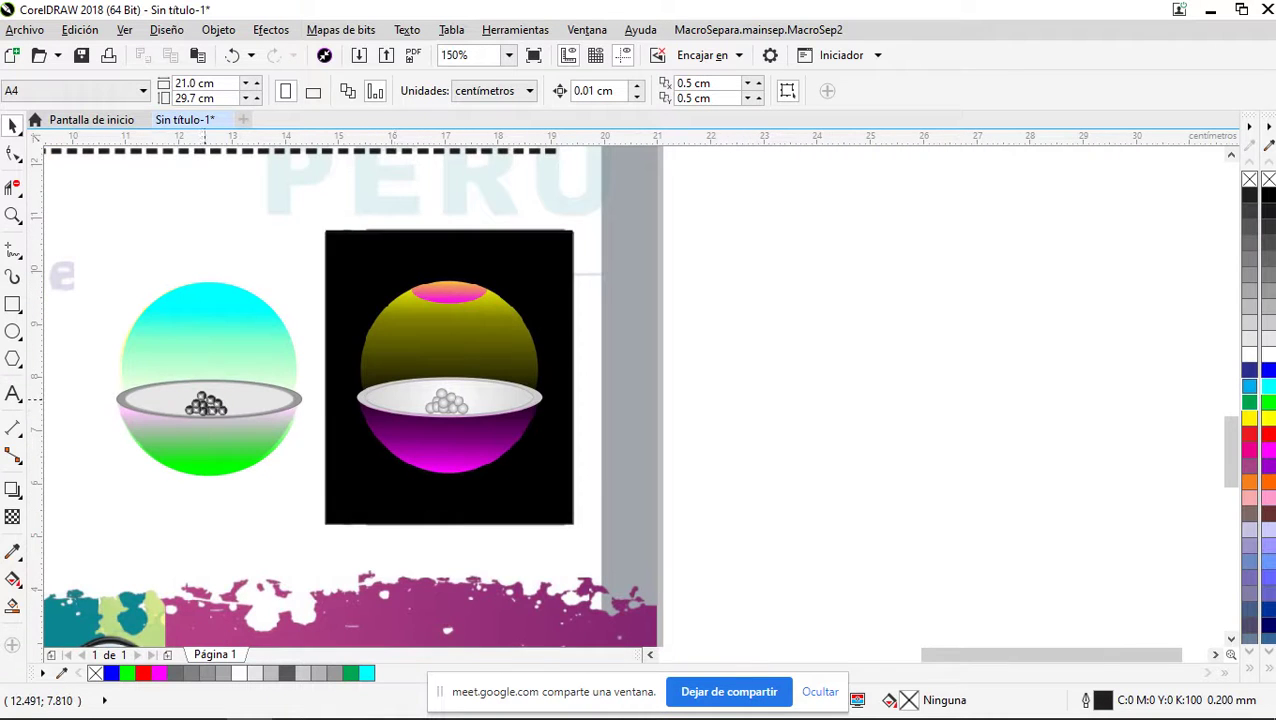
pyautogui.scroll(5, 205, 400)
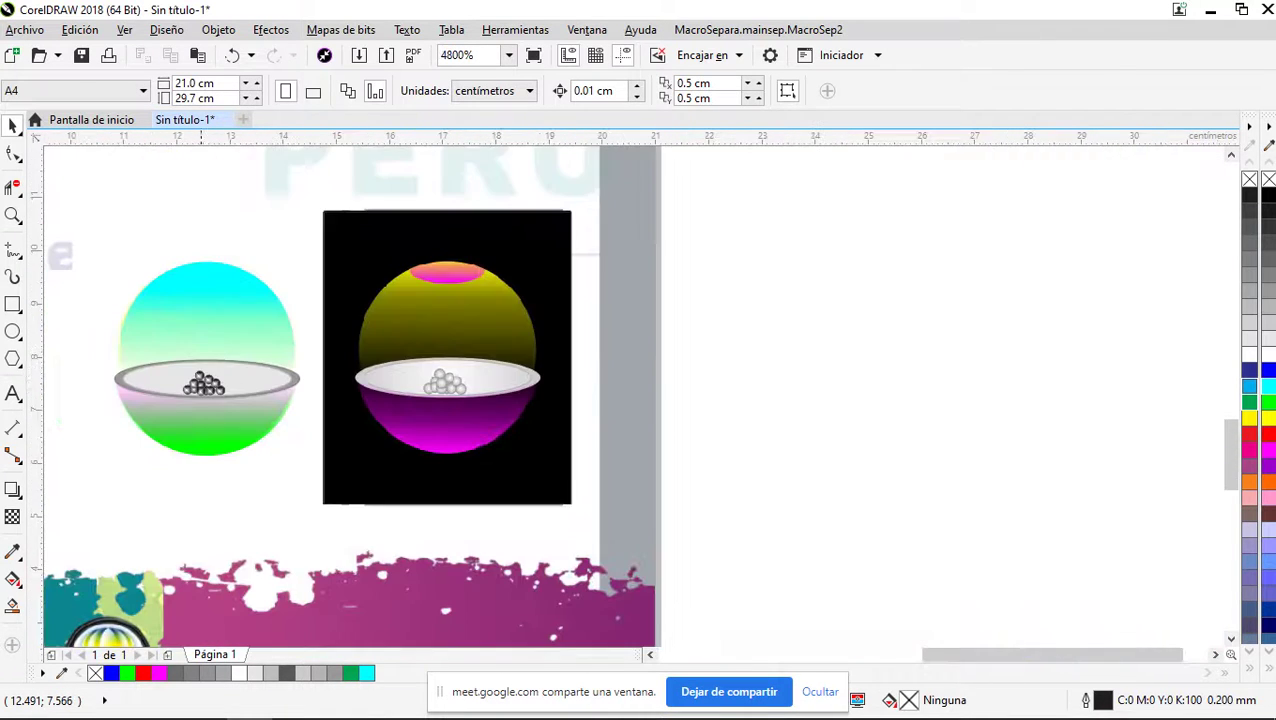
pyautogui.scroll(2, 445, 380)
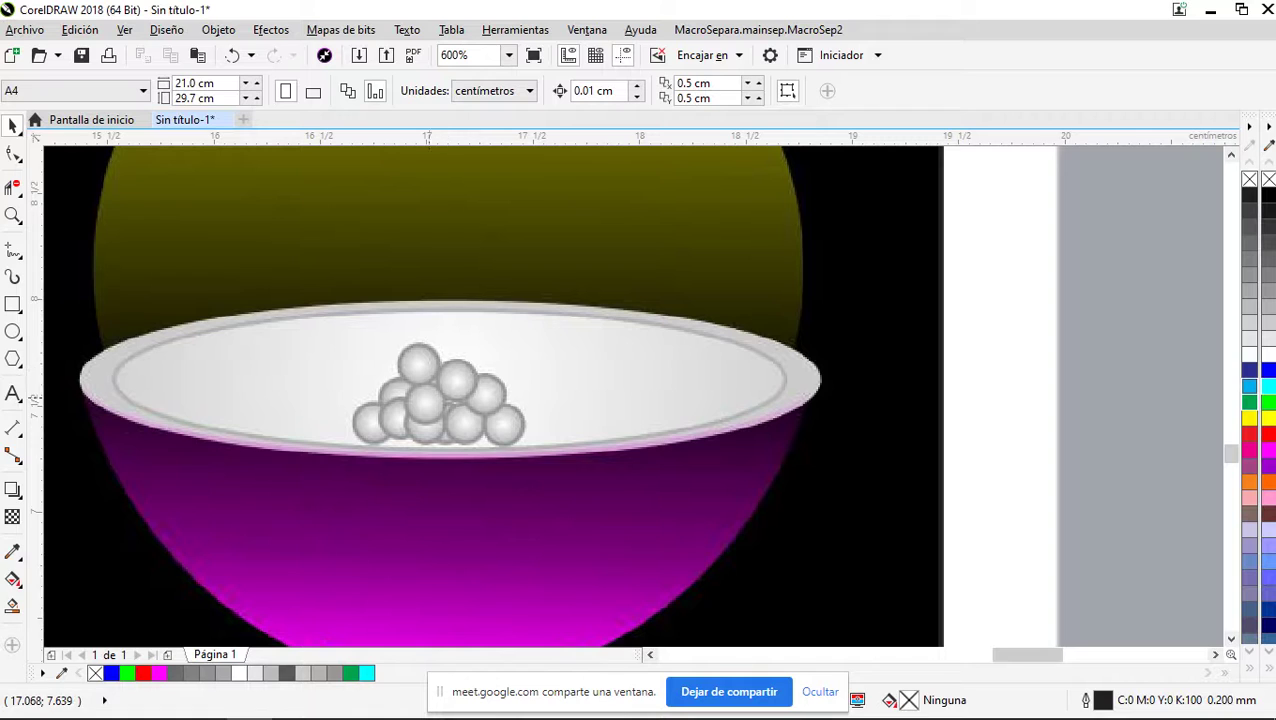
pyautogui.click(13, 331)
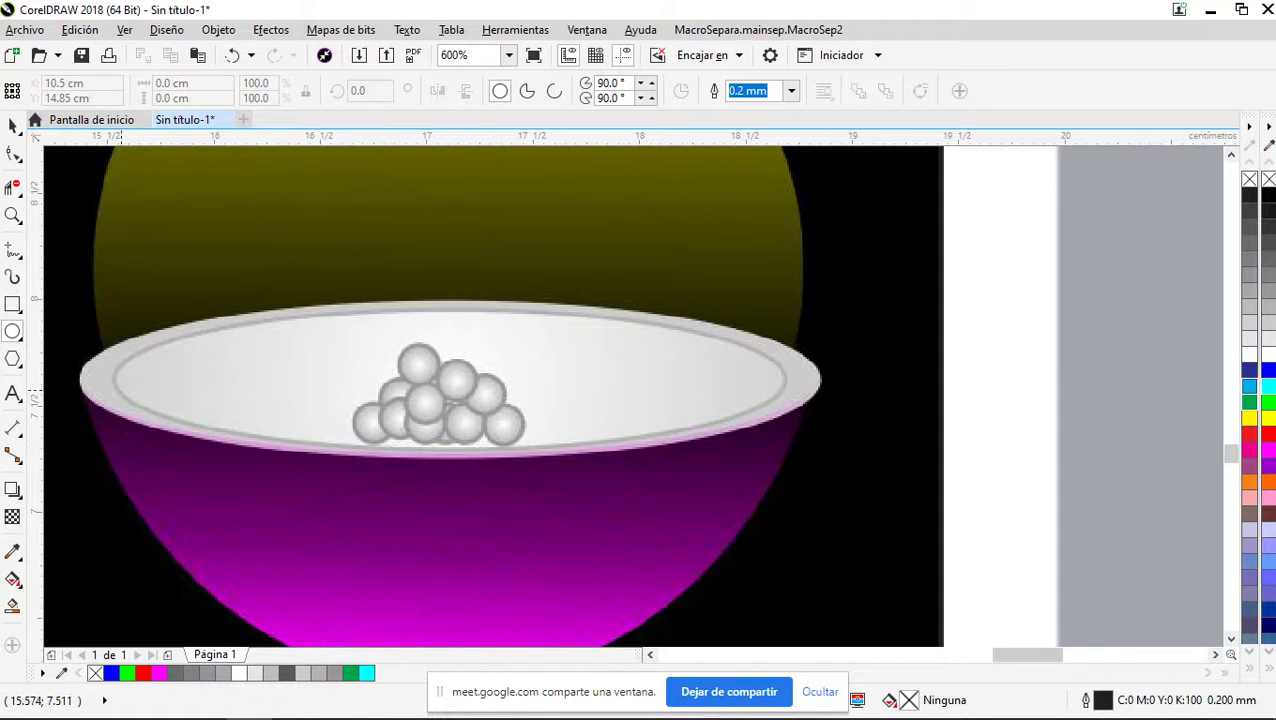
pyautogui.moveTo(80, 331); pyautogui.dragTo(823, 458)
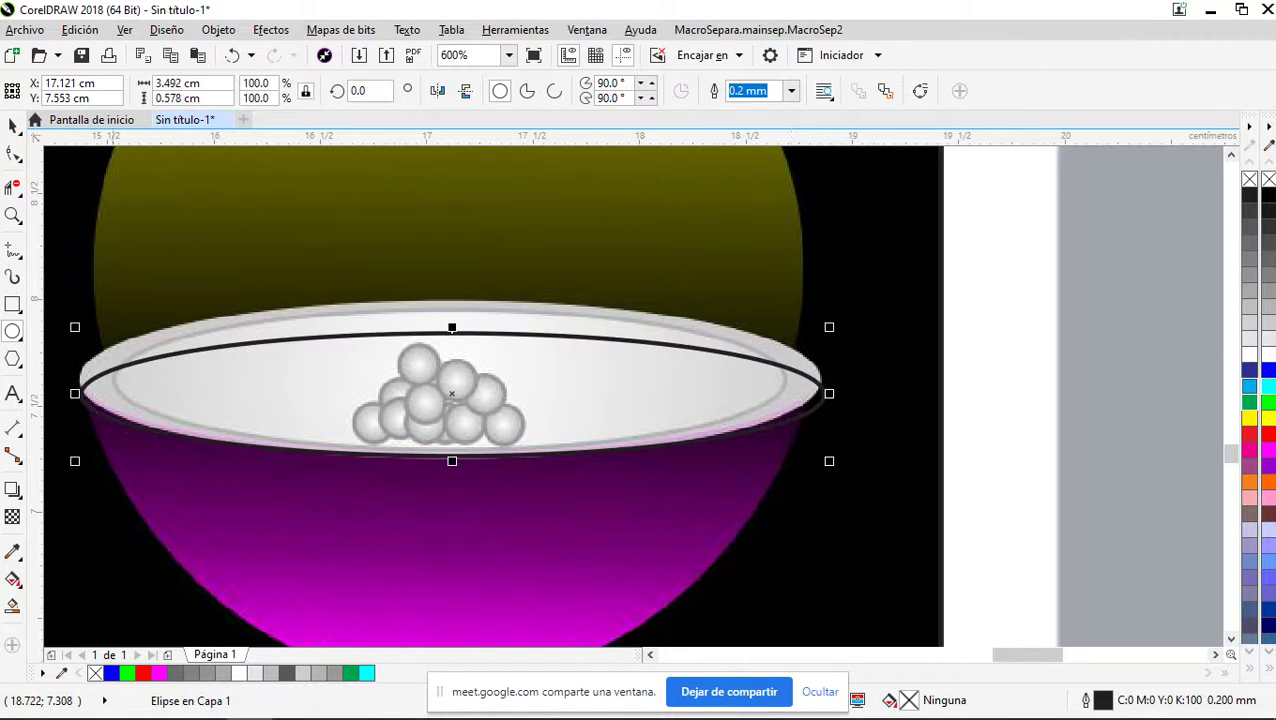
pyautogui.press('F10')
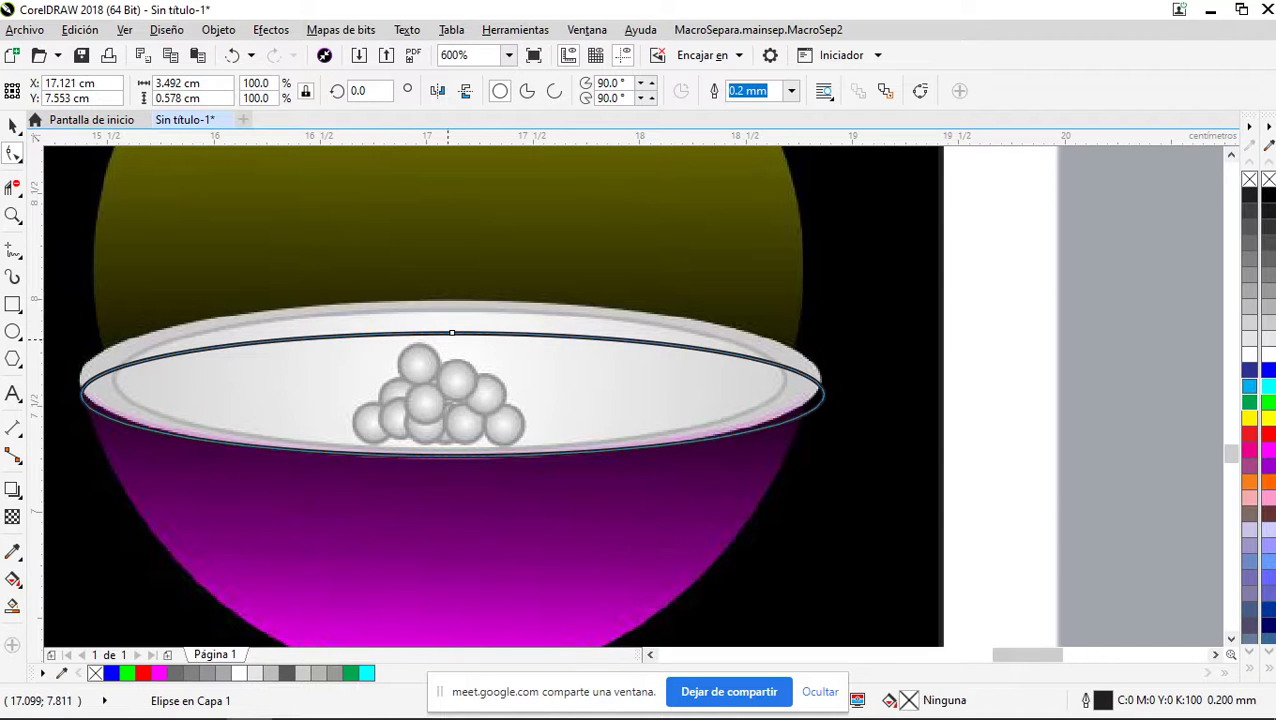
pyautogui.press('space')
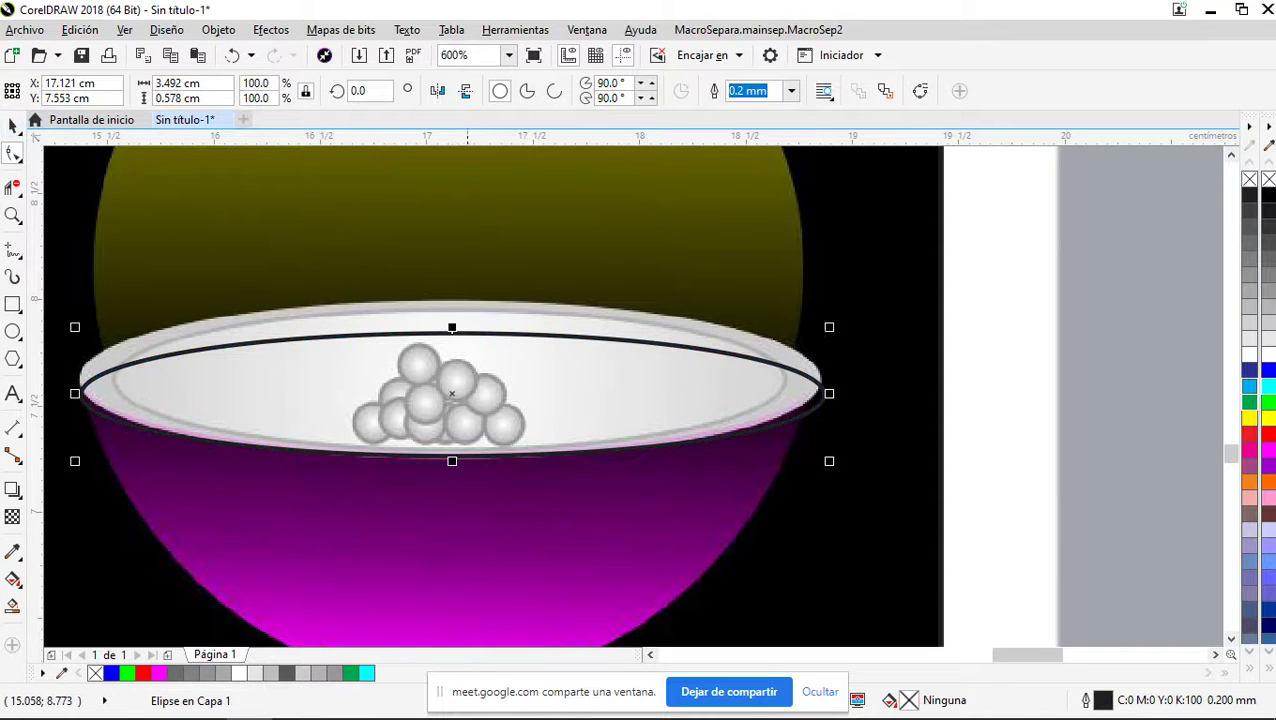
# Stretch the rim ellipse upward to about 0.74 cm high and narrow it to about 3.48 cm at its right end
pyautogui.moveTo(452, 327); pyautogui.dragTo(457, 294)
pyautogui.scroll(3, 744, 406)
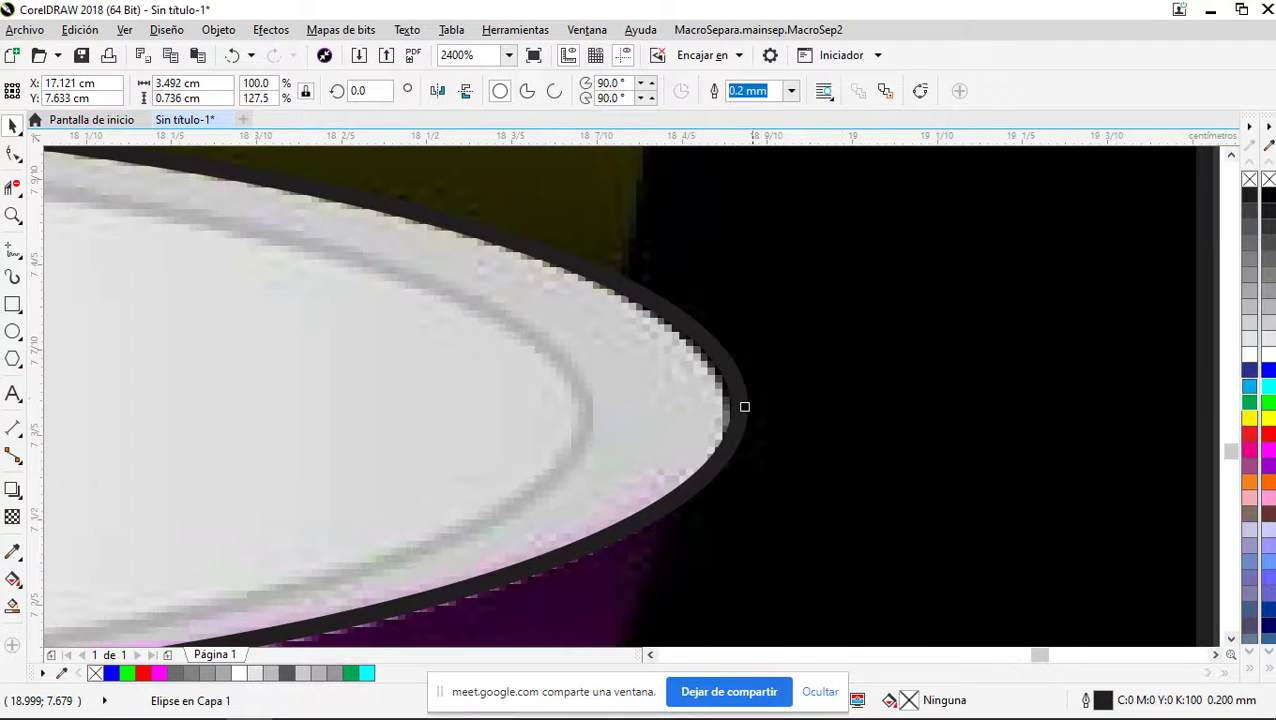
pyautogui.moveTo(744, 406); pyautogui.dragTo(735, 405)
pyautogui.scroll(-5, 735, 405)
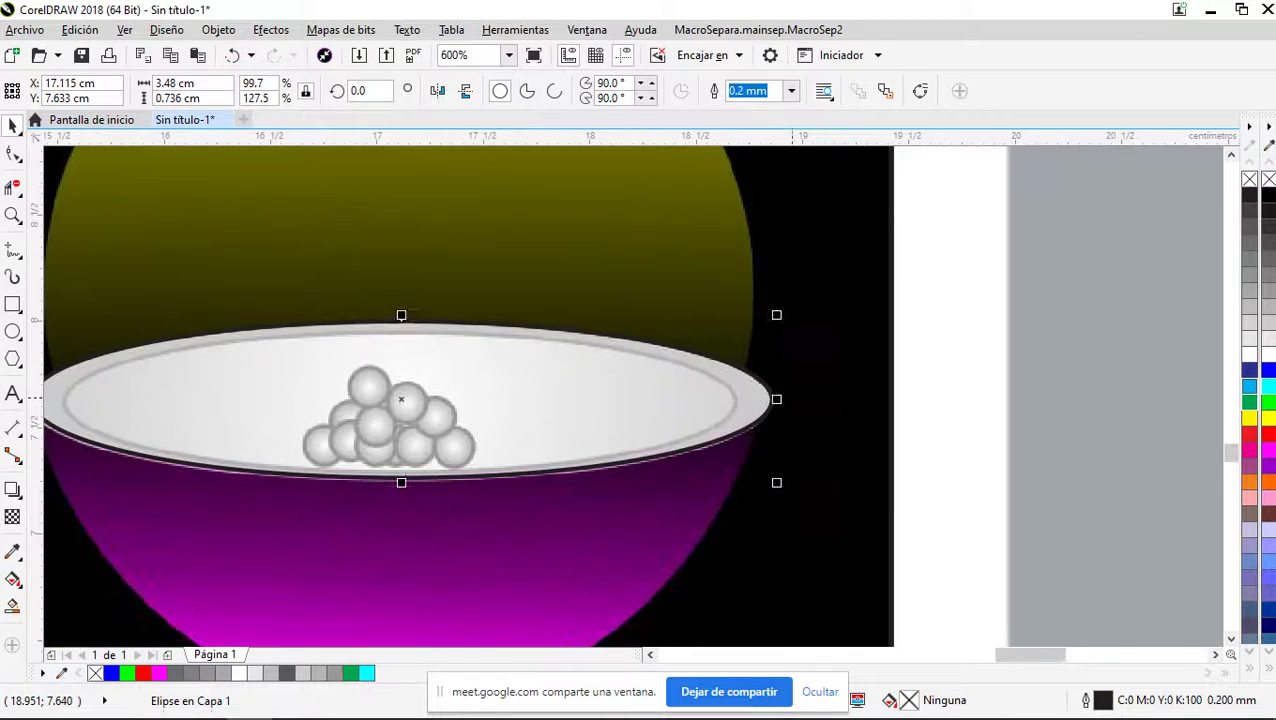
# Extend the ellipse's left and lower edges to match the bowl's rim, making it about 3.50 by 0.75 cm
pyautogui.scroll(3, 395, 403)
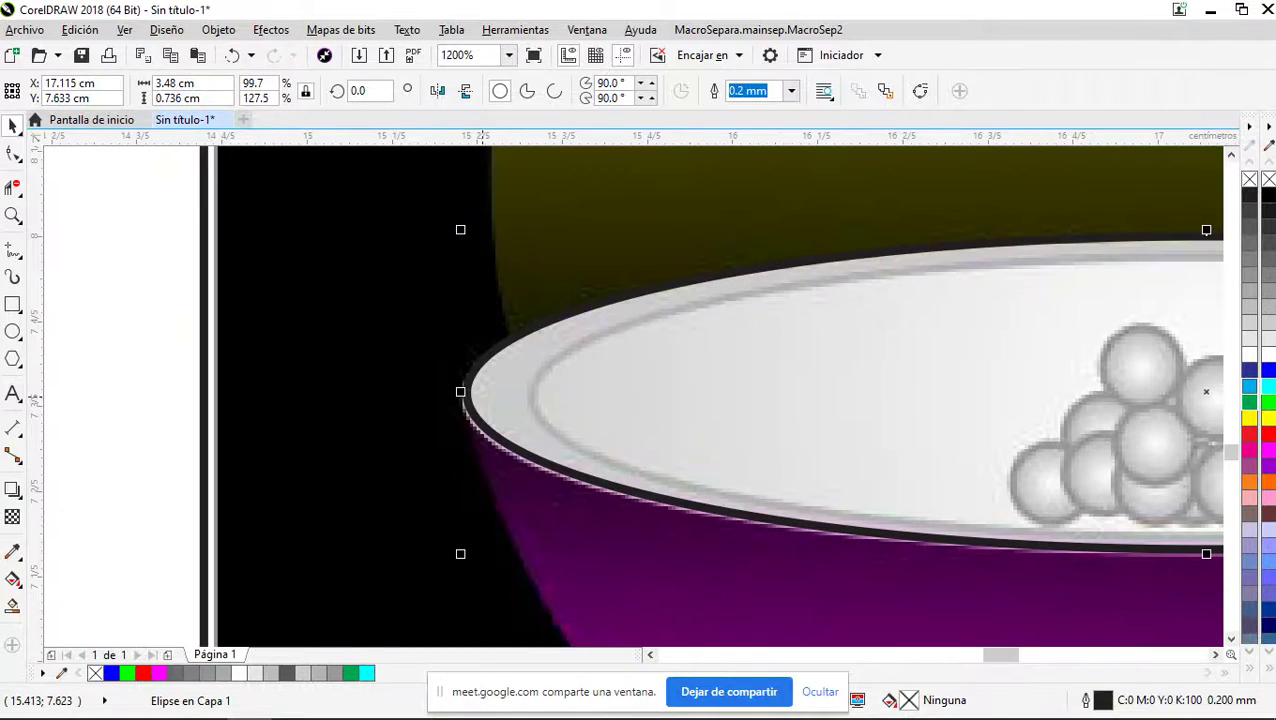
pyautogui.scroll(1, 462, 391)
pyautogui.moveTo(449, 388)
pyautogui.mouseDown()
pyautogui.moveTo(483, 388)
pyautogui.moveTo(438, 390)
pyautogui.mouseUp()
pyautogui.scroll(-1, 430, 386)
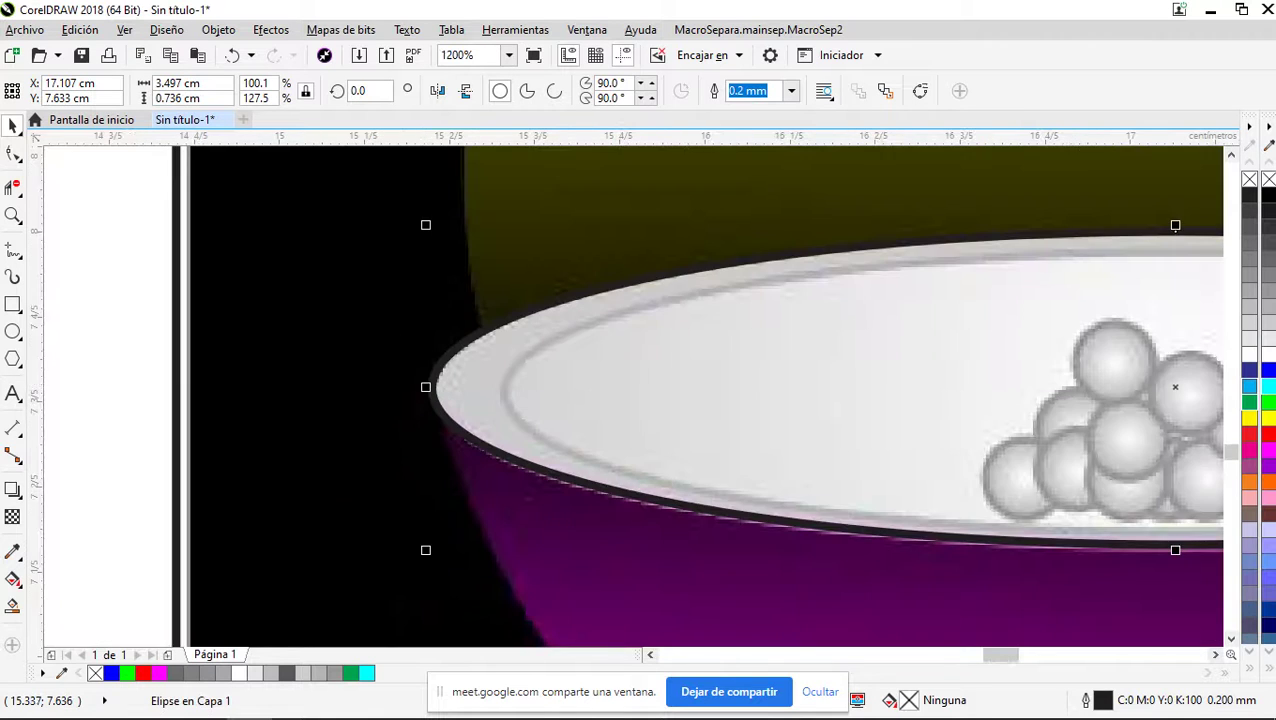
pyautogui.scroll(-1, 430, 386)
pyautogui.scroll(2, 744, 490)
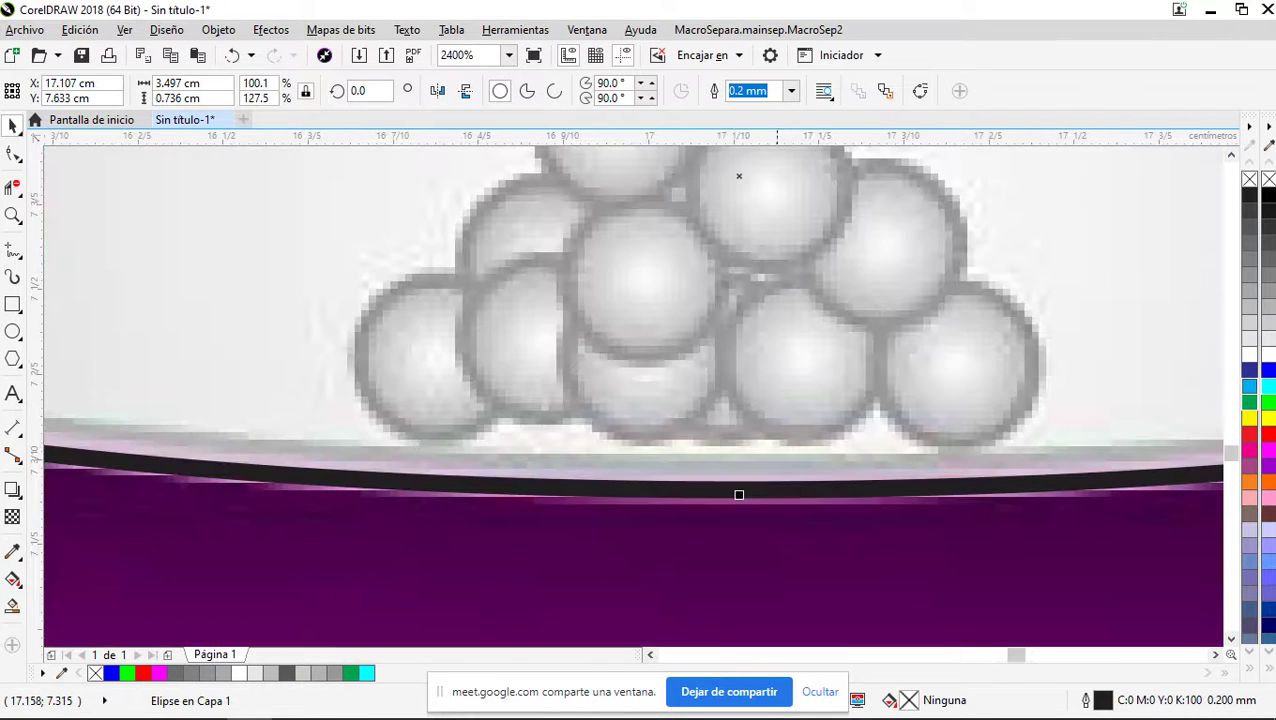
pyautogui.moveTo(744, 490); pyautogui.dragTo(738, 503)
pyautogui.scroll(-1, 738, 503)
pyautogui.scroll(-2, 736, 487)
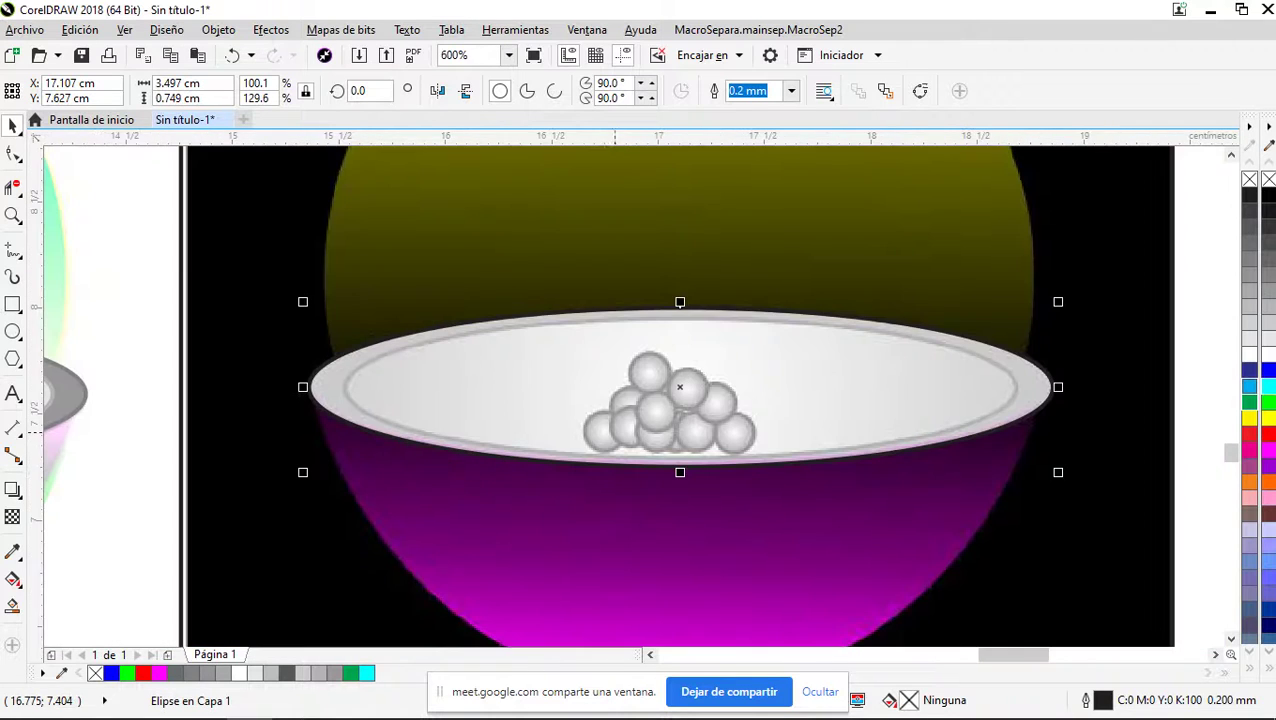
# Create a concentric reduced copy of the rim ellipse, about 3.16 by 0.68 cm, along the bowl's inner rim line and deselect it
pyautogui.scroll(1, 810, 370)
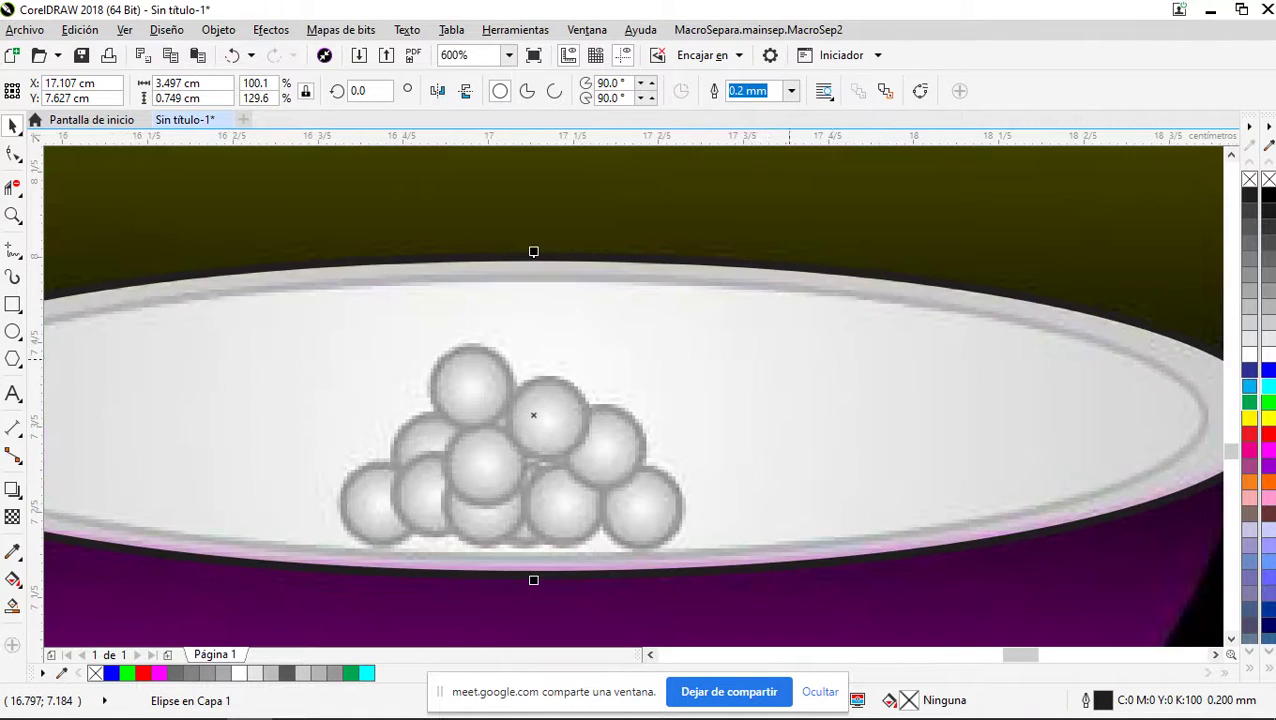
pyautogui.scroll(-1, 734, 400)
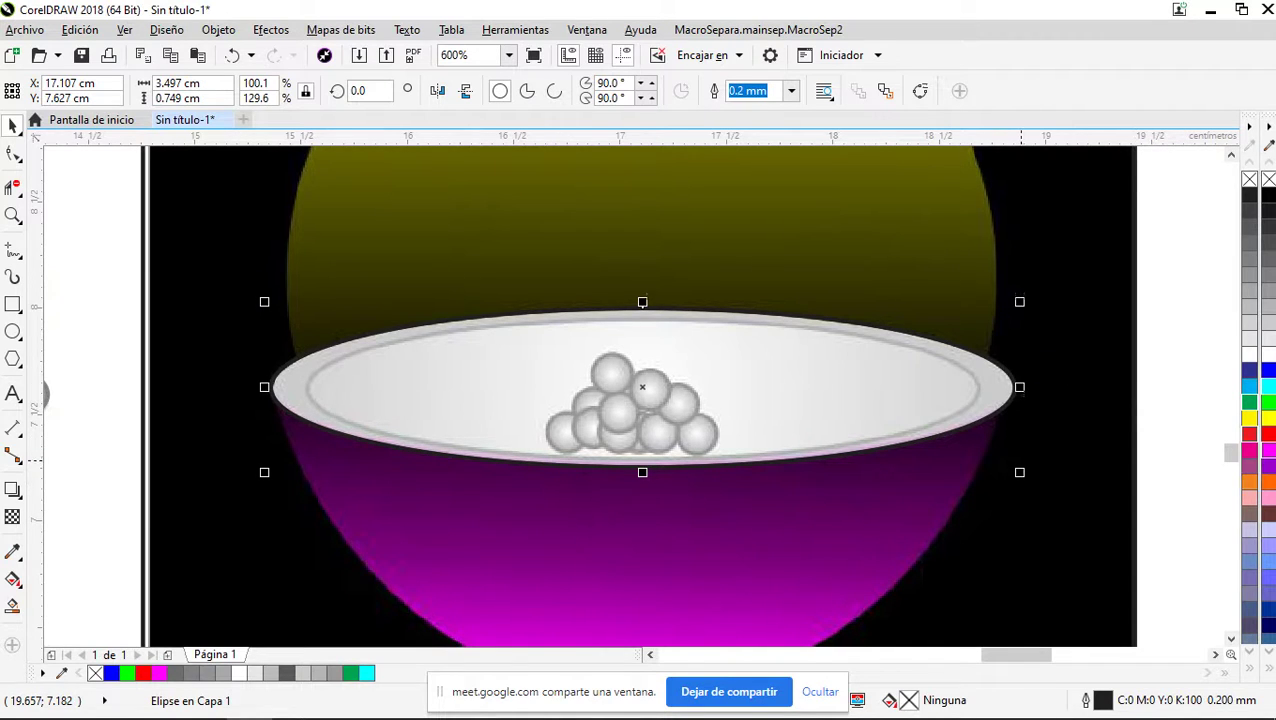
pyautogui.moveTo(1019, 472); pyautogui.dragTo(980, 462)
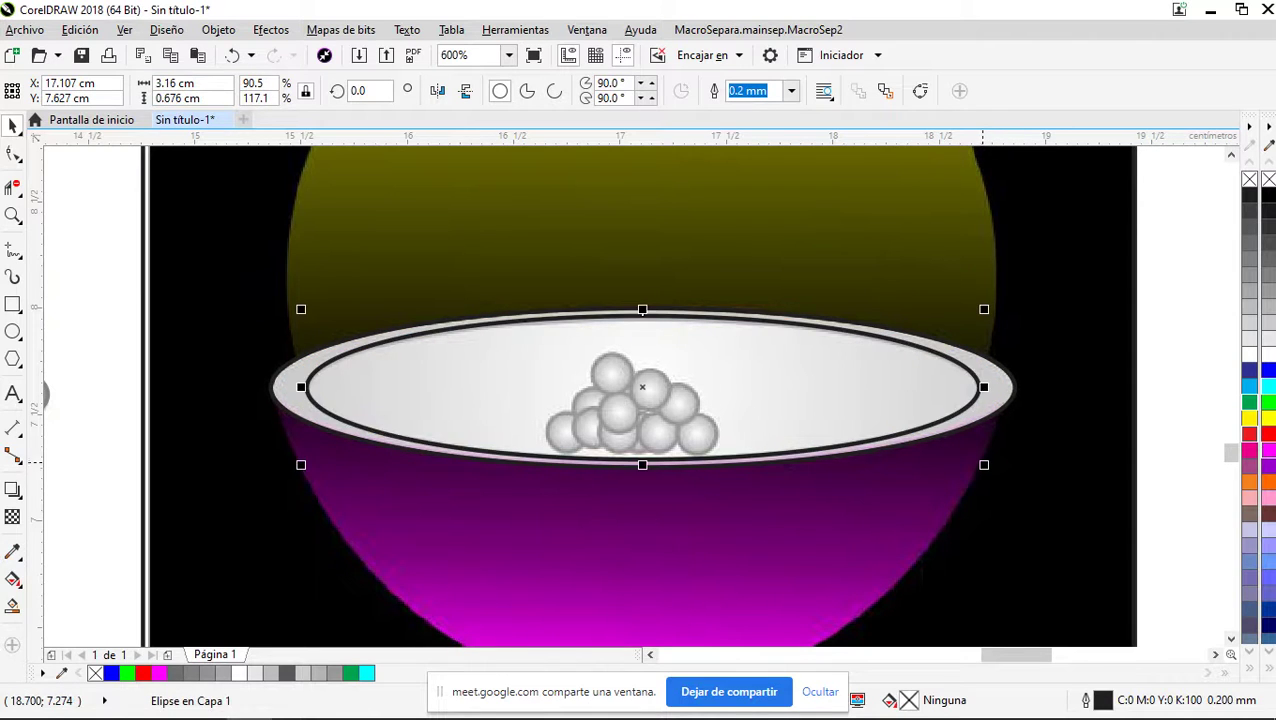
pyautogui.press('Escape')
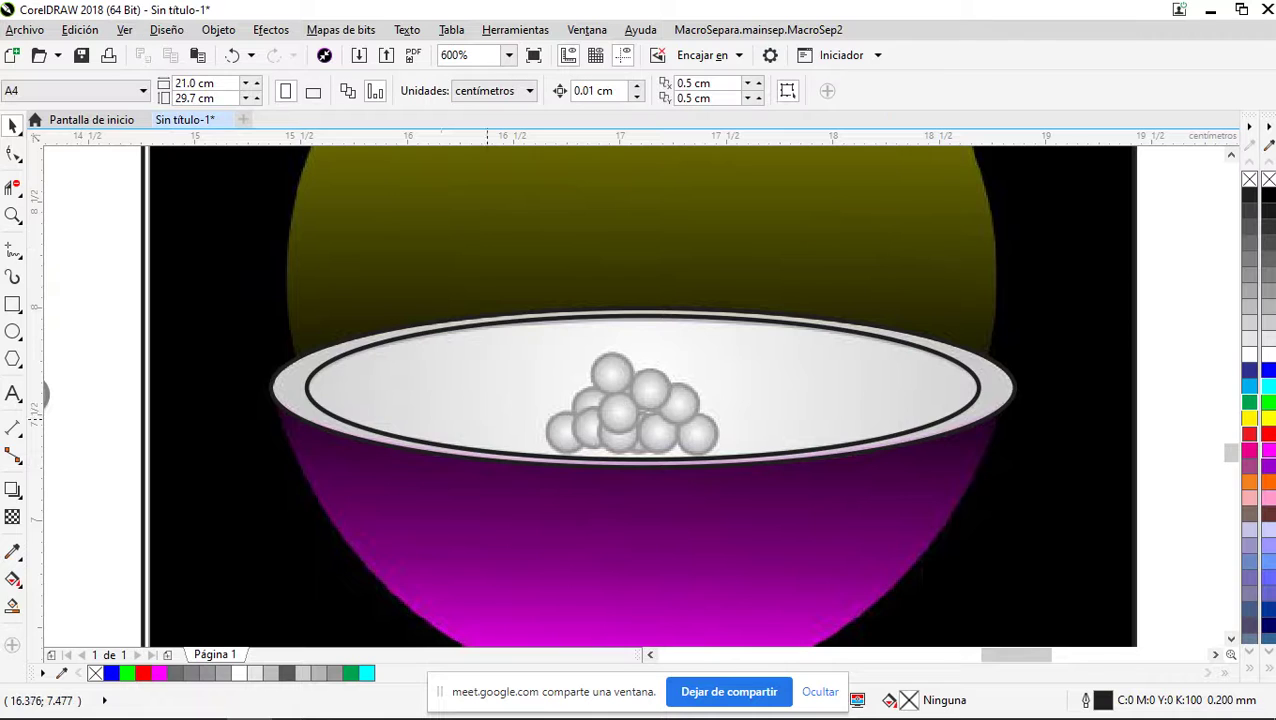
# Draw a circle about 0.205 cm in diameter over the topmost ball inside the bowl
pyautogui.scroll(2, 600, 333)
pyautogui.scroll(-2, 597, 340)
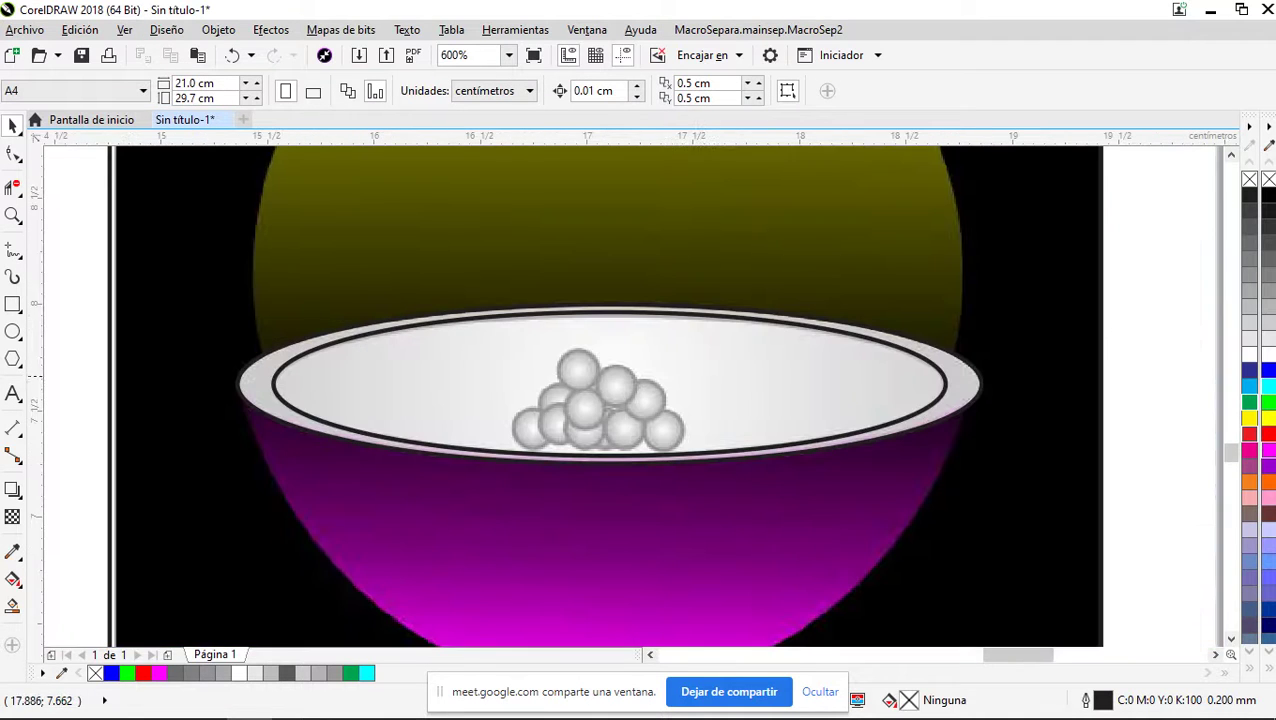
pyautogui.scroll(2, 574, 428)
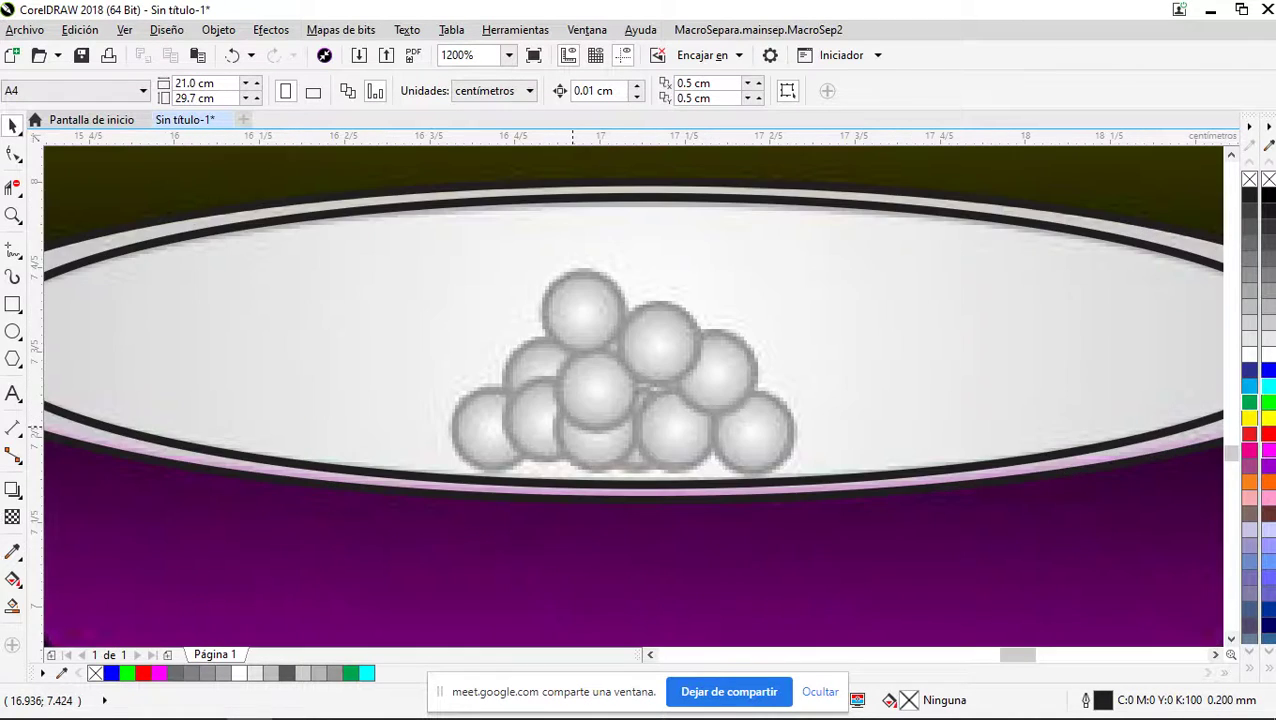
pyautogui.press('F7')
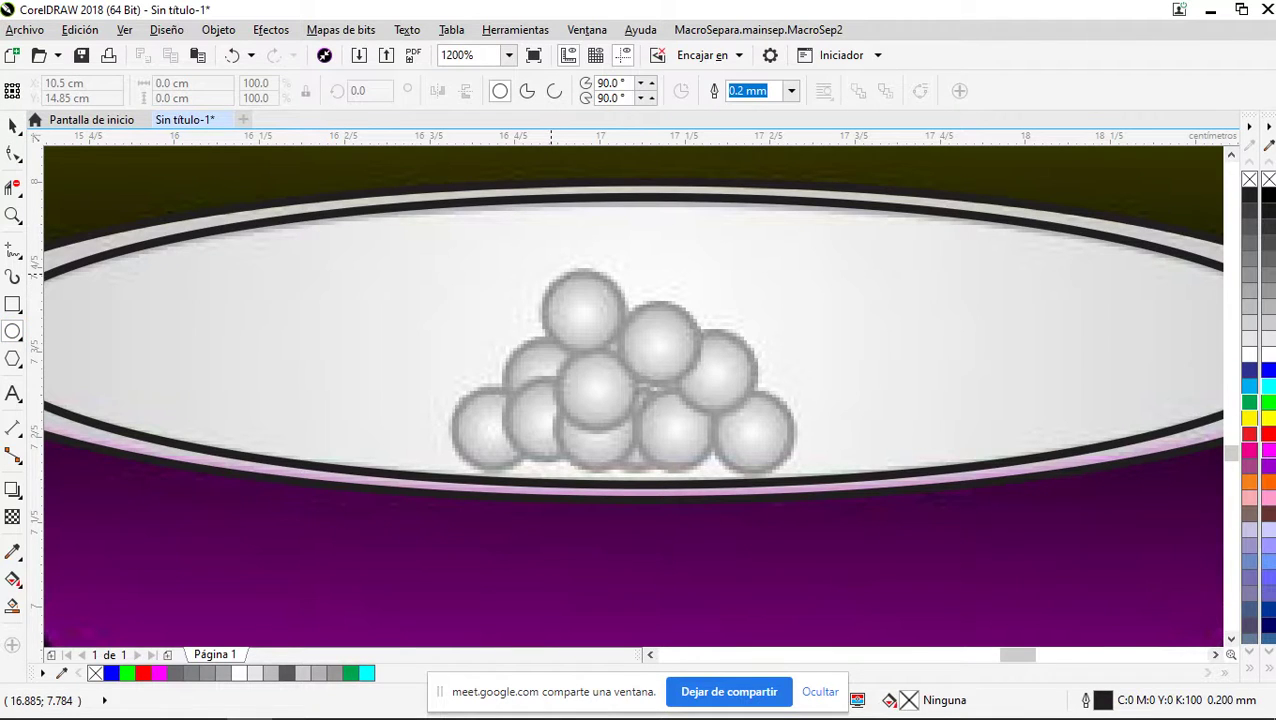
pyautogui.moveTo(546, 263); pyautogui.dragTo(577, 349)
pyautogui.scroll(1, 605, 310)
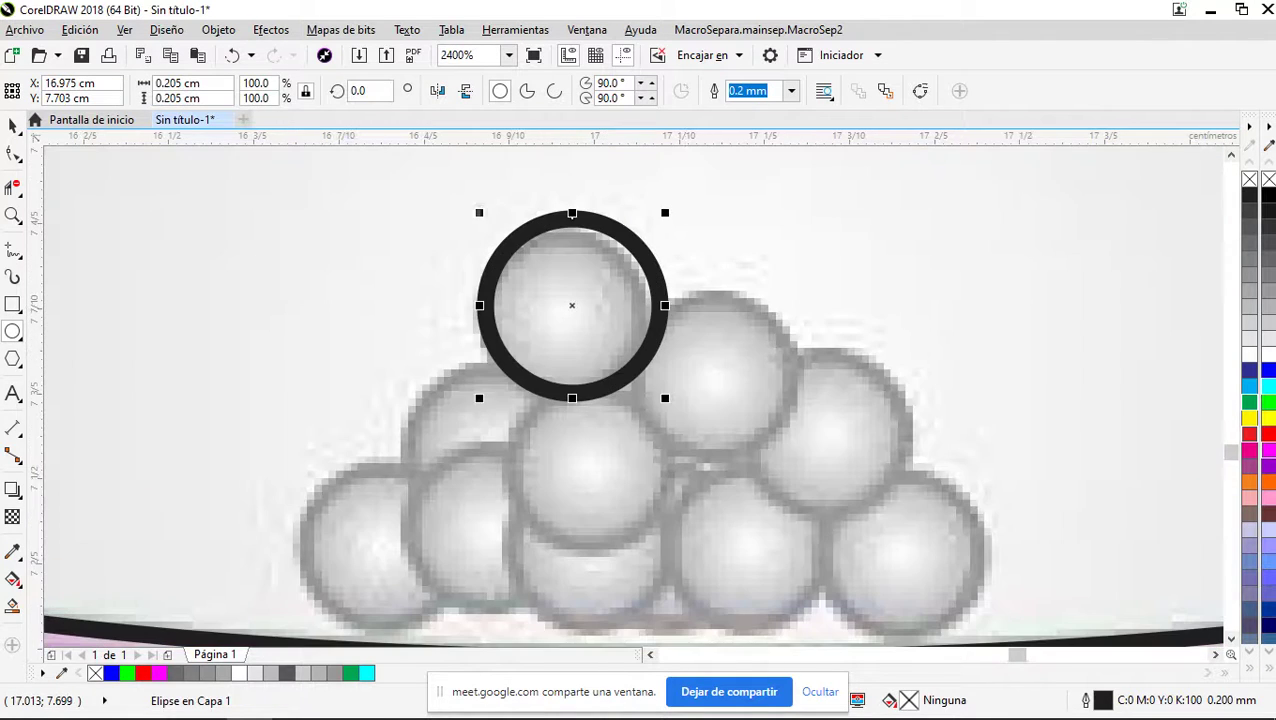
# Set the circle's outline width to Muy fina and align the circle with the topmost ball
pyautogui.click(791, 91)
pyautogui.click(749, 124)
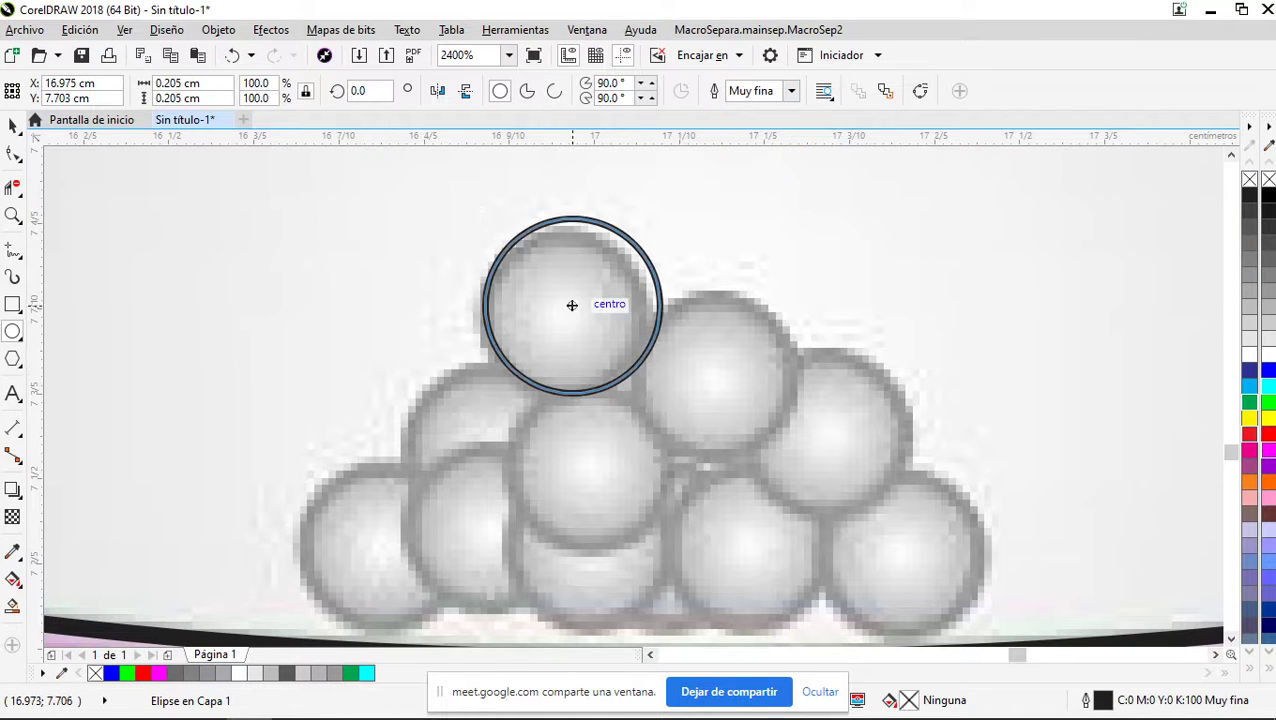
pyautogui.moveTo(573, 305); pyautogui.dragTo(560, 311)
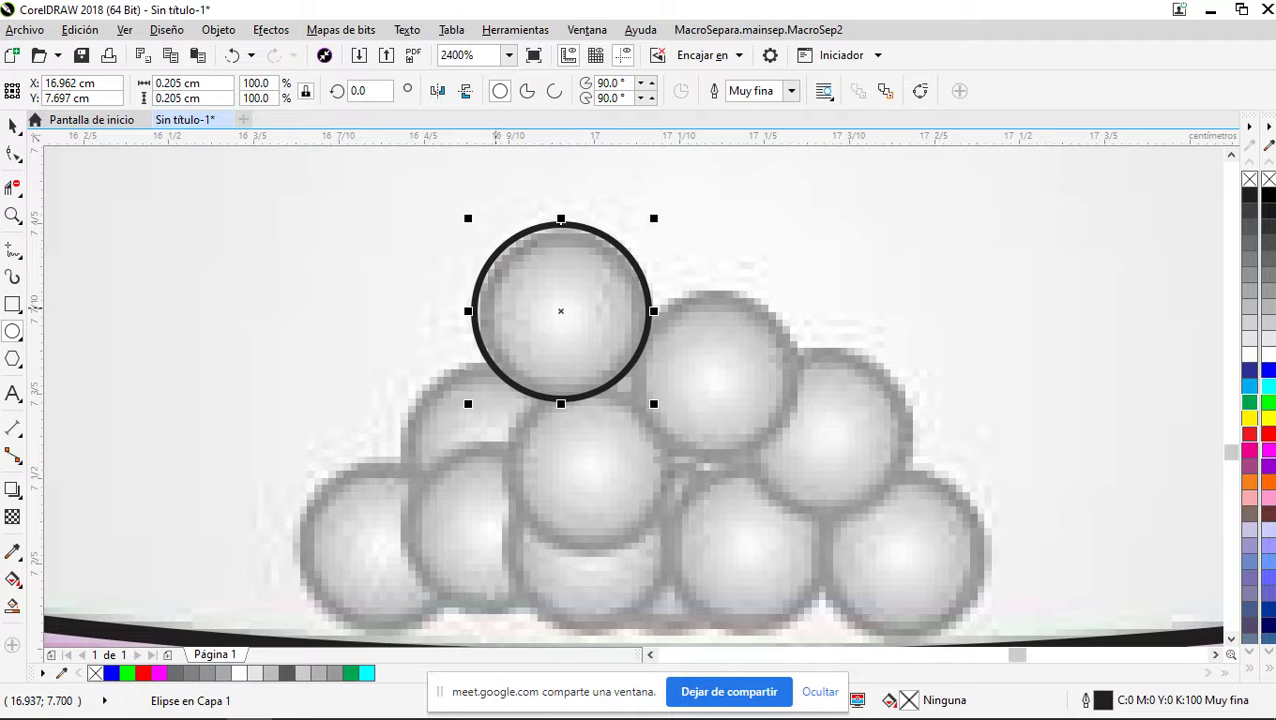
# Move and copy the circle so that one same-sized circle covers each of the eleven balls in the bowl
pyautogui.scroll(-1, 234, 281)
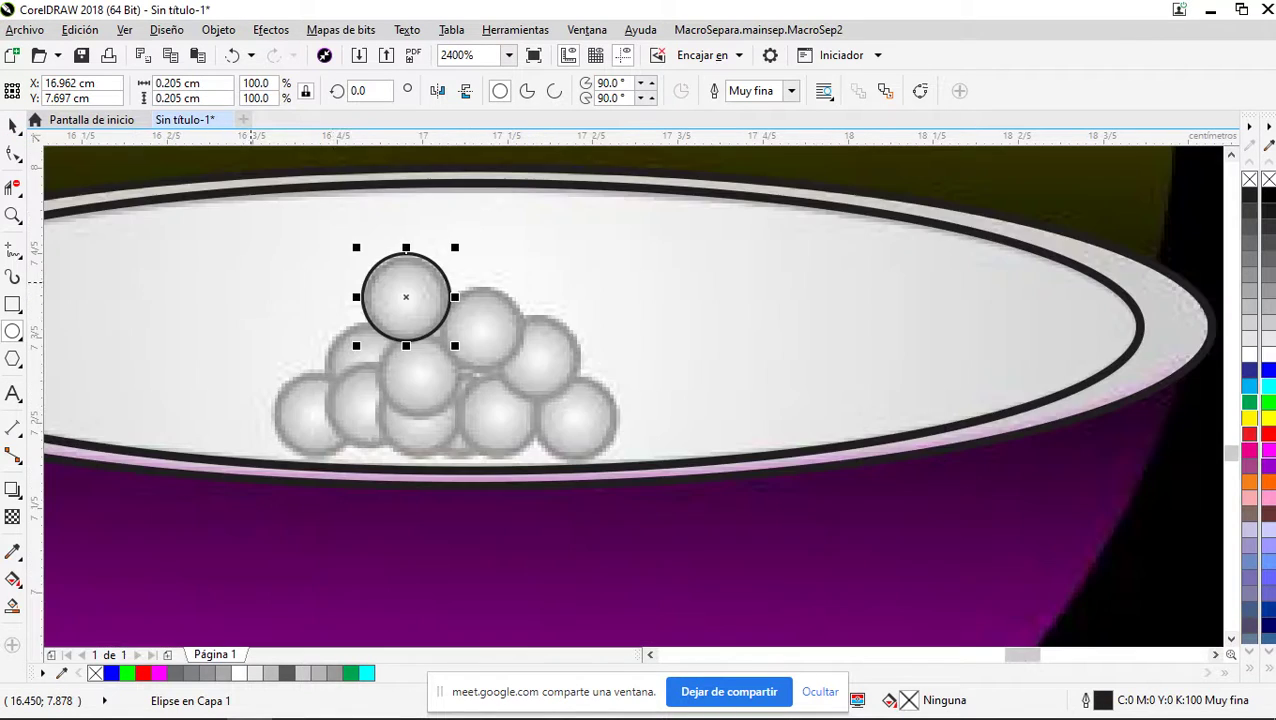
pyautogui.scroll(1, 420, 345)
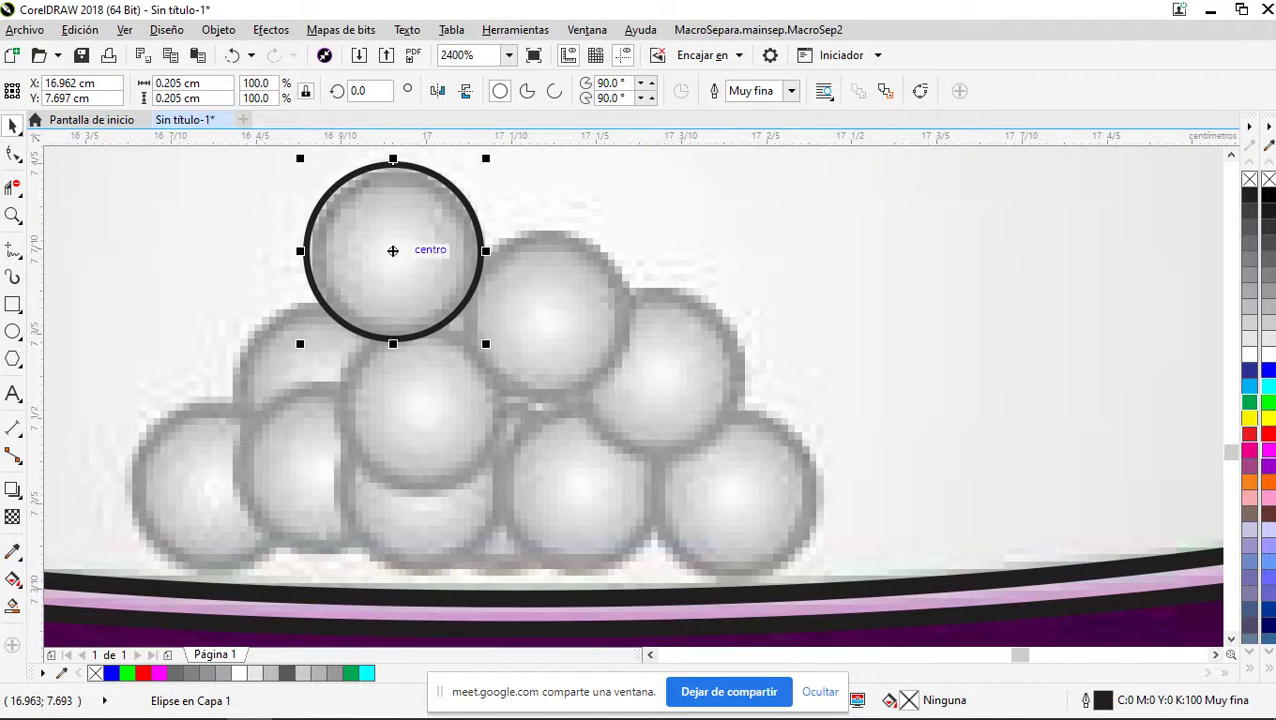
pyautogui.moveTo(392, 250); pyautogui.dragTo(506, 478)
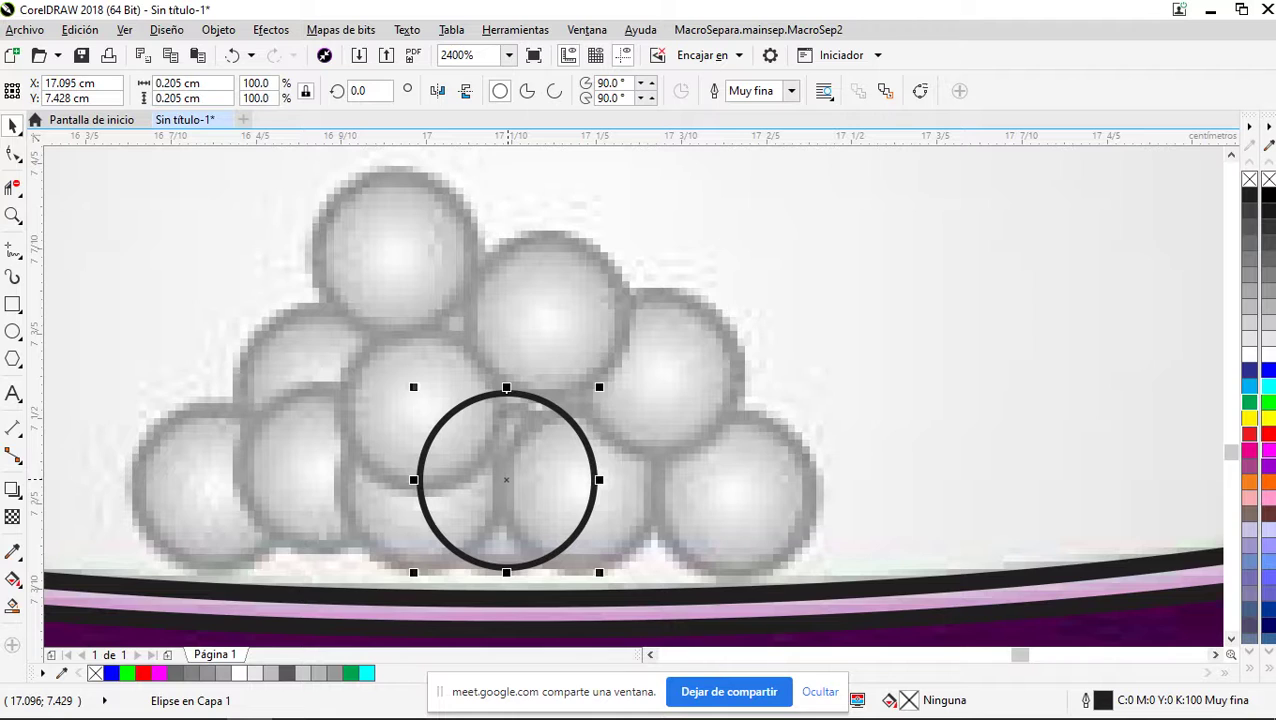
pyautogui.moveTo(506, 480); pyautogui.dragTo(660, 370)
pyautogui.moveTo(545, 327); pyautogui.dragTo(398, 258)
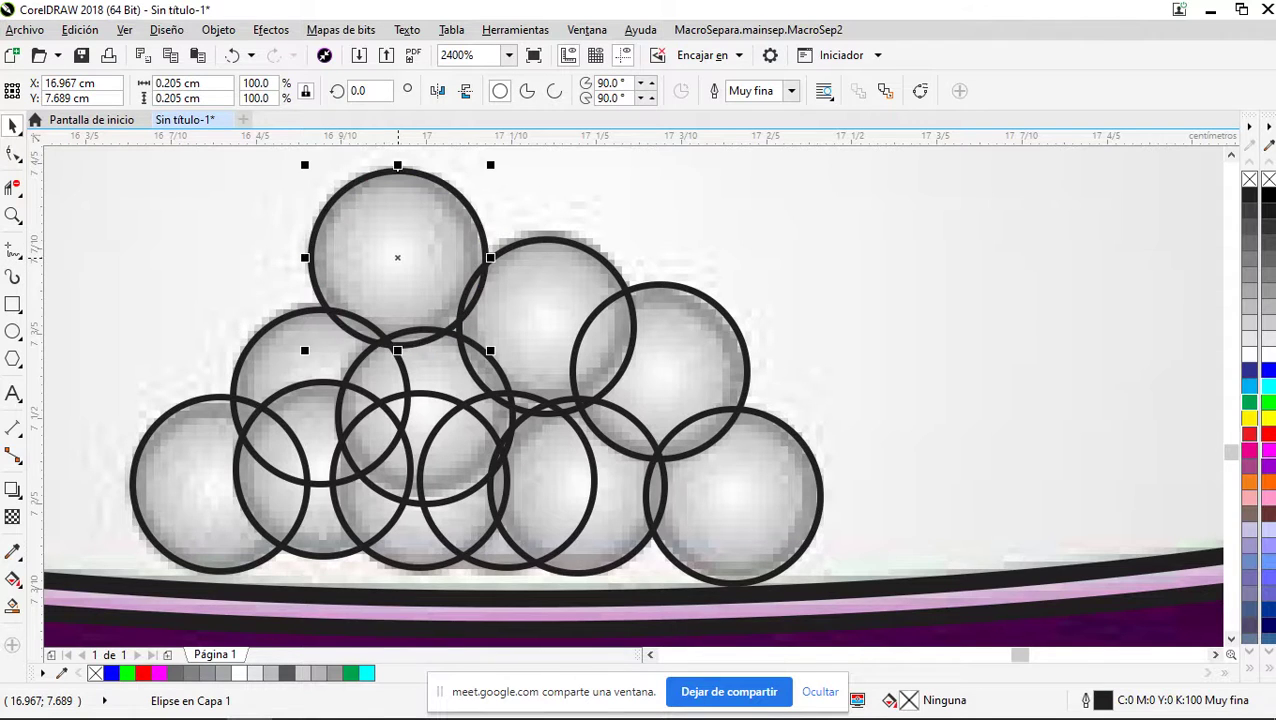
# Select the eleven ball circles inside the bowl and give them a yellow fill and outline (#FFFF00)
pyautogui.scroll(-2, 398, 258)
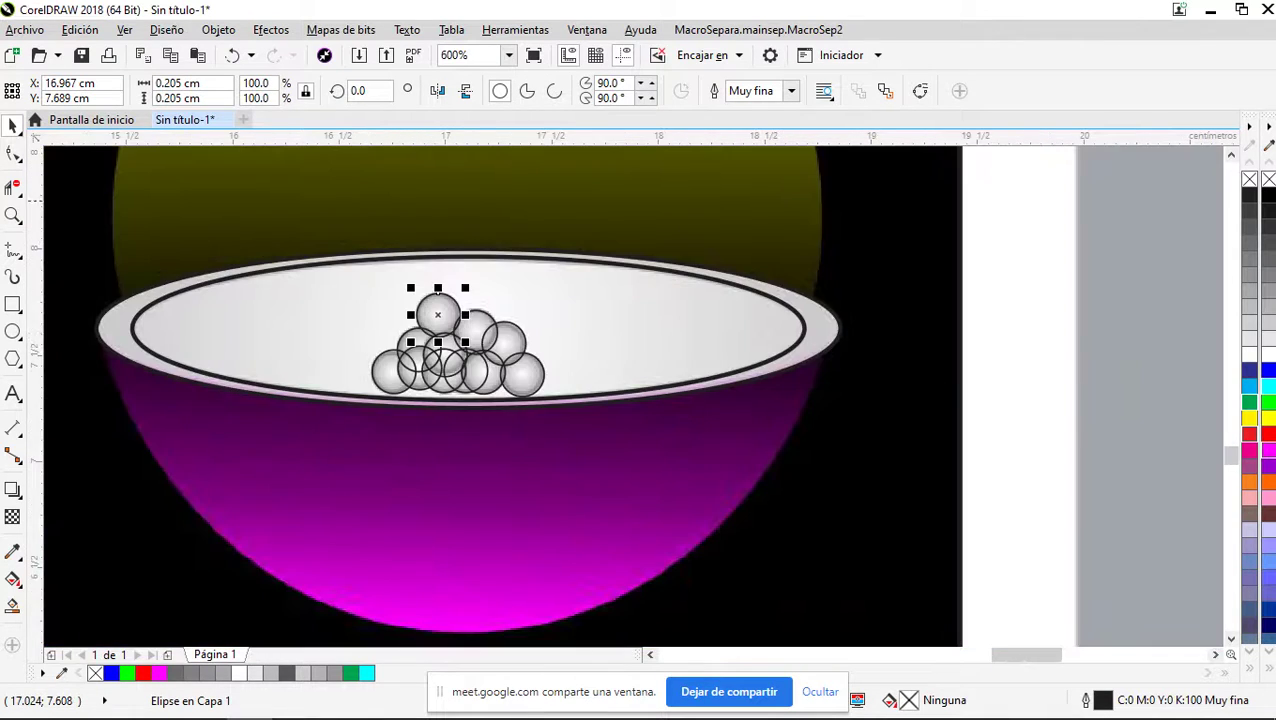
pyautogui.click(13, 124)
pyautogui.click(1003, 293)
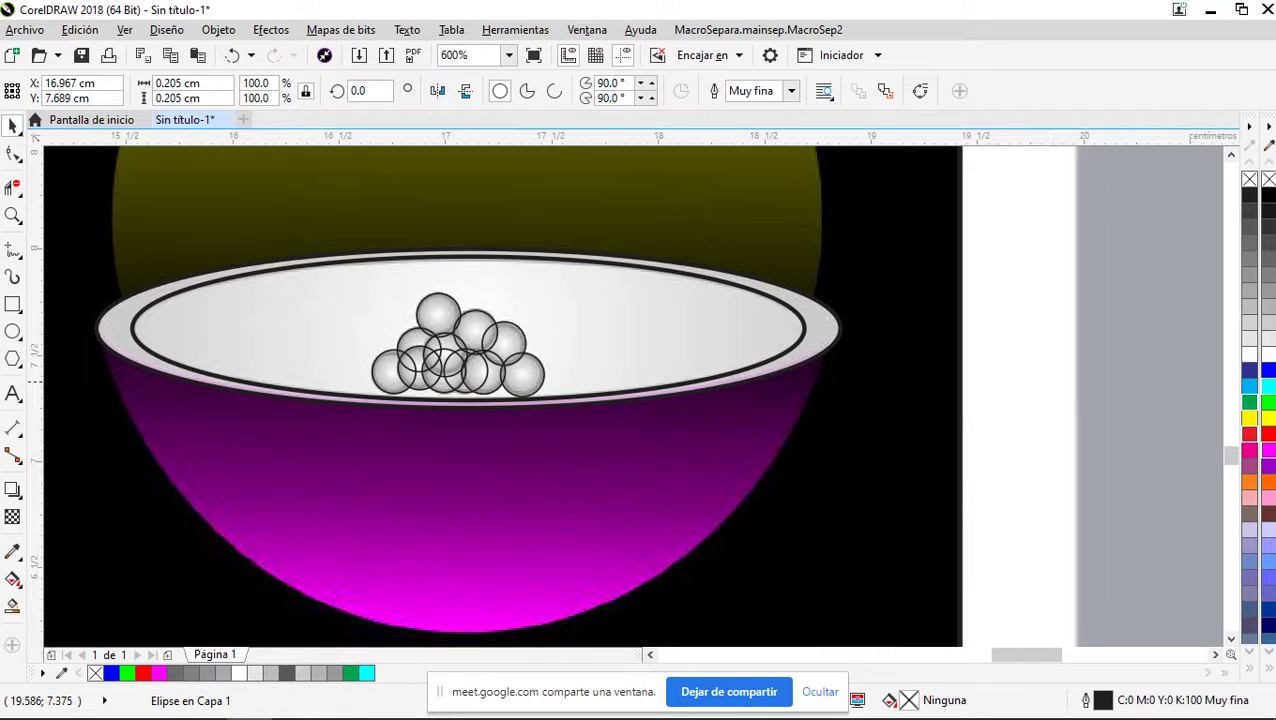
pyautogui.moveTo(994, 253); pyautogui.dragTo(775, 568)
pyautogui.click(637, 317)
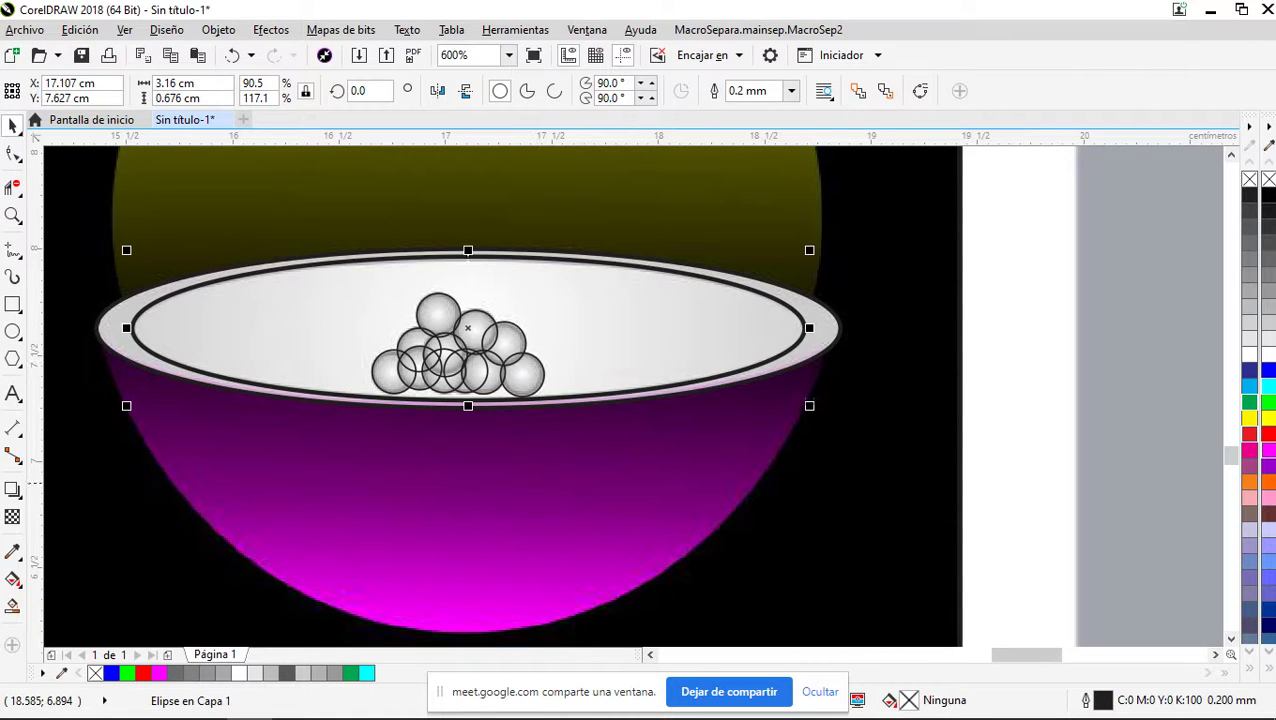
pyautogui.moveTo(1006, 263); pyautogui.dragTo(353, 436)
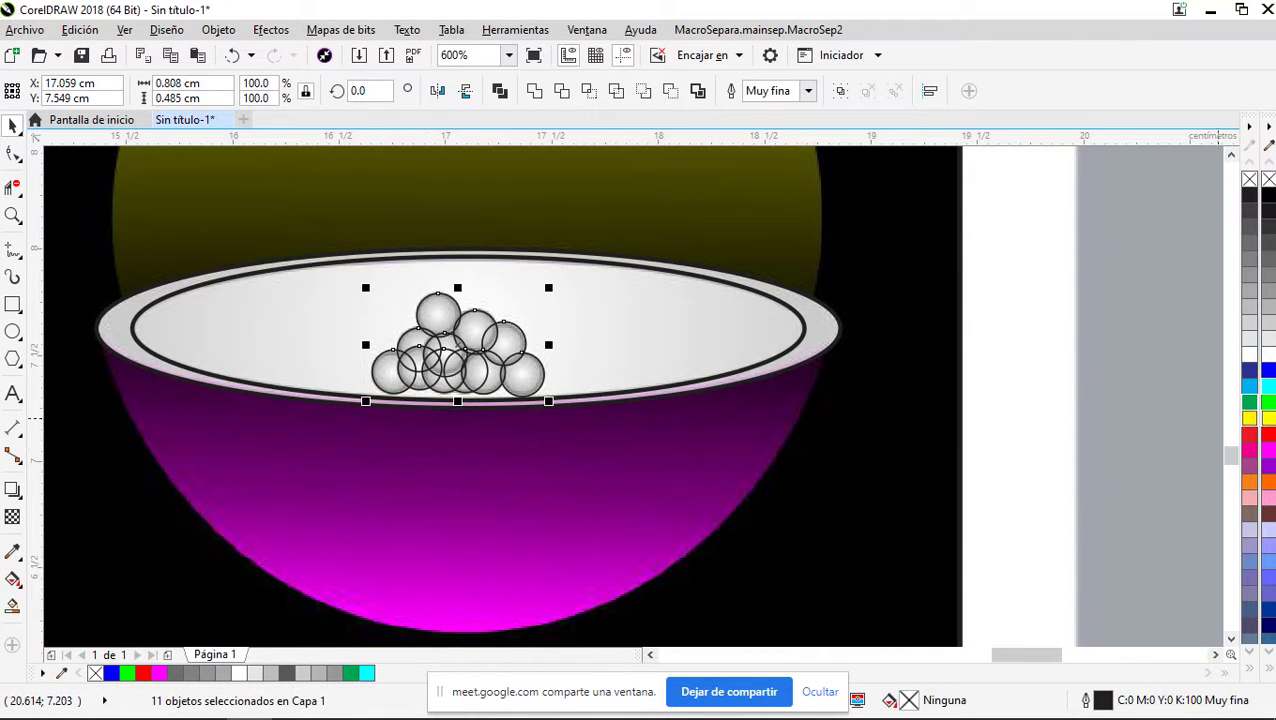
pyautogui.click(1249, 418)
pyautogui.rightClick(1249, 418)
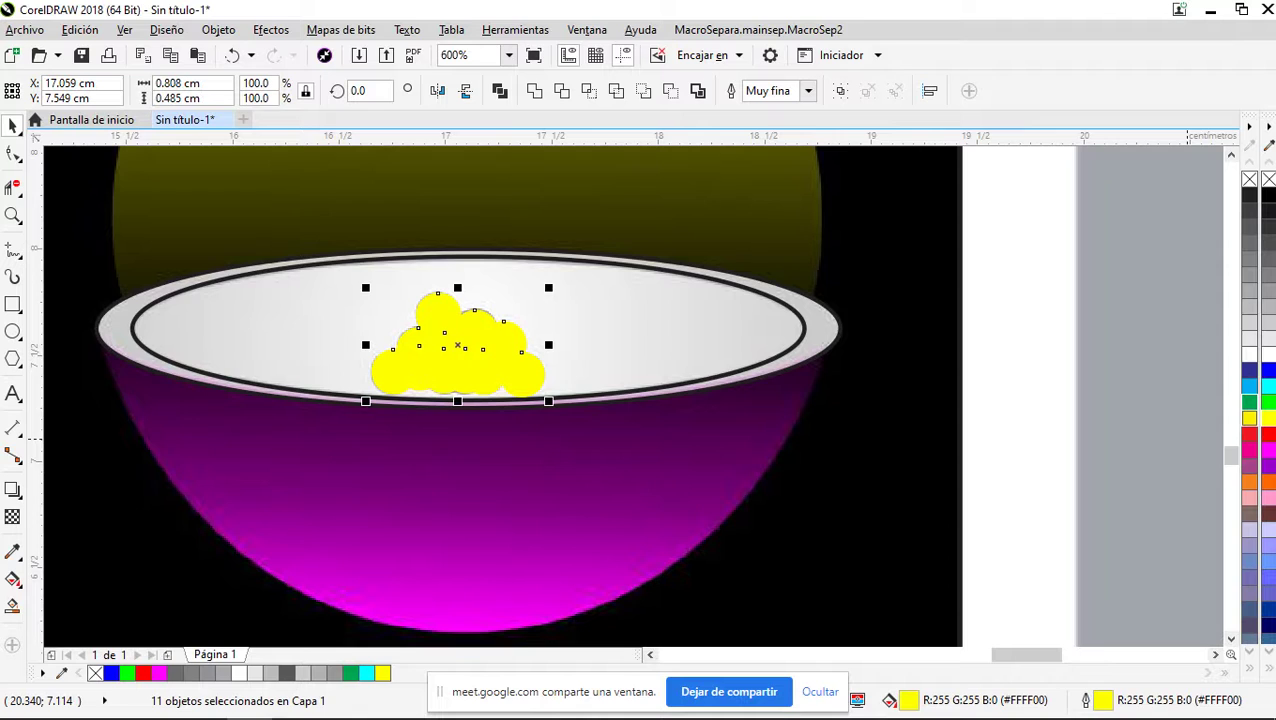
# Try a C0 M0 Y100 K0 yellow outline and an orange C0 M48 Y80 K0 fill on the ball circles
pyautogui.rightClick(1249, 418)
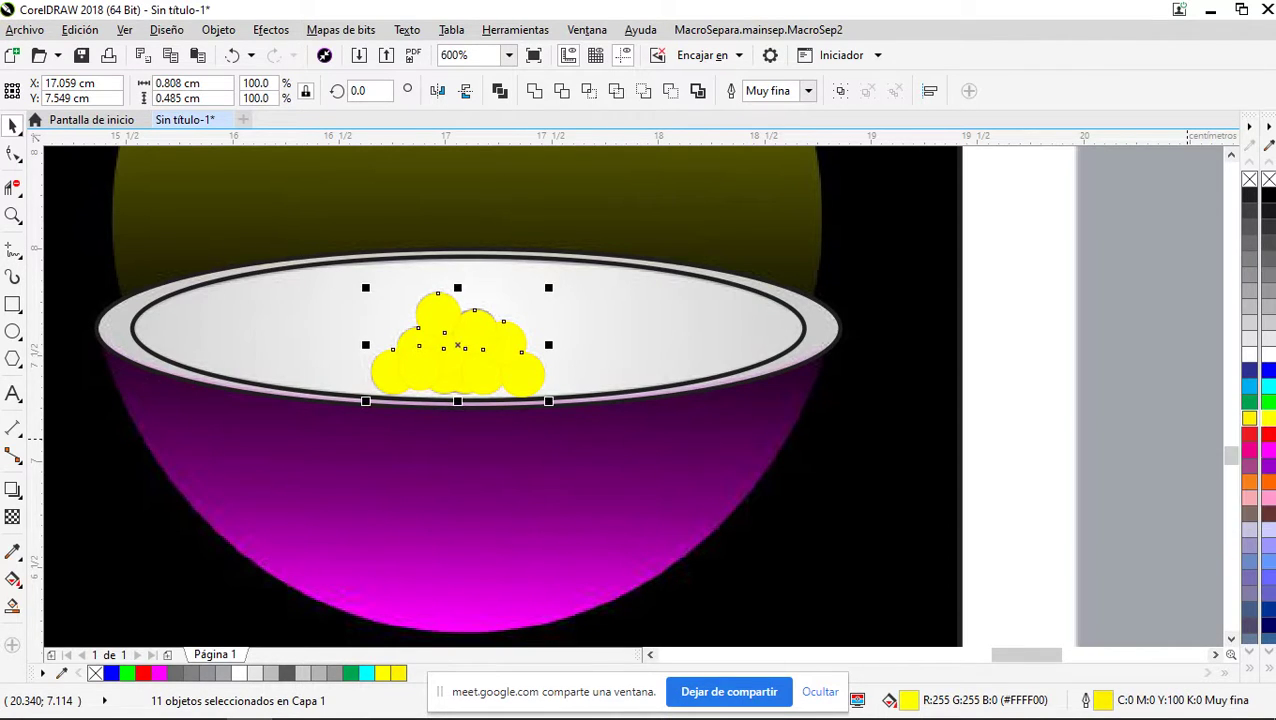
pyautogui.click(1249, 418)
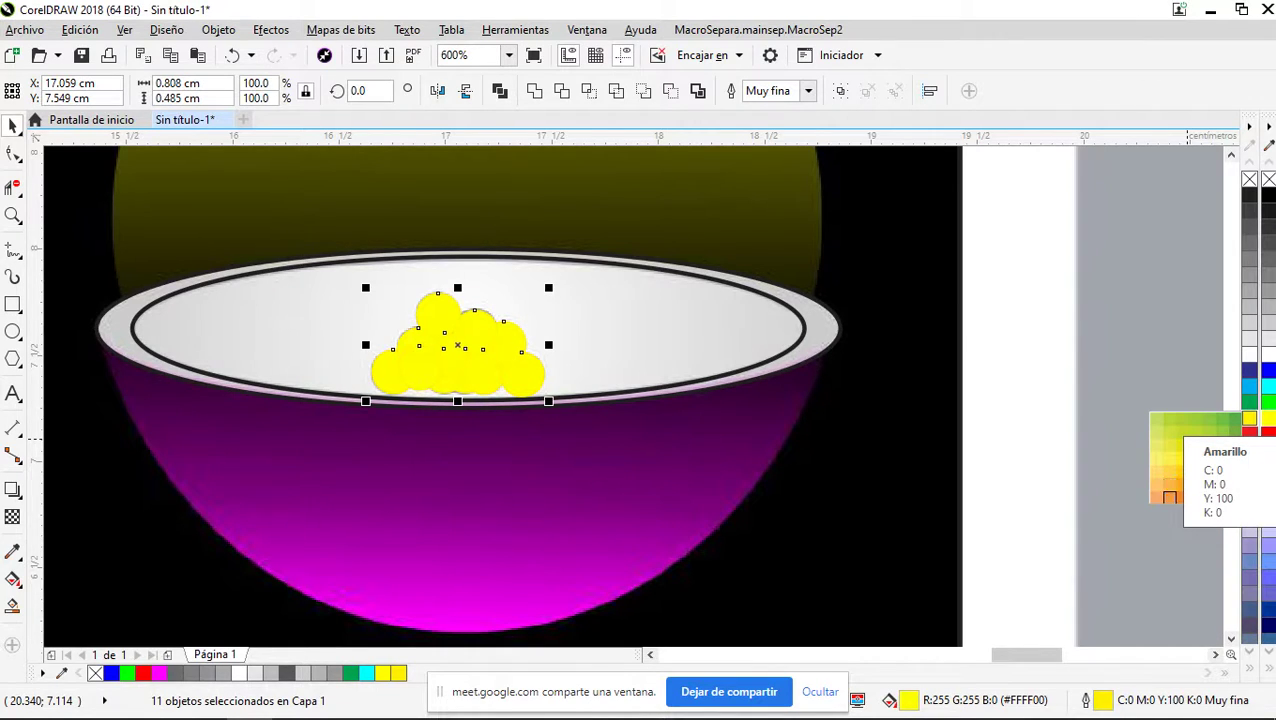
pyautogui.click(1170, 497)
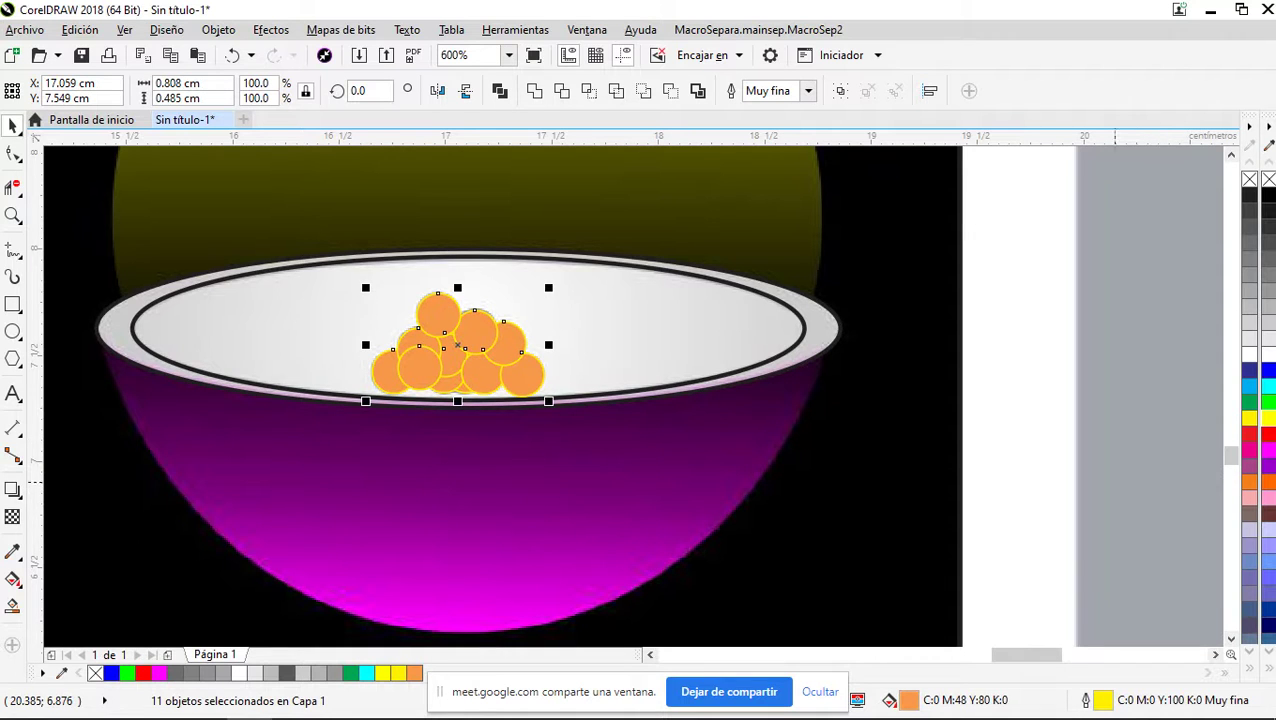
pyautogui.scroll(1, 458, 320)
pyautogui.scroll(-1, 445, 255)
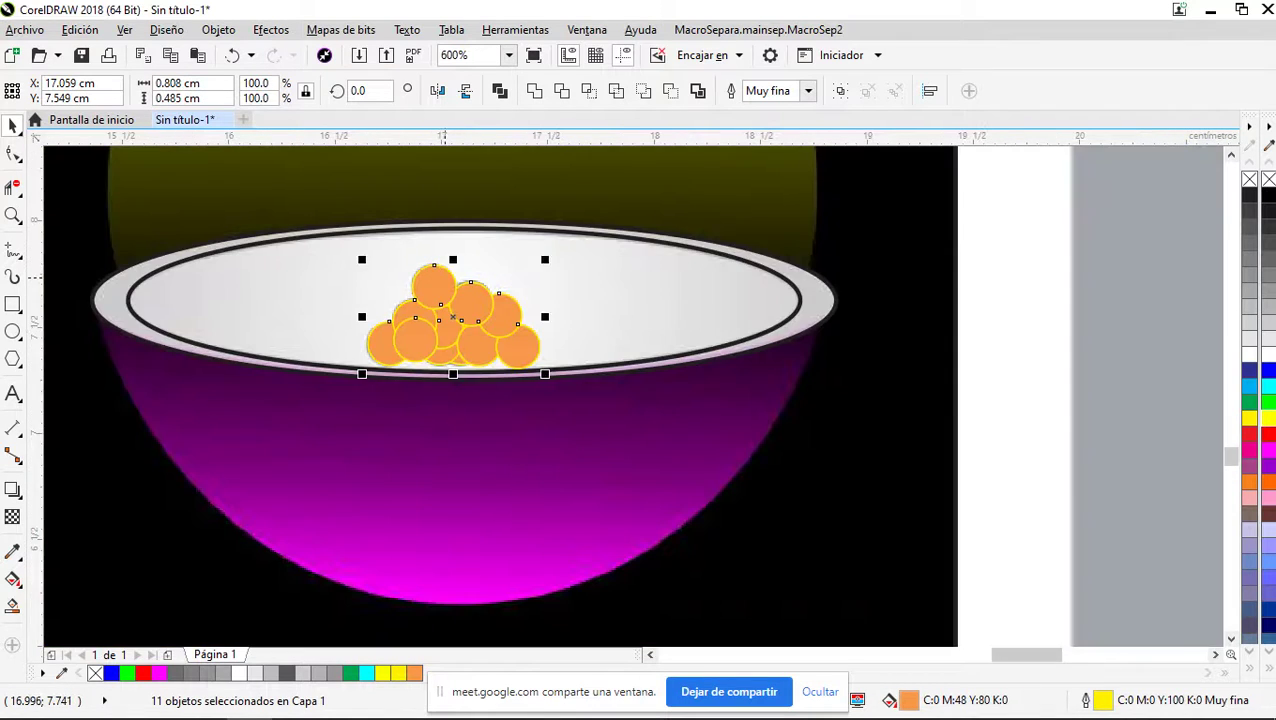
pyautogui.scroll(1, 445, 279)
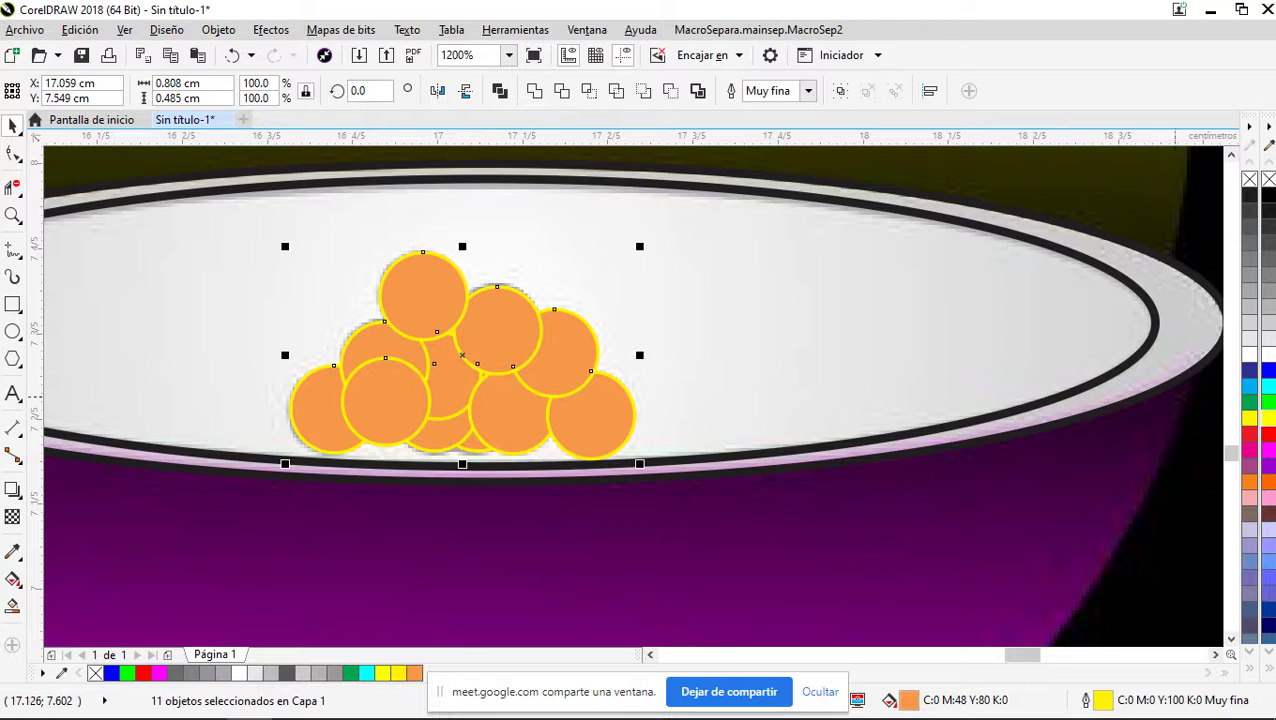
# Give the ball circles a 30% Negro outline (#B3B3B3) and a yellow #FFFF00 fill, and deselect them
pyautogui.rightClick(1269, 322)
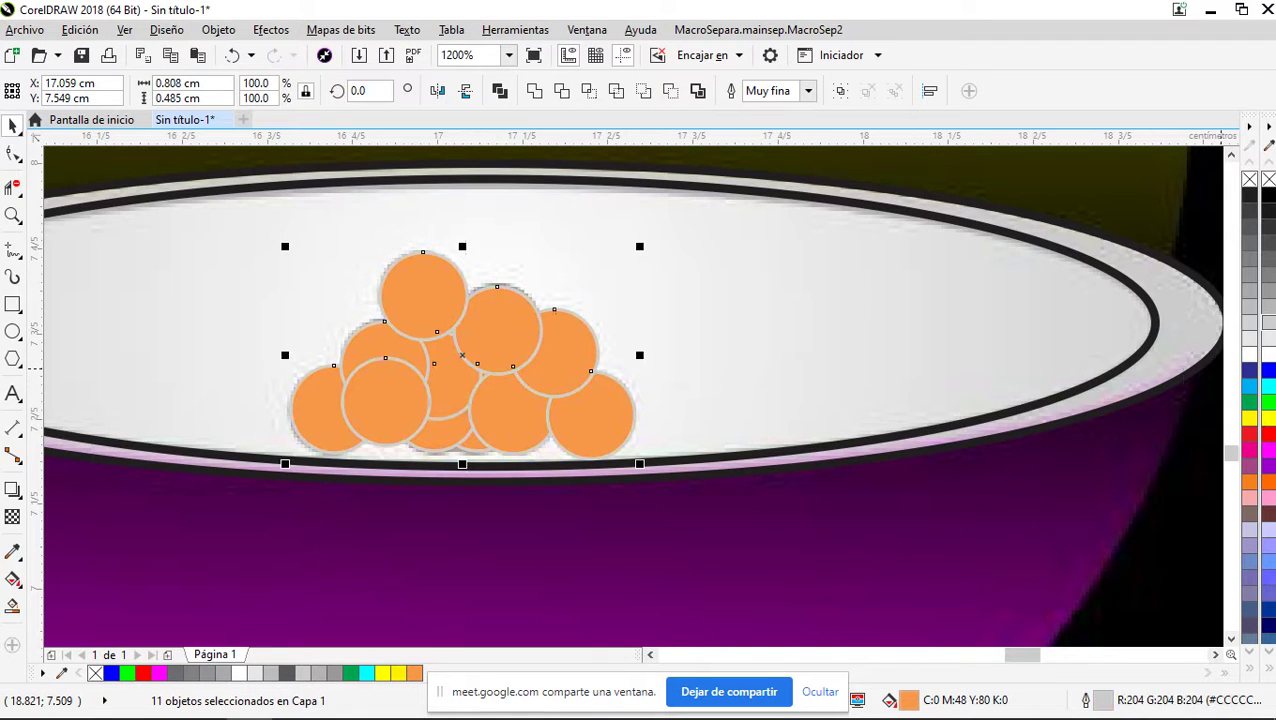
pyautogui.rightClick(1256, 328)
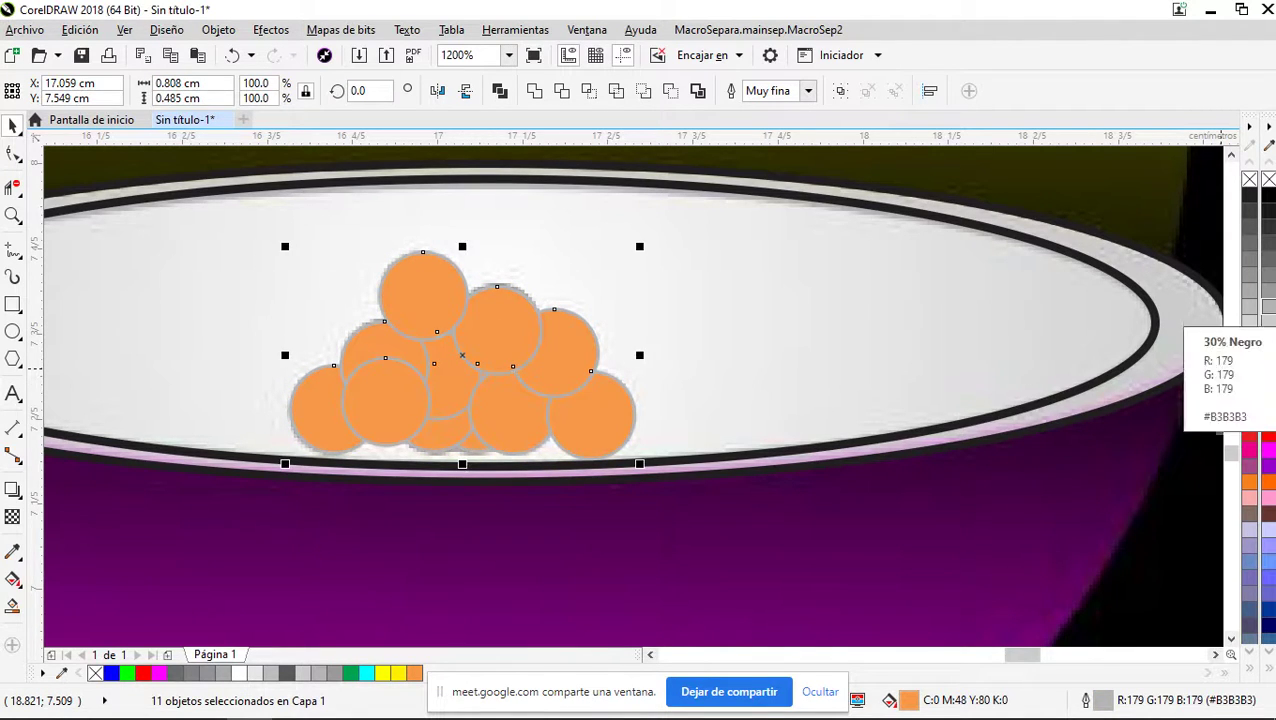
pyautogui.click(1249, 417)
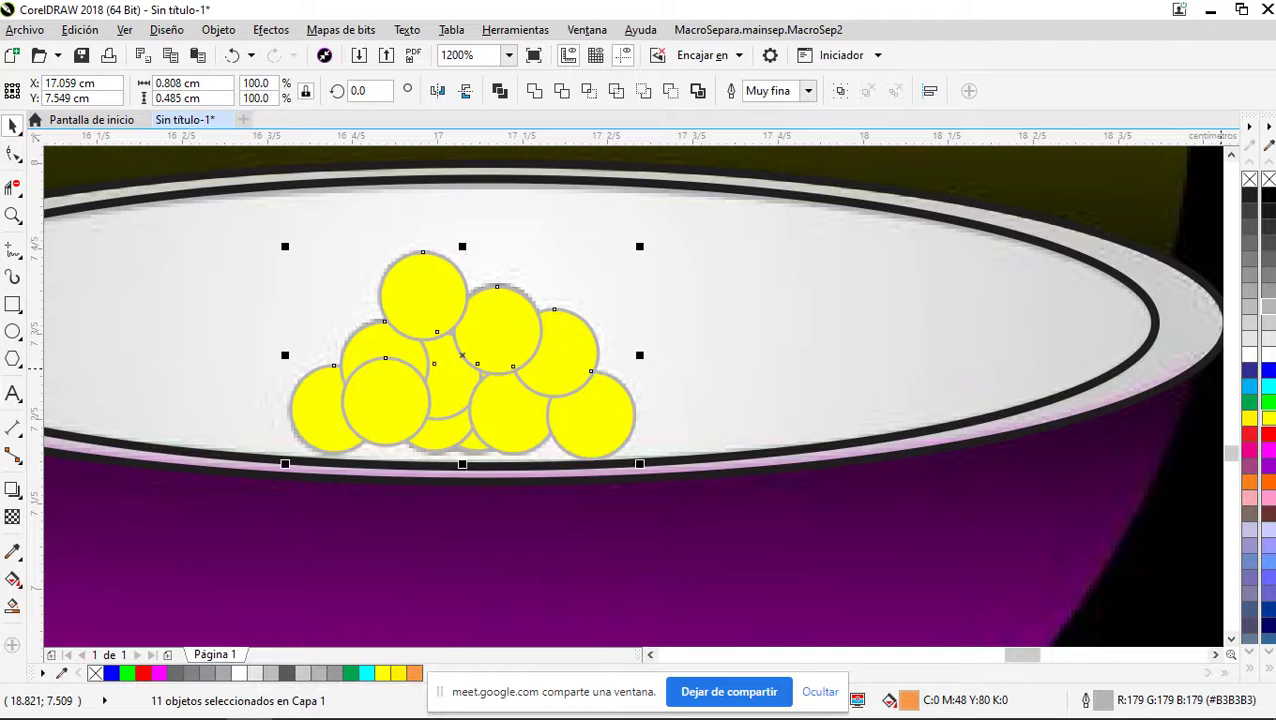
pyautogui.scroll(-1, 786, 280)
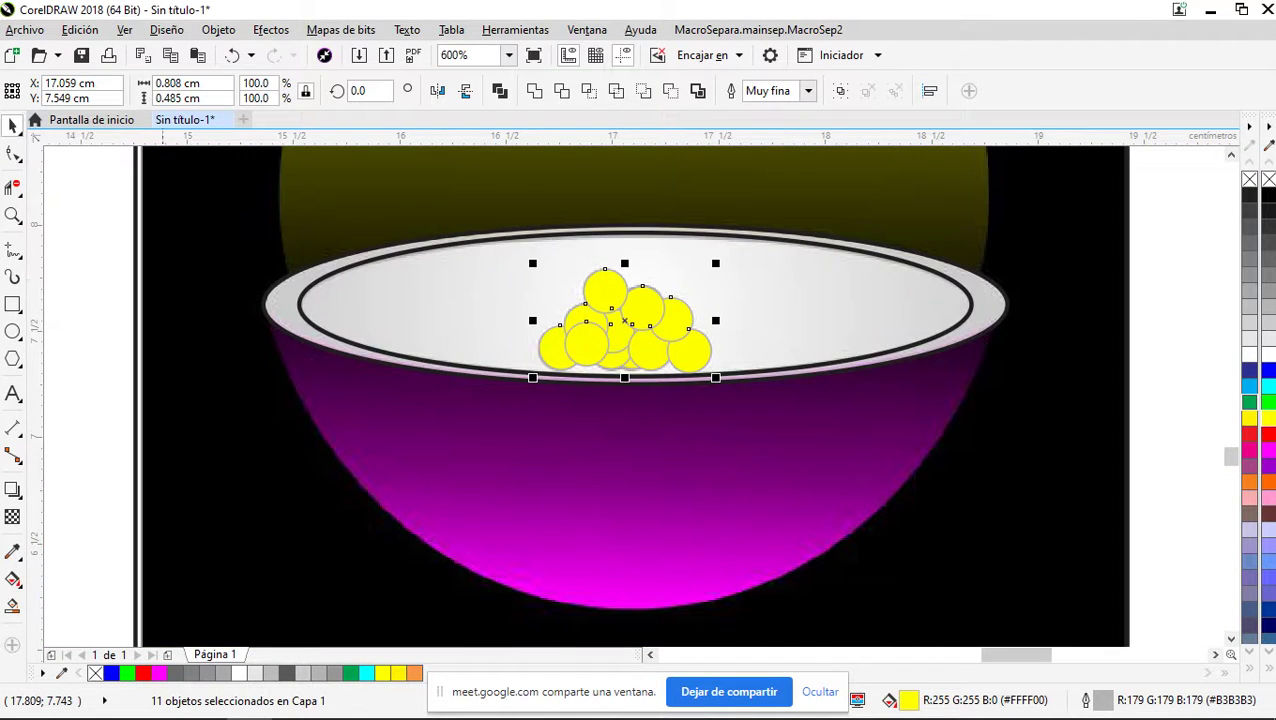
pyautogui.click(93, 324)
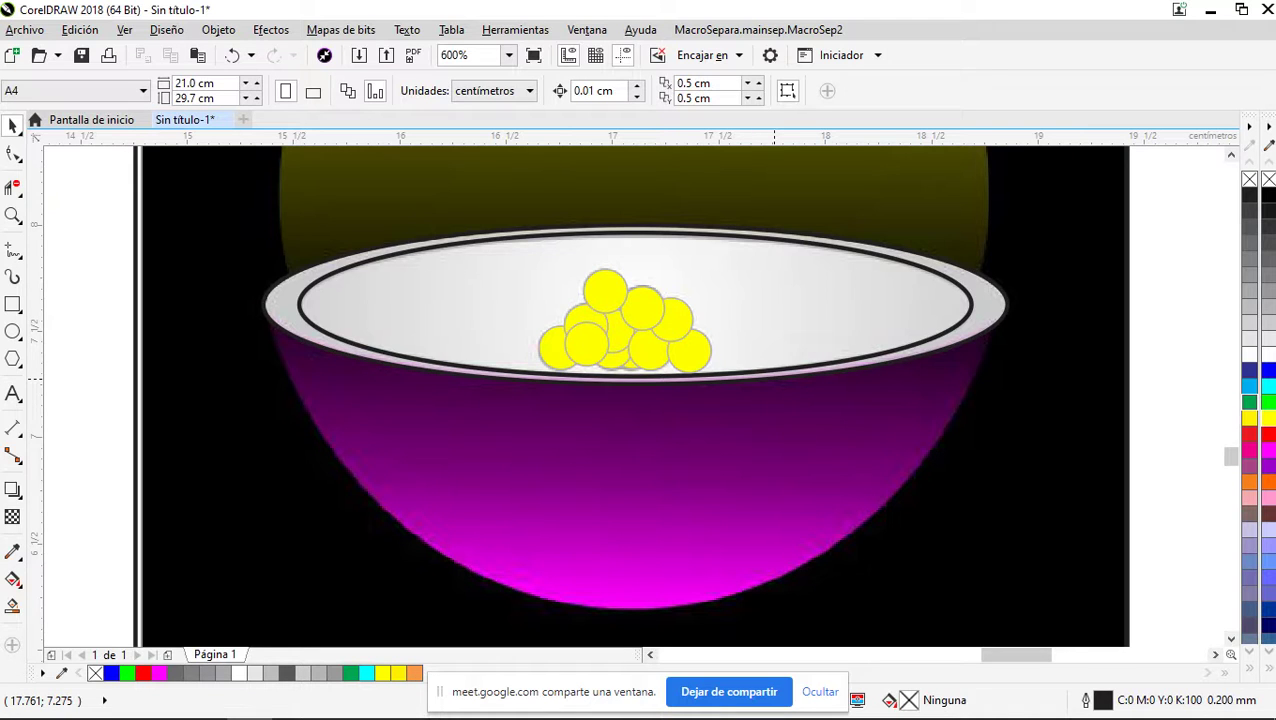
# Select the eleven ball circles in the bowl and give them a yellow-to-white gradient fill with no outline
pyautogui.scroll(-1, 650, 450)
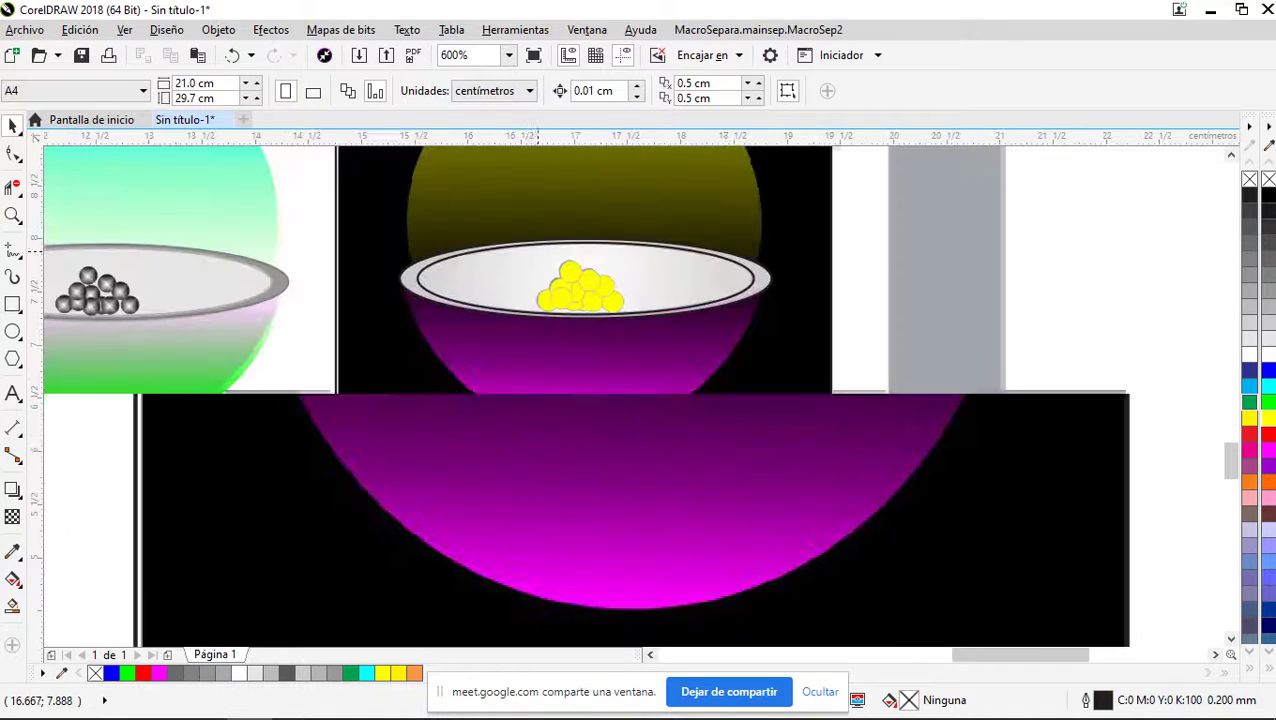
pyautogui.moveTo(865, 262); pyautogui.dragTo(530, 335)
pyautogui.moveTo(850, 238); pyautogui.dragTo(530, 318)
pyautogui.scroll(1, 535, 275)
pyautogui.scroll(1, 610, 290)
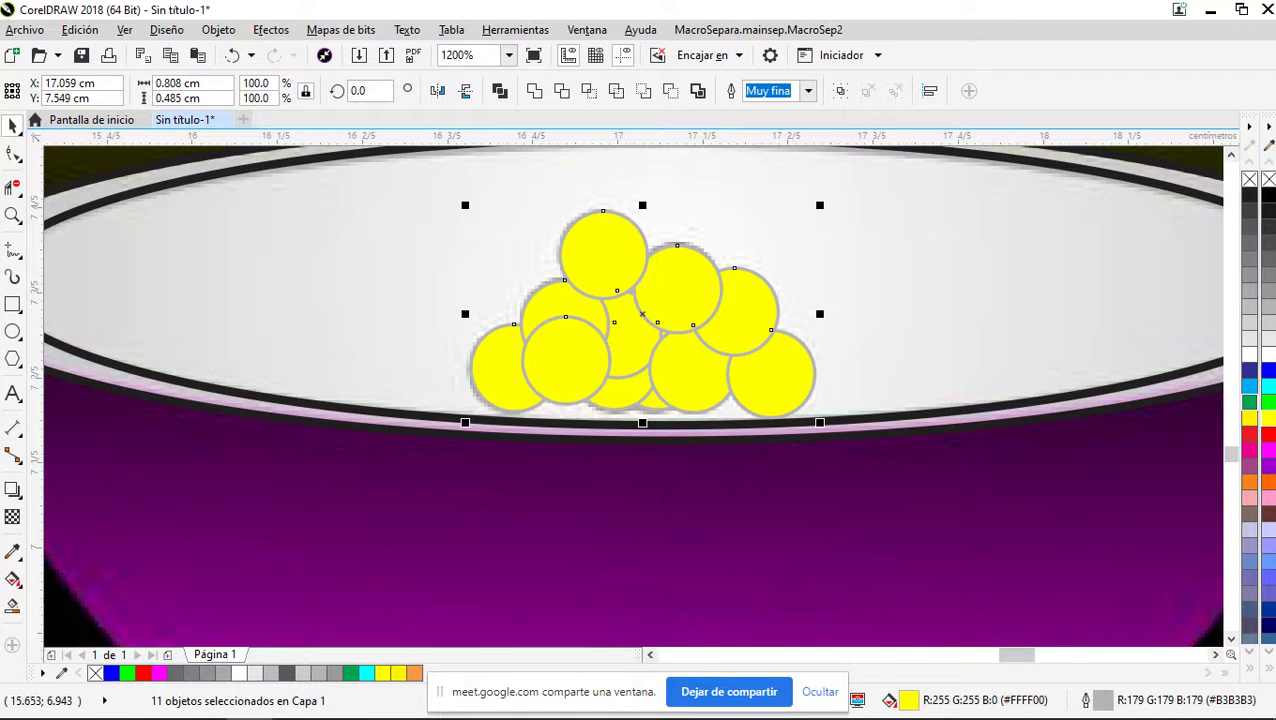
pyautogui.click(12, 579)
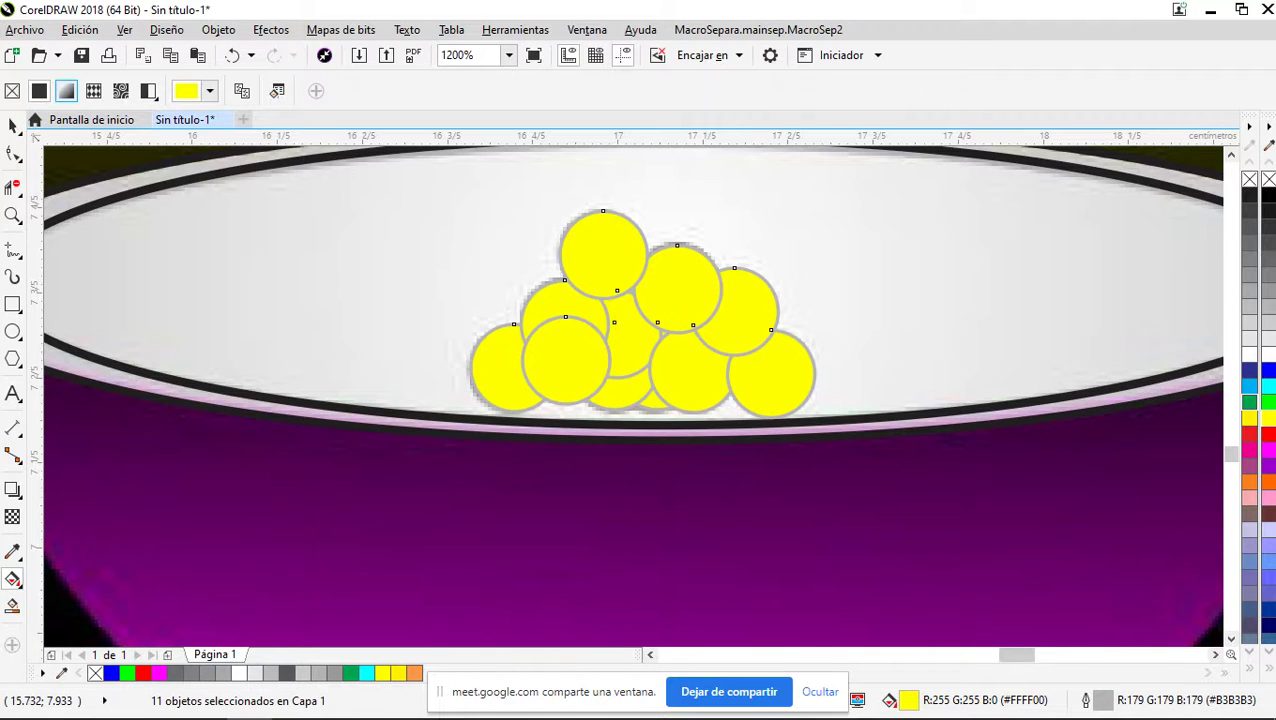
pyautogui.click(66, 91)
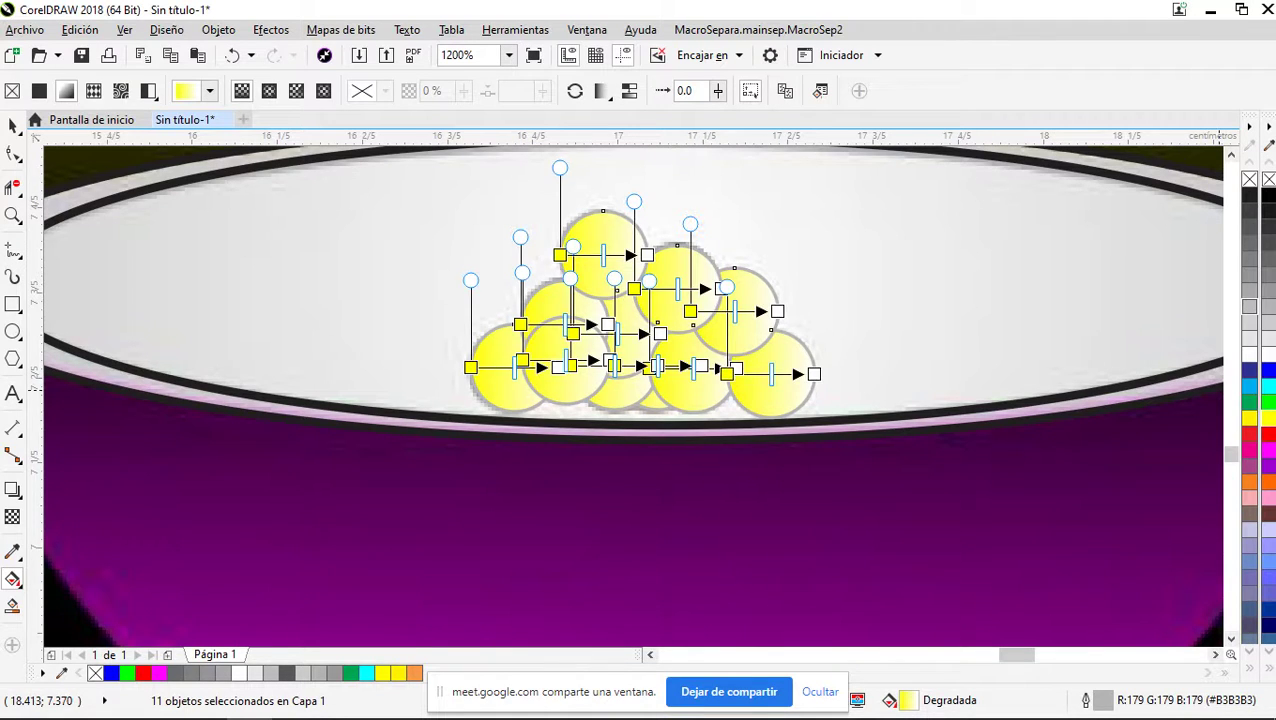
pyautogui.rightClick(1250, 180)
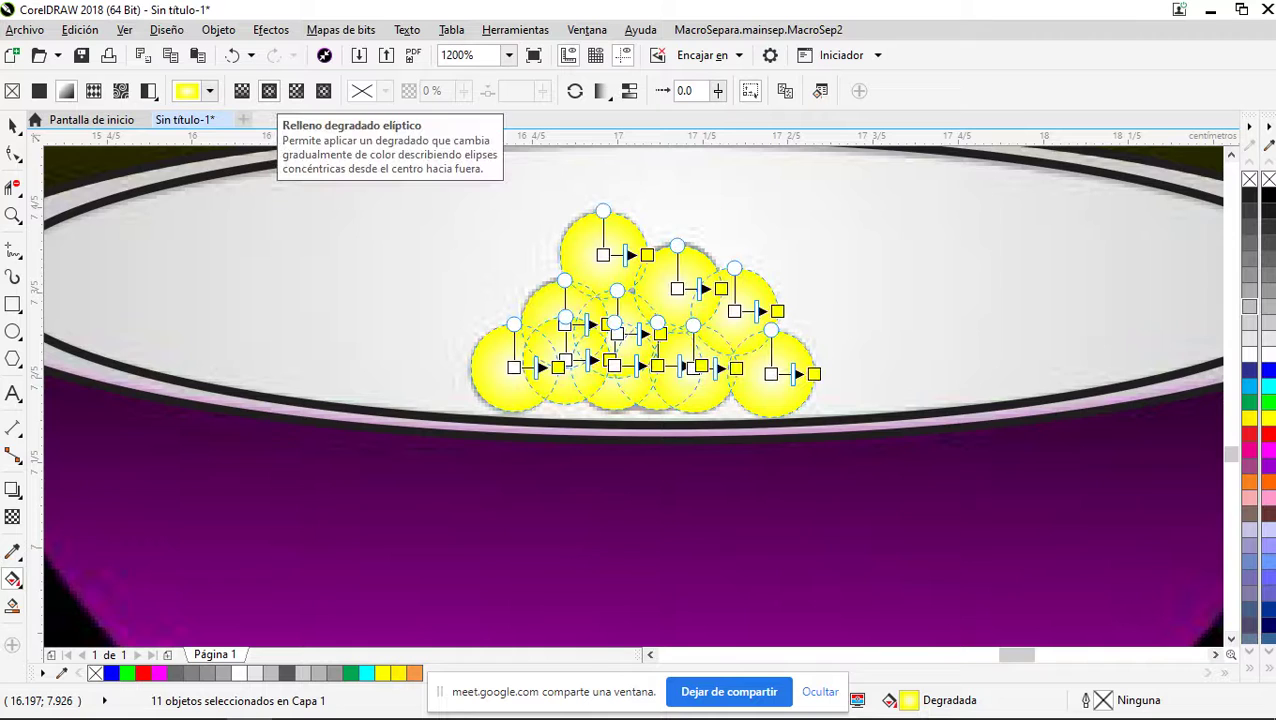
# Try conical and rectangular gradient types on the ball circles, set the gradient back to linear and deselect them
pyautogui.click(296, 91)
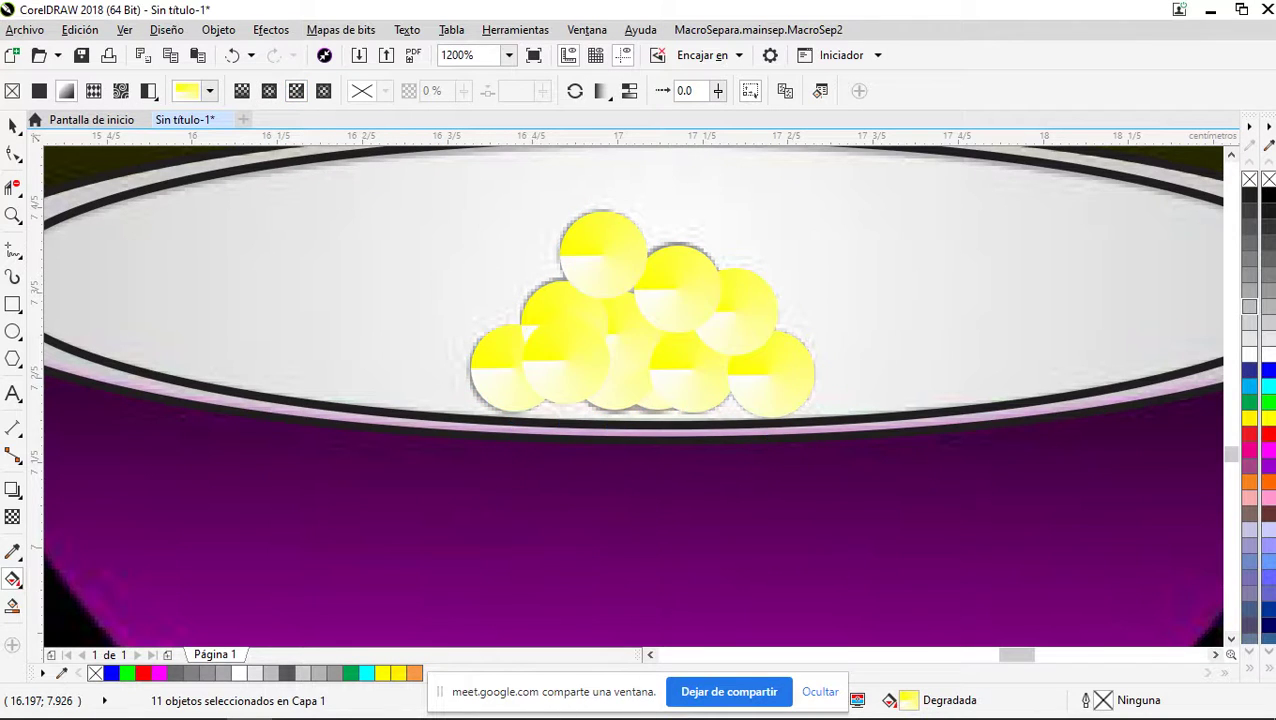
pyautogui.click(323, 91)
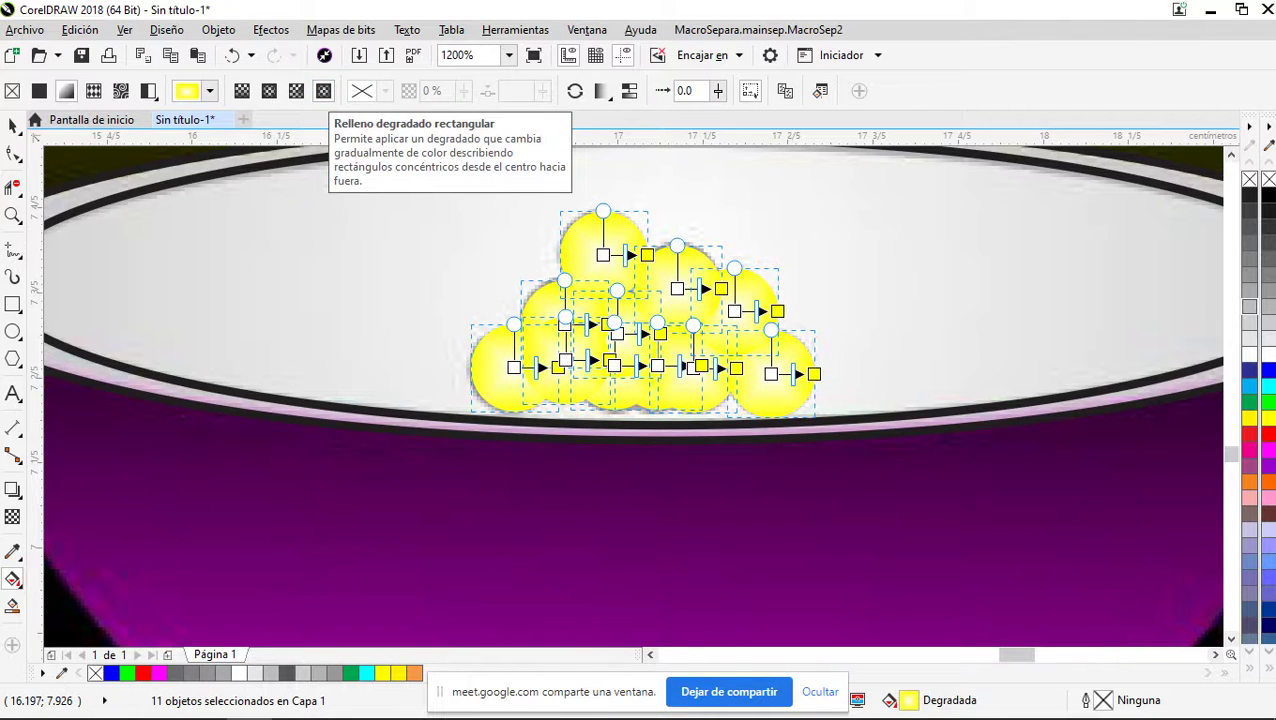
pyautogui.click(241, 91)
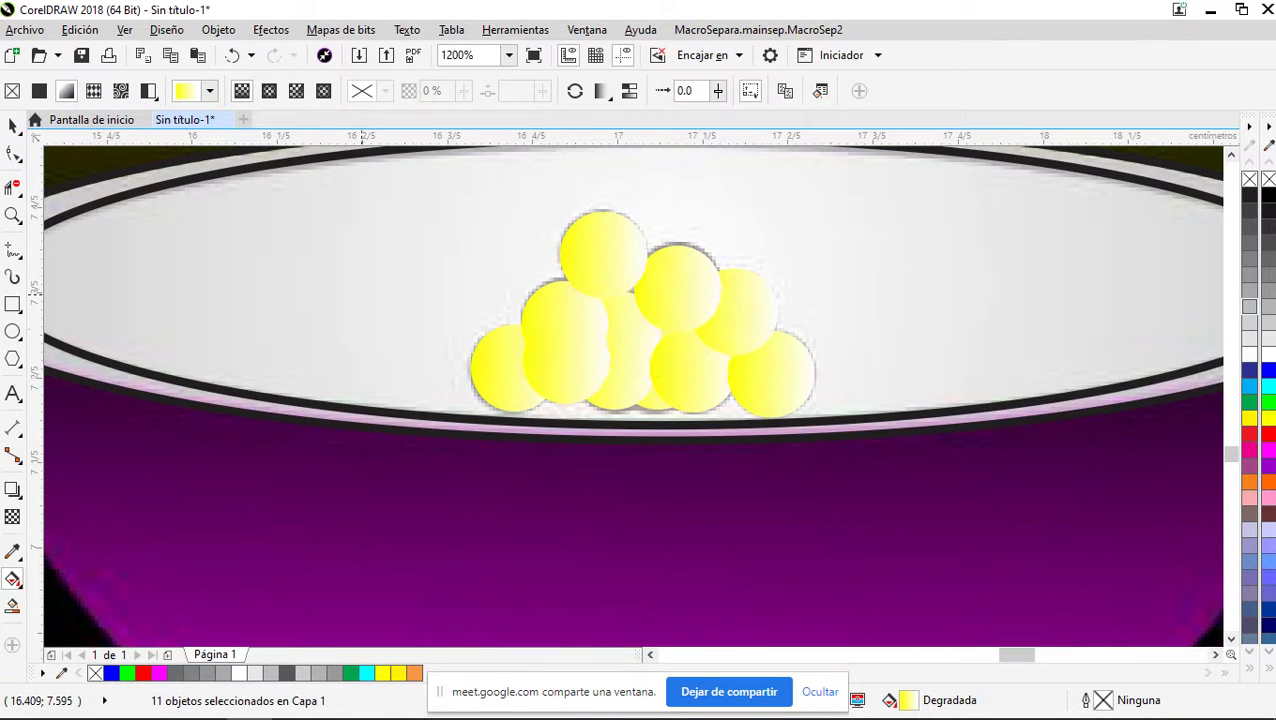
pyautogui.scroll(-2, 360, 288)
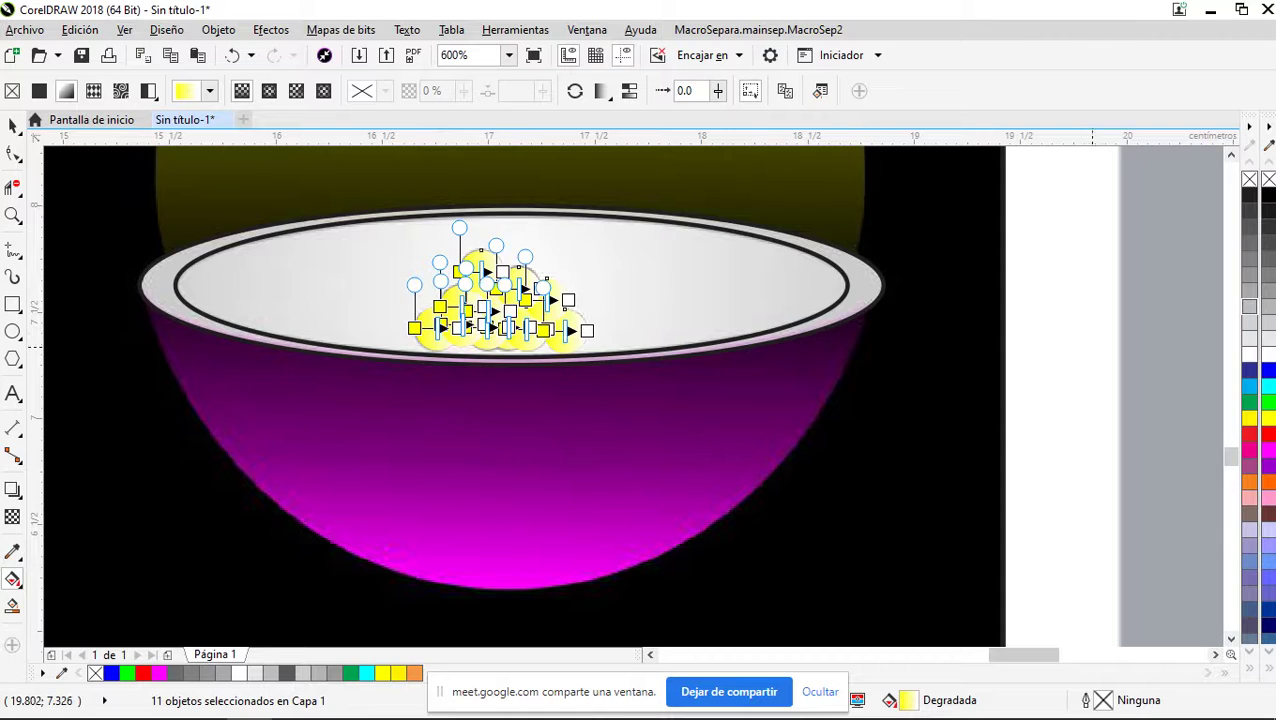
pyautogui.click(1086, 349)
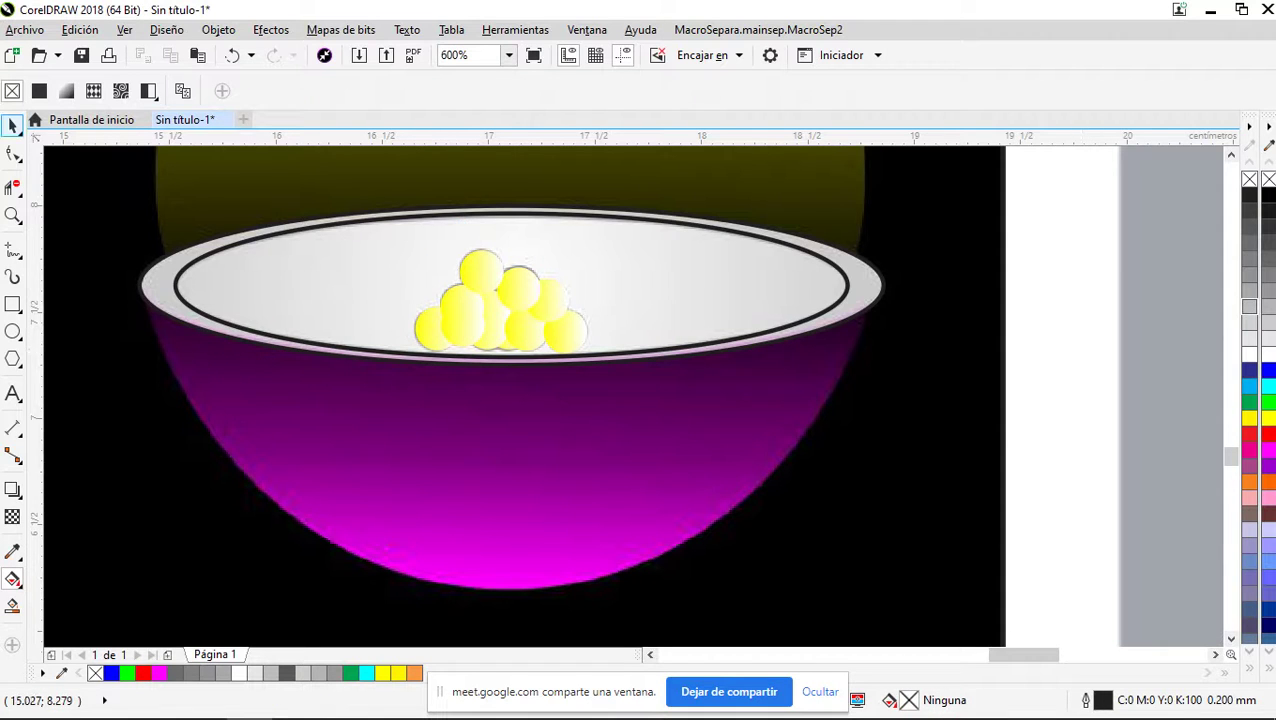
pyautogui.click(12, 126)
# Fill the bowl's inner ellipse with 30% Negro (#B3B3B3) and give it a #999999 grey outline
pyautogui.scroll(1, 499, 306)
pyautogui.scroll(-1, 505, 305)
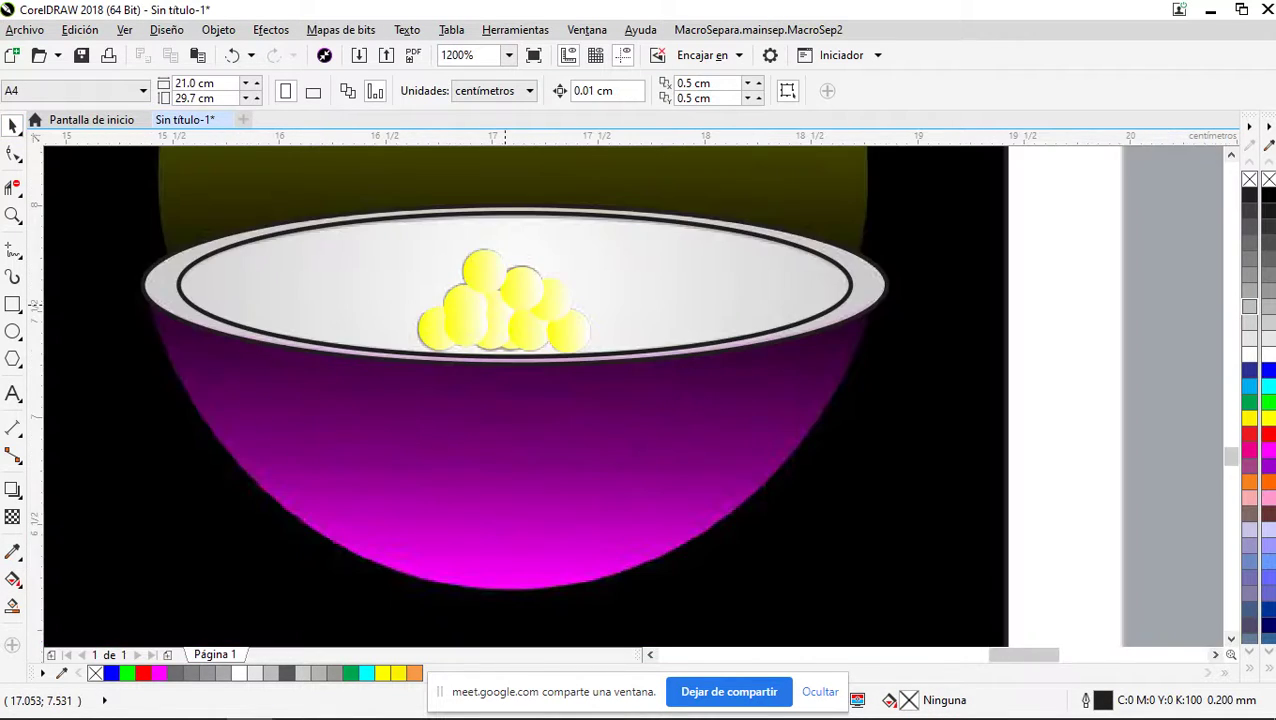
pyautogui.scroll(-1, 505, 305)
pyautogui.scroll(1, 492, 300)
pyautogui.scroll(-1, 490, 300)
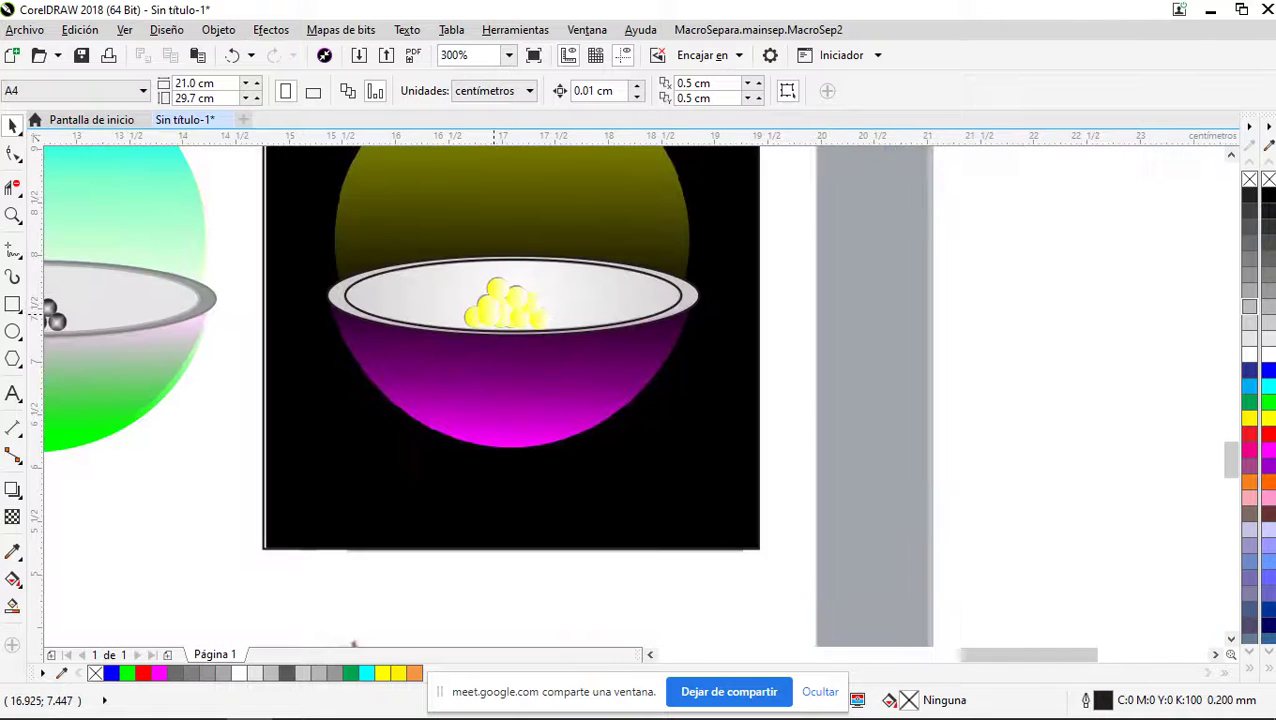
pyautogui.scroll(1, 490, 300)
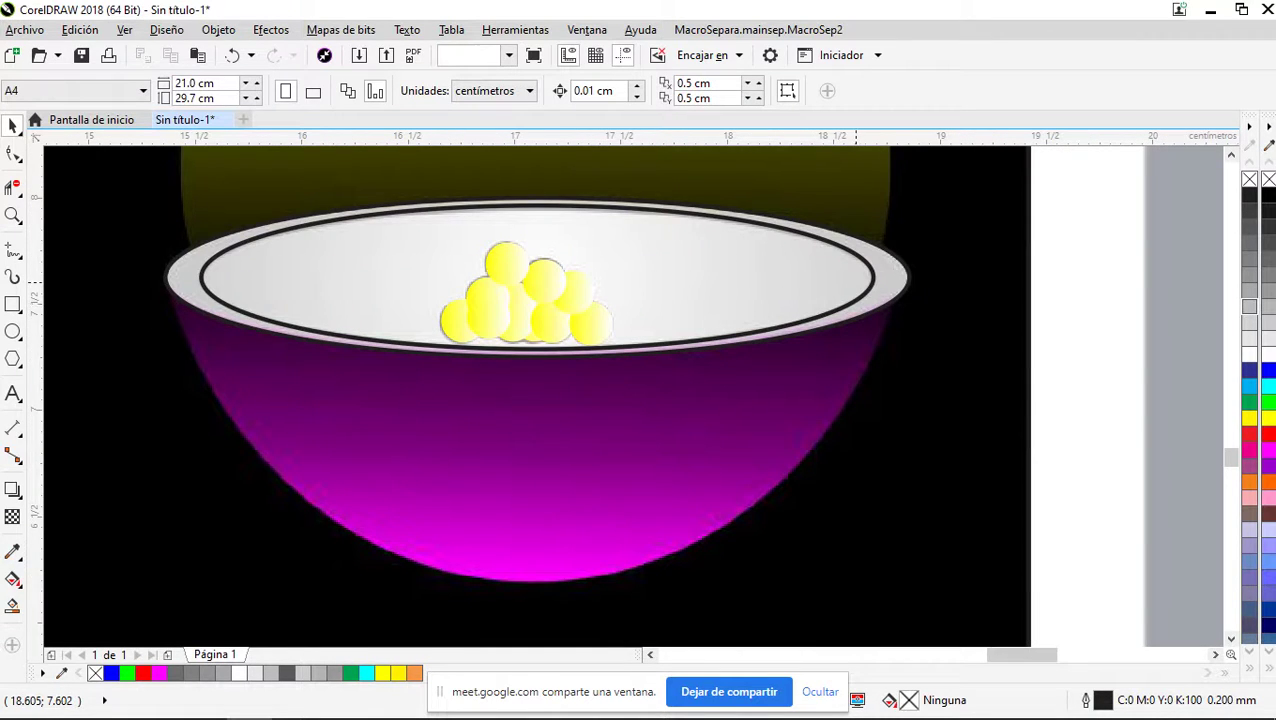
pyautogui.click(855, 283)
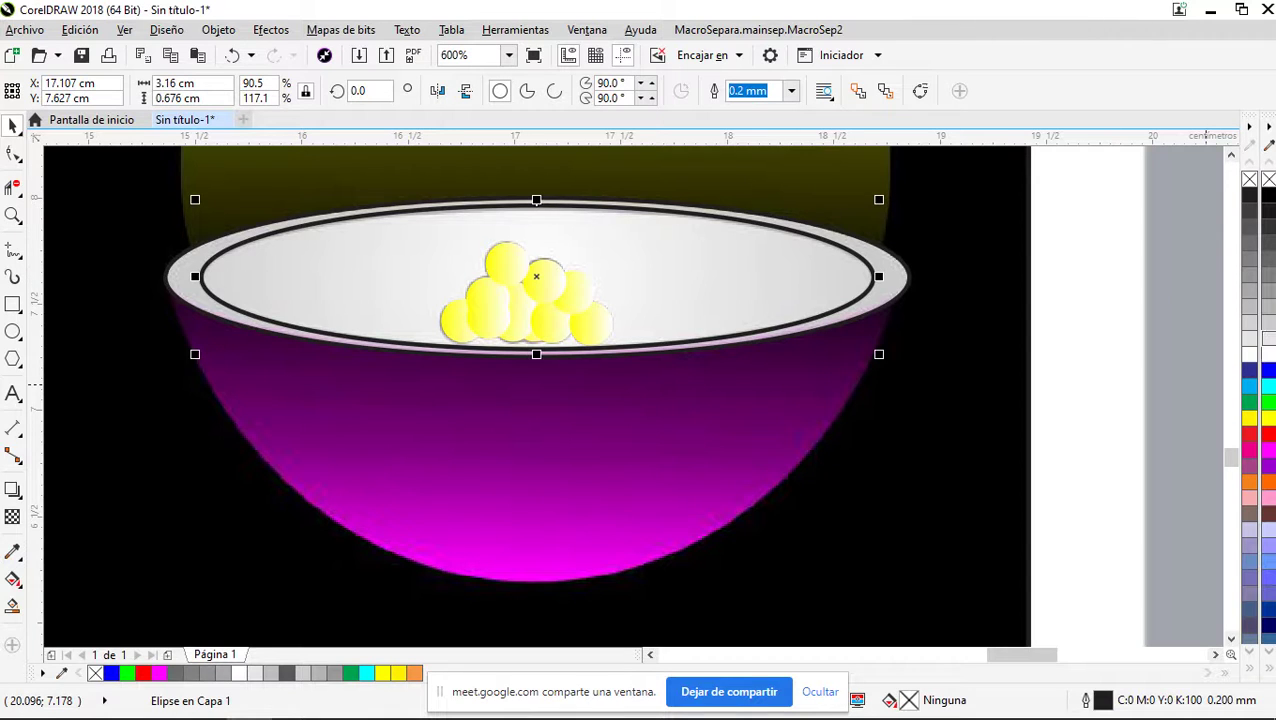
pyautogui.click(1268, 339)
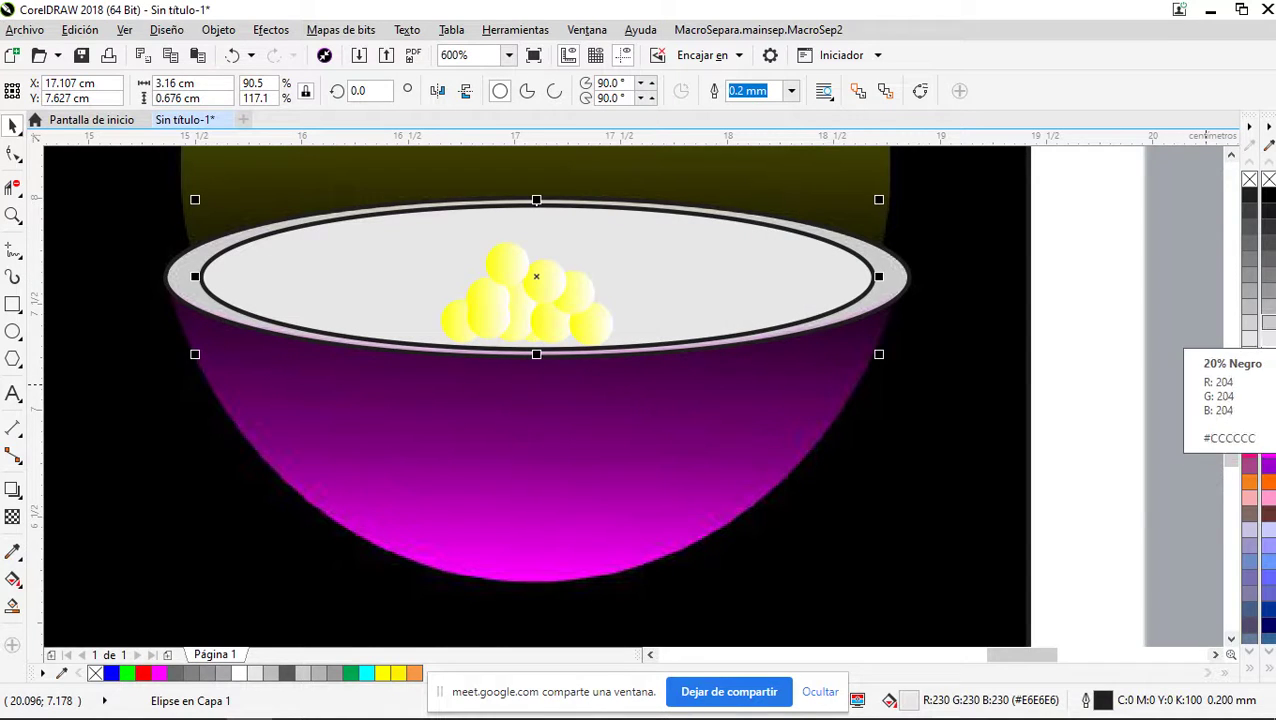
pyautogui.click(1268, 323)
pyautogui.click(1250, 322)
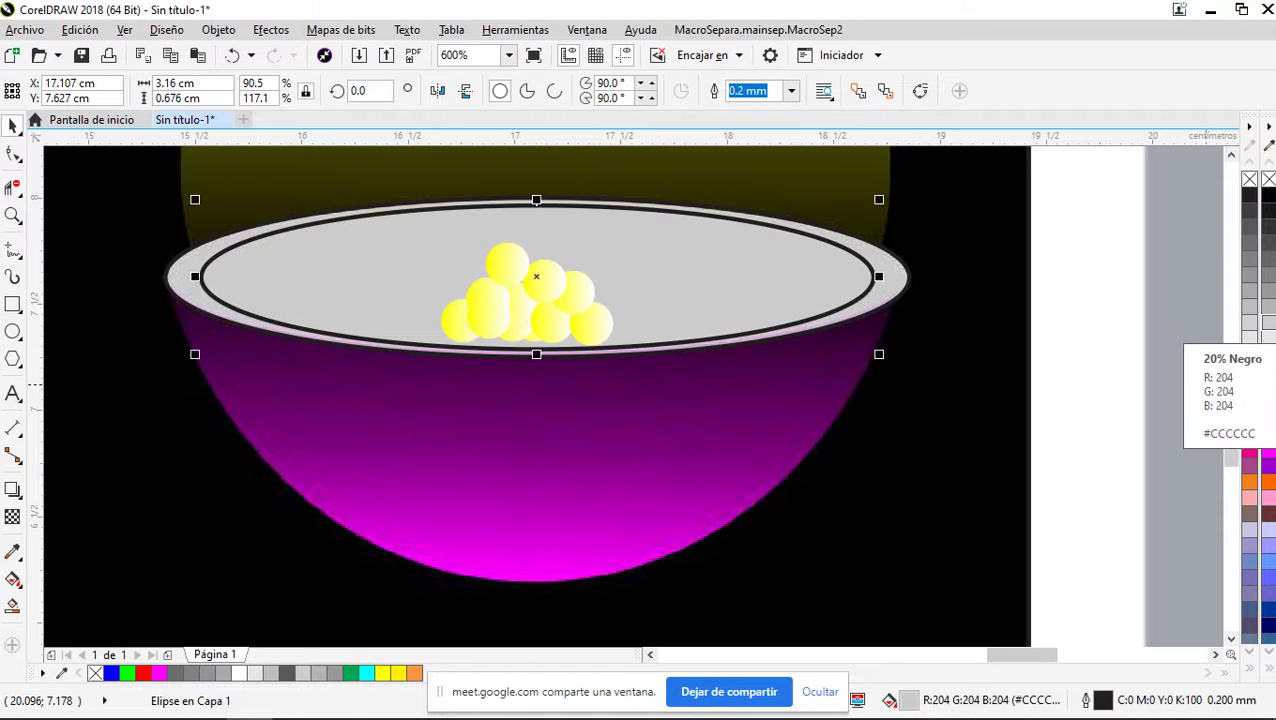
pyautogui.click(1250, 306)
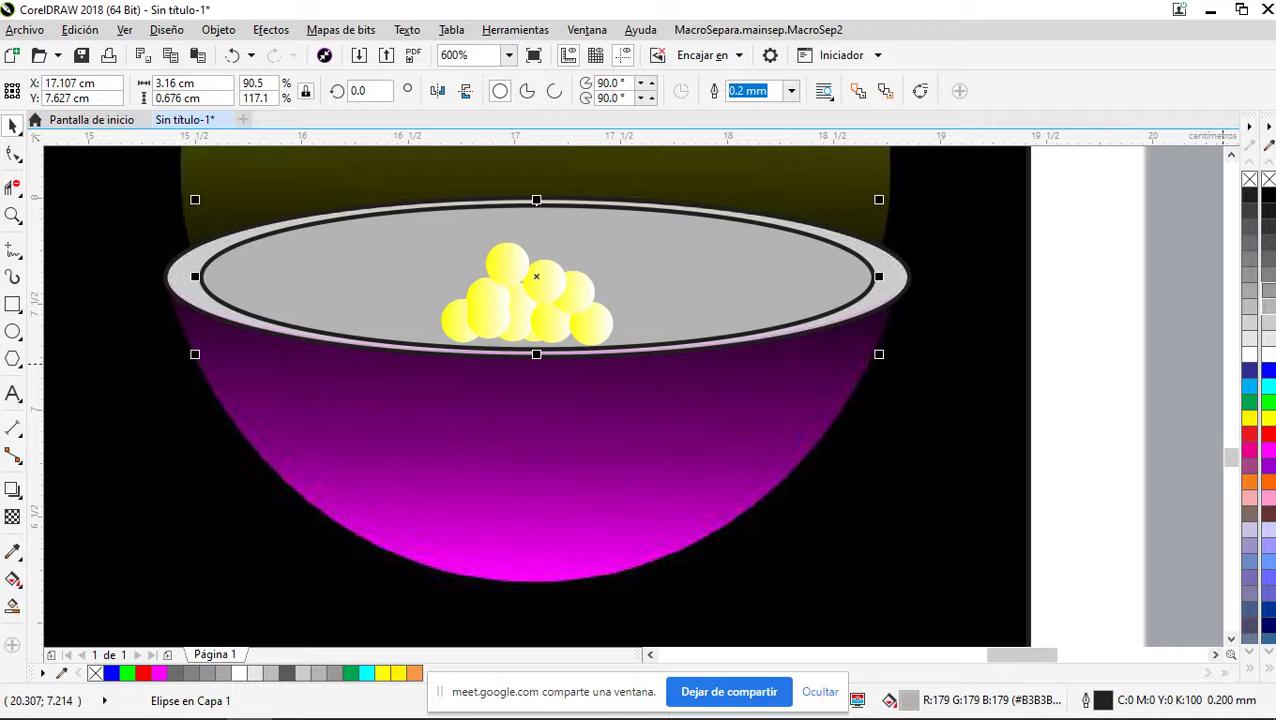
pyautogui.rightClick(1269, 291)
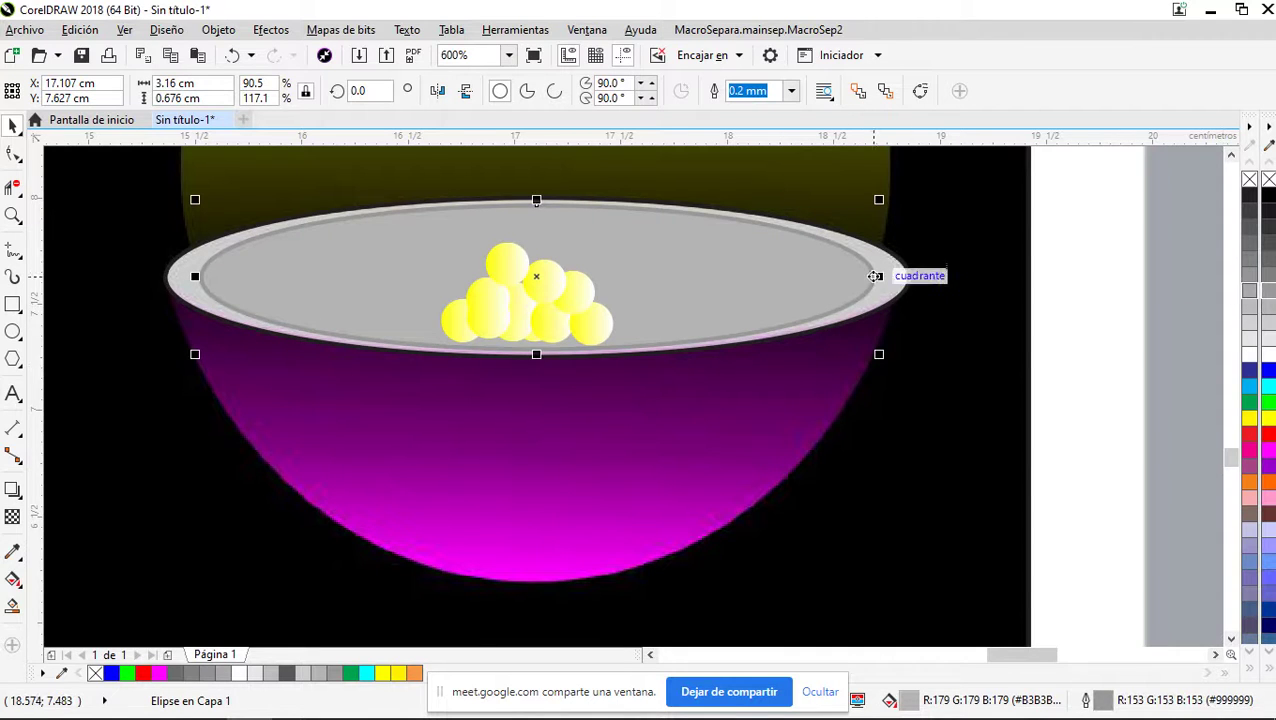
# Fill the bowl's outer rim ellipse with white (#FFFFFF), give it a 50% Negro (#808080) outline and deselect it
pyautogui.scroll(2, 880, 278)
pyautogui.scroll(-1, 844, 347)
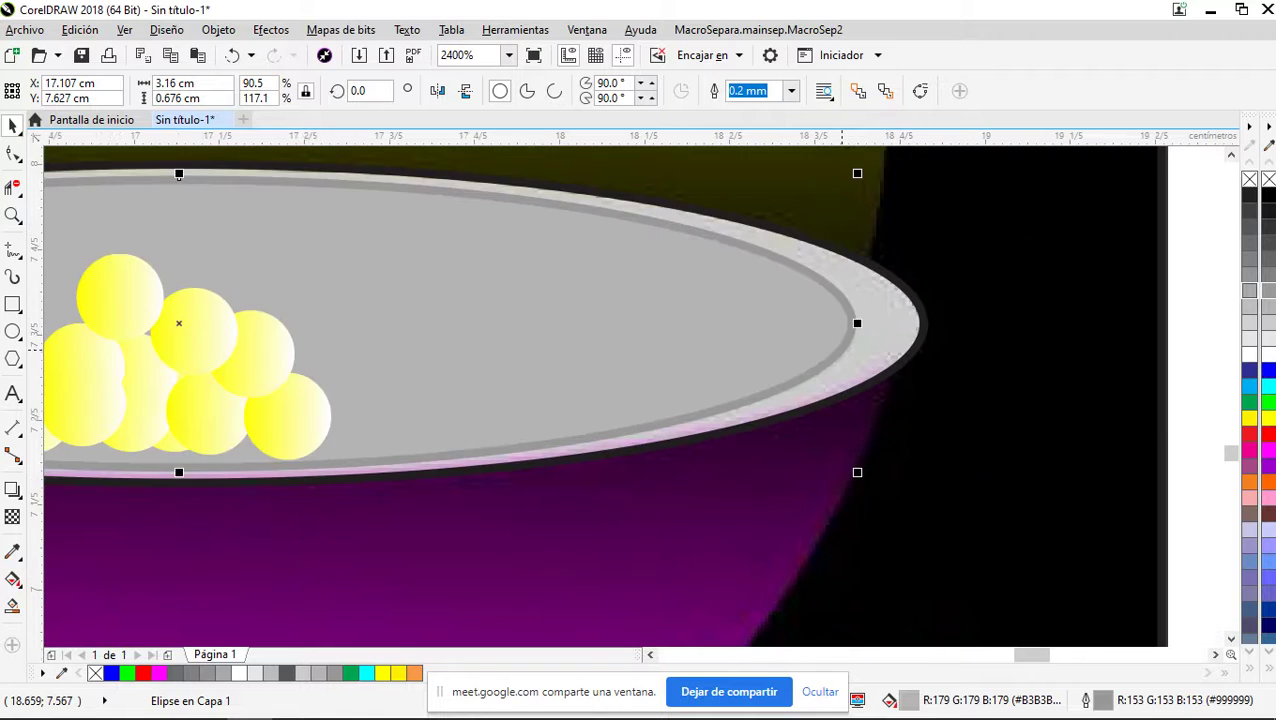
pyautogui.click(906, 333)
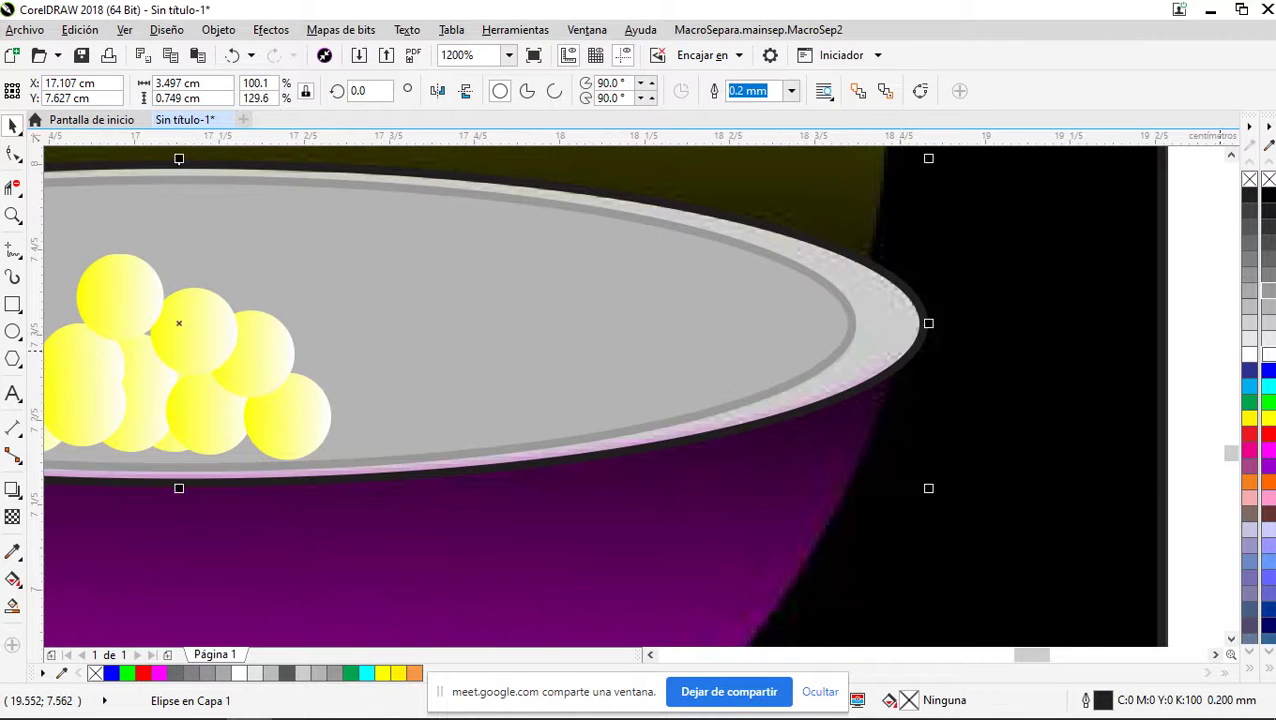
pyautogui.click(1250, 352)
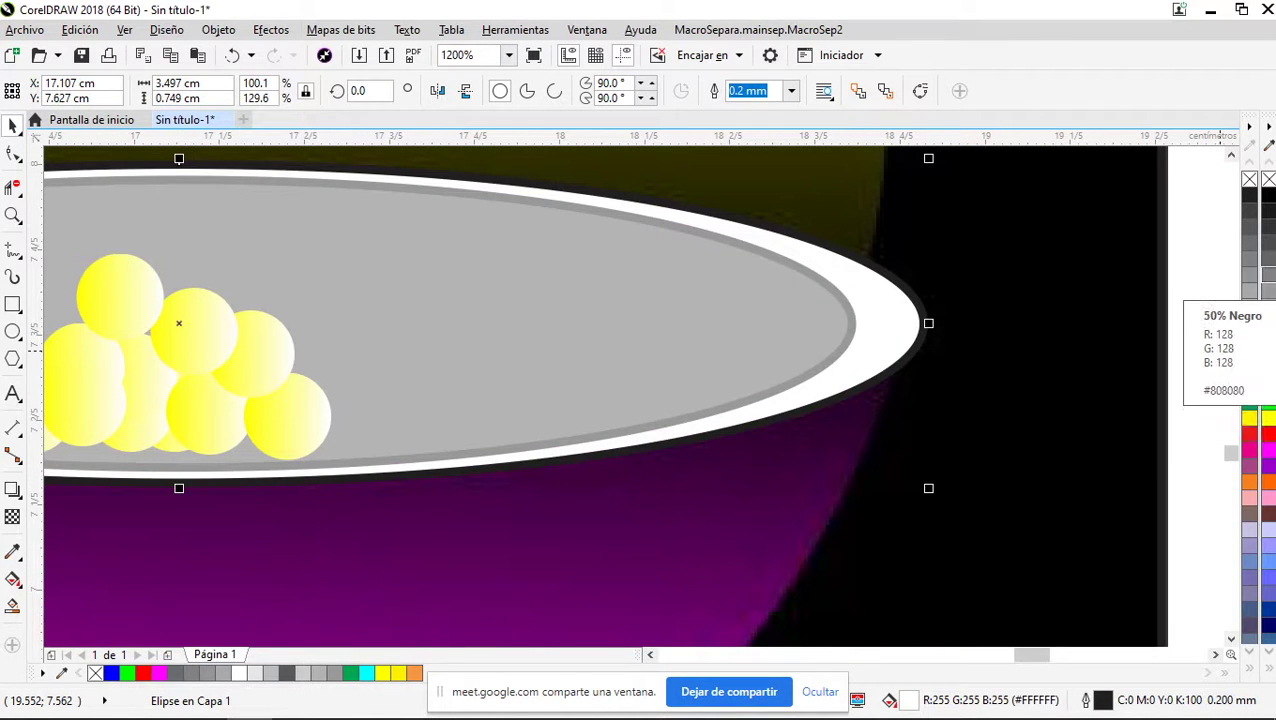
pyautogui.rightClick(1250, 289)
pyautogui.scroll(-1, 946, 359)
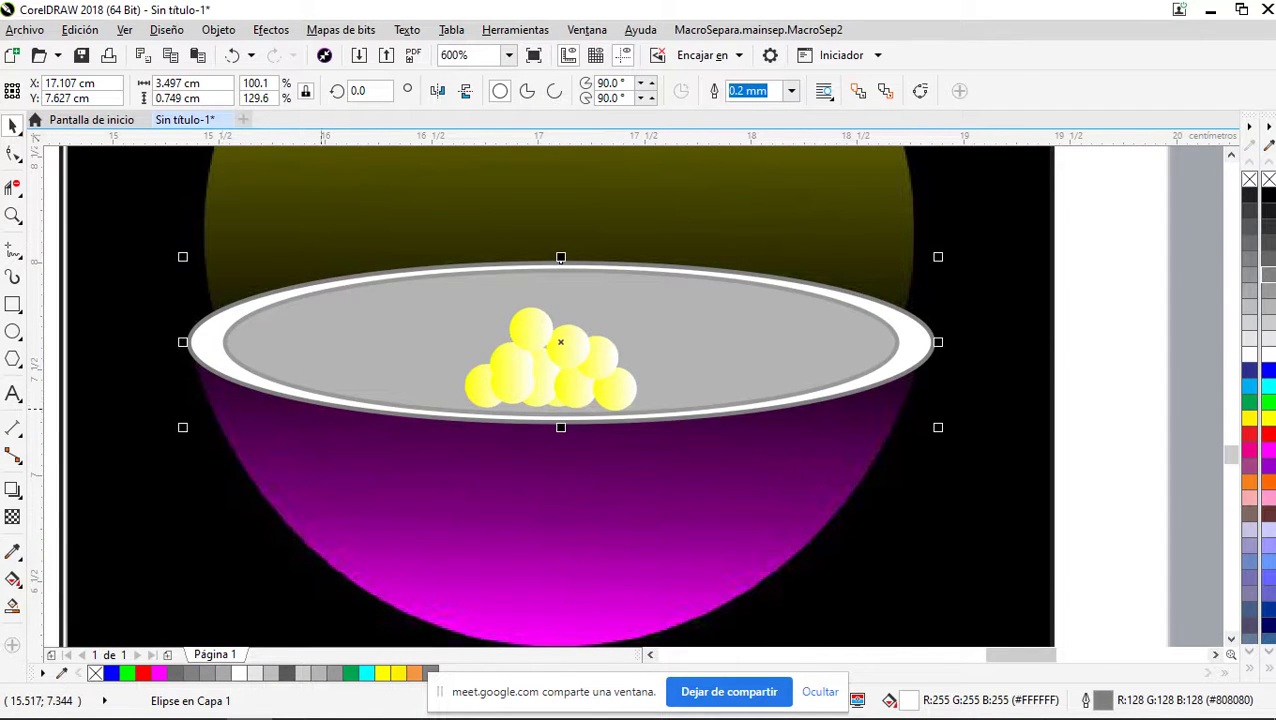
pyautogui.scroll(-2, 344, 401)
pyautogui.click(747, 426)
pyautogui.scroll(1, 339, 395)
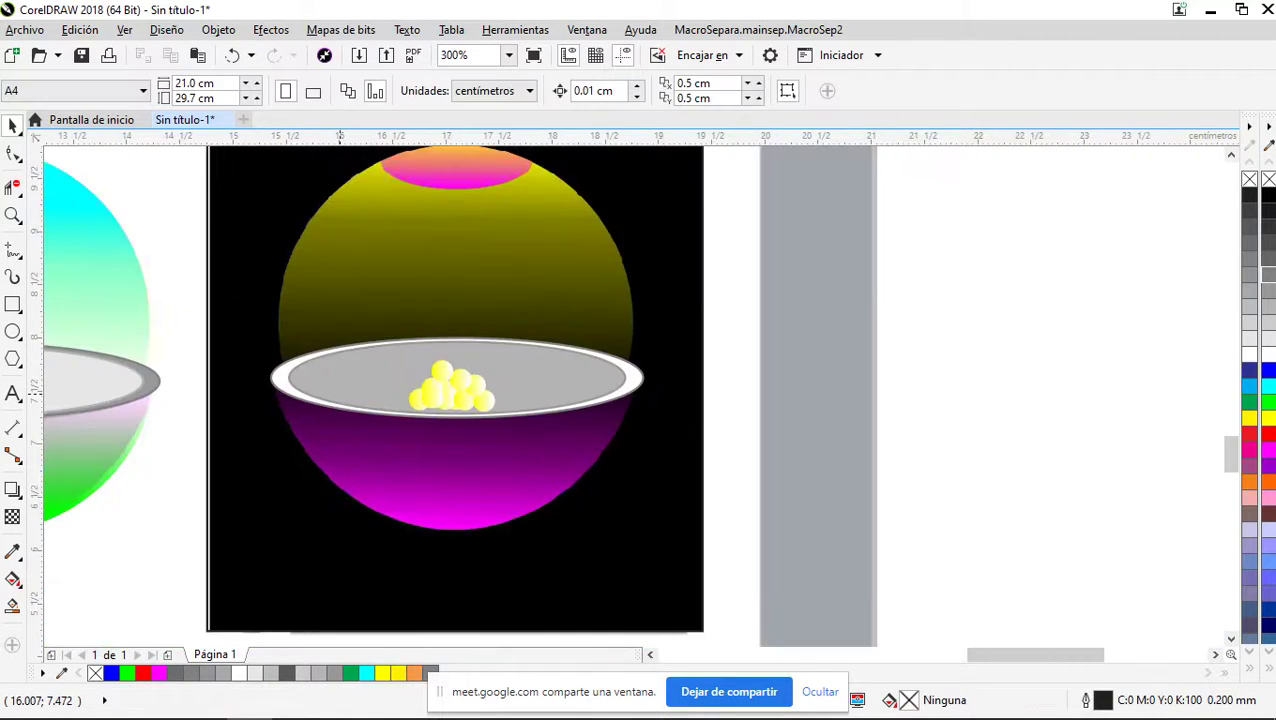
# Apply a linear gradient fill from grey to white across the bowl's inner ellipse and deselect it
pyautogui.scroll(1, 348, 395)
pyautogui.scroll(1, 381, 398)
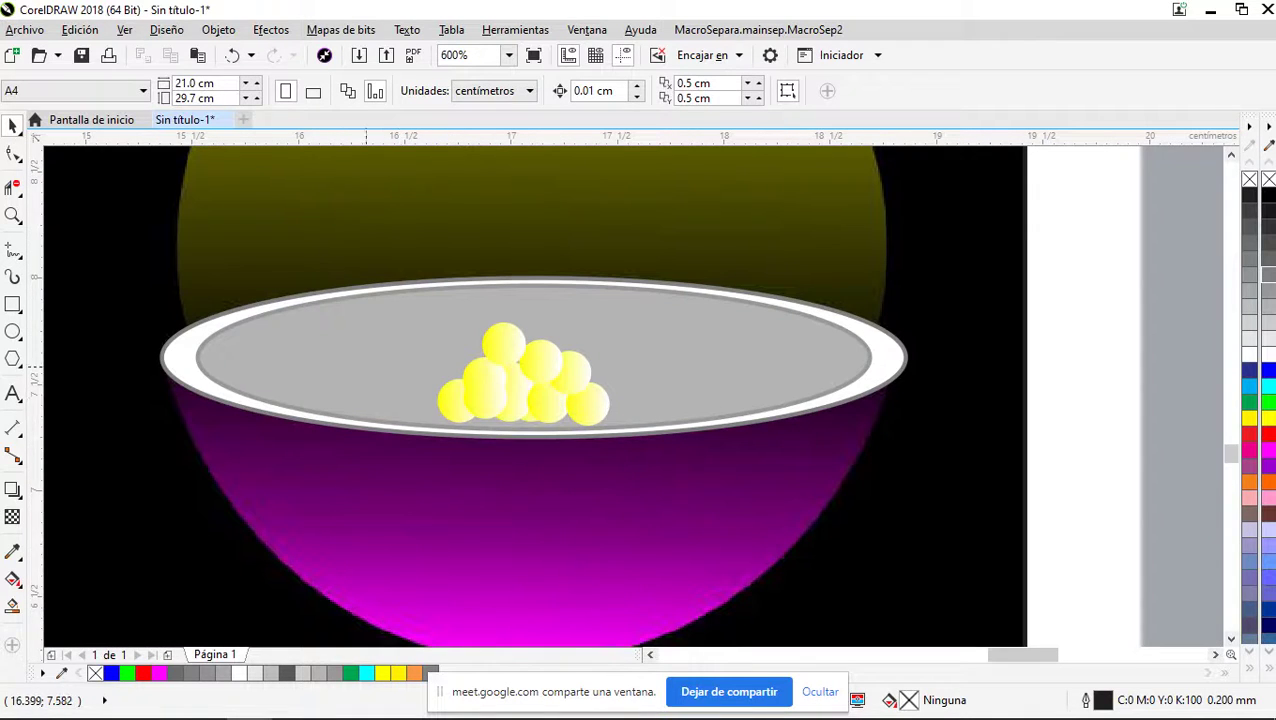
pyautogui.click(334, 363)
pyautogui.click(529, 280)
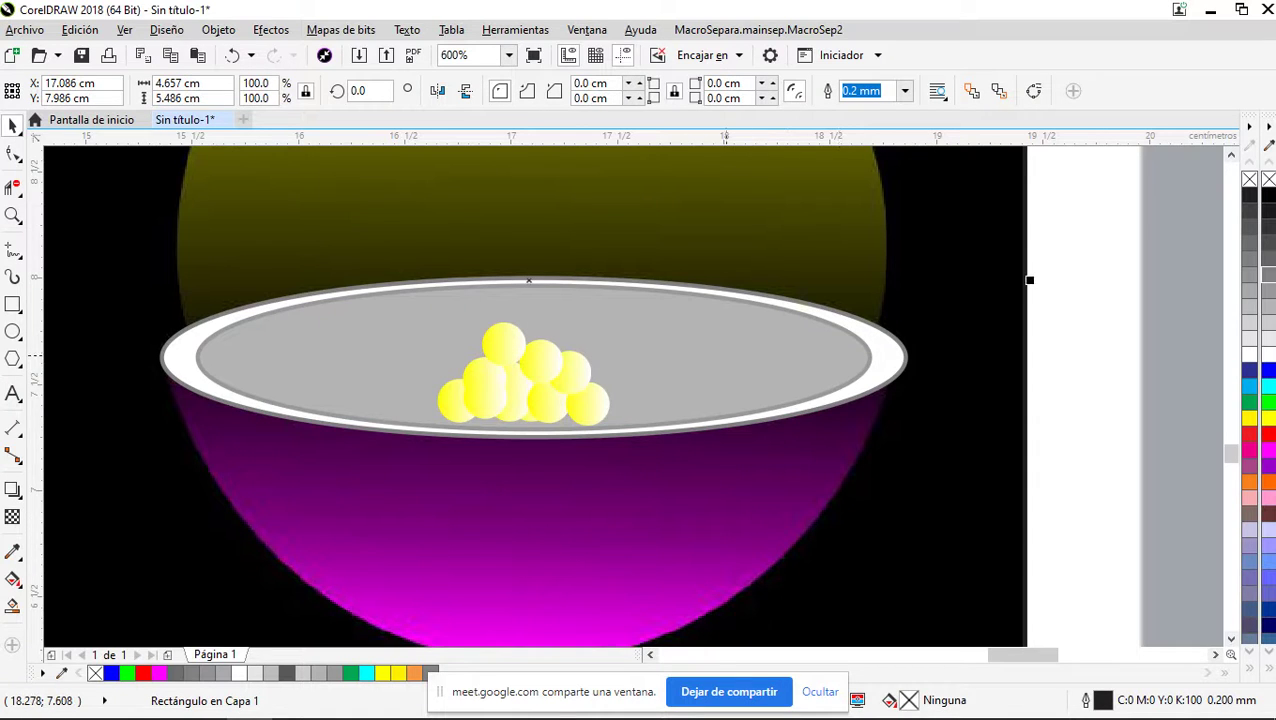
pyautogui.click(740, 358)
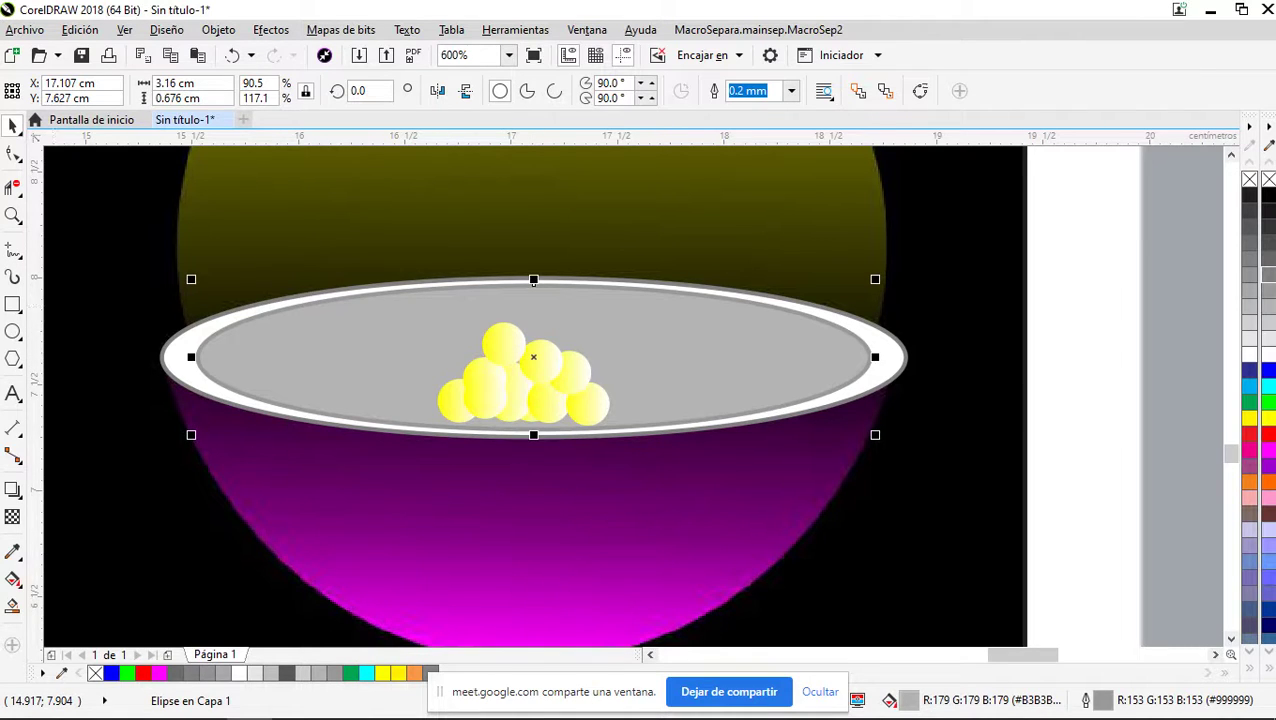
pyautogui.press('Escape')
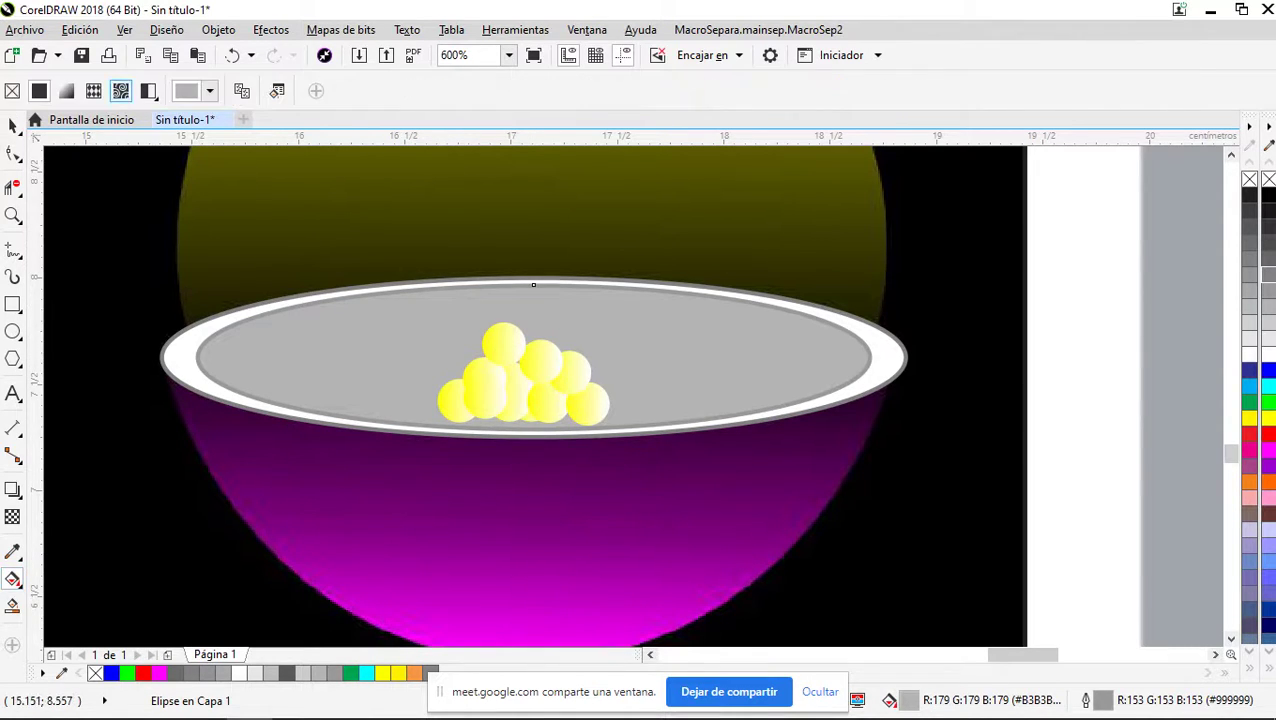
pyautogui.click(66, 91)
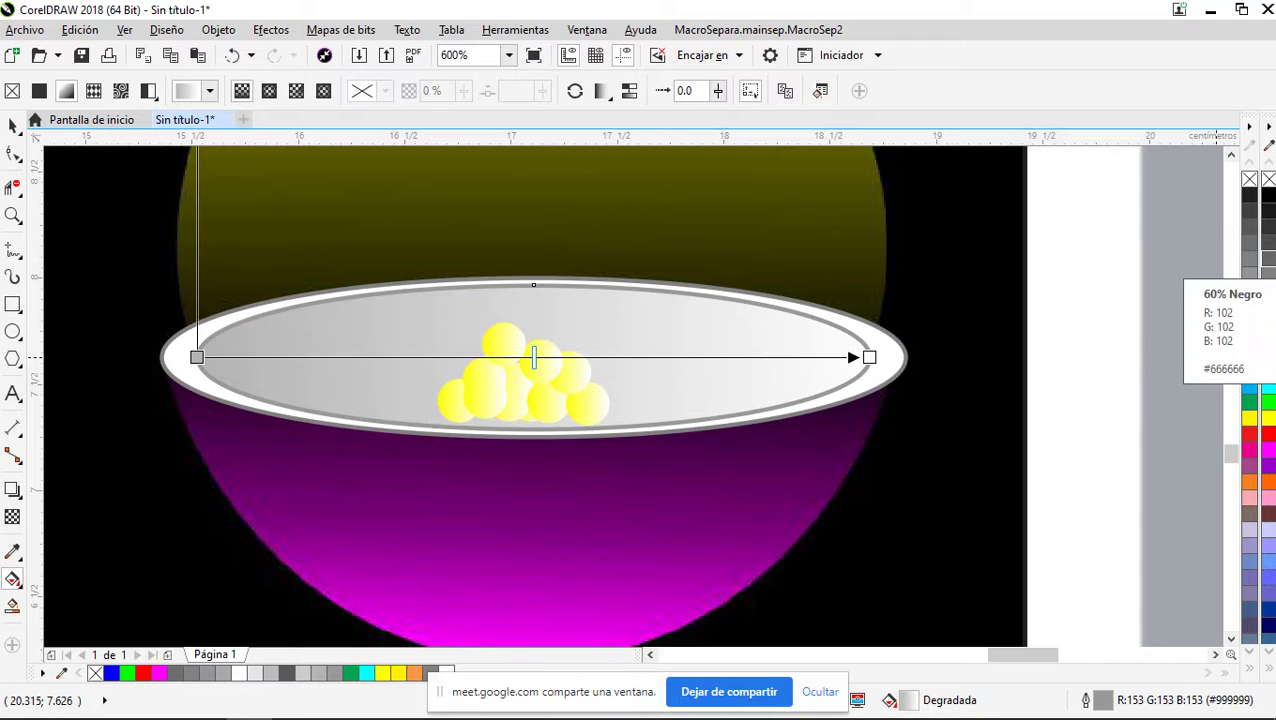
pyautogui.click(13, 126)
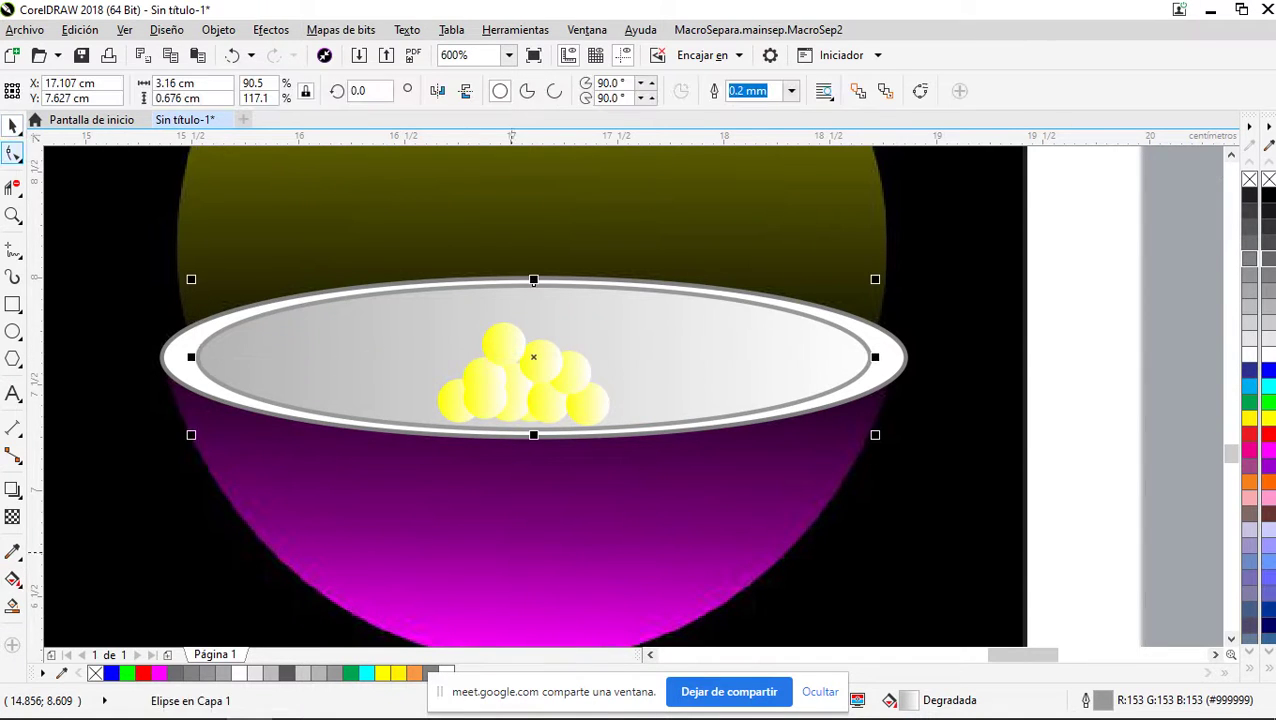
pyautogui.click(1040, 478)
pyautogui.scroll(-2, 798, 457)
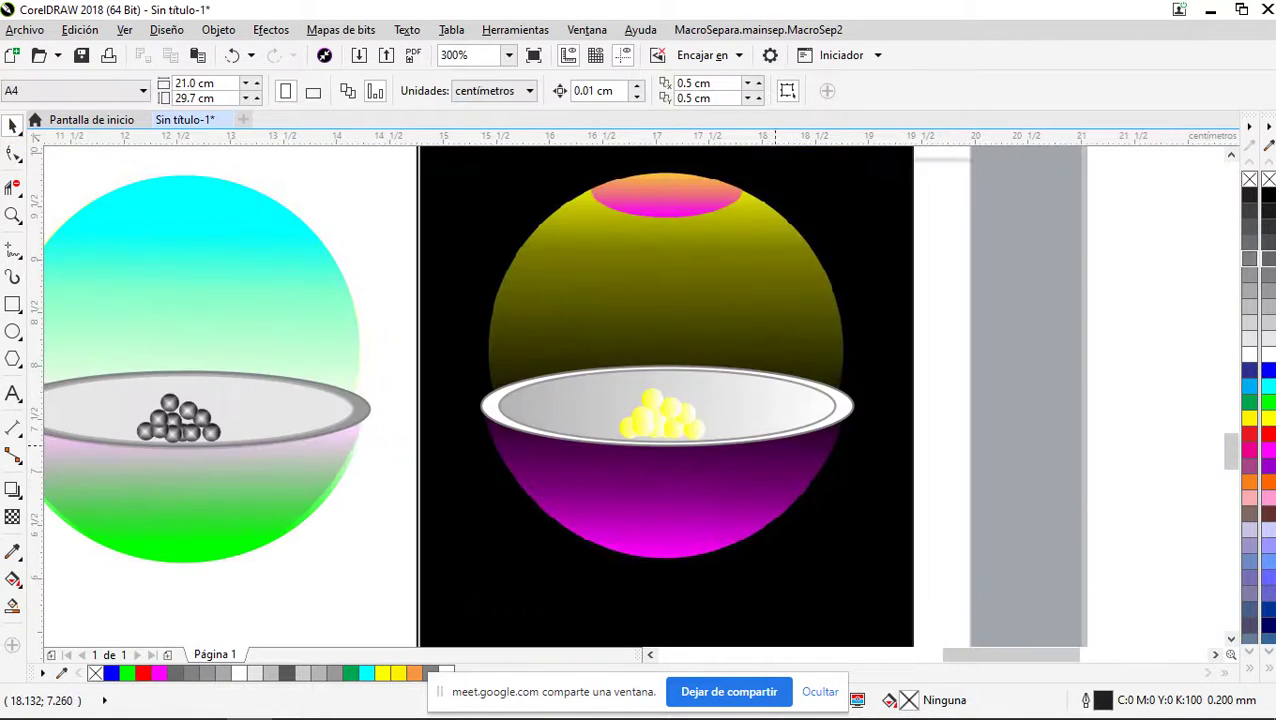
# Select the bowl's inner ellipse and fill it with solid 60% Negro (#666666)
pyautogui.scroll(2, 740, 430)
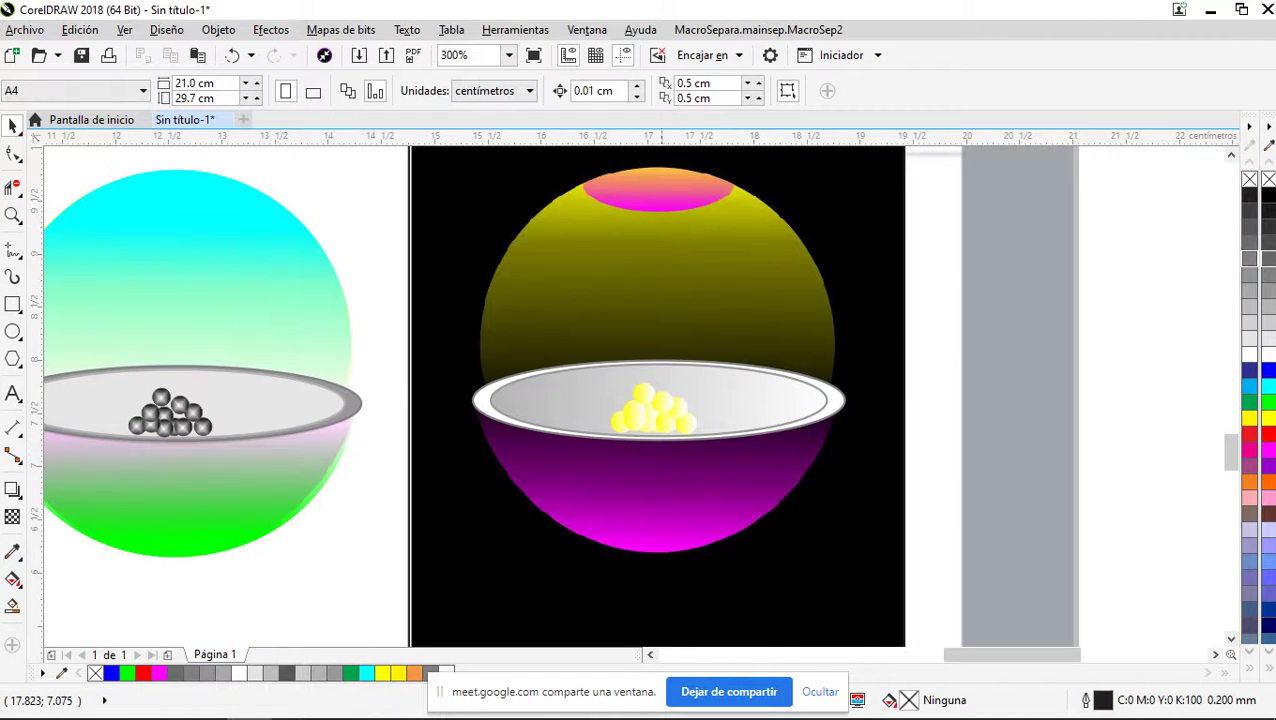
pyautogui.scroll(2, 735, 430)
pyautogui.scroll(-2, 600, 400)
pyautogui.scroll(2, 540, 378)
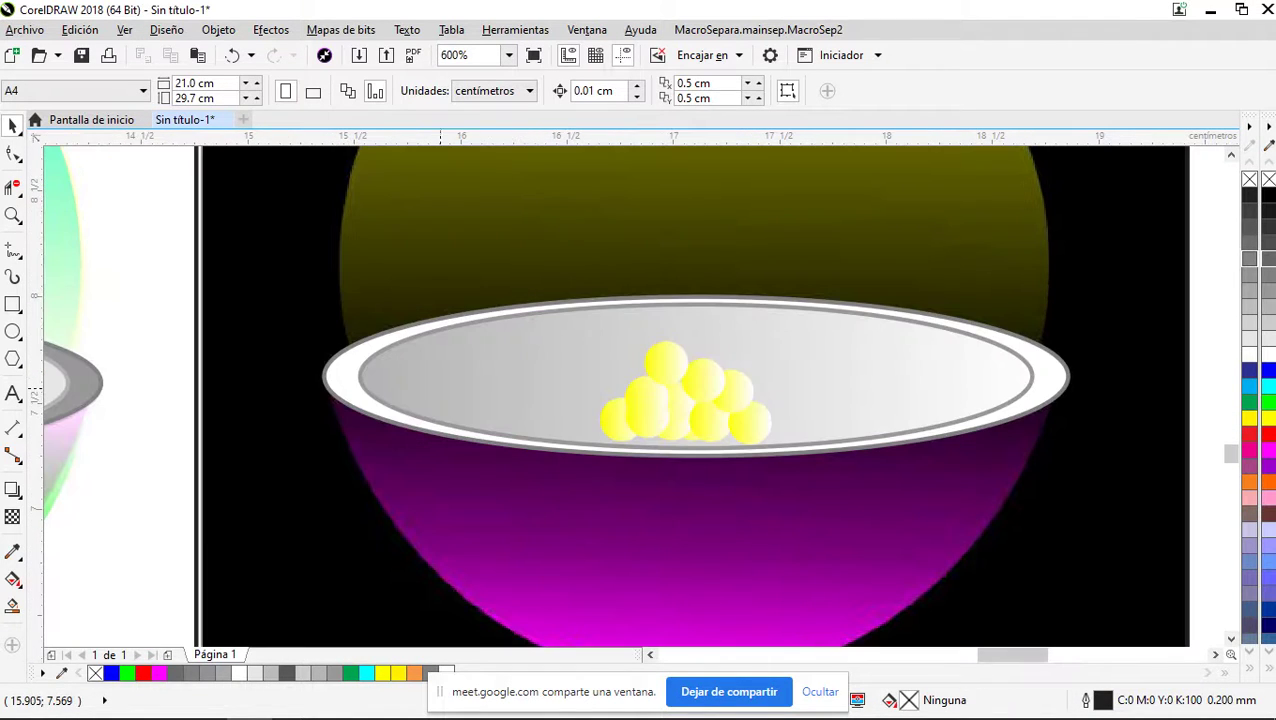
pyautogui.click(440, 390)
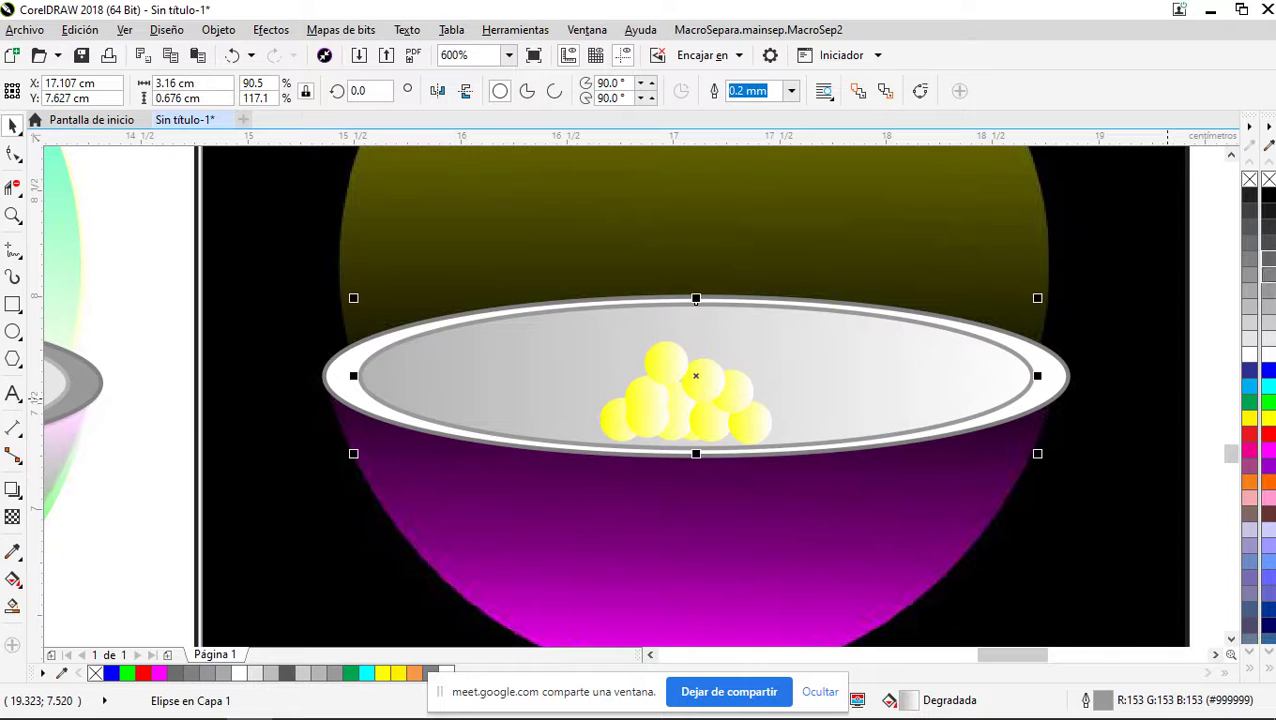
pyautogui.click(1250, 226)
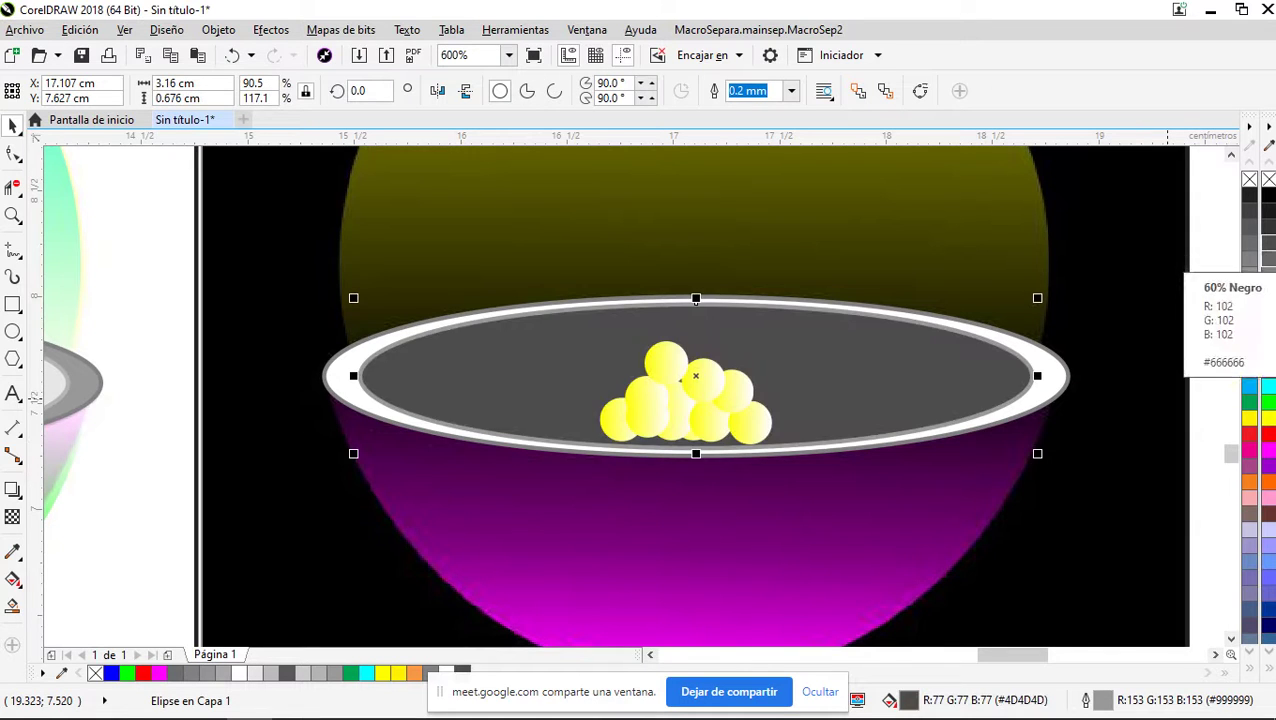
pyautogui.click(1266, 258)
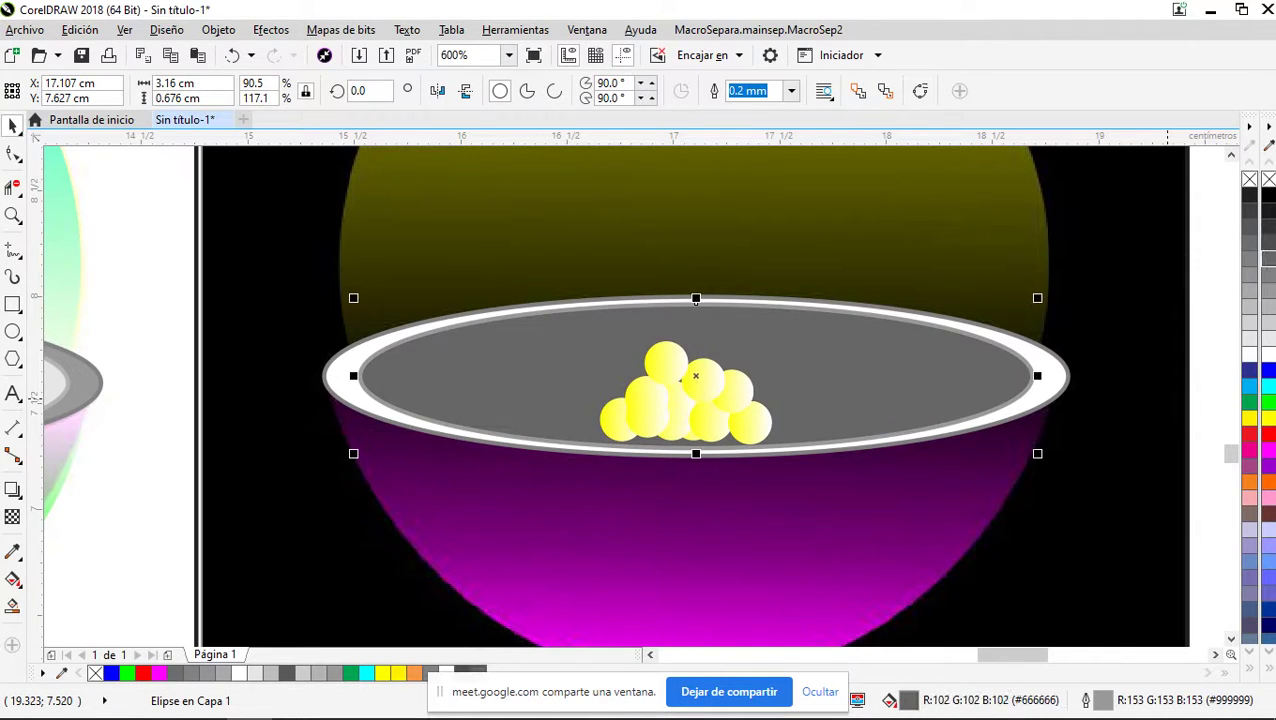
# Fill the bowl's inner ellipse with 60% Negro (#666666), apply a linear gradient from that grey to white and deselect it
pyautogui.click(1266, 274)
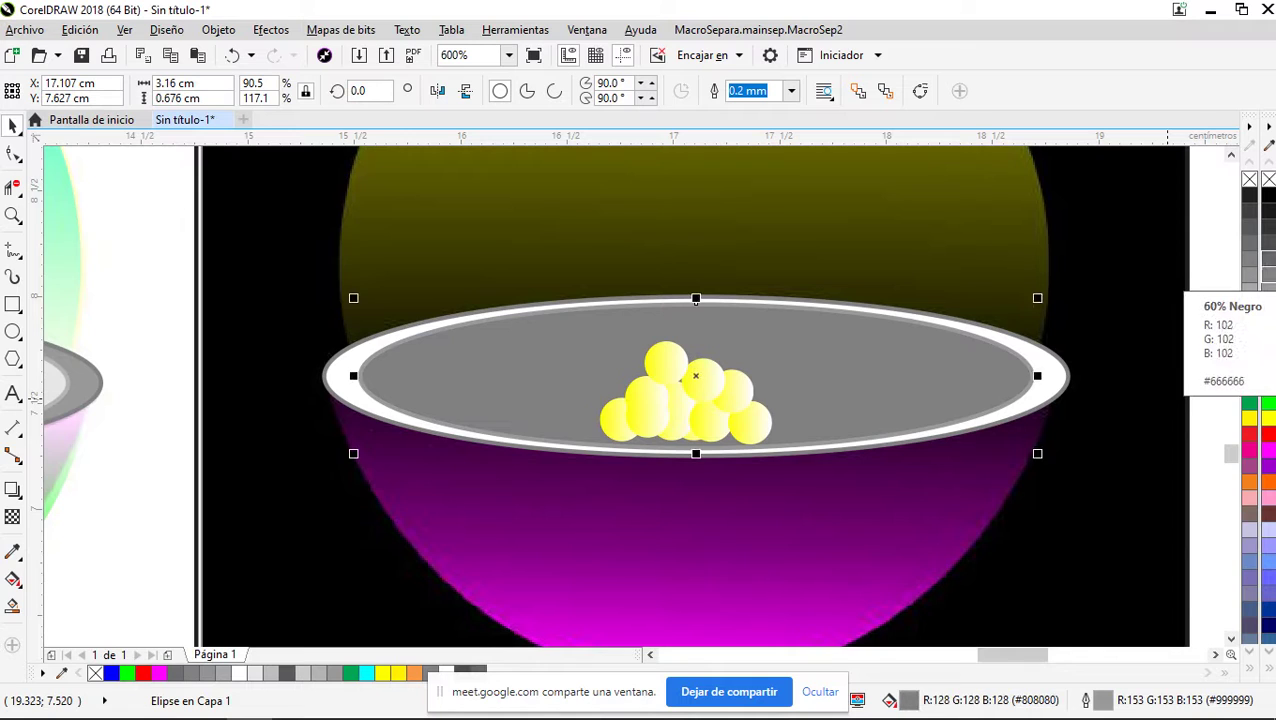
pyautogui.click(1267, 258)
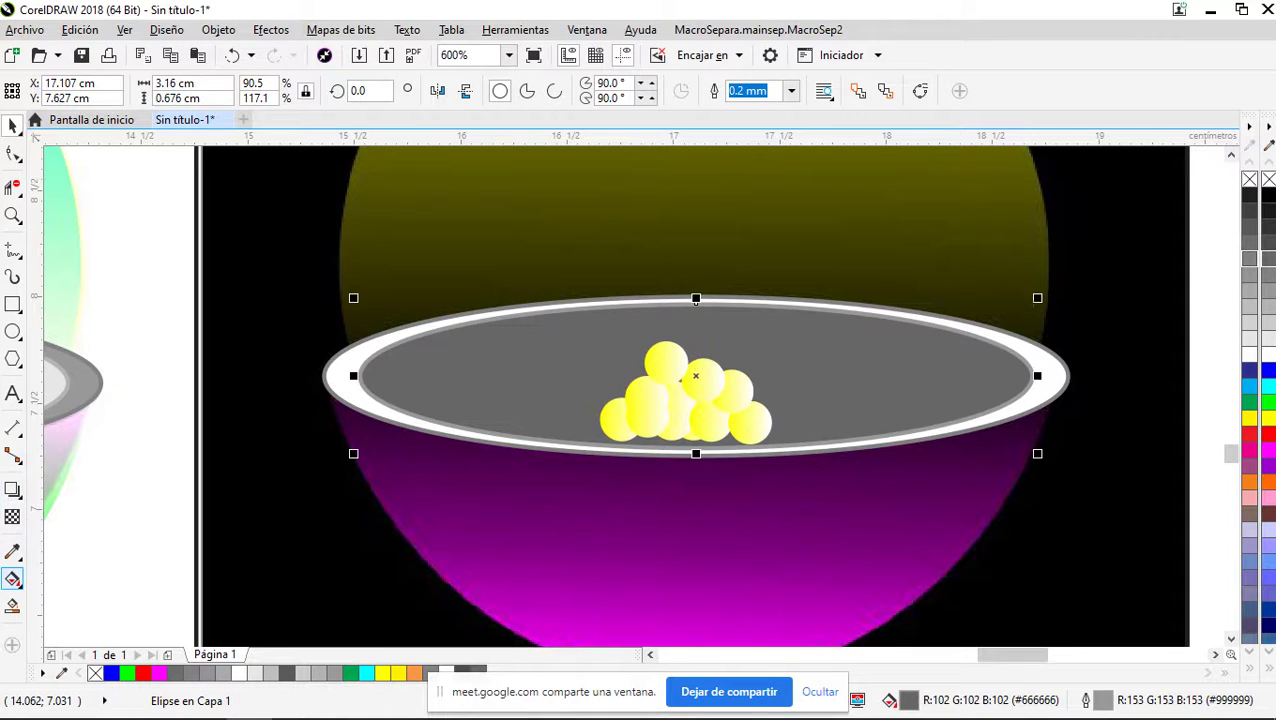
pyautogui.click(13, 579)
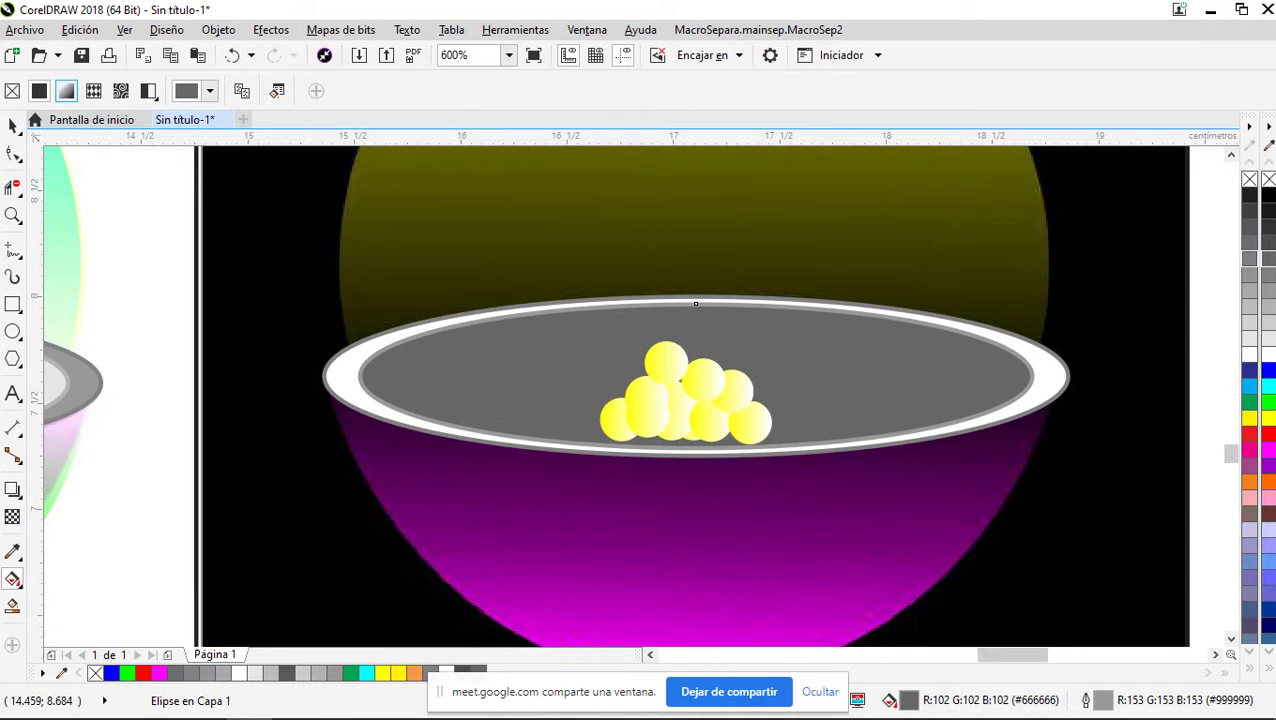
pyautogui.click(66, 91)
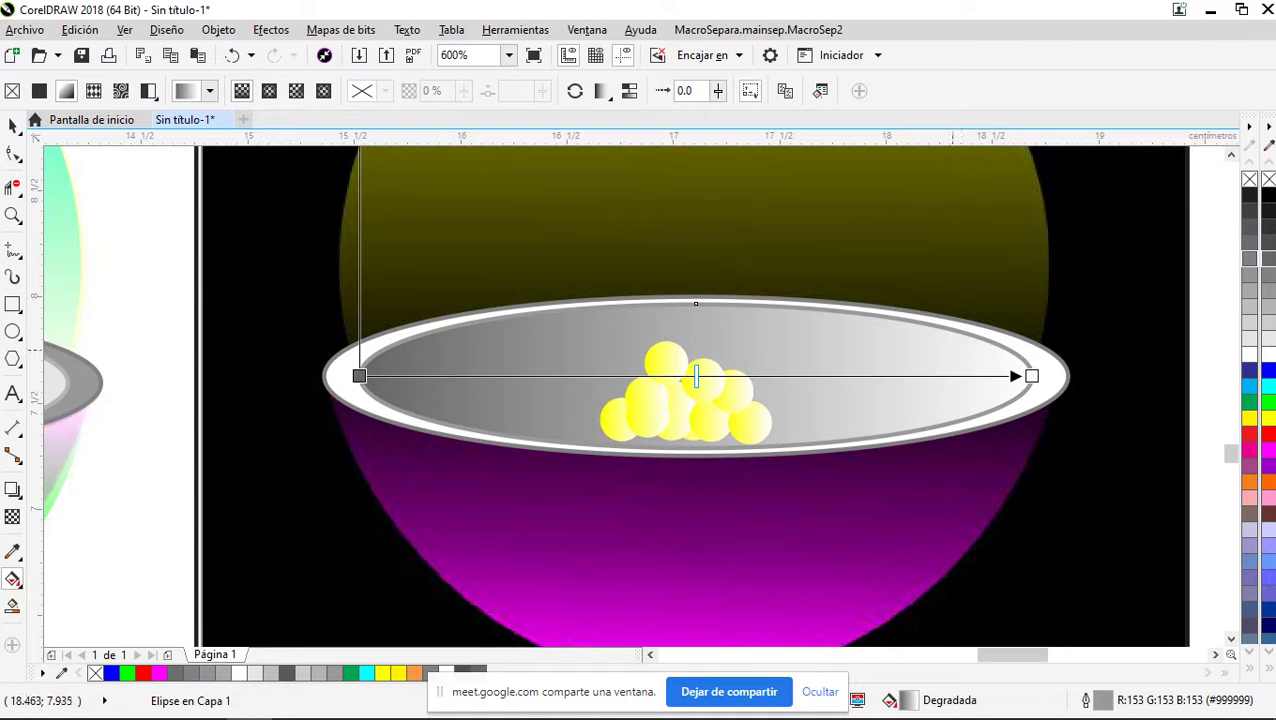
pyautogui.scroll(1, 372, 357)
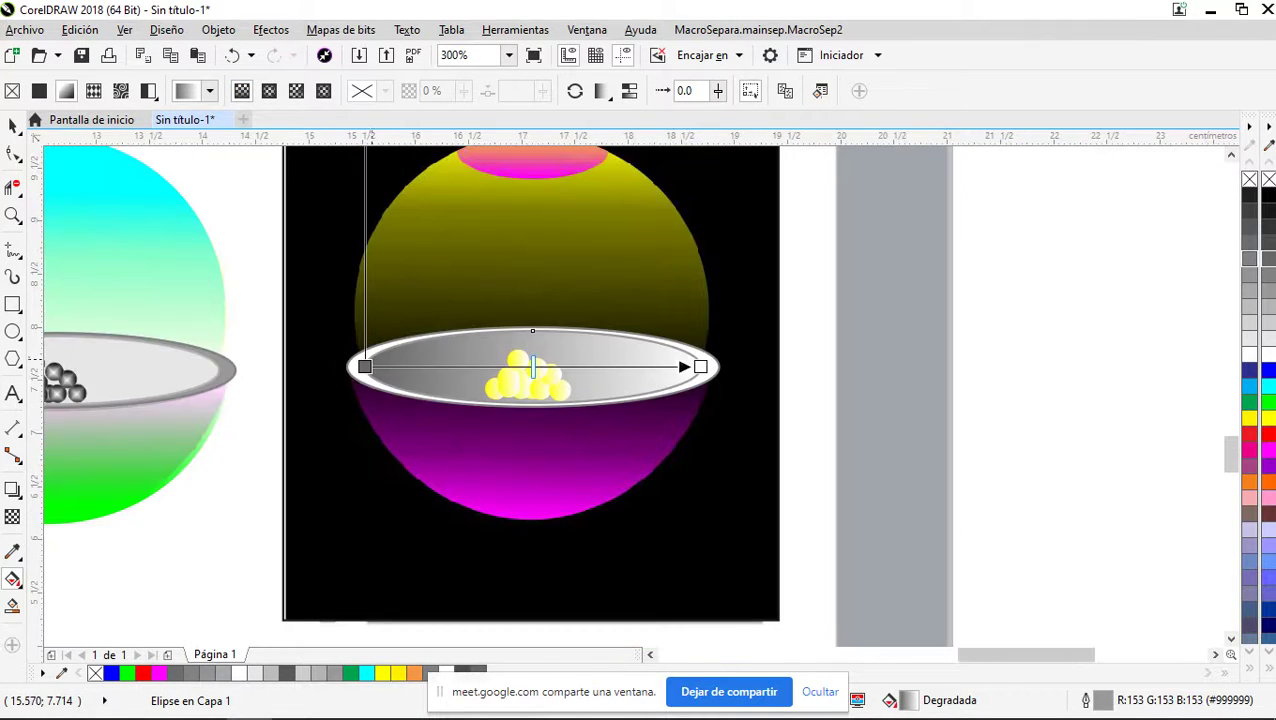
pyautogui.scroll(-1, 424, 400)
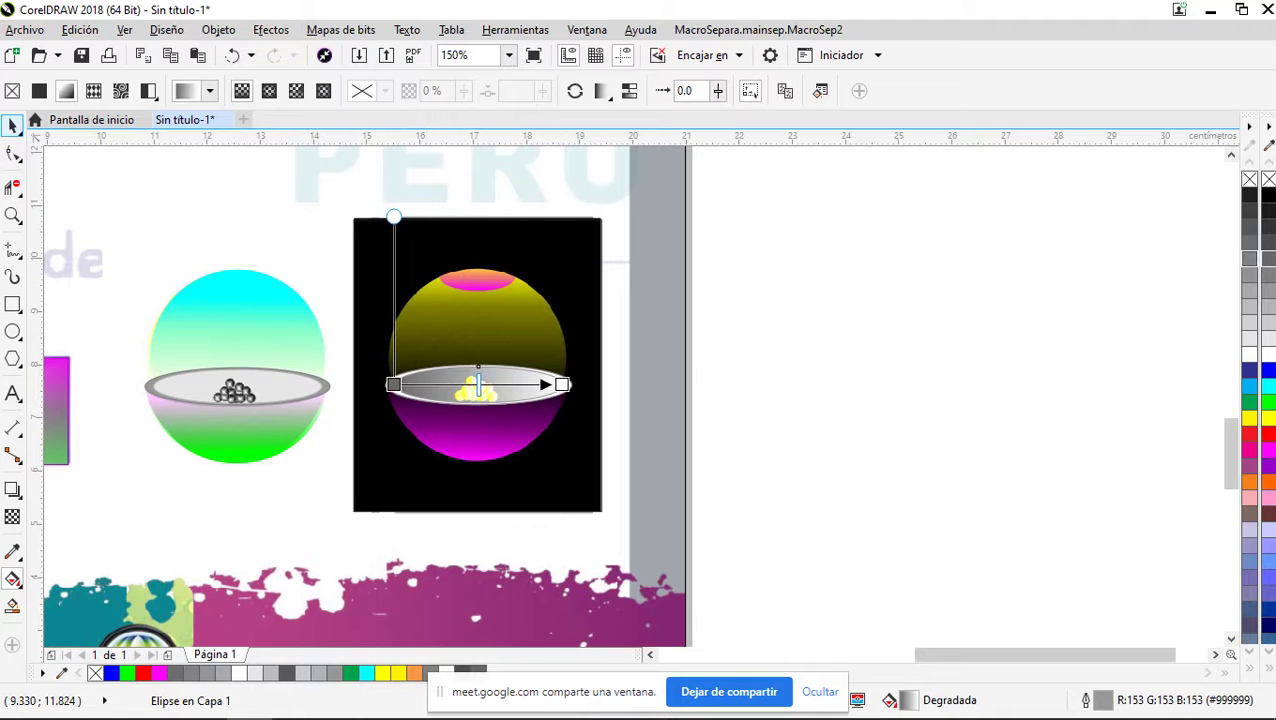
pyautogui.press('Escape')
# Select the bowl's outer rim ellipse and fill it with solid 60% Negro (#666666)
pyautogui.scroll(1, 463, 418)
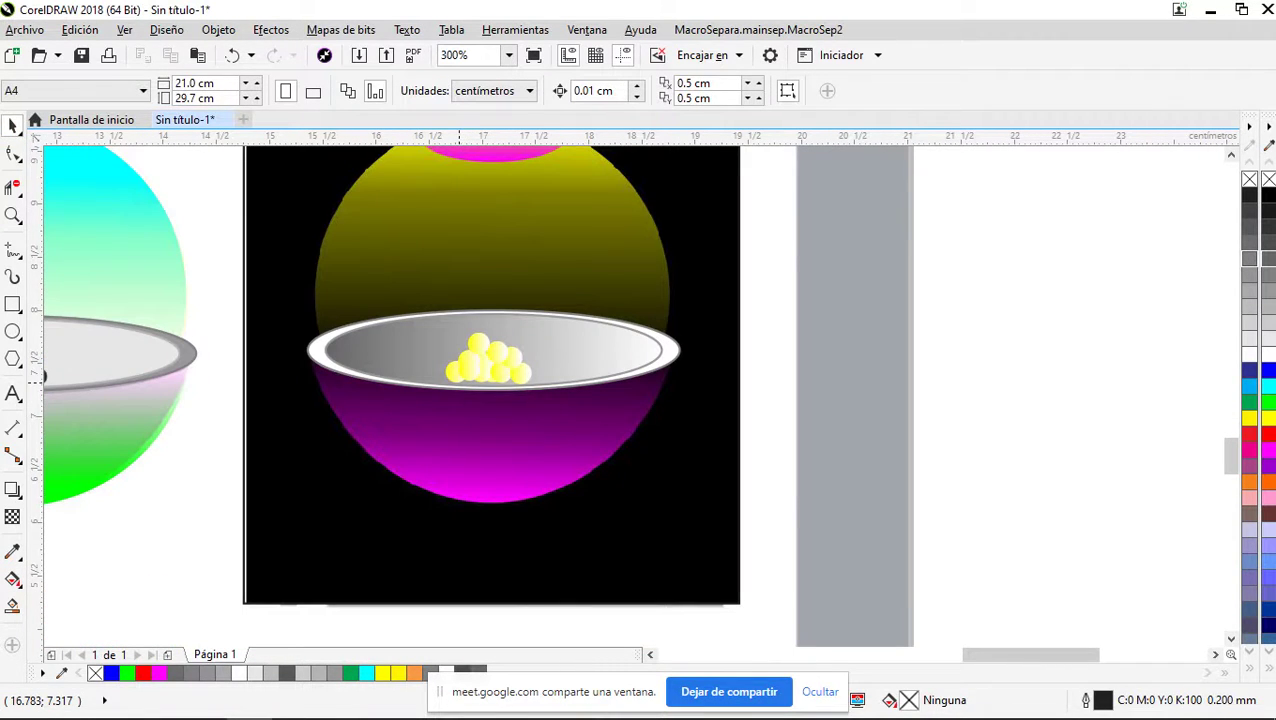
pyautogui.scroll(1, 338, 353)
pyautogui.click(297, 356)
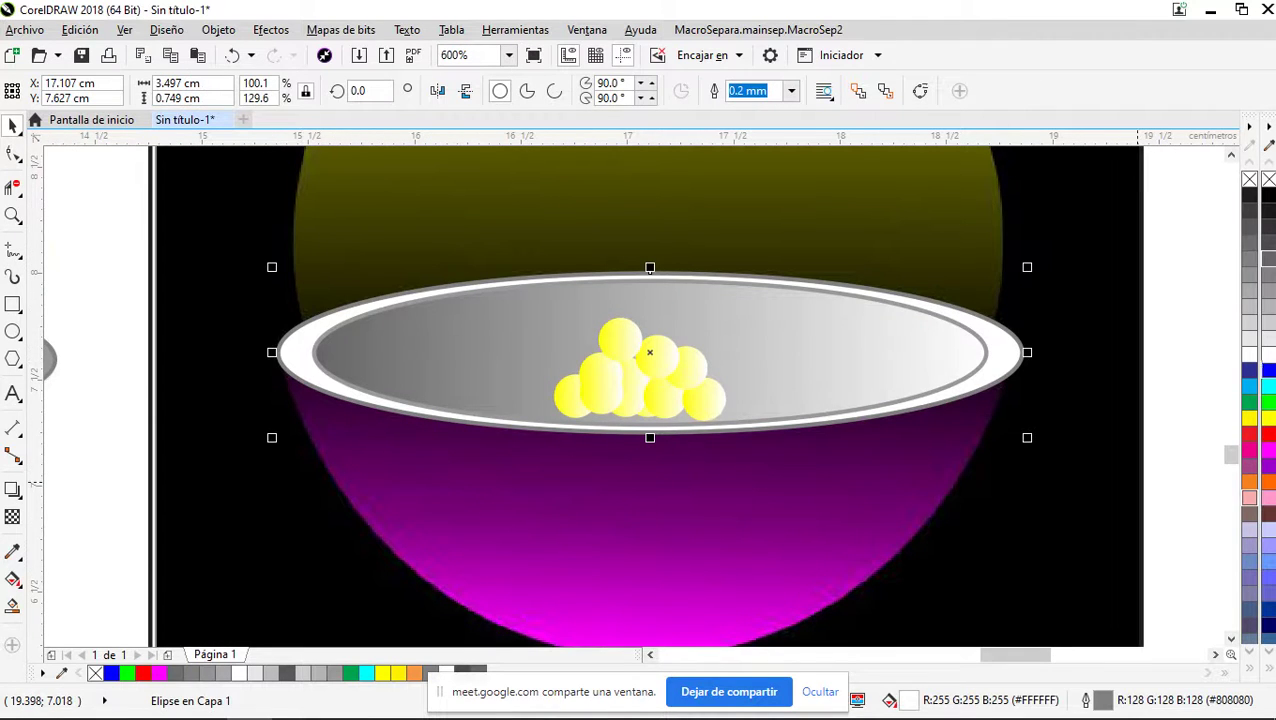
pyautogui.rightClick(1266, 275)
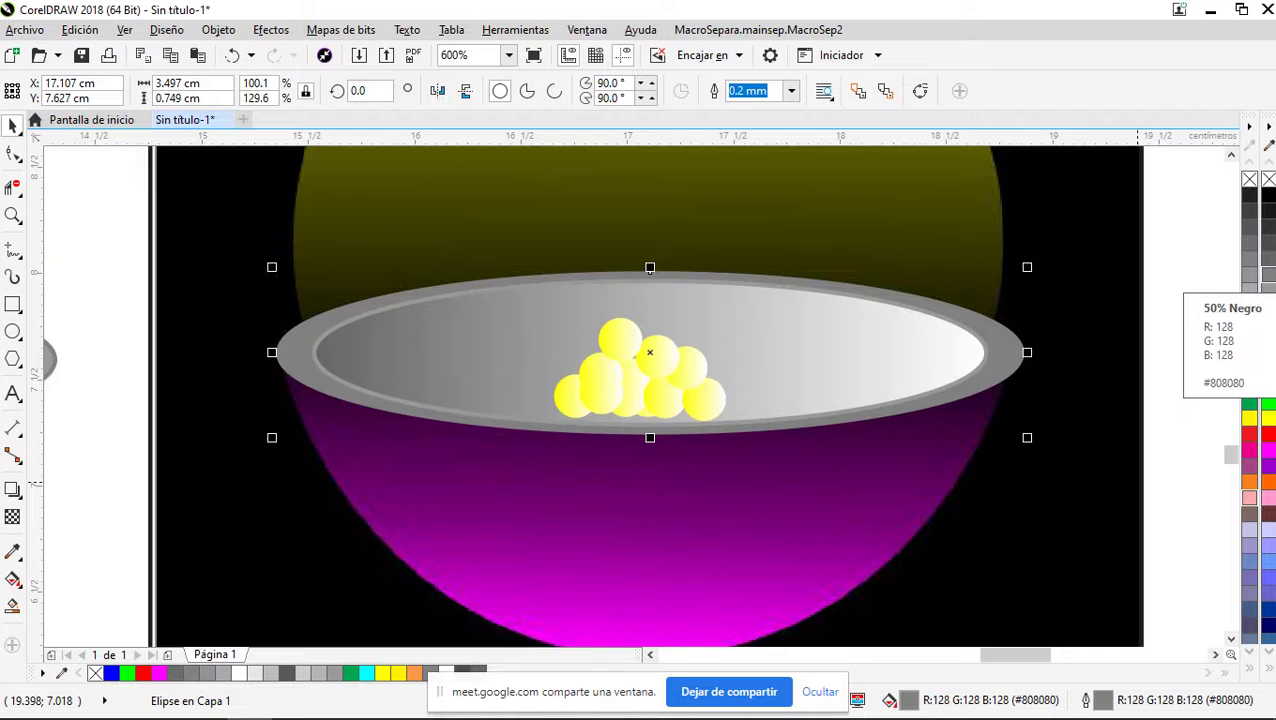
pyautogui.rightClick(1266, 262)
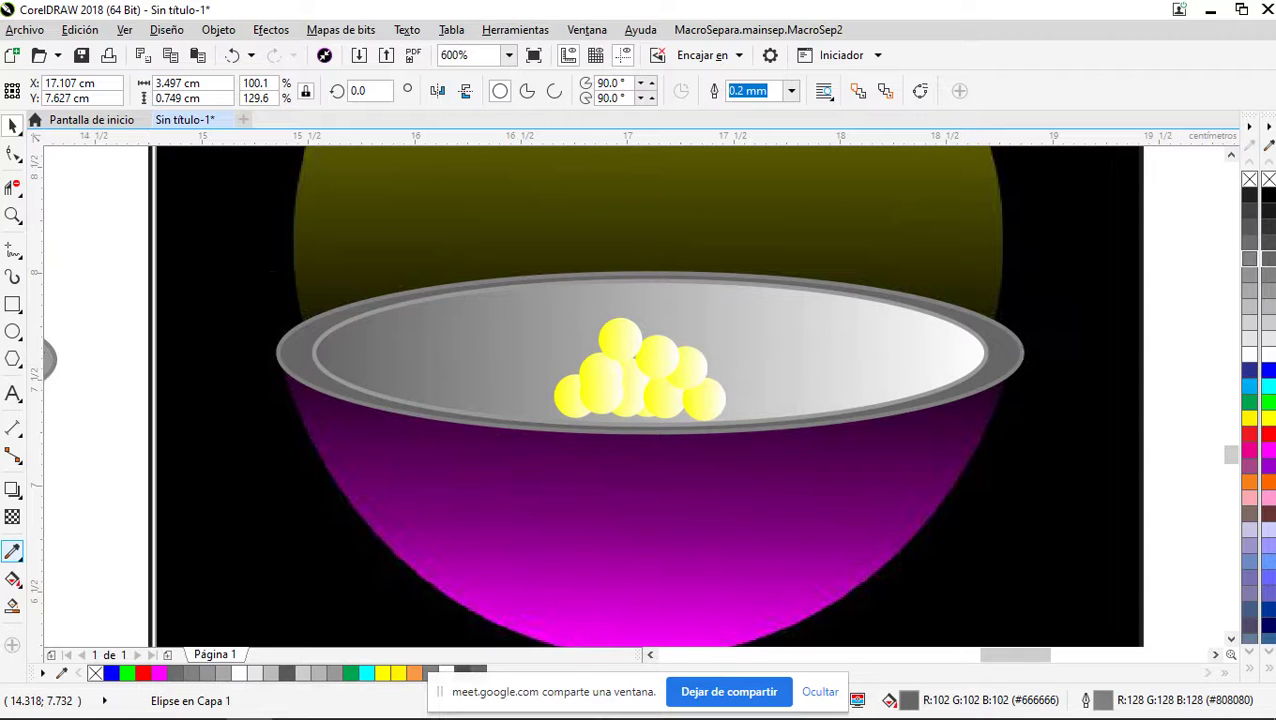
# Apply a linear gradient fill from grey to white across the outer rim ellipse and deselect it
pyautogui.click(13, 579)
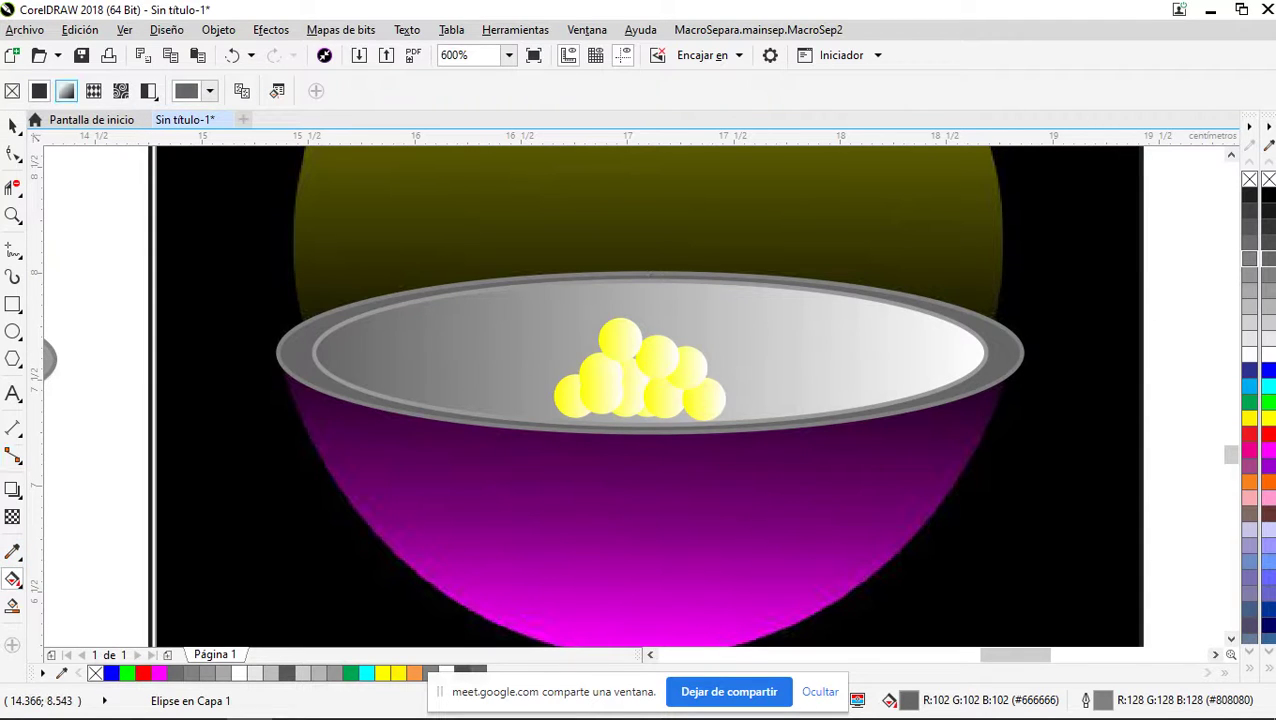
pyautogui.click(66, 91)
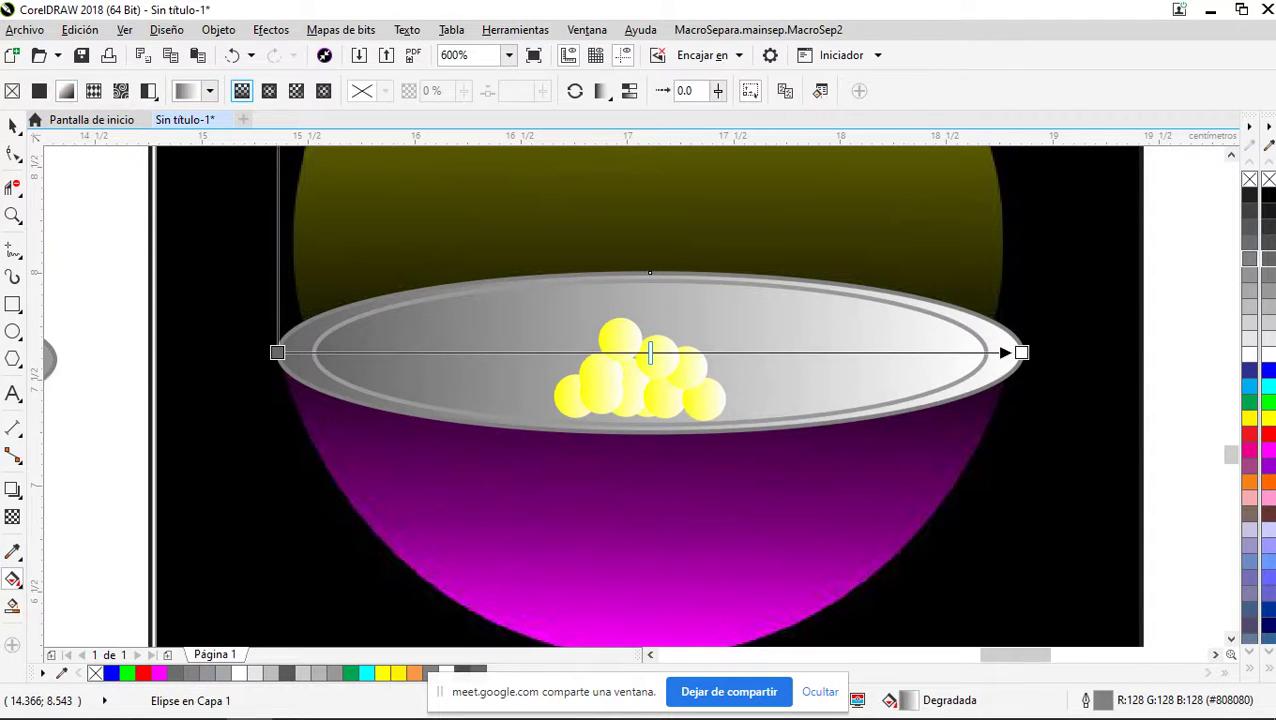
pyautogui.scroll(-2, 347, 224)
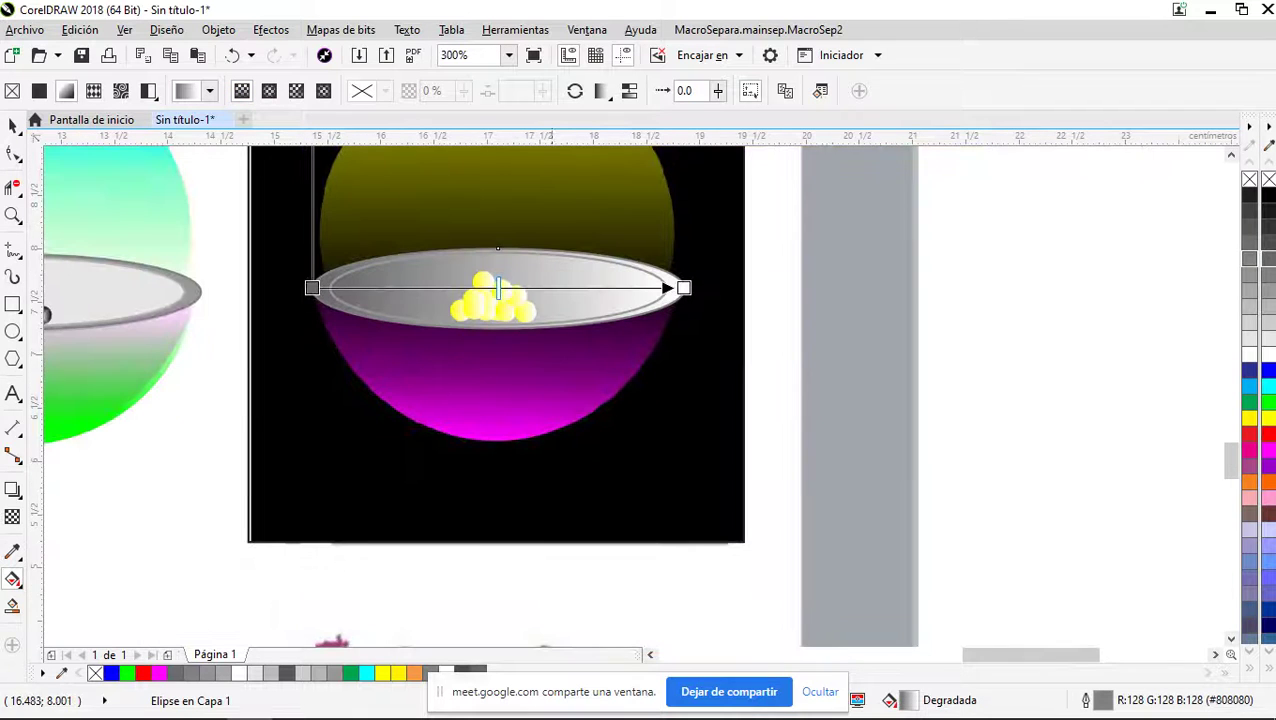
pyautogui.click(13, 124)
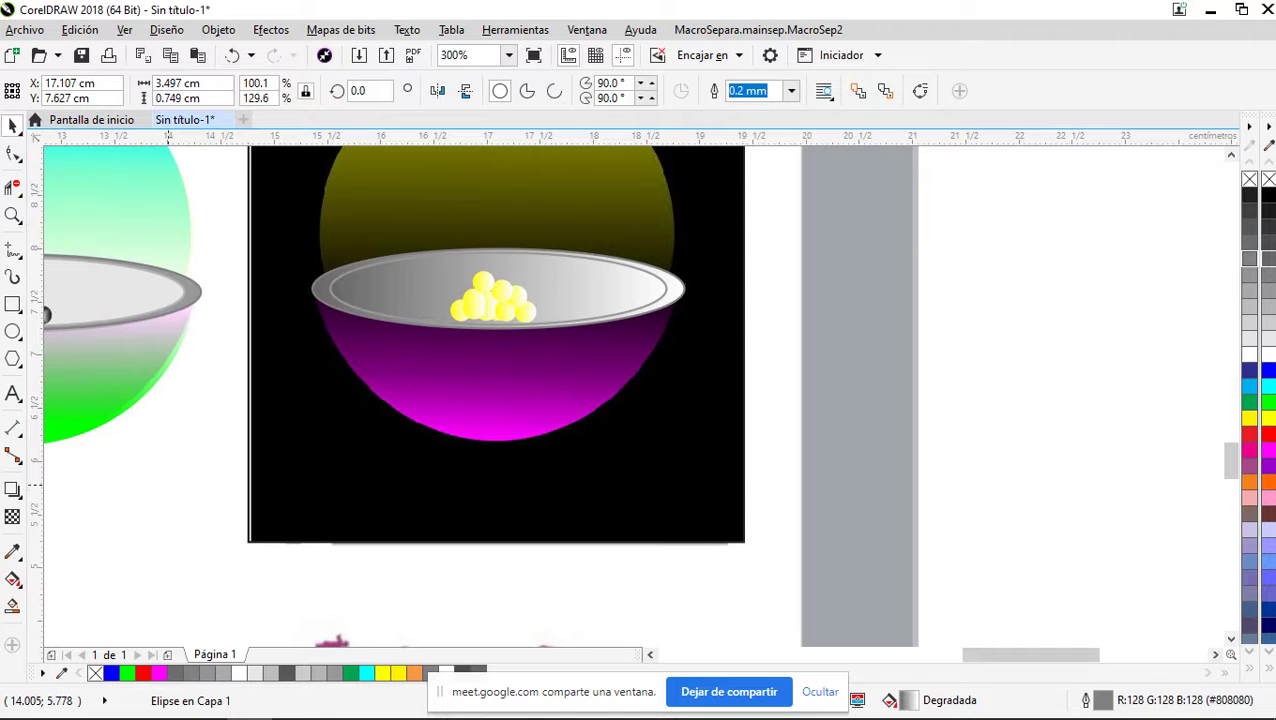
pyautogui.press('Escape')
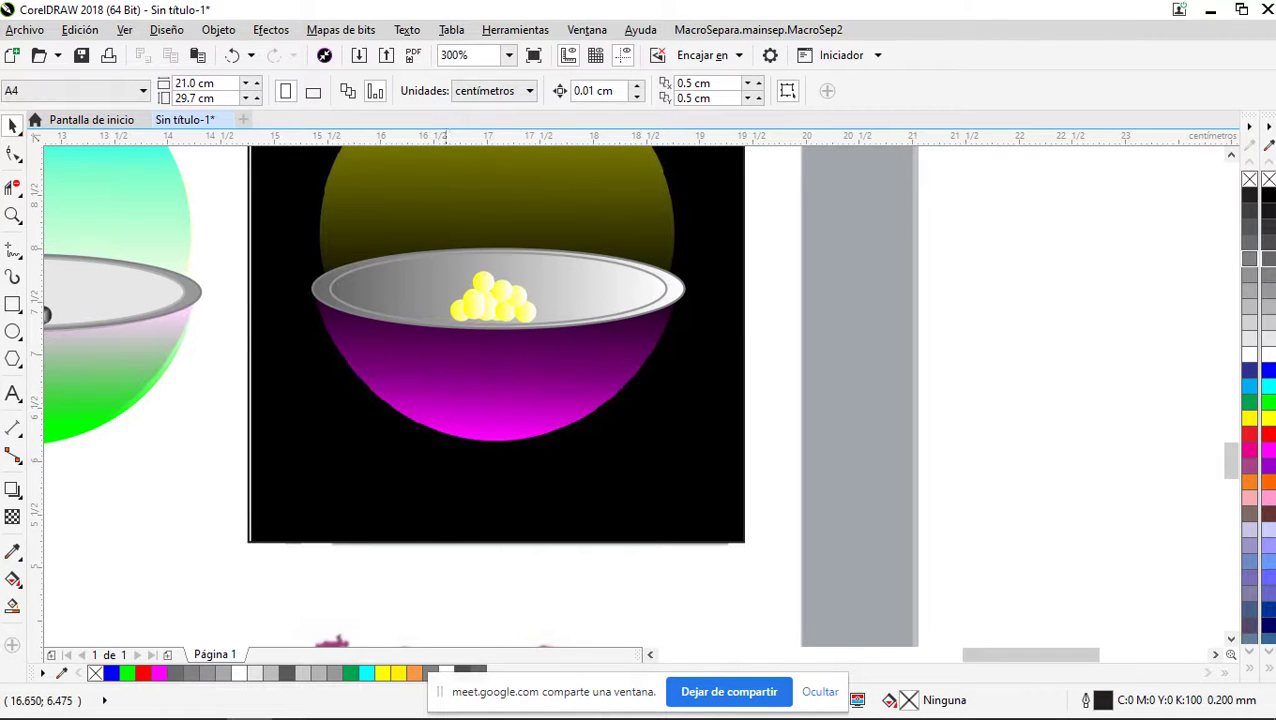
pyautogui.scroll(-1, 415, 355)
pyautogui.scroll(1, 381, 308)
pyautogui.scroll(-1, 422, 313)
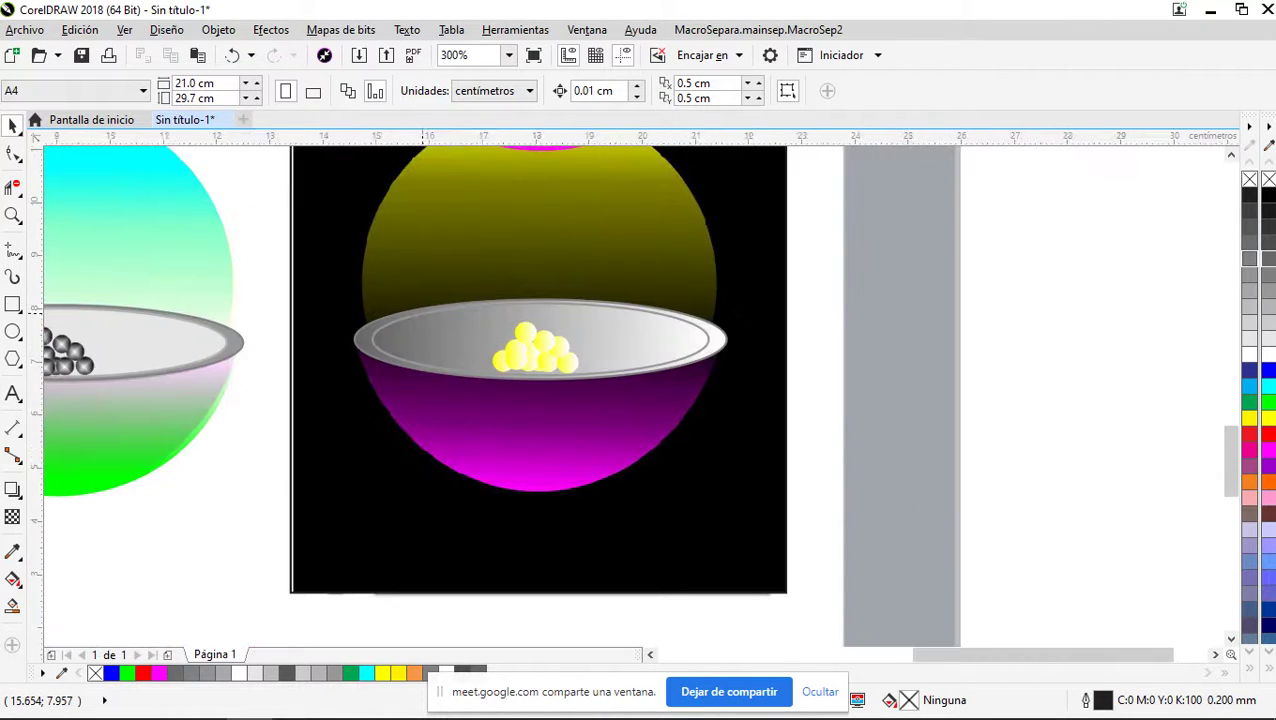
pyautogui.scroll(-2, 400, 305)
pyautogui.scroll(2, 400, 305)
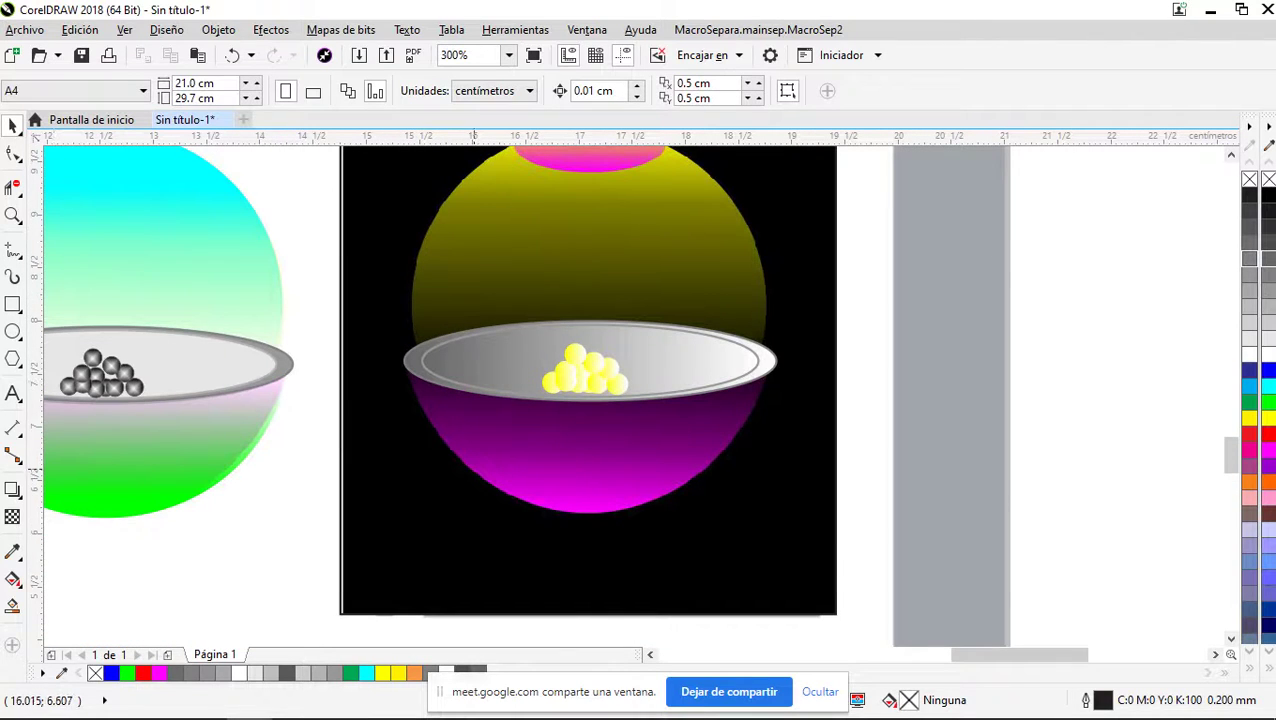
# Draw a closed Bézier triangle over the lower purple bowl, joining the rim's left and right edges with the bowl's lowest point
pyautogui.scroll(2, 476, 470)
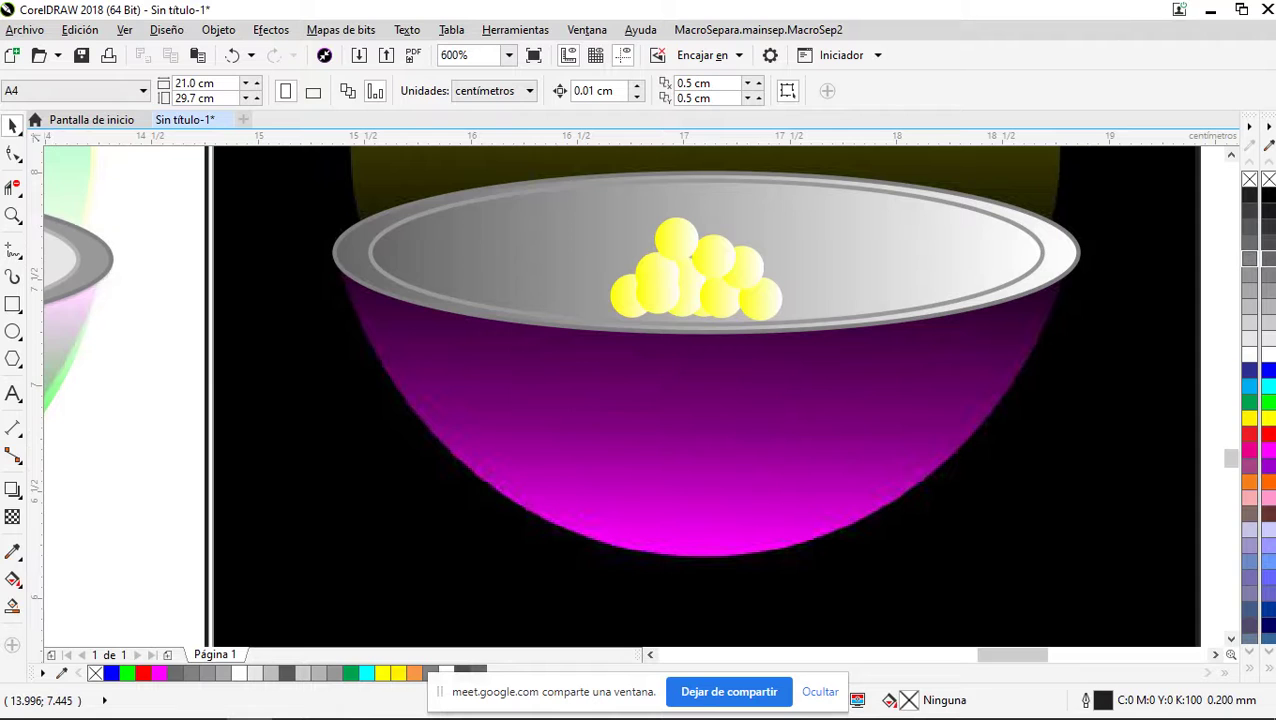
pyautogui.click(13, 250)
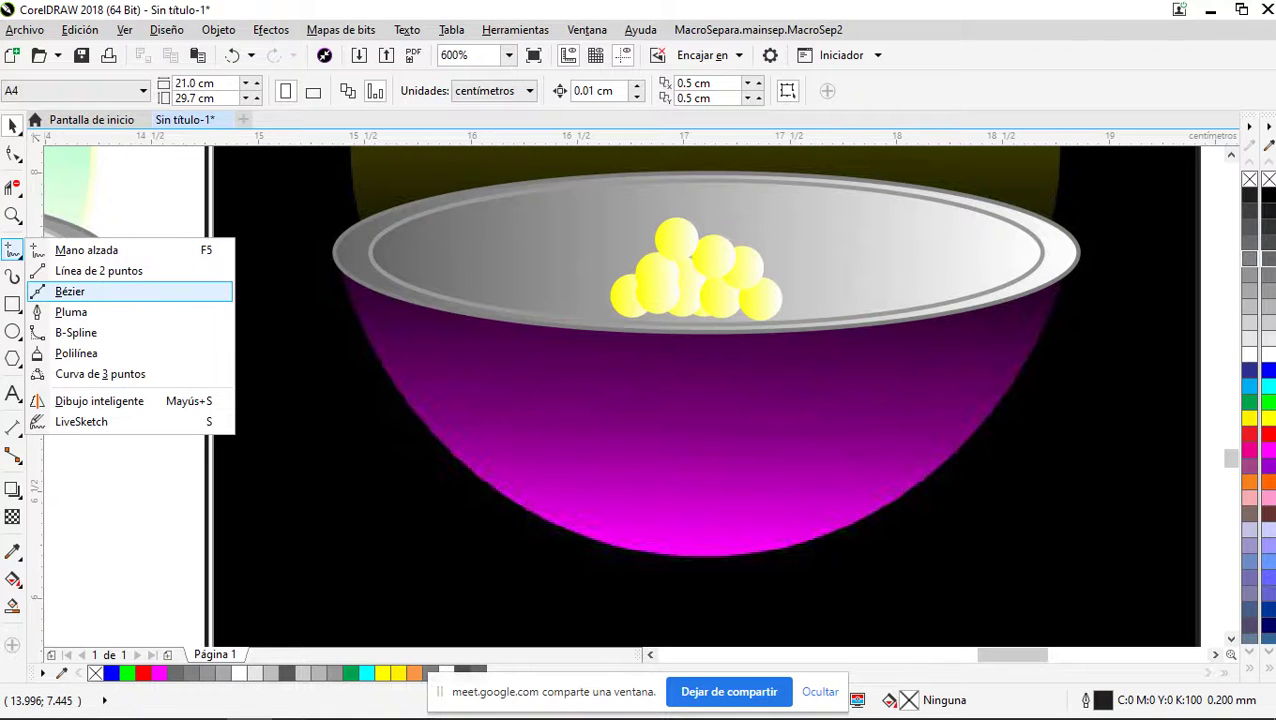
pyautogui.click(70, 291)
pyautogui.scroll(2, 349, 268)
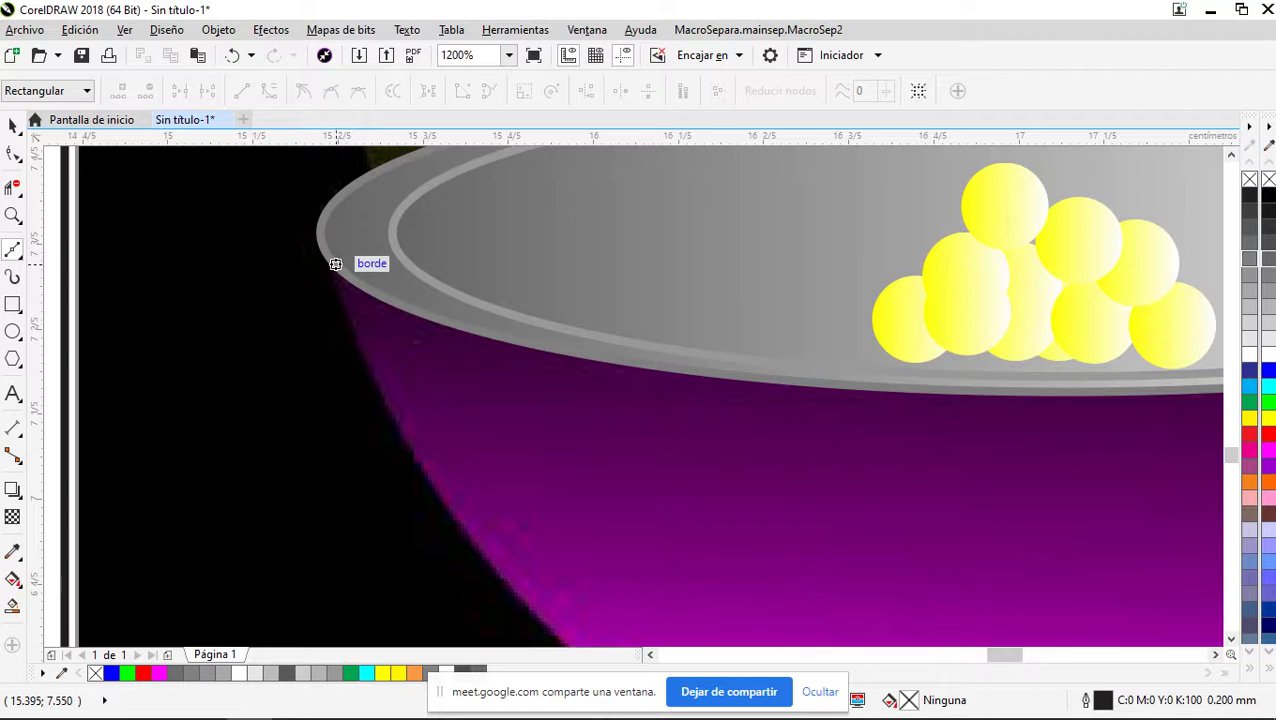
pyautogui.scroll(-2, 336, 263)
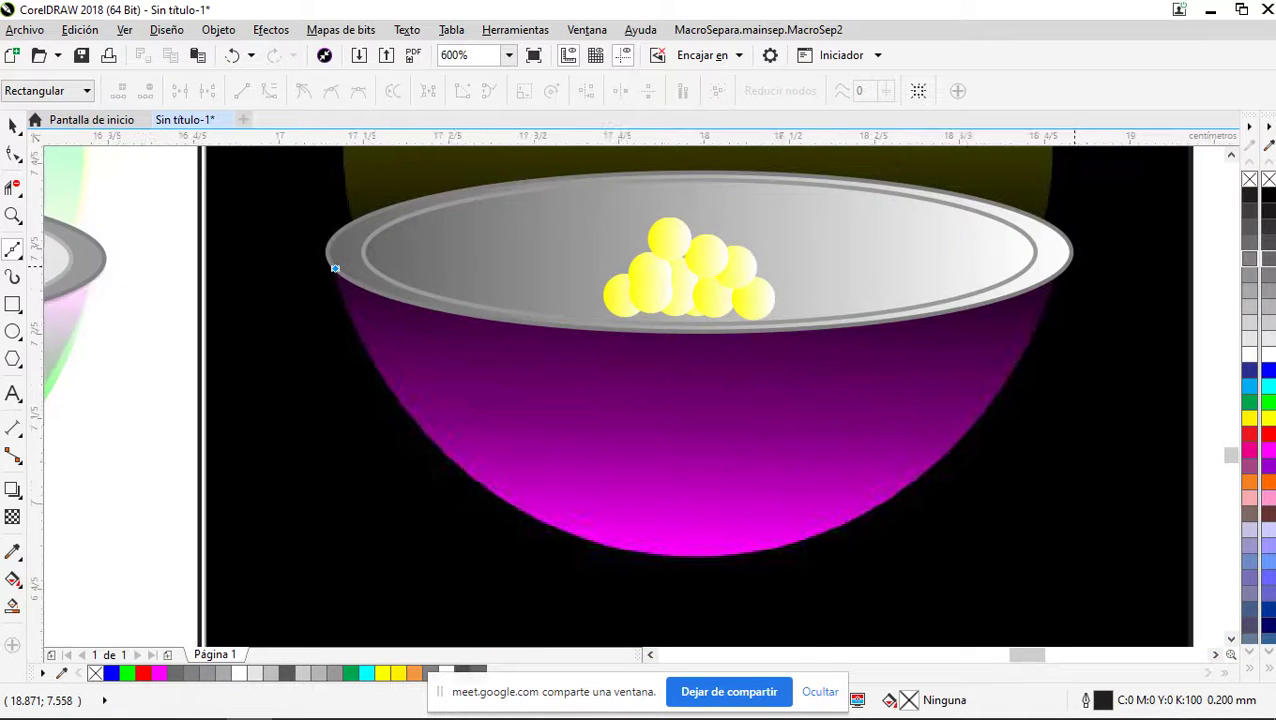
pyautogui.scroll(2, 1062, 290)
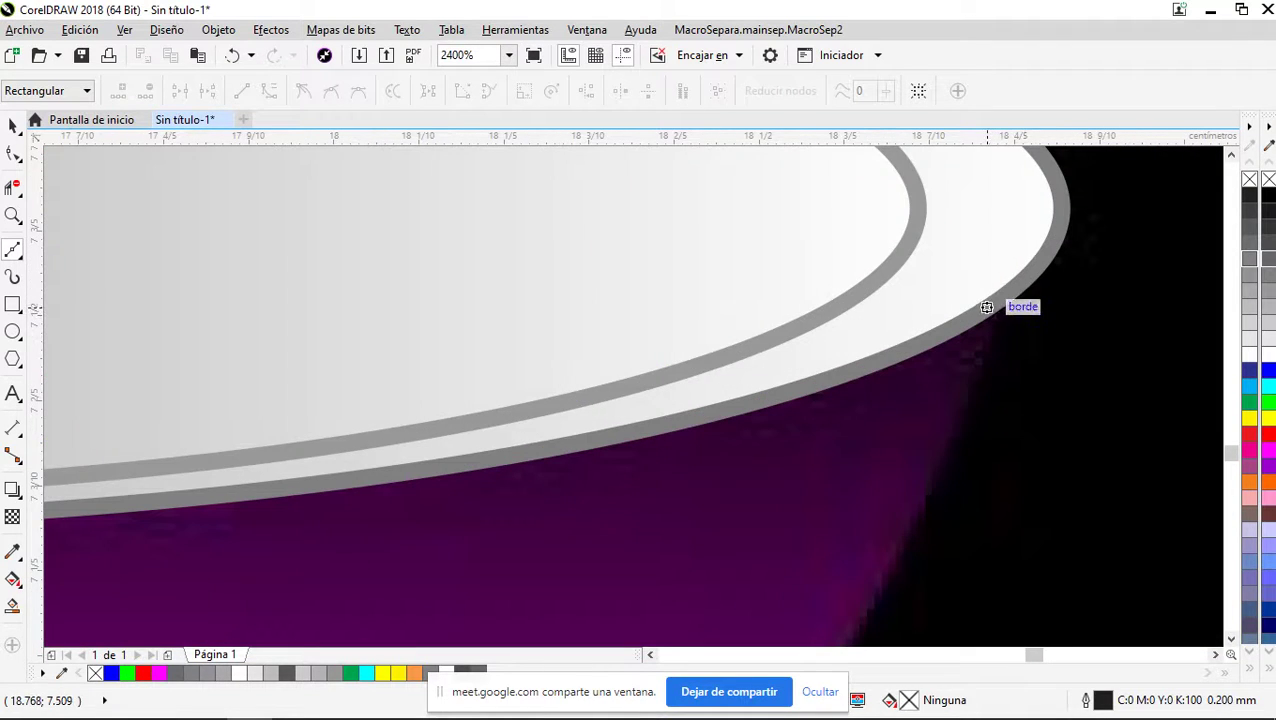
pyautogui.click(988, 307)
pyautogui.scroll(-2, 988, 307)
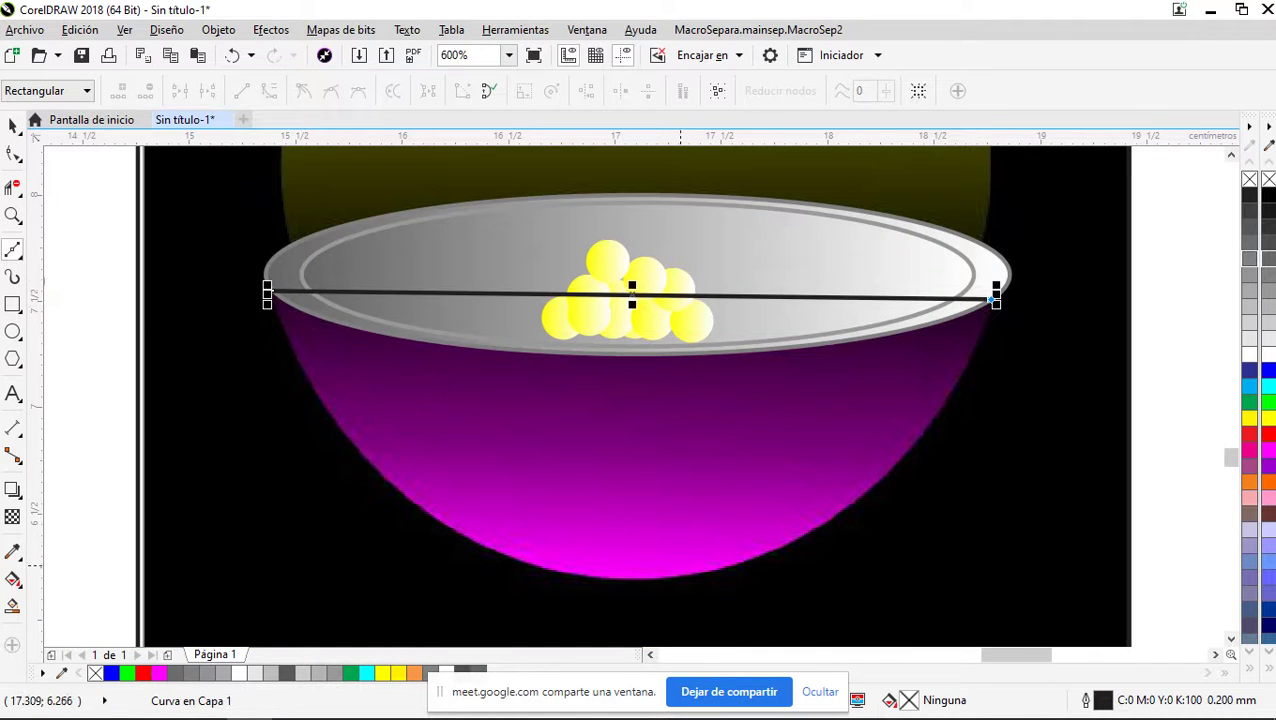
pyautogui.click(632, 582)
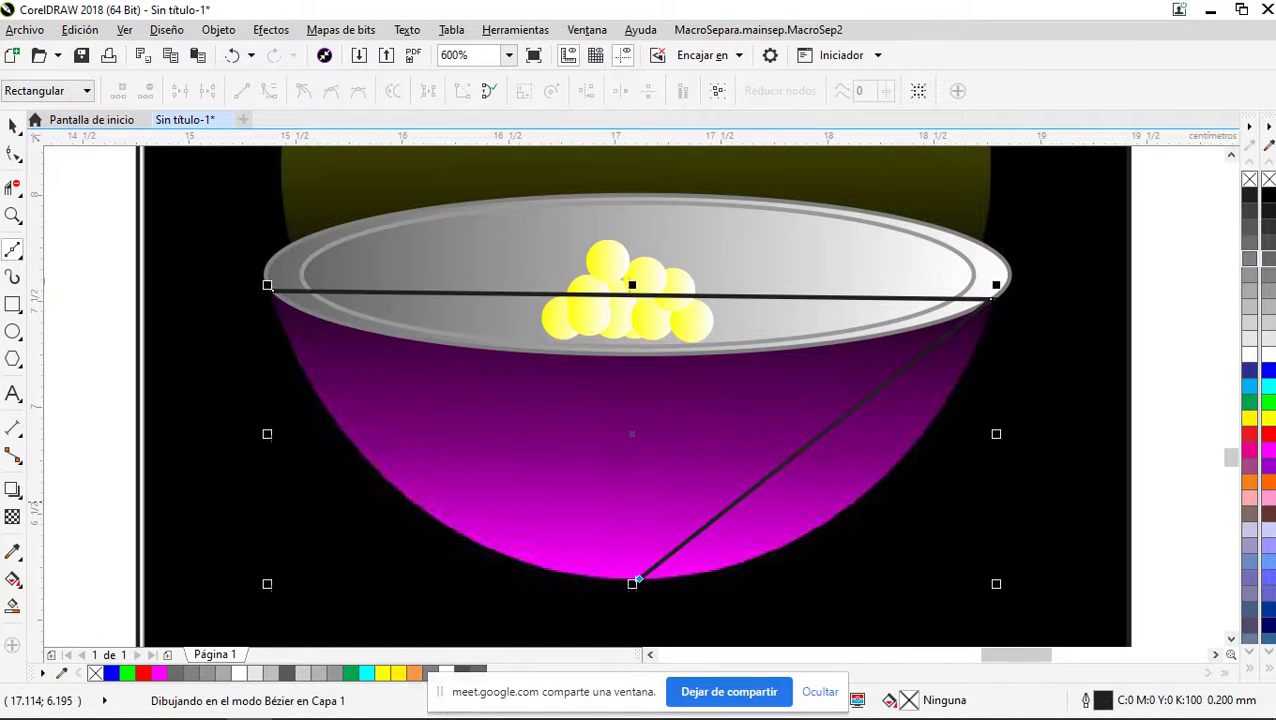
pyautogui.scroll(2, 268, 287)
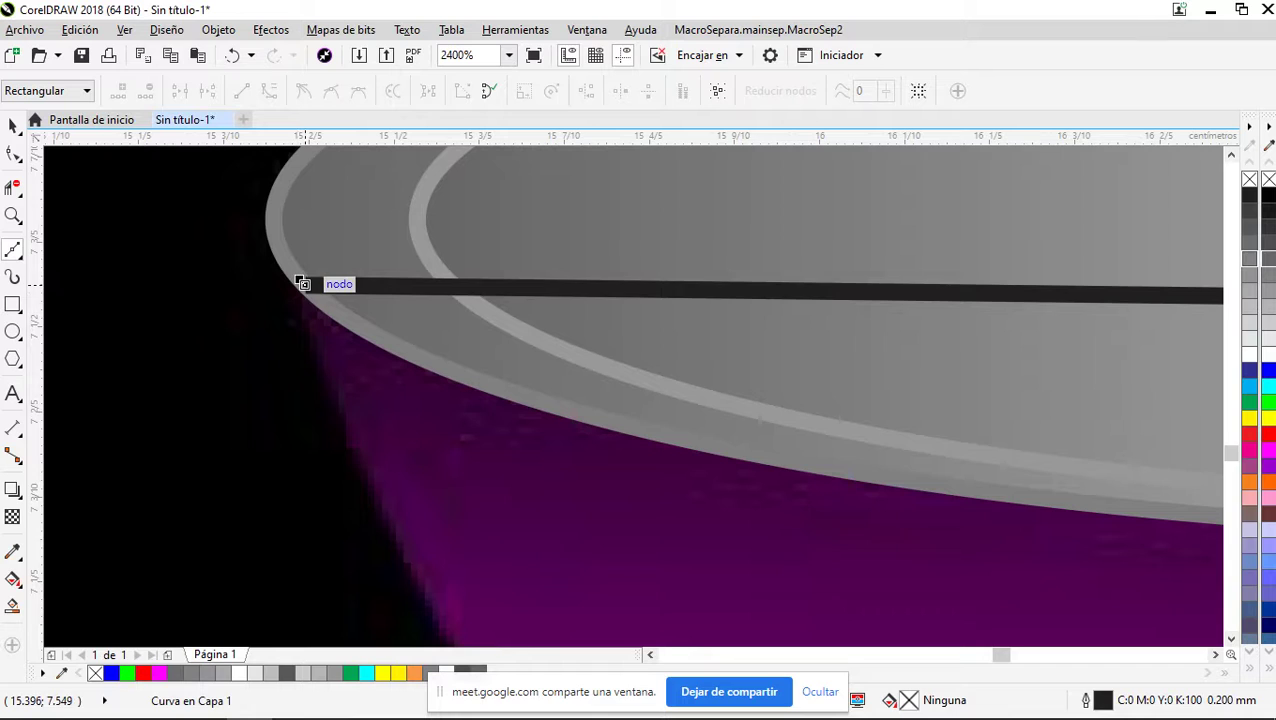
pyautogui.click(300, 282)
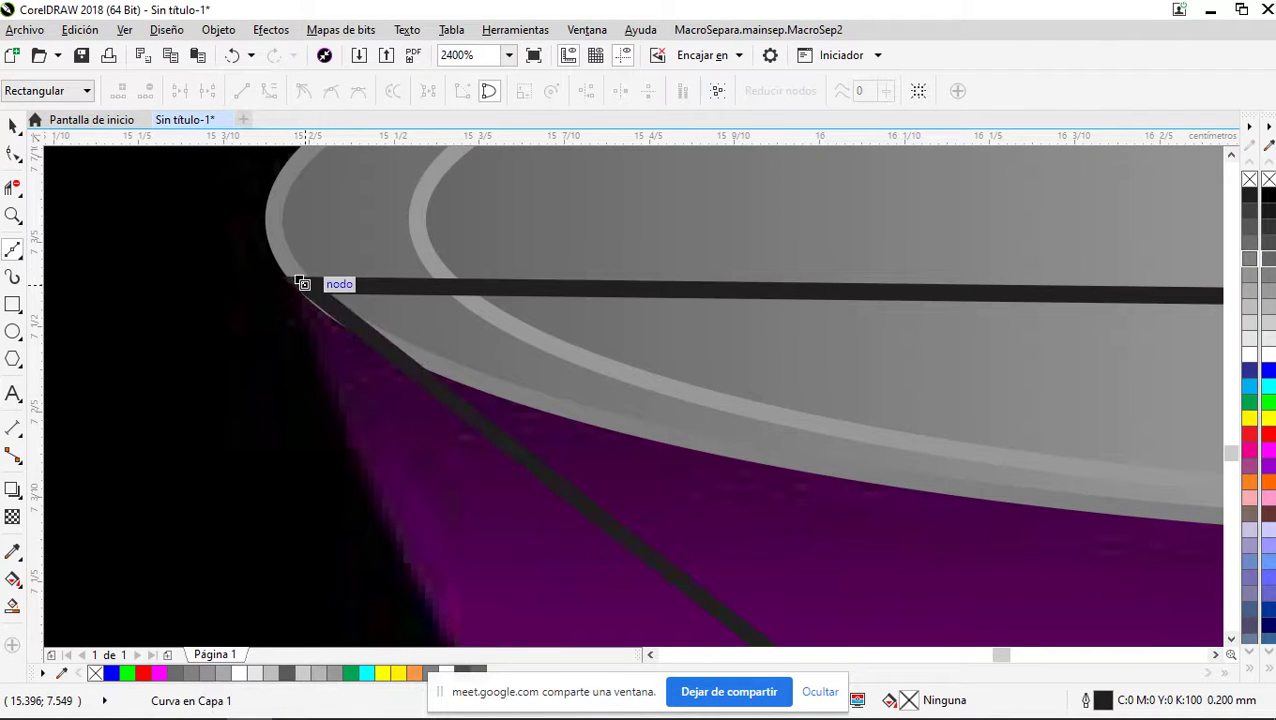
pyautogui.click(299, 280)
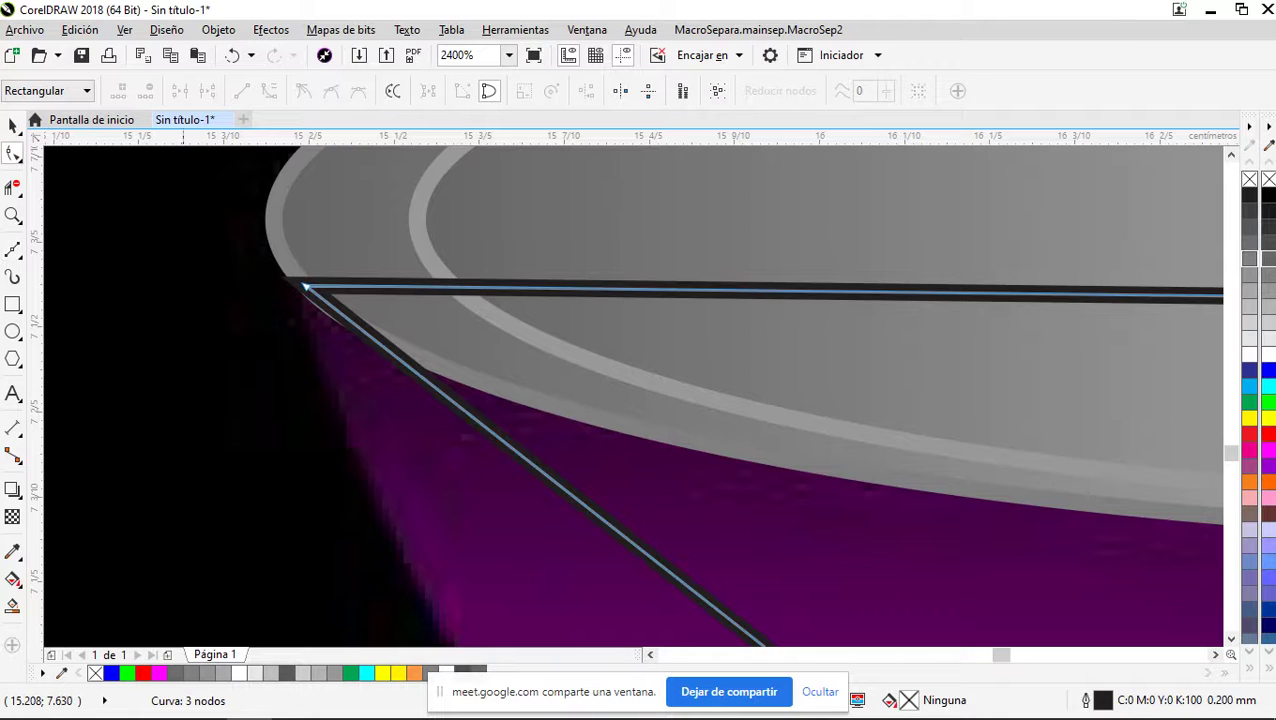
# Convert the triangle's right side to a curve and bend it outward to follow the bowl's right edge
pyautogui.scroll(-3, 299, 280)
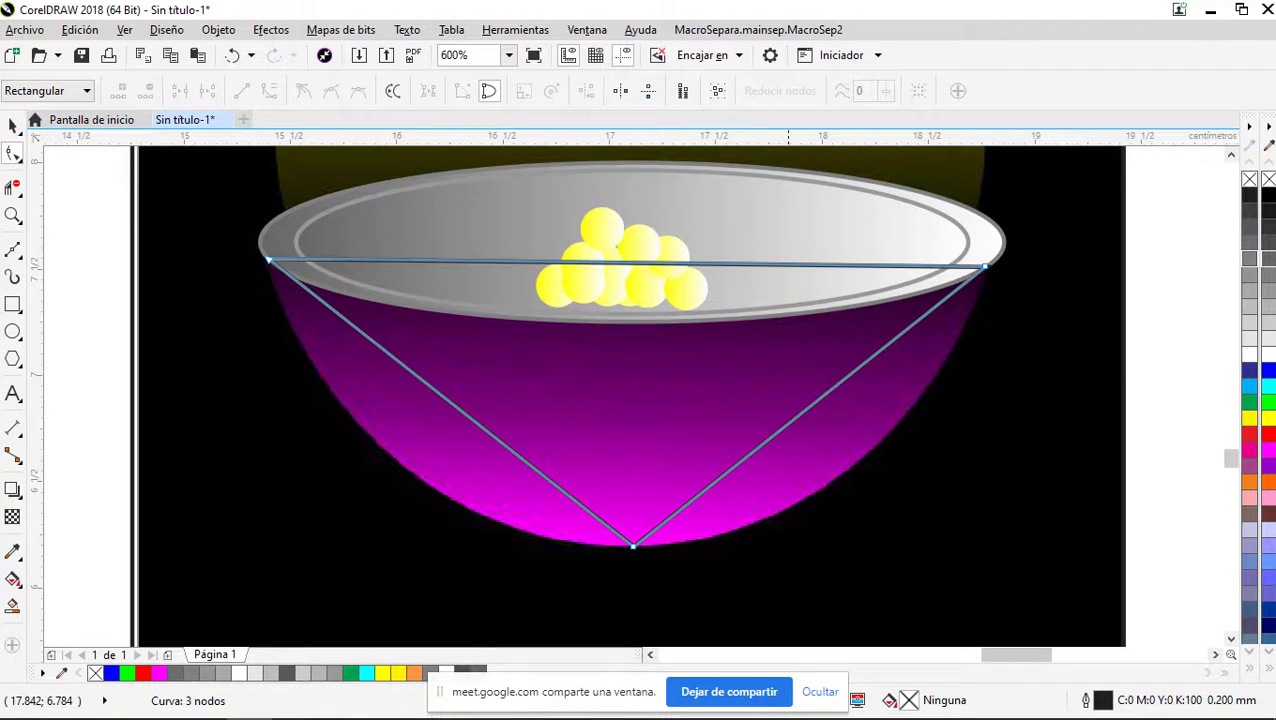
pyautogui.rightClick(786, 424)
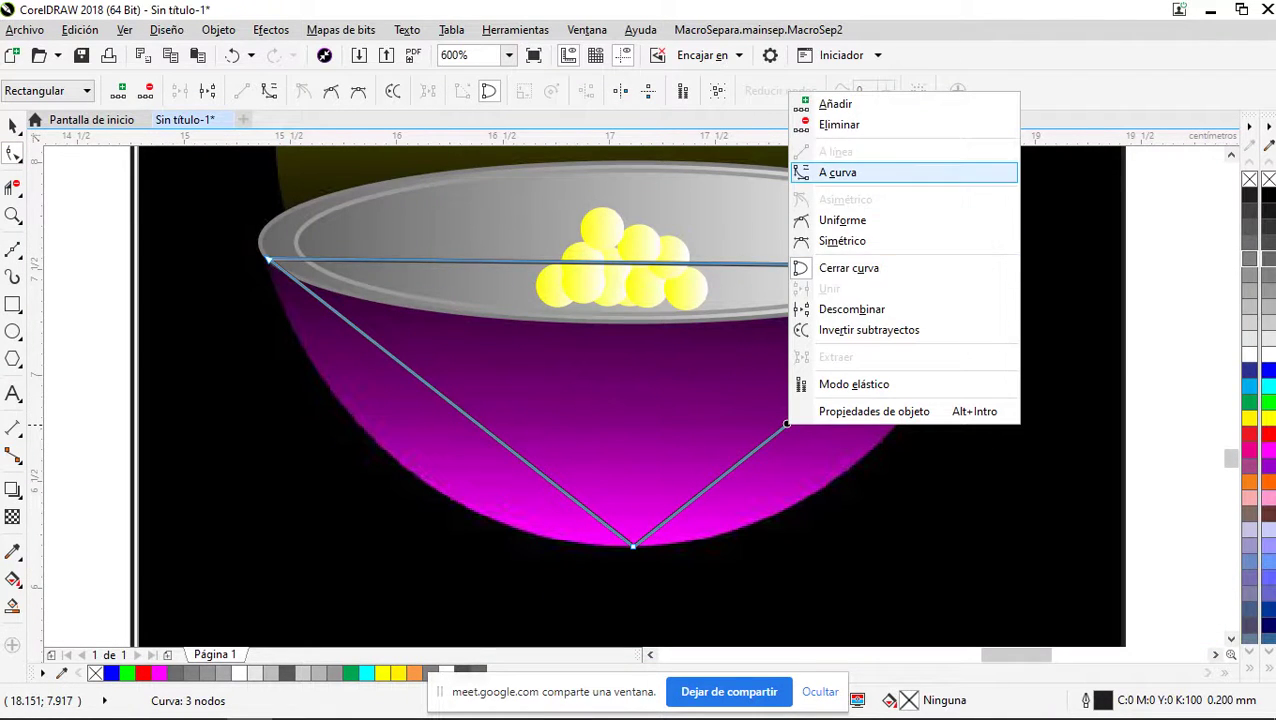
pyautogui.click(837, 172)
pyautogui.moveTo(789, 424); pyautogui.dragTo(824, 486)
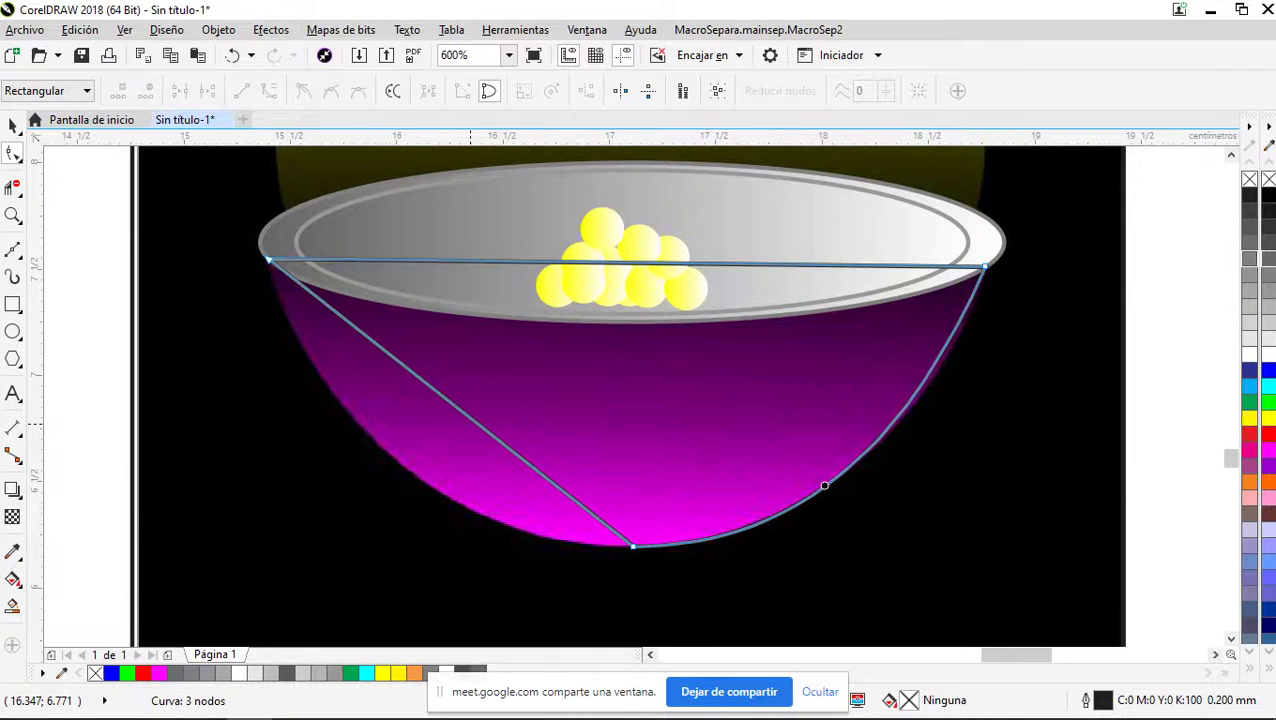
# Convert the triangle's left side to a curve and bend it outward along the bowl's left edge
pyautogui.rightClick(472, 424)
pyautogui.click(510, 168)
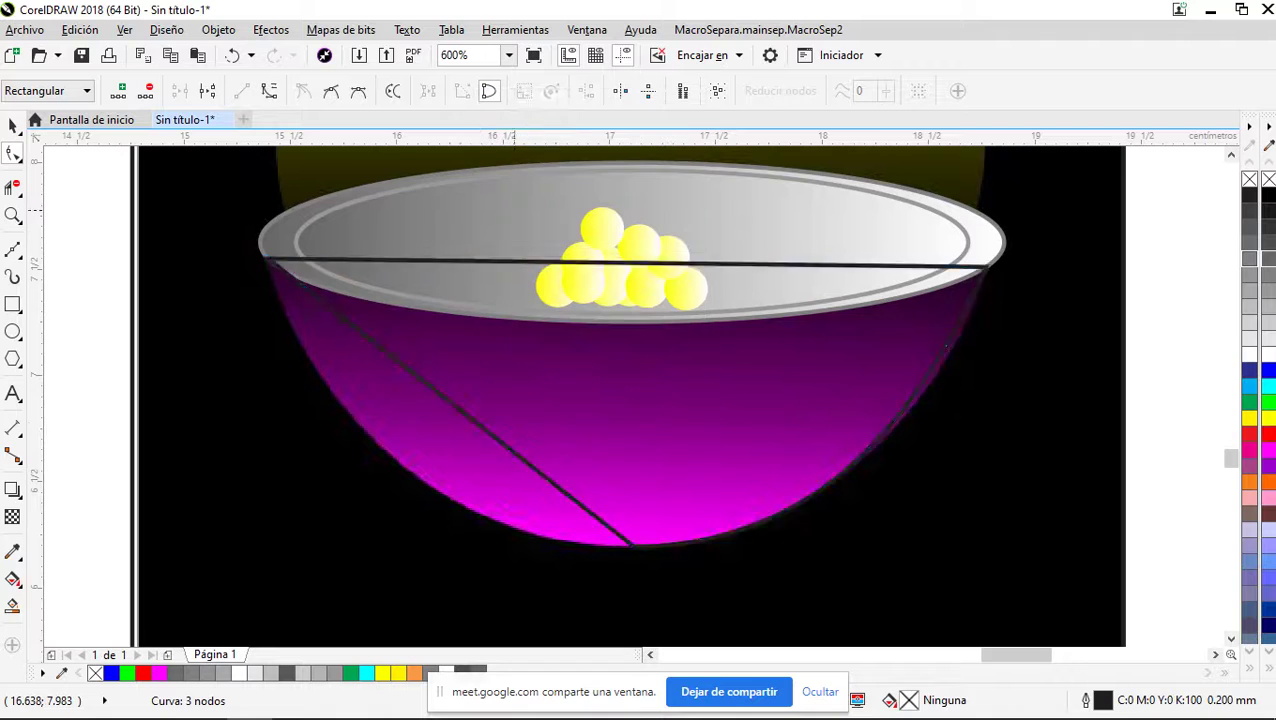
pyautogui.click(468, 408)
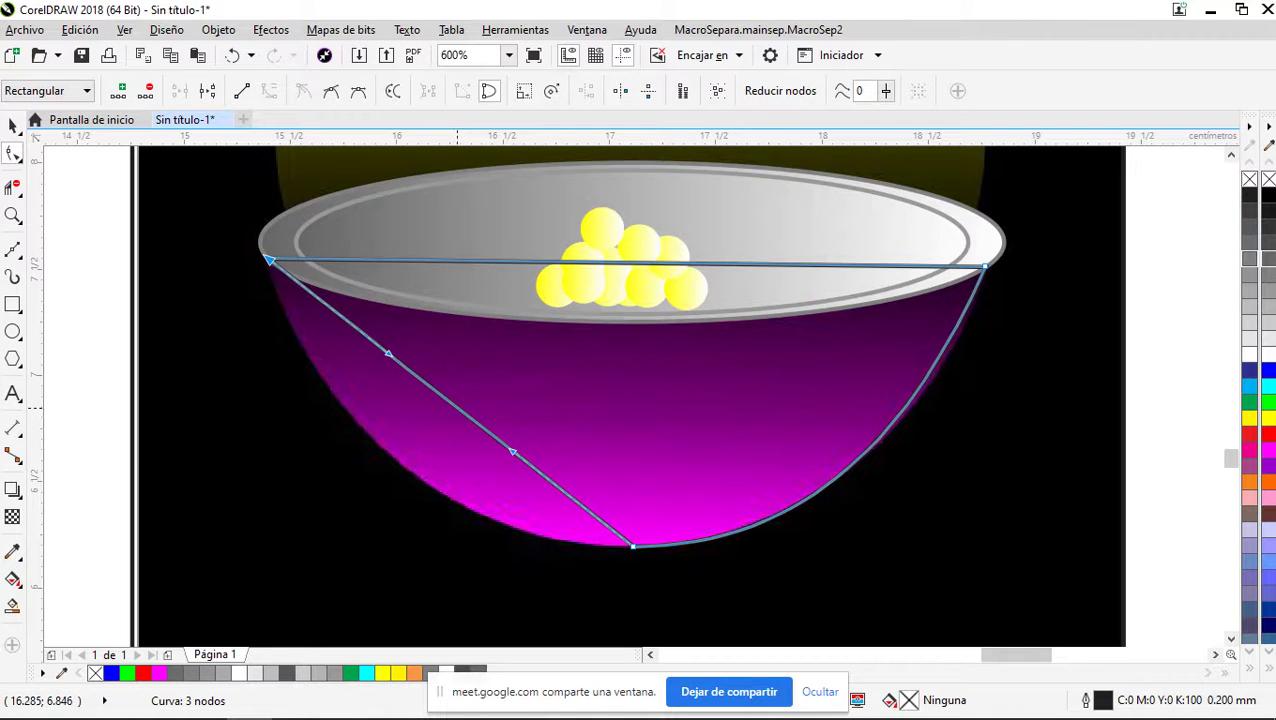
pyautogui.moveTo(458, 408); pyautogui.dragTo(407, 471)
# Delete the node at the lowest point of the bowl outline to merge its two curved sides
pyautogui.scroll(2, 625, 556)
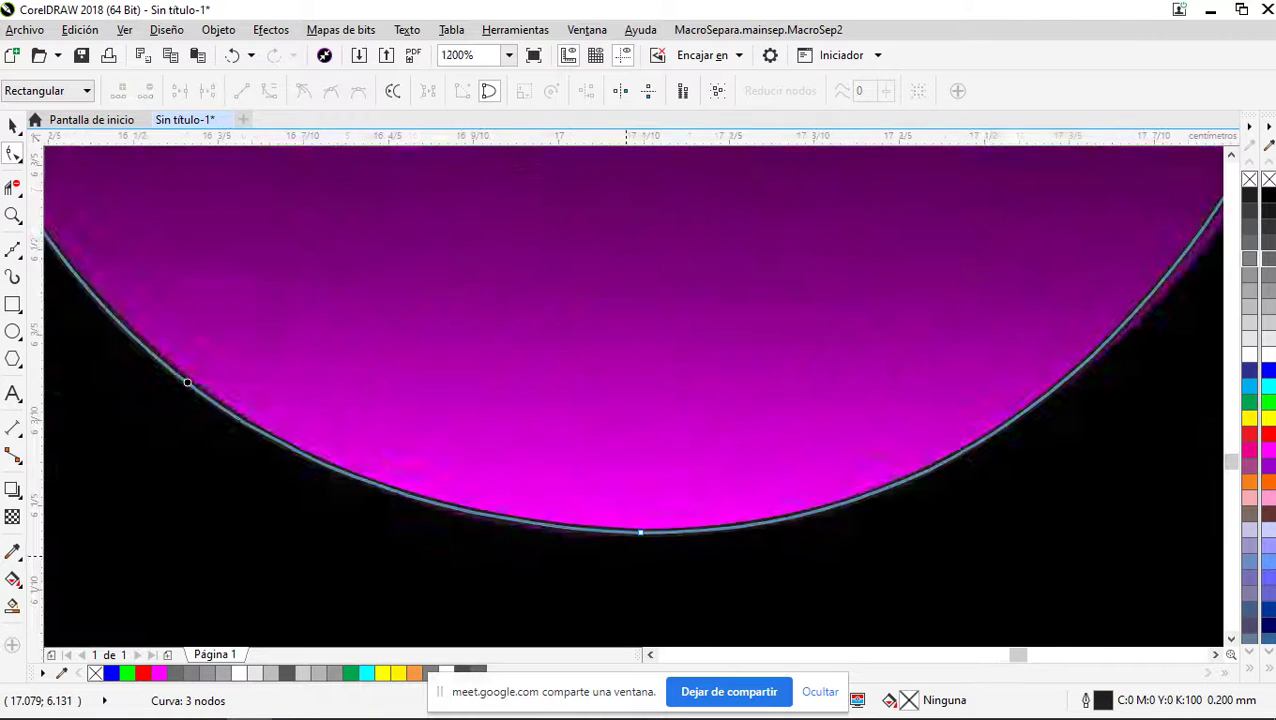
pyautogui.press('Delete')
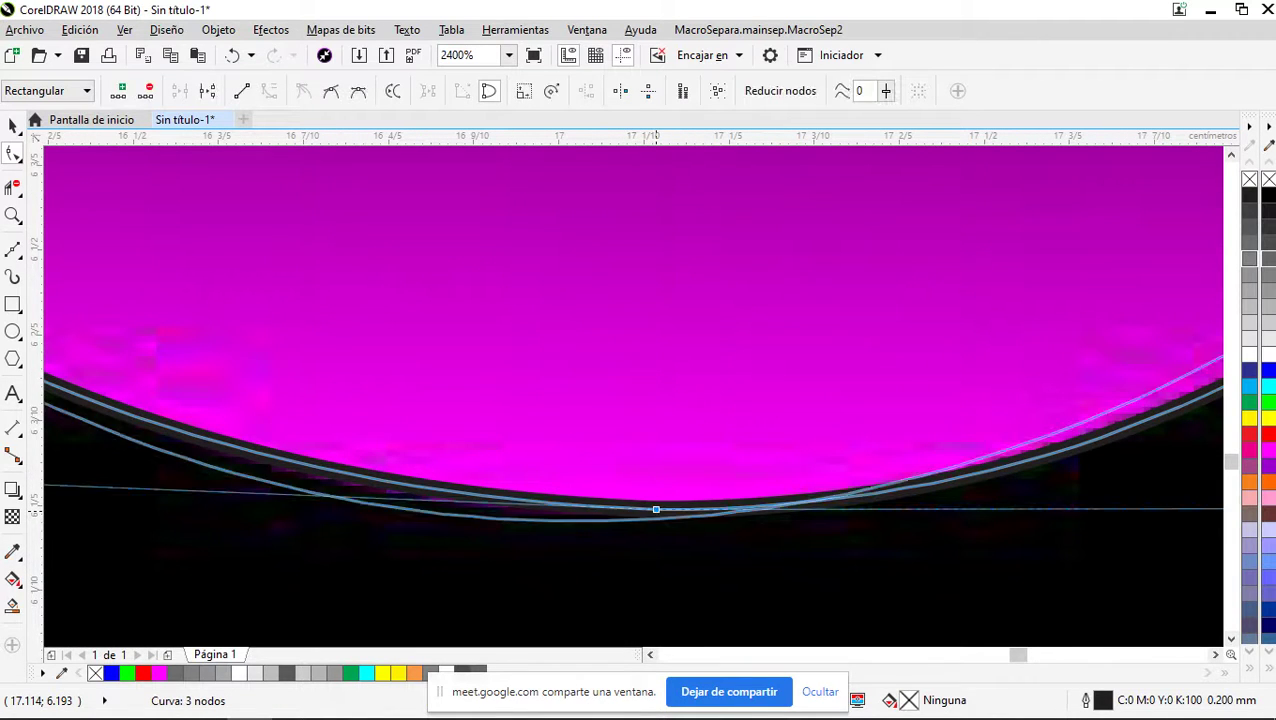
pyautogui.scroll(-2, 656, 510)
pyautogui.scroll(2, 634, 514)
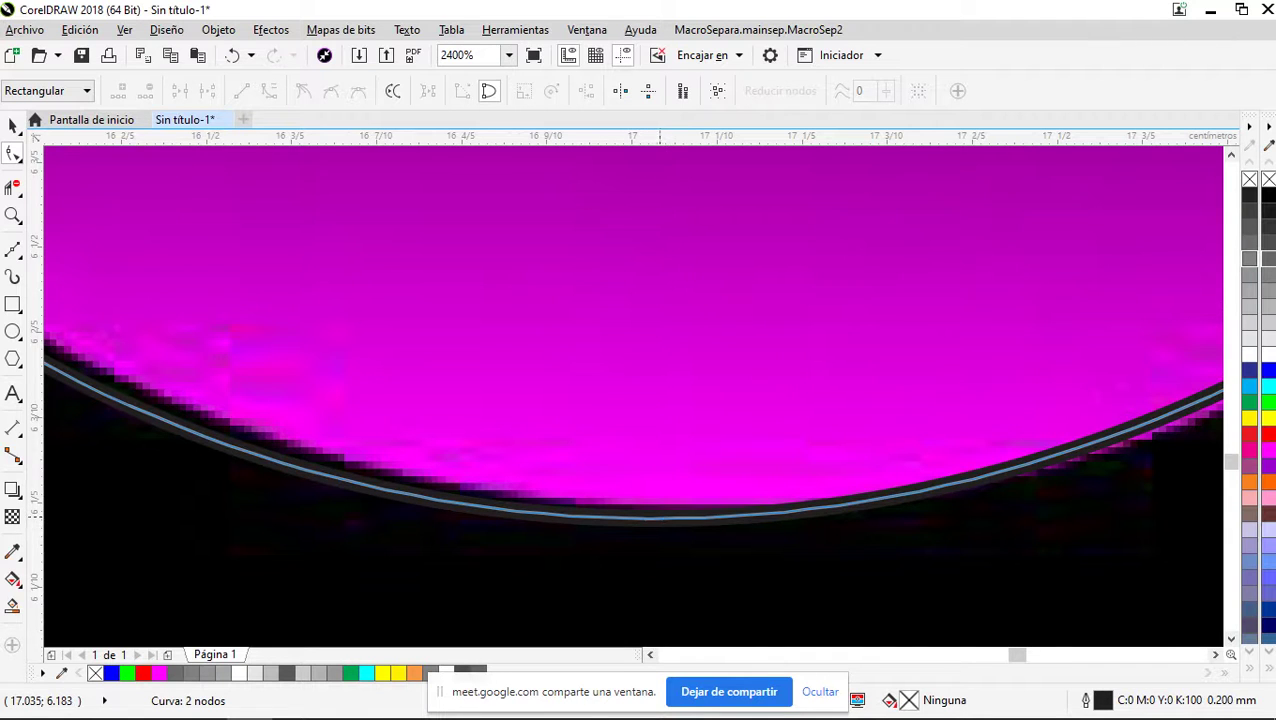
# Refine the bottom curve of the bowl outline and move its right corner node slightly down onto the rim's edge
pyautogui.moveTo(655, 519); pyautogui.dragTo(680, 510)
pyautogui.scroll(-2, 660, 507)
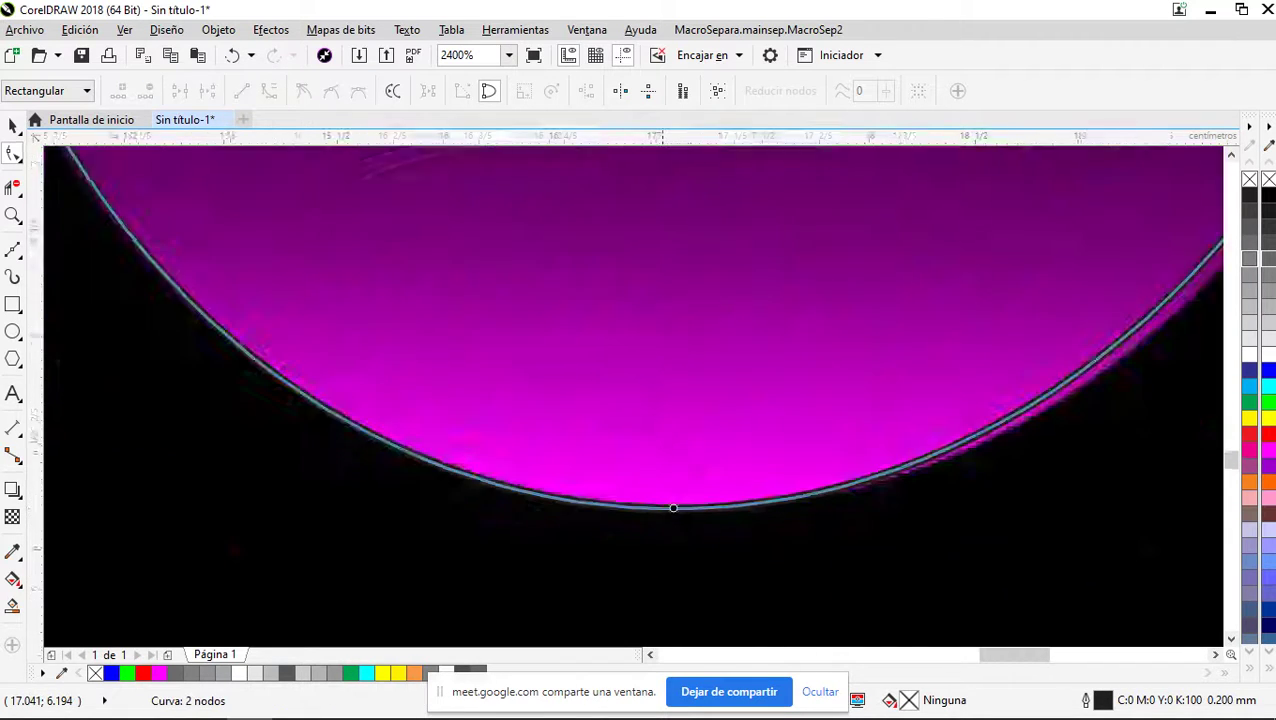
pyautogui.scroll(1, 1026, 229)
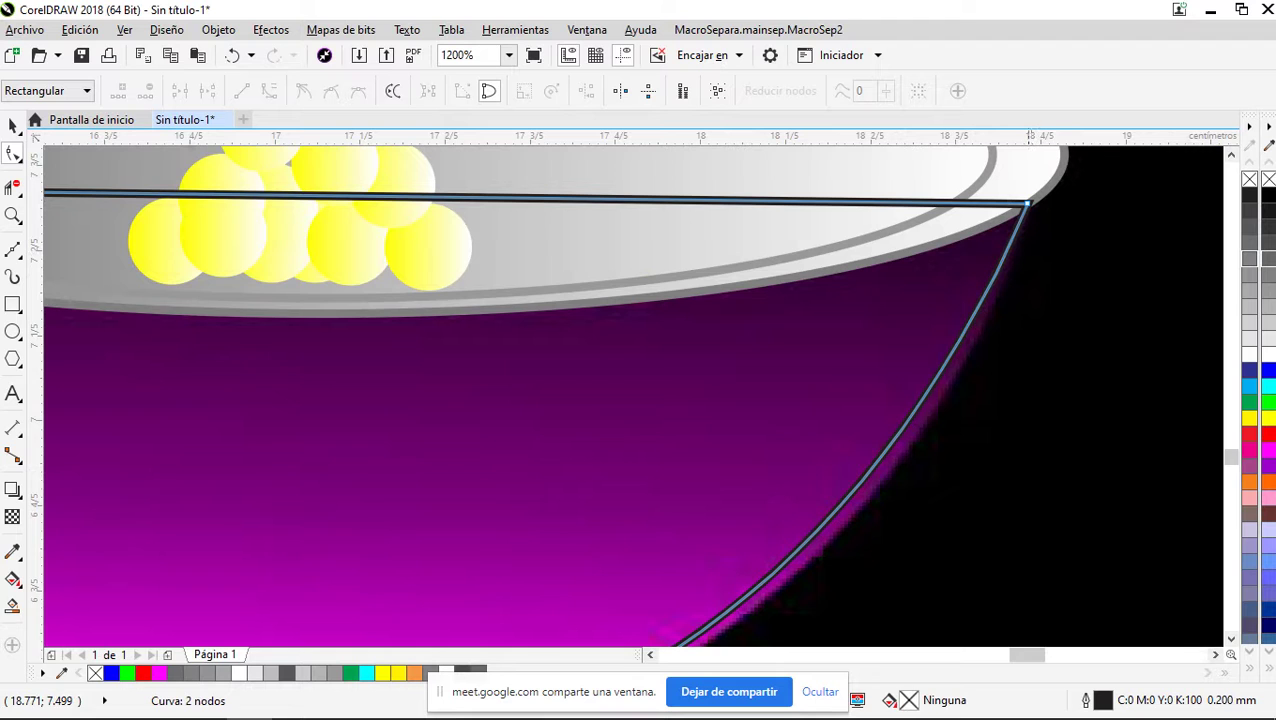
pyautogui.scroll(1, 1026, 204)
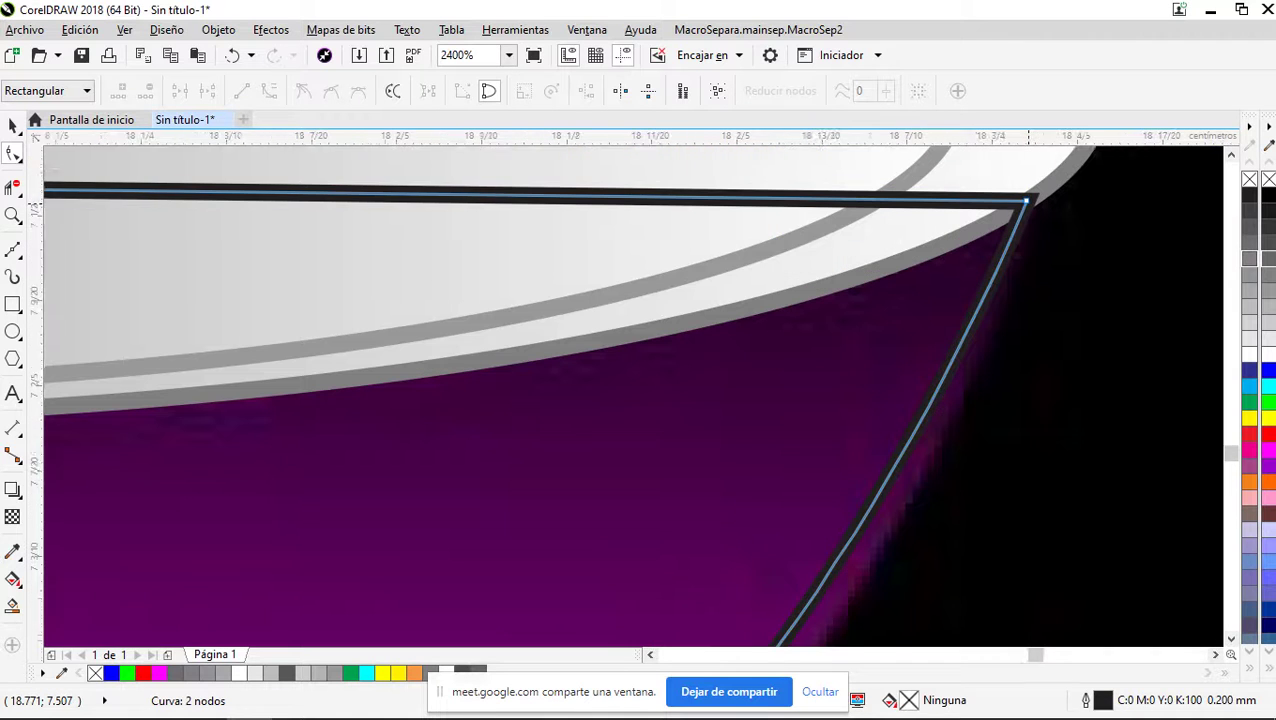
pyautogui.scroll(1, 1026, 202)
pyautogui.moveTo(1025, 200); pyautogui.dragTo(1031, 213)
pyautogui.scroll(-2, 1031, 213)
pyautogui.scroll(-1, 1031, 213)
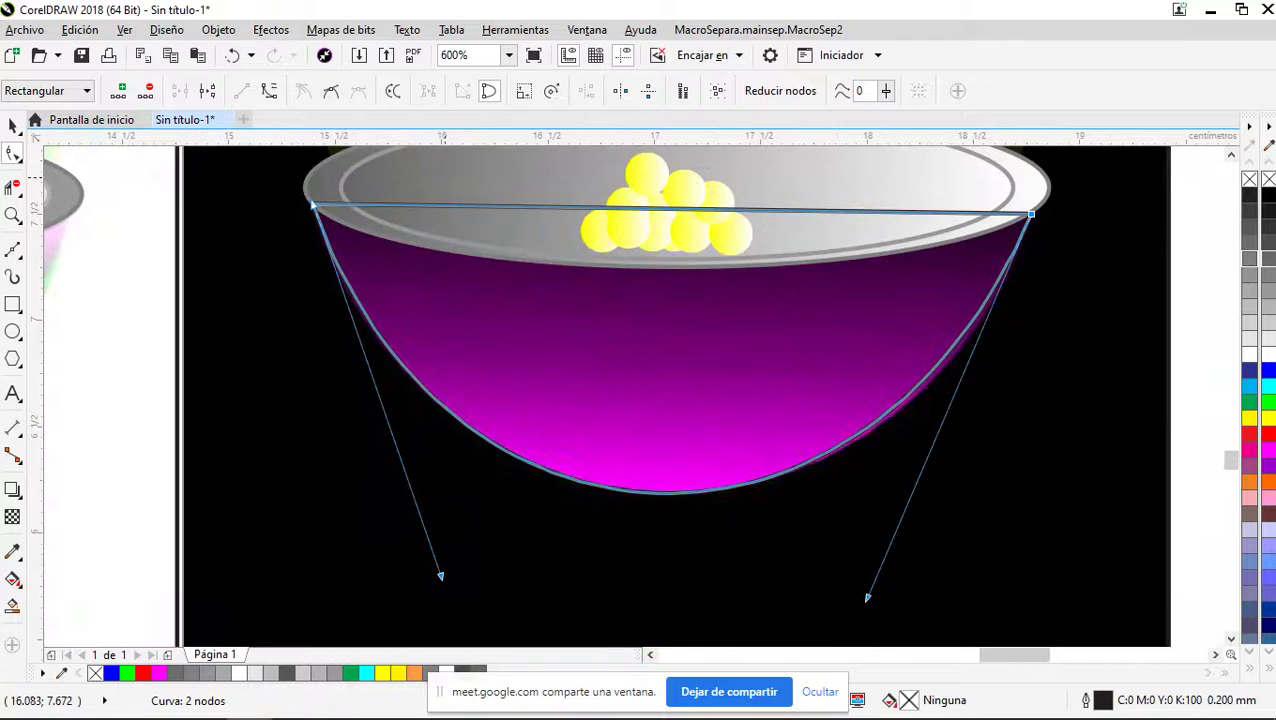
# Move the outline's left corner node slightly down onto the rim's edge and recheck the bowl's bottom curve
pyautogui.scroll(2, 313, 205)
pyautogui.scroll(2, 385, 252)
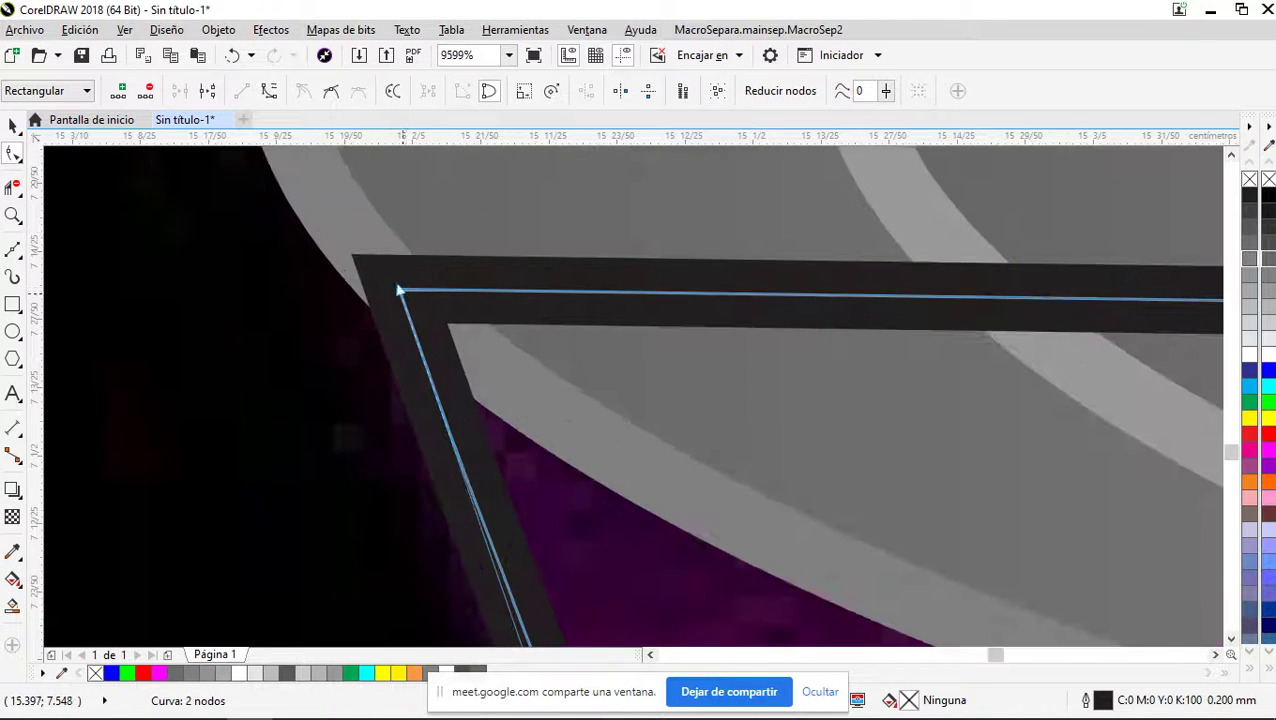
pyautogui.click(399, 291)
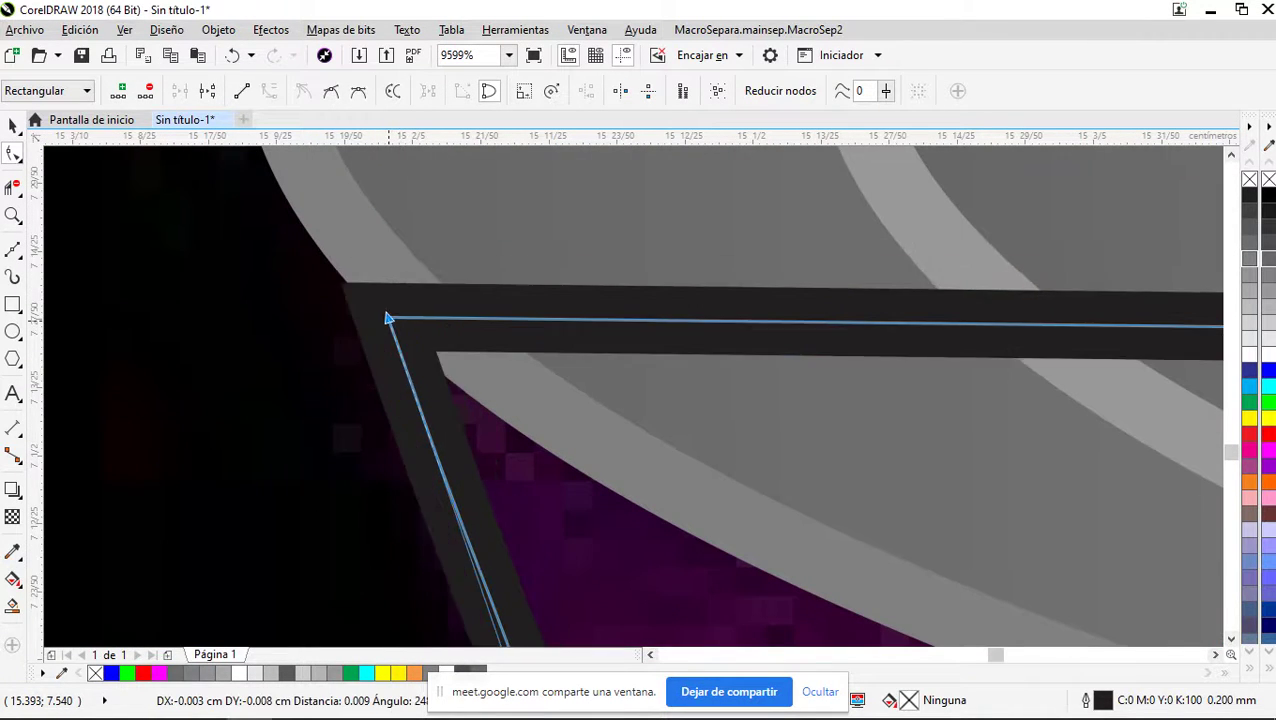
pyautogui.scroll(-4, 399, 291)
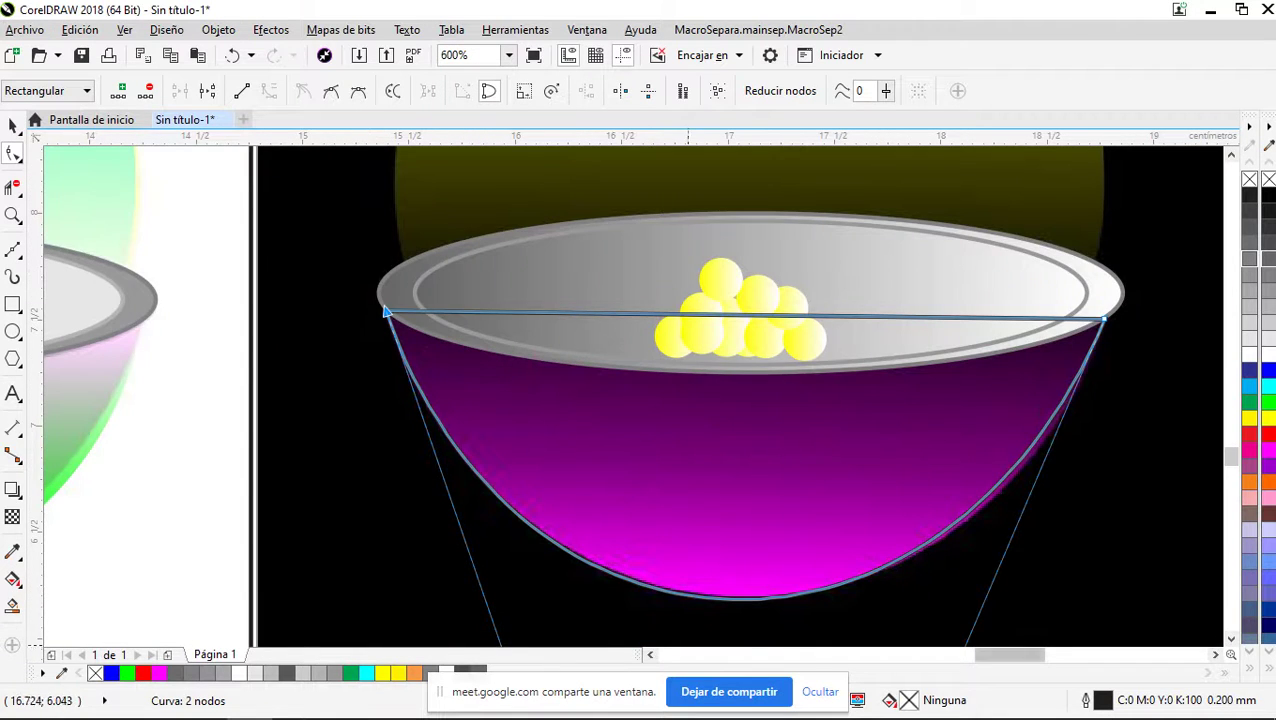
pyautogui.scroll(1, 717, 598)
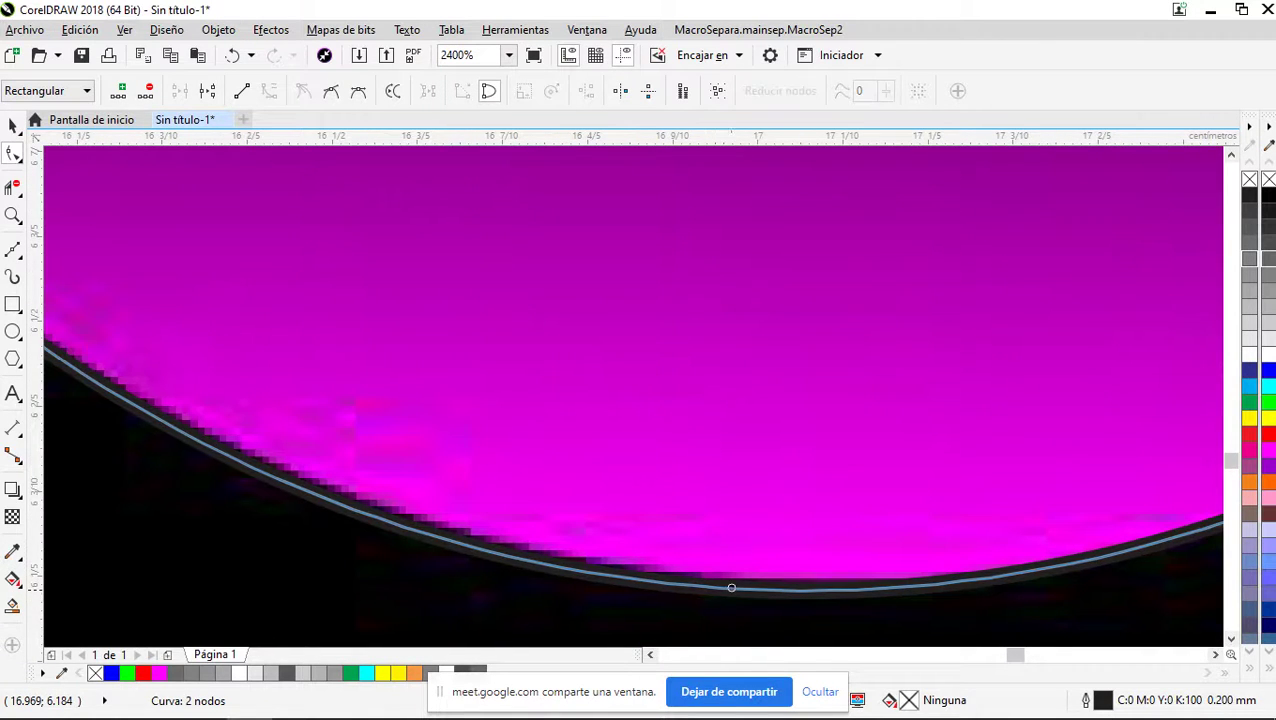
pyautogui.click(731, 588)
pyautogui.scroll(-2, 695, 578)
pyautogui.scroll(-2, 696, 450)
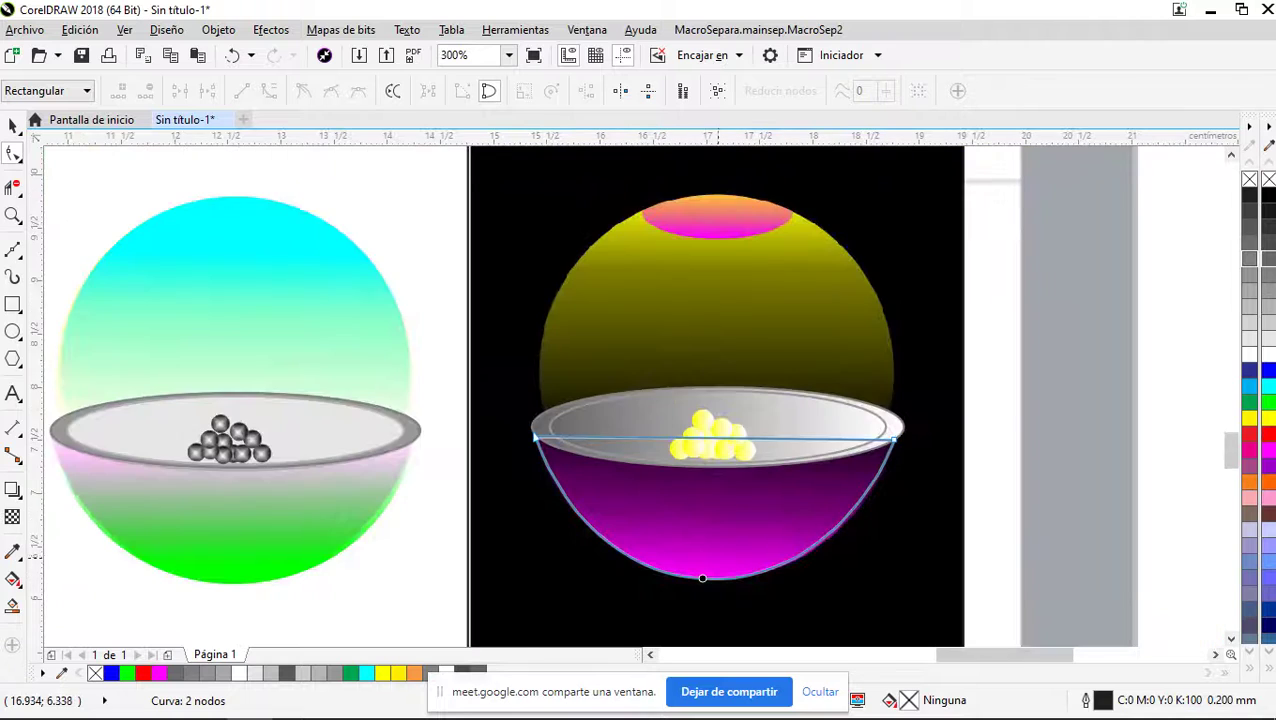
# Convert the outline's straight top side to a curve and bend it down to the rim's lower edge
pyautogui.scroll(2, 826, 400)
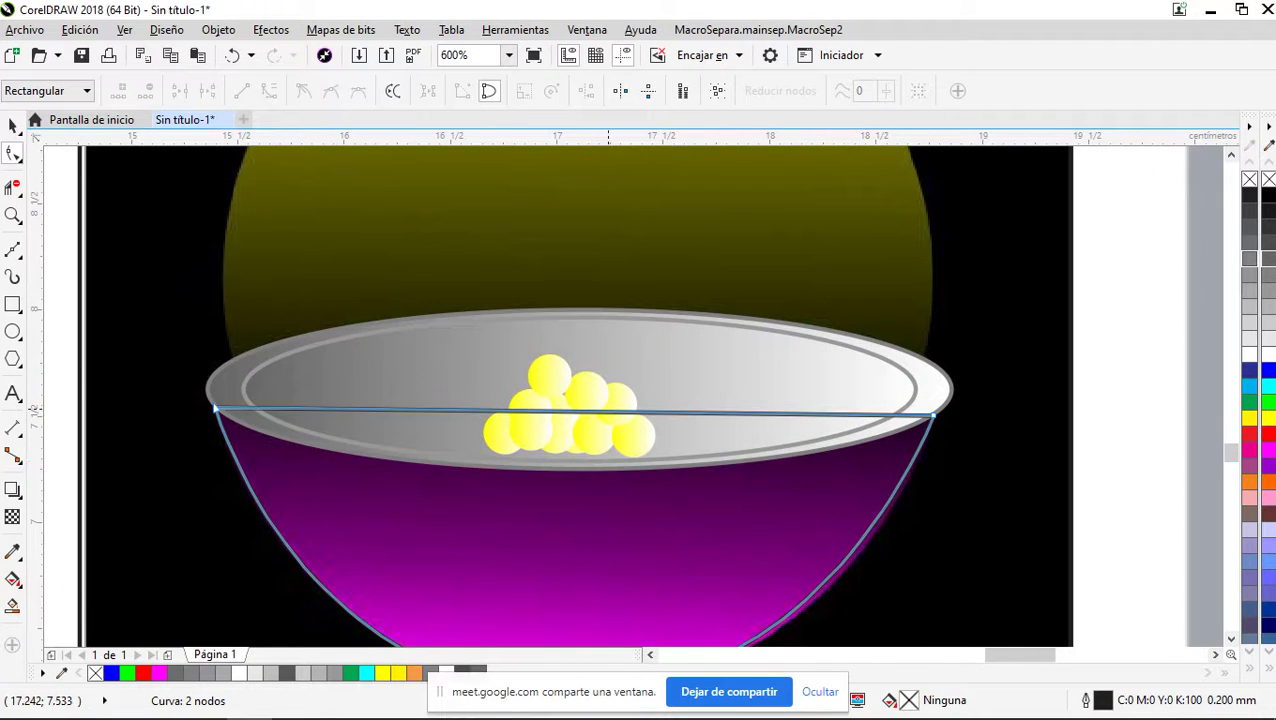
pyautogui.rightClick(607, 411)
pyautogui.click(604, 411)
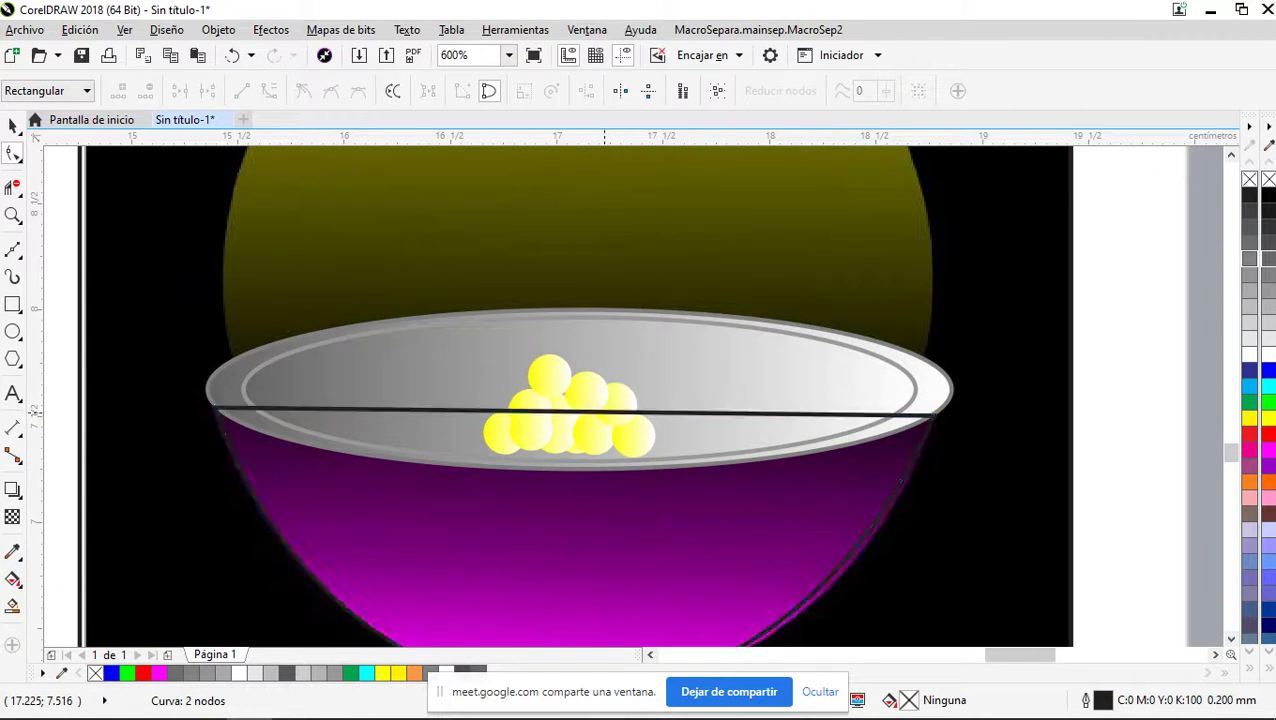
pyautogui.rightClick(603, 411)
pyautogui.click(653, 160)
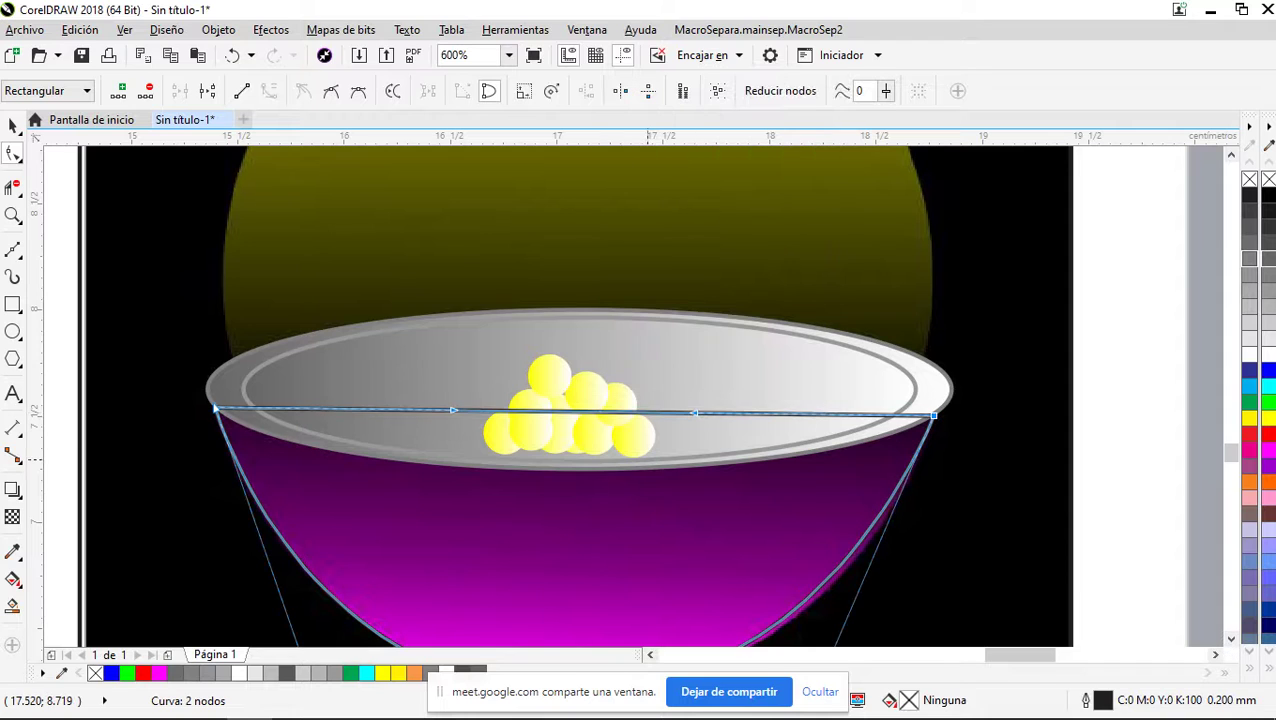
pyautogui.moveTo(557, 409); pyautogui.dragTo(551, 466)
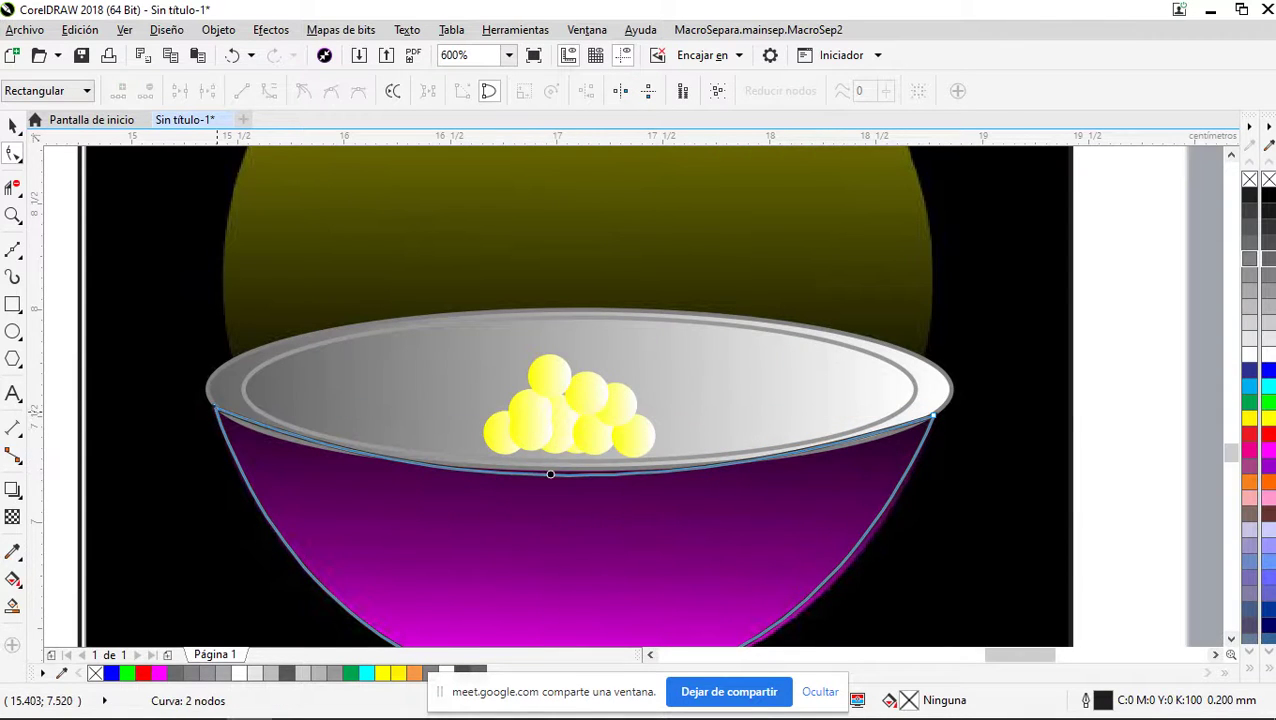
# Adjust the top curve's left control handle so that half follows the rim's lower edge
pyautogui.click(217, 410)
pyautogui.scroll(2, 223, 413)
pyautogui.scroll(-1, 592, 484)
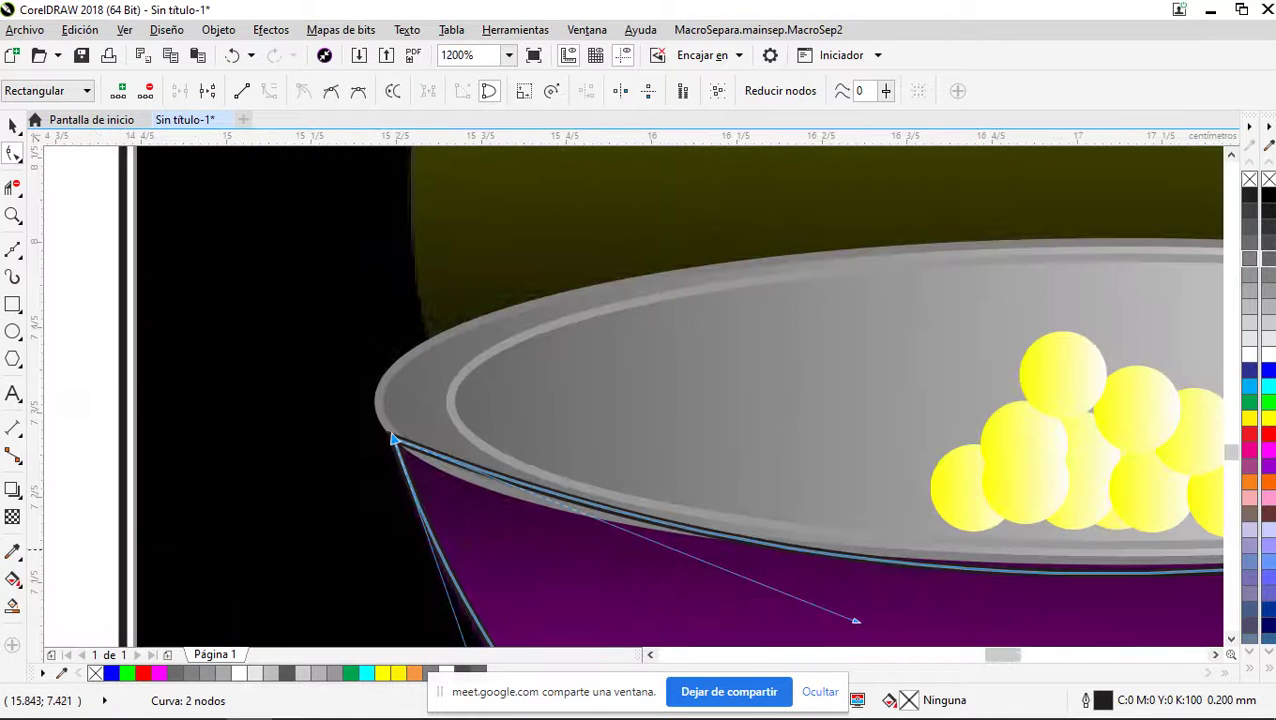
pyautogui.moveTo(856, 621); pyautogui.dragTo(580, 587)
pyautogui.click(391, 432)
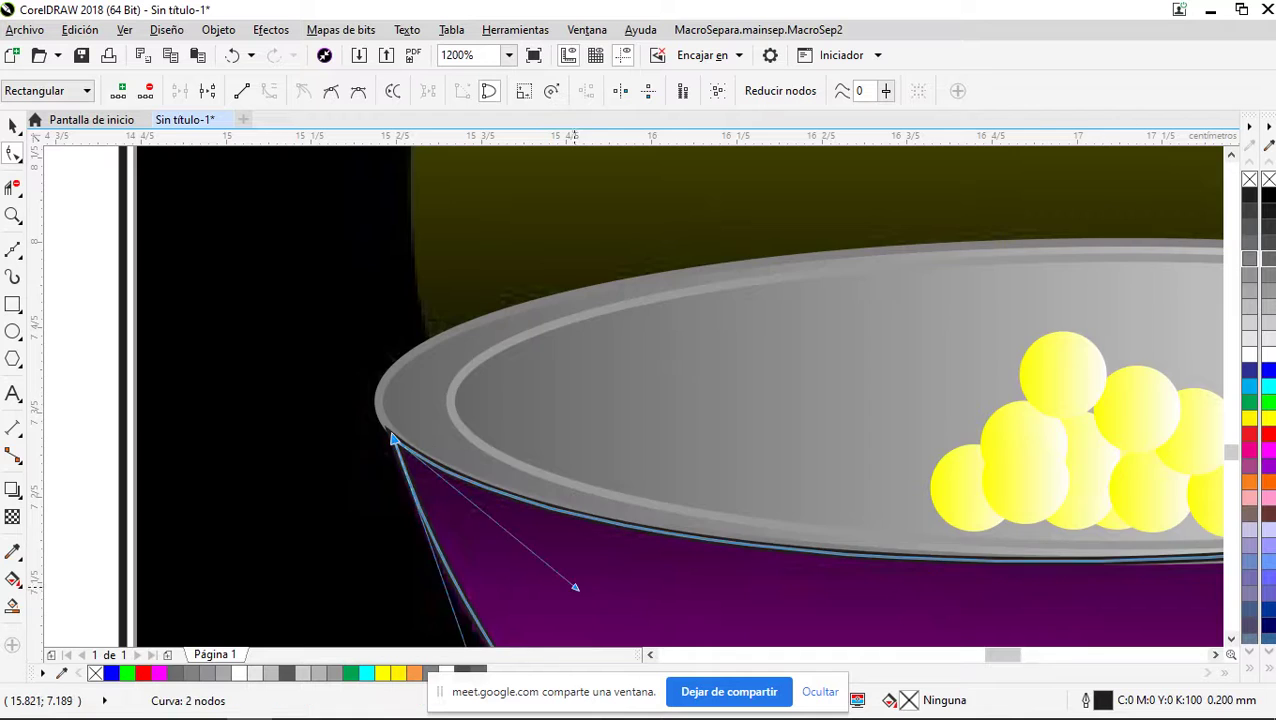
# Adjust the top curve's right control handle so it matches the rim's lower edge on that side
pyautogui.scroll(-2, 490, 530)
pyautogui.scroll(3, 812, 508)
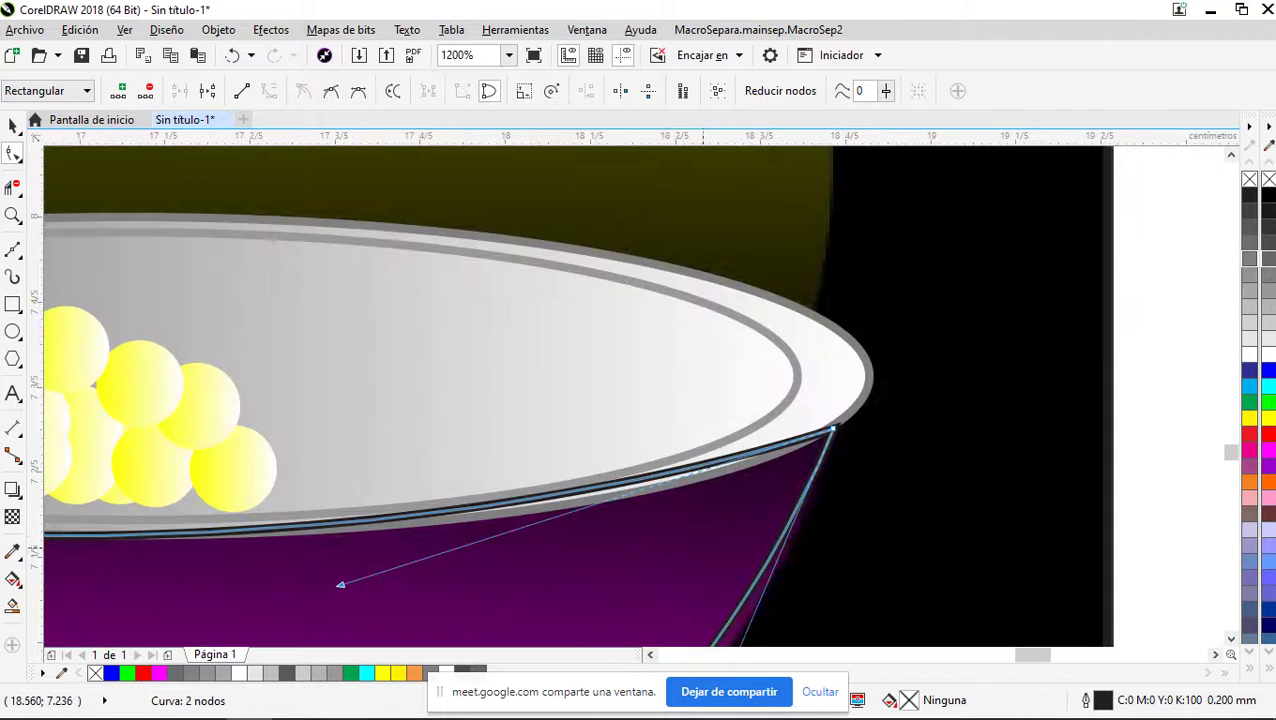
pyautogui.moveTo(340, 584); pyautogui.dragTo(600, 575)
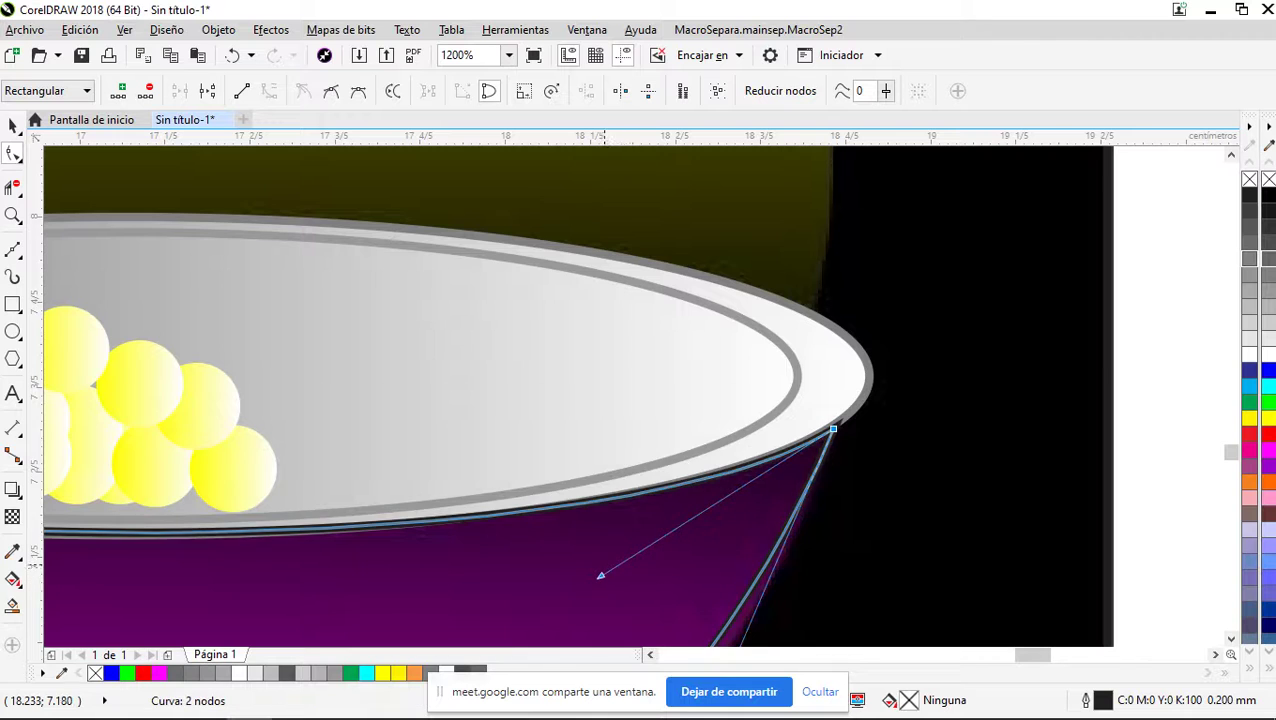
pyautogui.scroll(-3, 601, 577)
pyautogui.scroll(-1, 650, 417)
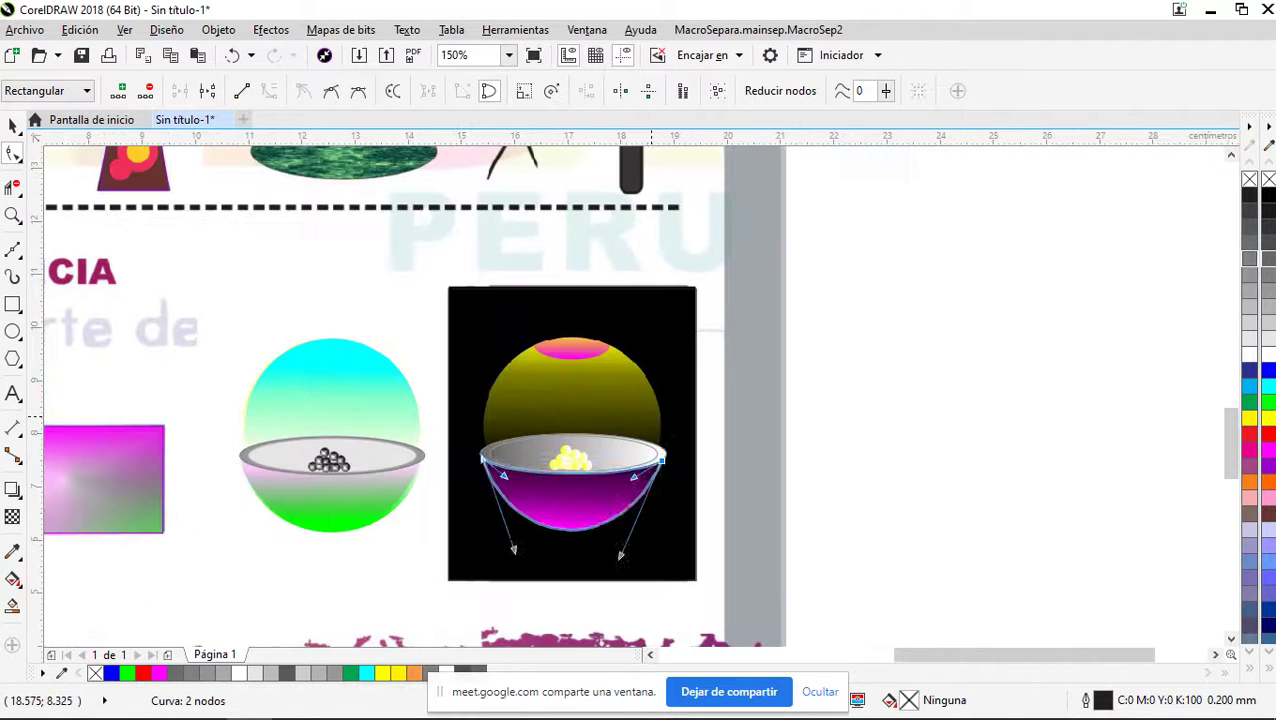
# Give the traced bowl shape a blue fill and a blue outline, both #0000FF
pyautogui.click(13, 126)
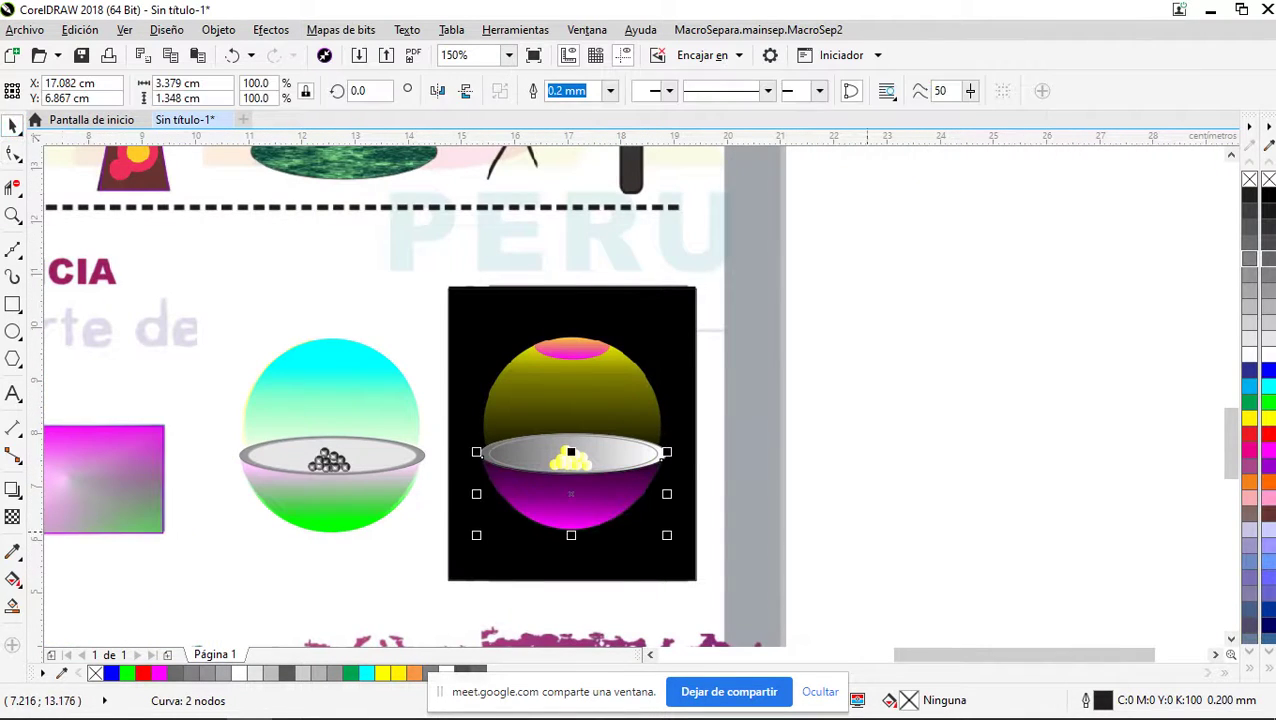
pyautogui.click(752, 539)
pyautogui.click(587, 523)
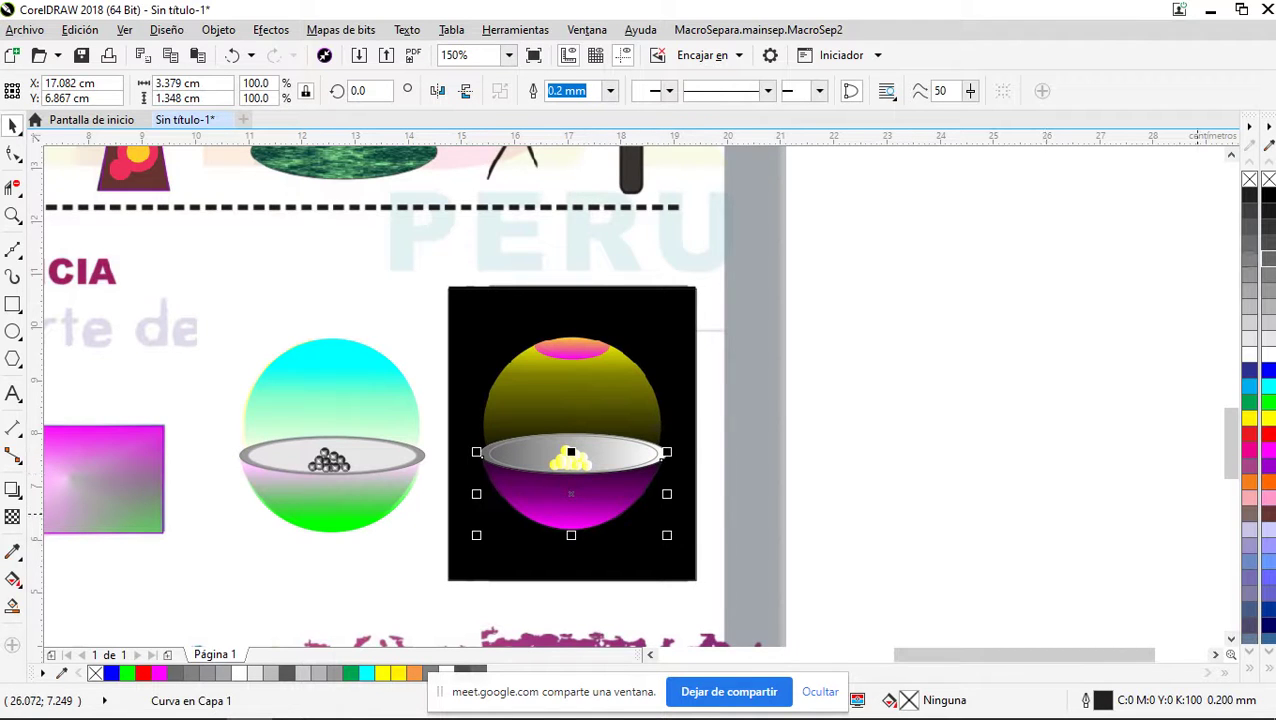
pyautogui.click(1268, 370)
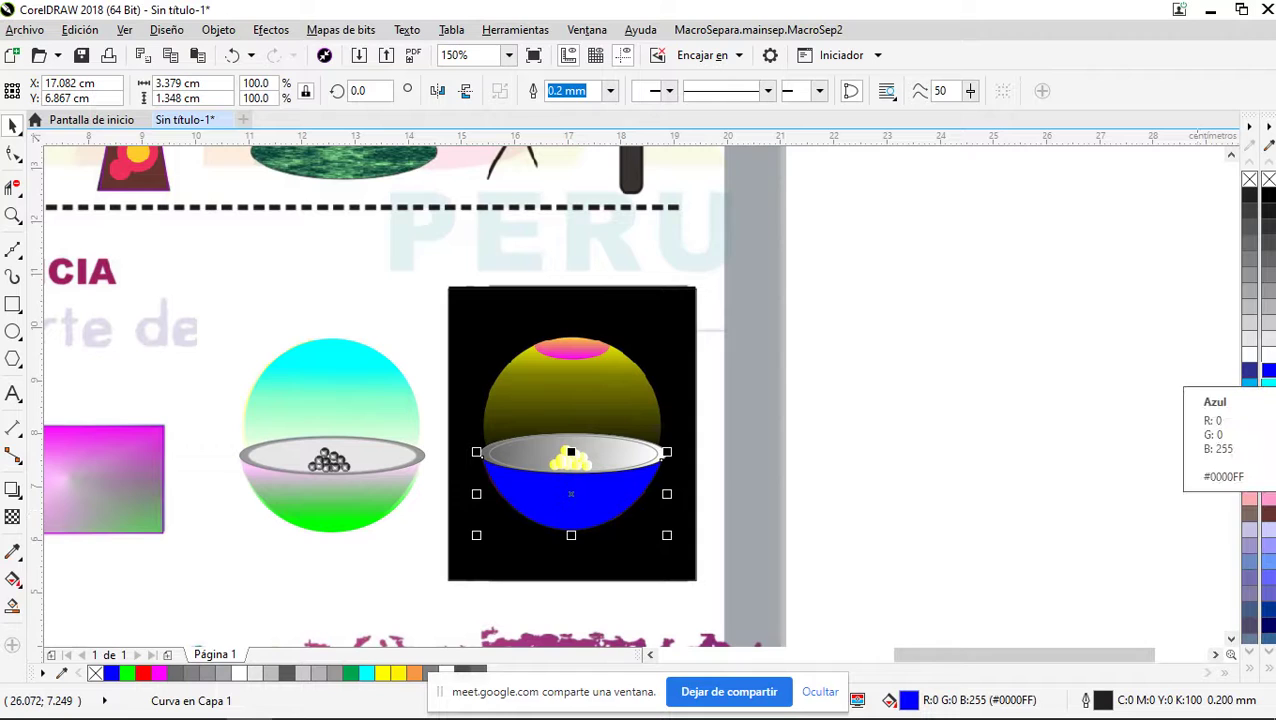
pyautogui.rightClick(1268, 370)
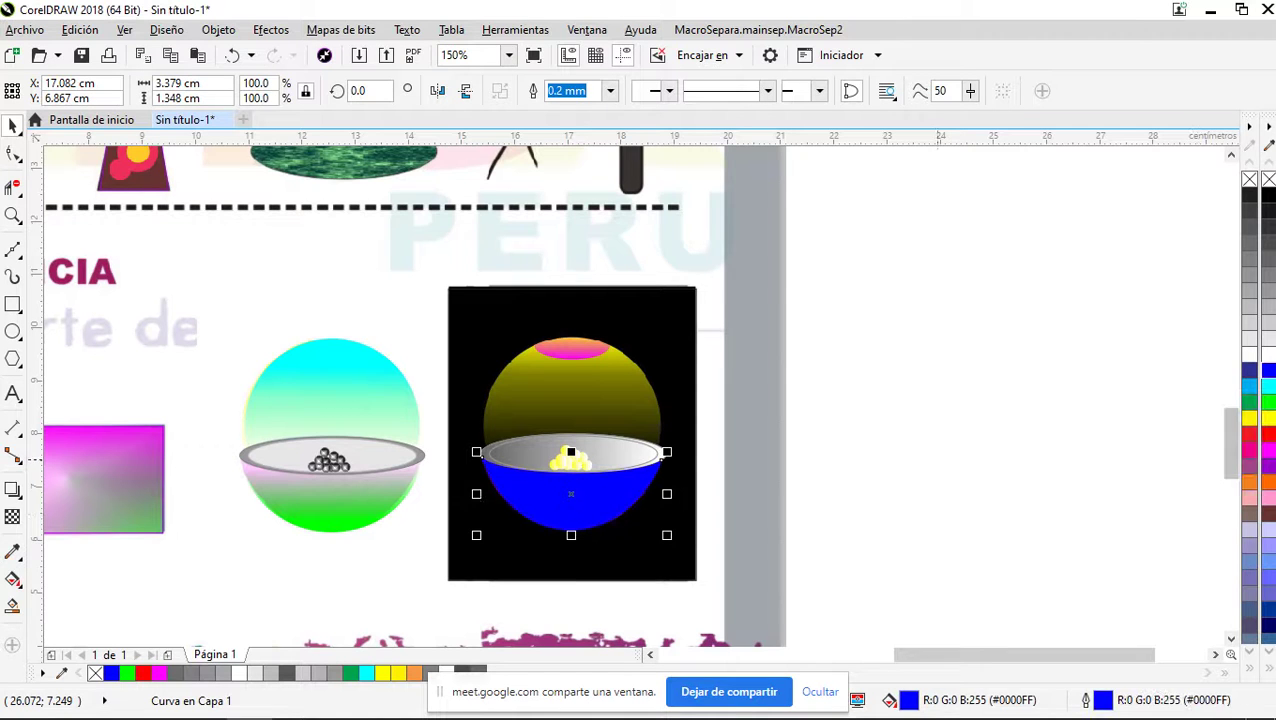
pyautogui.click(819, 497)
# Apply a linear transparency to the blue bowl, fading from its centre toward its right side
pyautogui.scroll(1, 538, 500)
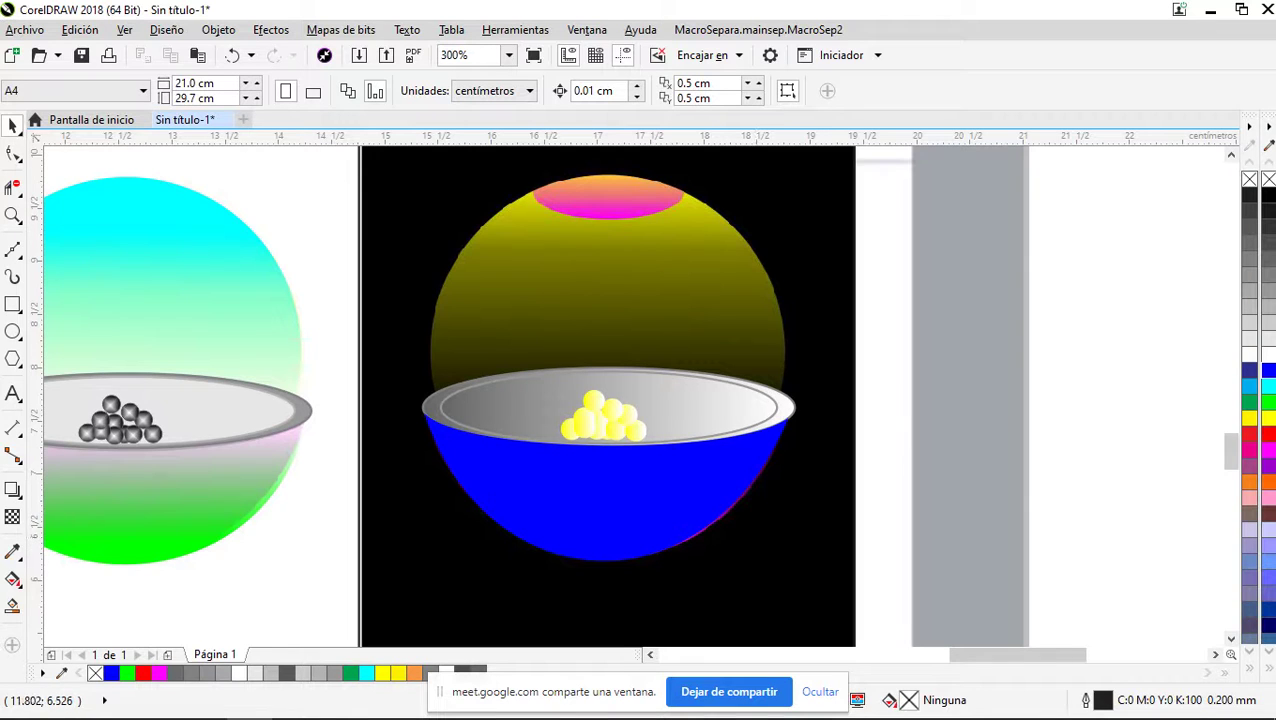
pyautogui.click(12, 516)
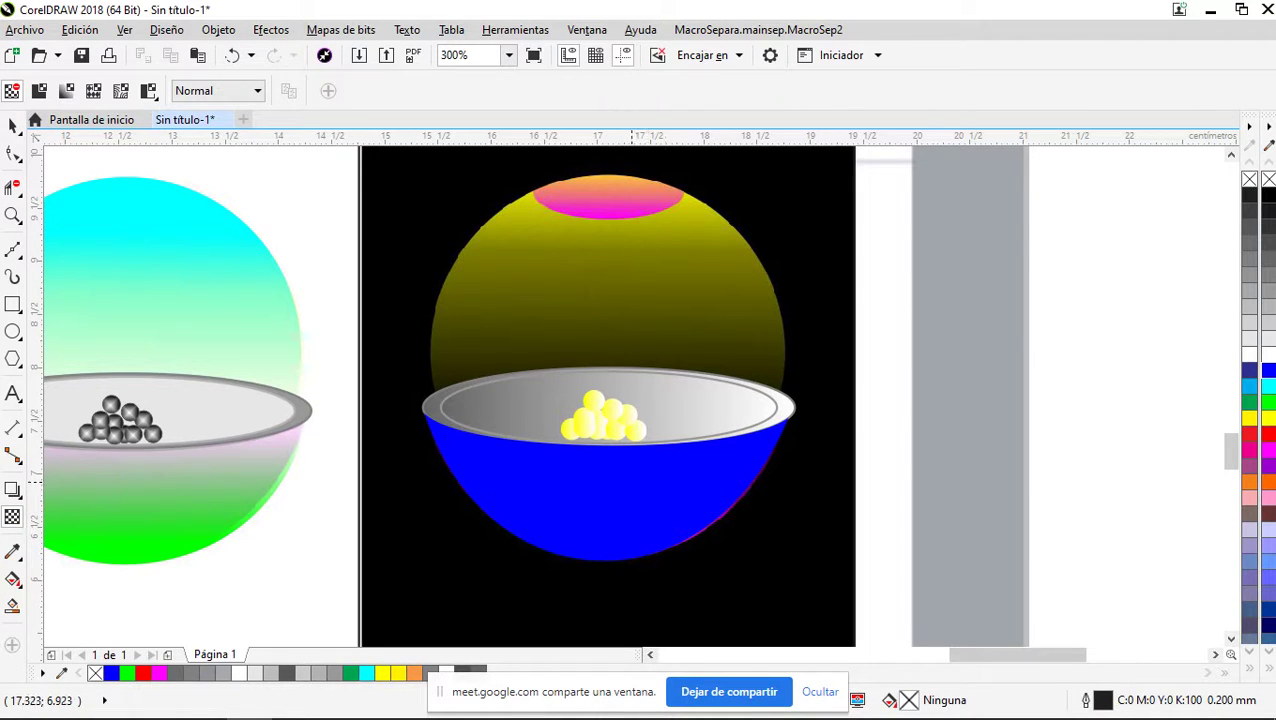
pyautogui.click(514, 486)
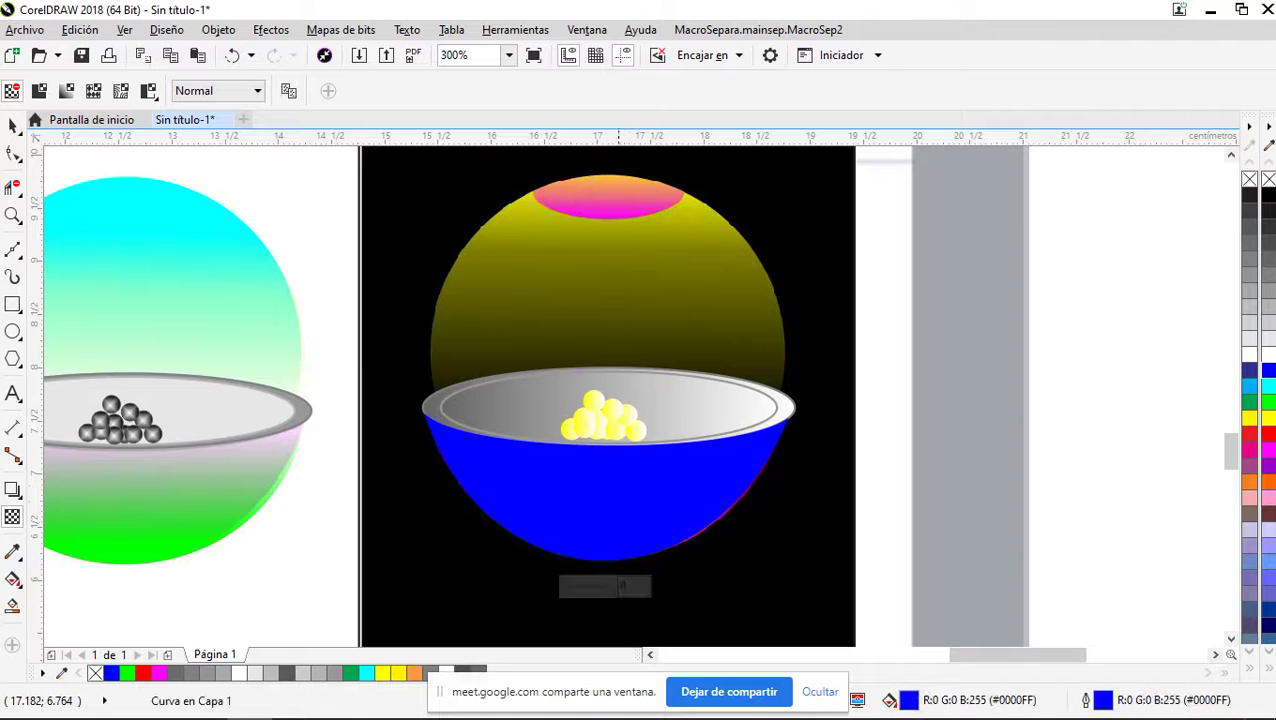
pyautogui.moveTo(606, 488); pyautogui.dragTo(706, 480)
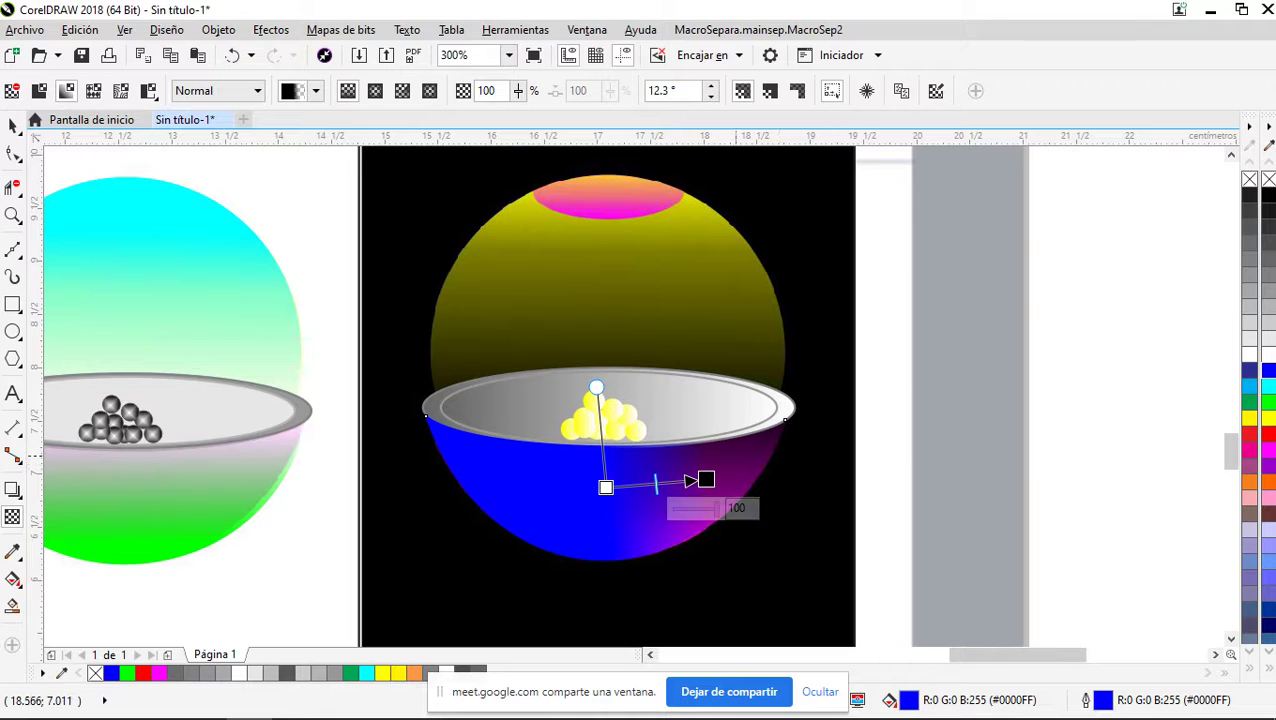
# Realign the bowl transparency's control handles so the fade runs nearly horizontally, at about 3°
pyautogui.moveTo(606, 487); pyautogui.dragTo(580, 454)
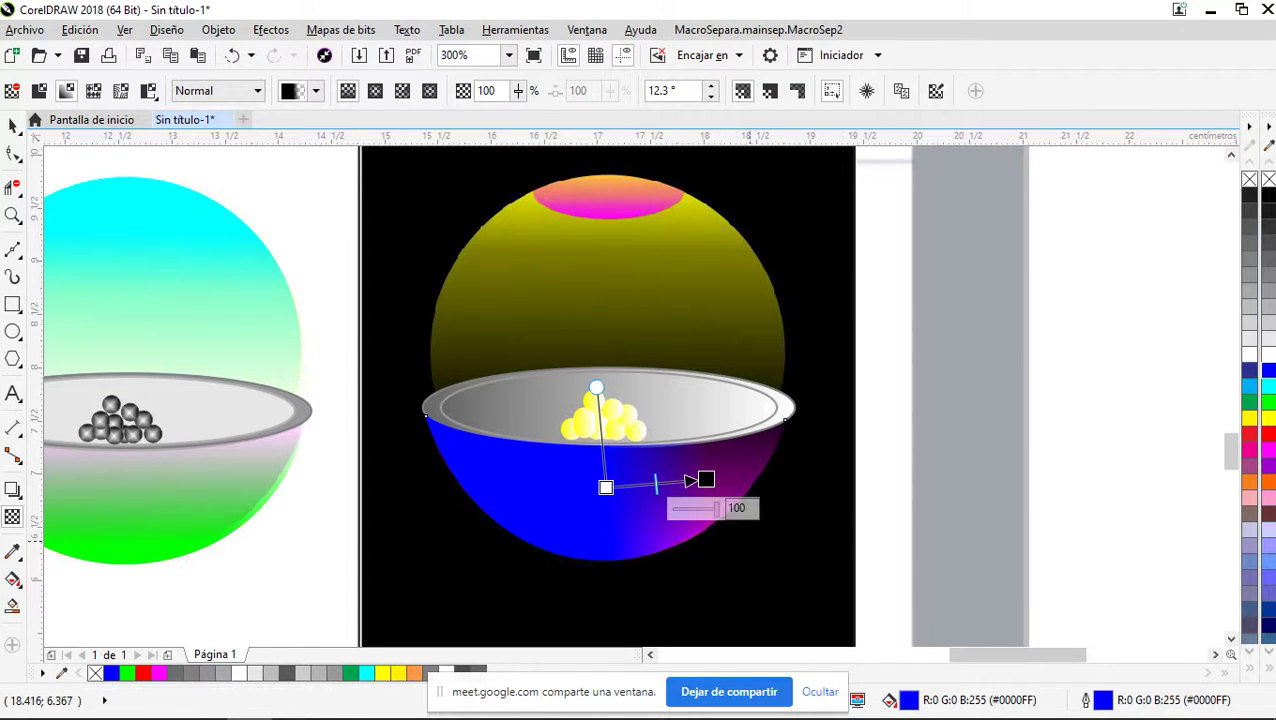
pyautogui.scroll(1, 592, 377)
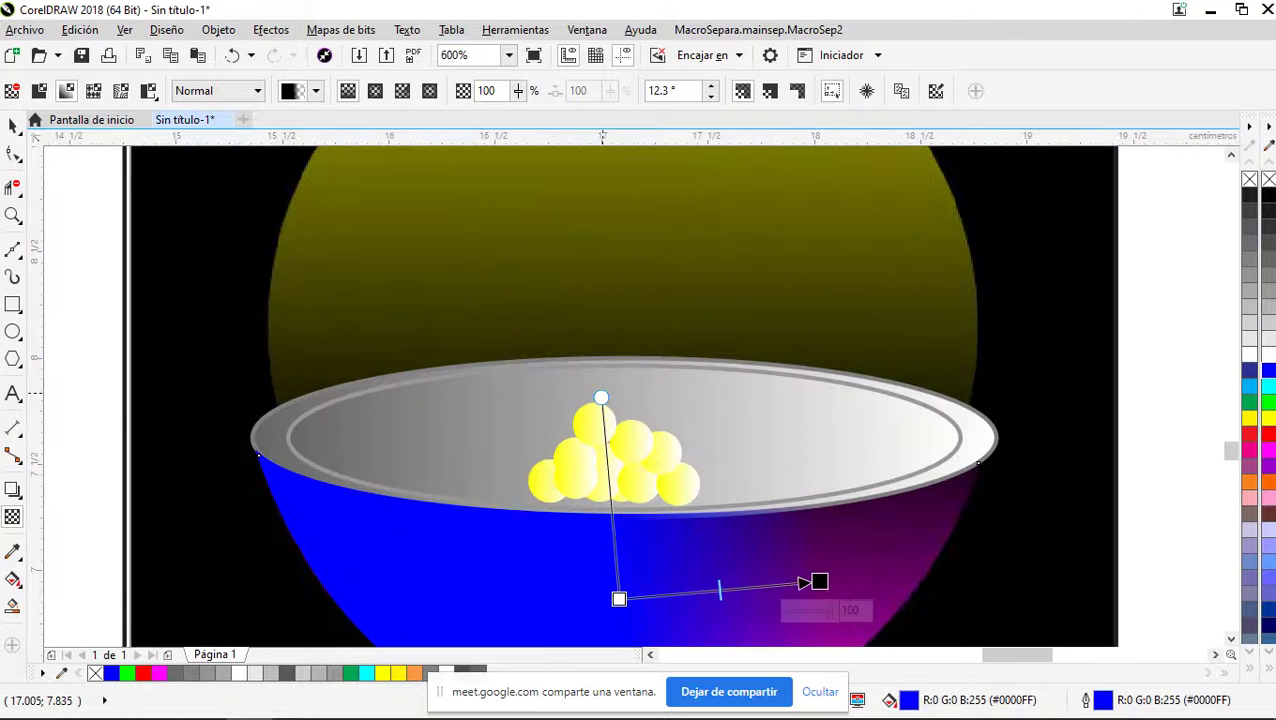
pyautogui.moveTo(600, 397); pyautogui.dragTo(621, 392)
pyautogui.scroll(-1, 761, 412)
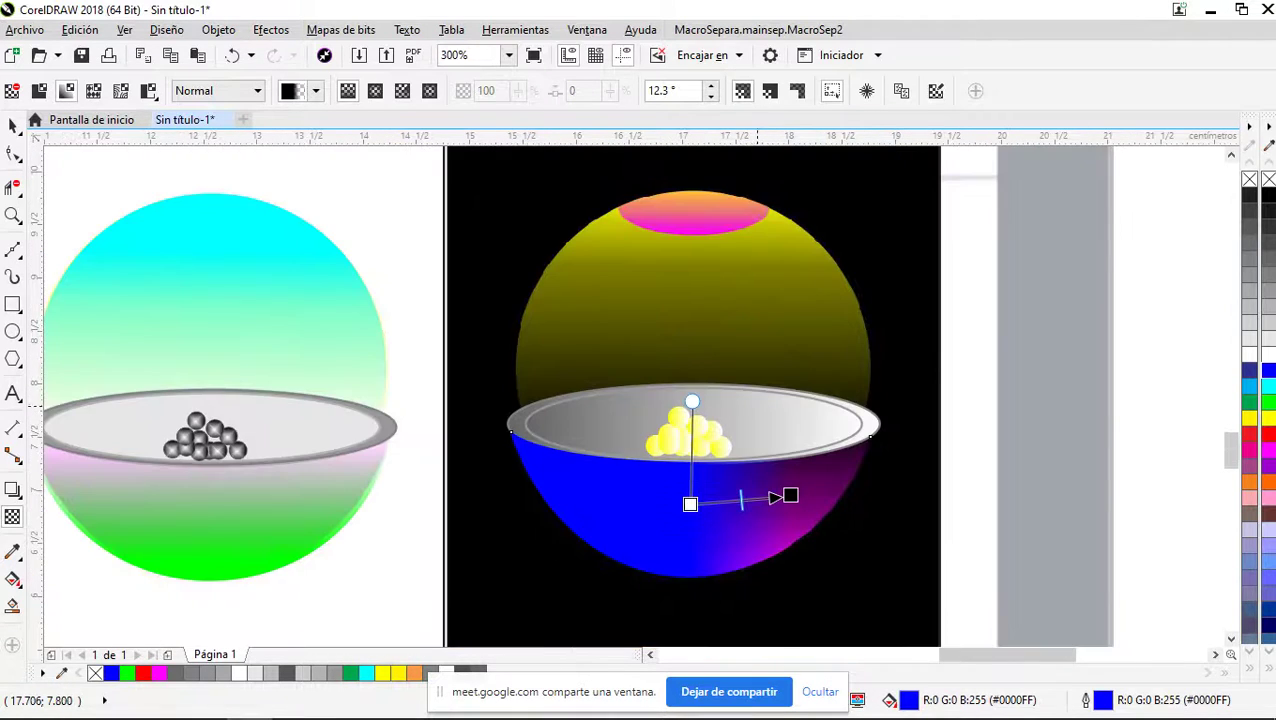
pyautogui.scroll(1, 775, 507)
pyautogui.click(809, 487)
pyautogui.moveTo(810, 487); pyautogui.dragTo(812, 498)
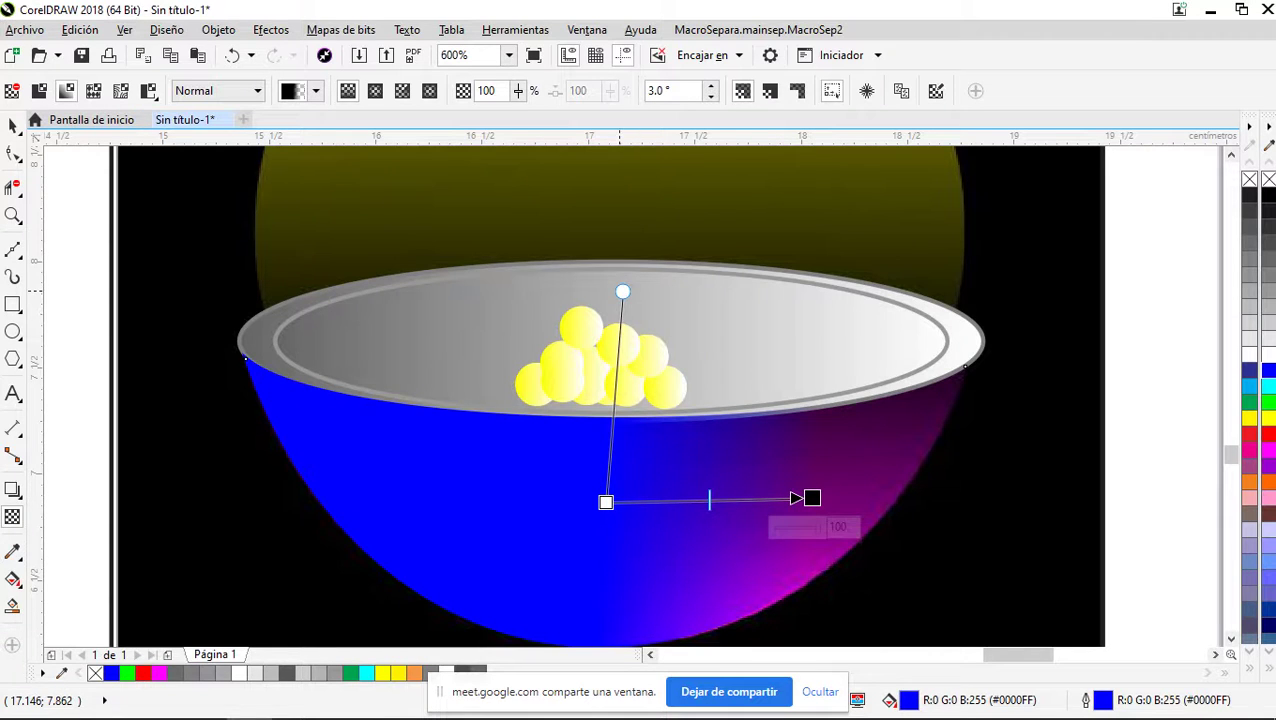
pyautogui.moveTo(622, 291); pyautogui.dragTo(610, 291)
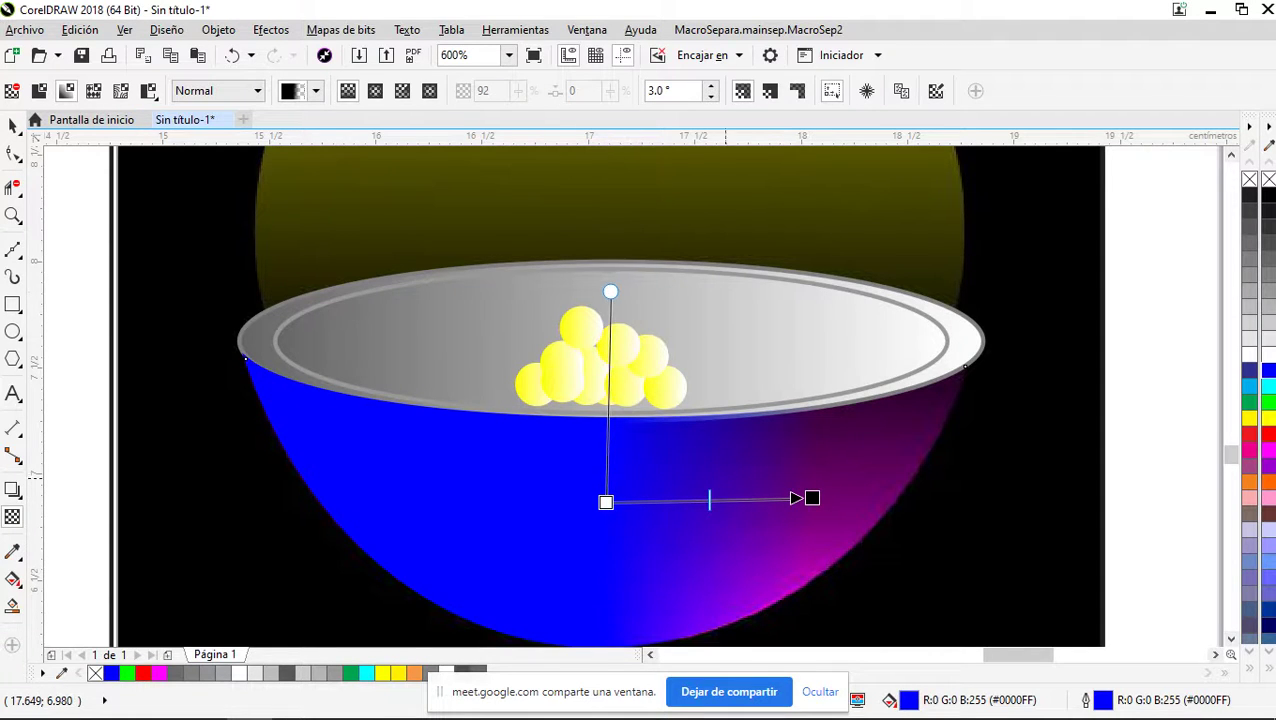
# Shift the bowl transparency's midpoint closer to the opaque start so the blue fades sooner
pyautogui.moveTo(709, 498); pyautogui.dragTo(681, 498)
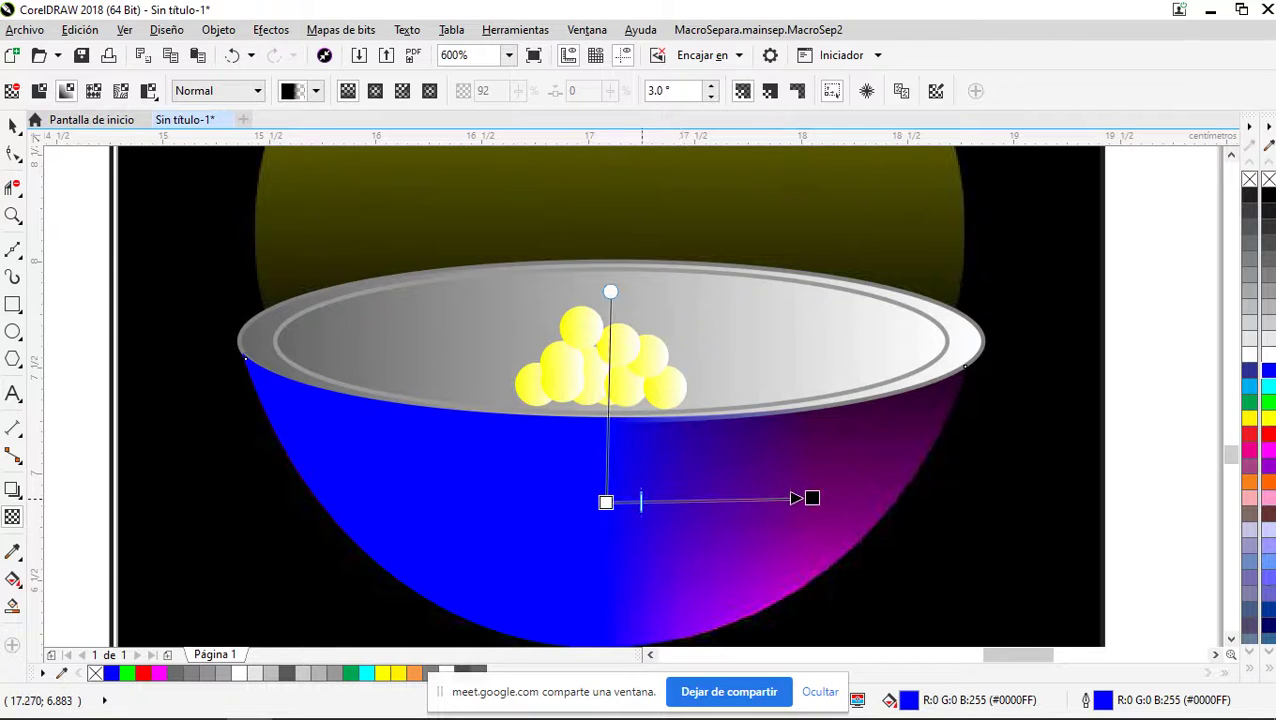
pyautogui.scroll(-1, 641, 499)
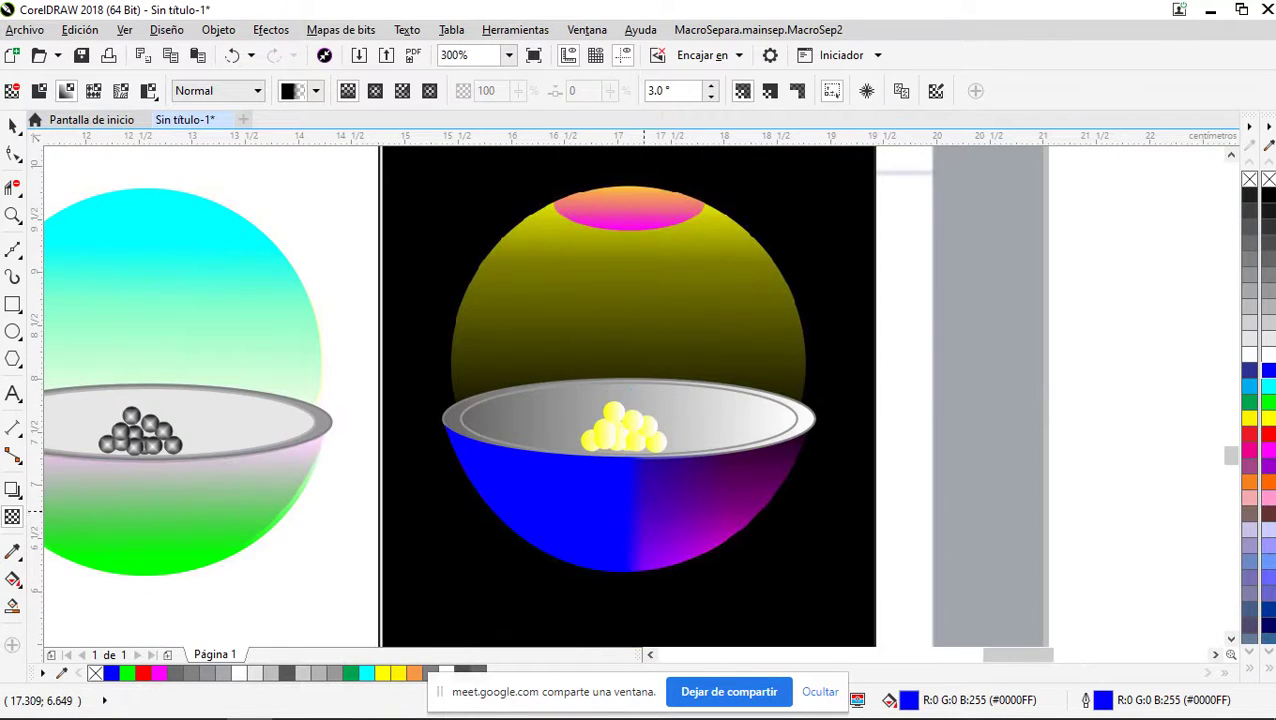
pyautogui.scroll(2, 645, 465)
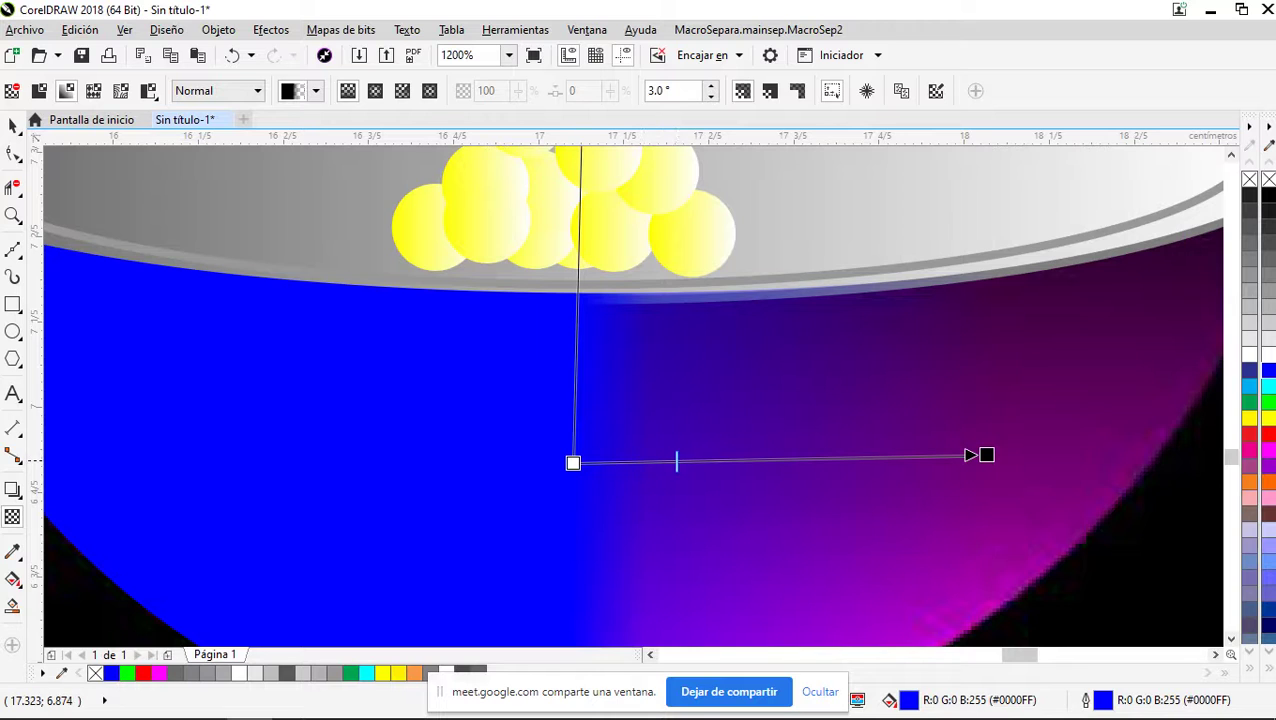
pyautogui.scroll(-3, 674, 455)
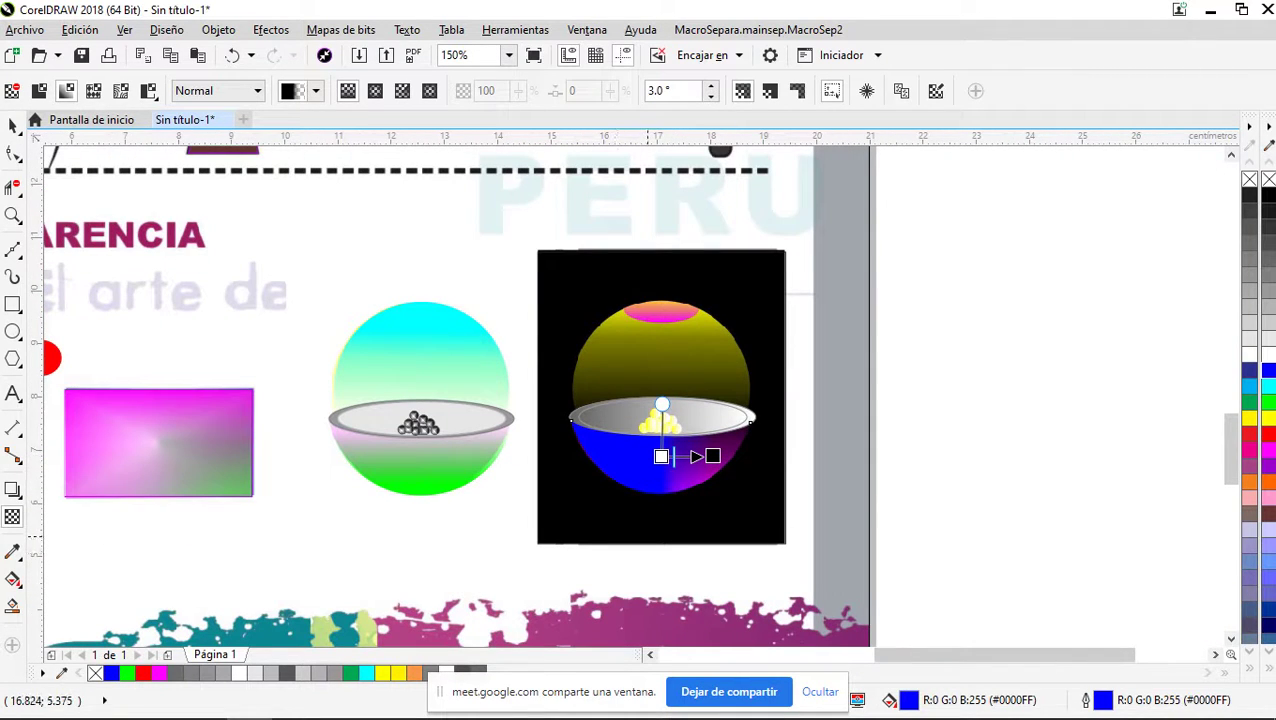
# Move the blue bowl transparency's opaque start further left at about 1.8° and shift its midpoint right, past the centre of the fade
pyautogui.scroll(1, 648, 462)
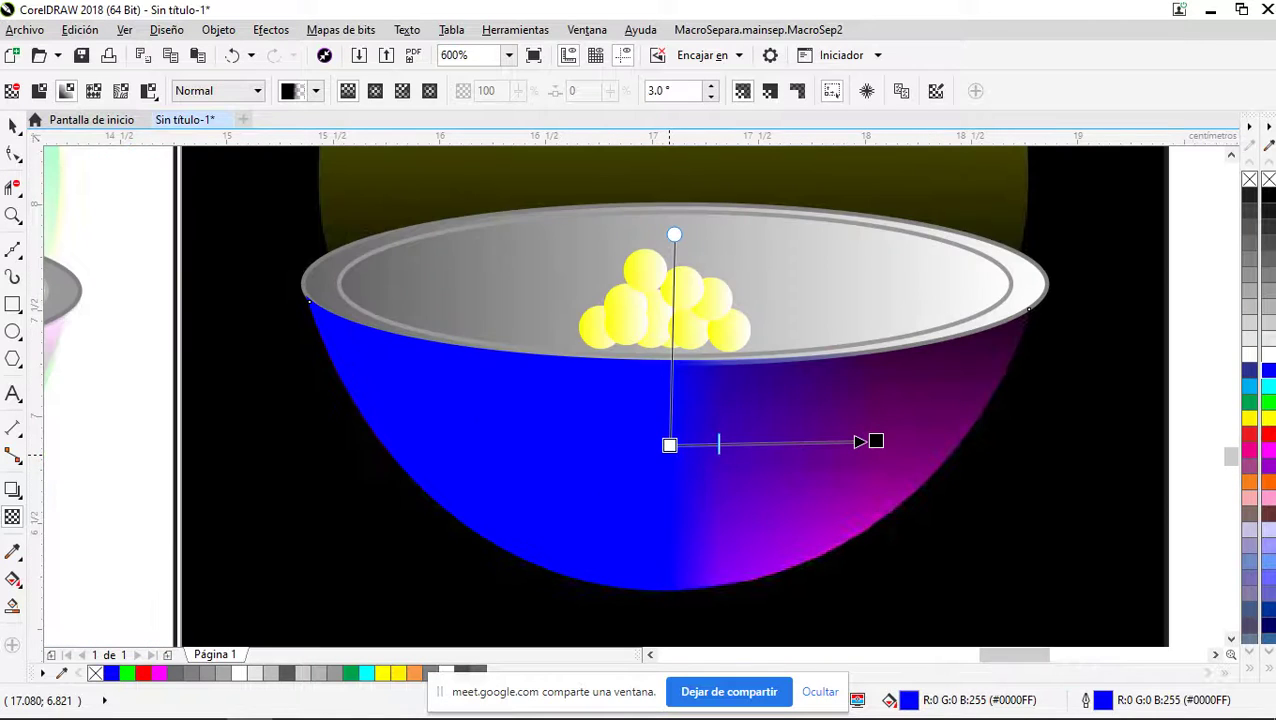
pyautogui.scroll(1, 665, 452)
pyautogui.moveTo(583, 455); pyautogui.dragTo(737, 442)
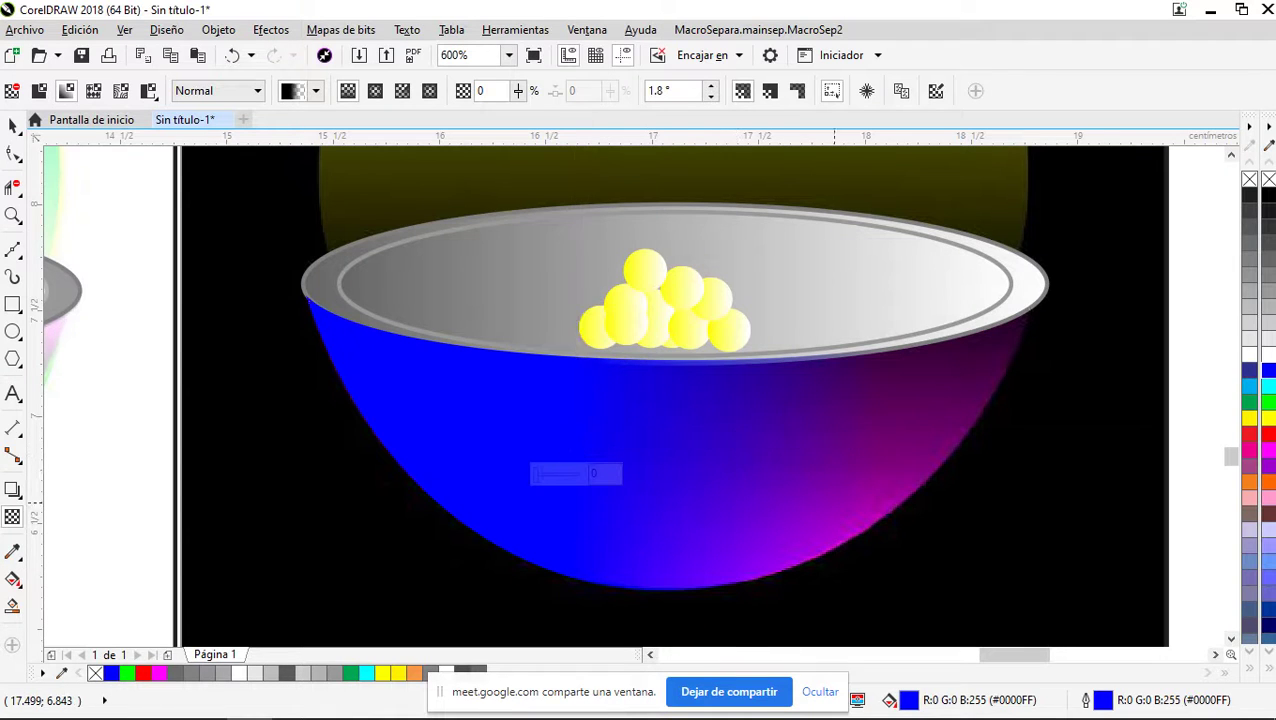
pyautogui.moveTo(738, 442); pyautogui.dragTo(756, 441)
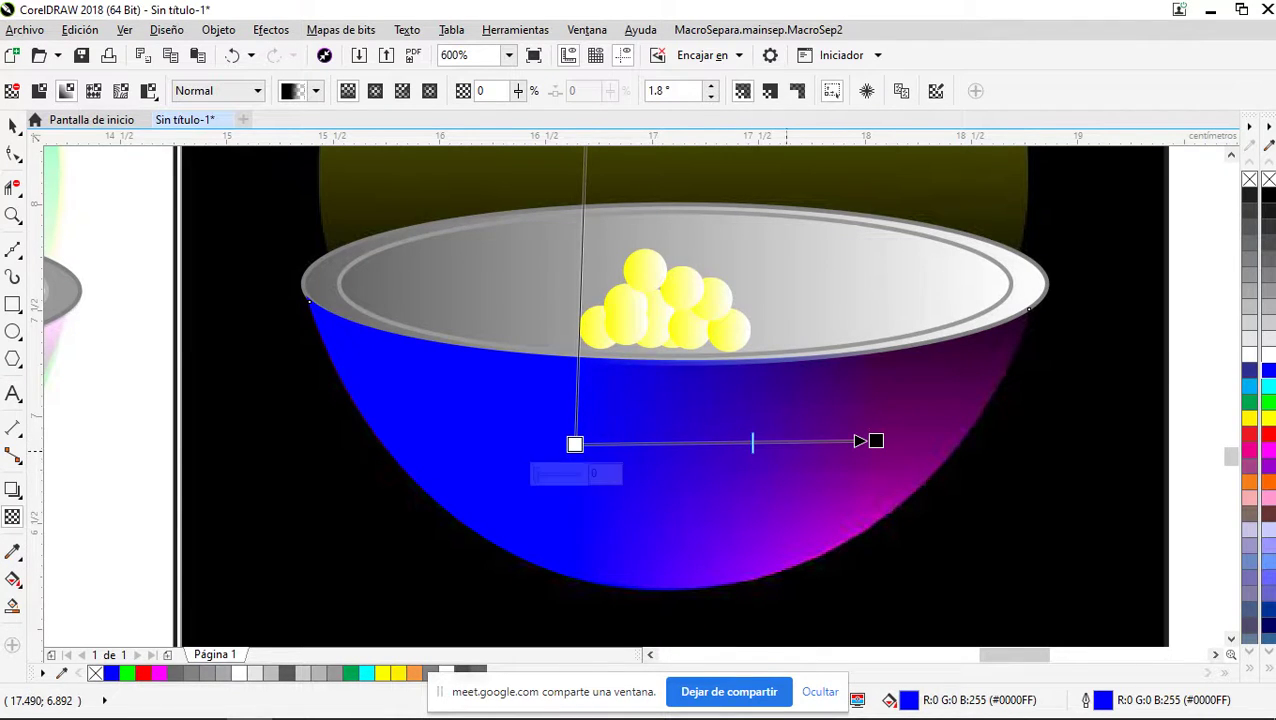
pyautogui.scroll(-2, 820, 459)
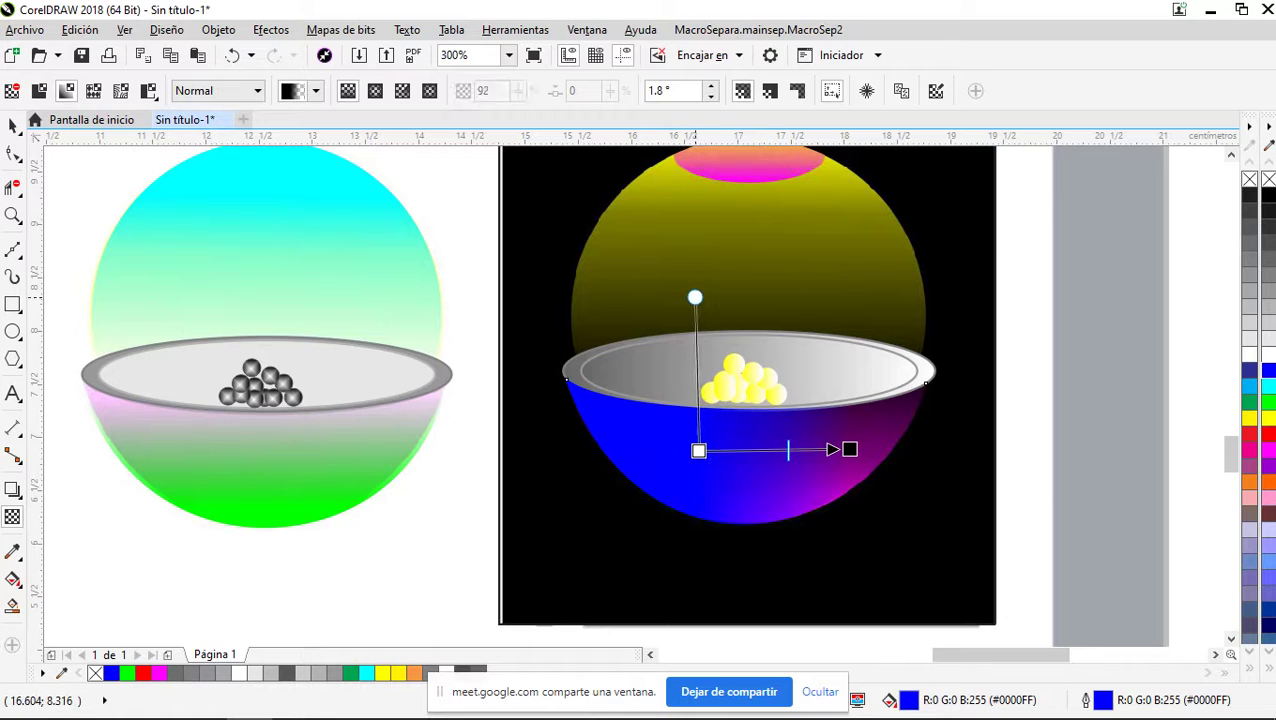
pyautogui.scroll(-2, 763, 500)
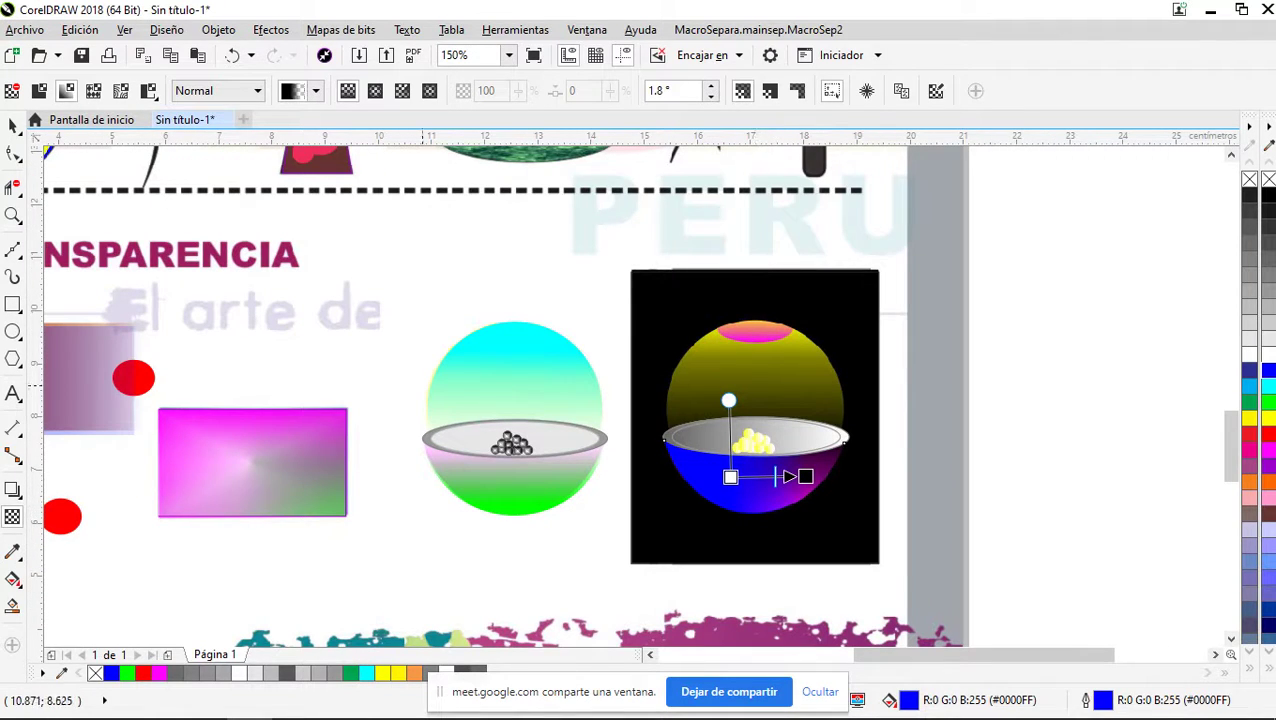
pyautogui.click(12, 126)
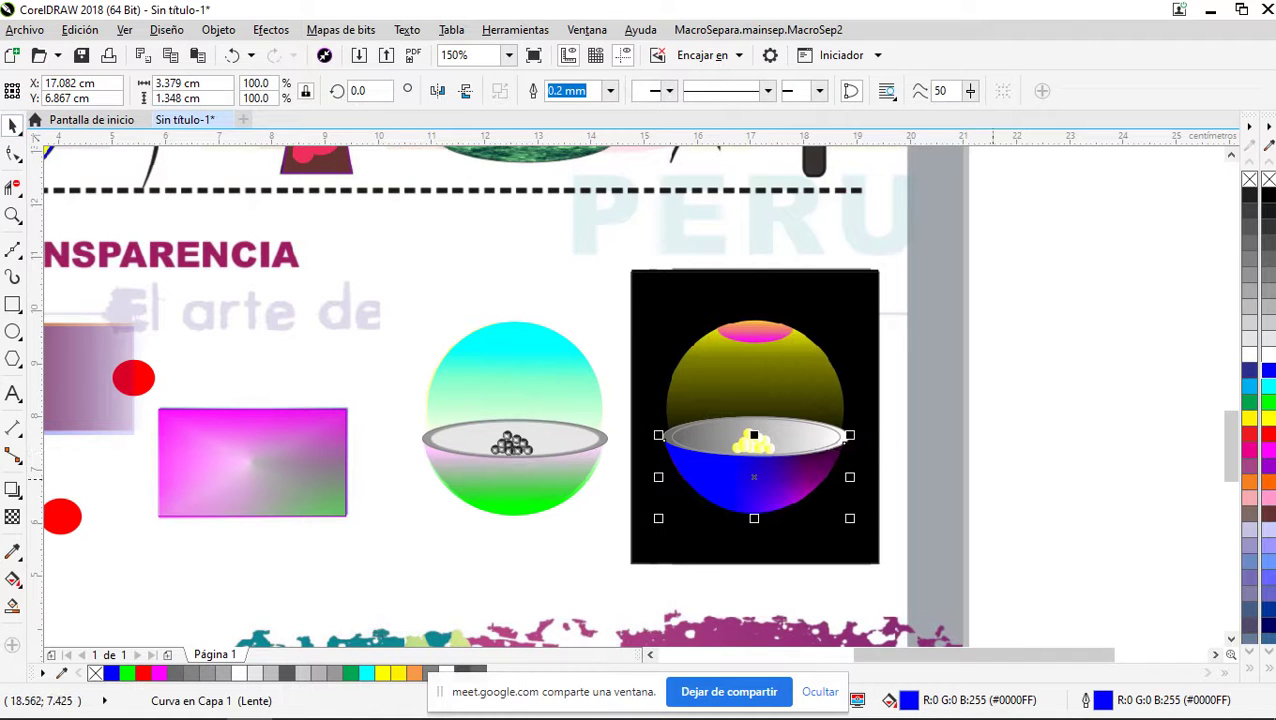
pyautogui.click(992, 477)
pyautogui.scroll(2, 786, 389)
pyautogui.scroll(-2, 750, 320)
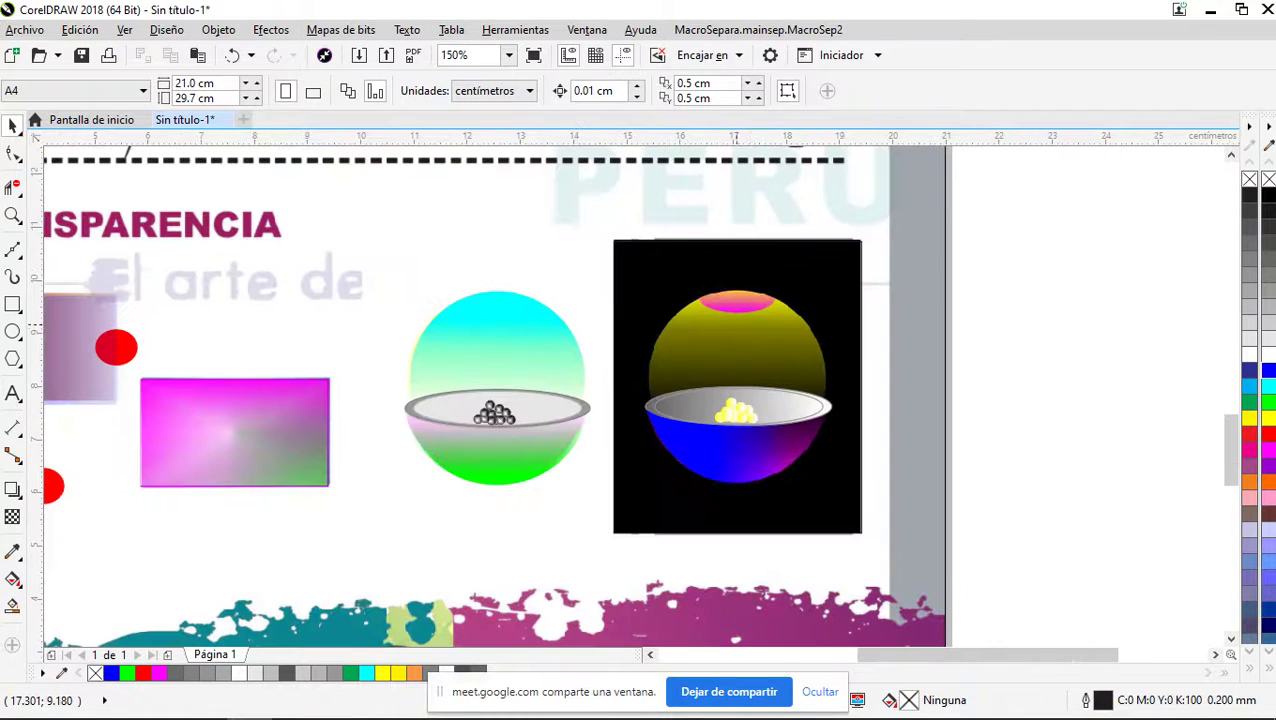
# Draw an ellipse over the yellow sphere and widen it to the sphere's side edges, about 3.32 cm wide
pyautogui.click(12, 331)
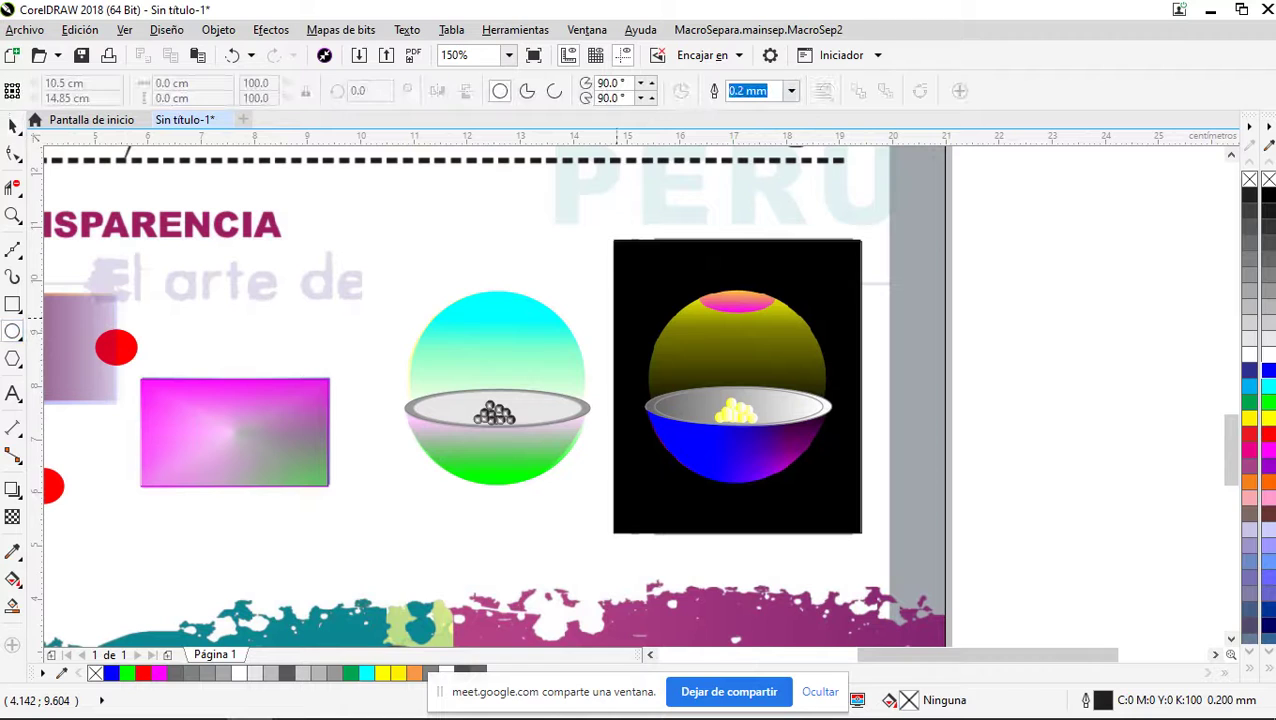
pyautogui.moveTo(655, 288)
pyautogui.mouseDown()
pyautogui.moveTo(812, 410)
pyautogui.moveTo(826, 463)
pyautogui.moveTo(771, 455)
pyautogui.mouseUp()
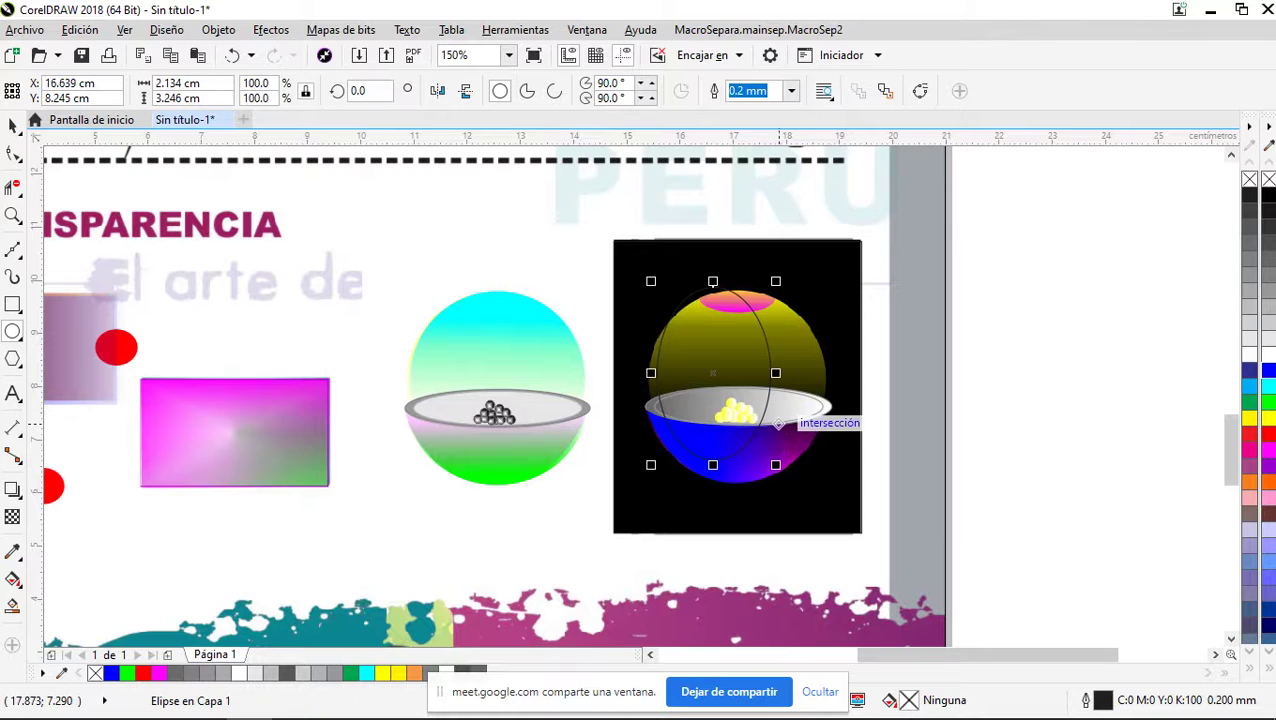
pyautogui.scroll(3, 764, 392)
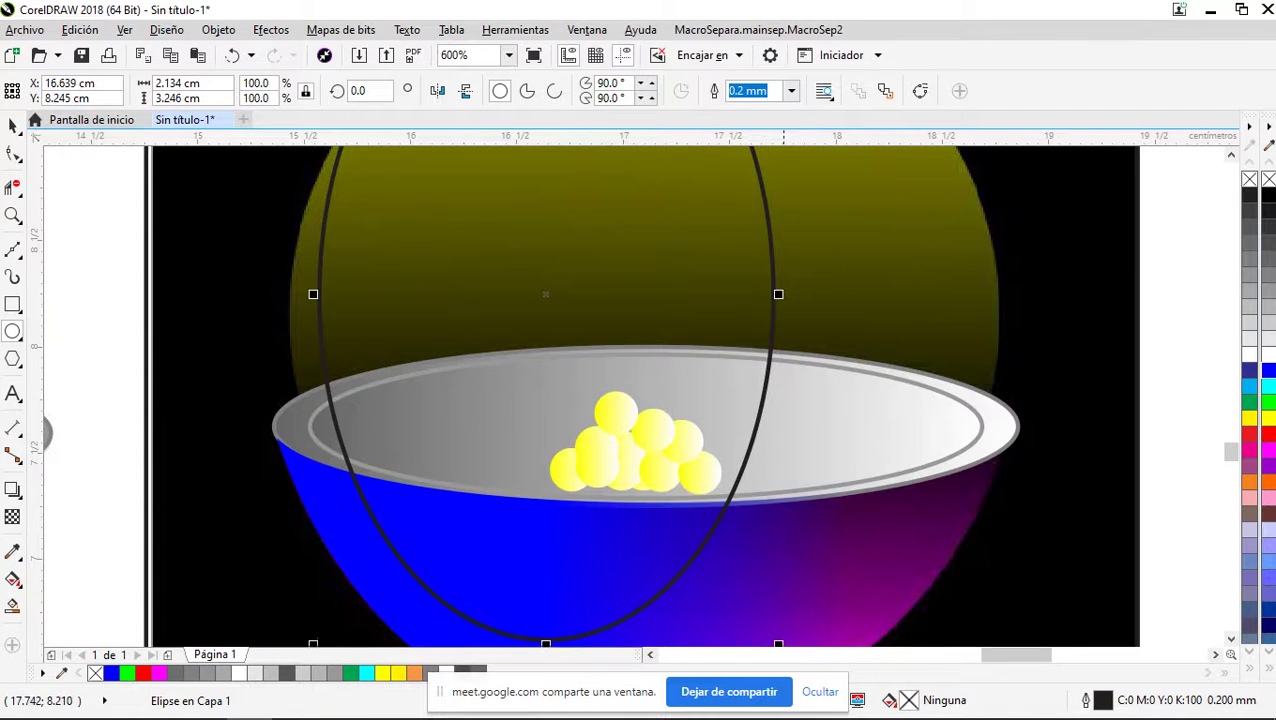
pyautogui.moveTo(781, 300); pyautogui.dragTo(1002, 331)
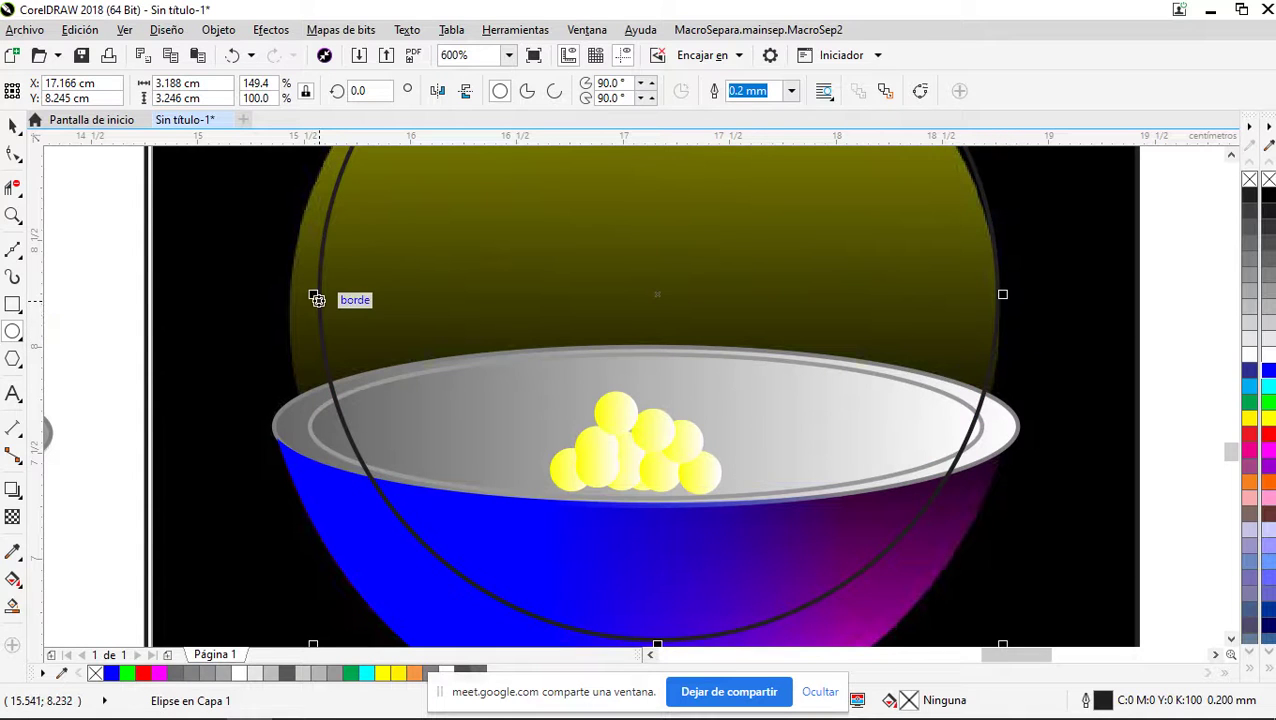
pyautogui.moveTo(317, 299); pyautogui.dragTo(287, 300)
pyautogui.scroll(-4, 592, 322)
pyautogui.scroll(4, 608, 215)
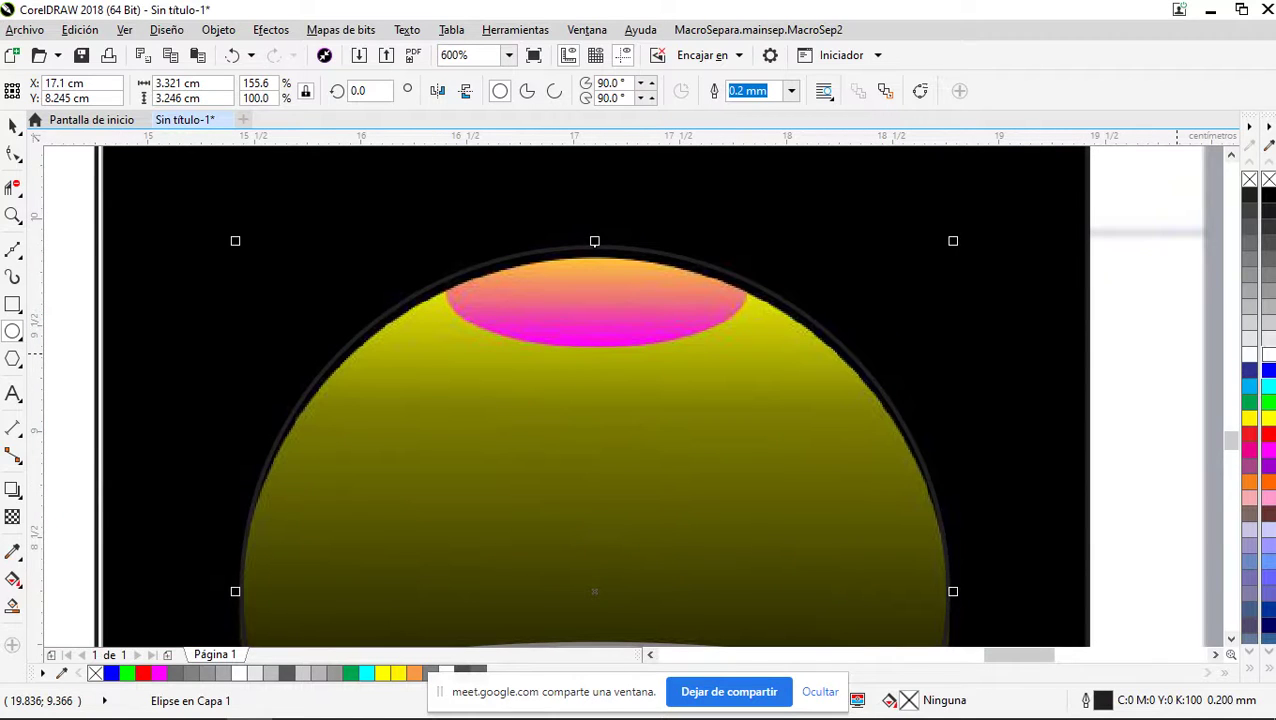
# Give the ellipse a white outline and lower its upper edge onto the sphere's top, making it about 3.19 cm high
pyautogui.rightClick(1268, 354)
pyautogui.scroll(-1, 741, 252)
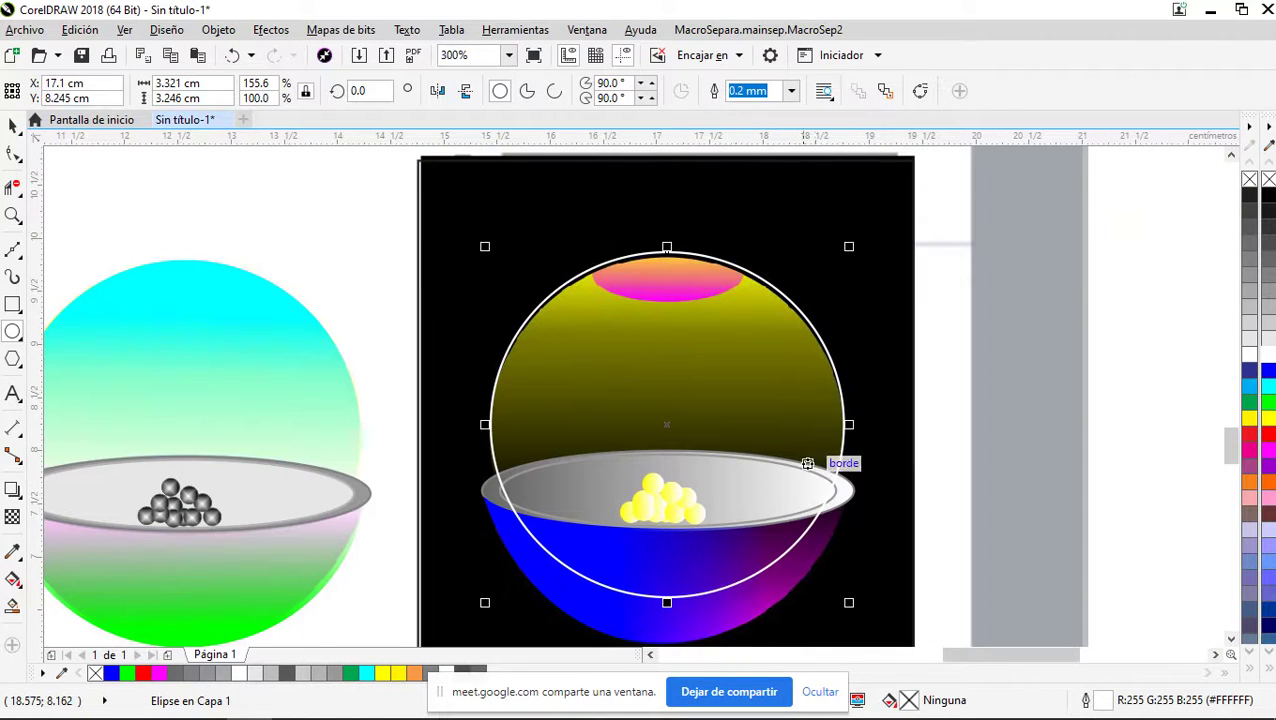
pyautogui.scroll(2, 686, 248)
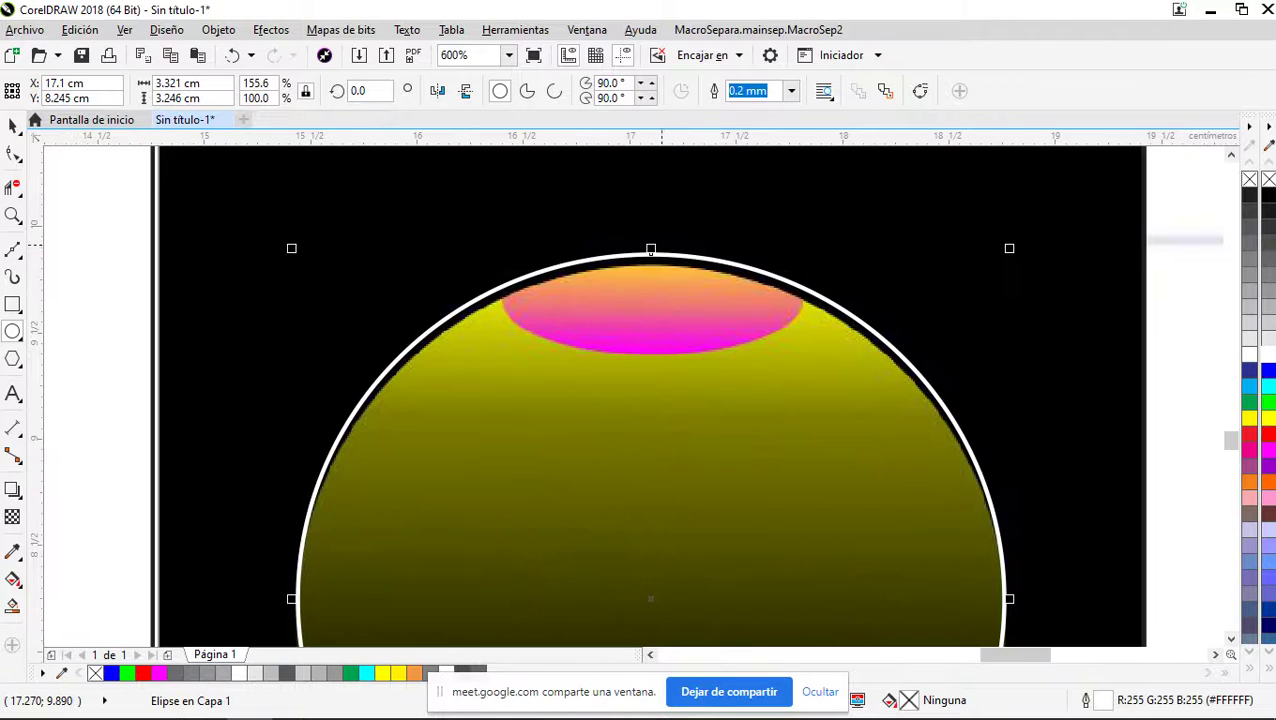
pyautogui.scroll(1, 660, 237)
pyautogui.moveTo(639, 259); pyautogui.dragTo(639, 287)
pyautogui.scroll(-2, 639, 287)
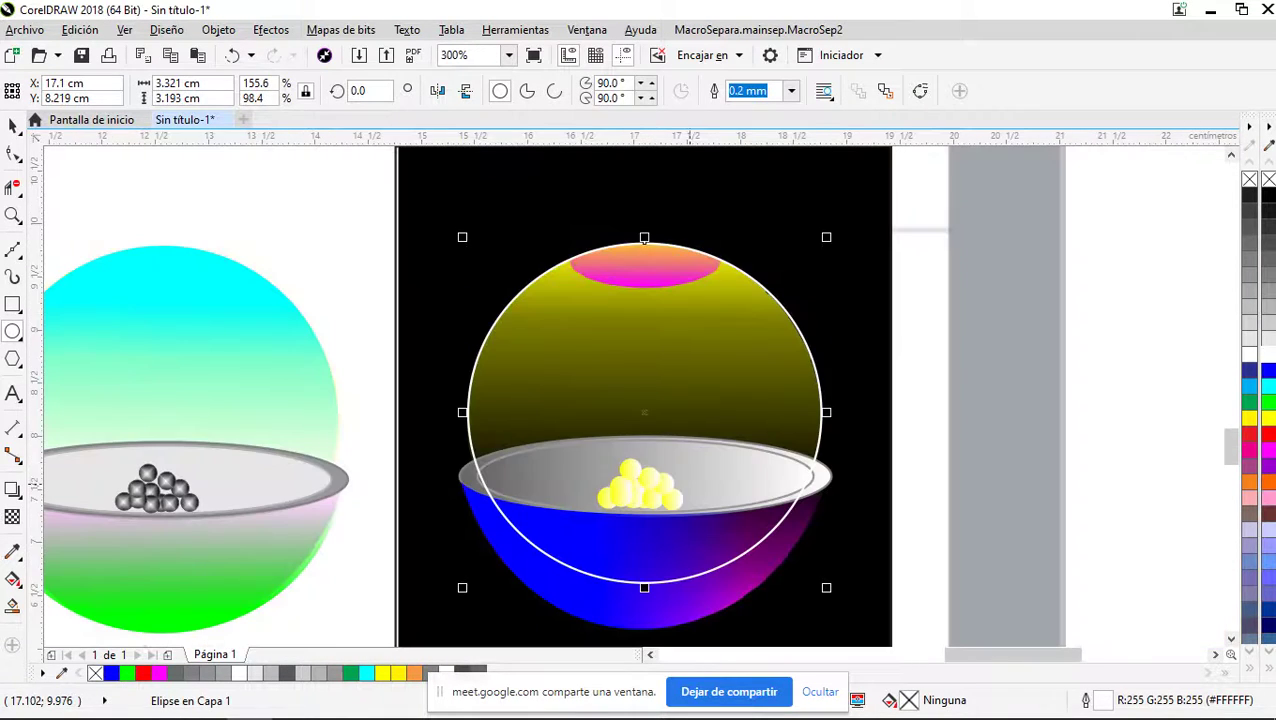
pyautogui.scroll(-1, 670, 410)
pyautogui.scroll(2, 662, 515)
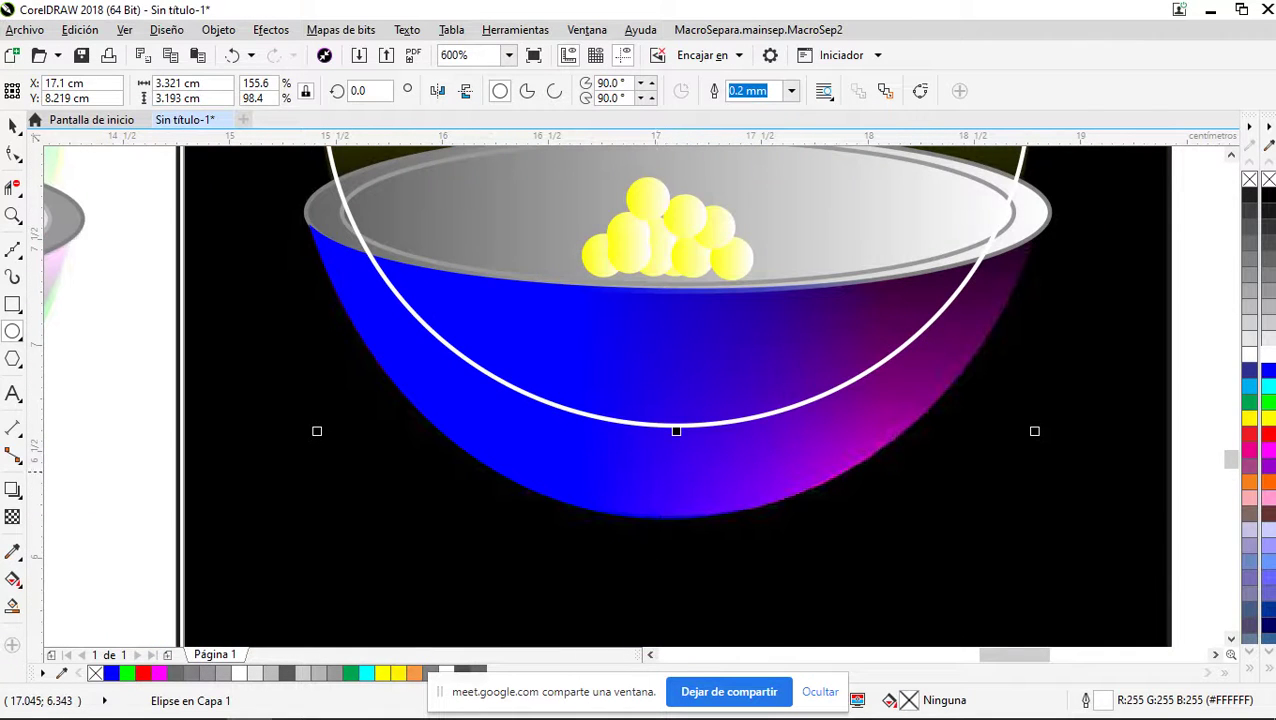
pyautogui.scroll(-2, 665, 432)
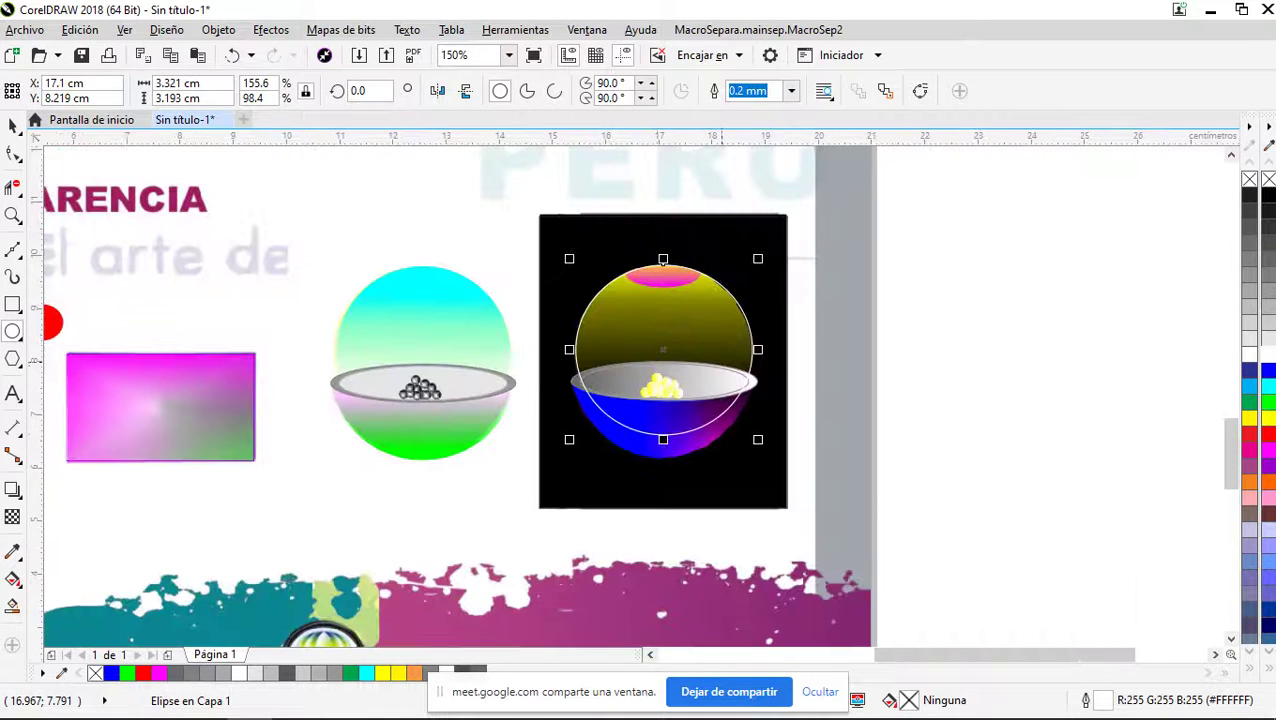
pyautogui.click(12, 126)
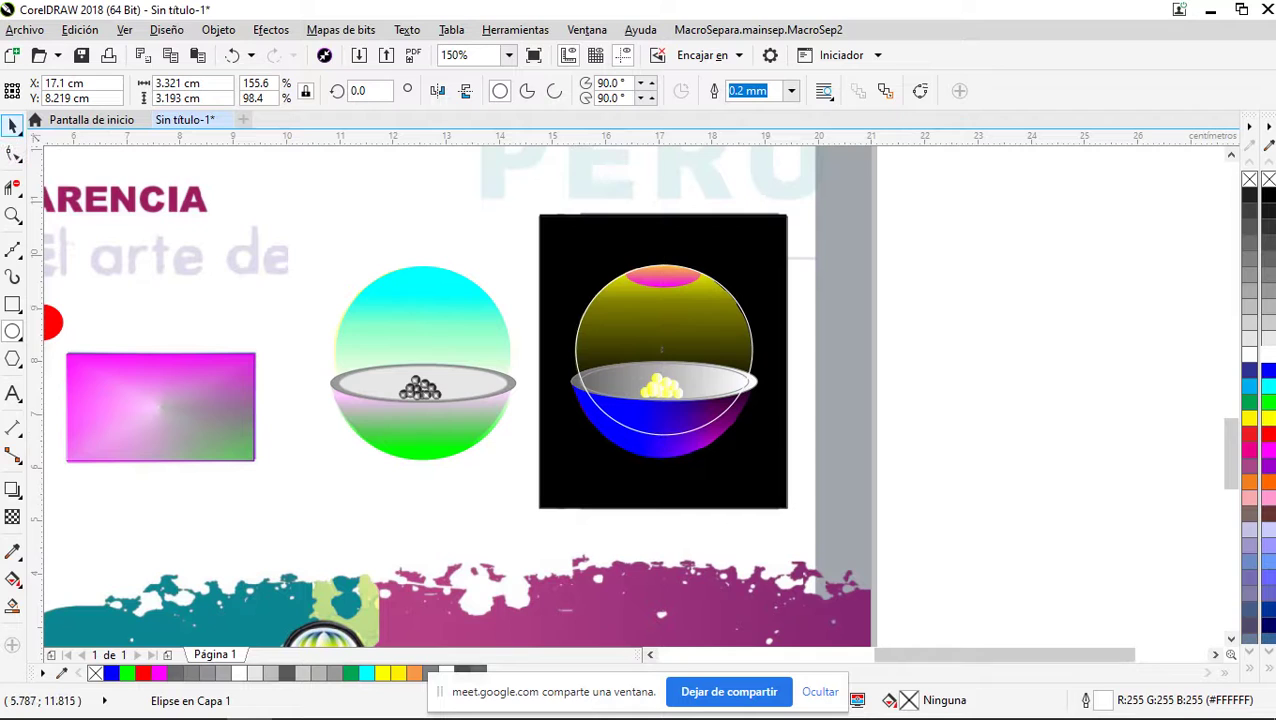
pyautogui.click(961, 366)
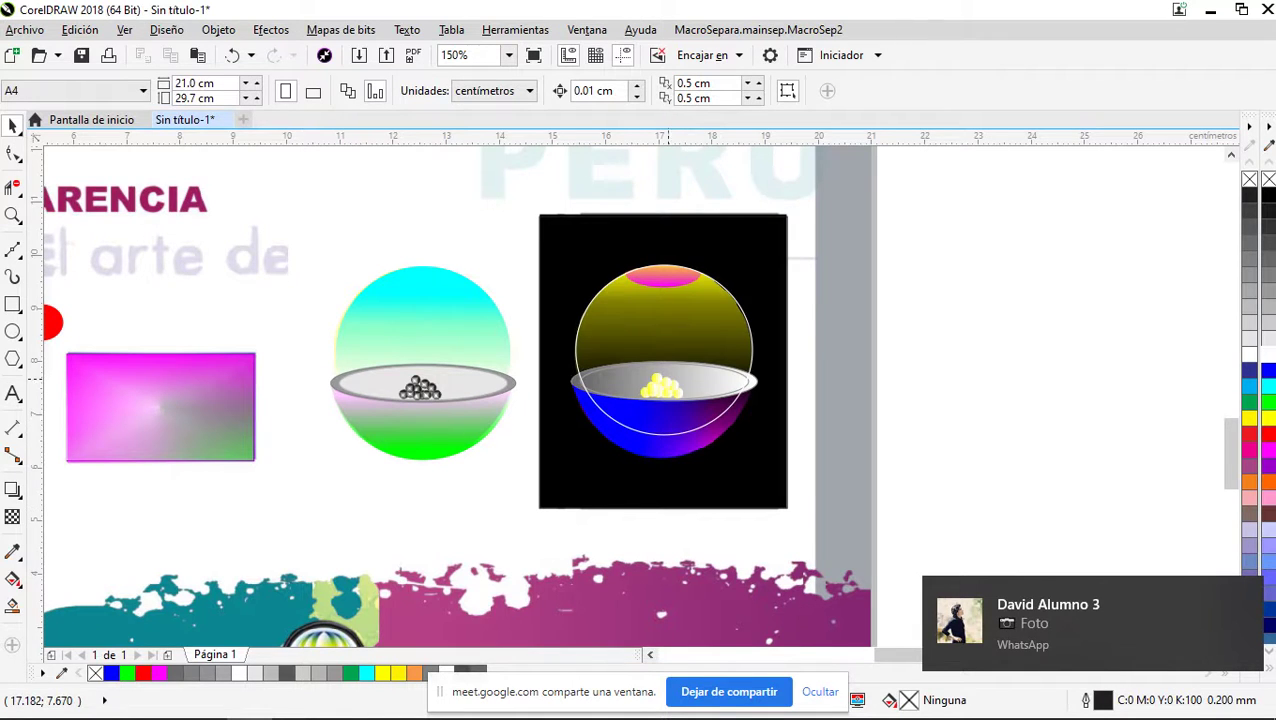
# Group the rim ellipses, yellow balls and blue lower bowl of the black-background illustration into one object
pyautogui.scroll(4, 668, 385)
pyautogui.scroll(-2, 668, 380)
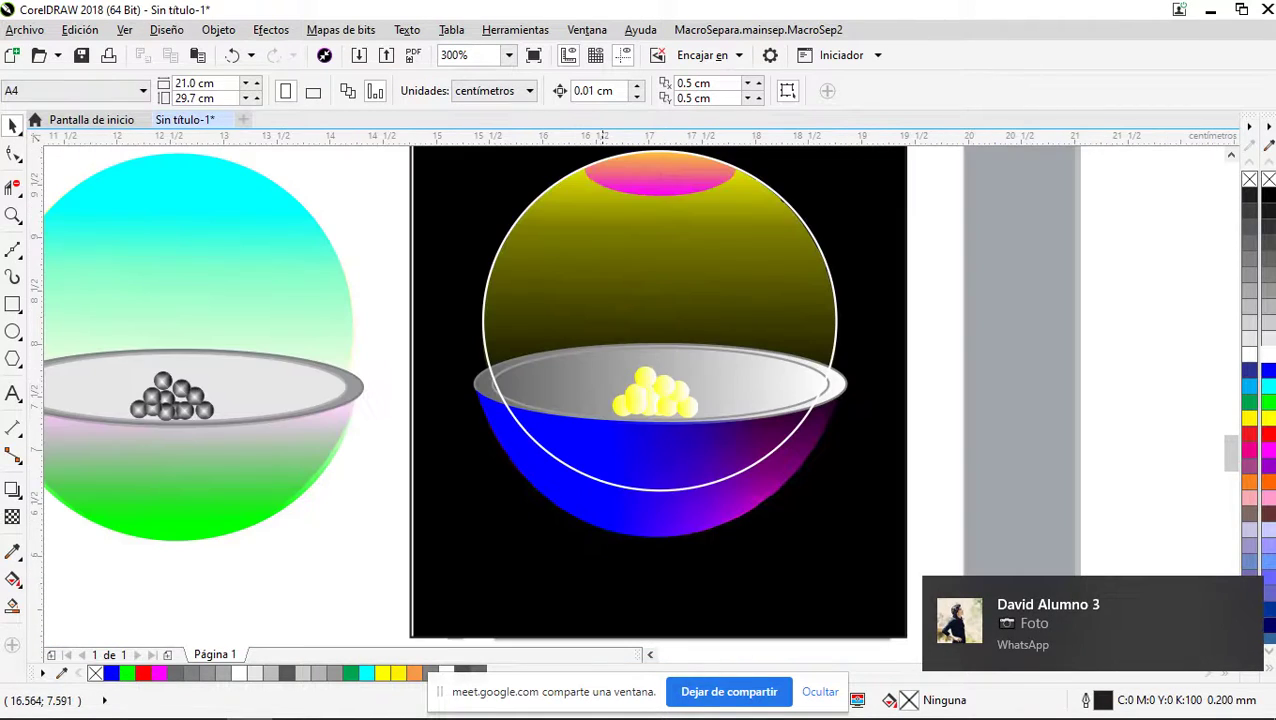
pyautogui.scroll(-3, 680, 306)
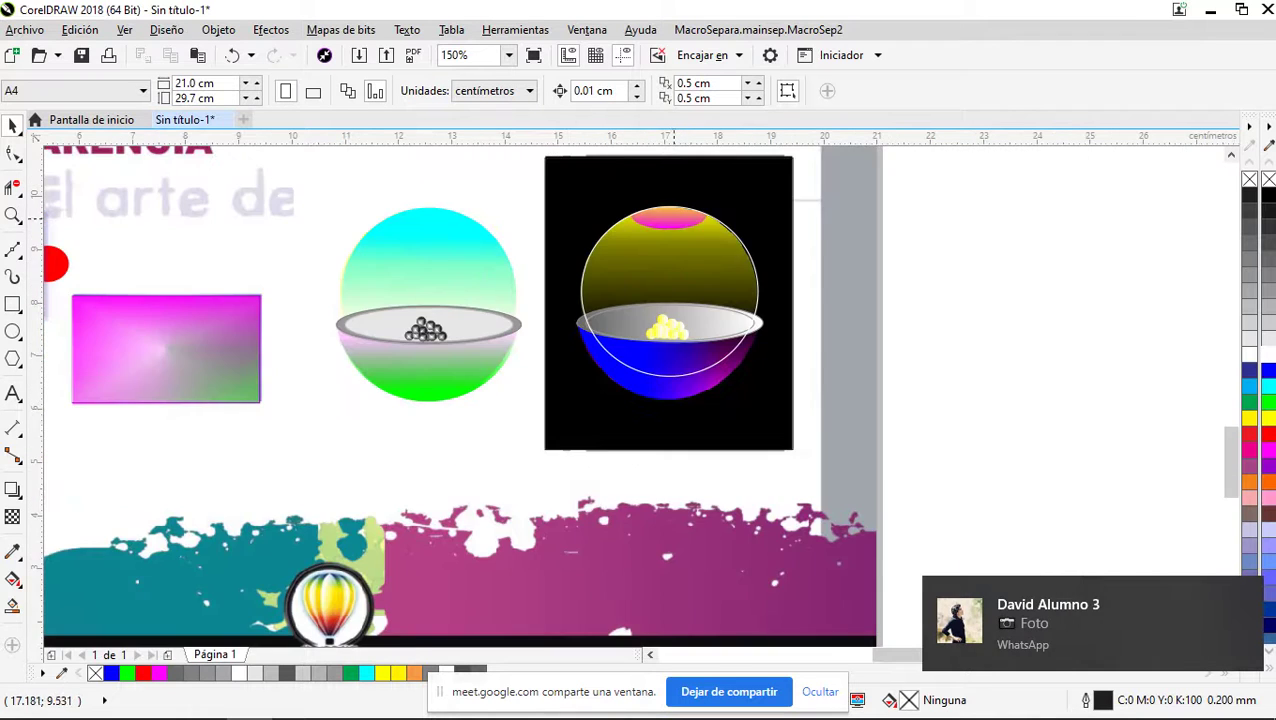
pyautogui.scroll(5, 674, 214)
pyautogui.scroll(-2, 680, 302)
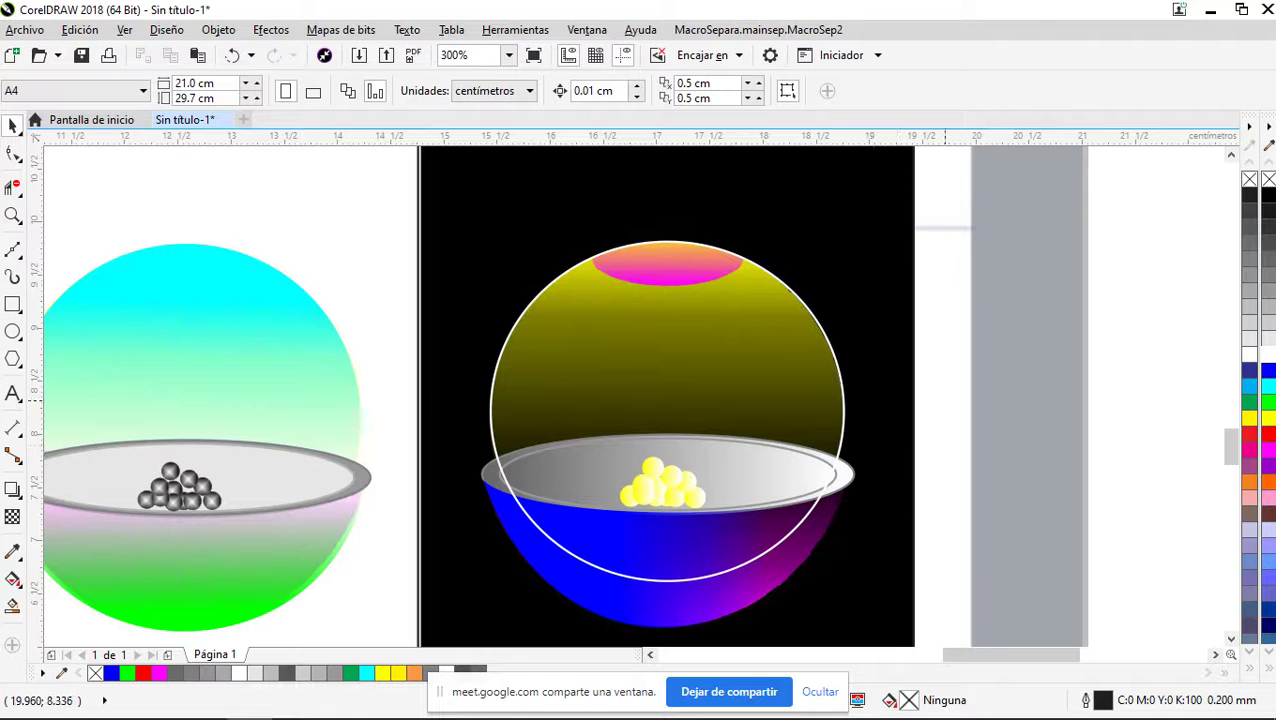
pyautogui.moveTo(947, 396); pyautogui.dragTo(443, 607)
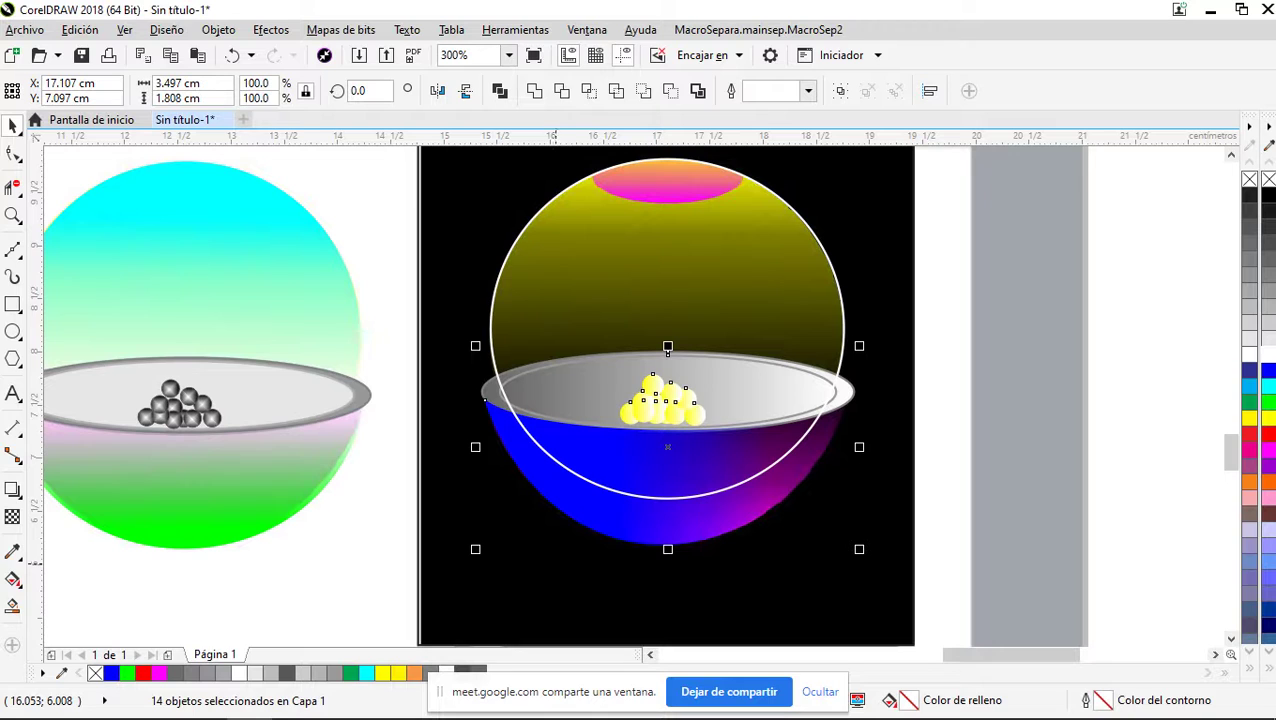
pyautogui.hotkey('ctrl', 'g')
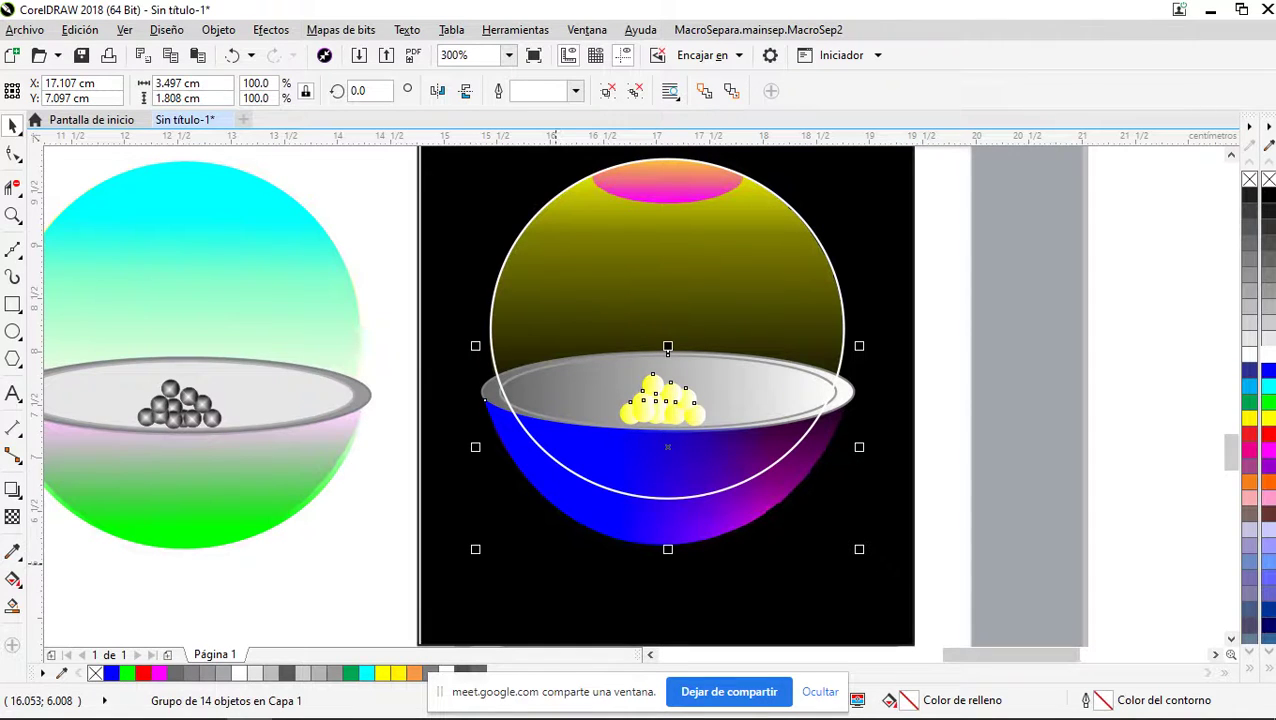
pyautogui.click(943, 400)
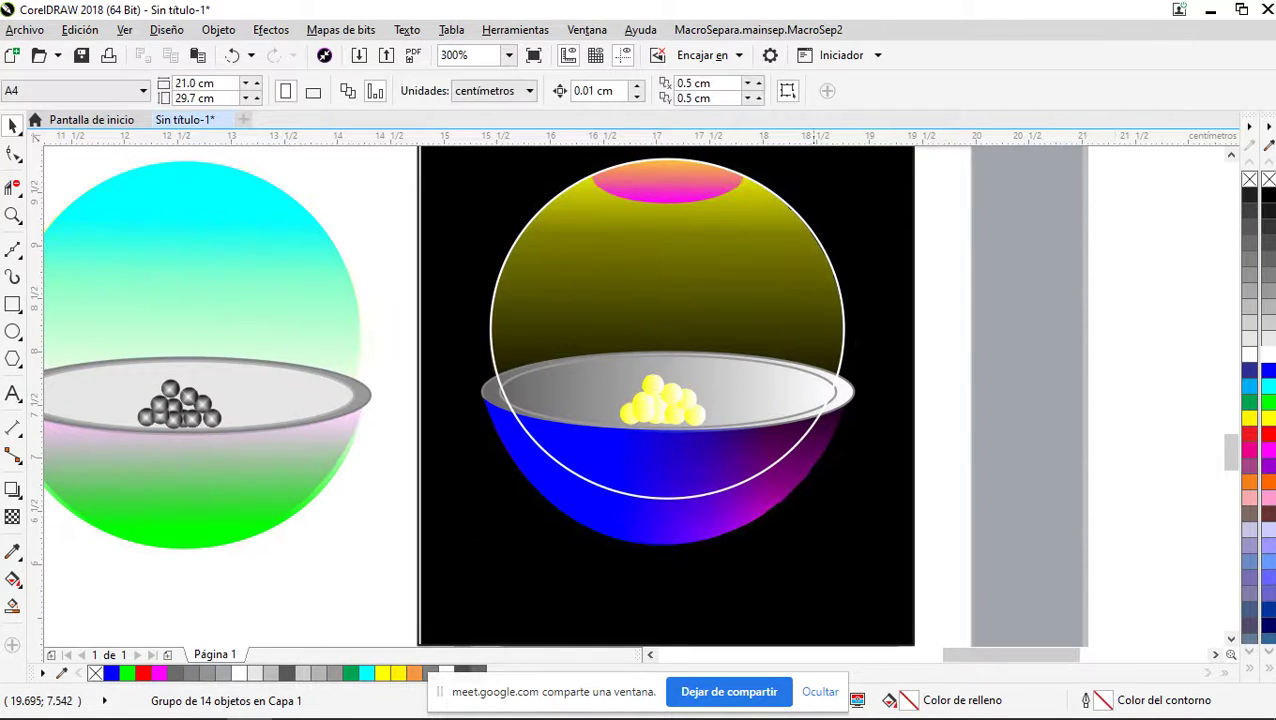
# Send the white-outlined ellipse behind the bowl group and give it an orange #FF6600 fill and outline
pyautogui.click(809, 316)
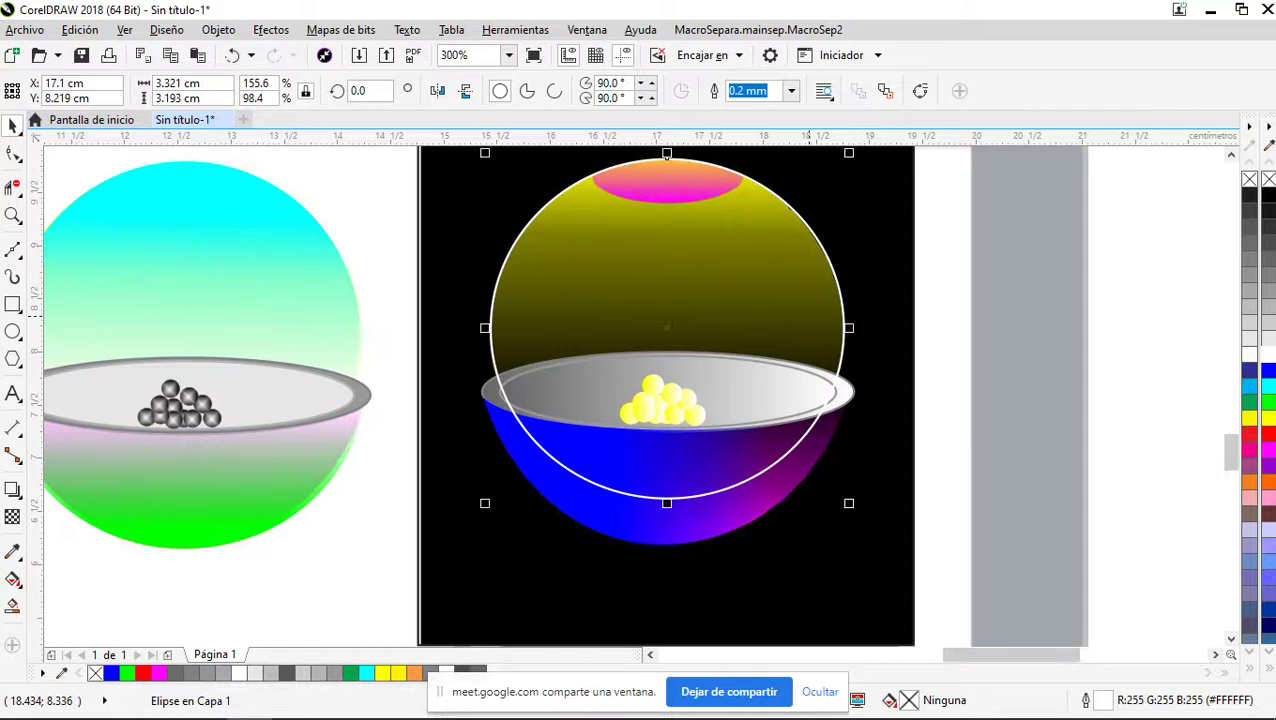
pyautogui.hotkey('ctrl', 'pagedown')
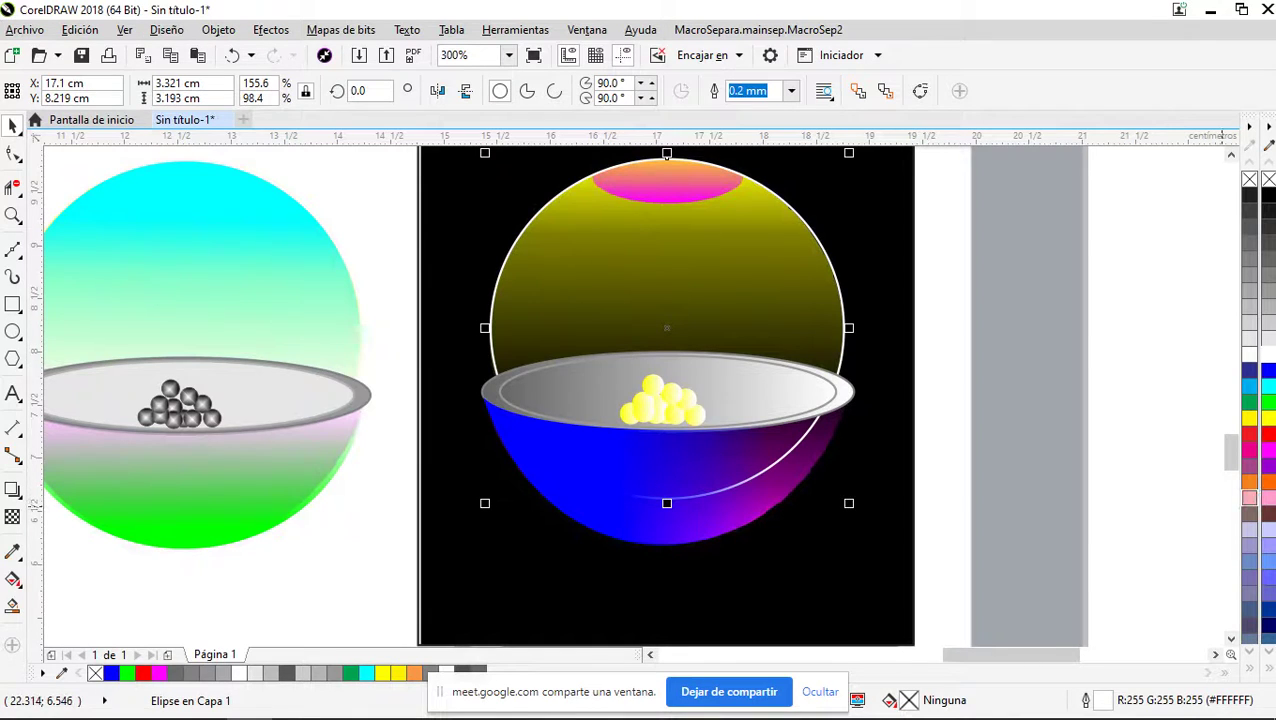
pyautogui.click(1250, 483)
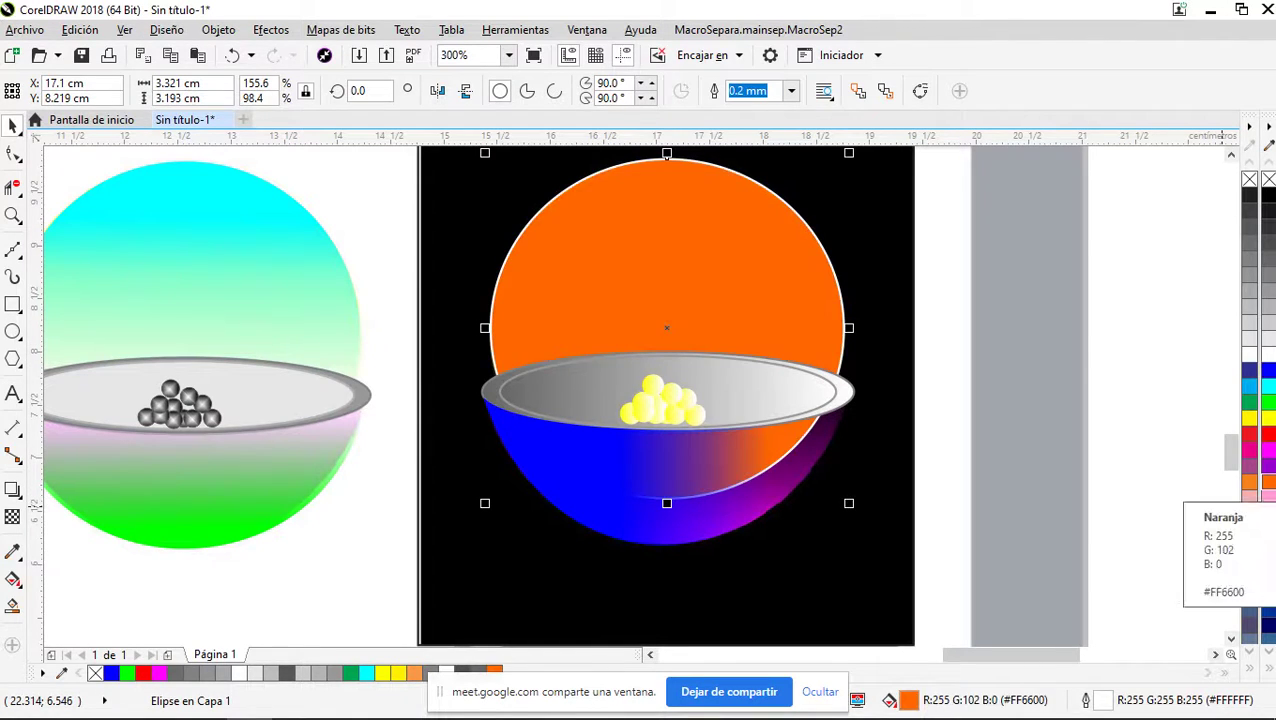
pyautogui.rightClick(1269, 482)
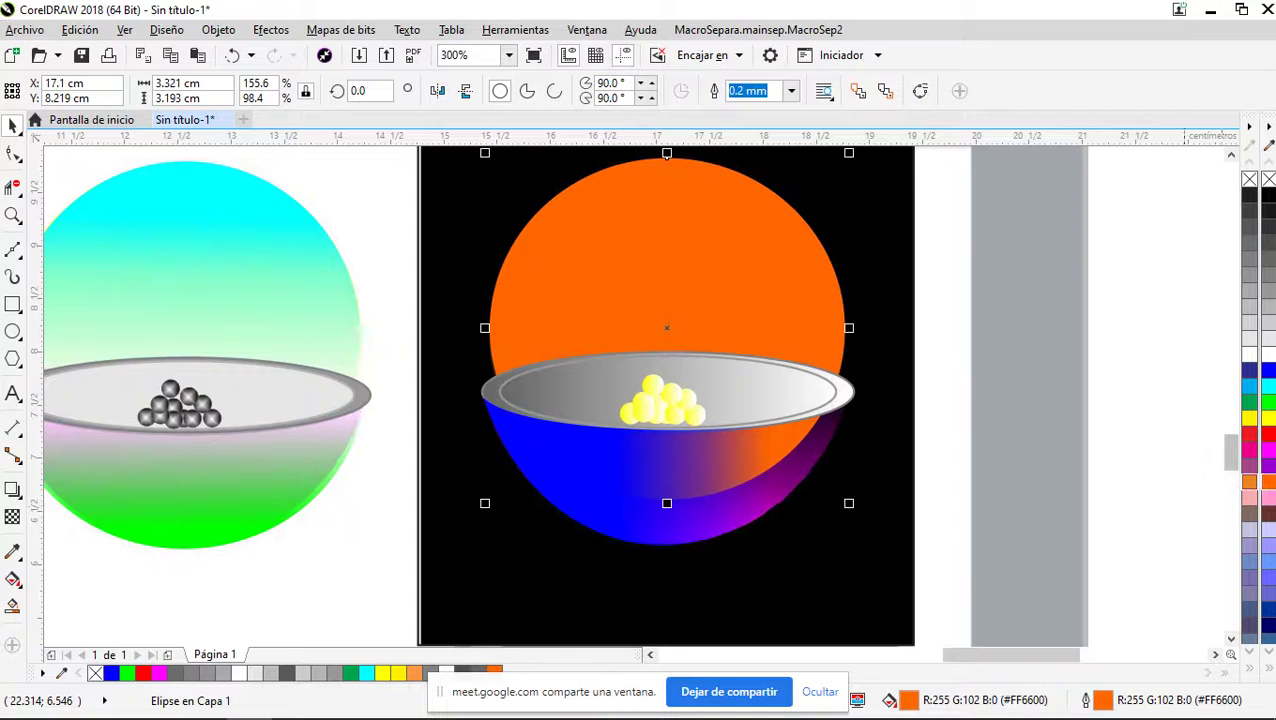
pyautogui.click(1078, 419)
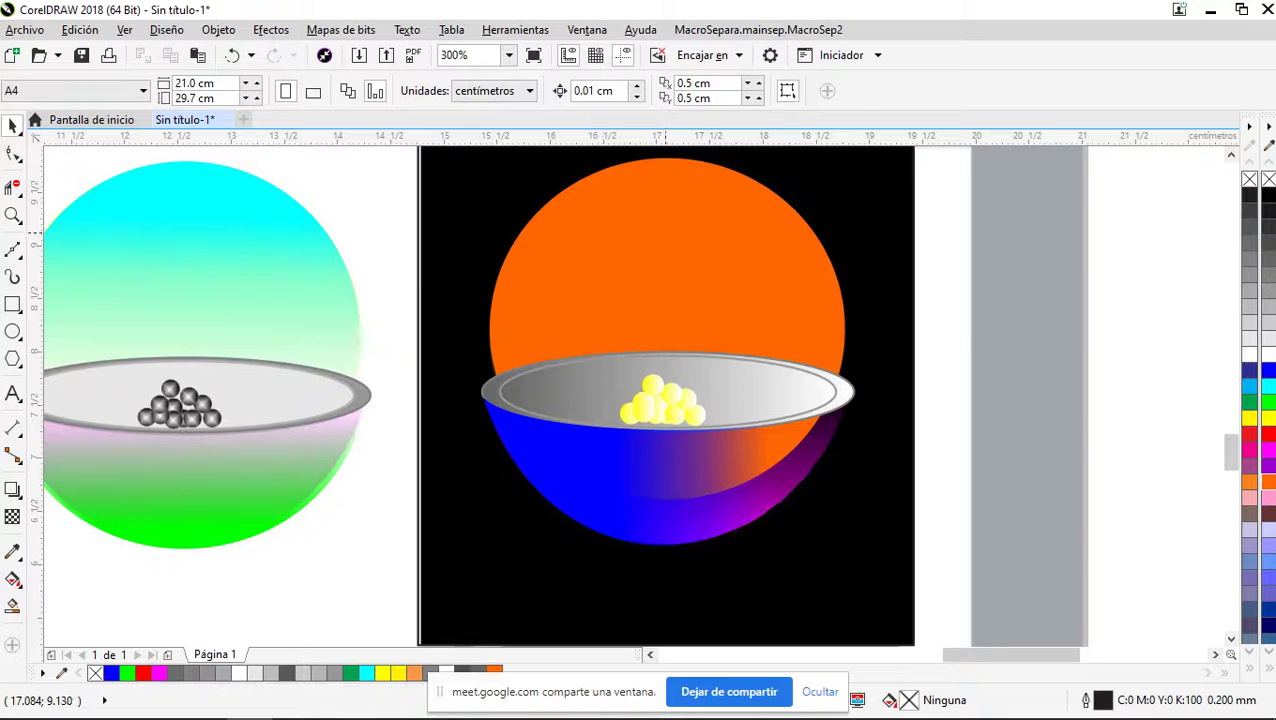
# Remove the fill from the orange ellipse, keeping only its outline over the reference sphere
pyautogui.click(666, 226)
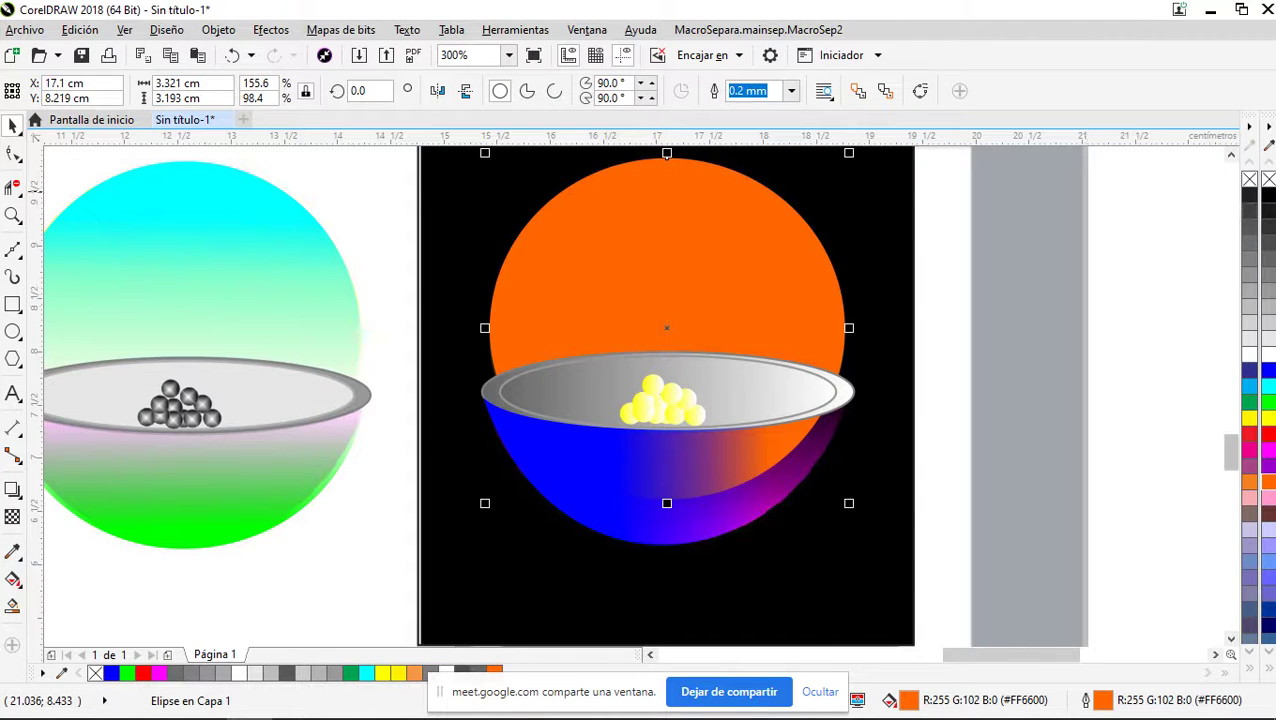
pyautogui.click(1249, 179)
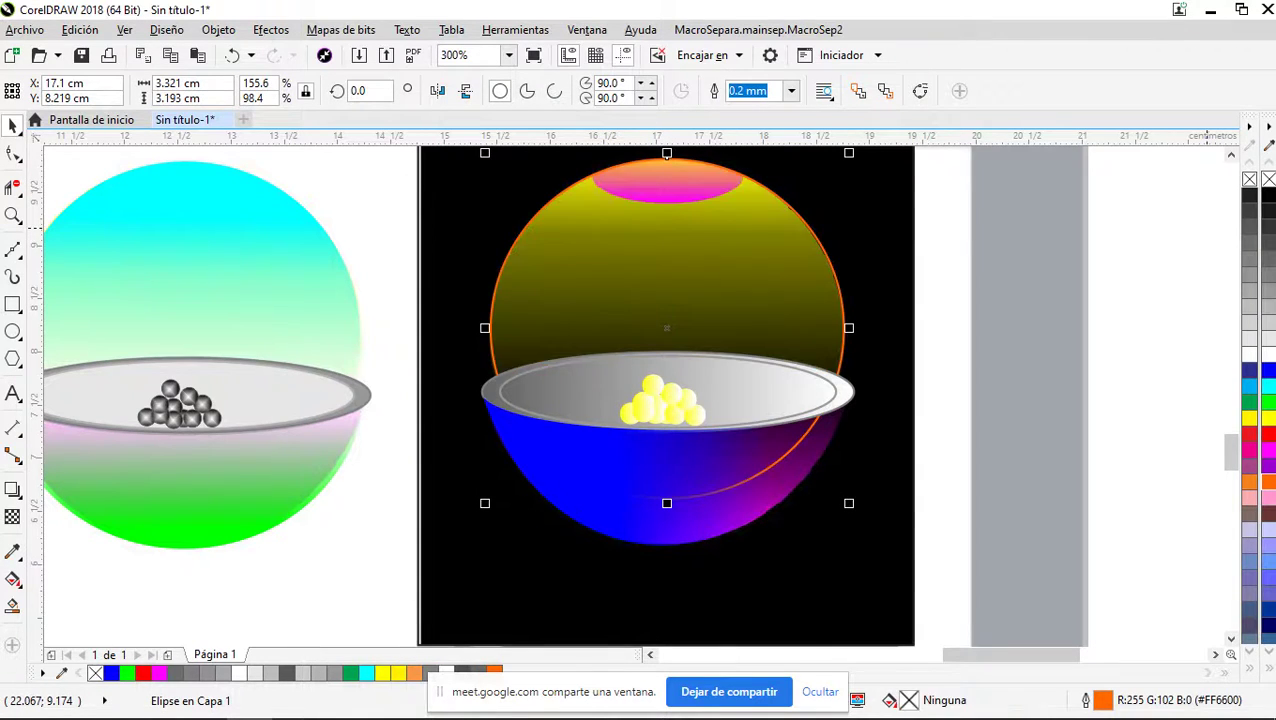
pyautogui.scroll(2, 697, 150)
pyautogui.scroll(-3, 697, 150)
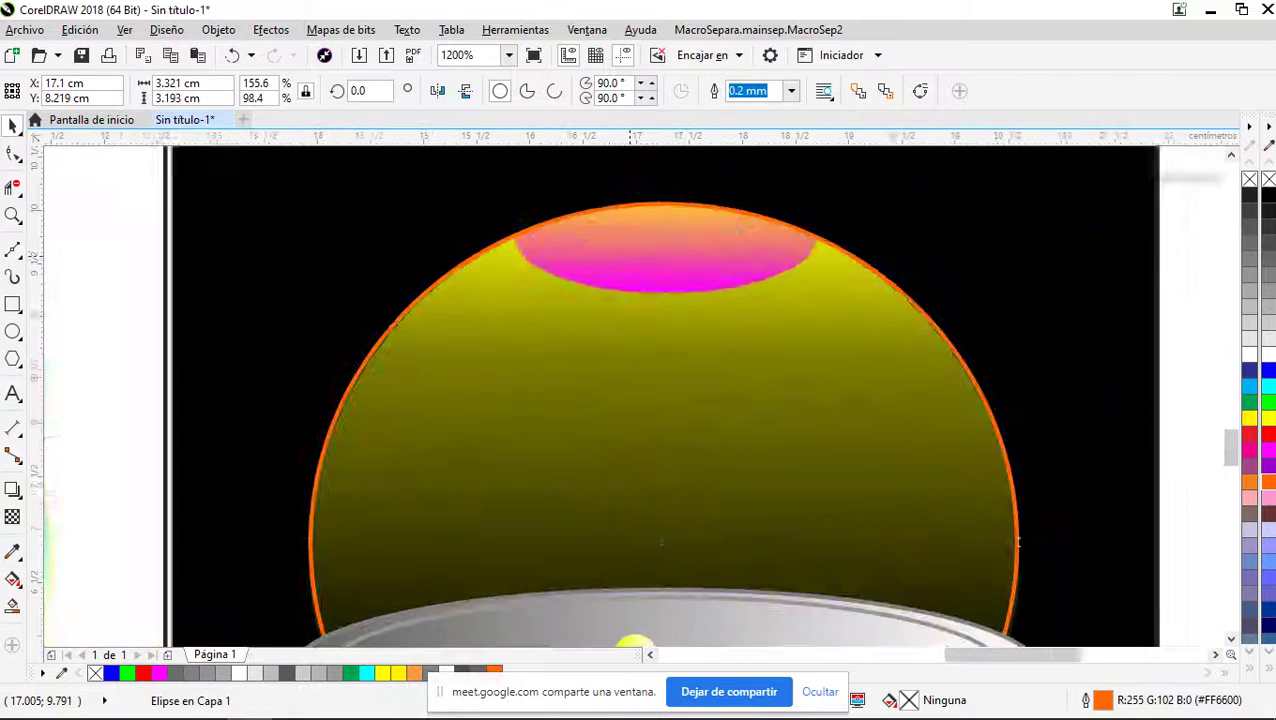
pyautogui.press('Escape')
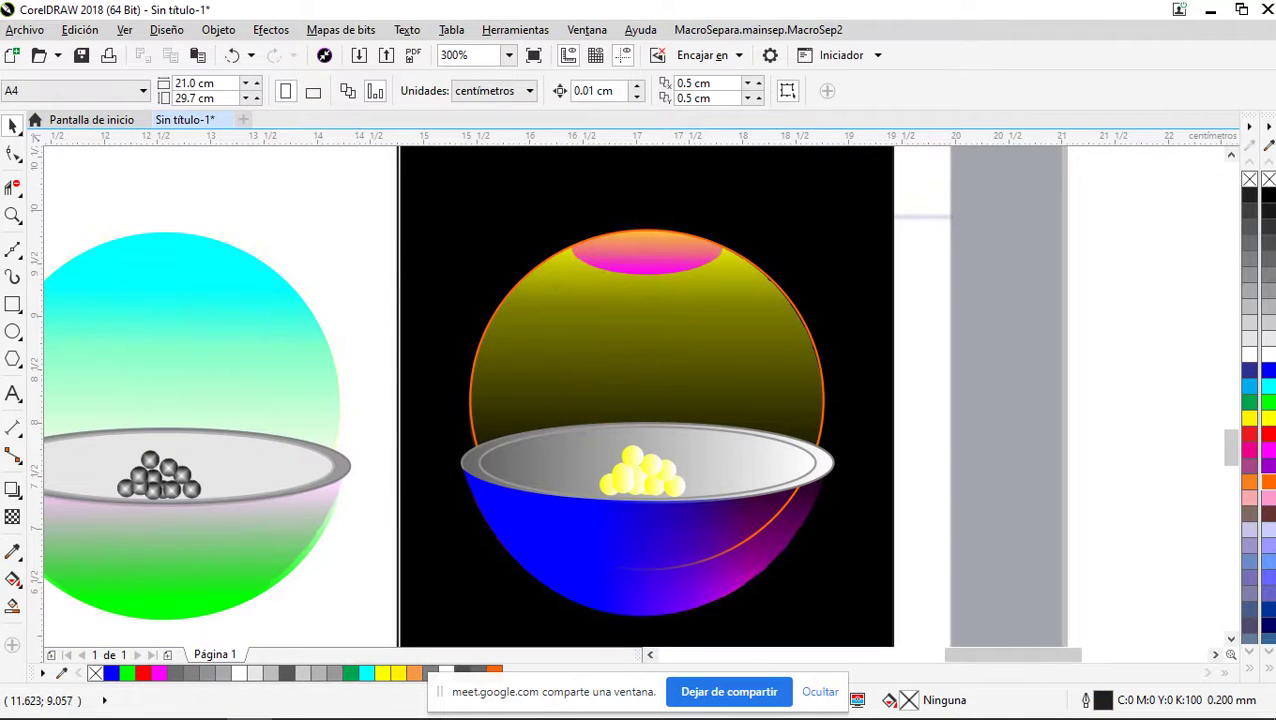
# Draw an ellipse about 1.44 cm wide over the reference sphere's pink cap and stretch it to about 0.375 cm high
pyautogui.click(12, 331)
pyautogui.scroll(1, 640, 230)
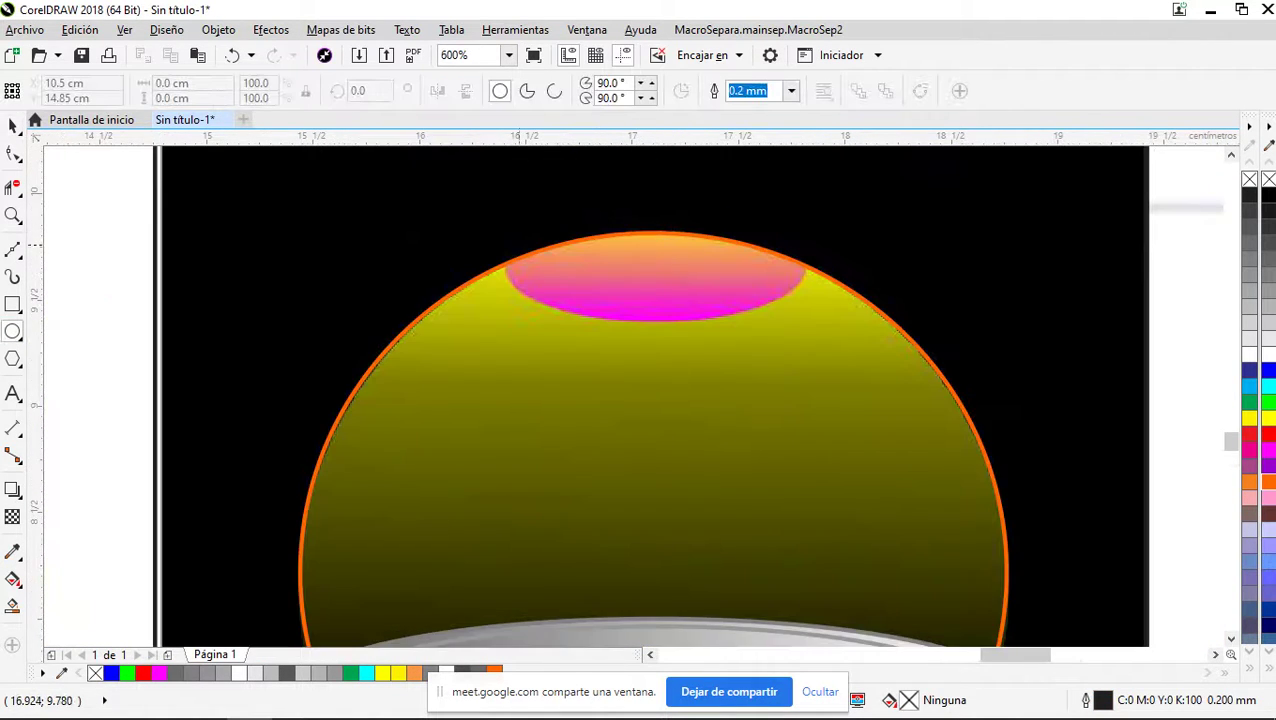
pyautogui.moveTo(505, 258); pyautogui.dragTo(812, 316)
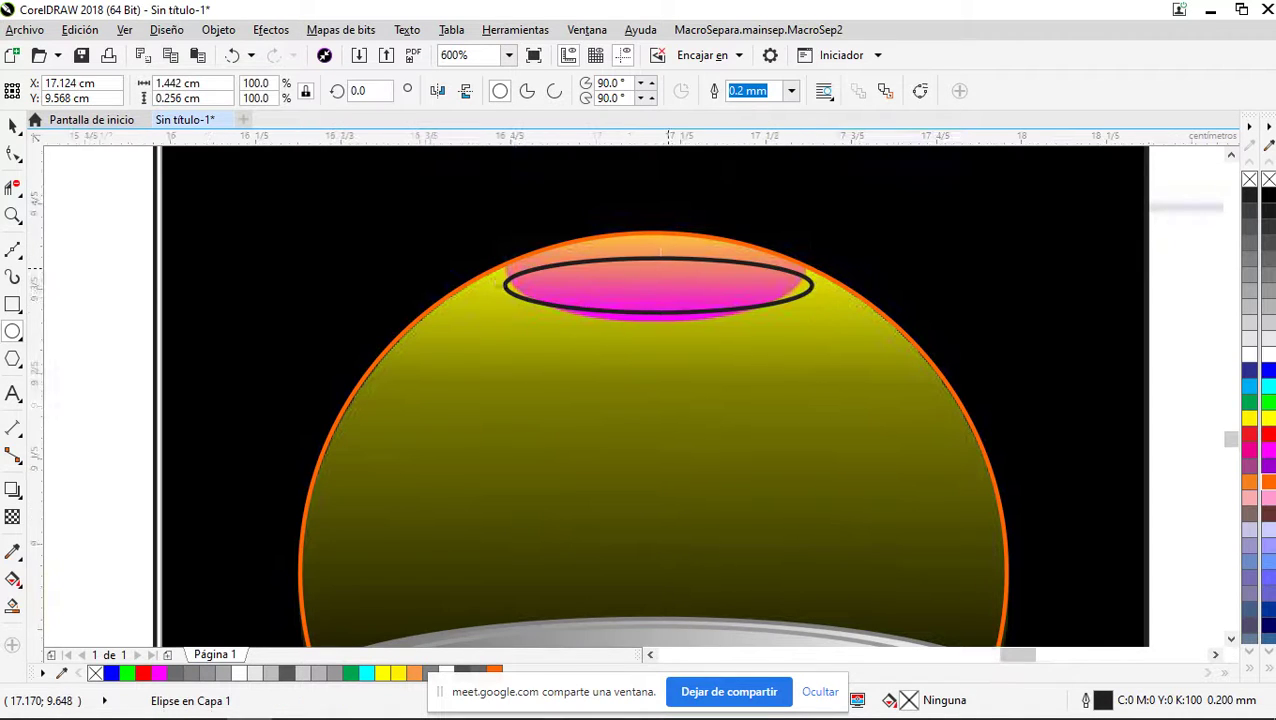
pyautogui.scroll(1, 650, 250)
pyautogui.moveTo(648, 245); pyautogui.dragTo(648, 195)
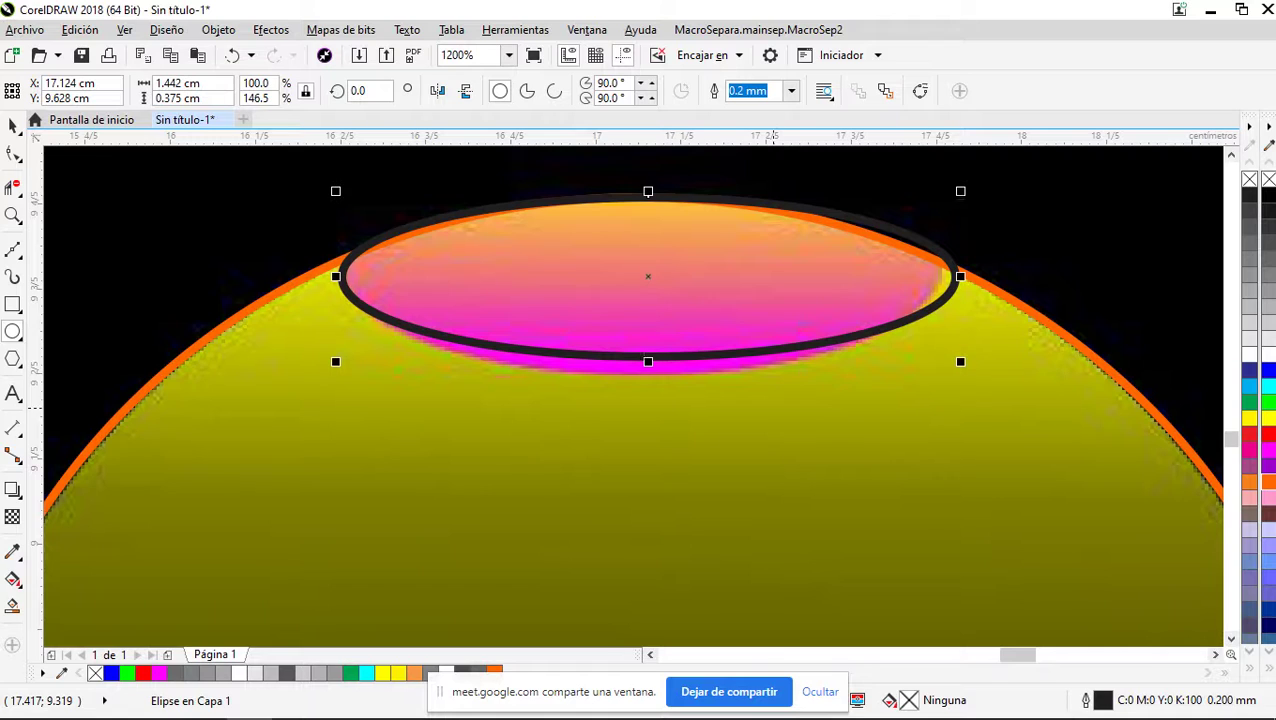
# Convert the cap ellipse to curves and lower its bottom node to the pink cap's lower edge
pyautogui.hotkey('ctrl', 'q')
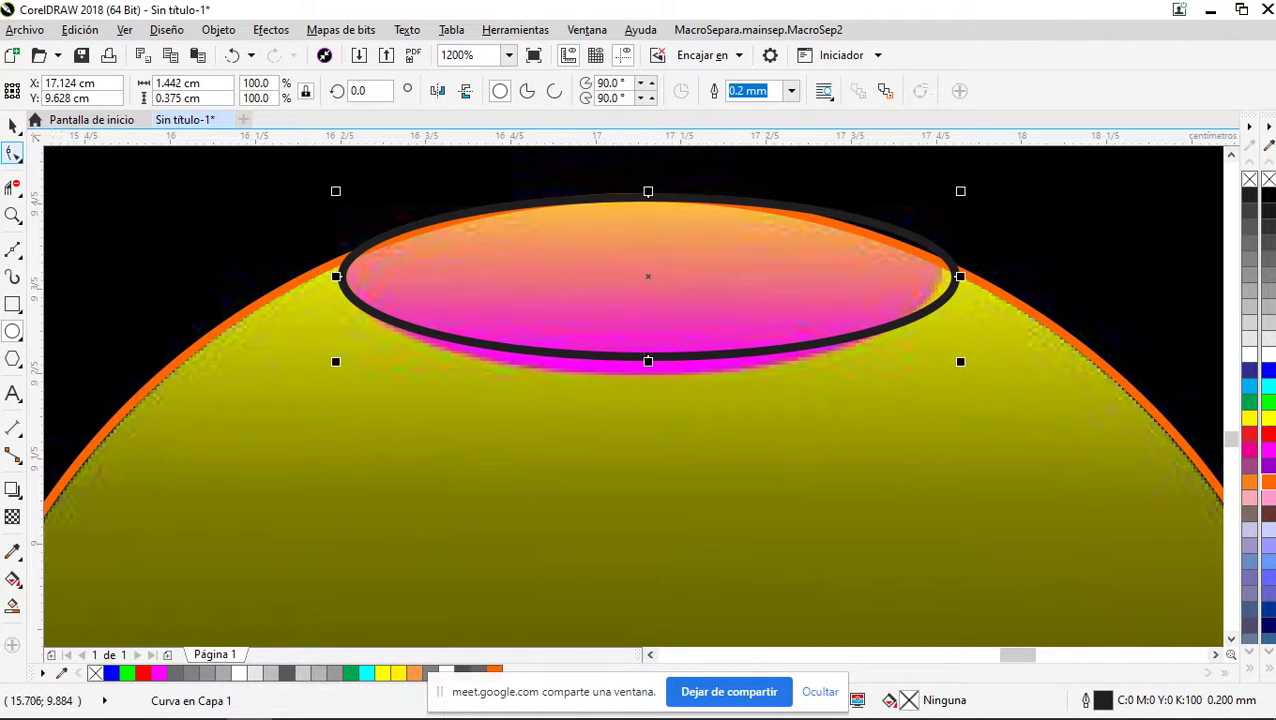
pyautogui.click(14, 155)
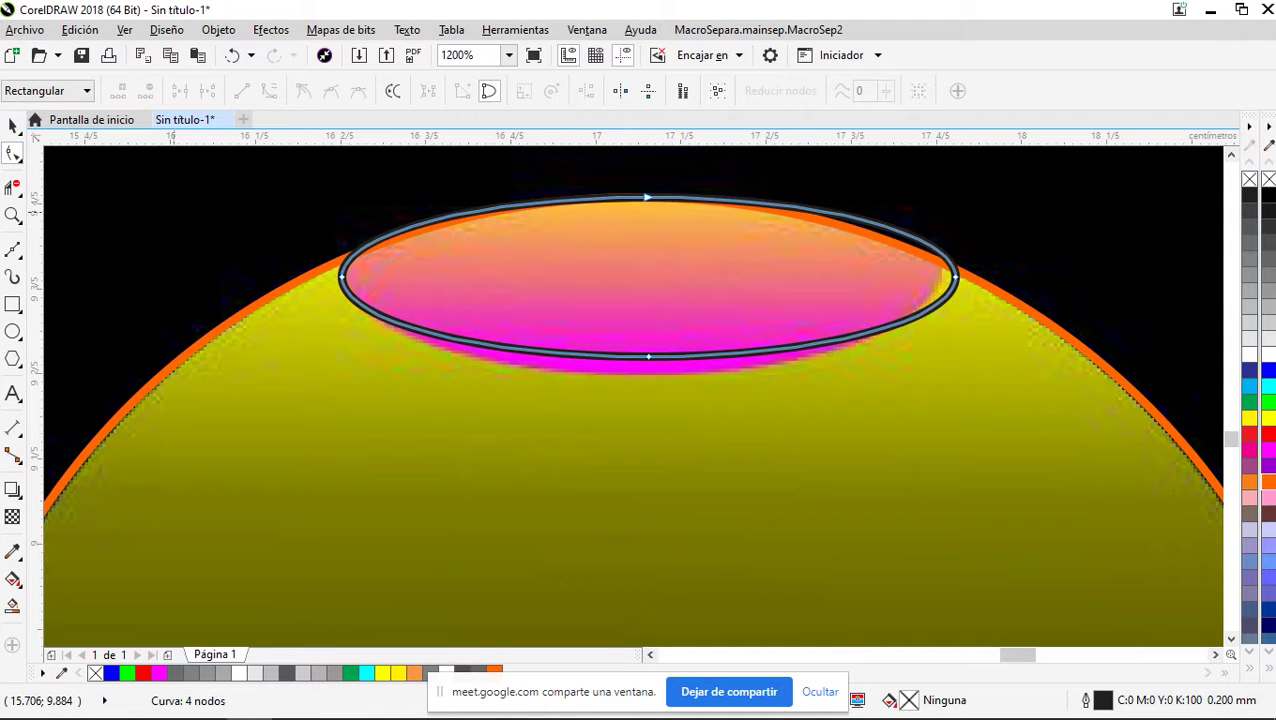
pyautogui.scroll(1, 719, 440)
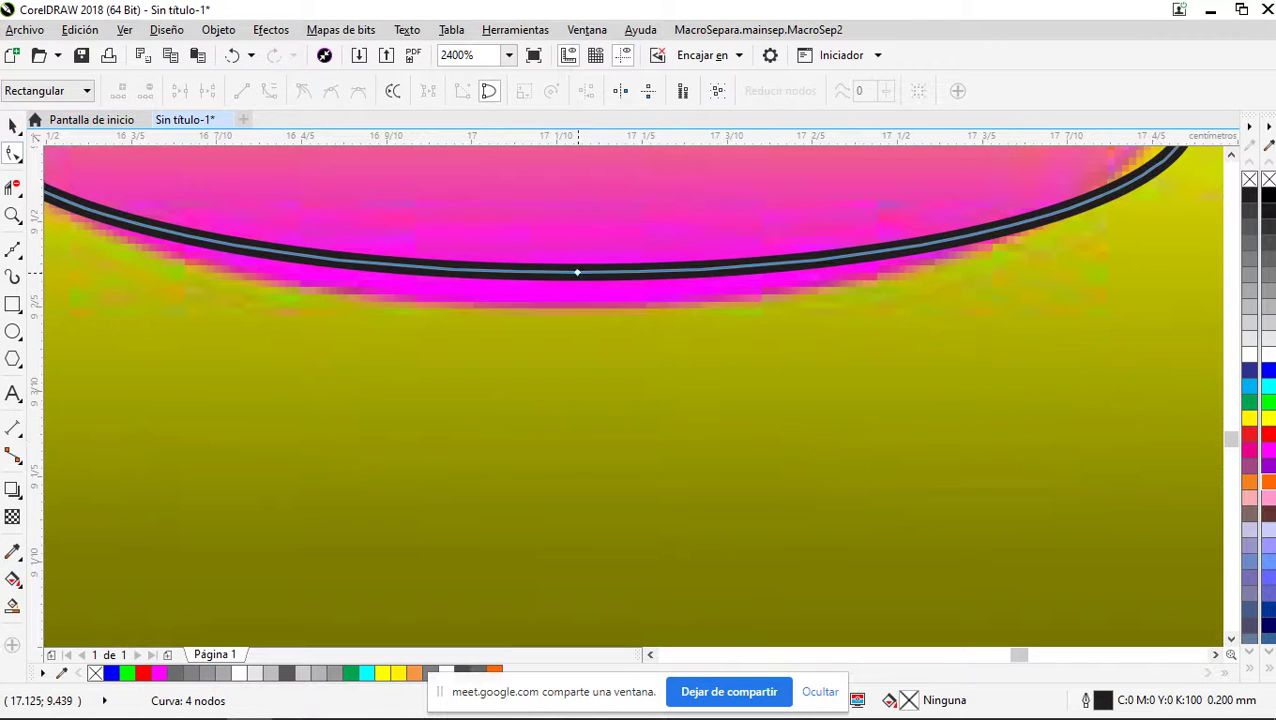
pyautogui.moveTo(577, 272); pyautogui.dragTo(568, 306)
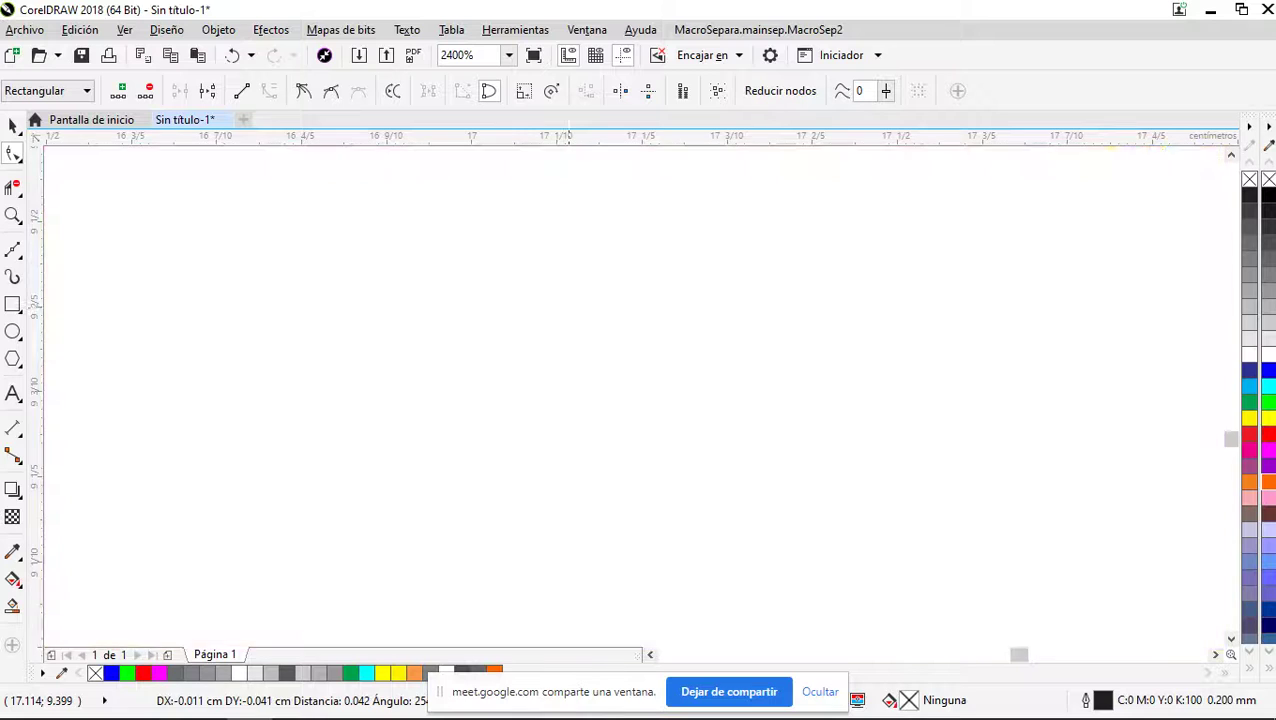
pyautogui.scroll(-2, 568, 302)
pyautogui.scroll(1, 571, 224)
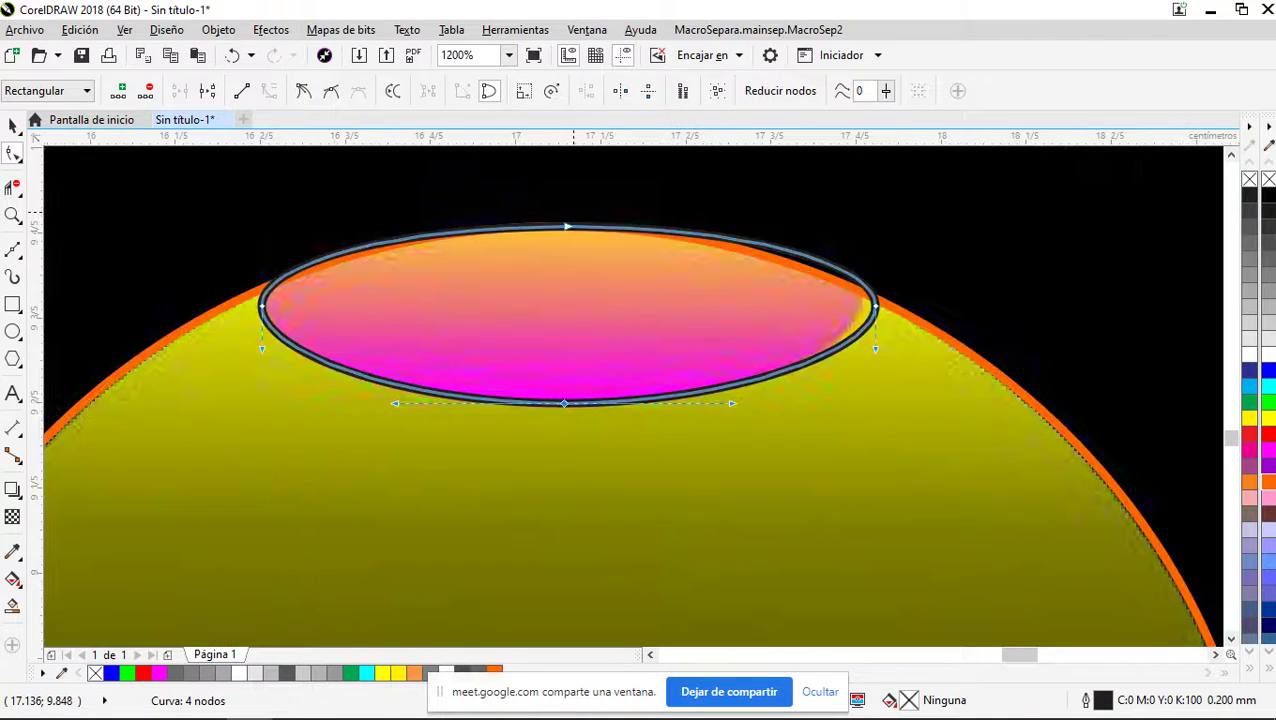
# Move the cap curve's right and left side nodes onto the corners where the pink cap meets the sphere's outline
pyautogui.scroll(1, 873, 308)
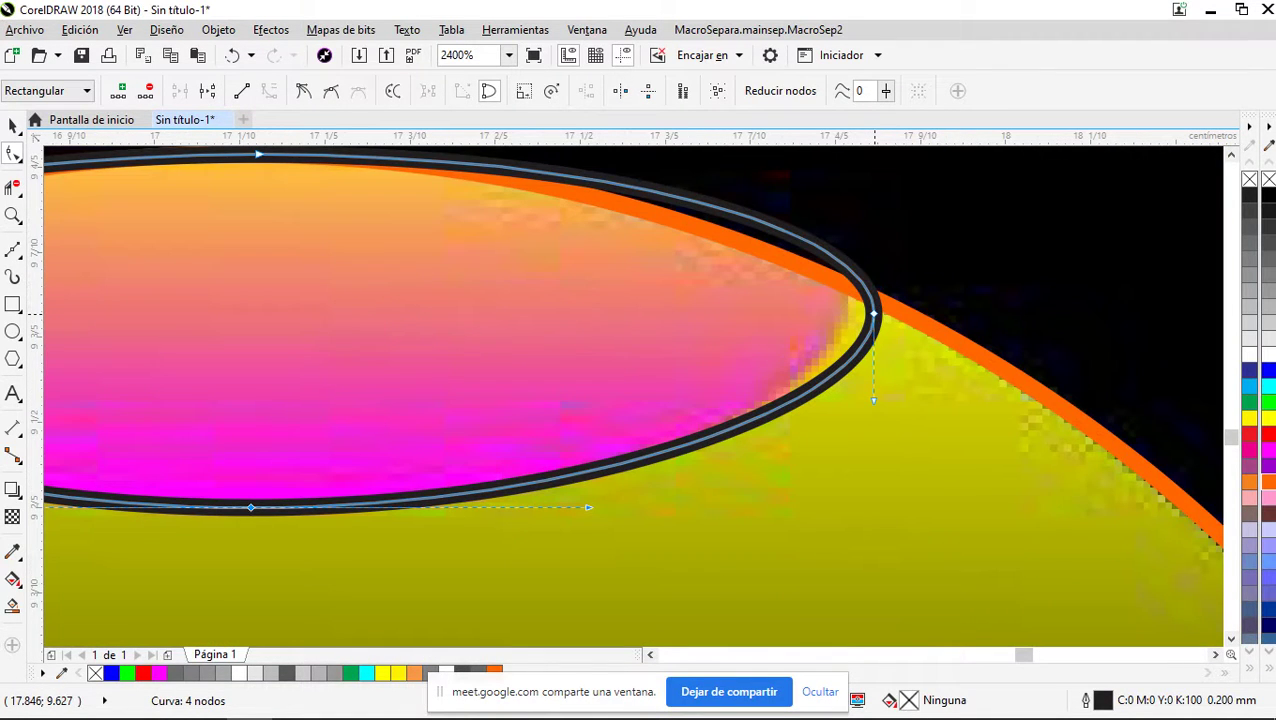
pyautogui.moveTo(873, 313); pyautogui.dragTo(850, 300)
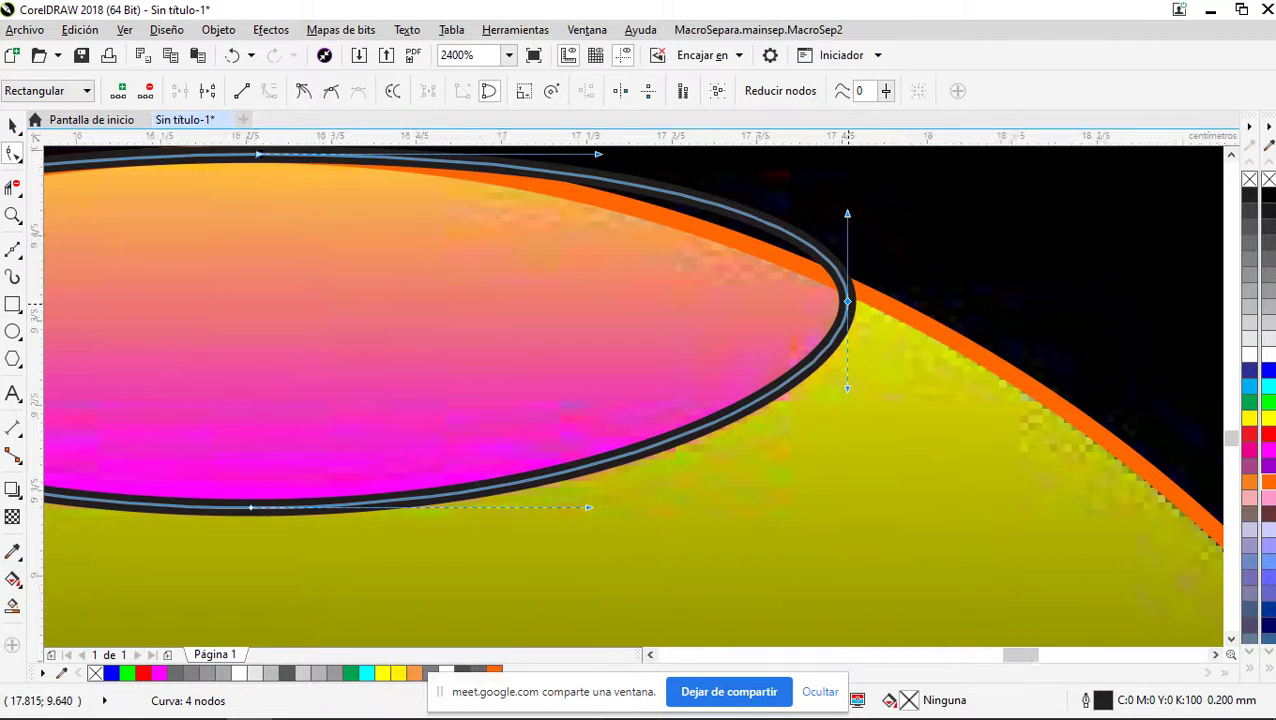
pyautogui.scroll(-2, 850, 300)
pyautogui.scroll(3, 548, 304)
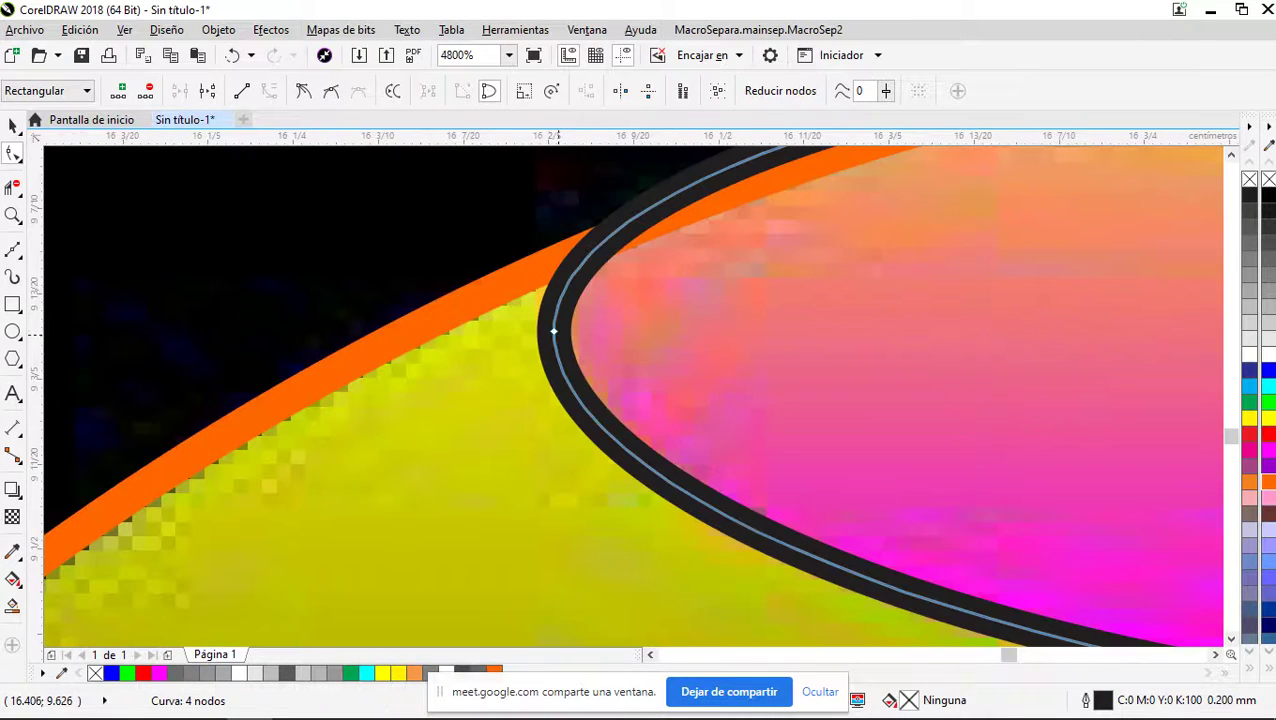
pyautogui.moveTo(553, 330); pyautogui.dragTo(566, 290)
pyautogui.scroll(-2, 570, 295)
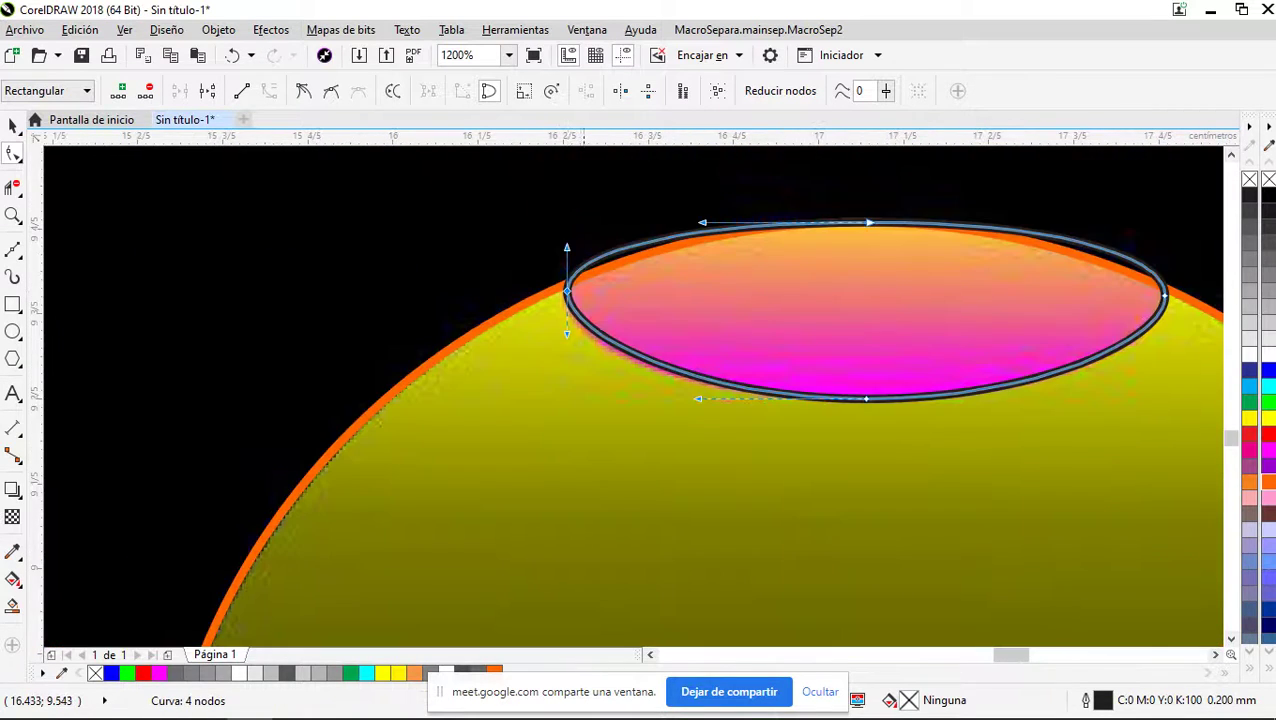
# Make the cap curve's left node asymmetric (Asimétrico) and pull its lower handle outward to follow the pink cap's edge
pyautogui.scroll(1, 569, 338)
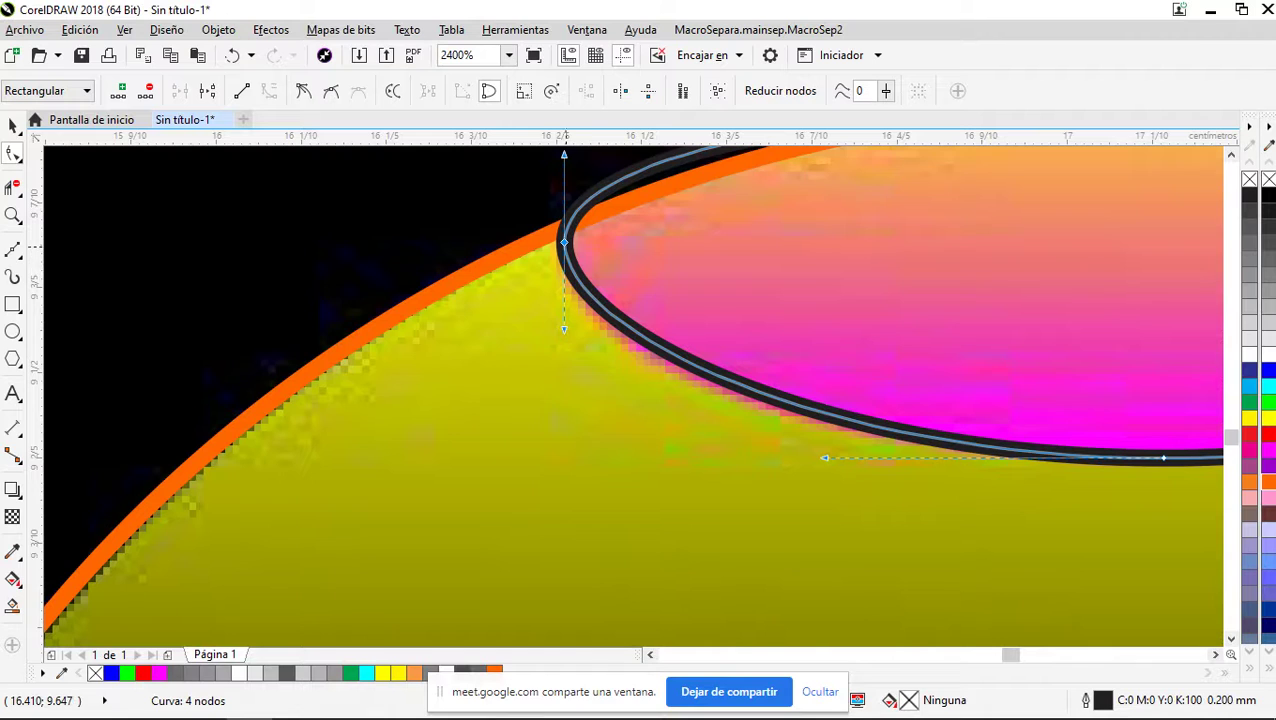
pyautogui.rightClick(565, 243)
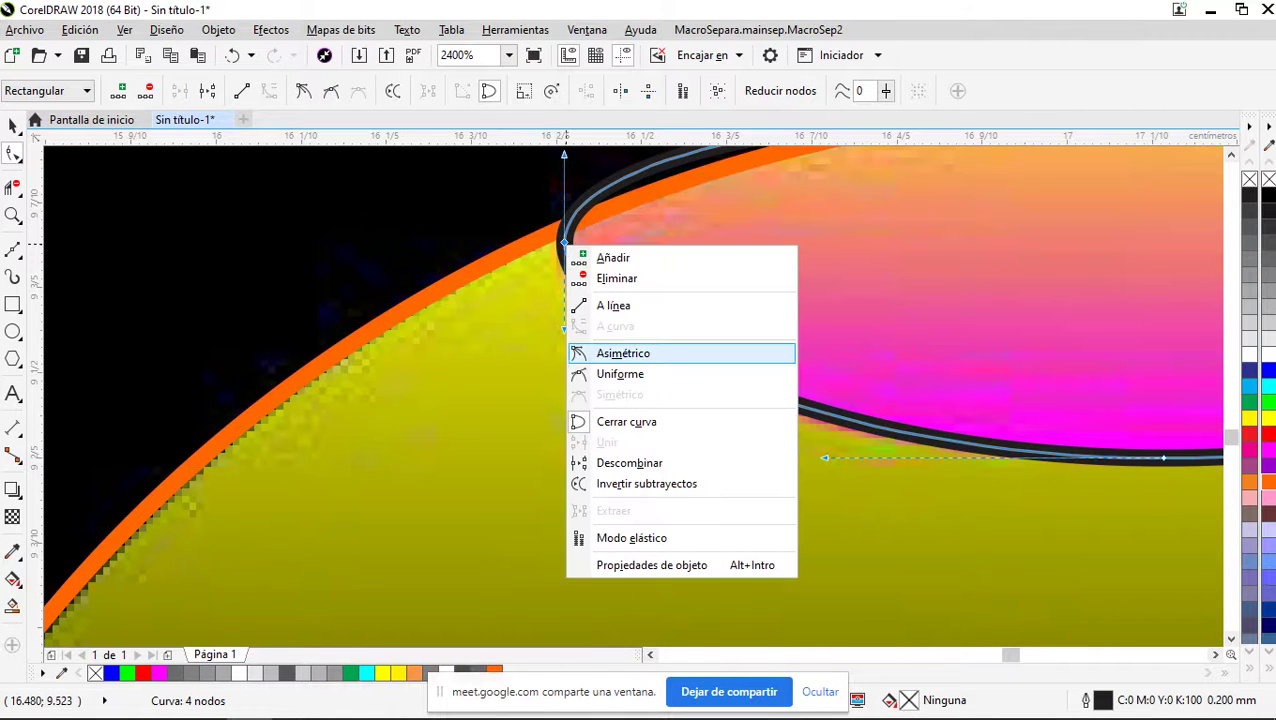
pyautogui.click(623, 353)
pyautogui.moveTo(564, 329); pyautogui.dragTo(551, 357)
pyautogui.scroll(-1, 551, 357)
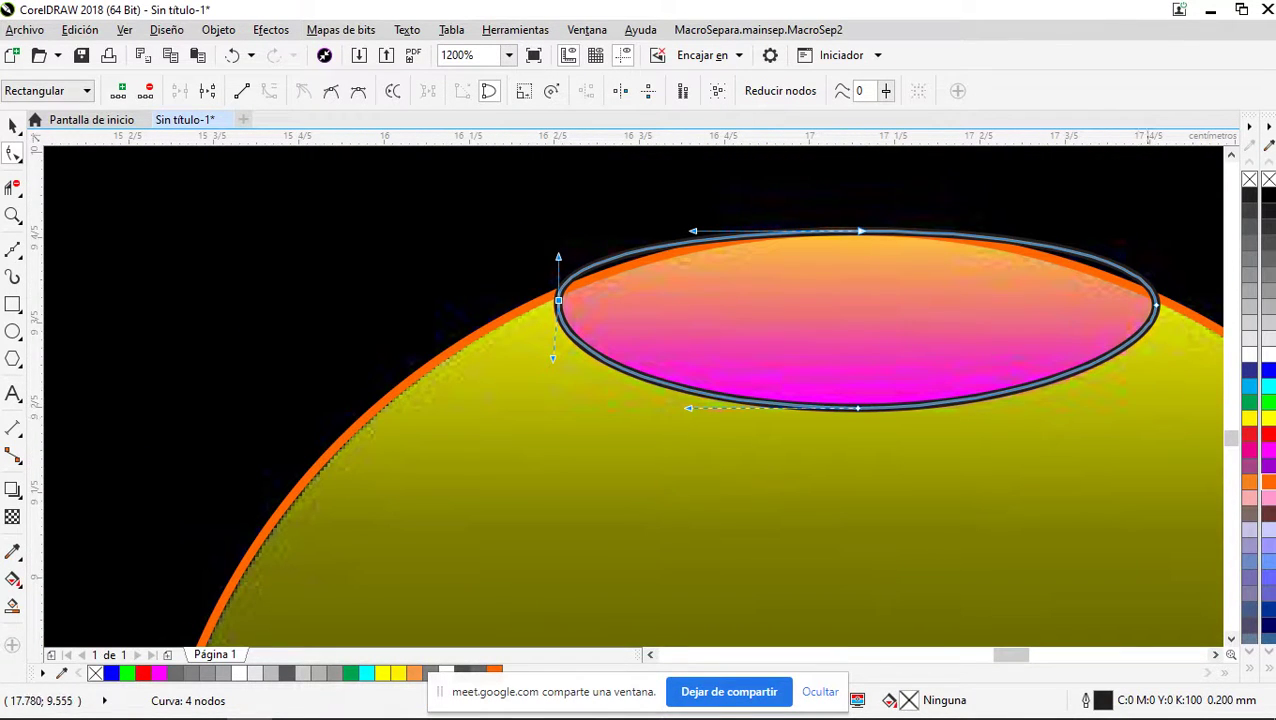
# Make the cap curve's right node asymmetric (Asimétrico) at the pink cap's corner
pyautogui.scroll(2, 1142, 300)
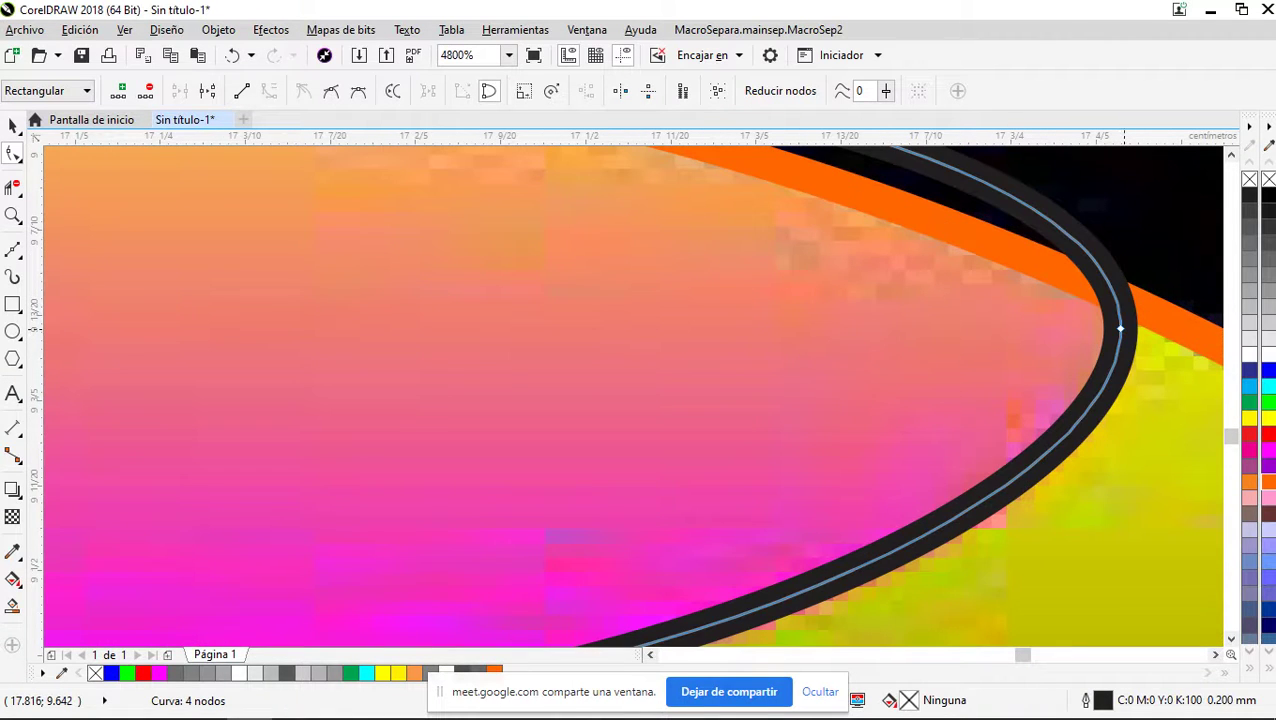
pyautogui.rightClick(1120, 328)
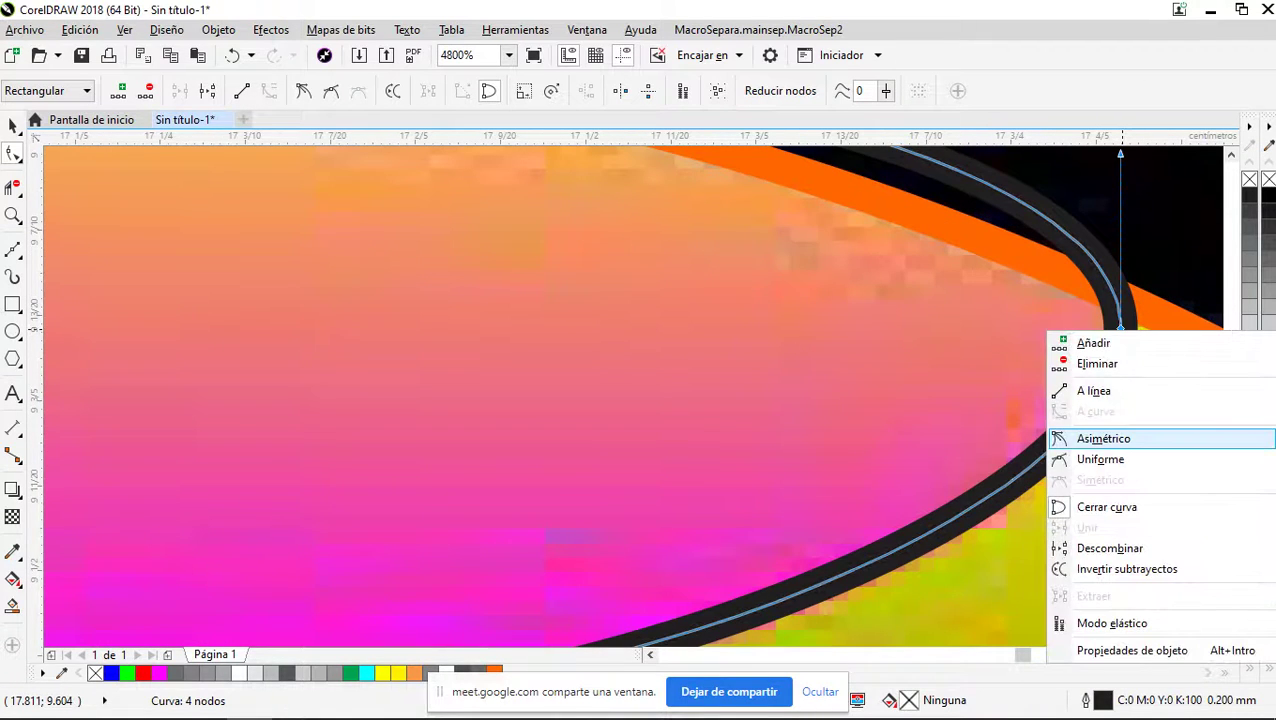
pyautogui.click(1103, 438)
pyautogui.scroll(-1, 1112, 438)
pyautogui.scroll(-1, 989, 400)
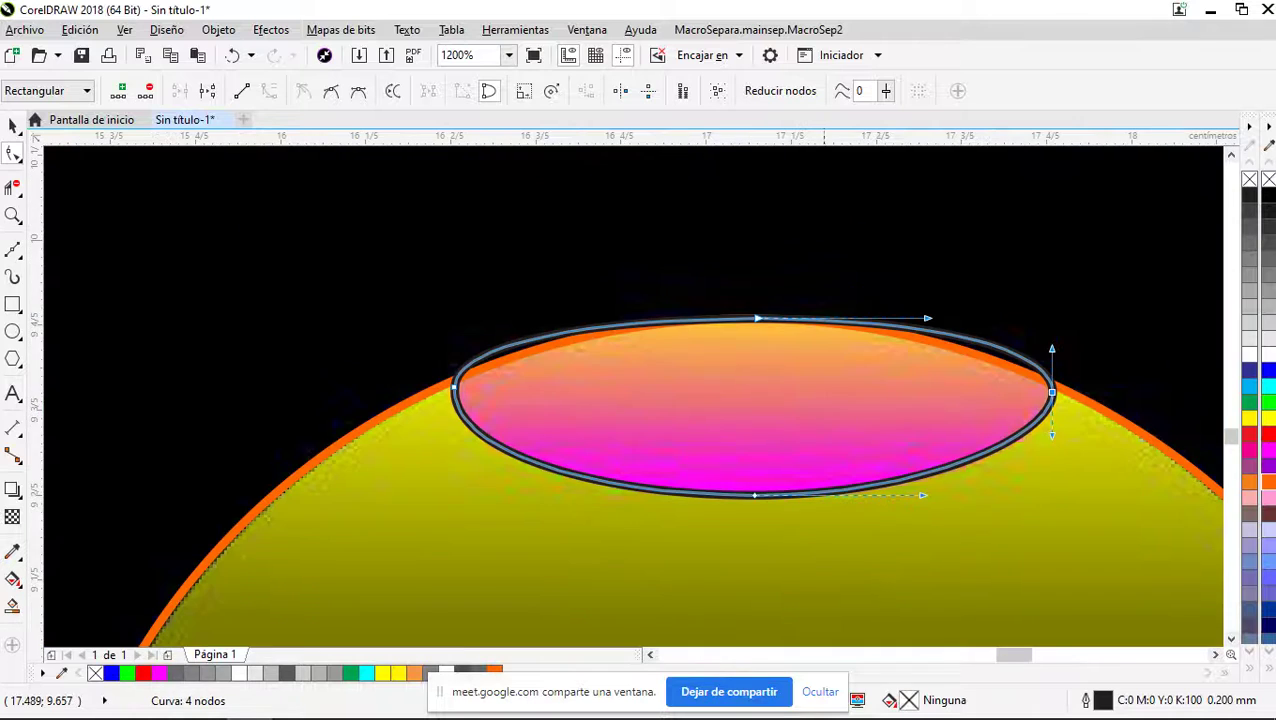
# Delete the cap curve's top node and convert the upper segment to a straight line between the two side nodes
pyautogui.scroll(1, 757, 315)
pyautogui.click(753, 324)
pyautogui.press('Delete')
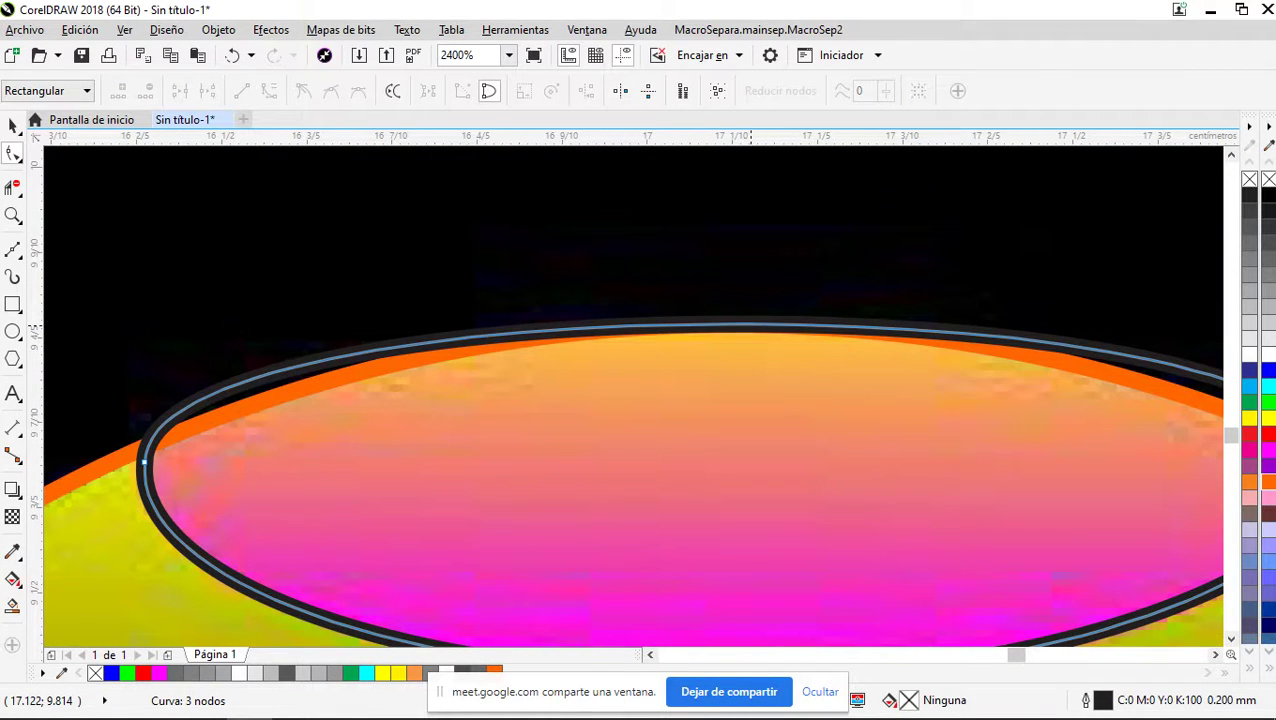
pyautogui.rightClick(750, 325)
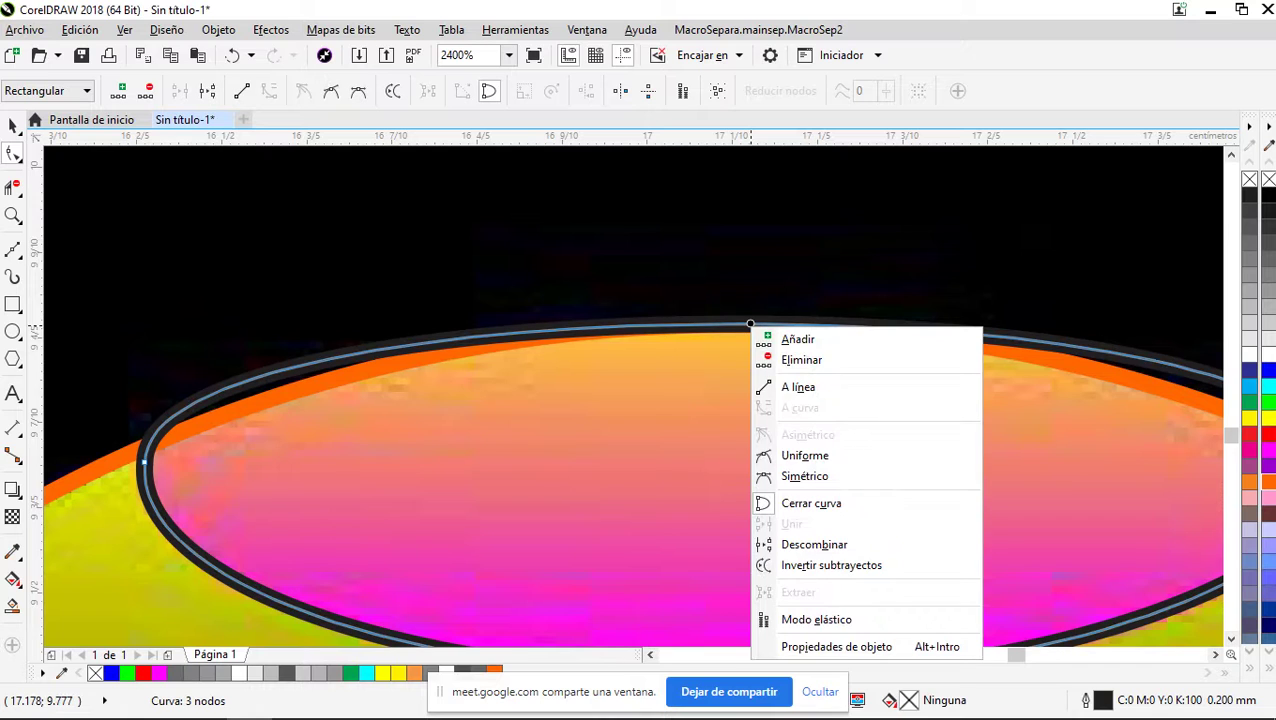
pyautogui.click(800, 387)
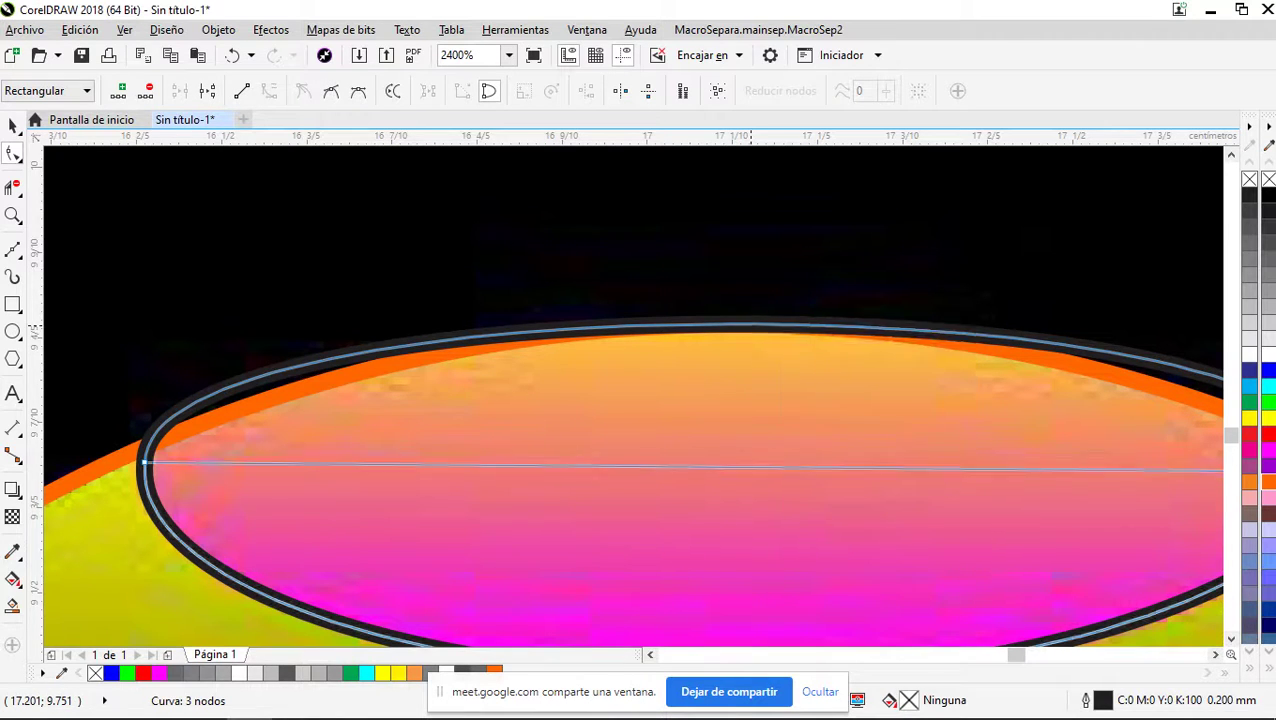
# Convert the cap's straight upper segment back to a curve and bend it up toward the sphere's top outline
pyautogui.rightClick(759, 467)
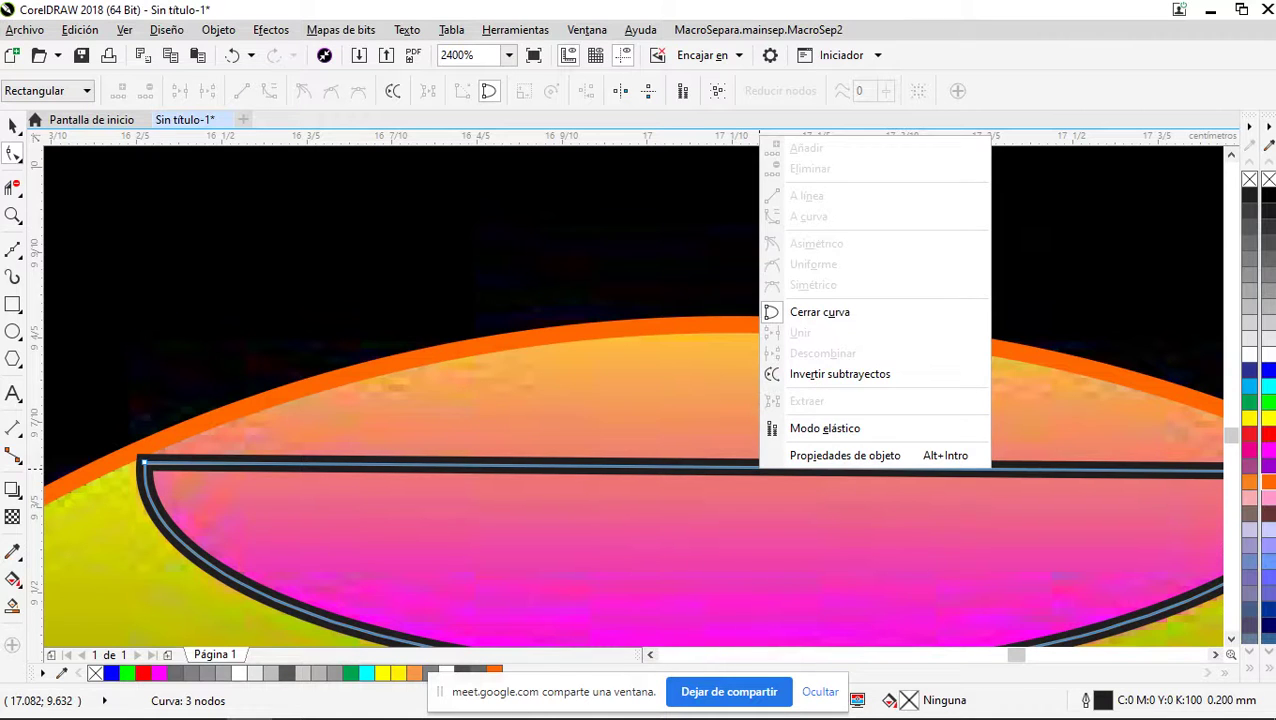
pyautogui.press('Escape')
pyautogui.rightClick(727, 466)
pyautogui.click(805, 214)
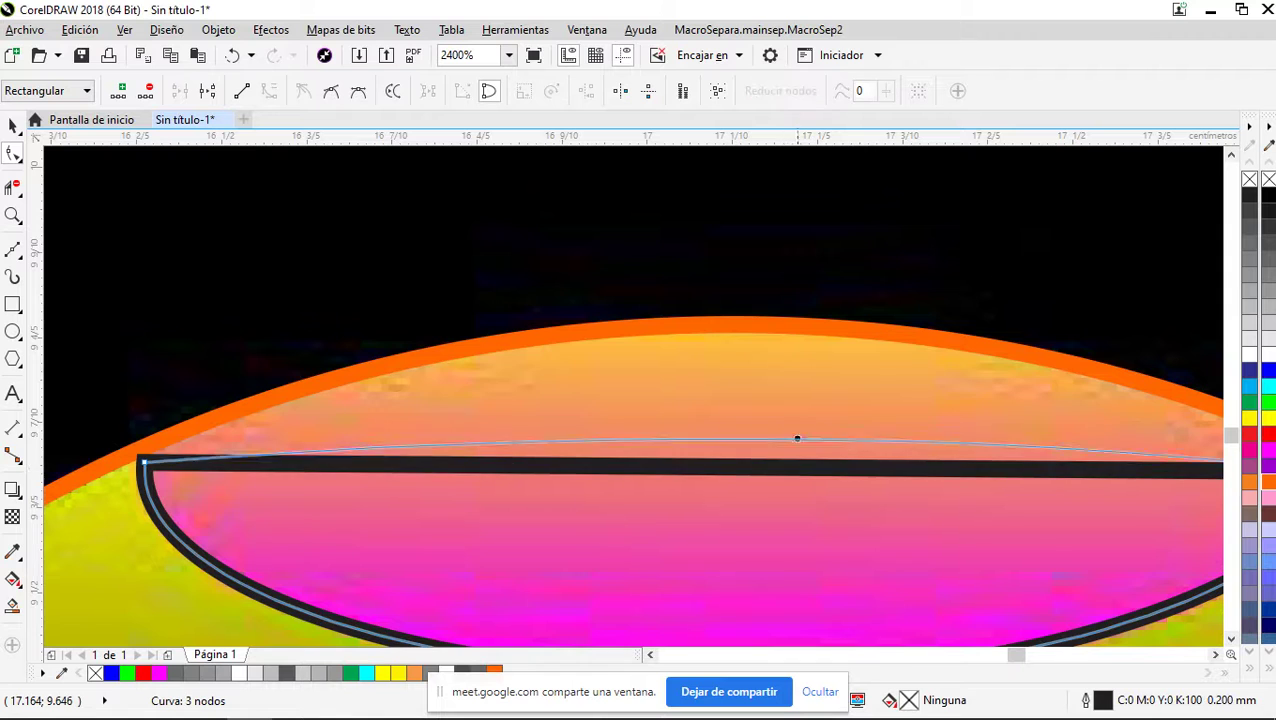
pyautogui.moveTo(797, 466); pyautogui.dragTo(794, 335)
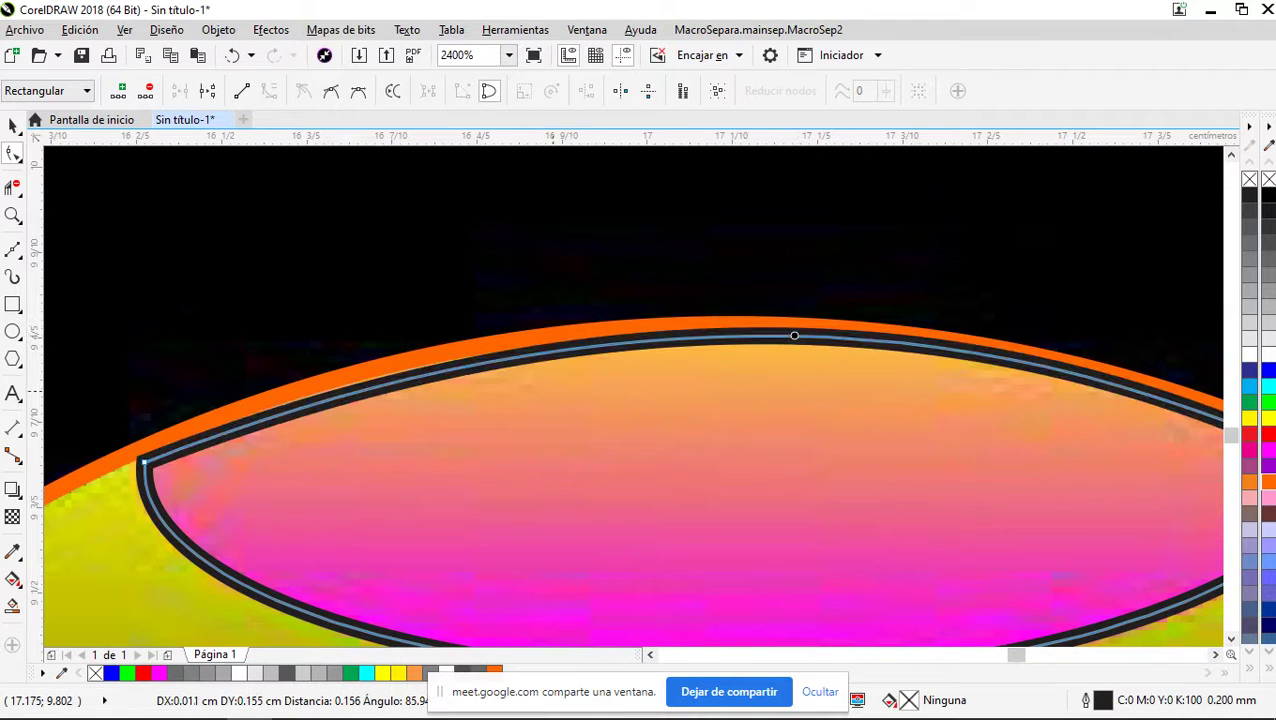
# Adjust the upper handles of the cap's two side nodes and raise the upper arc to follow the sphere's outline
pyautogui.scroll(1, 160, 459)
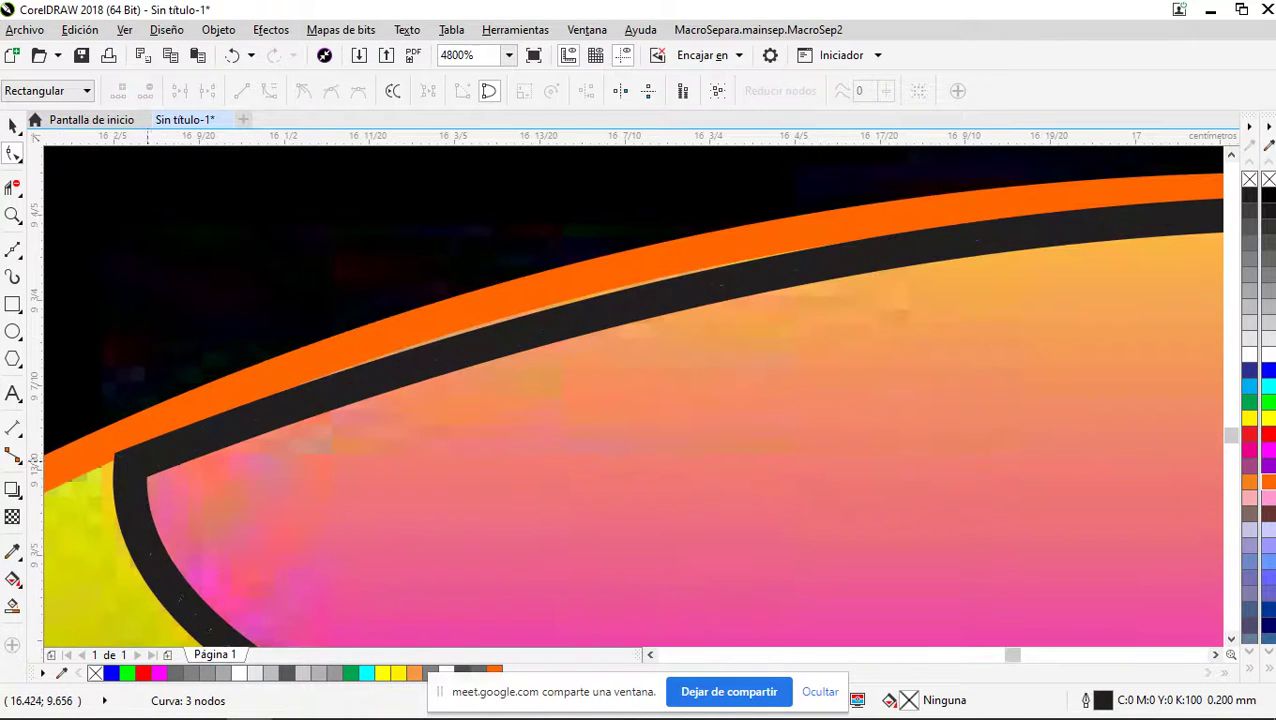
pyautogui.click(130, 465)
pyautogui.scroll(-1, 636, 369)
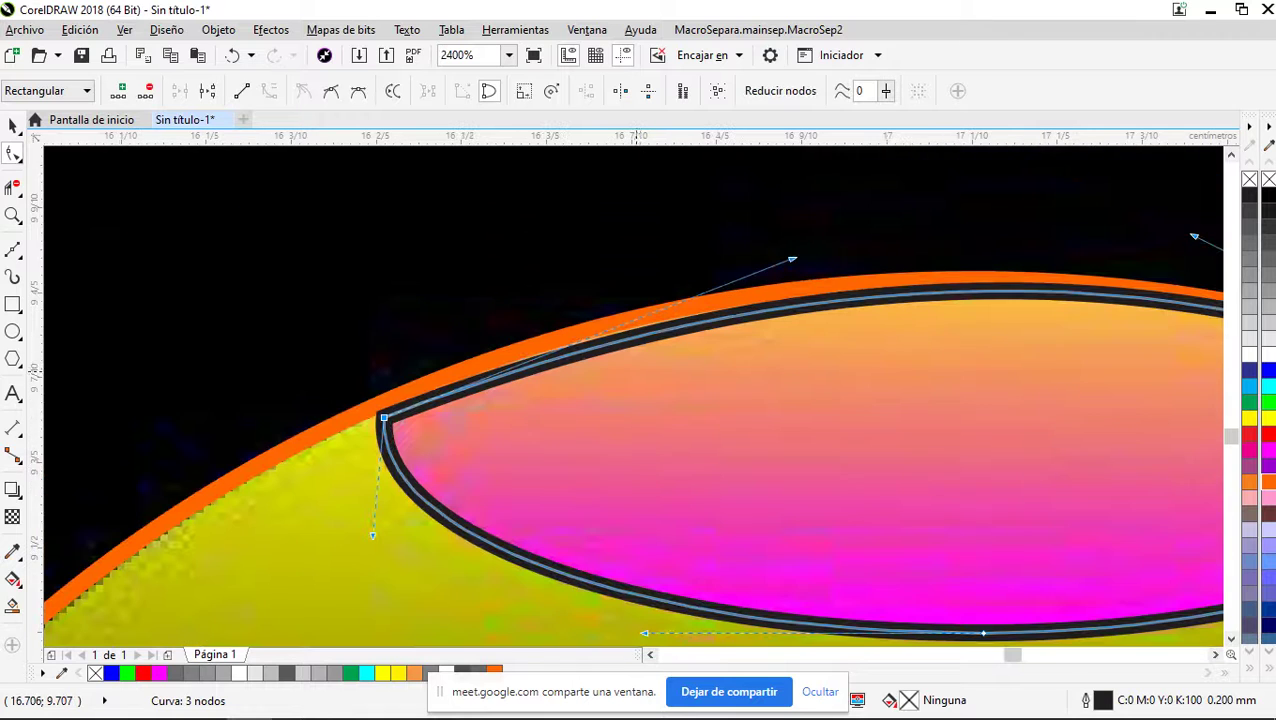
pyautogui.moveTo(791, 259); pyautogui.dragTo(646, 280)
pyautogui.scroll(-2, 622, 279)
pyautogui.scroll(1, 874, 306)
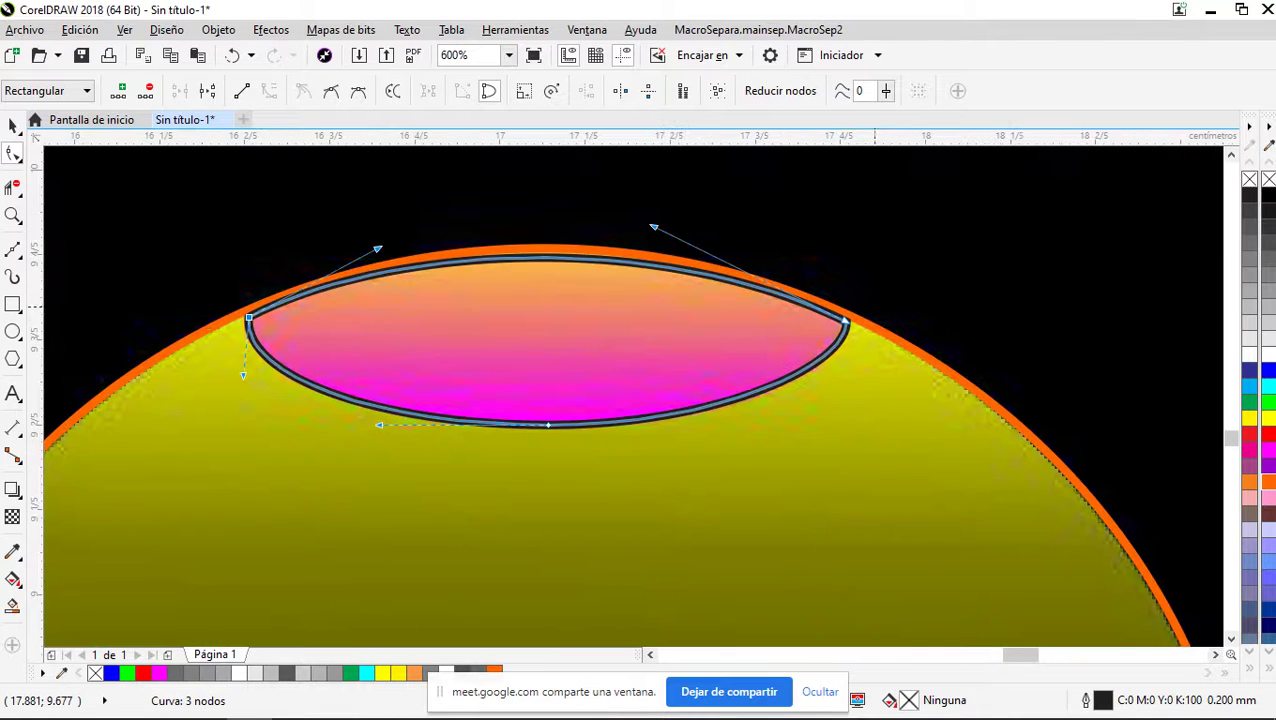
pyautogui.scroll(2, 718, 259)
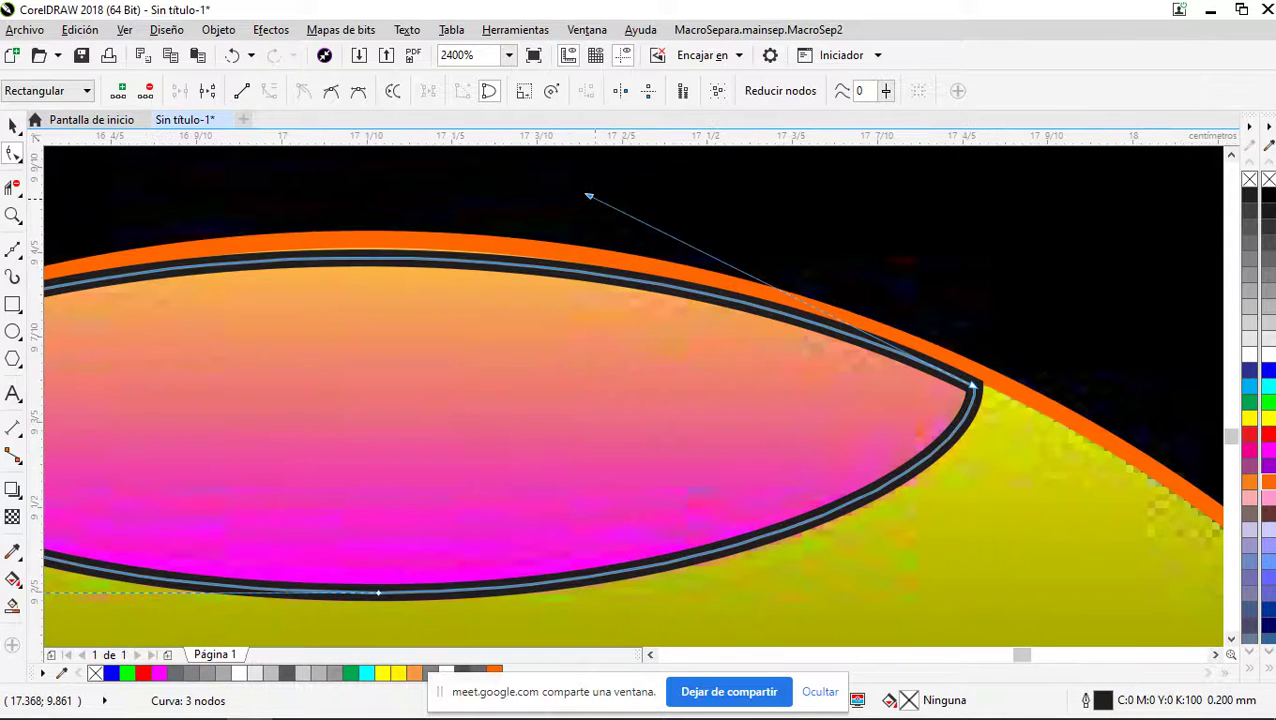
pyautogui.moveTo(589, 196); pyautogui.dragTo(665, 220)
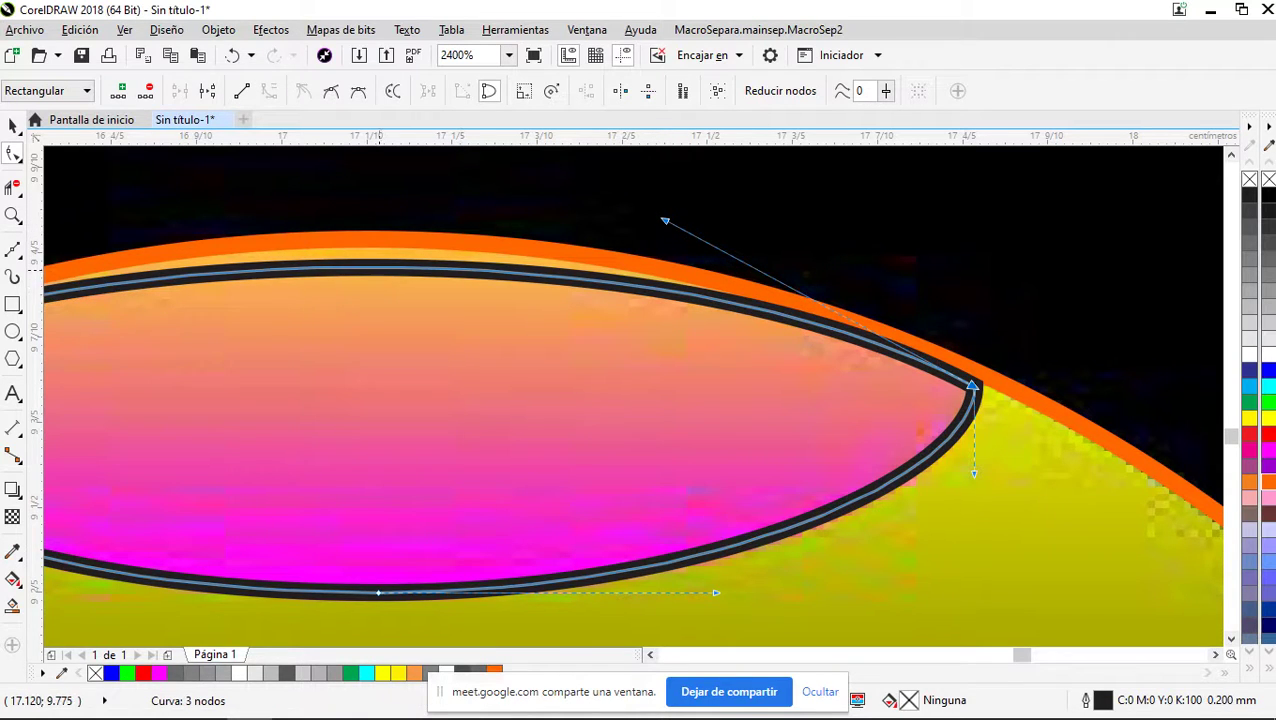
pyautogui.moveTo(387, 266); pyautogui.dragTo(390, 250)
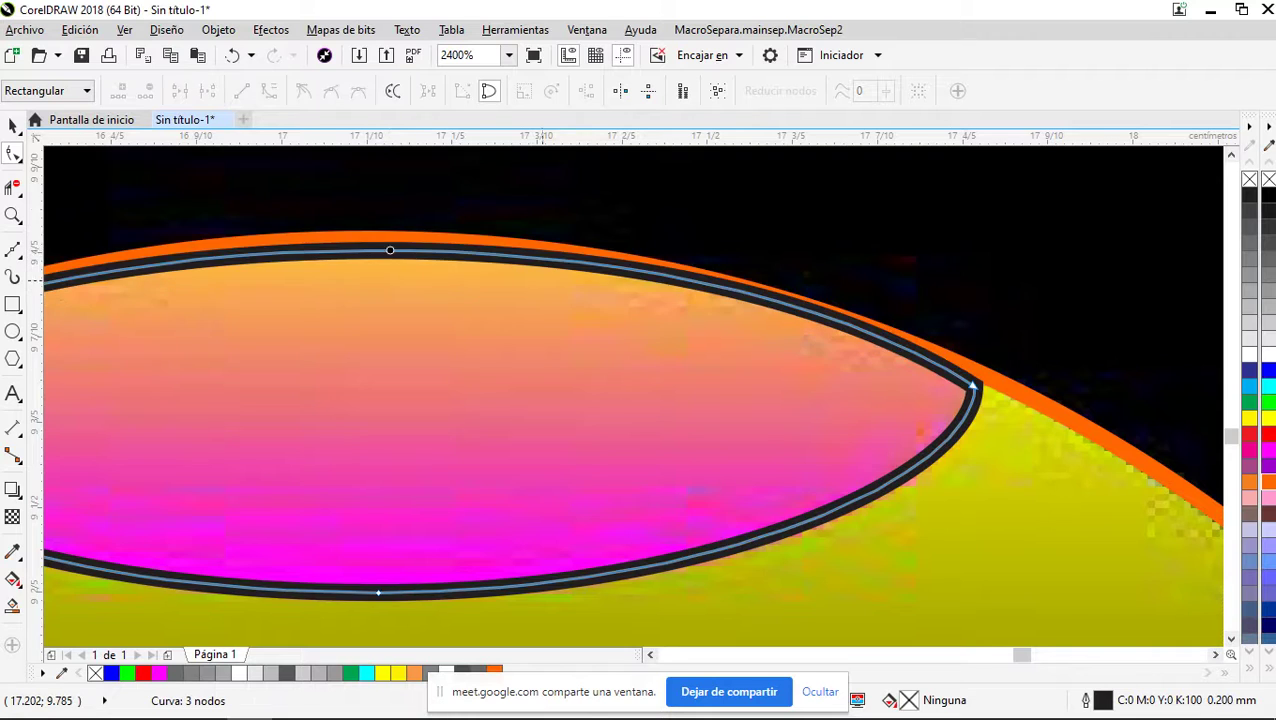
# Fill the large orange-outlined sphere ellipse with orange #FF6600 and deselect it
pyautogui.scroll(-3, 723, 315)
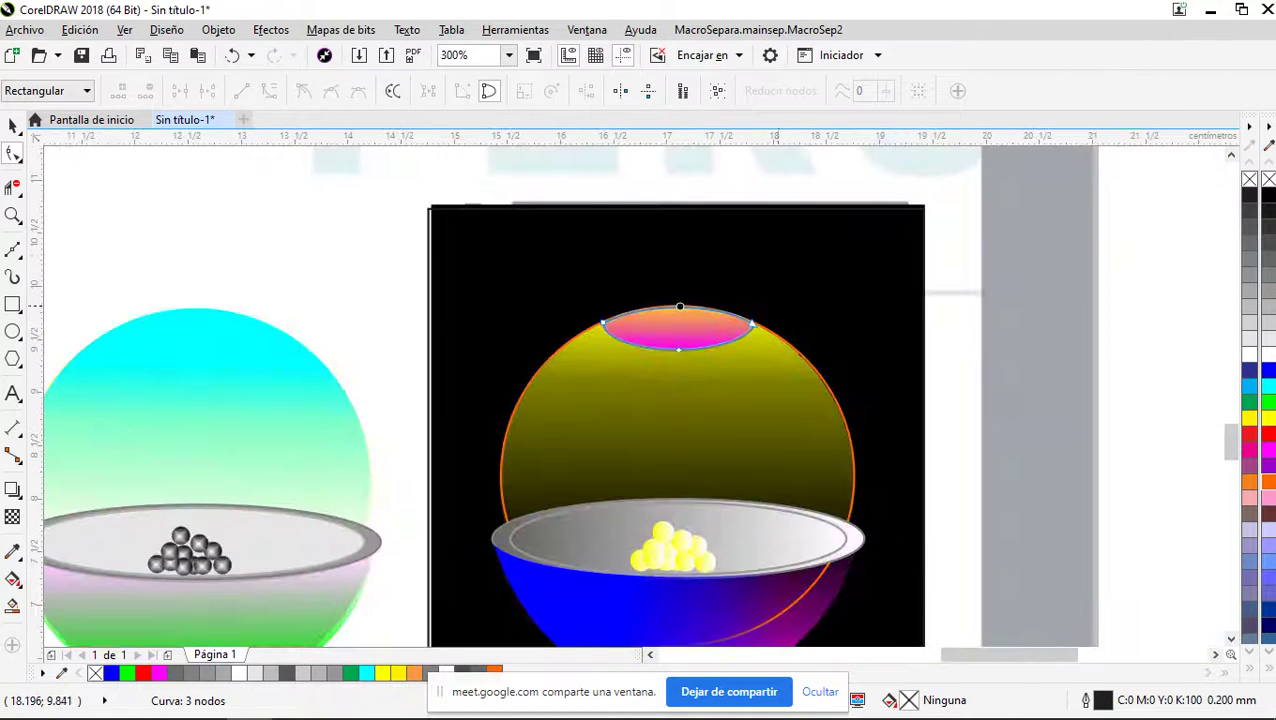
pyautogui.click(13, 123)
pyautogui.press('Escape')
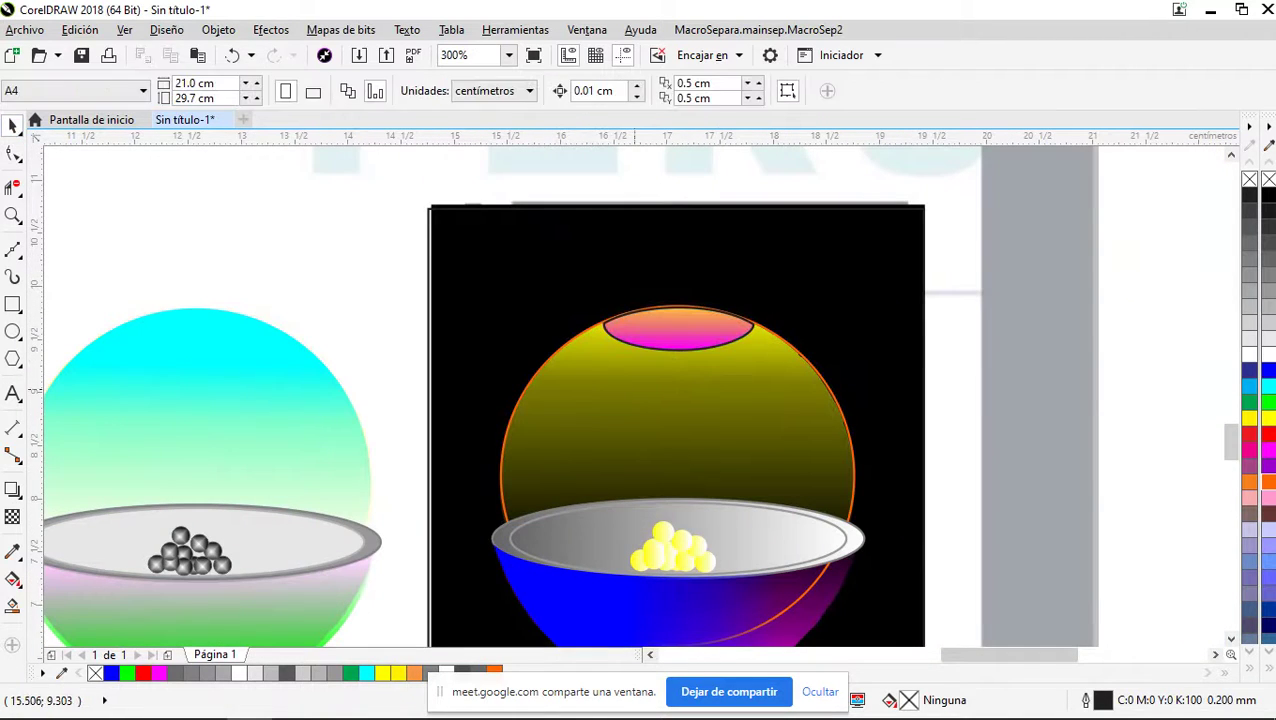
pyautogui.click(696, 322)
pyautogui.click(846, 423)
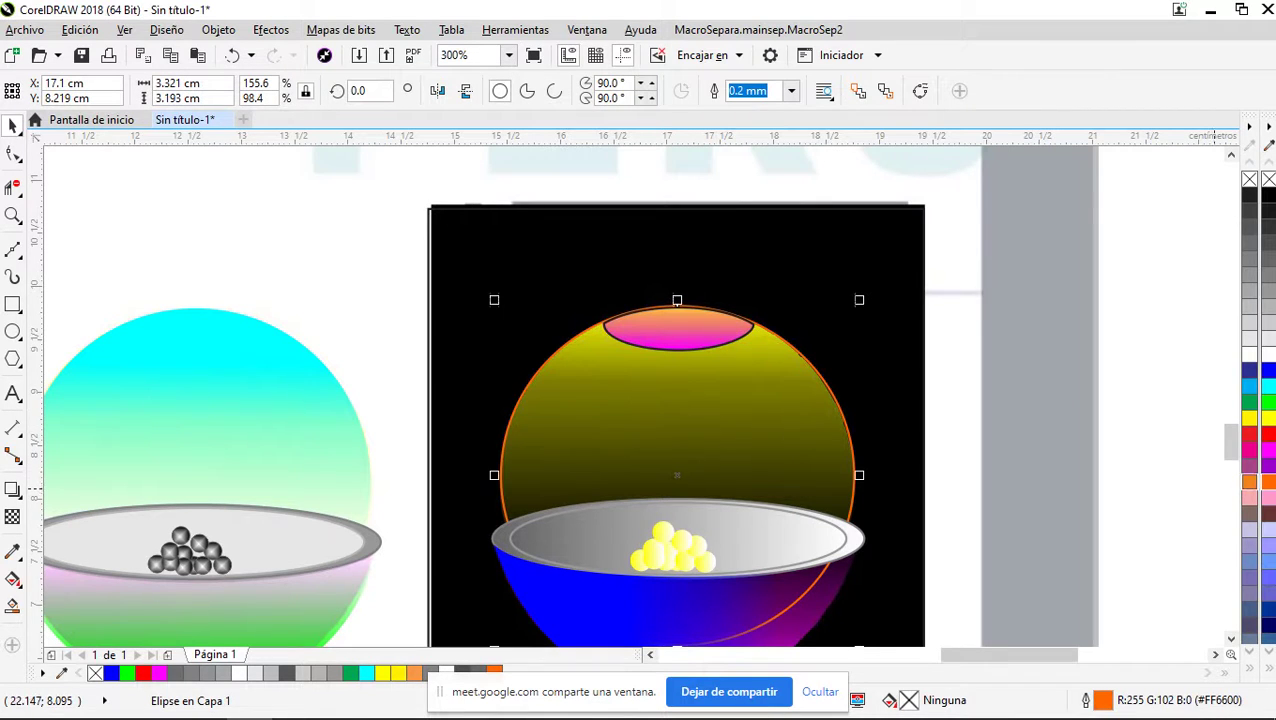
pyautogui.click(1249, 481)
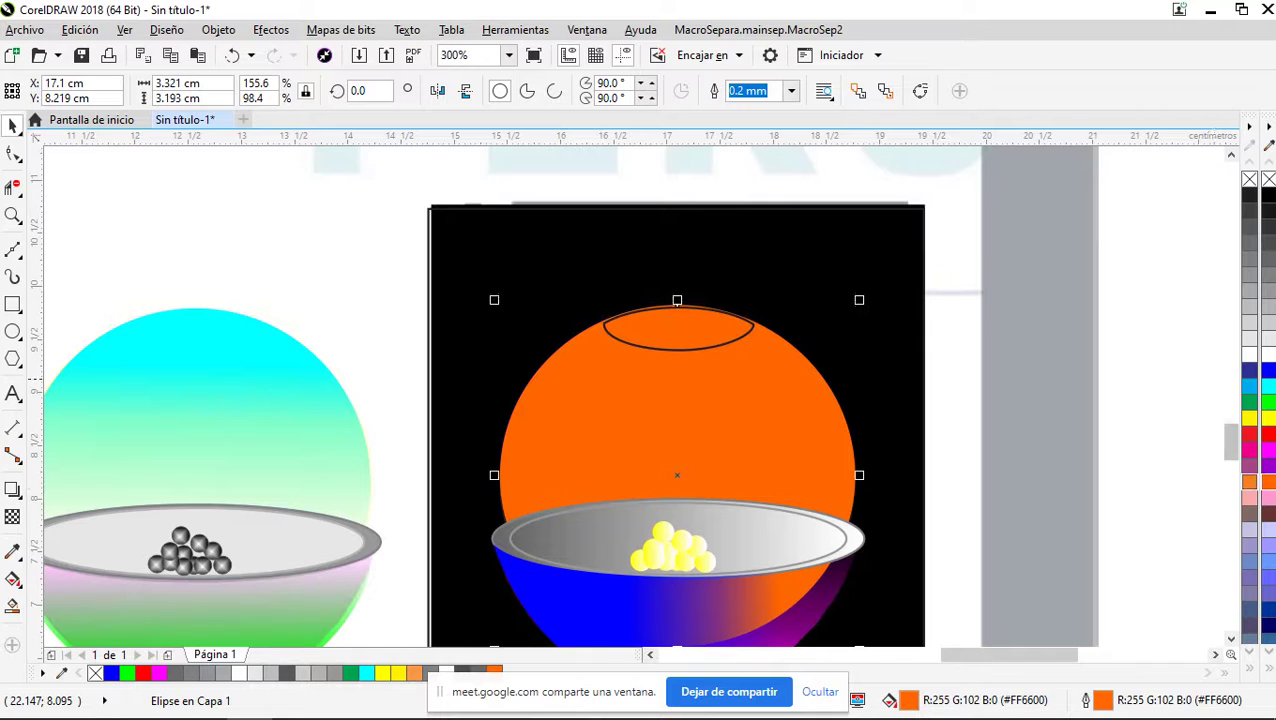
pyautogui.click(1028, 375)
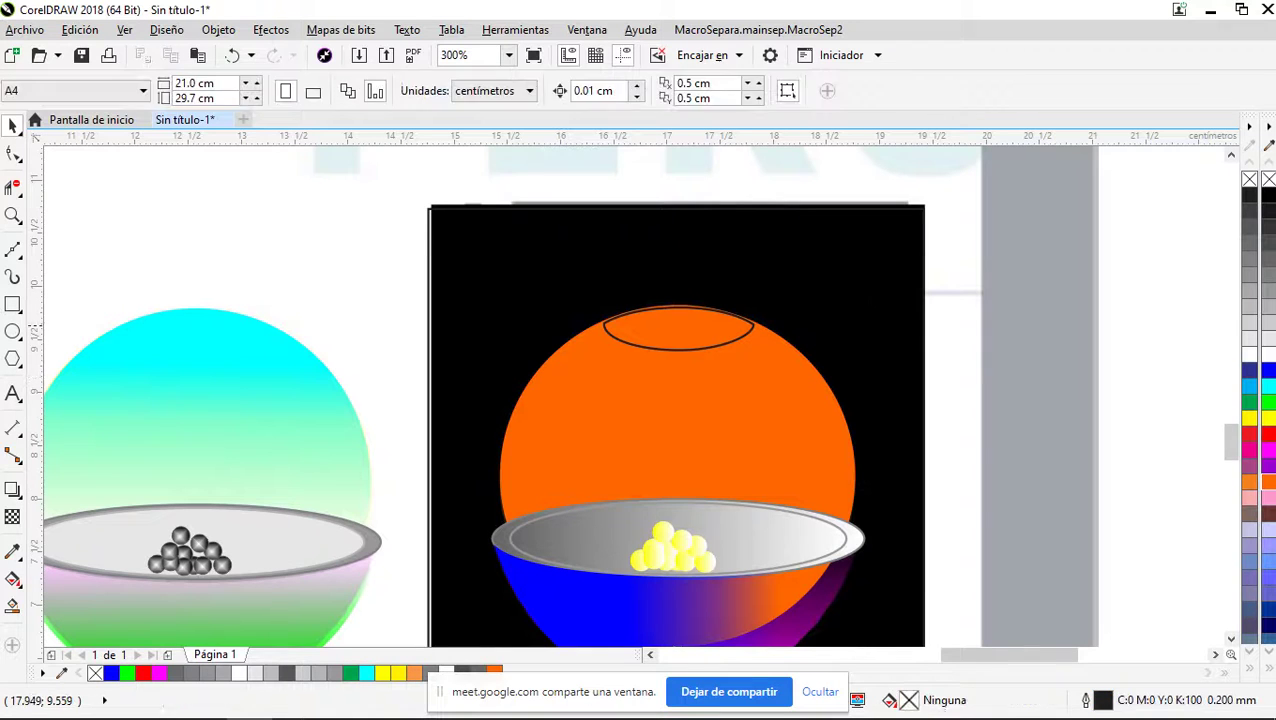
# Fill and outline the cap curve at the sphere's top with green #00FF00
pyautogui.click(690, 325)
pyautogui.click(1268, 402)
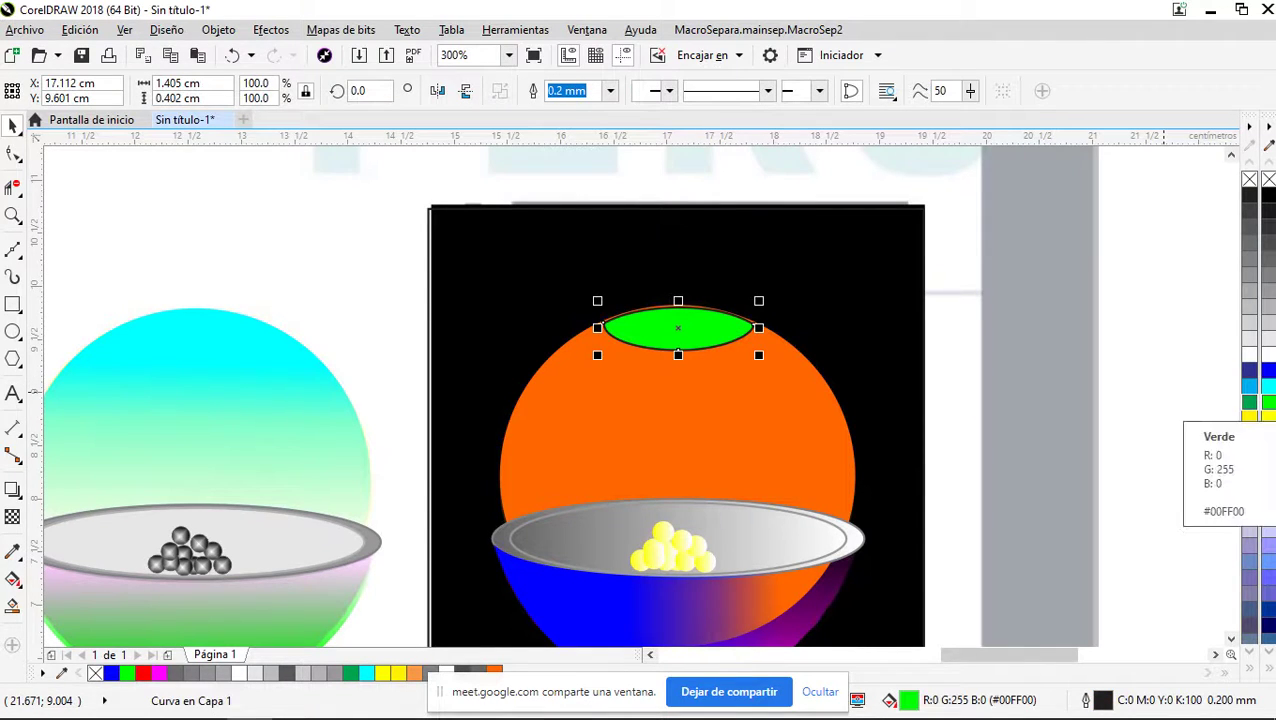
pyautogui.rightClick(1268, 401)
pyautogui.click(896, 326)
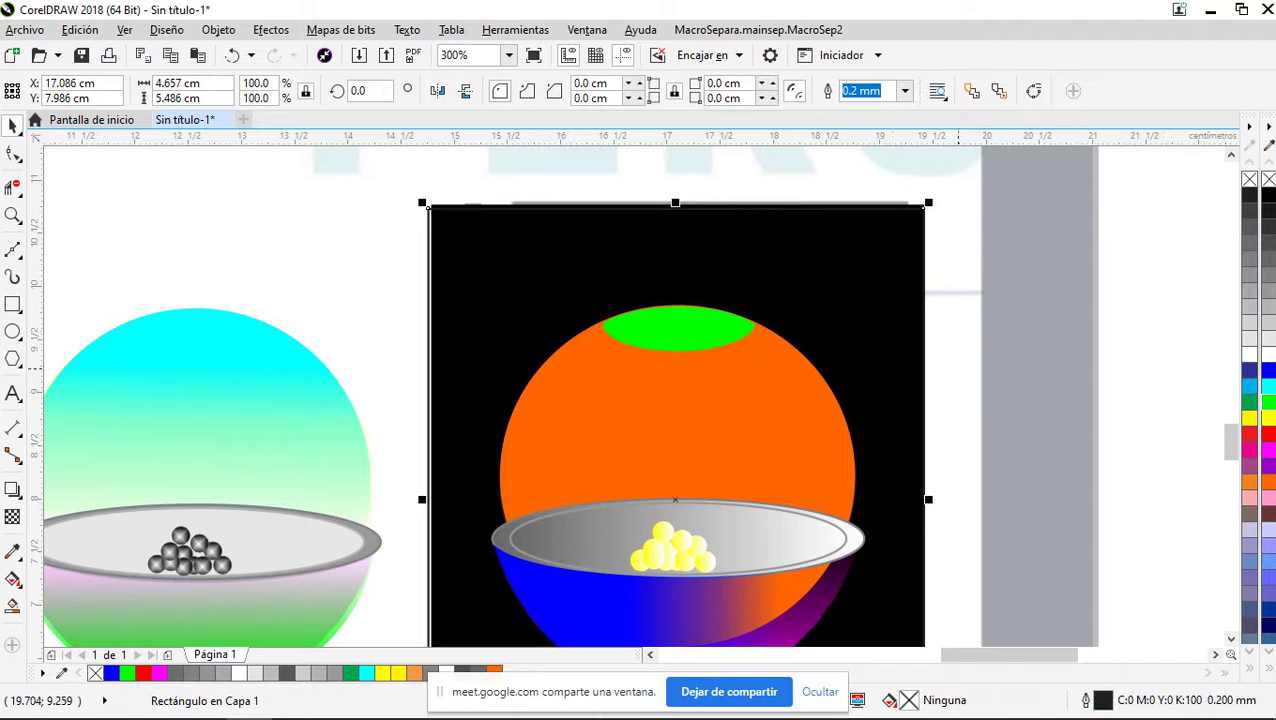
pyautogui.scroll(-1, 864, 306)
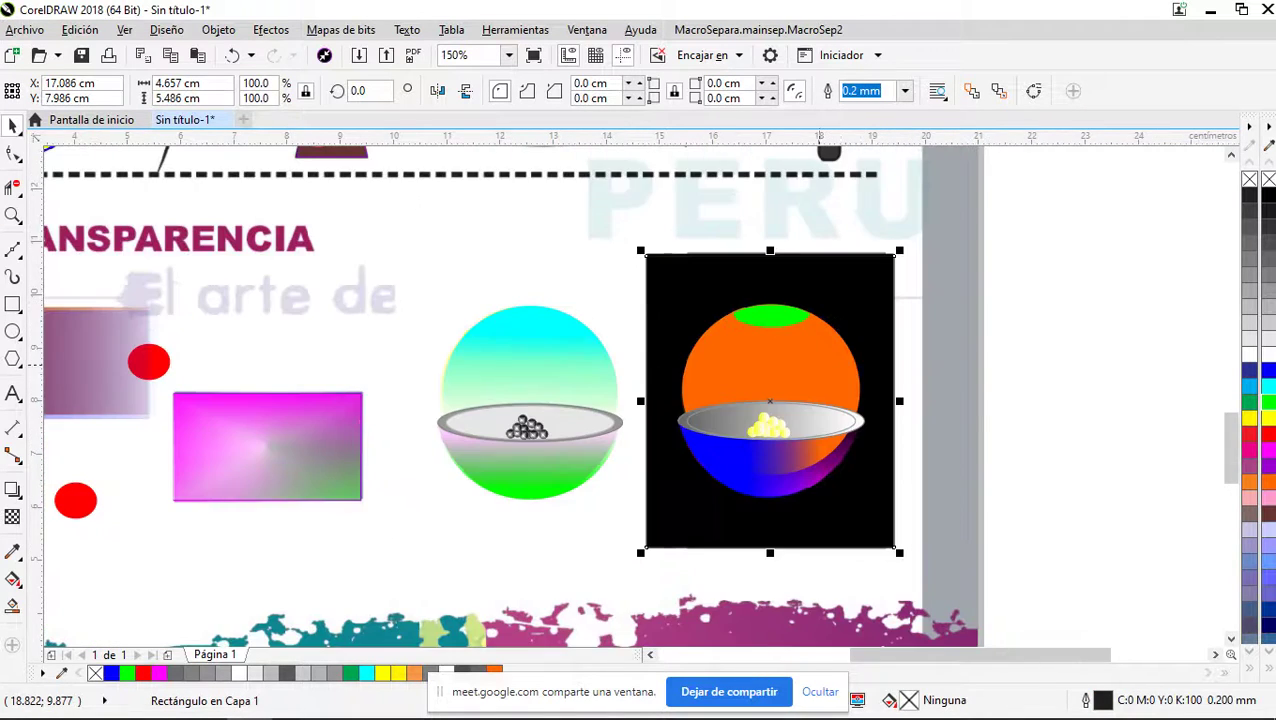
# Apply a downward linear transparency to the orange sphere, from opaque above its centre to fully transparent at the bowl's base
pyautogui.scroll(1, 812, 383)
pyautogui.press('Tab')
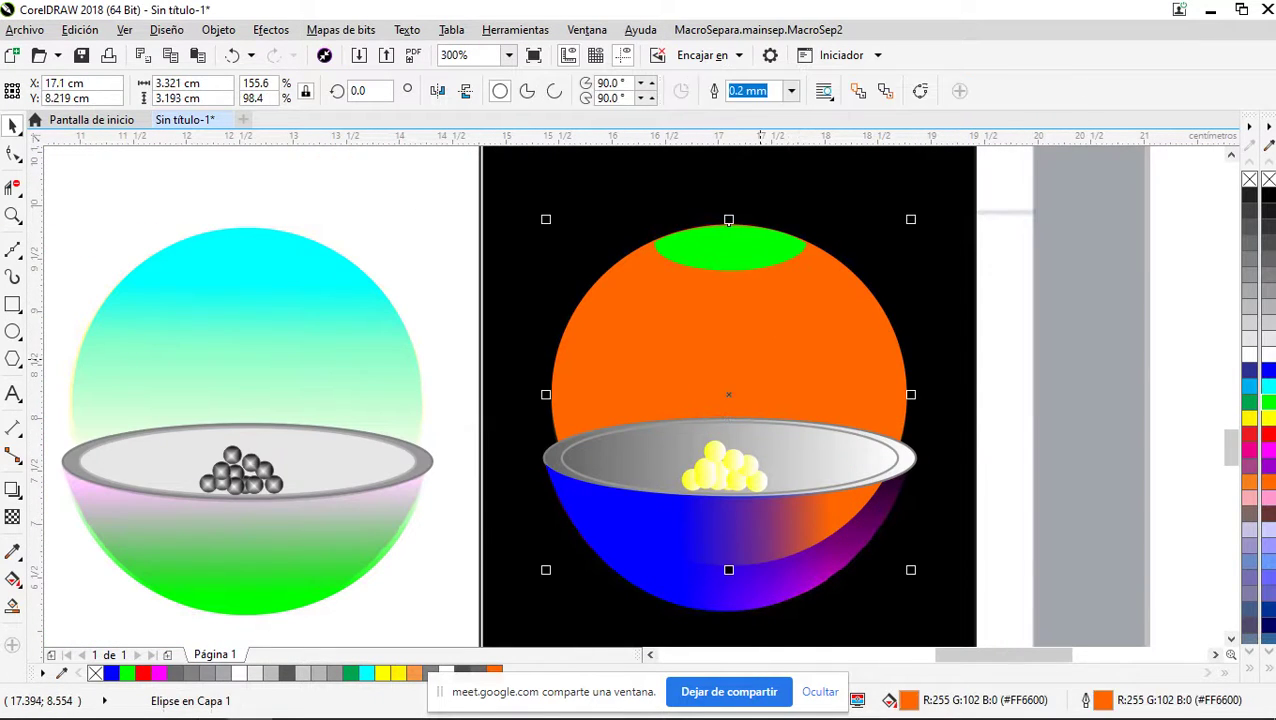
pyautogui.click(372, 244)
pyautogui.click(12, 517)
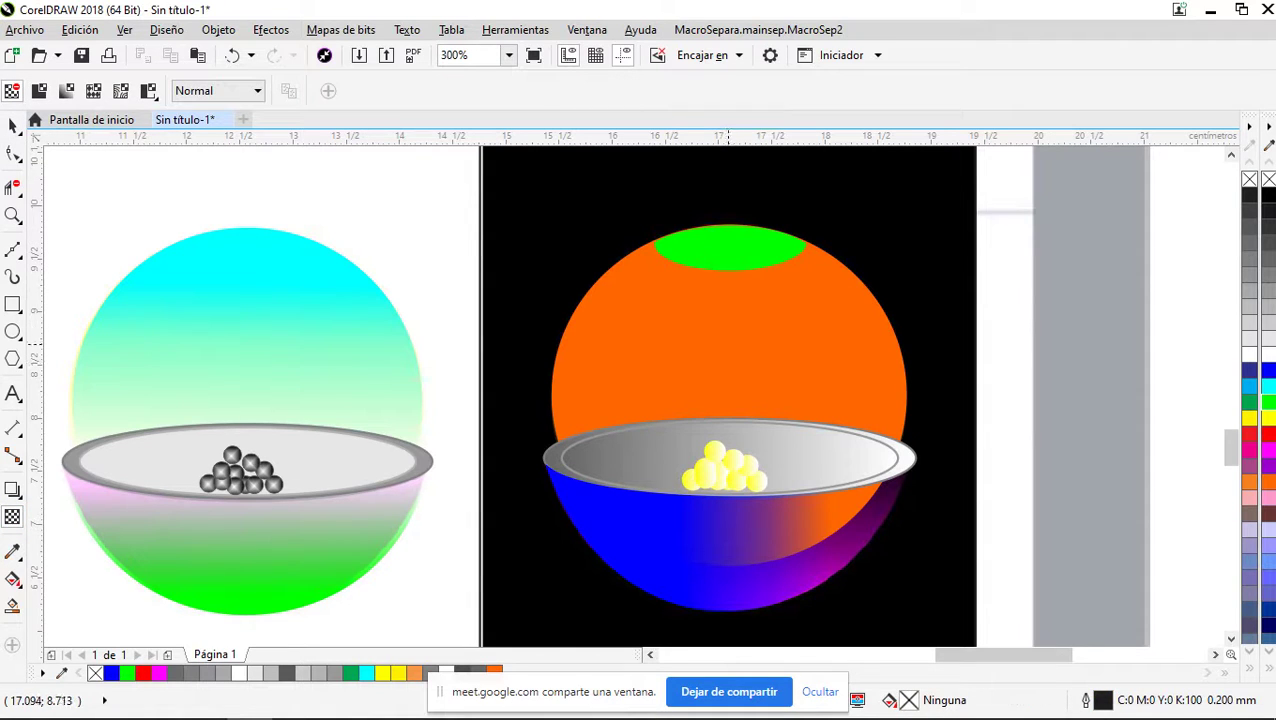
pyautogui.click(728, 350)
pyautogui.moveTo(728, 350); pyautogui.dragTo(733, 614)
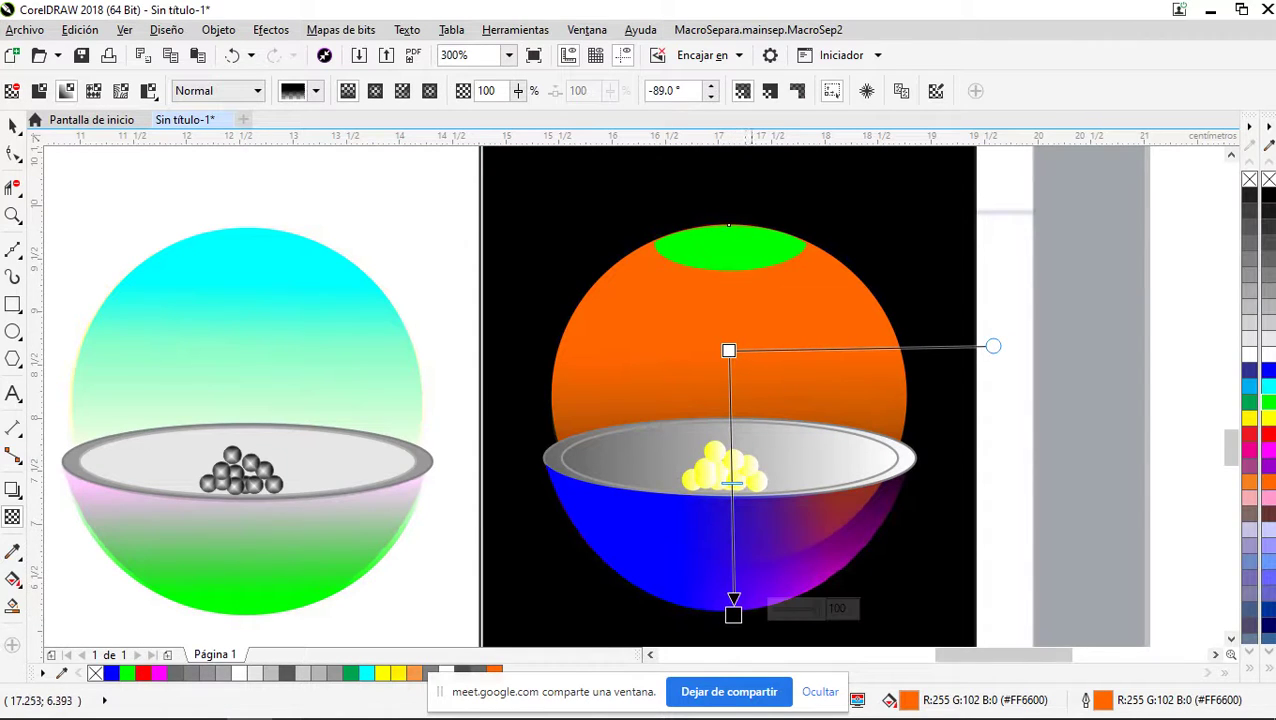
# Extend the sphere's transparency gradient upward, raising its start toward the green cap and shifting its midpoint up
pyautogui.moveTo(728, 350); pyautogui.dragTo(728, 298)
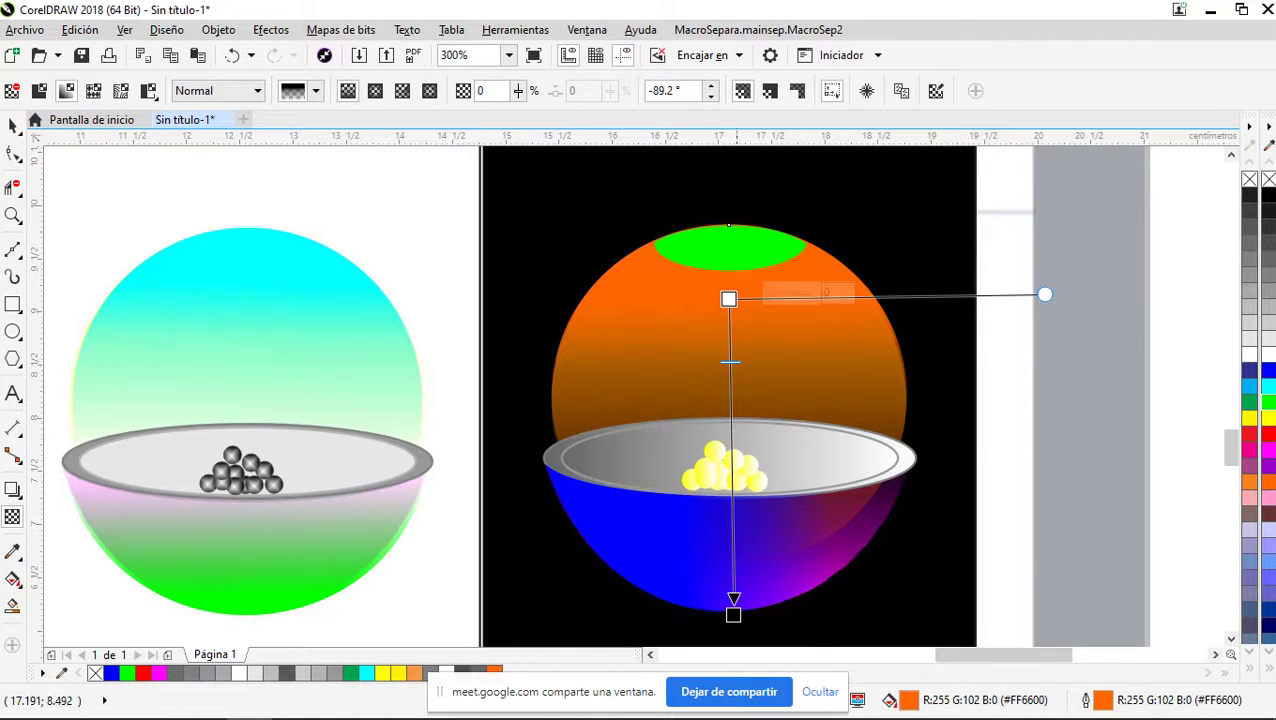
pyautogui.moveTo(731, 362); pyautogui.dragTo(733, 347)
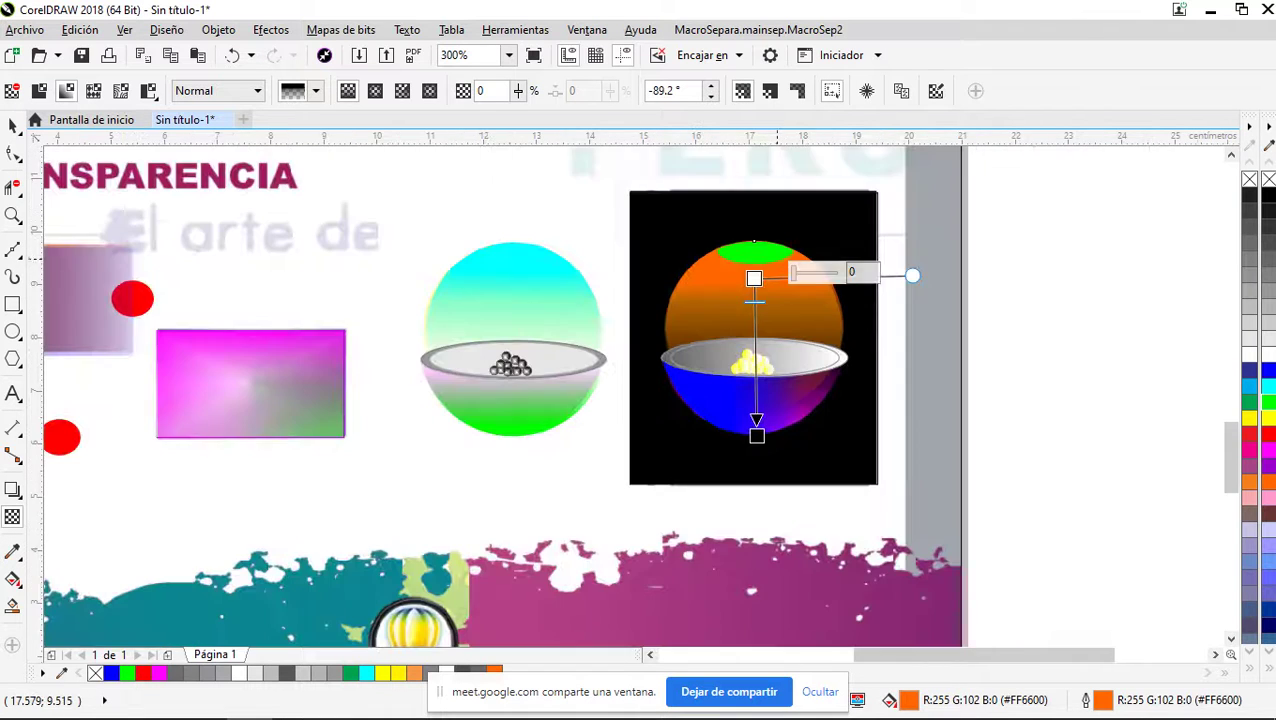
pyautogui.scroll(-2, 779, 256)
pyautogui.scroll(2, 771, 256)
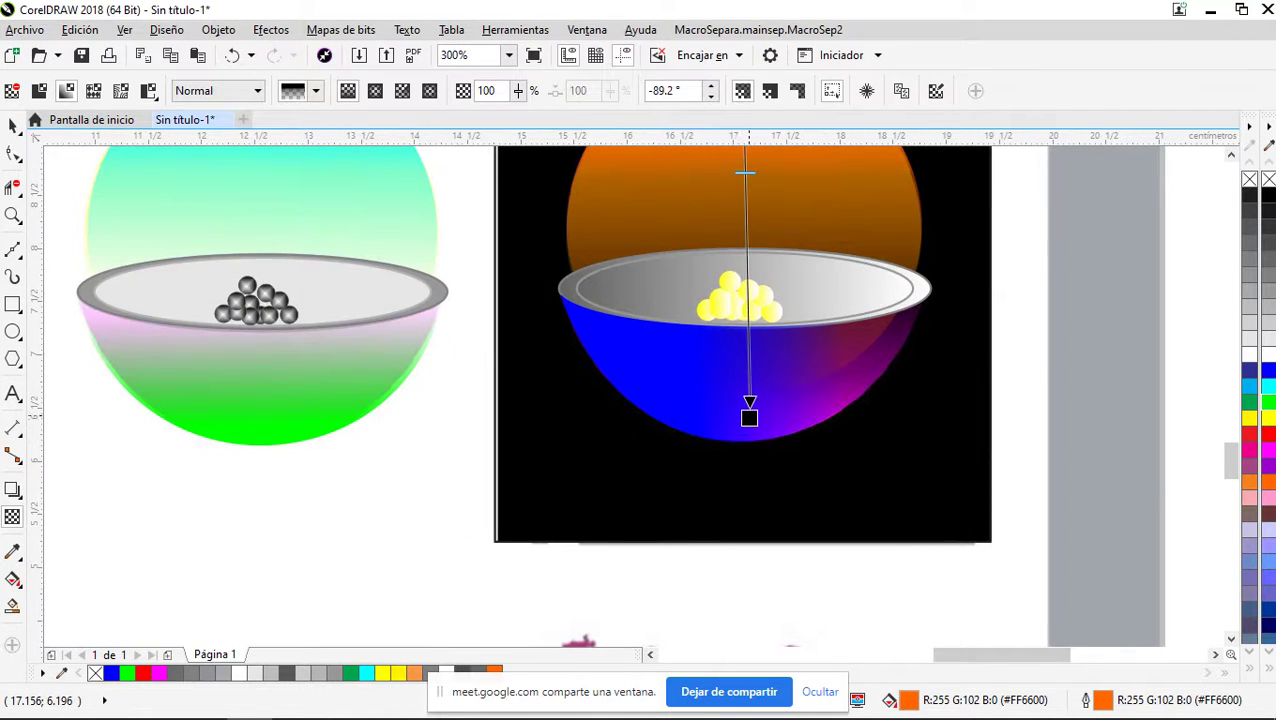
pyautogui.scroll(-2, 745, 232)
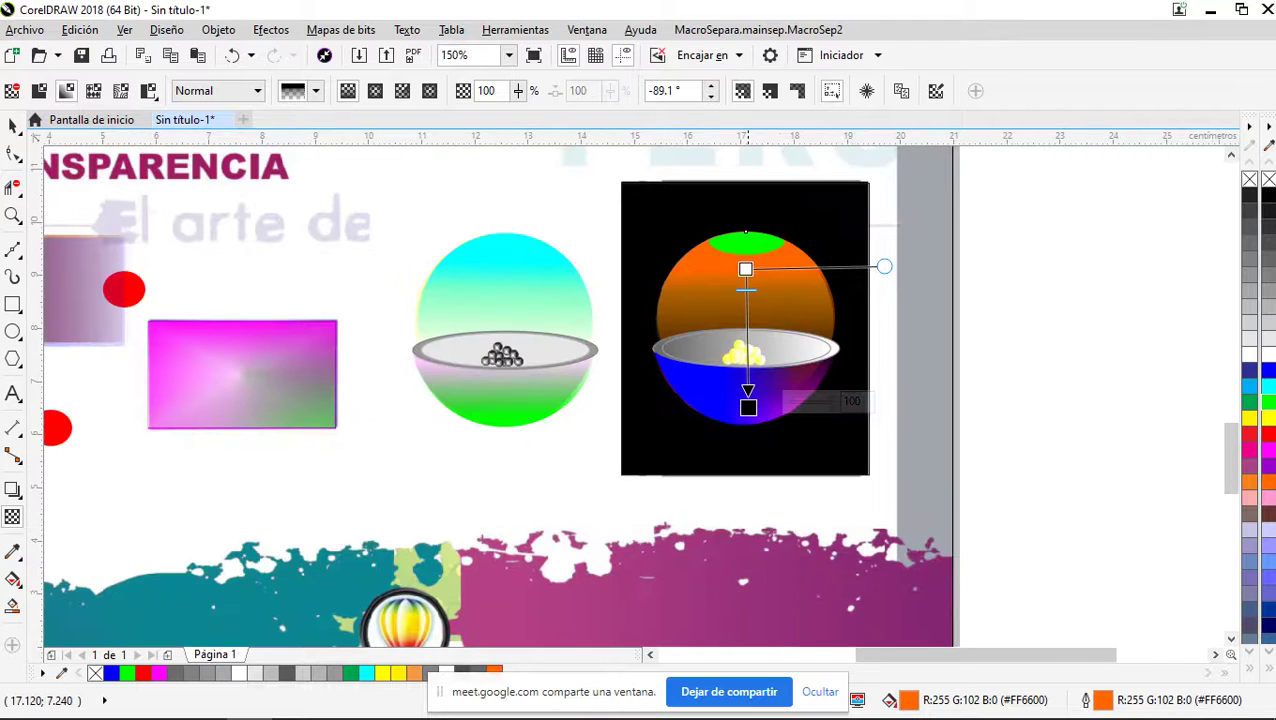
pyautogui.scroll(4, 745, 232)
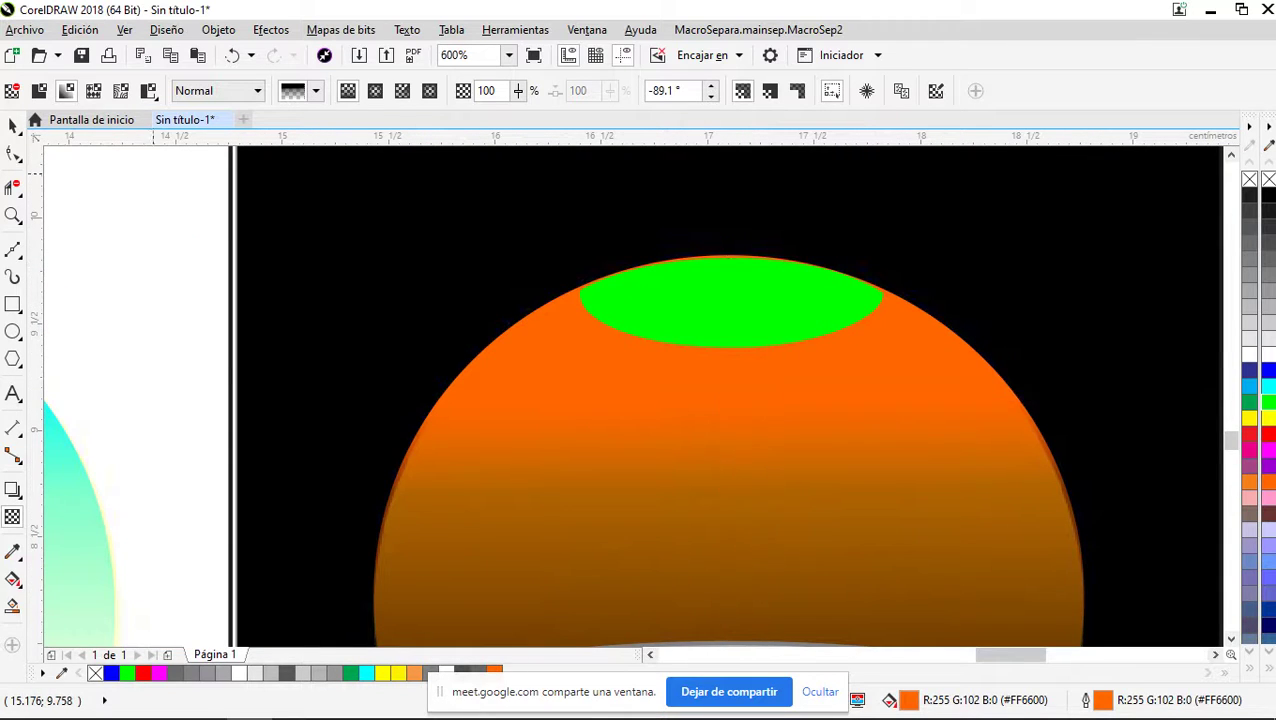
pyautogui.click(18, 132)
pyautogui.click(138, 270)
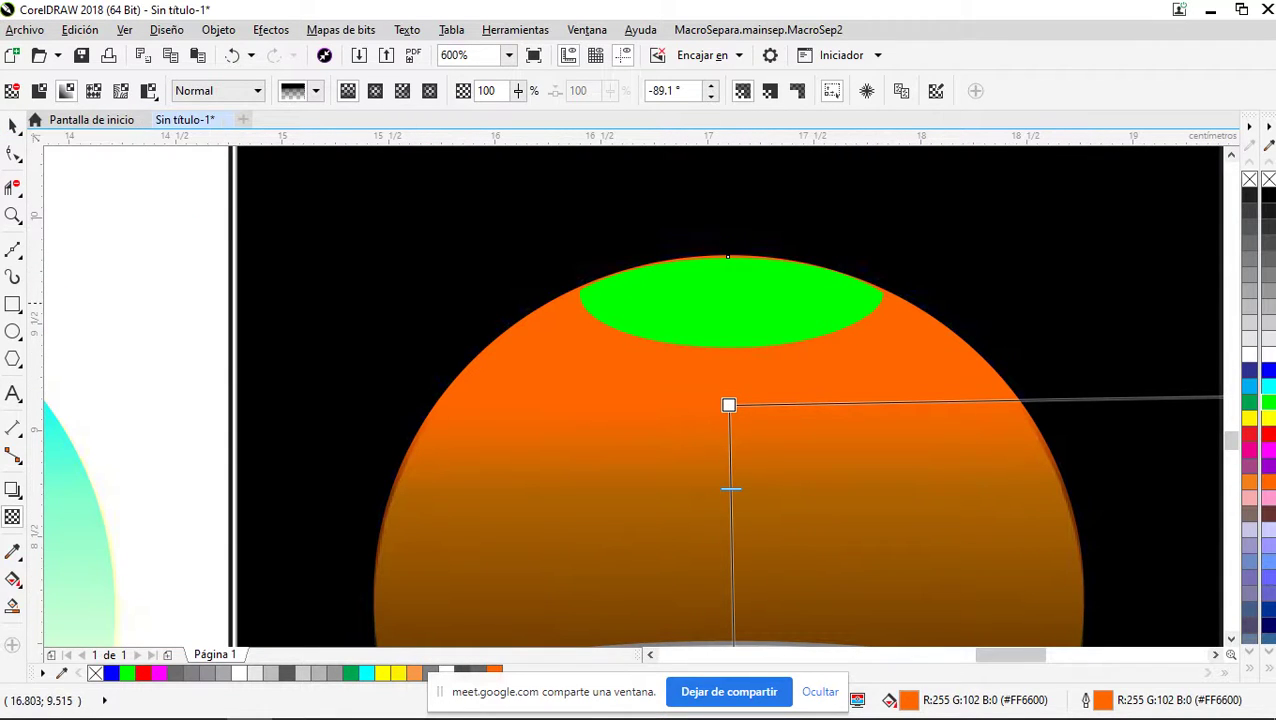
pyautogui.moveTo(93, 250); pyautogui.dragTo(76, 231)
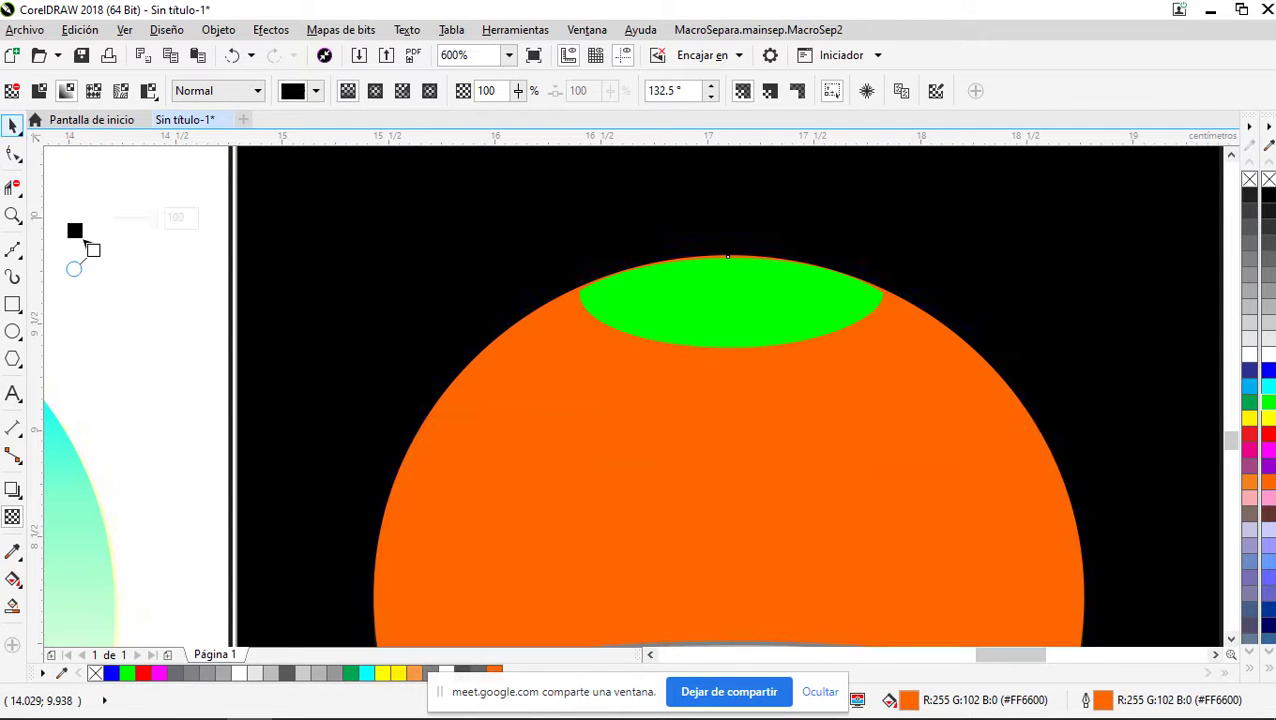
pyautogui.click(103, 288)
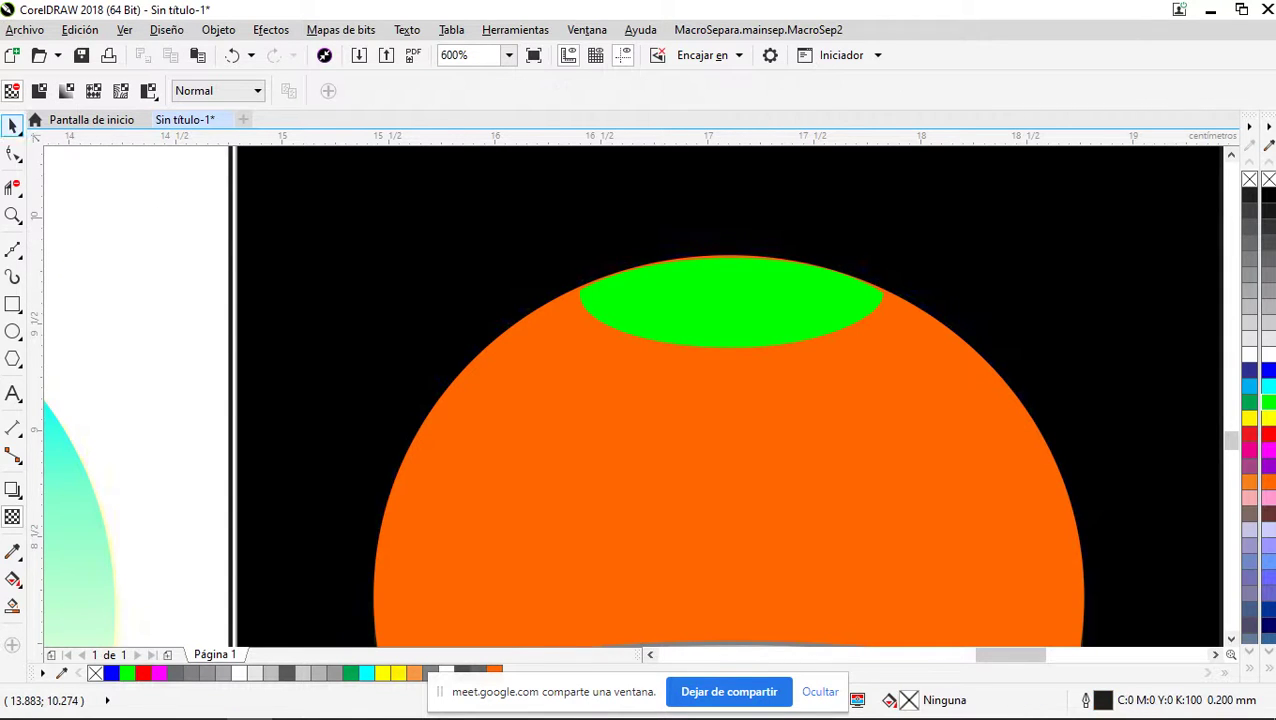
# Raise the middle of the green cap's upper arc until it covers the sphere's top edge
pyautogui.click(12, 126)
pyautogui.click(716, 306)
pyautogui.scroll(2, 749, 249)
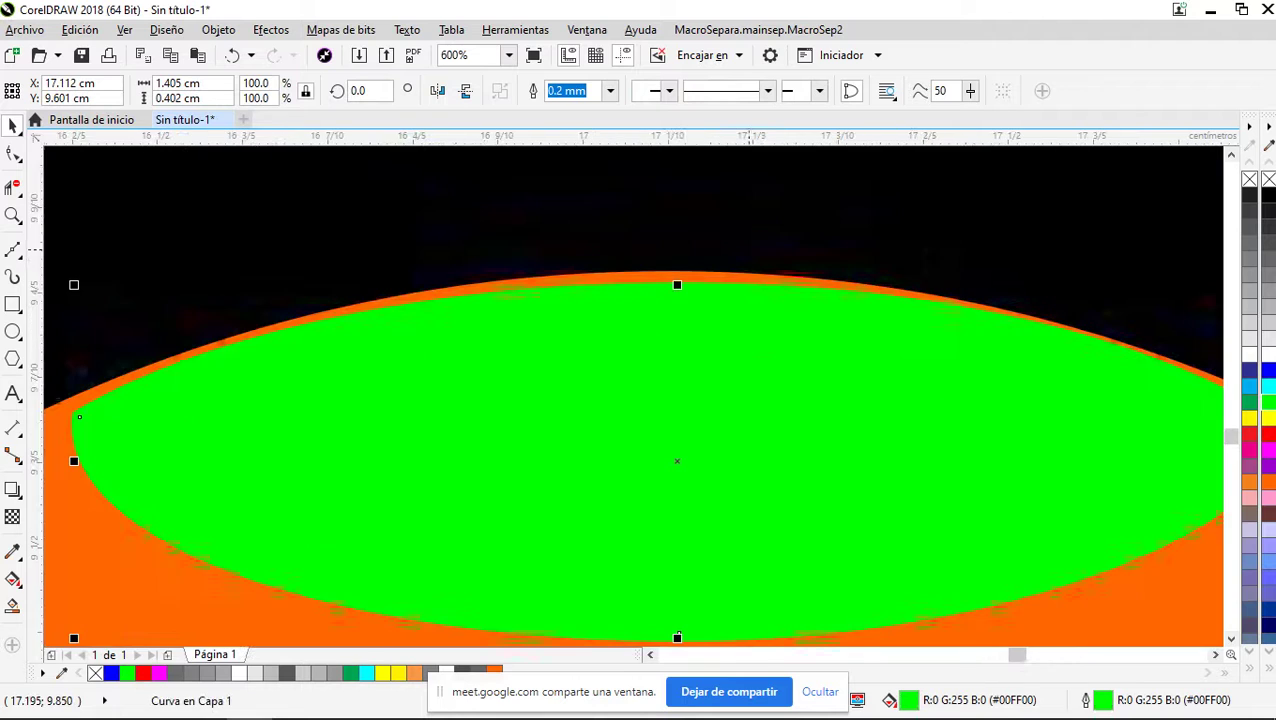
pyautogui.press('F10')
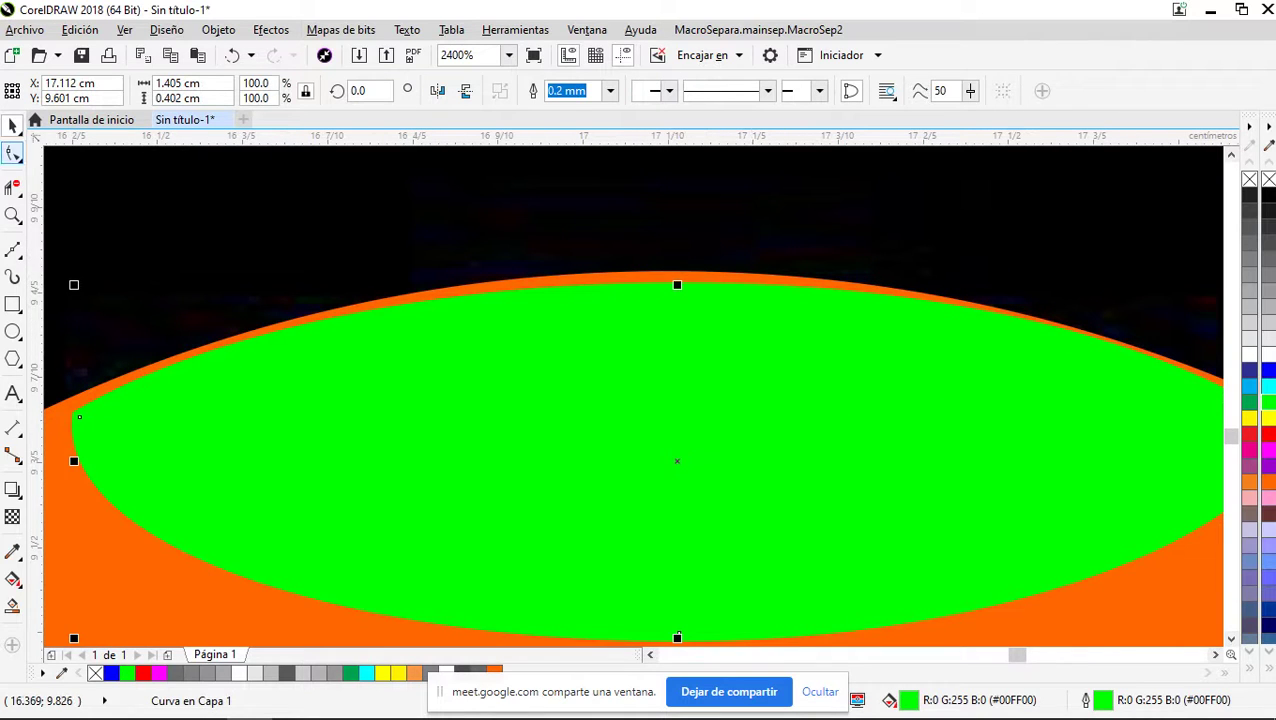
pyautogui.moveTo(695, 291); pyautogui.dragTo(692, 278)
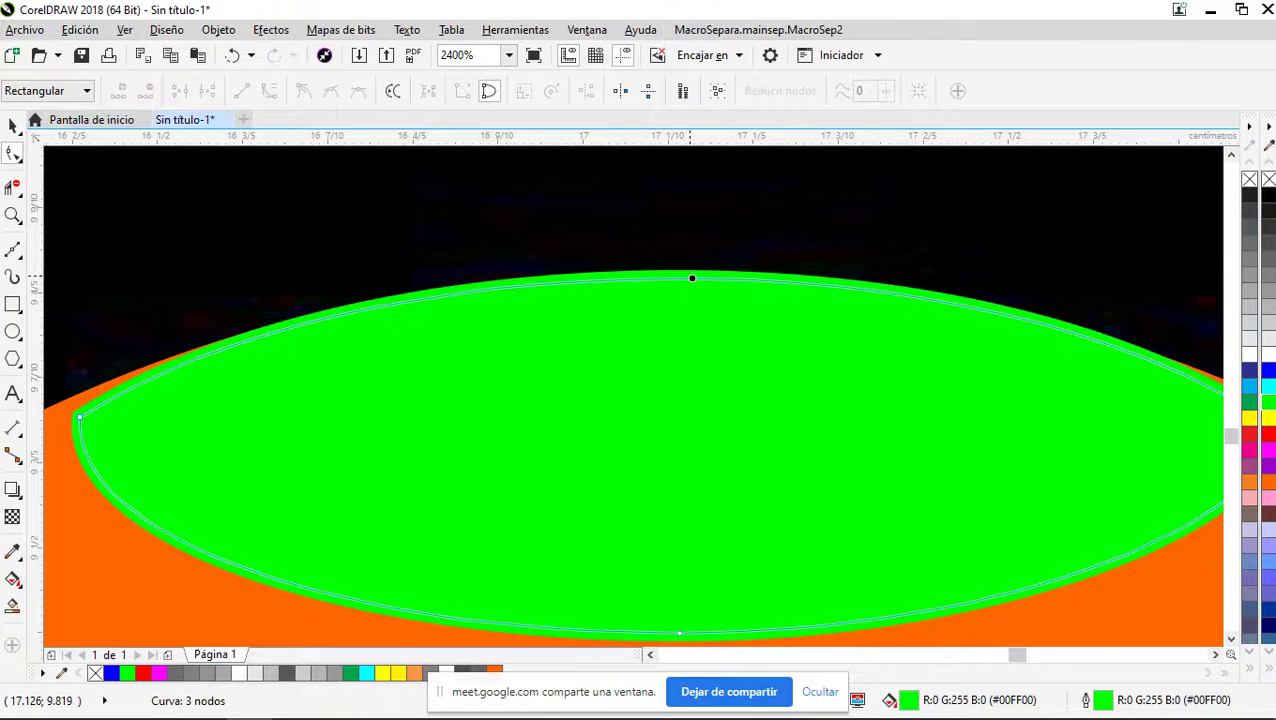
pyautogui.scroll(-1, 691, 277)
# Move the green cap's left and right nodes slightly outward and up onto the sphere's outline
pyautogui.scroll(2, 390, 340)
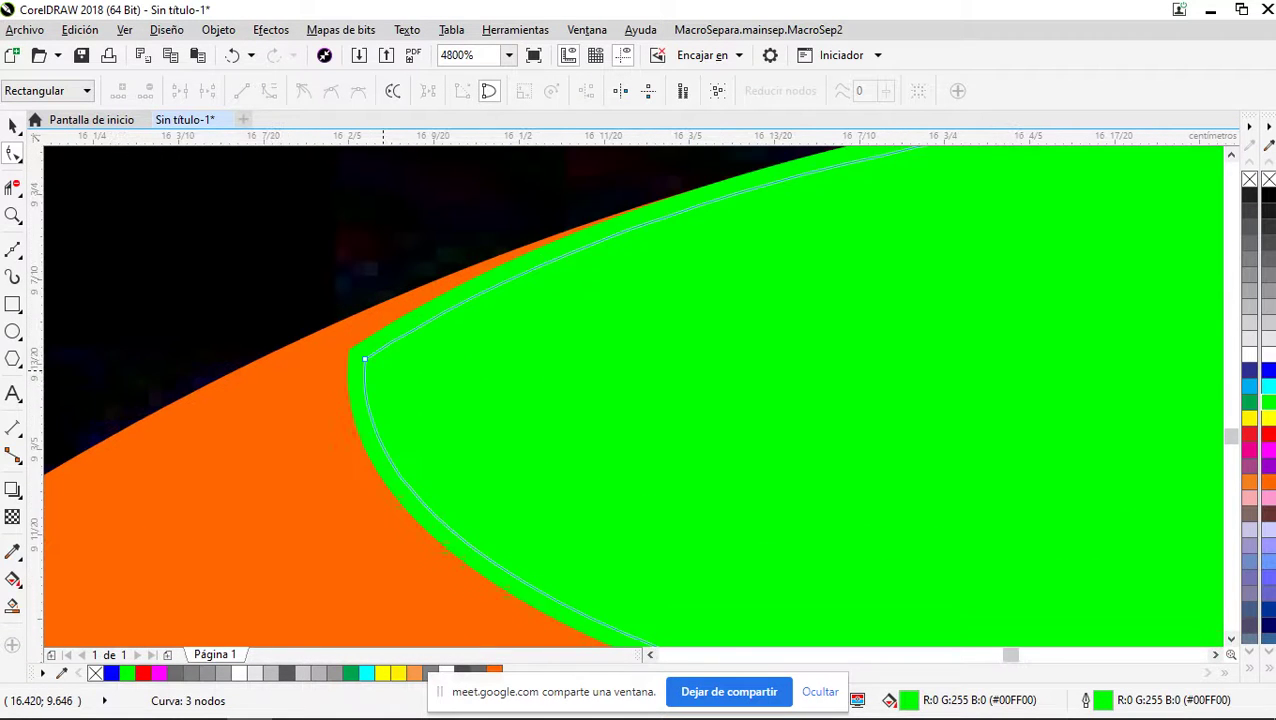
pyautogui.moveTo(366, 359); pyautogui.dragTo(344, 338)
pyautogui.scroll(-1, 344, 338)
pyautogui.scroll(-2, 607, 381)
pyautogui.scroll(3, 795, 430)
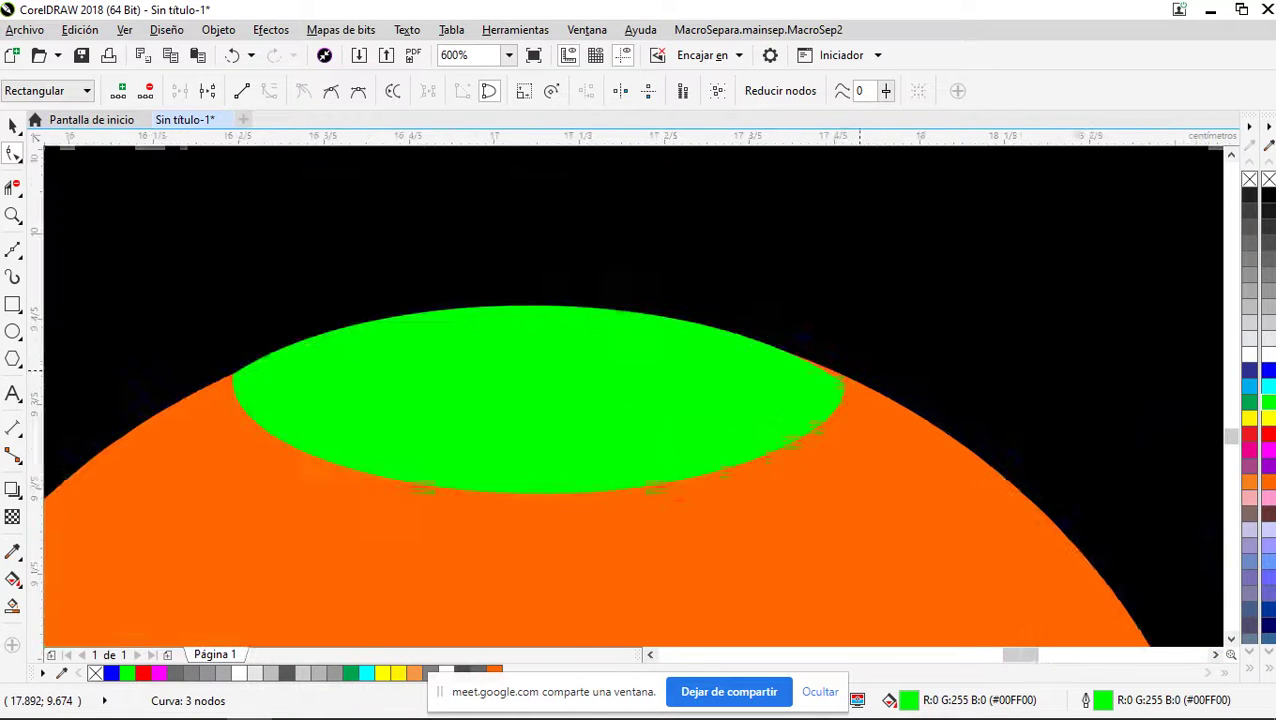
pyautogui.moveTo(795, 428); pyautogui.dragTo(798, 399)
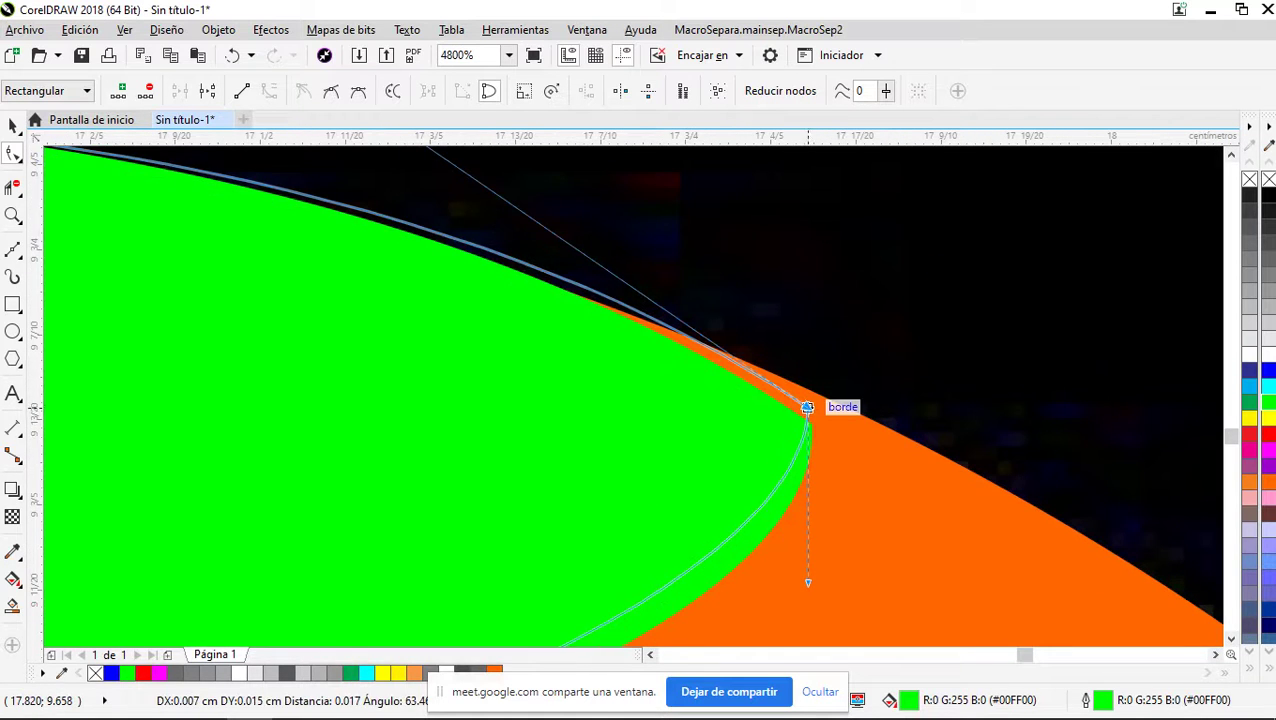
pyautogui.scroll(-1, 877, 419)
pyautogui.scroll(-1, 900, 428)
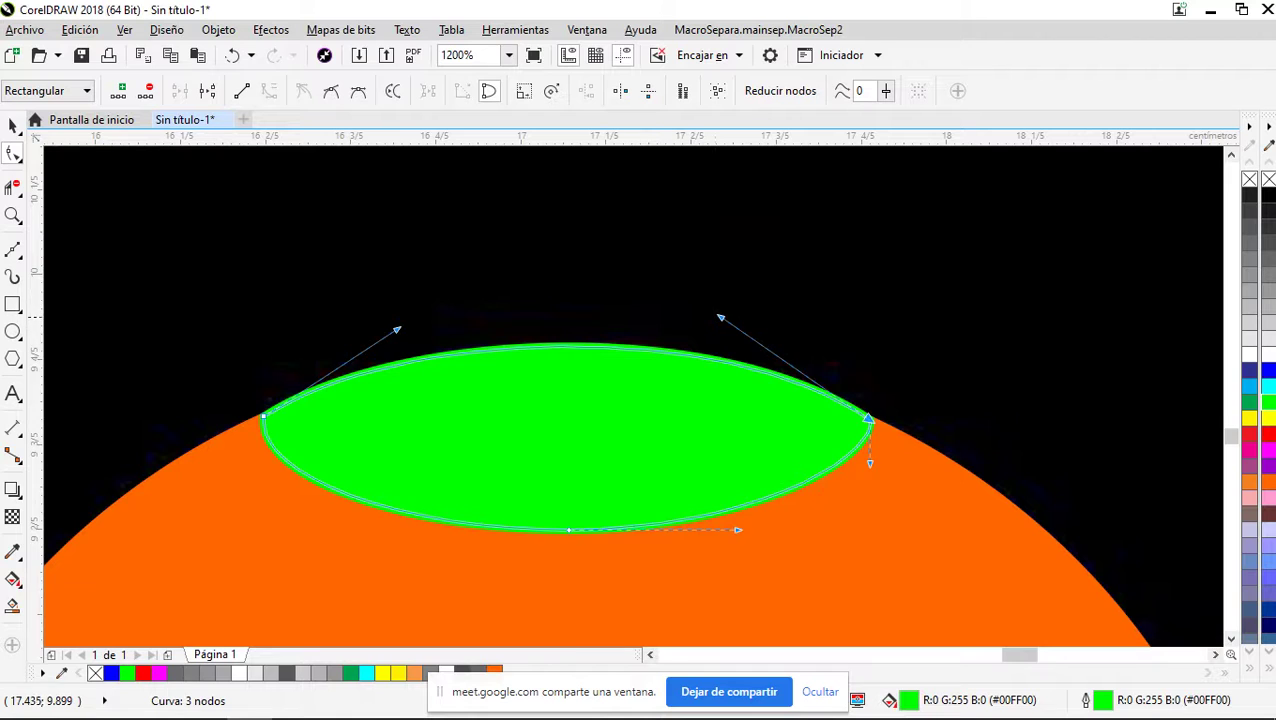
# Lower the curve handles of the cap's two side nodes so the upper arc follows the sphere, and deselect it
pyautogui.moveTo(720, 317); pyautogui.dragTo(723, 330)
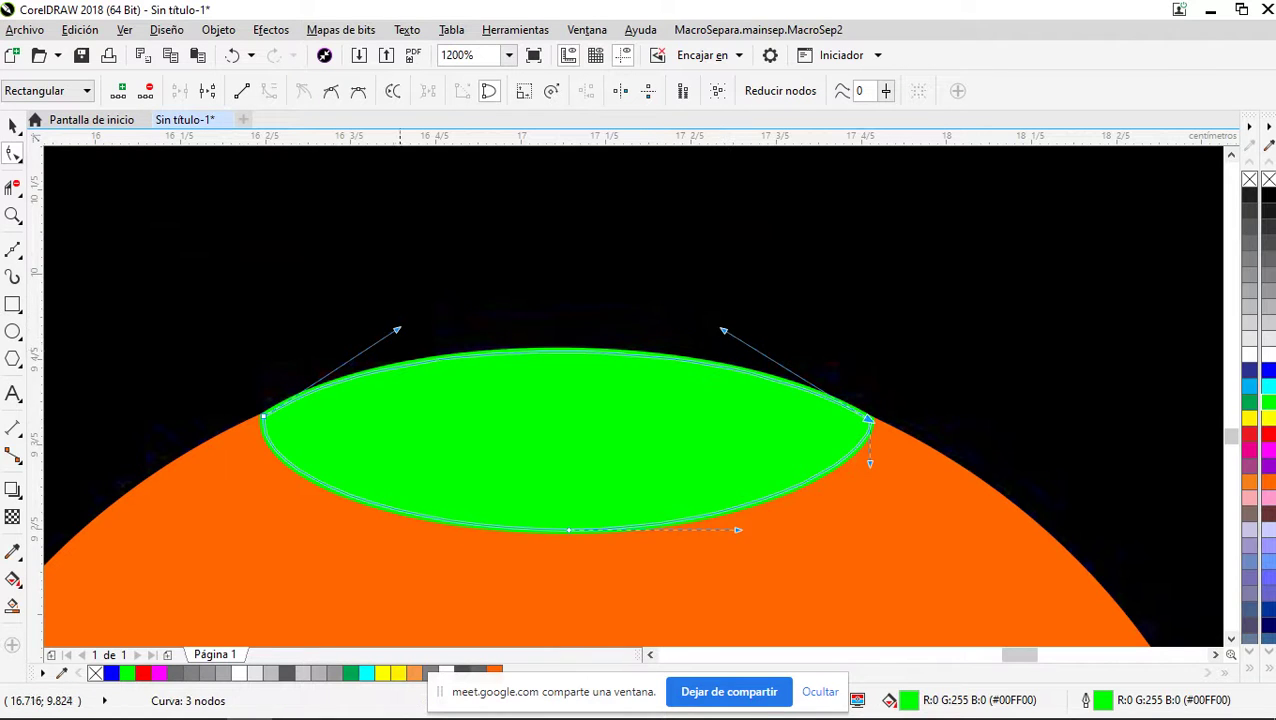
pyautogui.moveTo(401, 331); pyautogui.dragTo(404, 334)
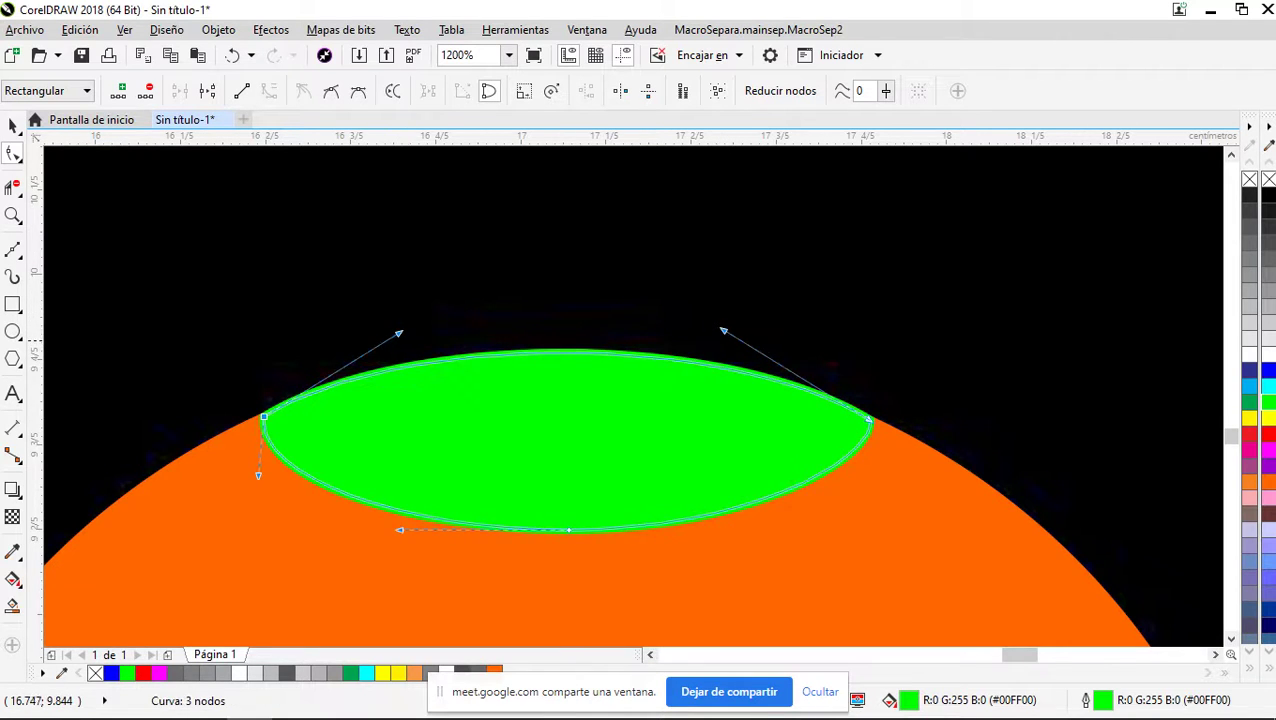
pyautogui.scroll(-1, 598, 374)
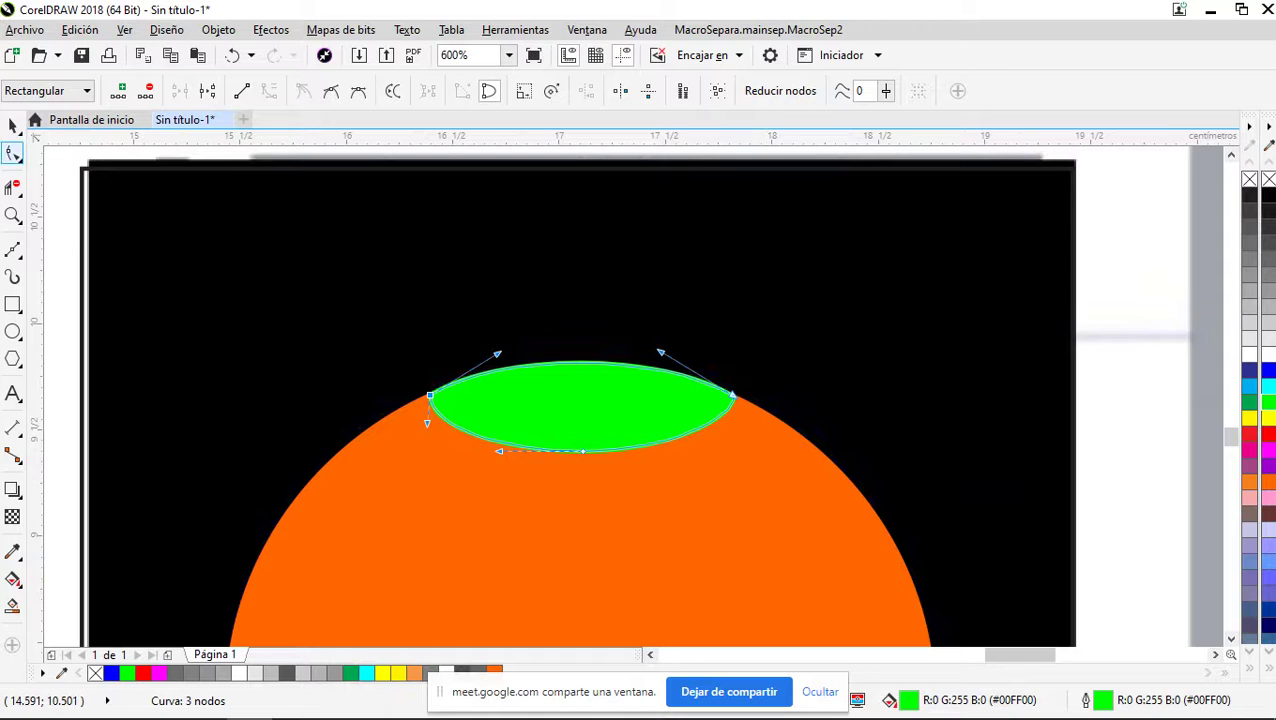
pyautogui.click(13, 125)
pyautogui.press('Escape')
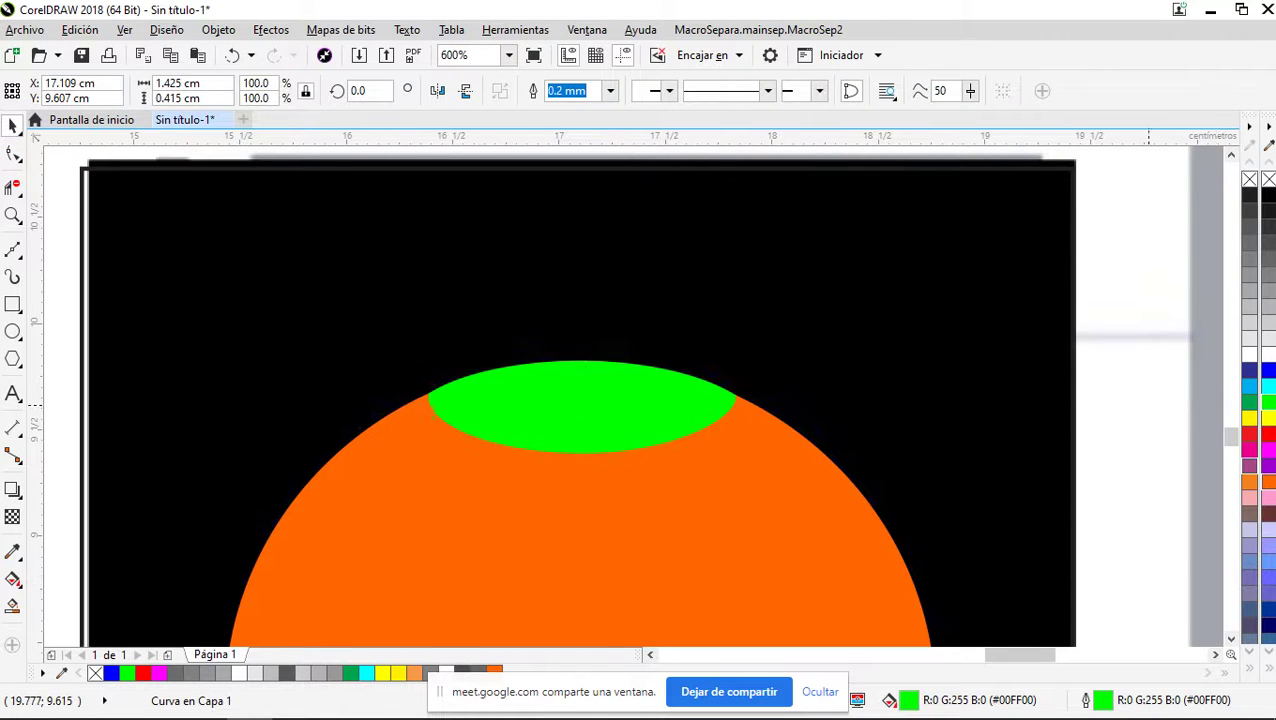
pyautogui.scroll(1, 455, 432)
pyautogui.scroll(-1, 578, 406)
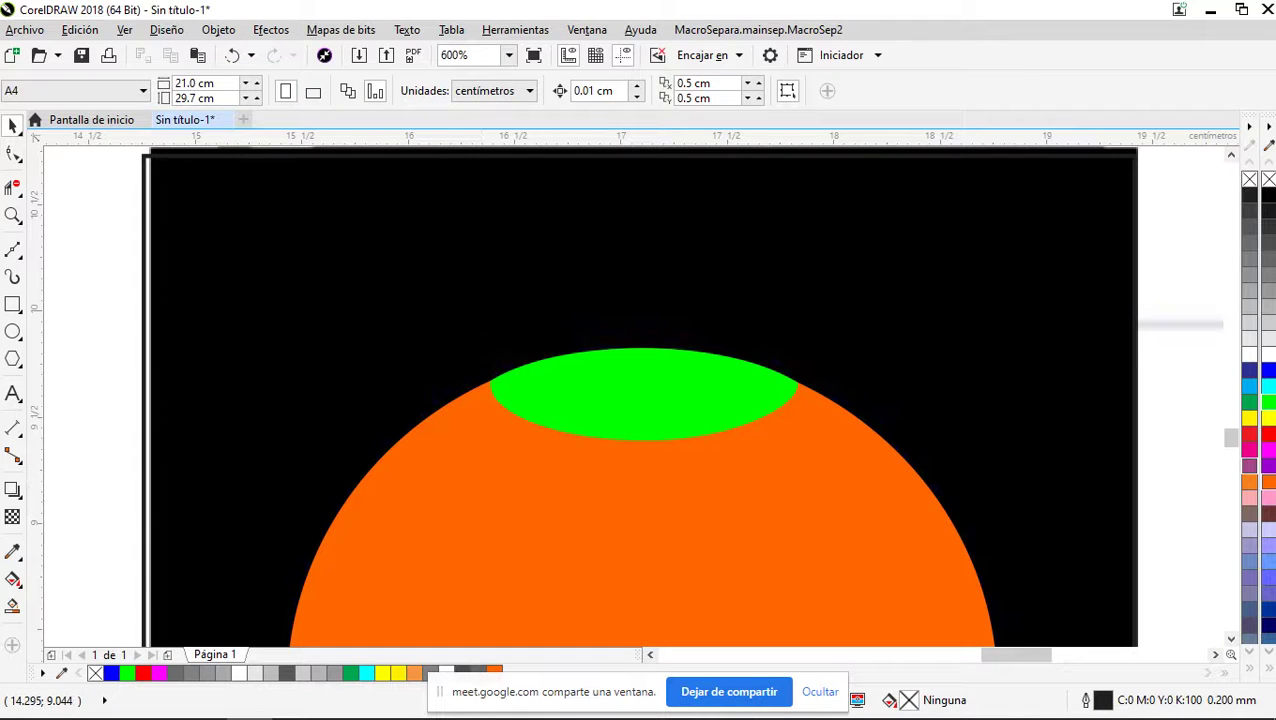
# Try an upward linear transparency on the green cap, from opaque at its centre to fully transparent above its top edge
pyautogui.click(12, 516)
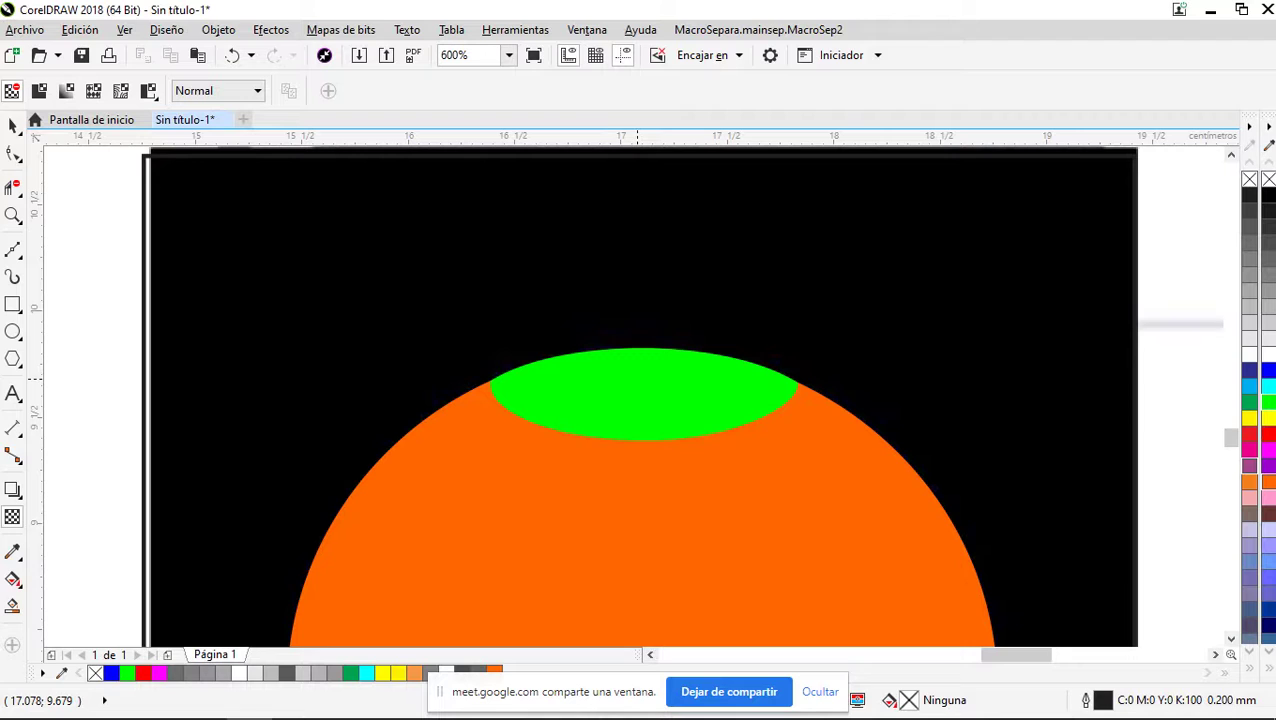
pyautogui.click(643, 404)
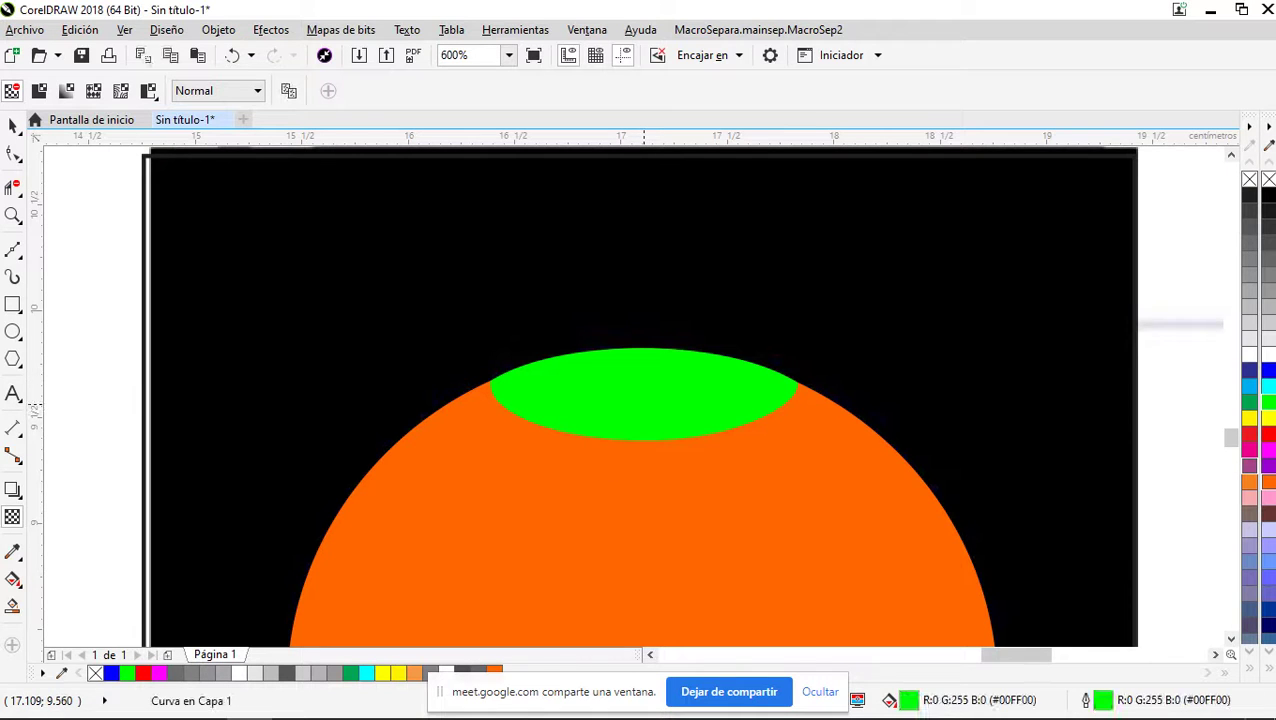
pyautogui.moveTo(643, 404); pyautogui.dragTo(568, 407)
pyautogui.moveTo(640, 329); pyautogui.dragTo(642, 329)
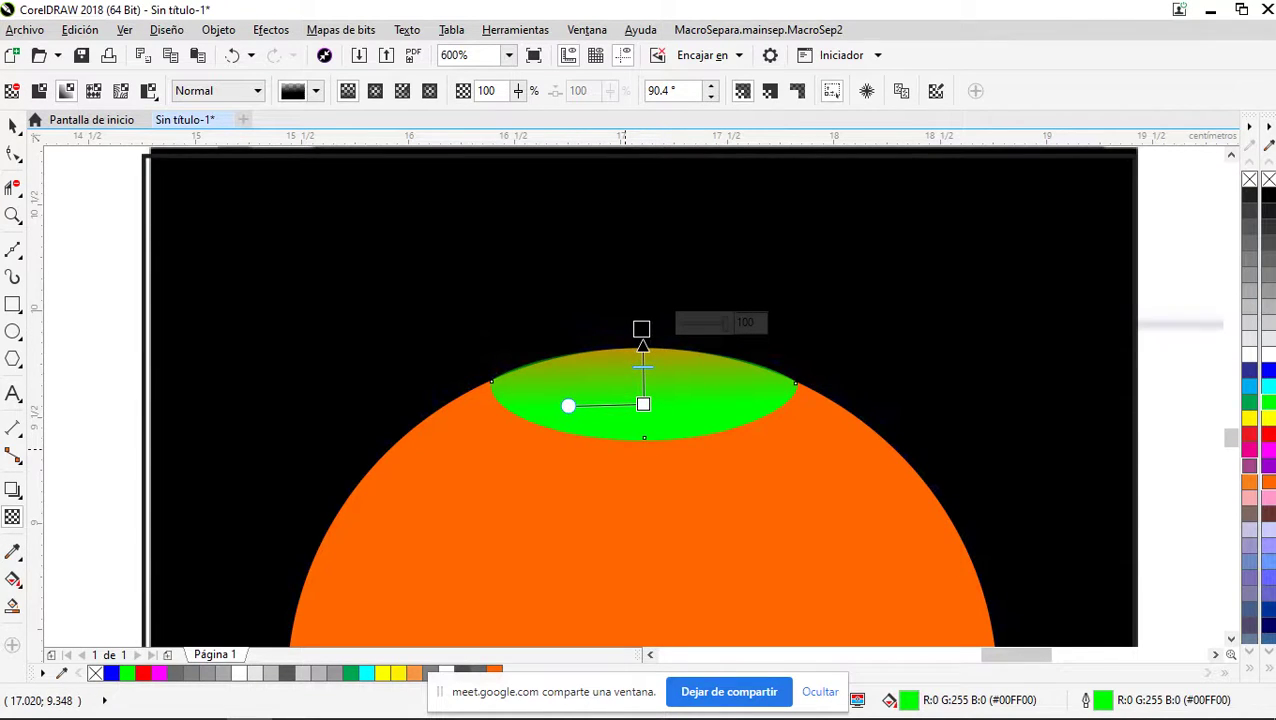
pyautogui.hotkey('ctrl', 'z')
pyautogui.press('Escape')
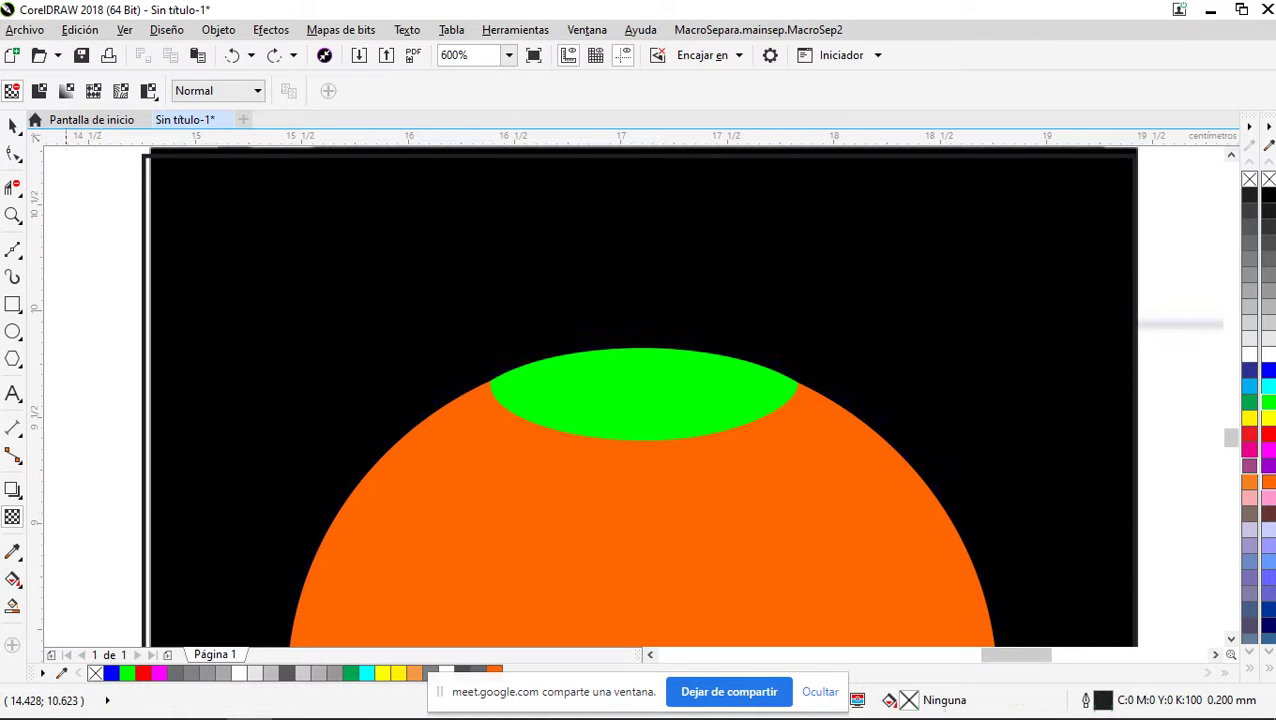
# Select the orange sphere and green cap together and move them off the page to the right, centred at X 23.123, Y 8.109 cm
pyautogui.click(13, 124)
pyautogui.scroll(-2, 109, 220)
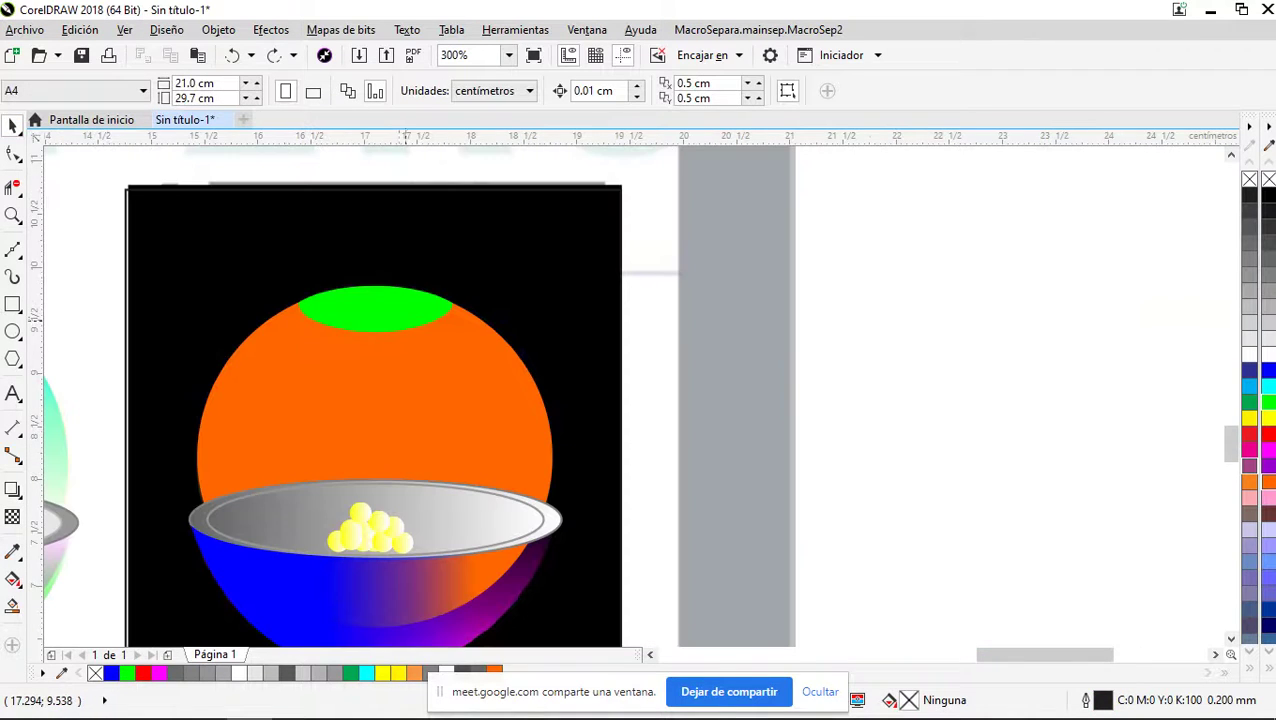
pyautogui.click(482, 363)
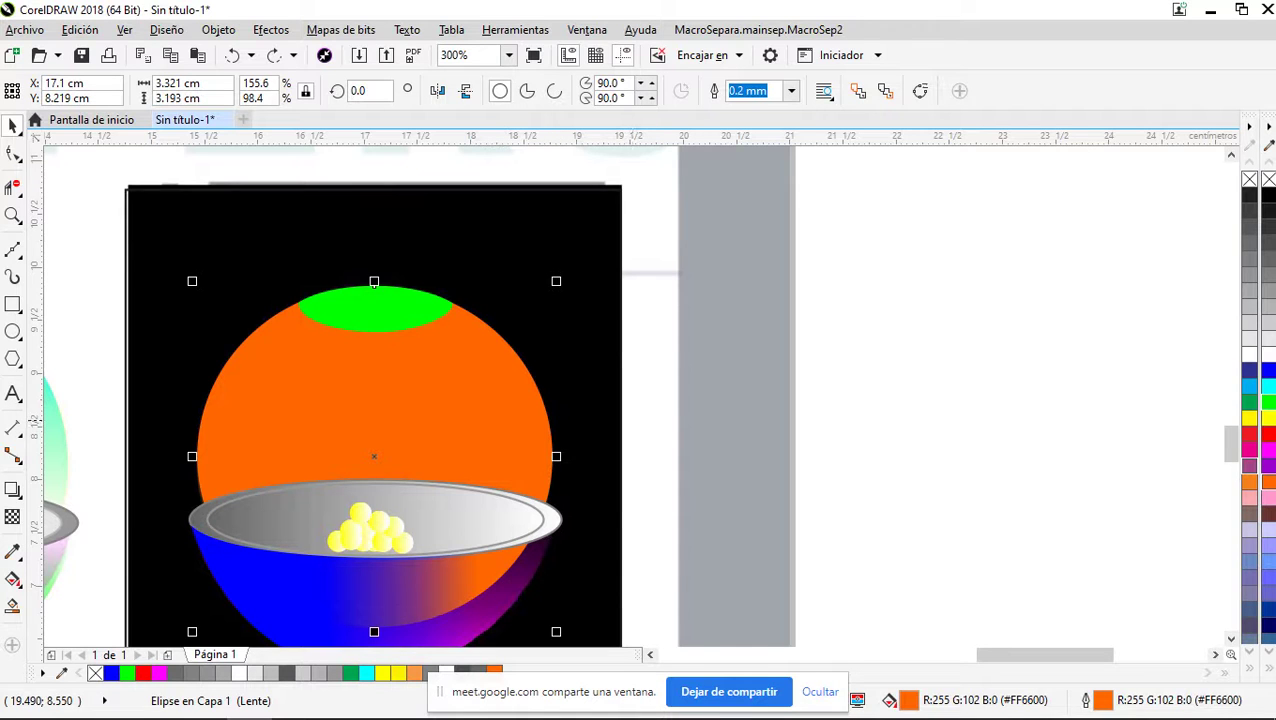
pyautogui.scroll(-2, 734, 369)
pyautogui.moveTo(410, 283); pyautogui.dragTo(688, 504)
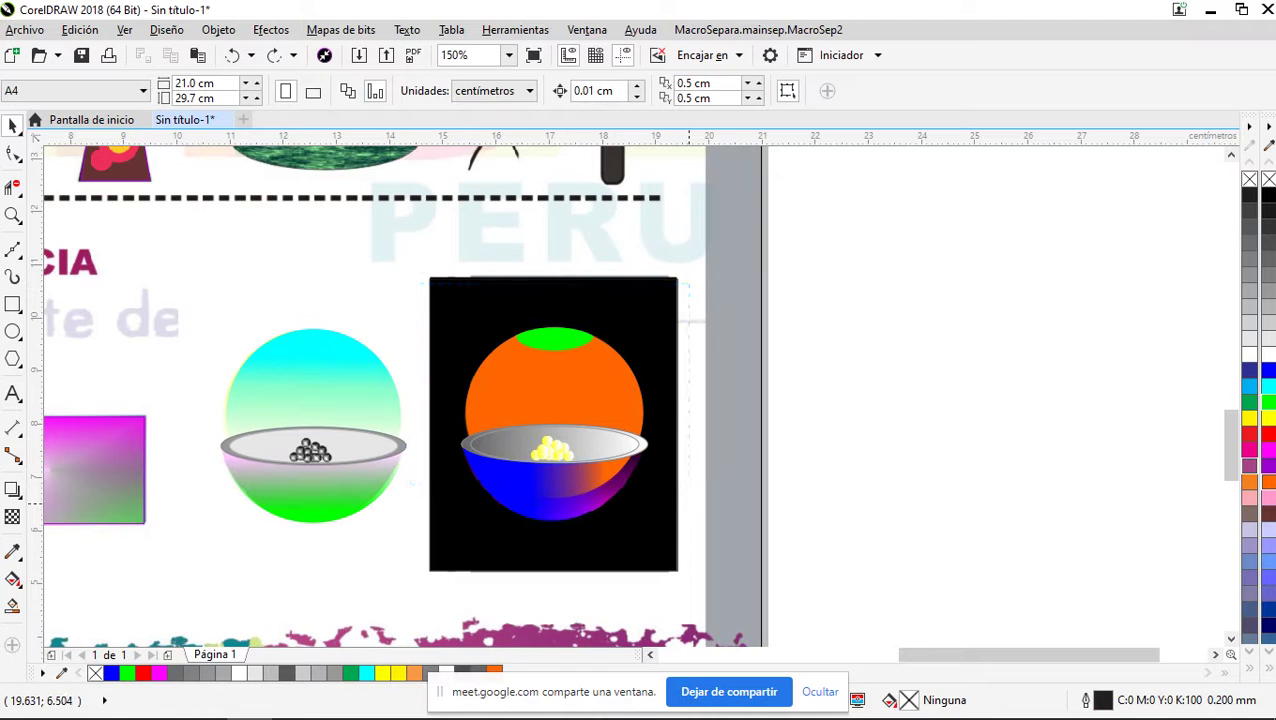
pyautogui.moveTo(554, 412); pyautogui.dragTo(874, 418)
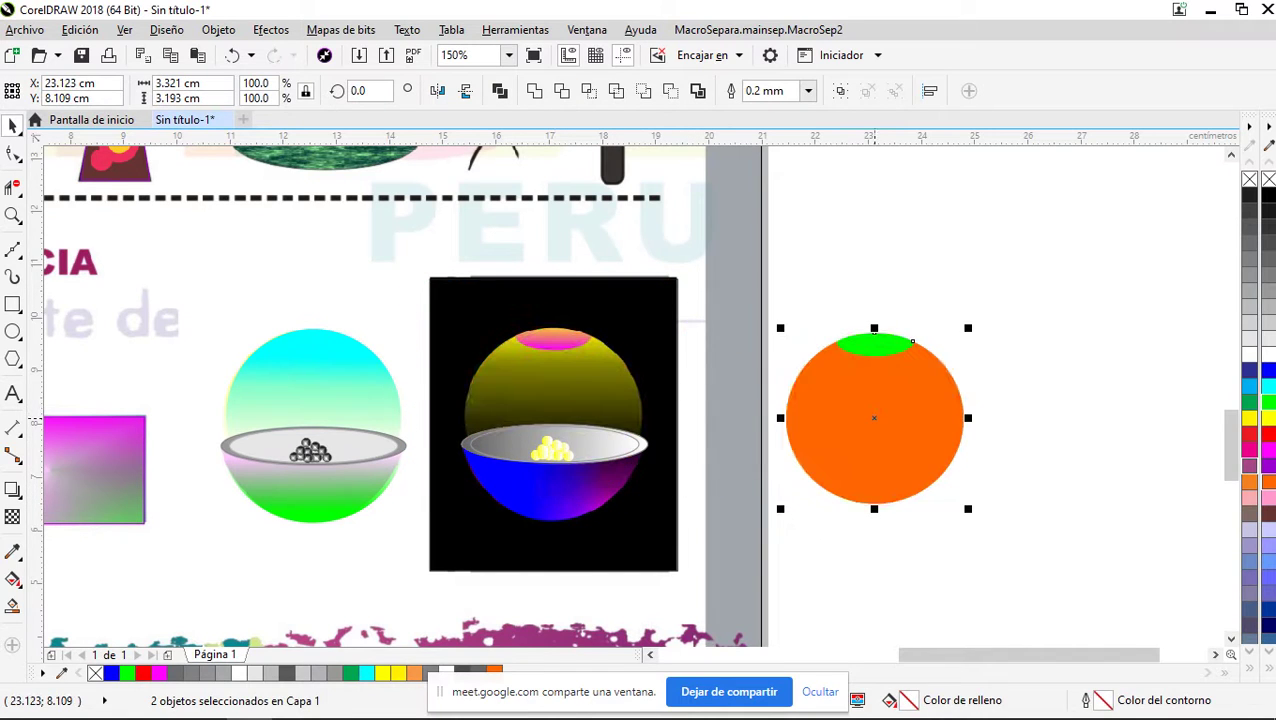
pyautogui.scroll(2, 558, 339)
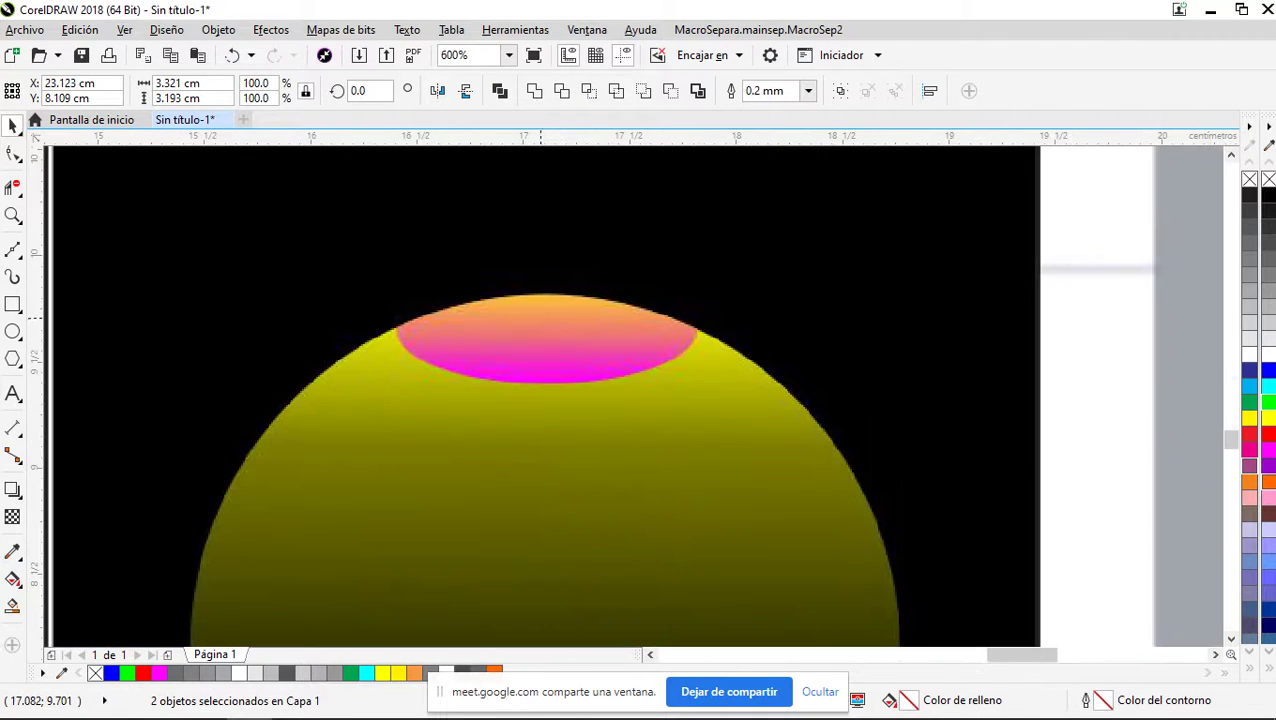
# Undo the last move of the orange sphere and green cap, and deselect them
pyautogui.scroll(-1, 535, 297)
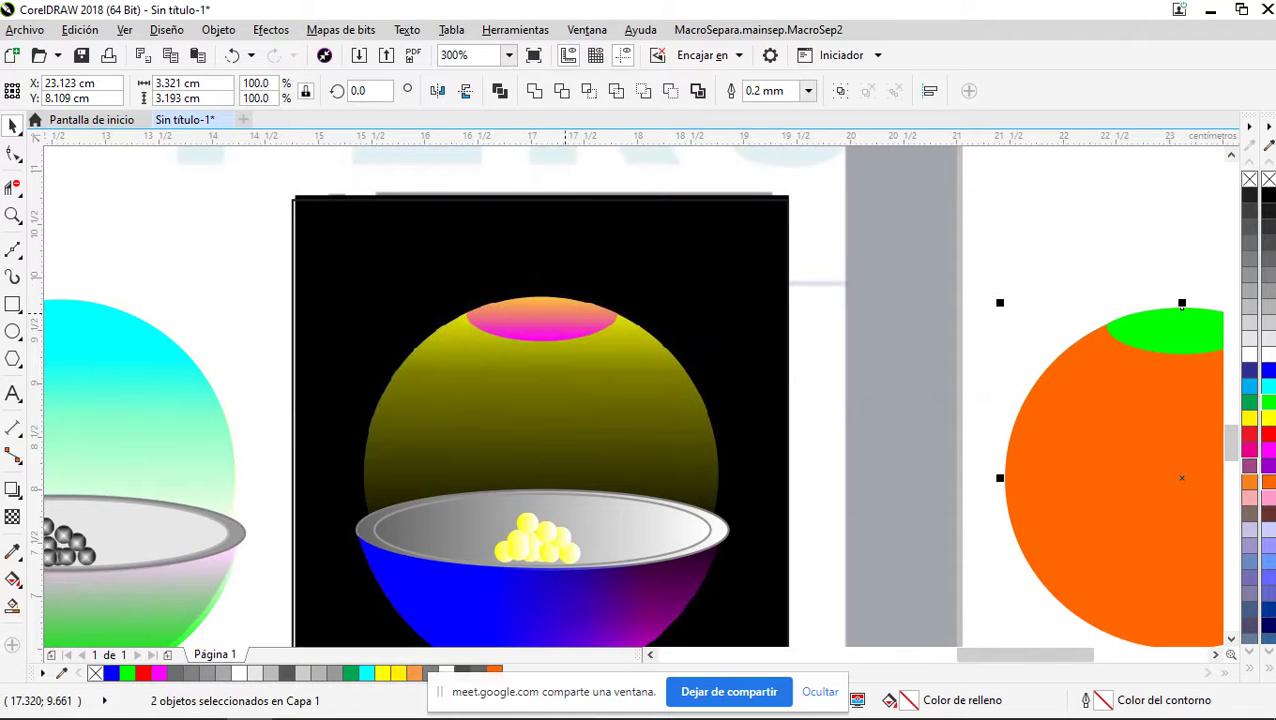
pyautogui.hotkey('ctrl', 'z')
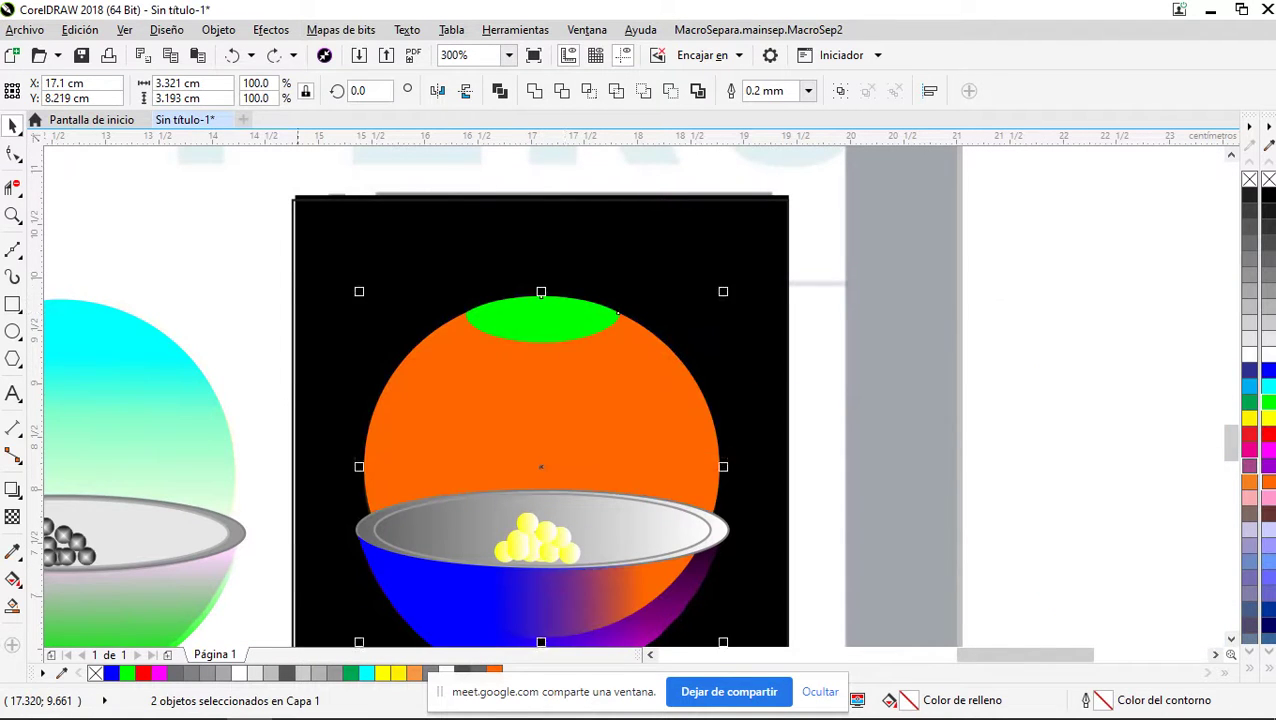
pyautogui.press('Escape')
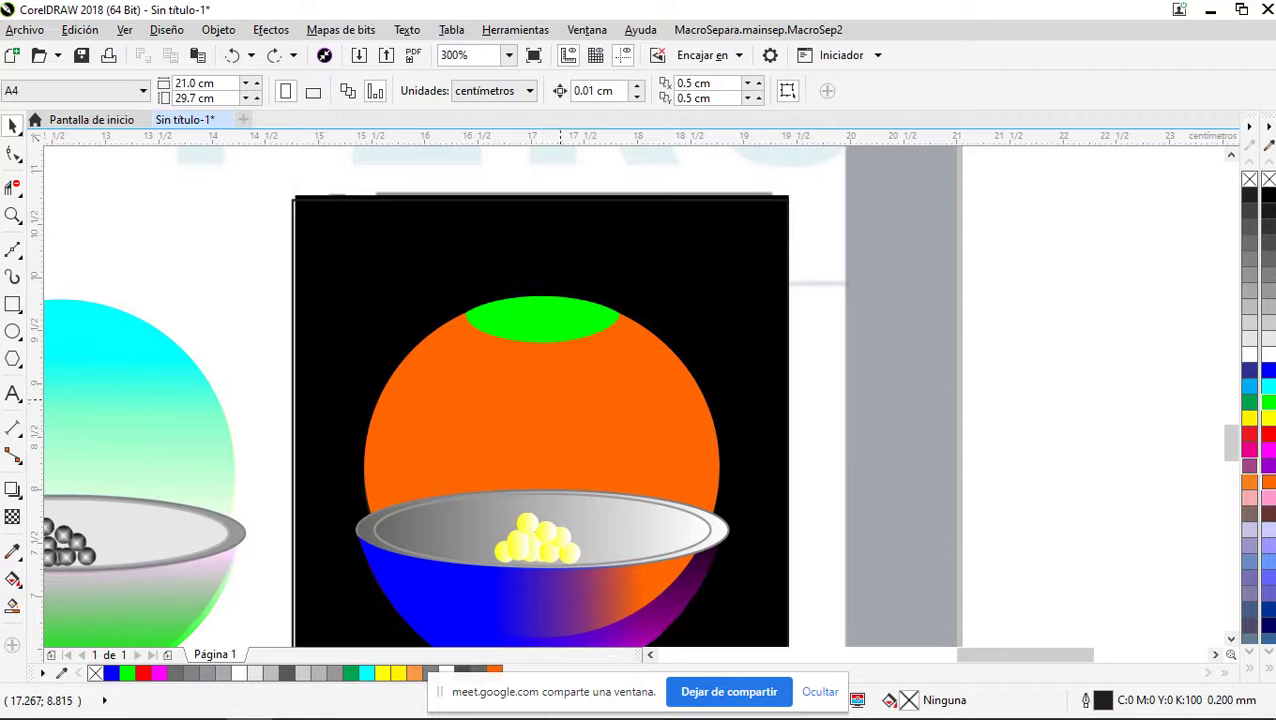
# Apply a downward linear transparency to the orange sphere, from opaque above its centre to fully transparent near its lower edge
pyautogui.scroll(-1, 606, 451)
pyautogui.scroll(1, 604, 529)
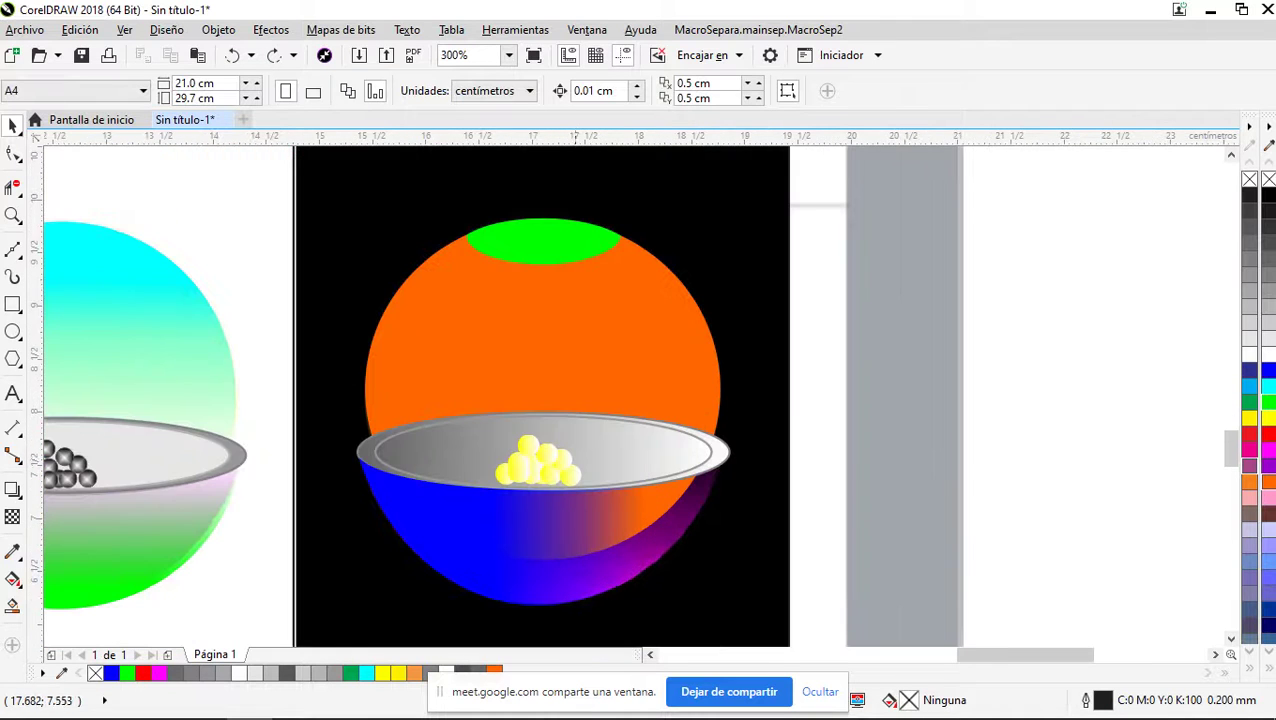
pyautogui.click(558, 357)
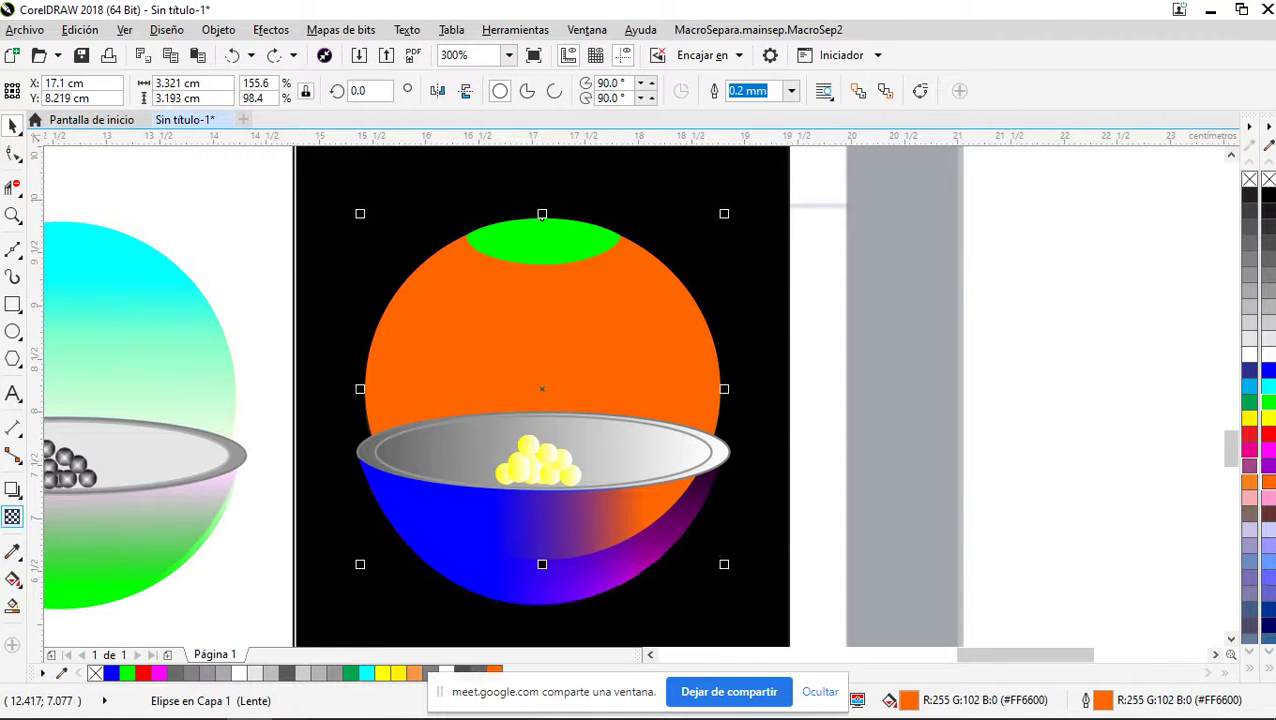
pyautogui.click(12, 516)
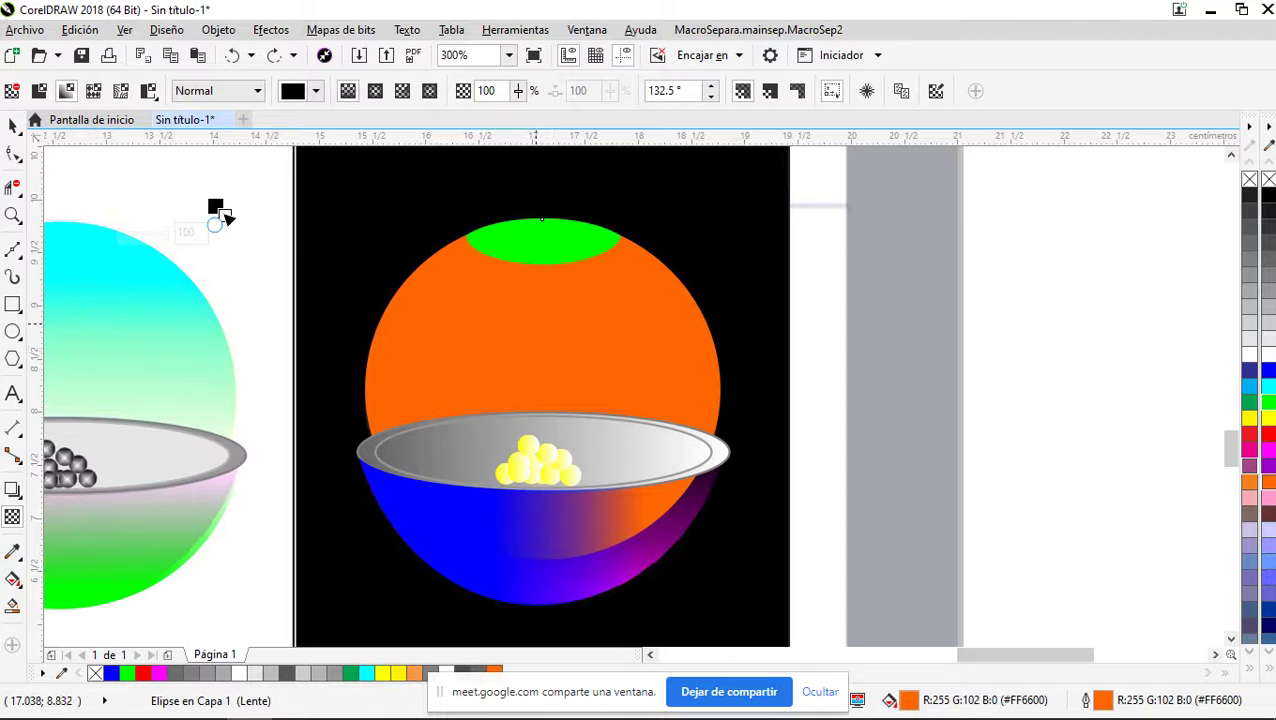
pyautogui.moveTo(535, 323); pyautogui.dragTo(541, 557)
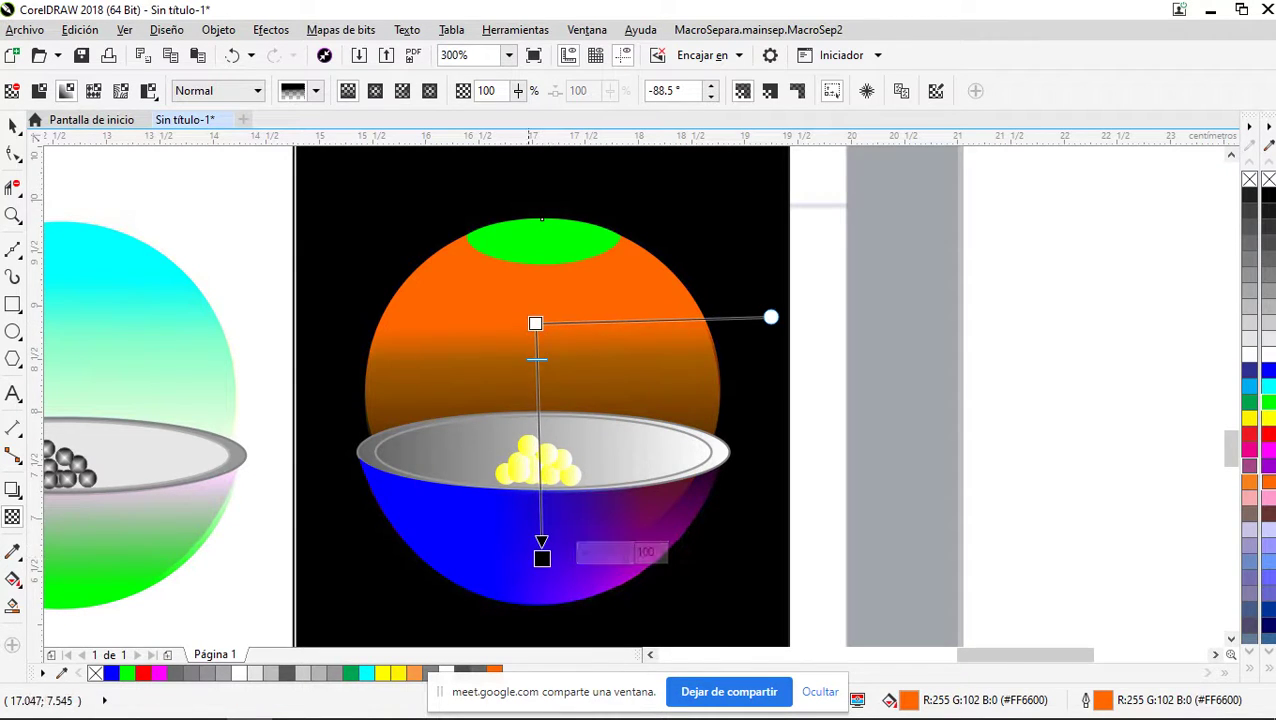
# Shift the start, midpoint and end of the orange sphere's transparency slightly upward, at about -88.5°, and deselect it
pyautogui.moveTo(537, 358); pyautogui.dragTo(537, 370)
pyautogui.moveTo(535, 323); pyautogui.dragTo(533, 292)
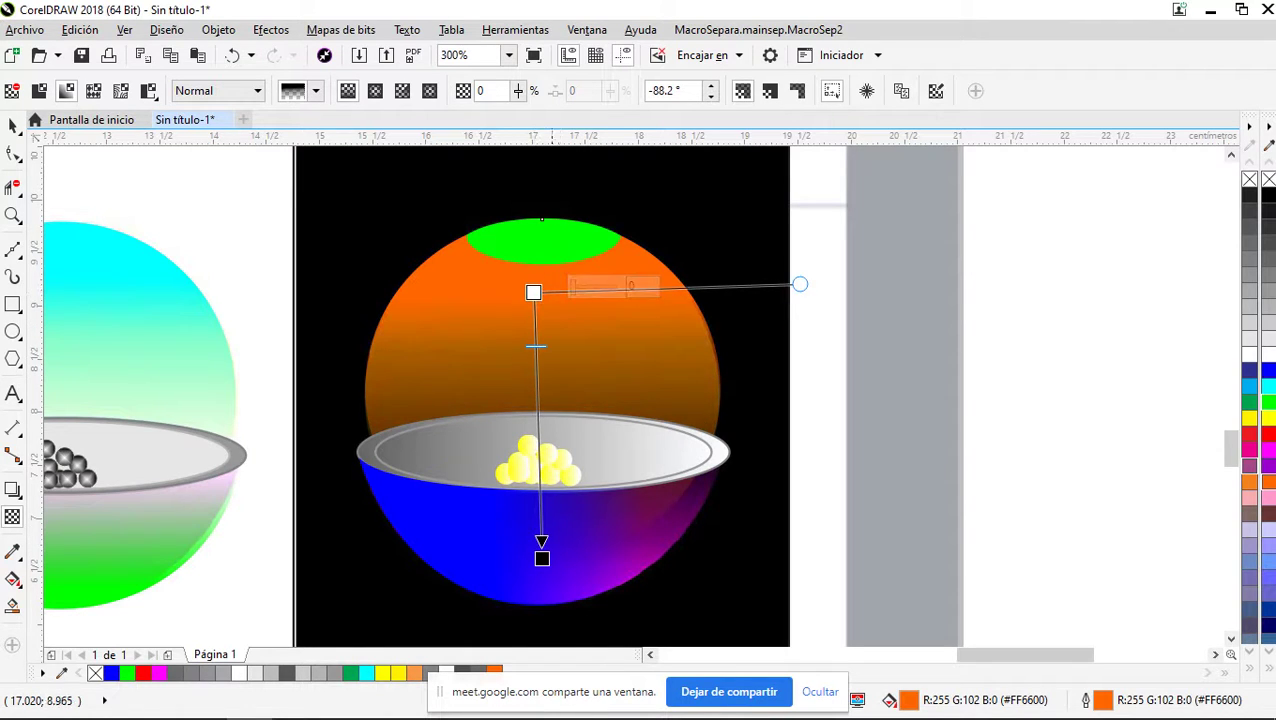
pyautogui.moveTo(541, 558); pyautogui.dragTo(540, 532)
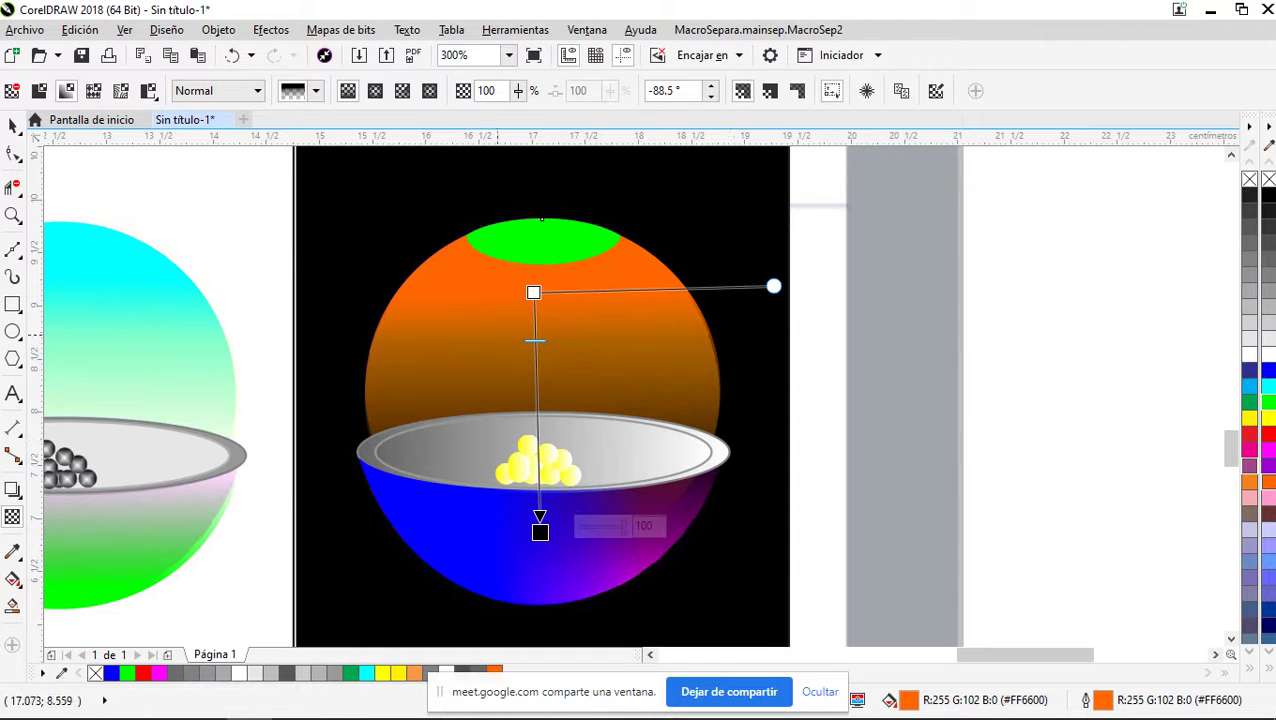
pyautogui.click(12, 125)
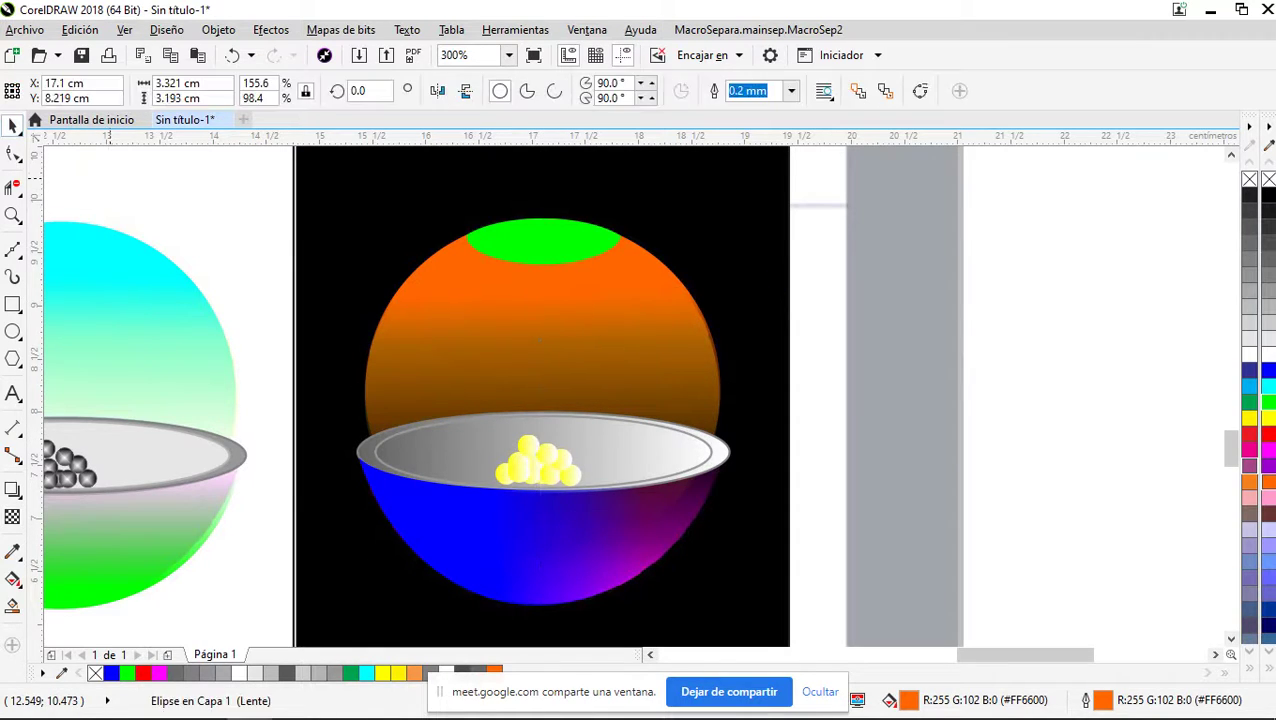
pyautogui.press('Escape')
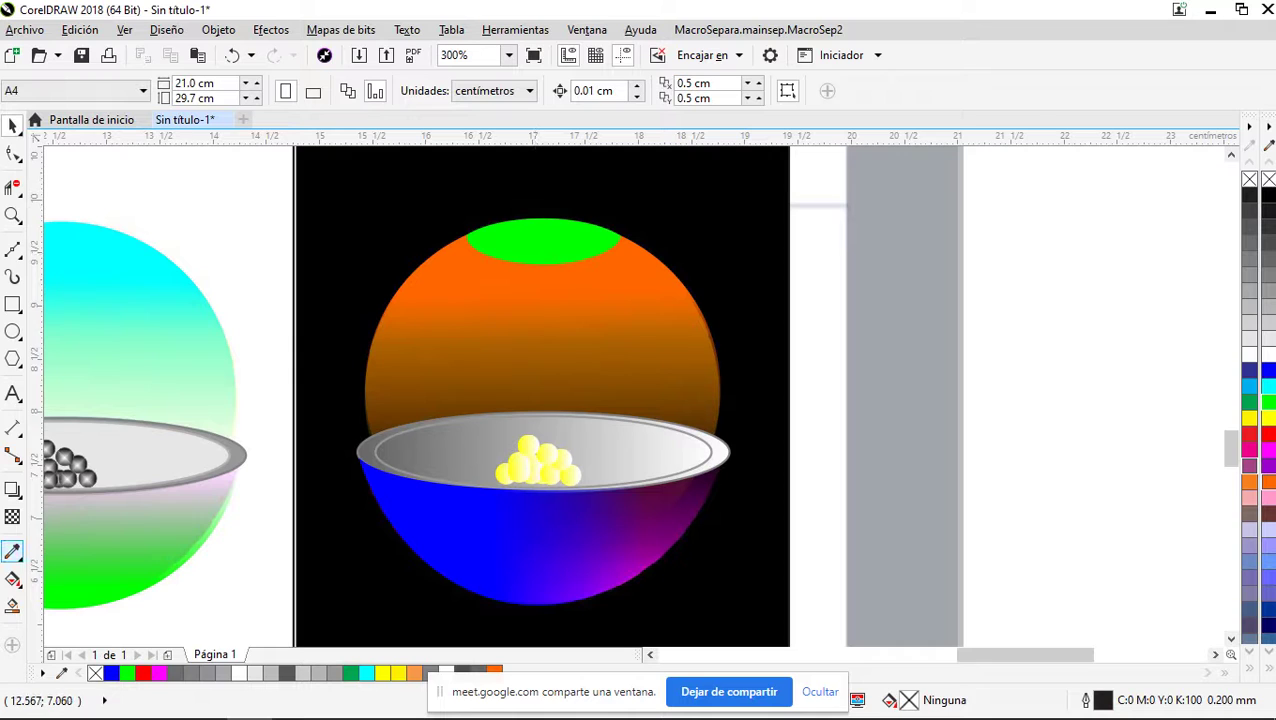
# Apply an upward linear transparency to the green cap, from opaque at its centre to fully transparent at its top edge
pyautogui.click(12, 517)
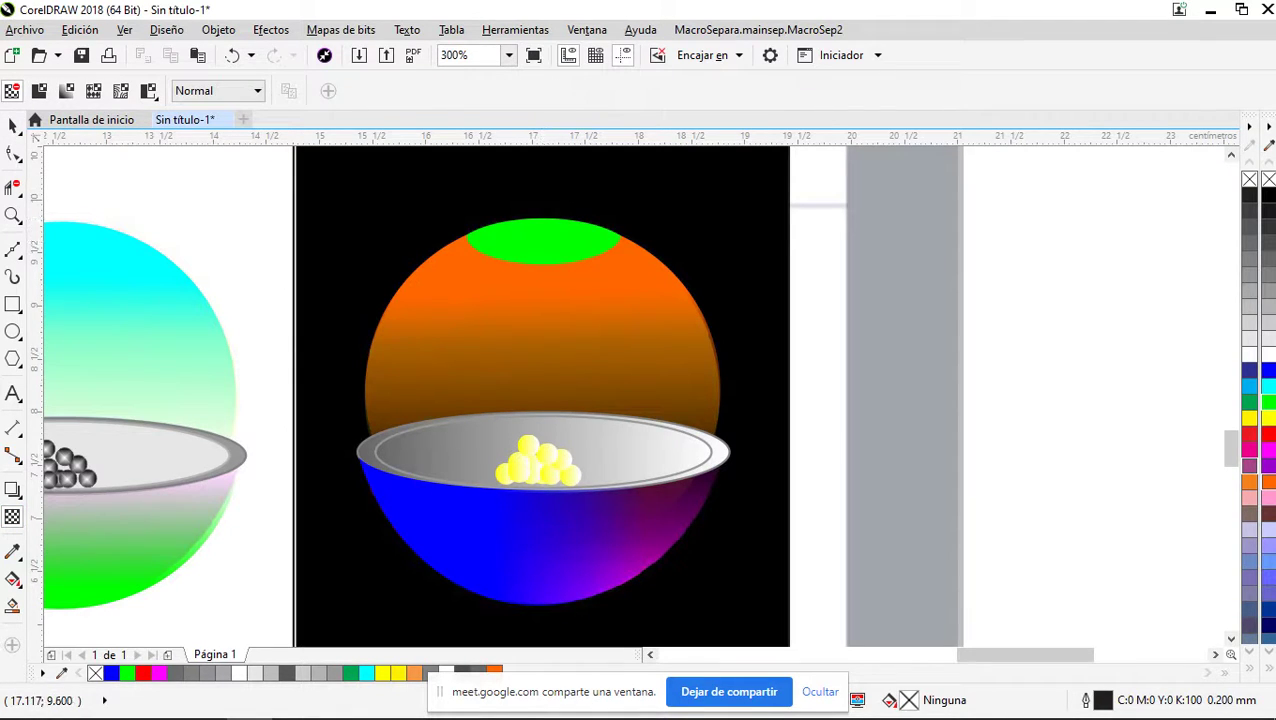
pyautogui.click(545, 238)
pyautogui.moveTo(543, 240); pyautogui.dragTo(544, 219)
pyautogui.scroll(2, 543, 226)
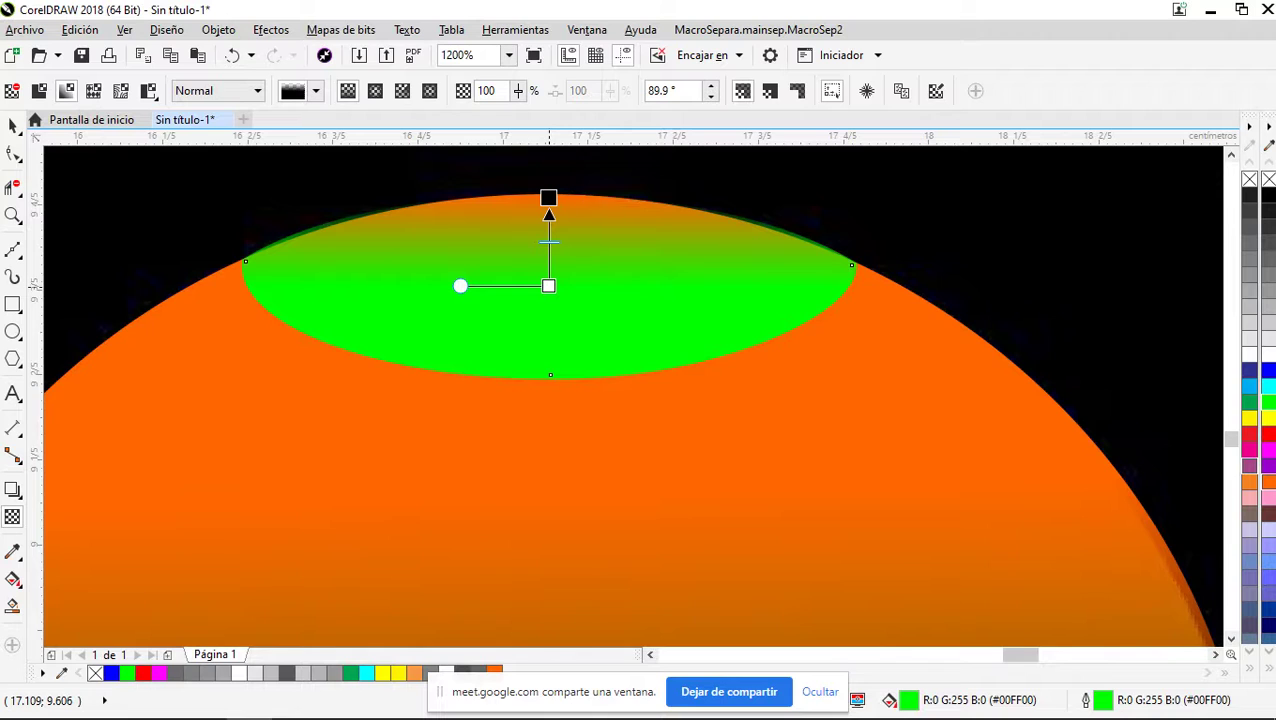
# Stretch the cap's transparency from near its lower edge to just above its top, shift the midpoint slightly downward, and deselect the cap
pyautogui.moveTo(548, 286); pyautogui.dragTo(548, 331)
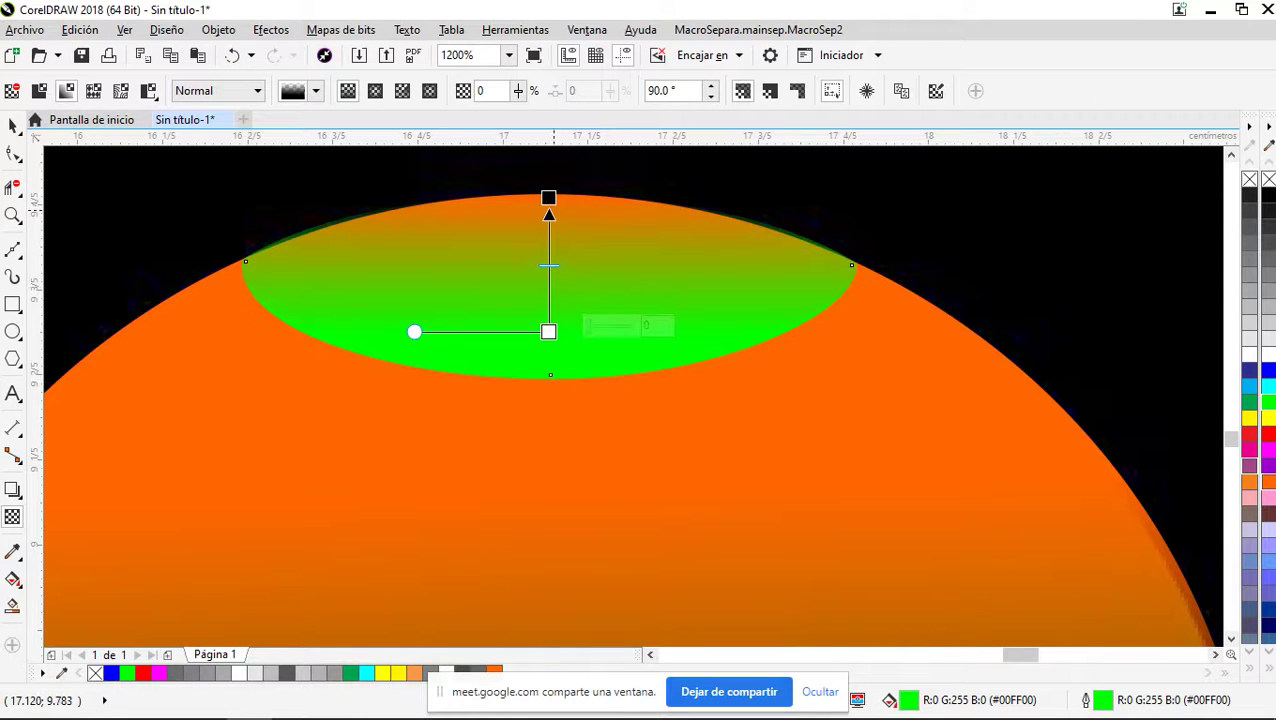
pyautogui.moveTo(551, 198); pyautogui.dragTo(546, 170)
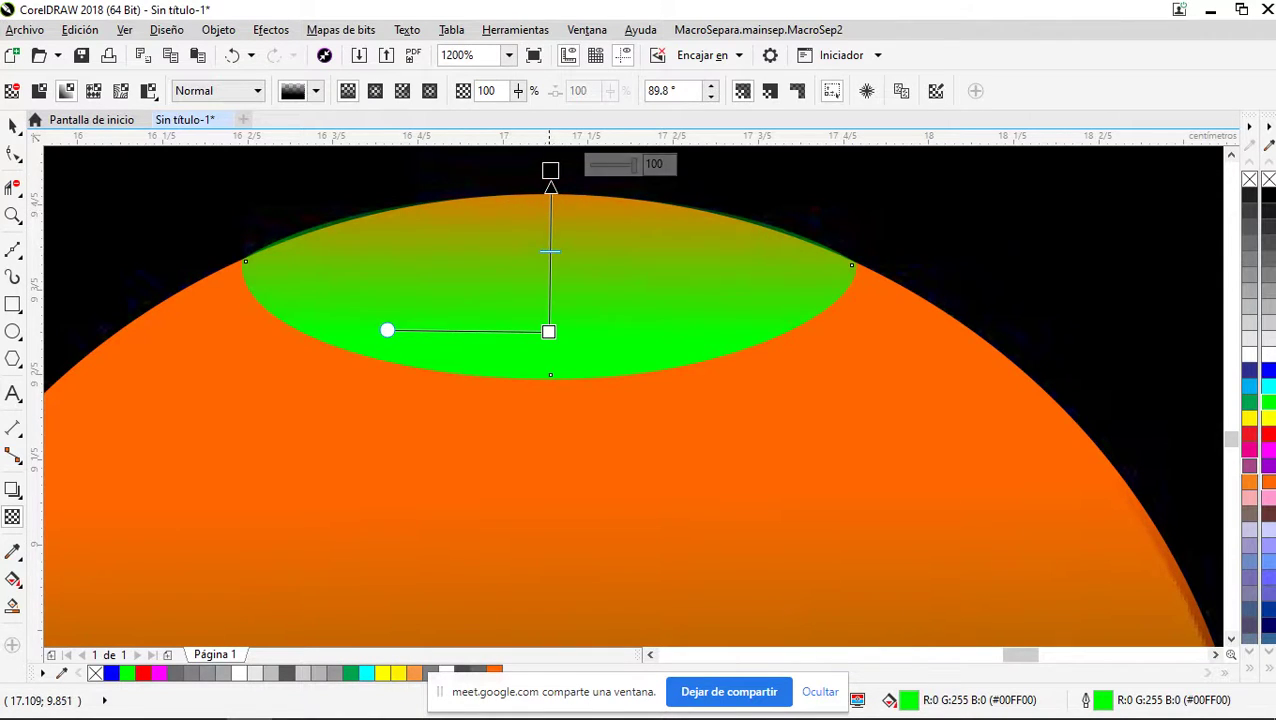
pyautogui.moveTo(550, 251); pyautogui.dragTo(550, 273)
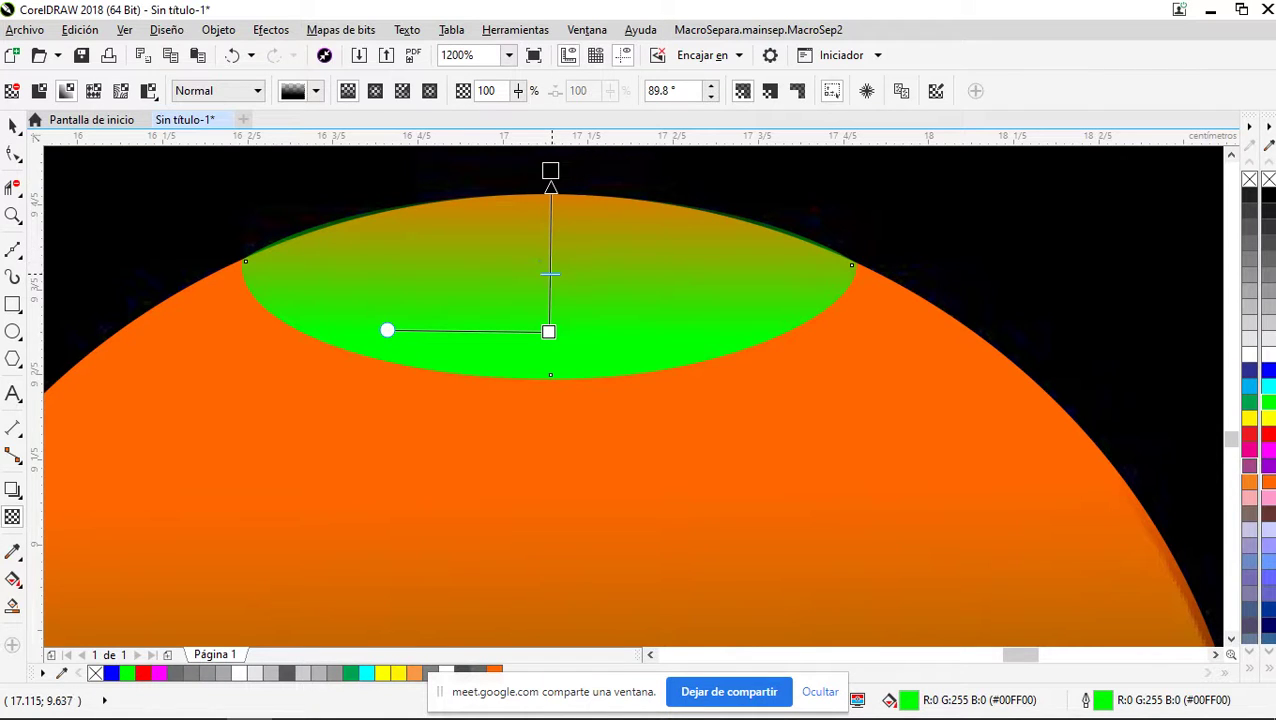
pyautogui.scroll(-5, 558, 258)
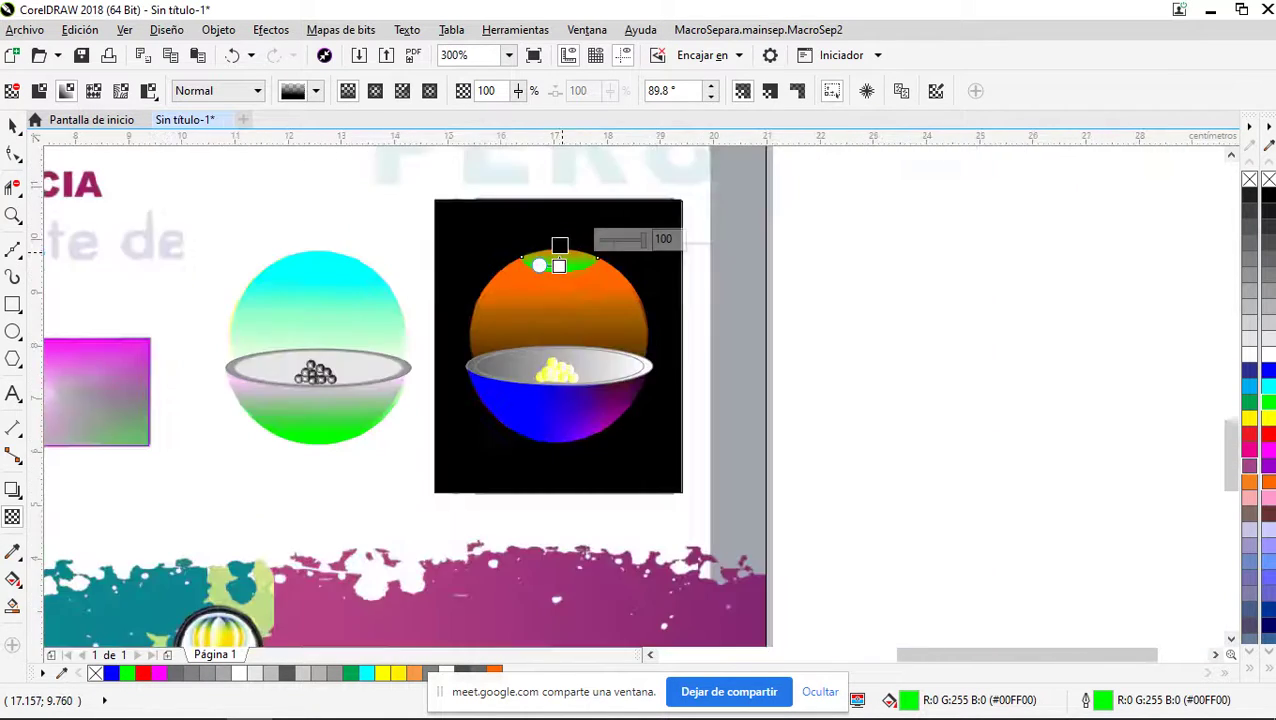
pyautogui.click(12, 126)
pyautogui.click(356, 195)
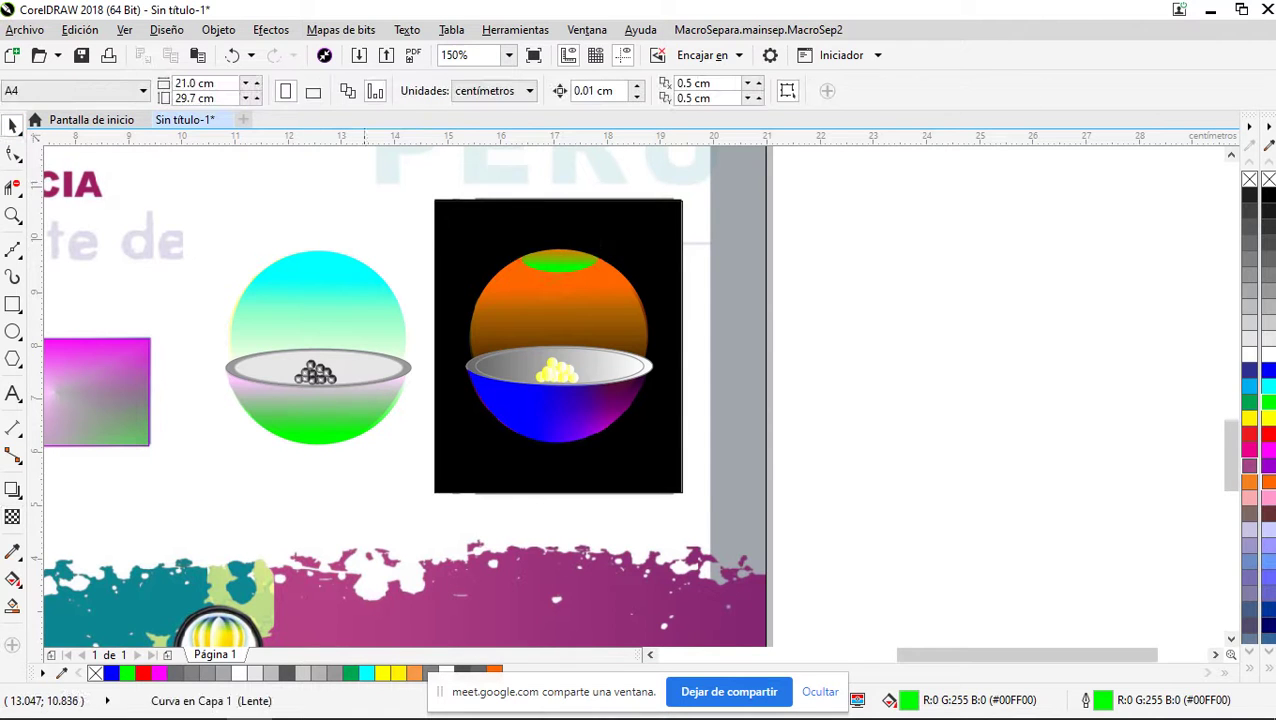
# Fill the rectangle behind the right-hand sphere with rich black C:100 M:100 Y:100 K:100 and deselect it
pyautogui.scroll(-1, 966, 397)
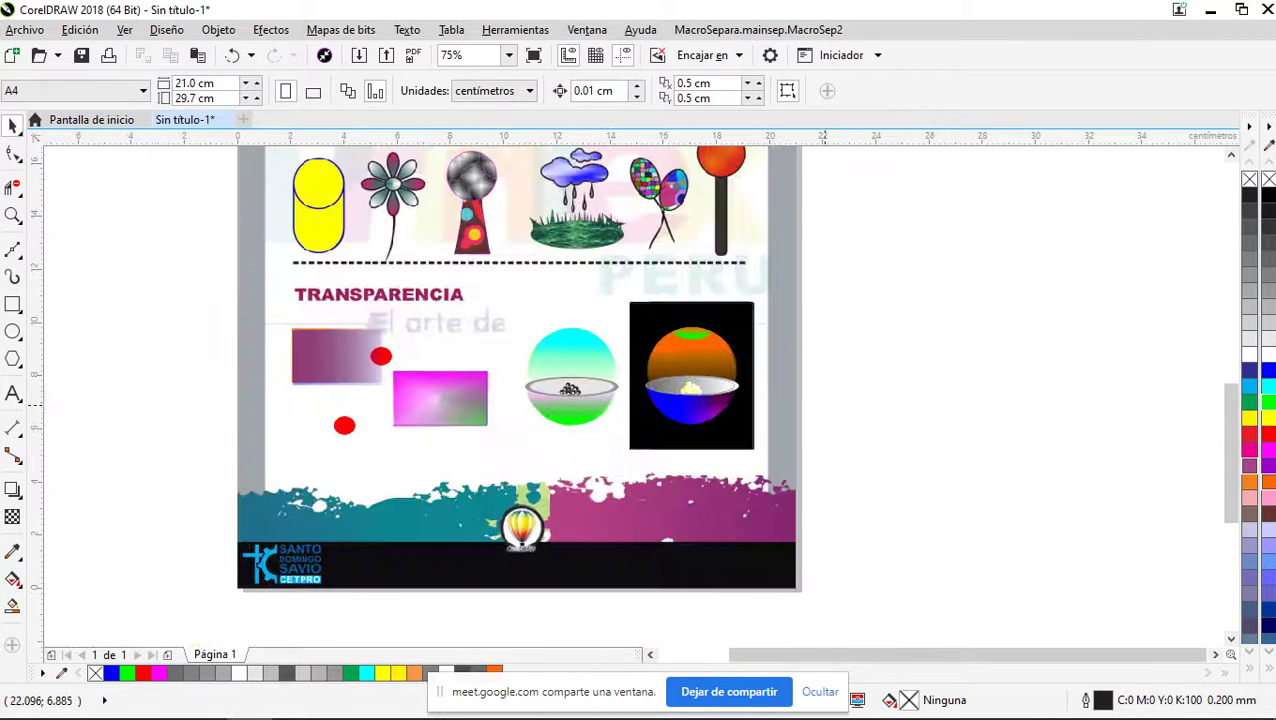
pyautogui.scroll(1, 677, 393)
pyautogui.click(675, 390)
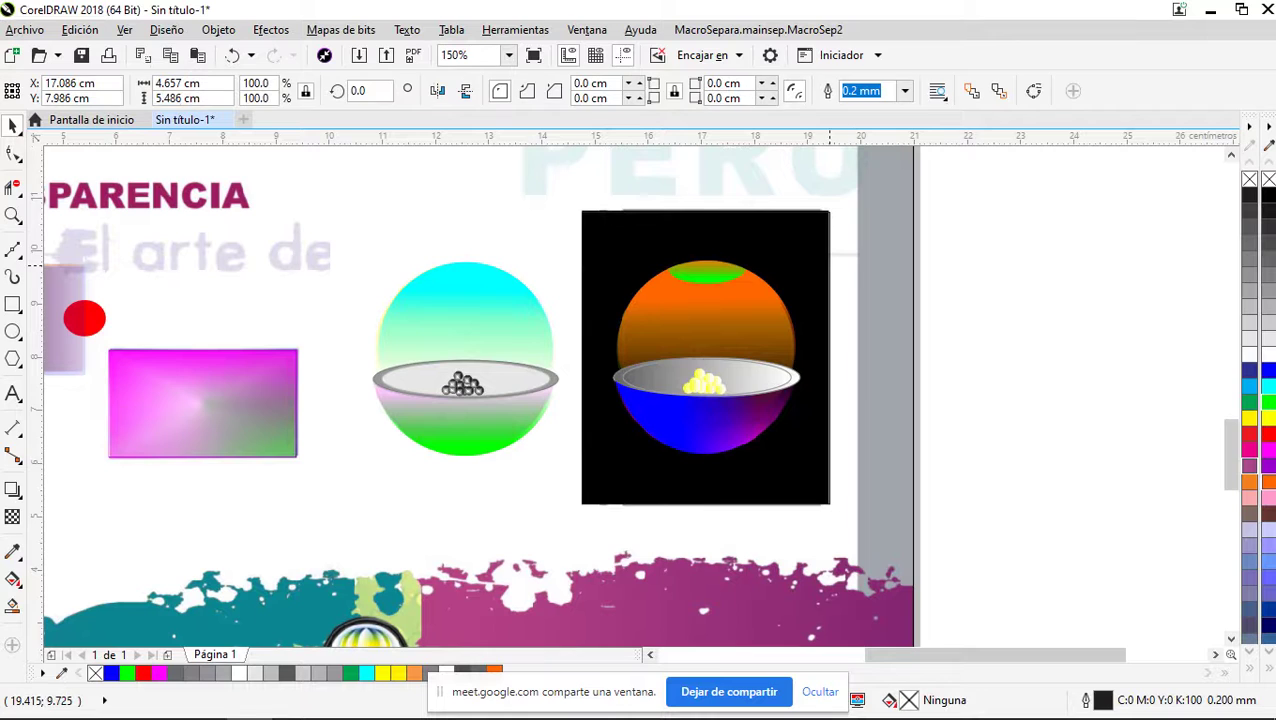
pyautogui.click(1249, 371)
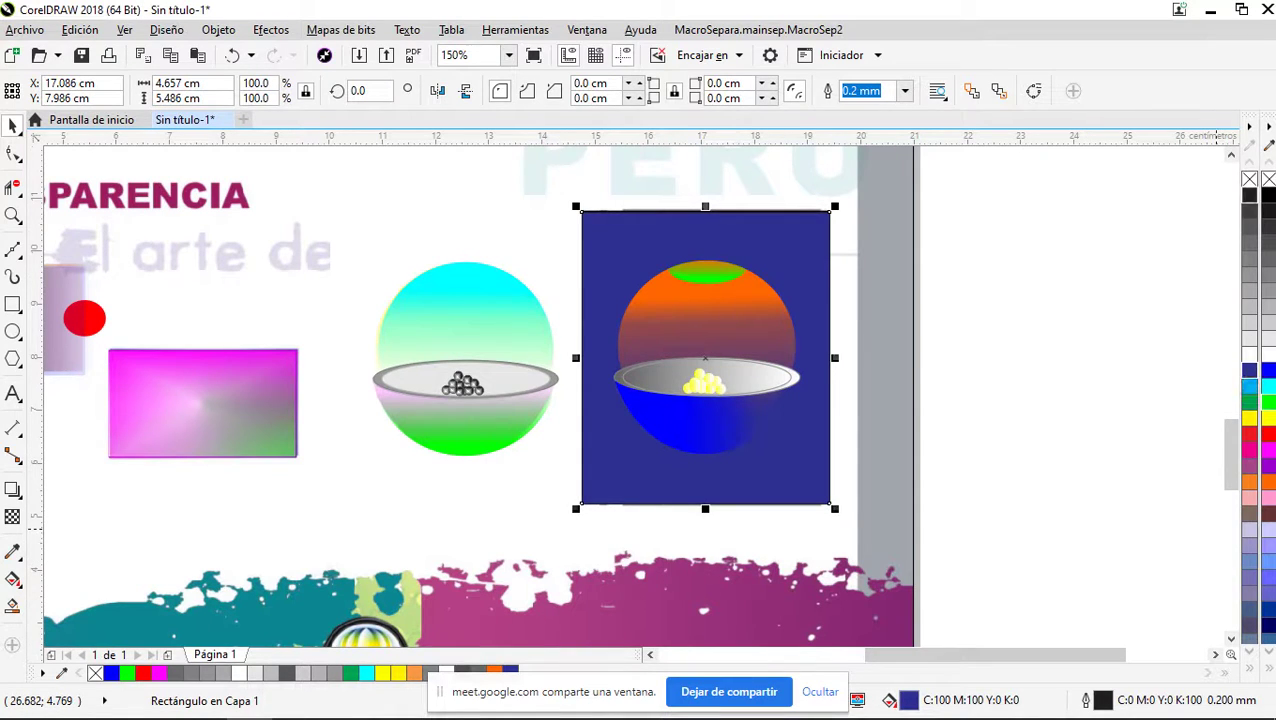
pyautogui.click(1249, 196)
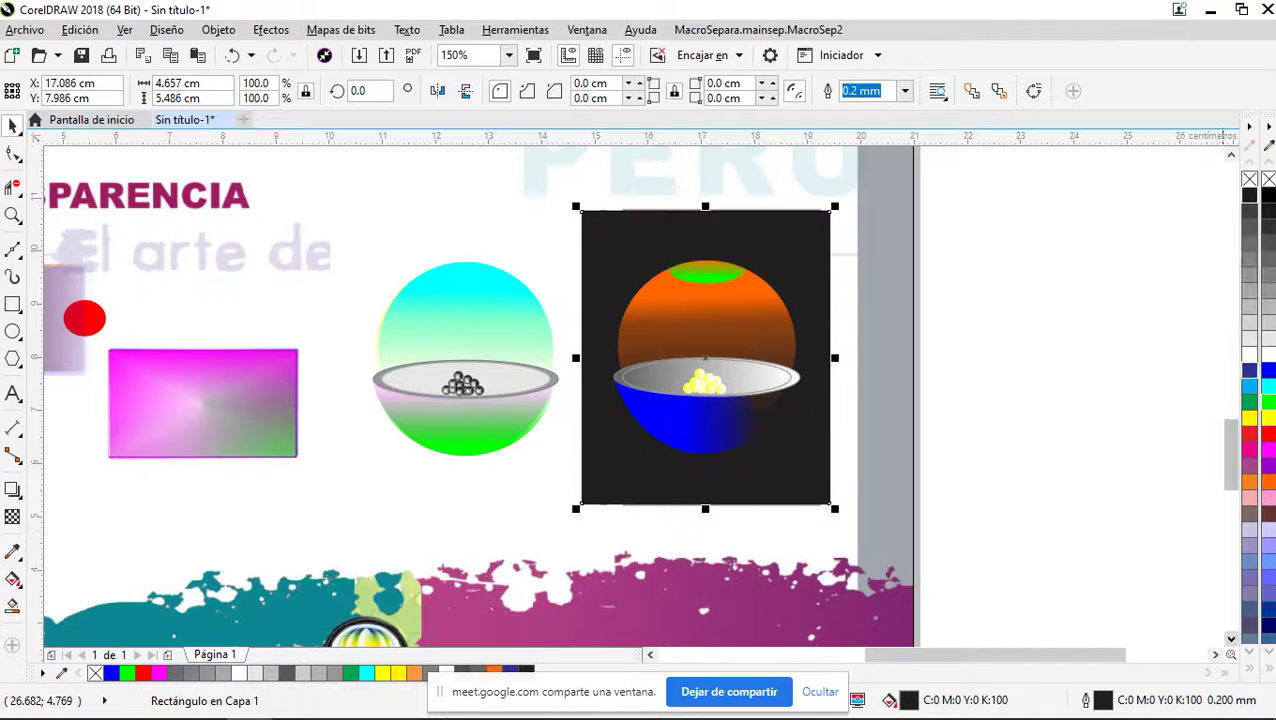
pyautogui.click(1249, 652)
pyautogui.scroll(-8, 1249, 400)
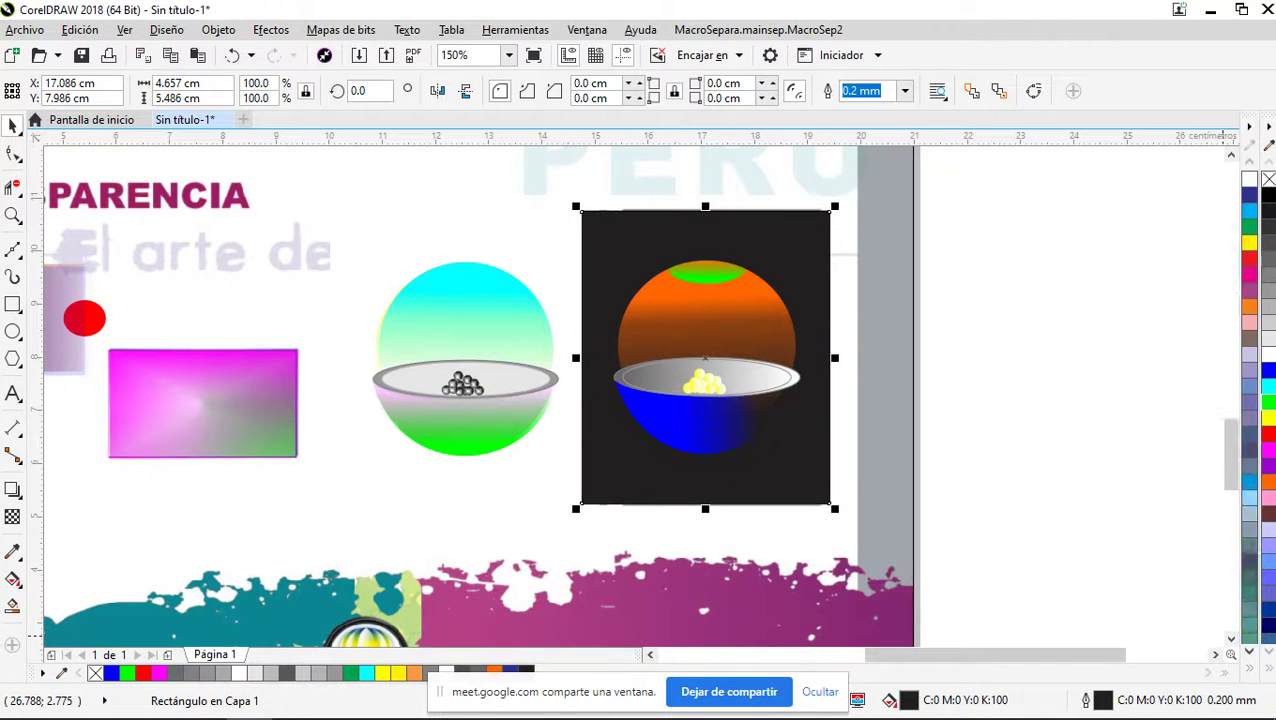
pyautogui.scroll(-8, 1249, 400)
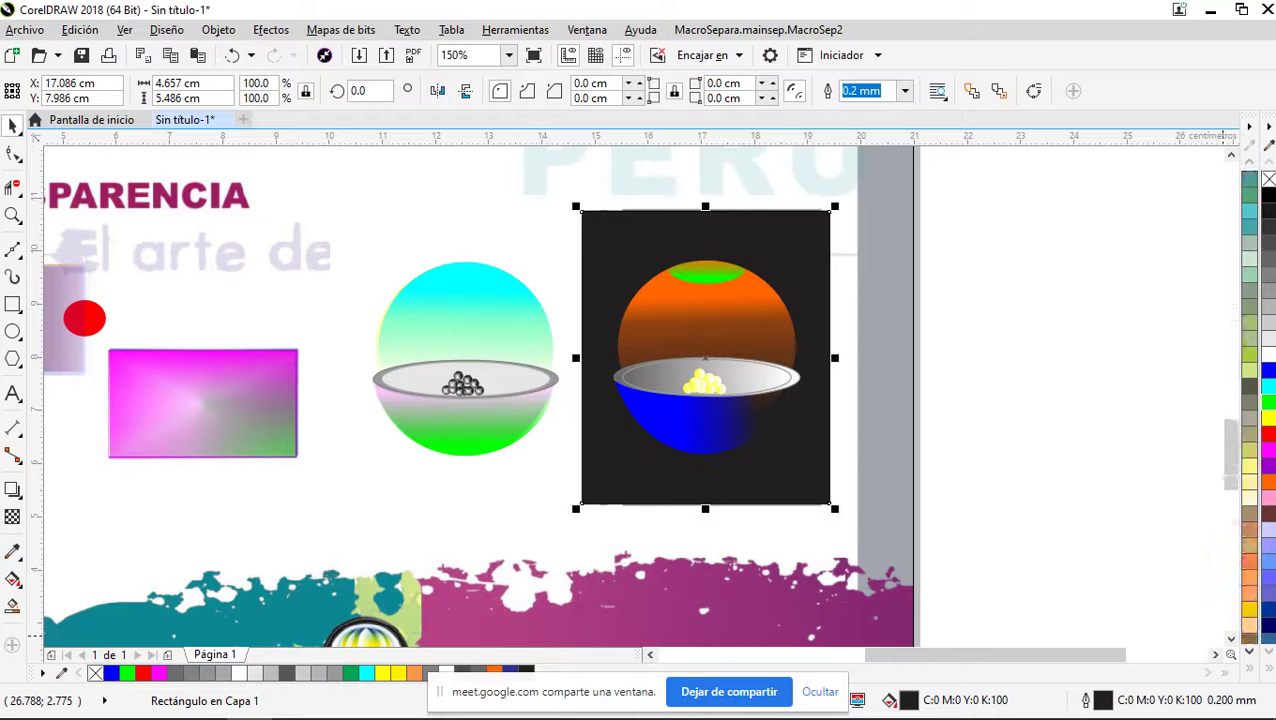
pyautogui.scroll(-6, 1249, 400)
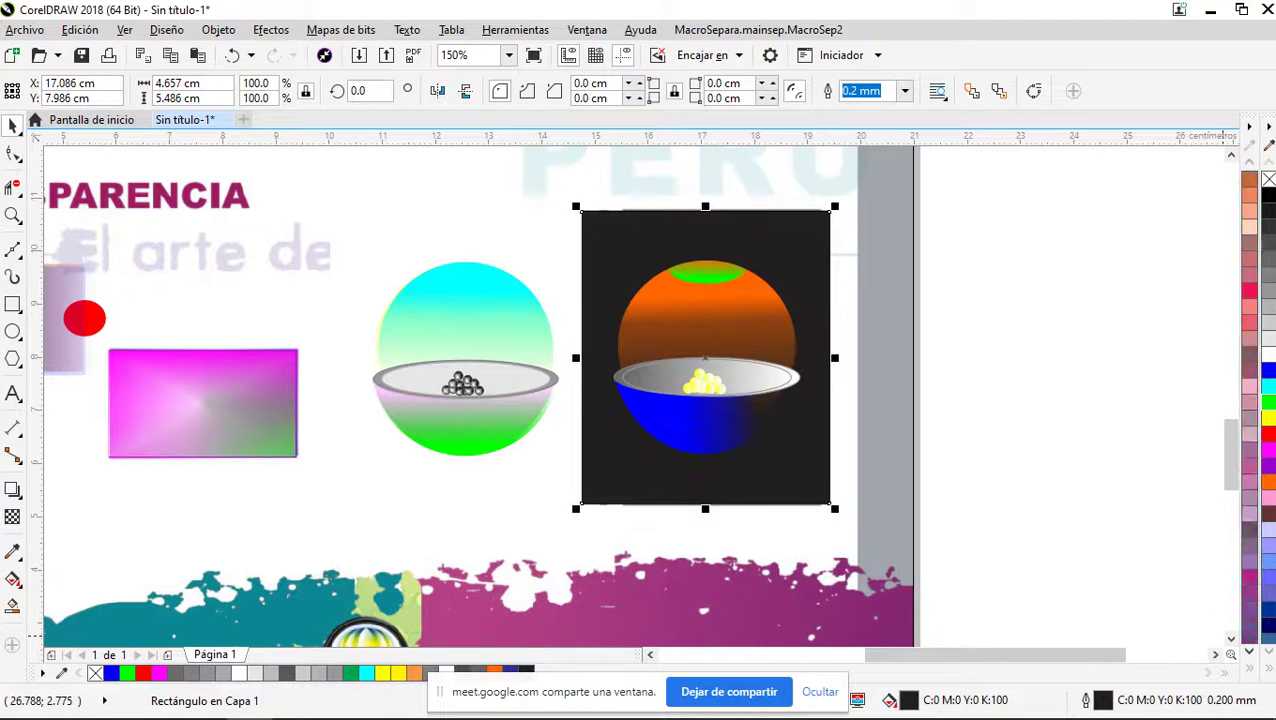
pyautogui.click(1249, 625)
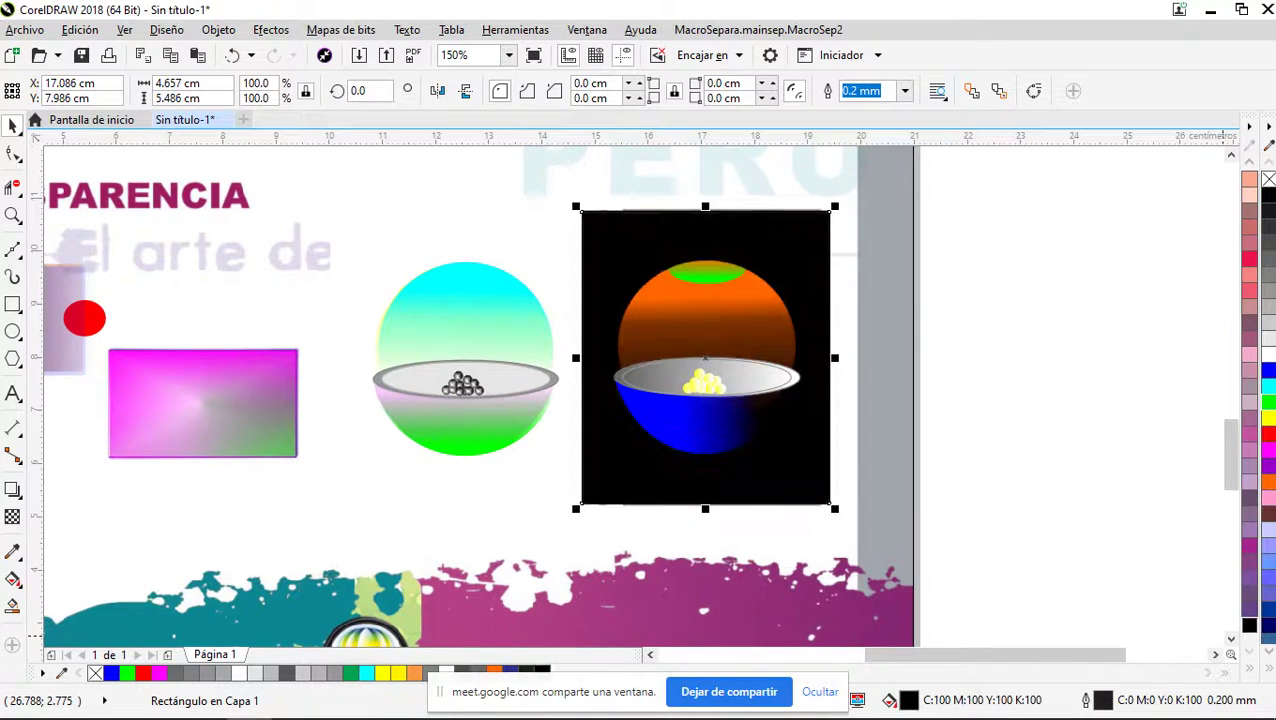
pyautogui.click(1002, 426)
# Examine the black-background bowl up close, and review the worksheet's Transparencia, Tipos de rellenos and Power Clip sections
pyautogui.scroll(1, 753, 425)
pyautogui.scroll(2, 785, 400)
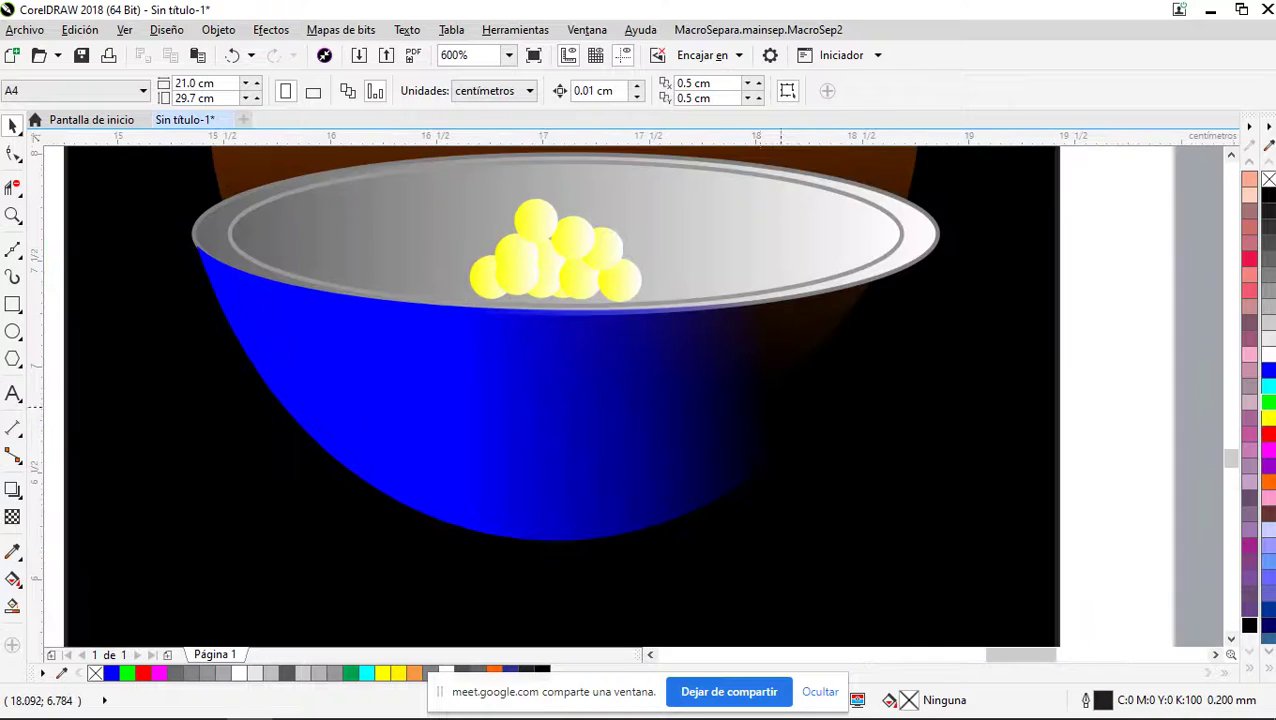
pyautogui.scroll(-2, 785, 400)
pyautogui.scroll(-2, 785, 380)
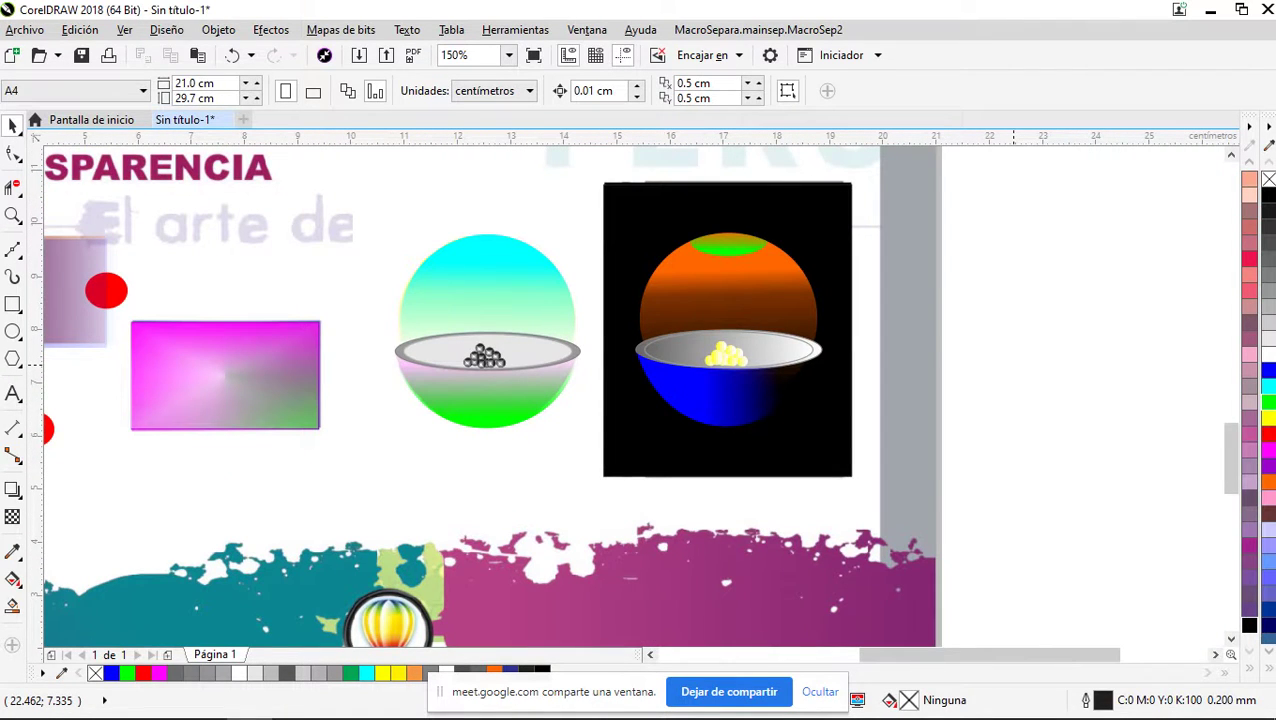
pyautogui.scroll(-2, 1003, 322)
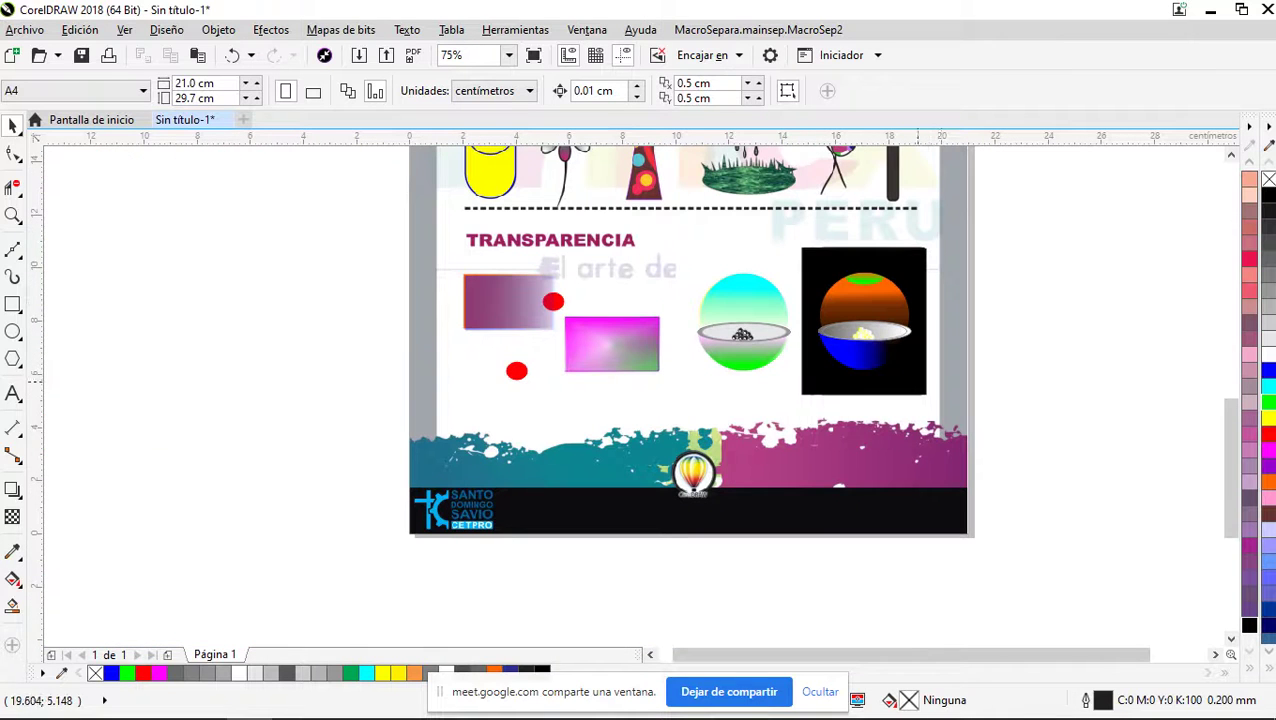
pyautogui.scroll(-1, 548, 414)
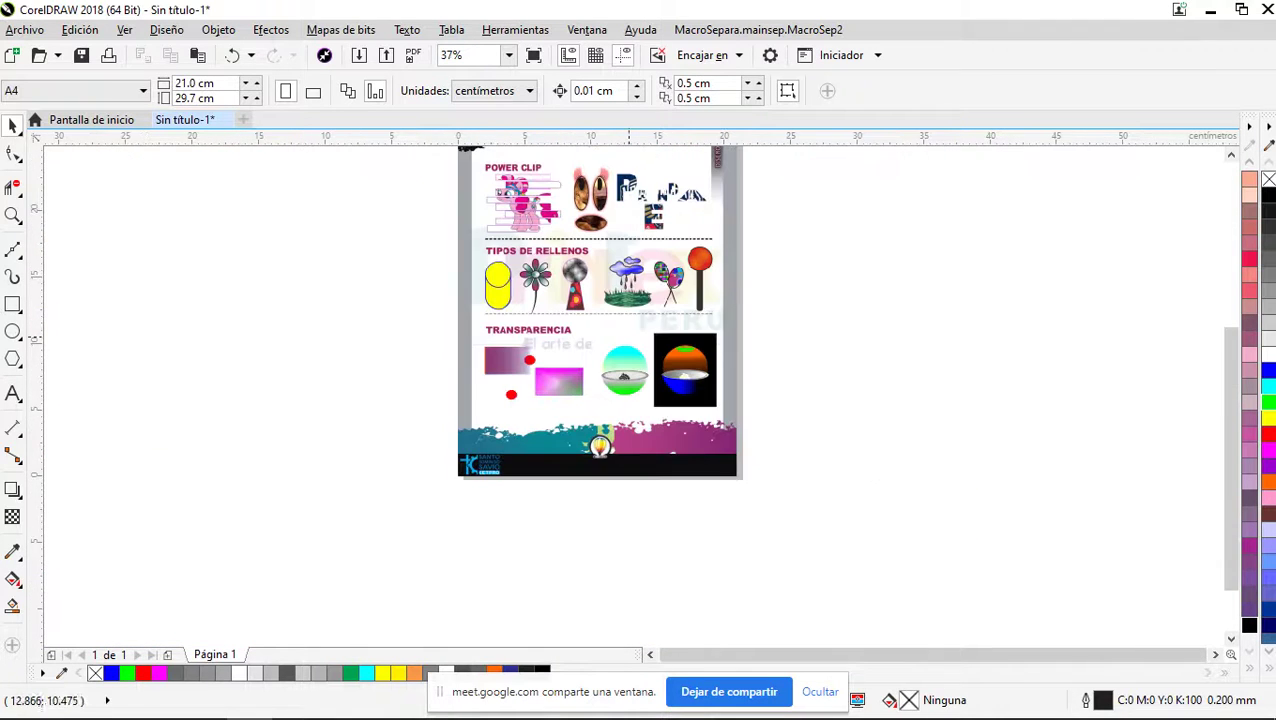
pyautogui.scroll(1, 630, 360)
pyautogui.scroll(1, 632, 422)
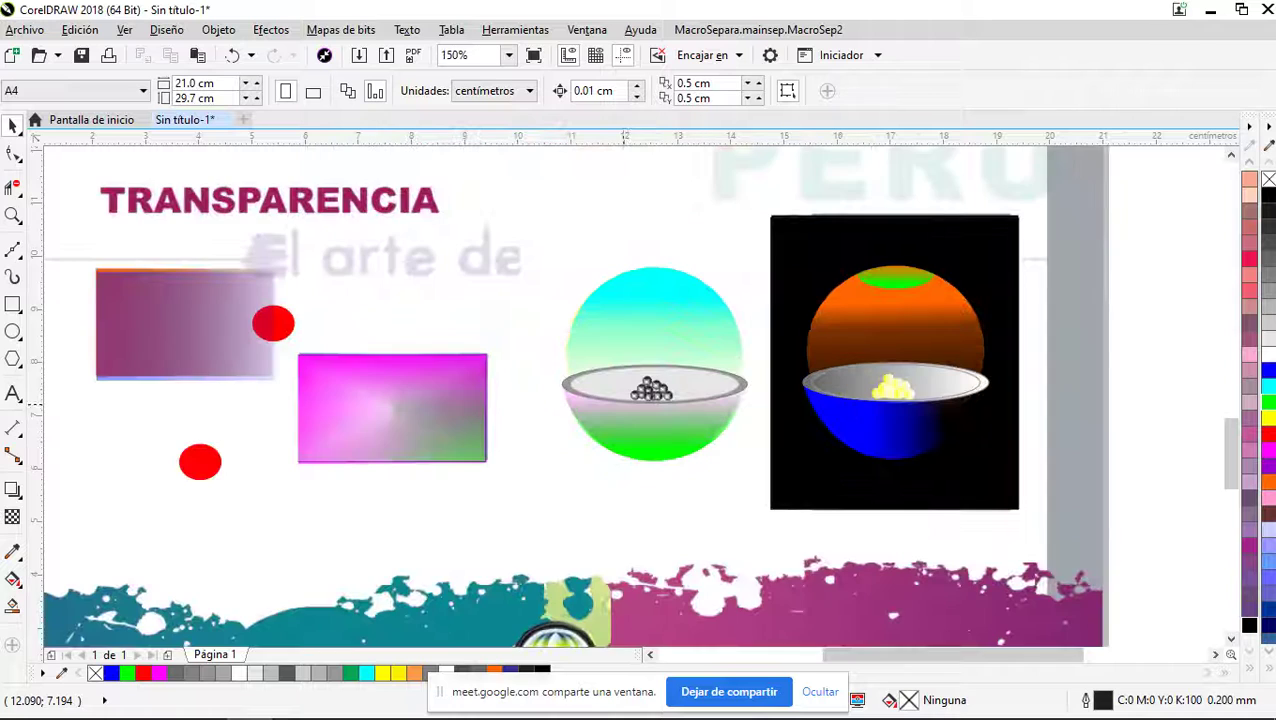
pyautogui.scroll(-1, 632, 348)
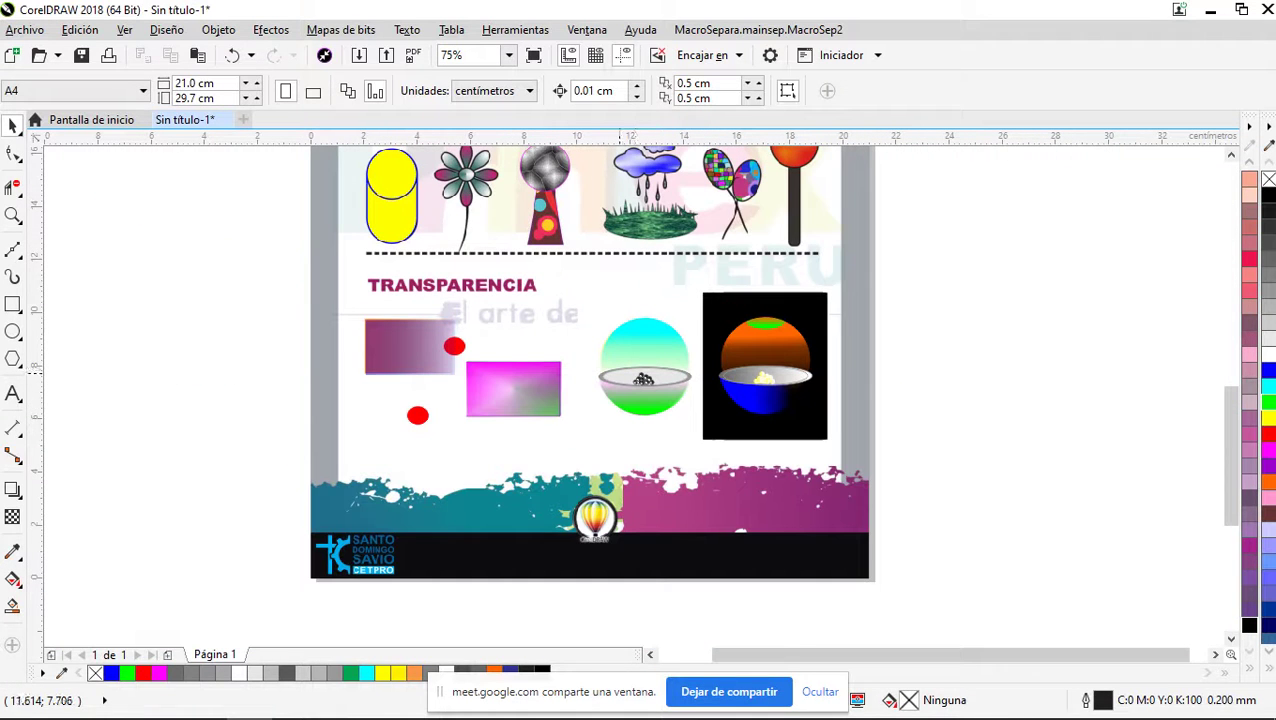
pyautogui.scroll(2, 600, 370)
pyautogui.scroll(-2, 598, 353)
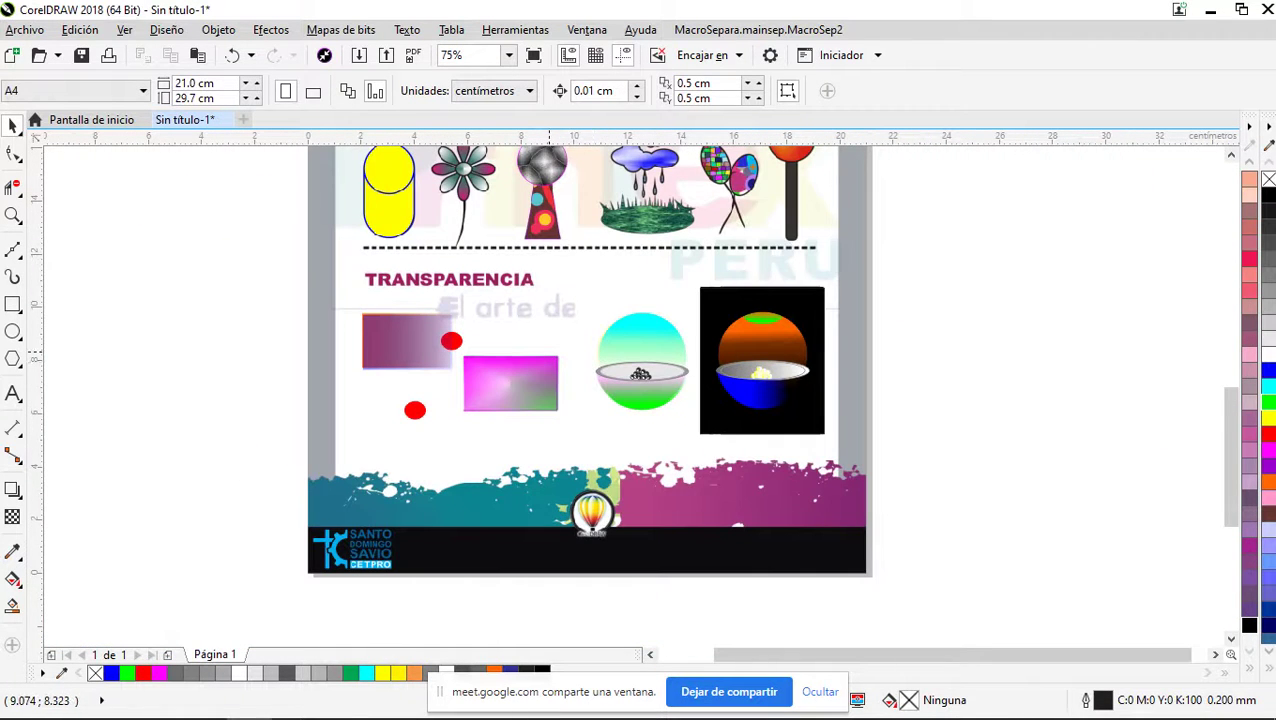
pyautogui.scroll(4, 503, 374)
pyautogui.scroll(-8, 548, 350)
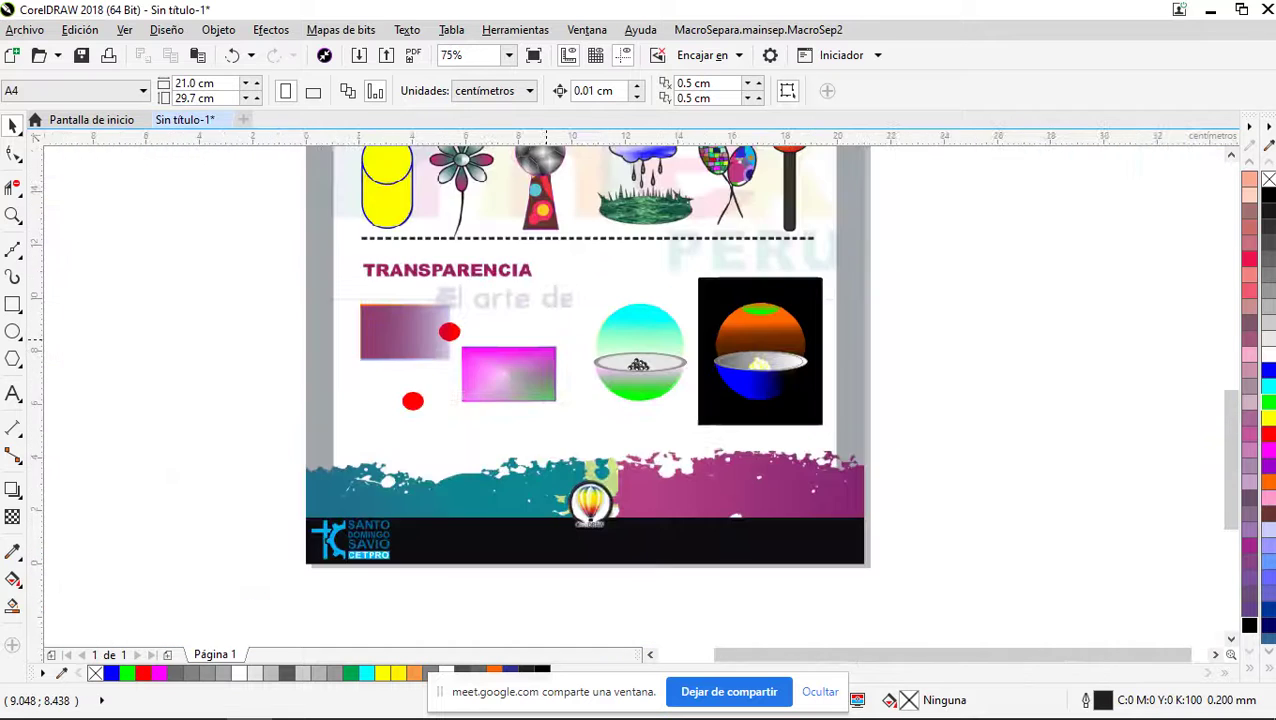
pyautogui.scroll(4, 546, 338)
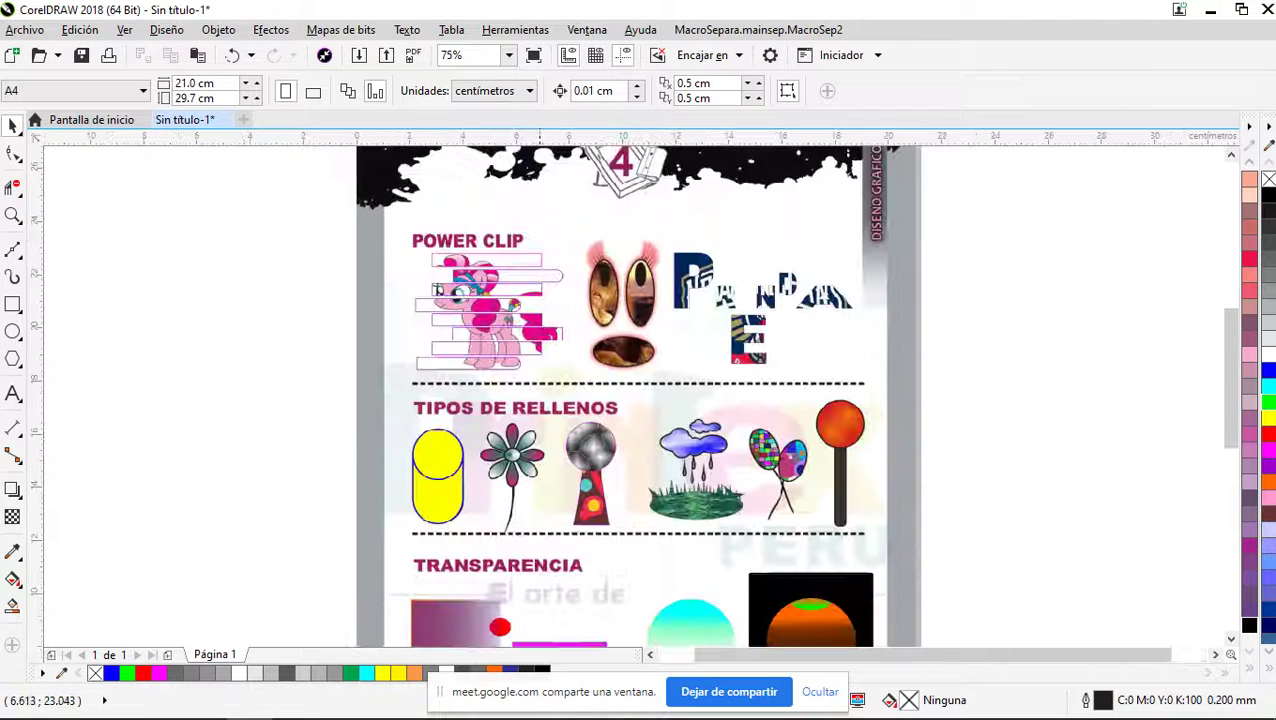
pyautogui.scroll(-2, 543, 284)
pyautogui.scroll(2, 622, 473)
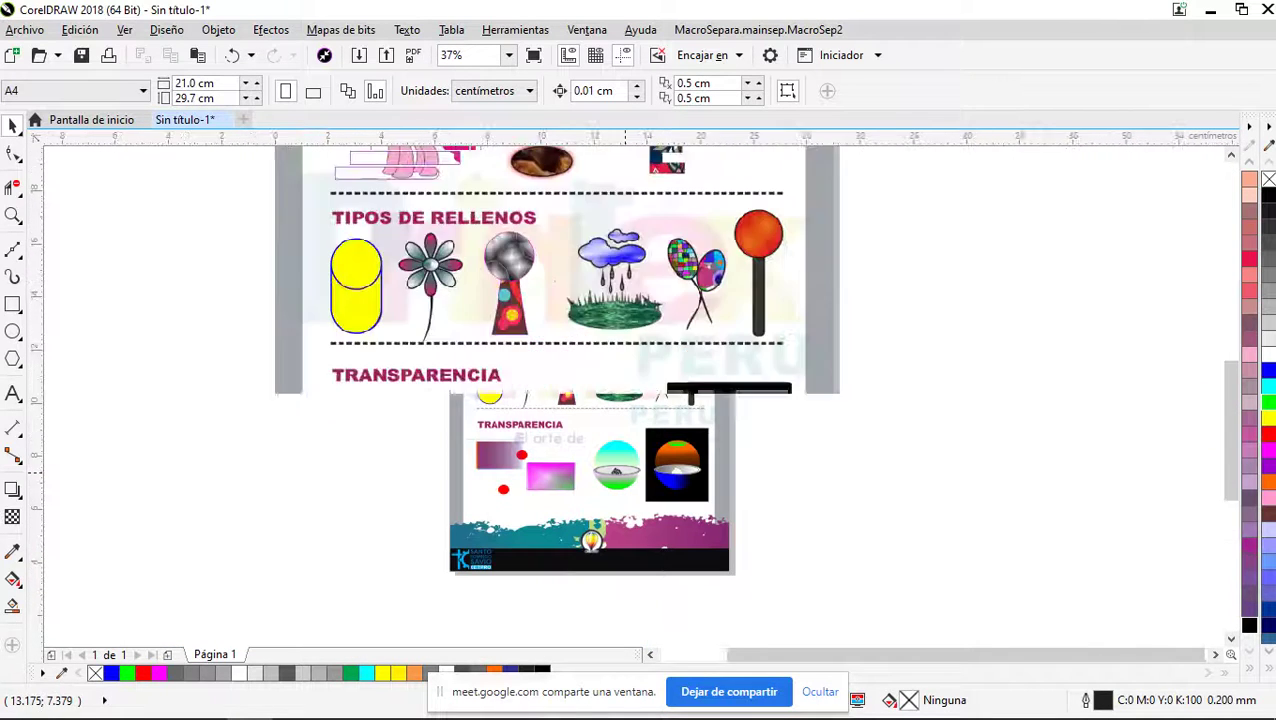
pyautogui.scroll(1, 598, 483)
pyautogui.scroll(-1, 653, 304)
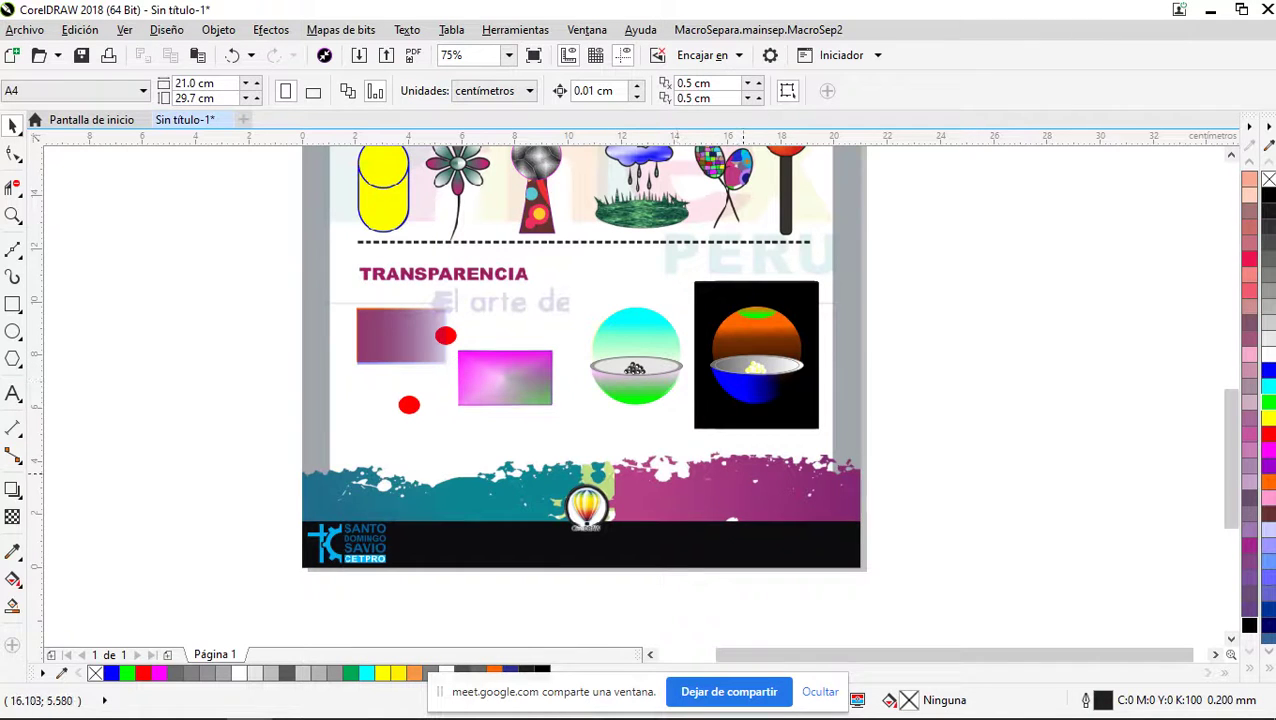
pyautogui.scroll(-1, 680, 403)
pyautogui.scroll(1, 625, 270)
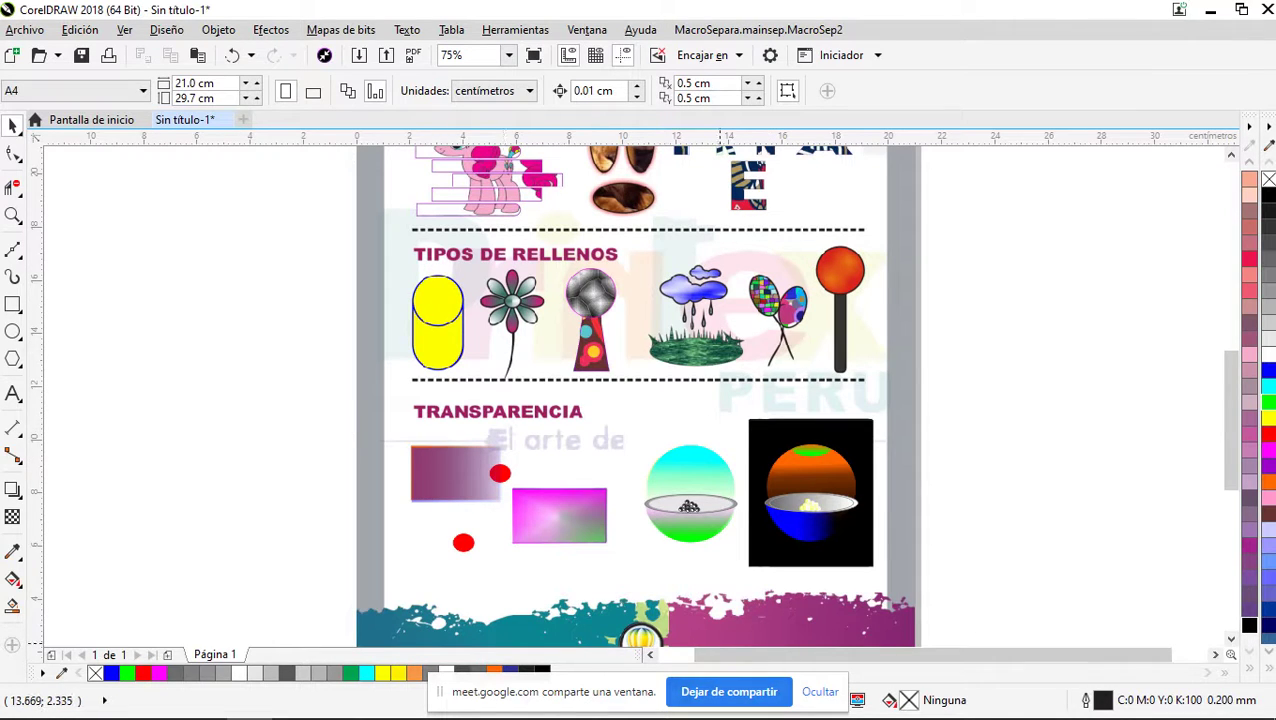
# Hide the Google Meet screen-sharing notice and switch to the aTube Catcher window
pyautogui.hotkey('alt', 'Tab')
pyautogui.click(820, 692)
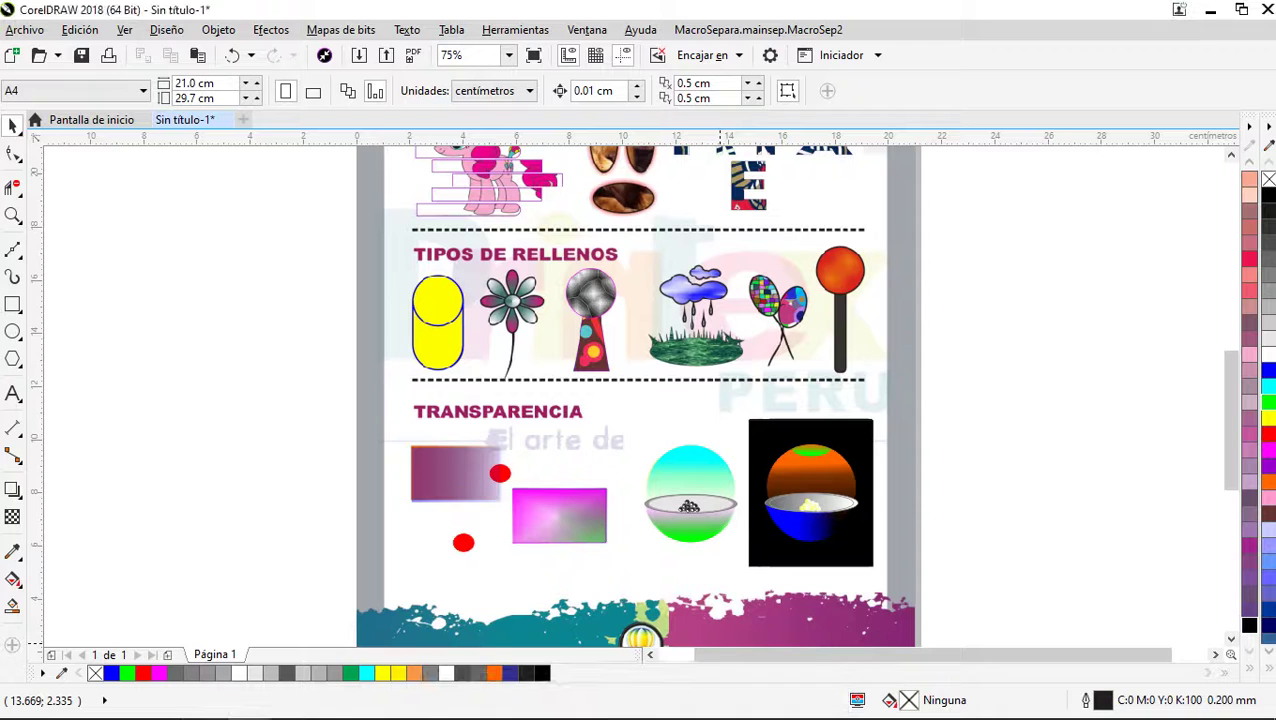
pyautogui.click(985, 702)
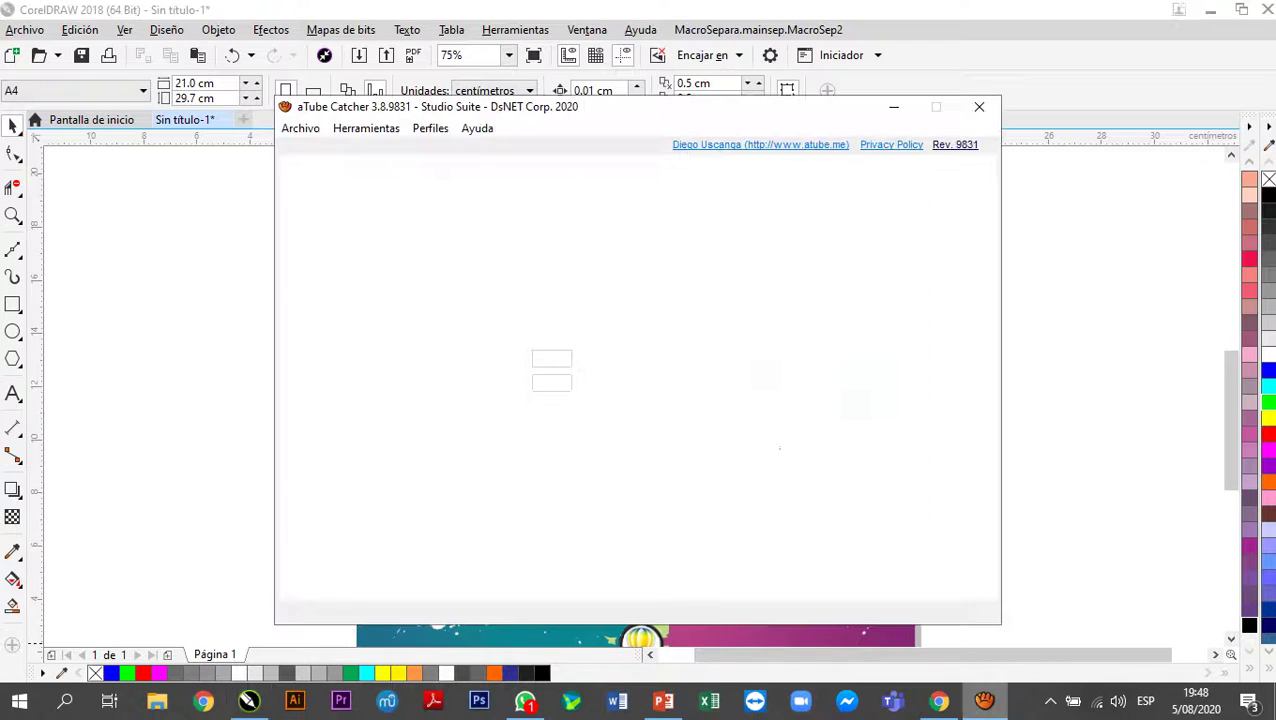